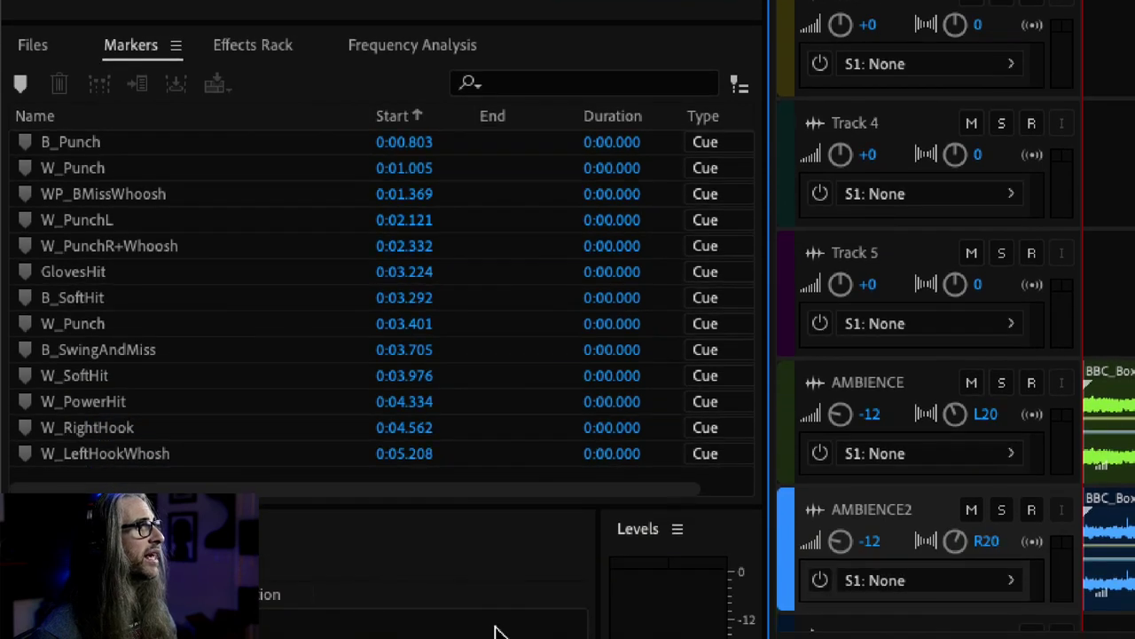
- Examine the punch and whoosh cue markers in the marker list, selecting the first B_Punch and W_Punch entries
left_click(67, 145)
left_click(70, 144)
left_click(125, 175)
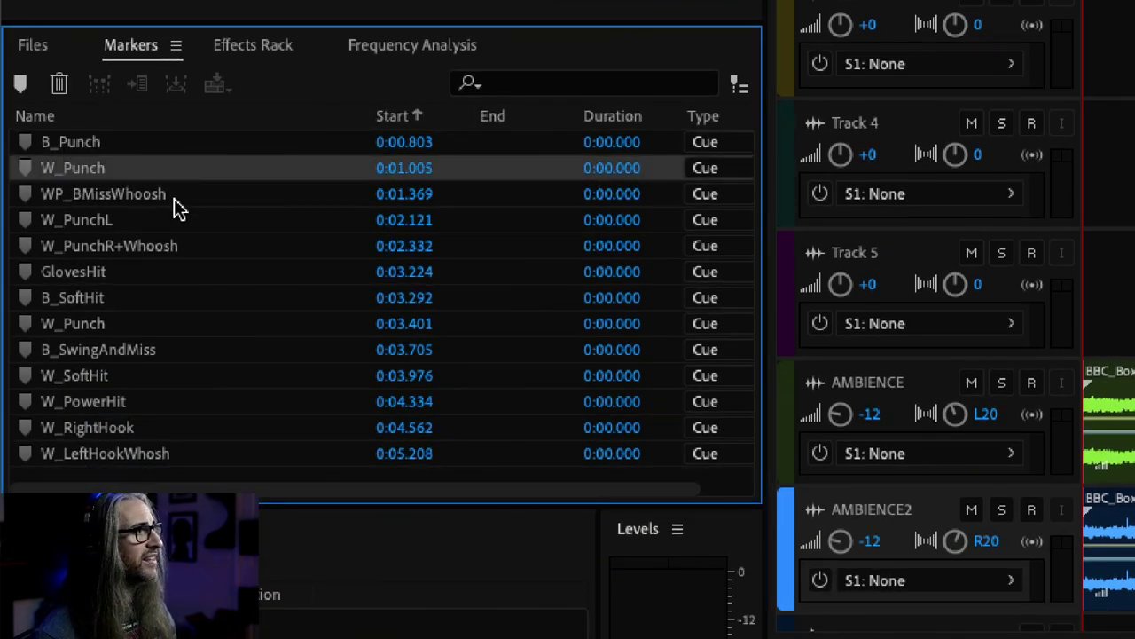
left_click(89, 145)
left_click(97, 174)
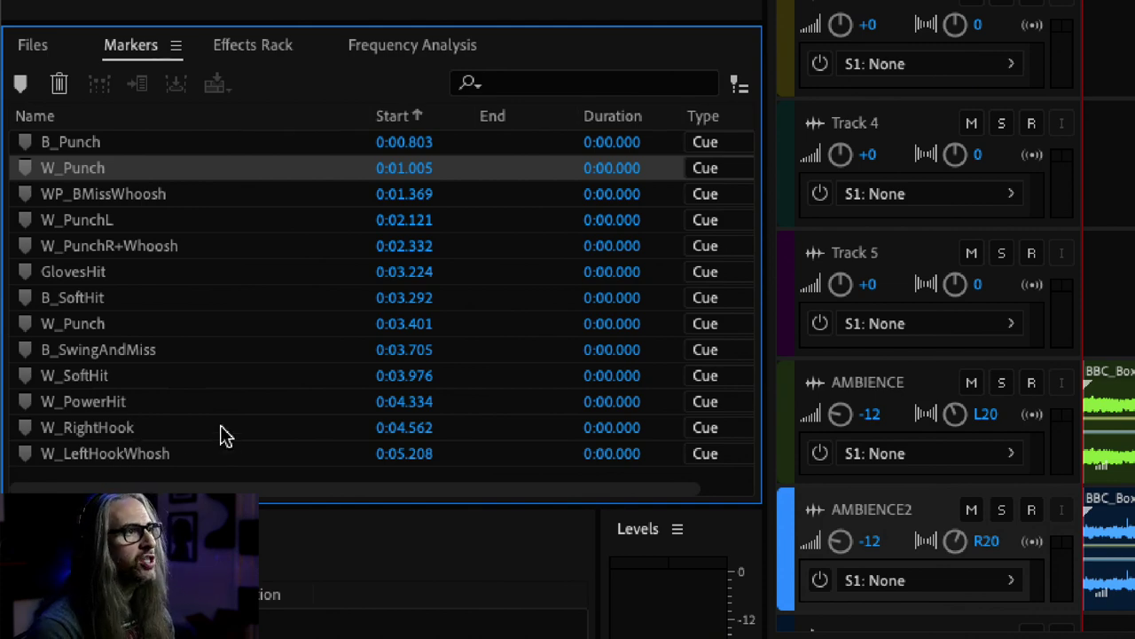
scroll(225, 435, "right", 2)
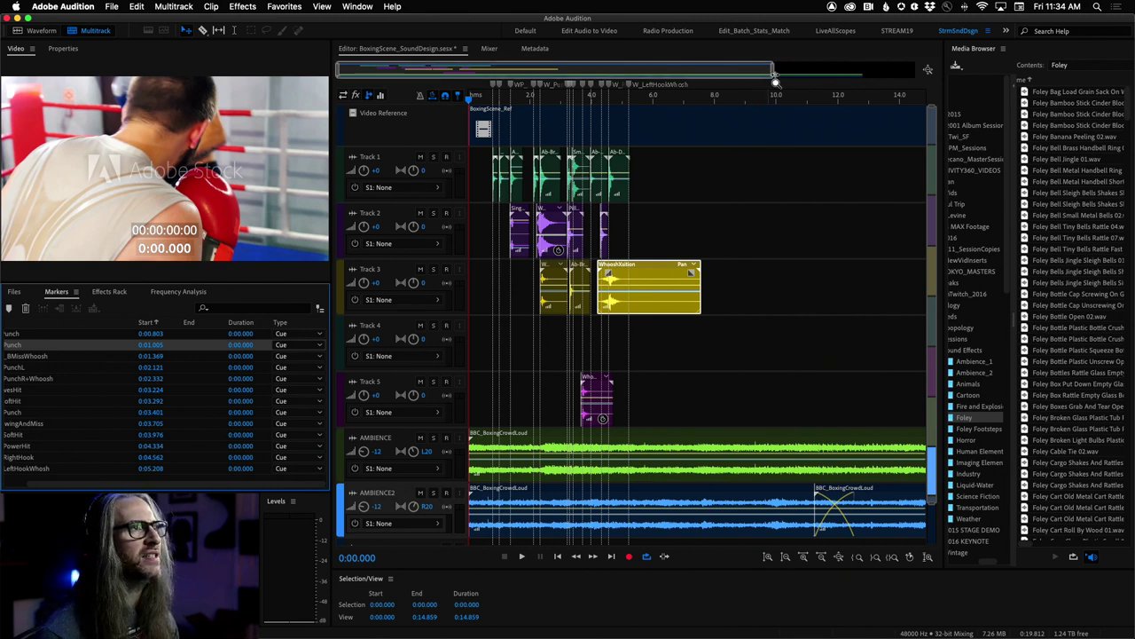
- Play the punch and whoosh clips over the session's first 6.5 seconds and compare that range with the full timeline
left_click_drag(773, 69, 524, 69)
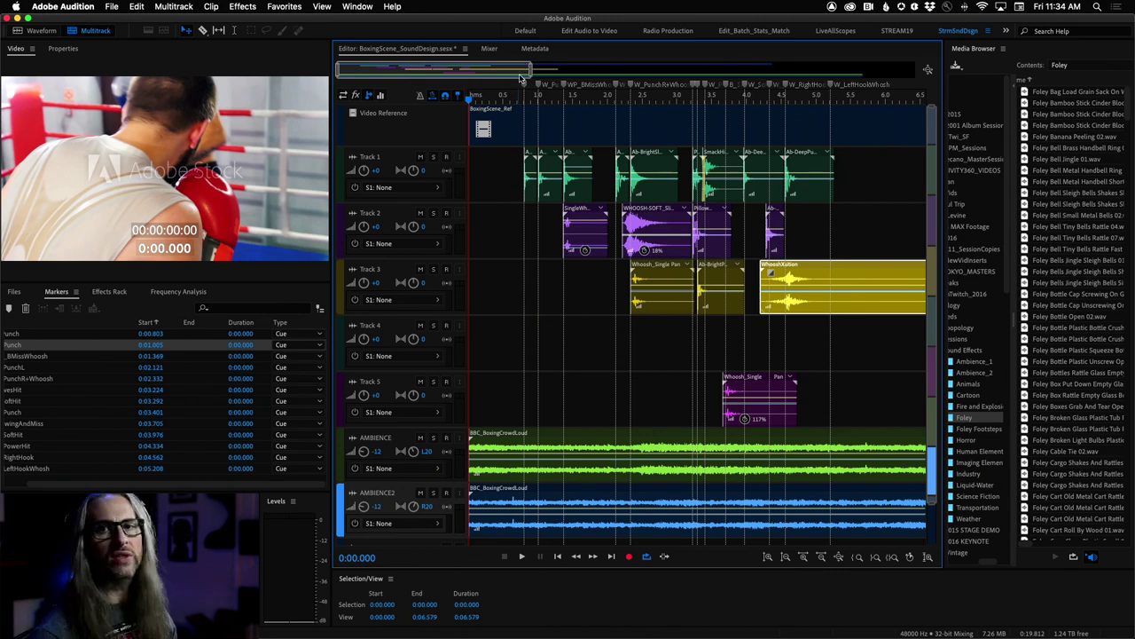
key("space")
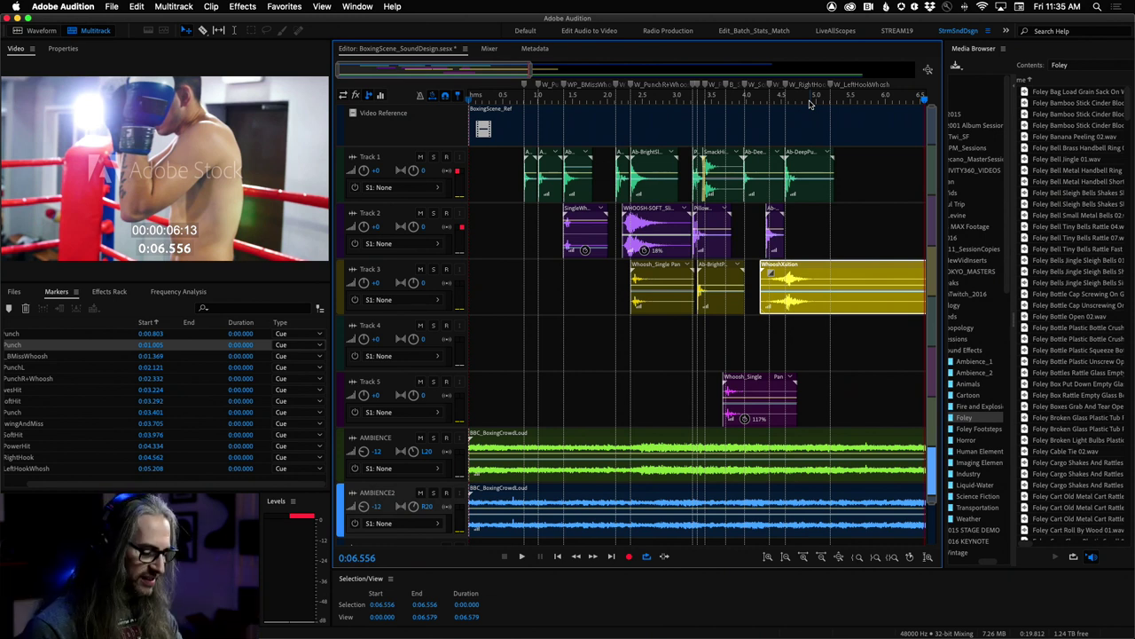
key("backslash")
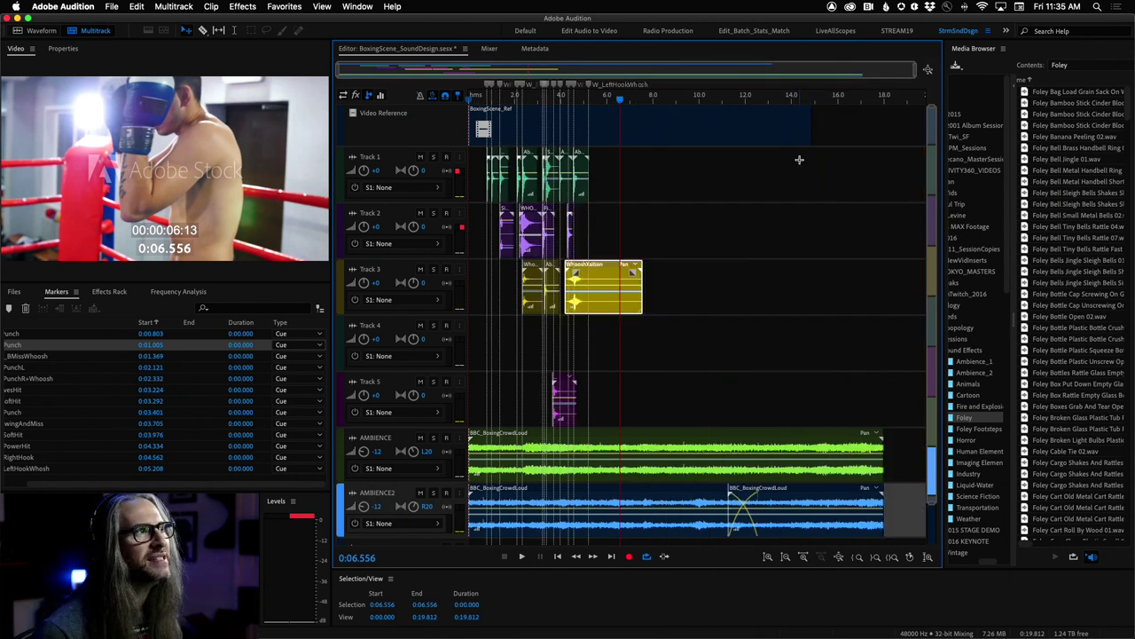
key("backslash")
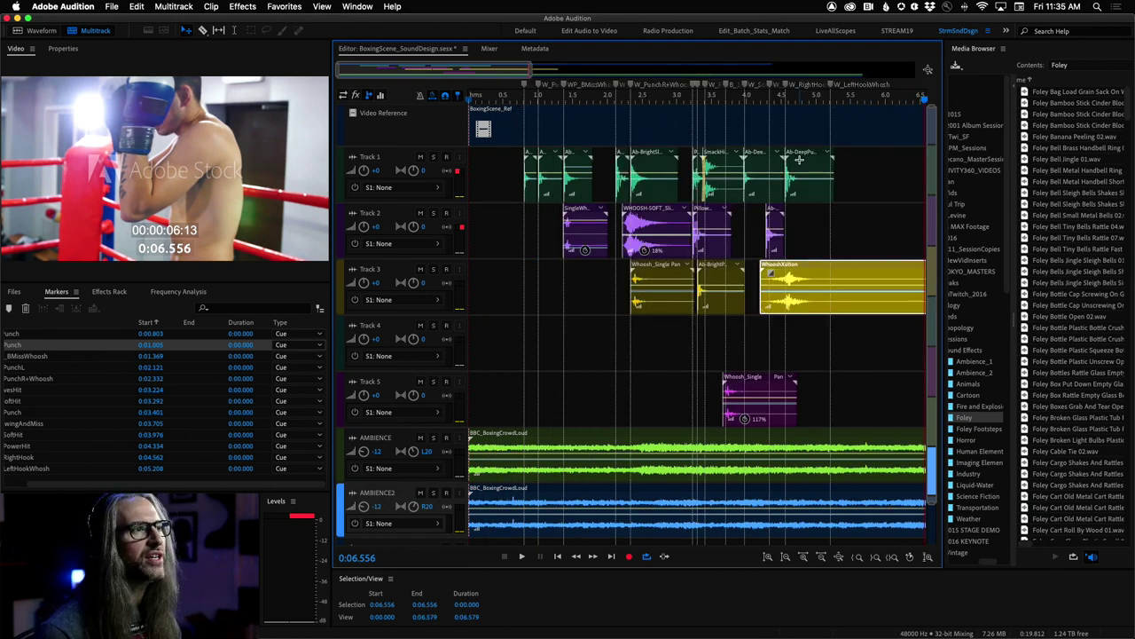
left_click(514, 102)
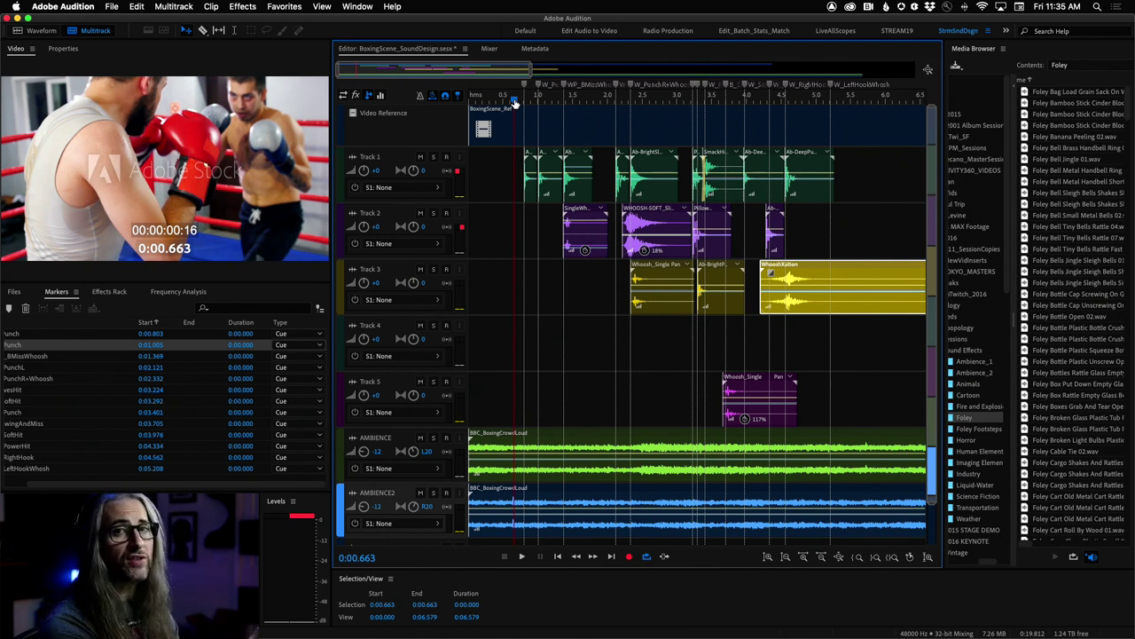
- Switch to the BoxingScene_SoundDesign_03.sesx session and play the scene through with the video enlarged
left_click(467, 49)
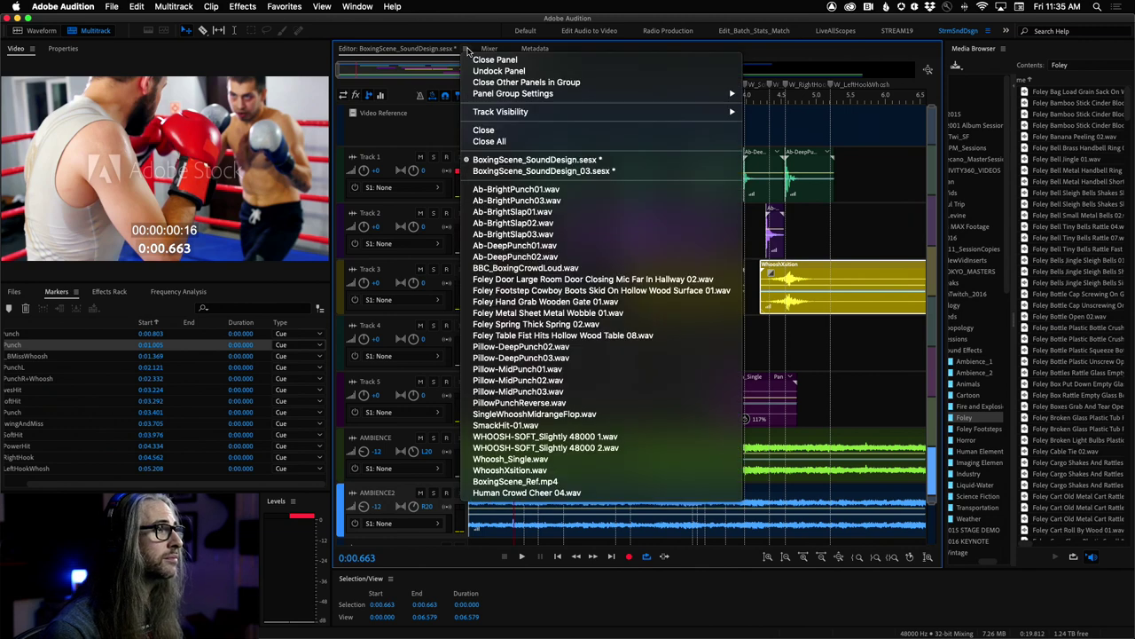
left_click(543, 171)
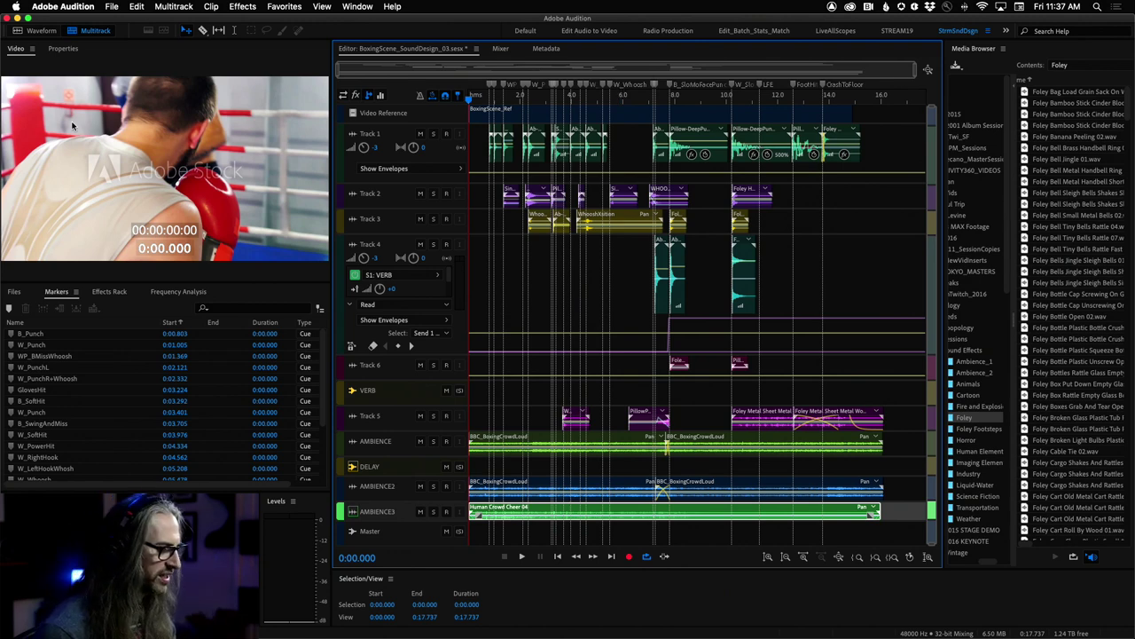
key("grave")
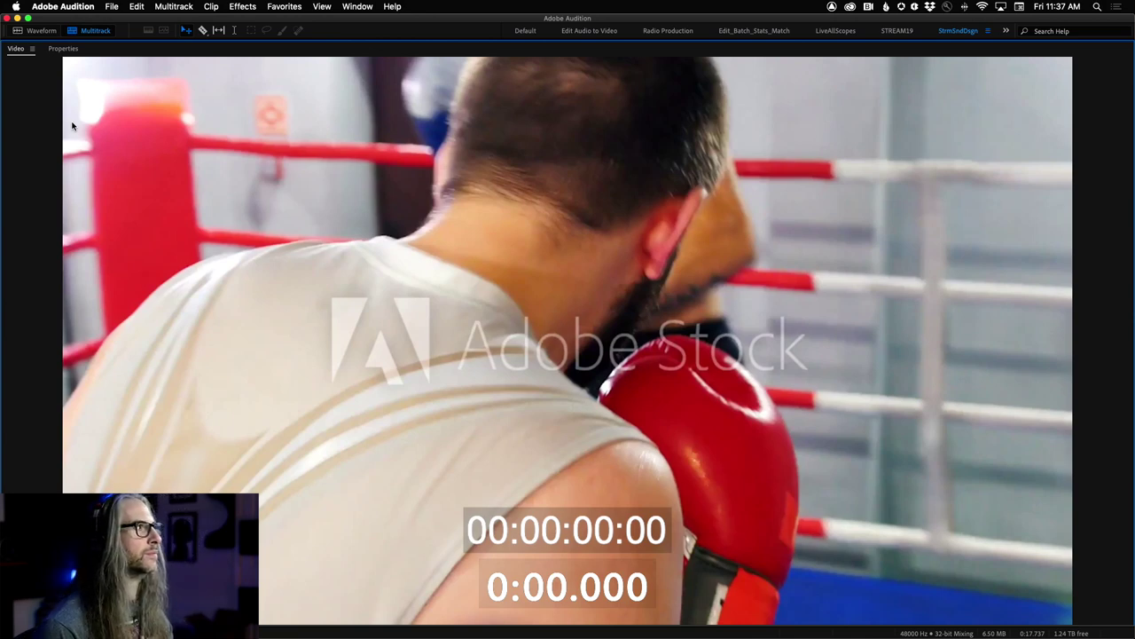
key("space")
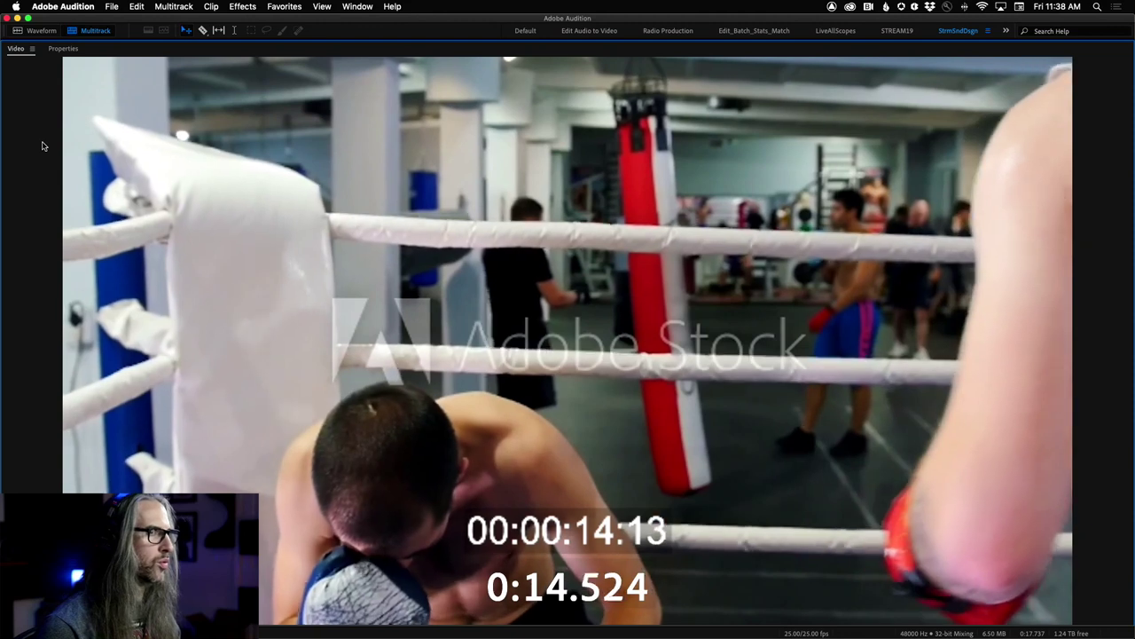
key("grave")
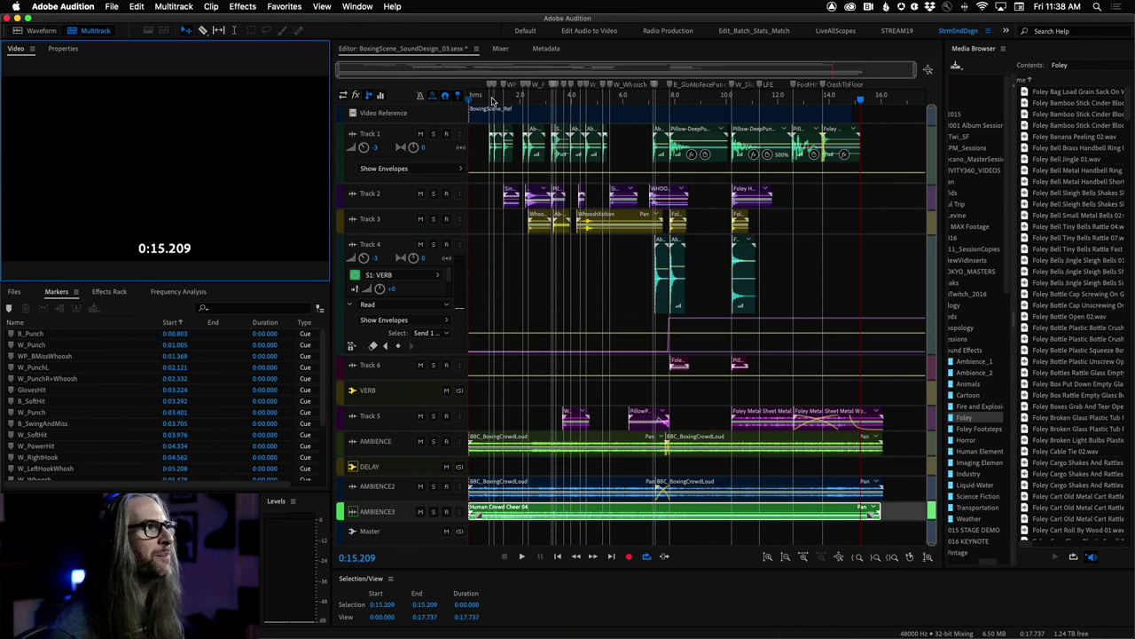
- Play the mix from about 5 s up to the B_SloMoFacePunch marker
left_click(542, 101)
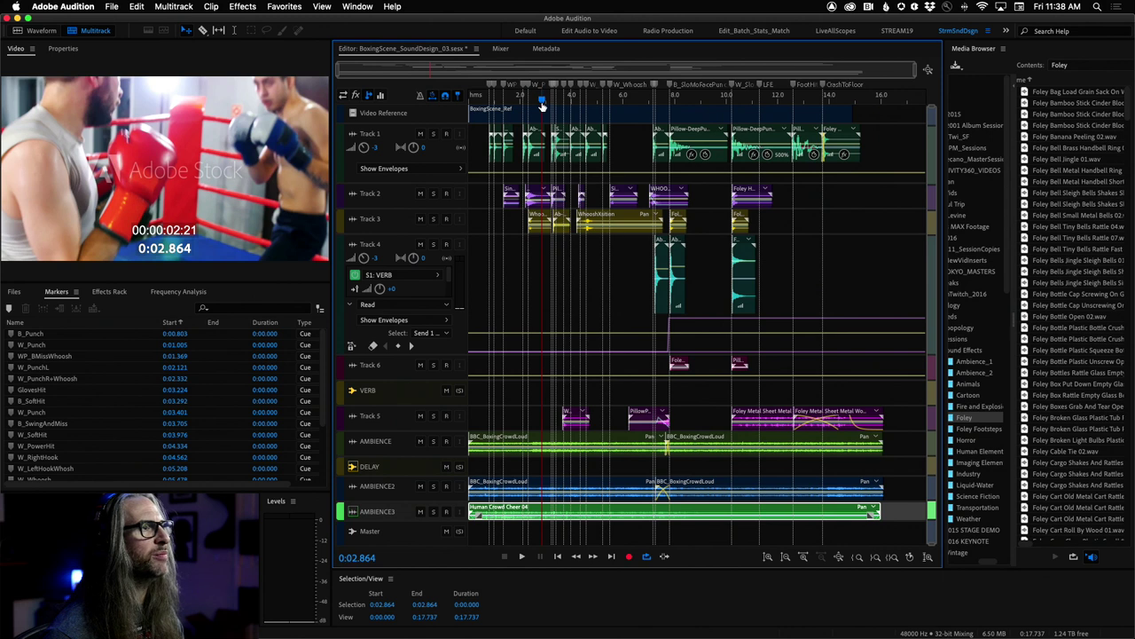
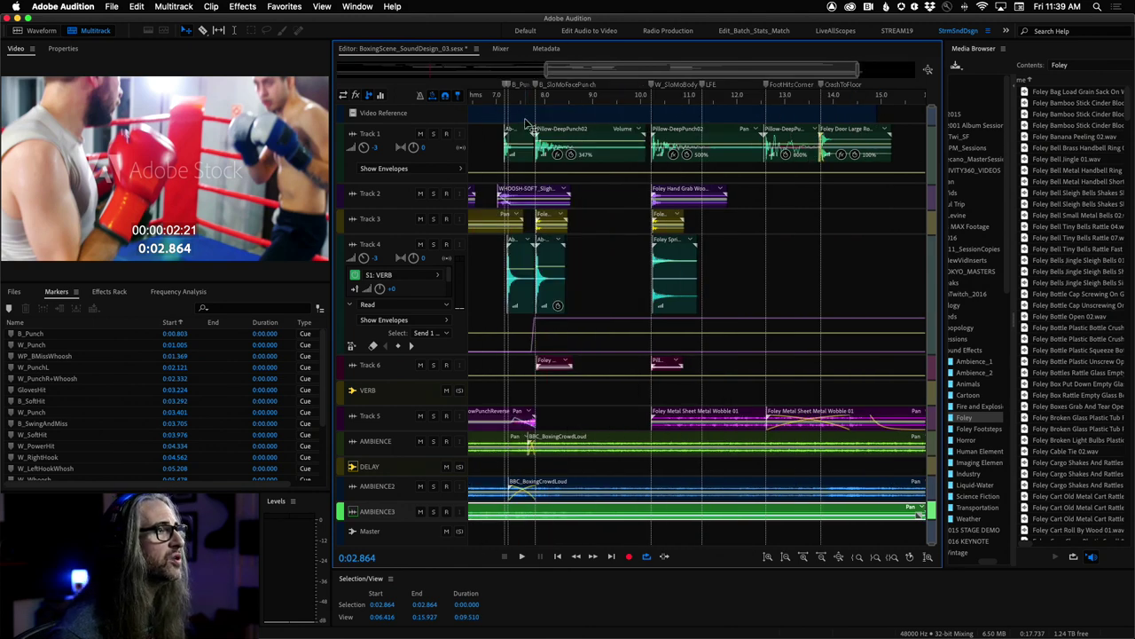
scroll(524, 102, "left", 5)
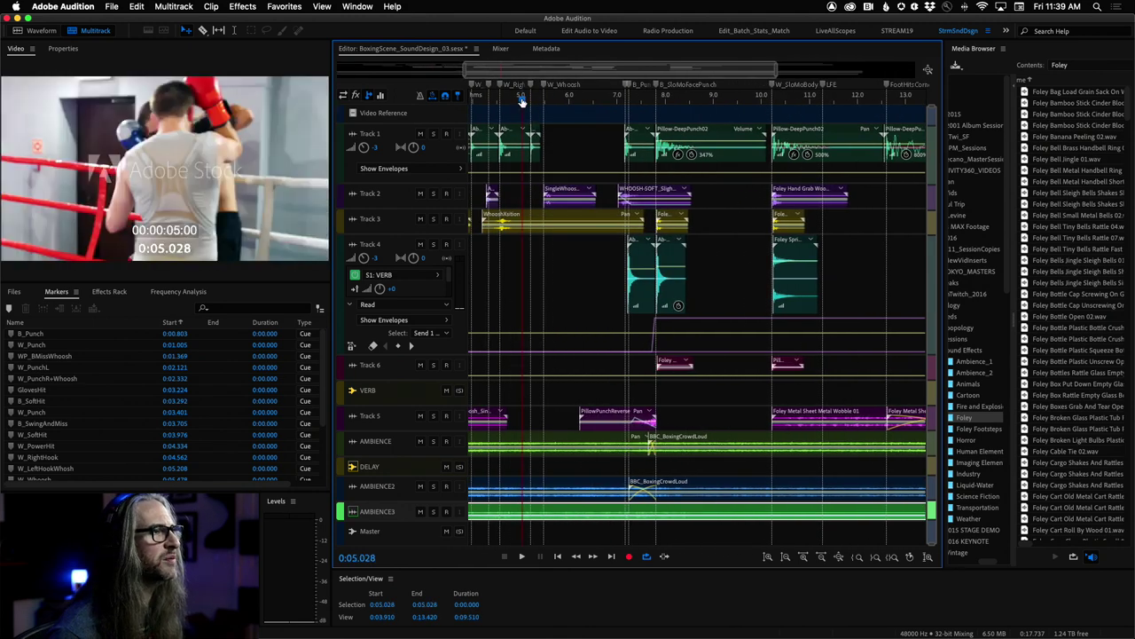
key("space")
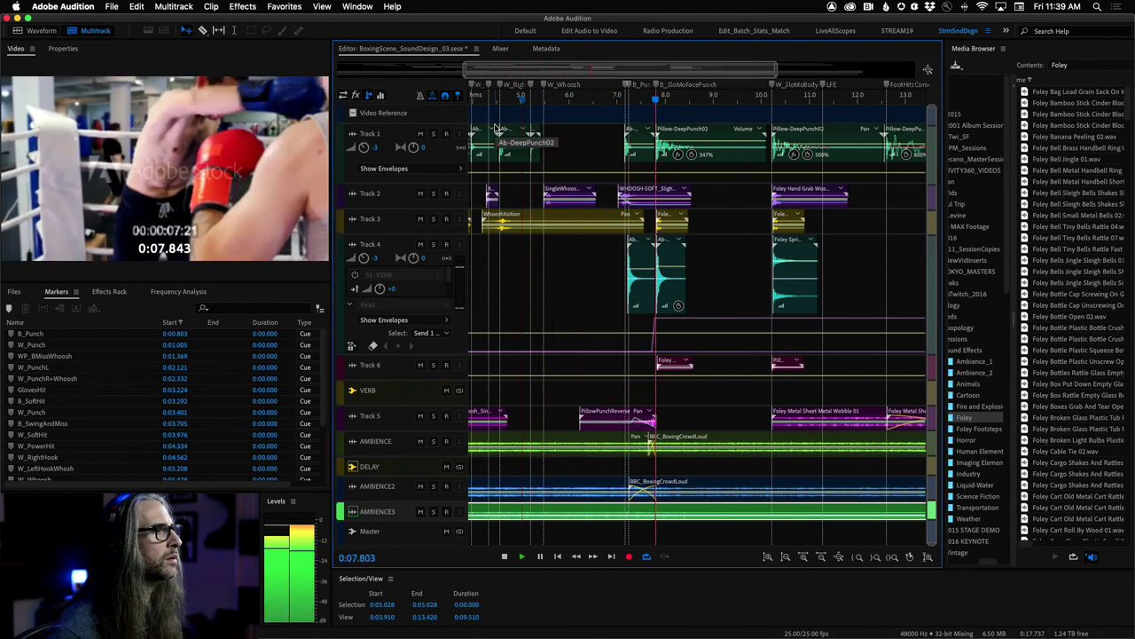
key("space")
- Solo Track 2, listen to its whoosh from about 6.8 s into the slow-motion face punch, and unsolo it
left_click_drag(552, 99, 607, 100)
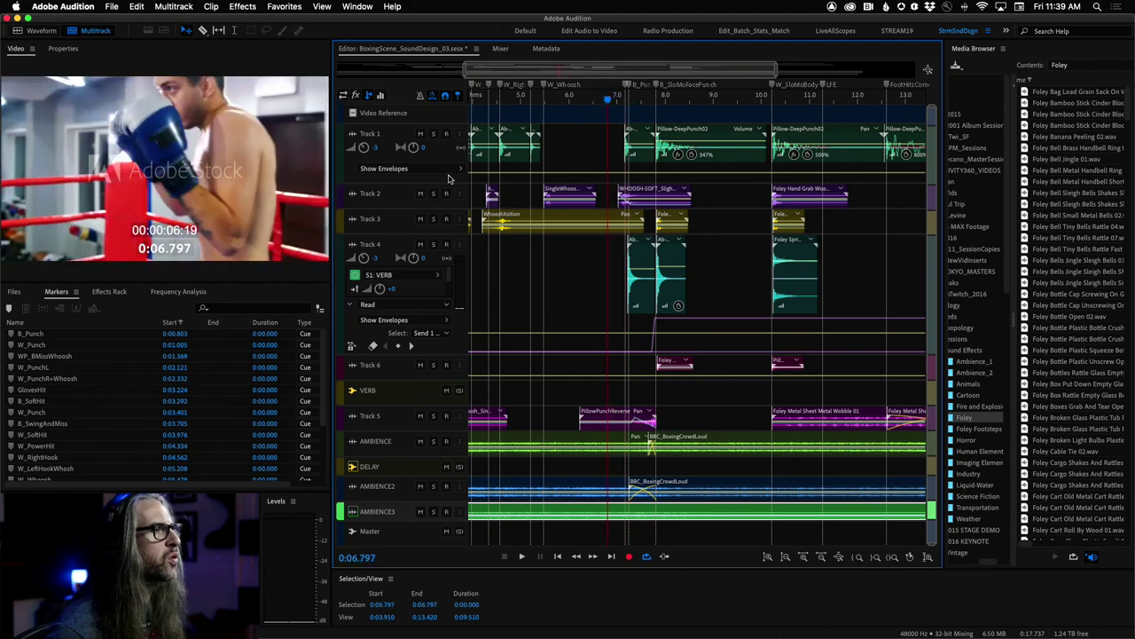
left_click(433, 194)
key("space")
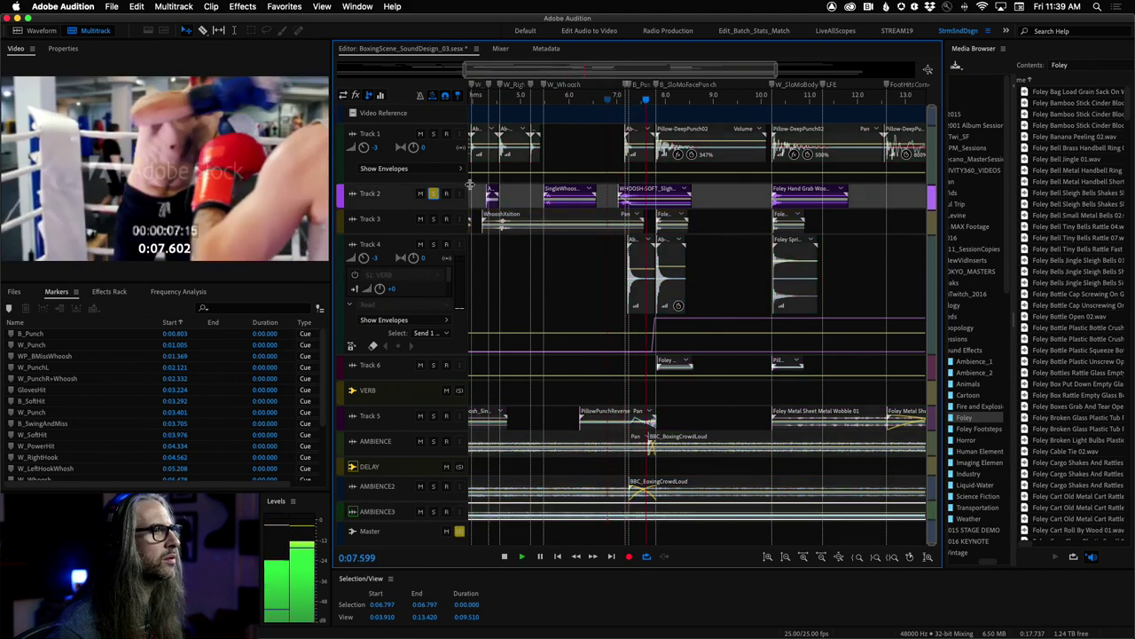
left_click(432, 194)
mouse_move(661, 103)
left_mouse_down()
mouse_move(629, 102)
mouse_move(664, 100)
mouse_move(647, 100)
left_mouse_up()
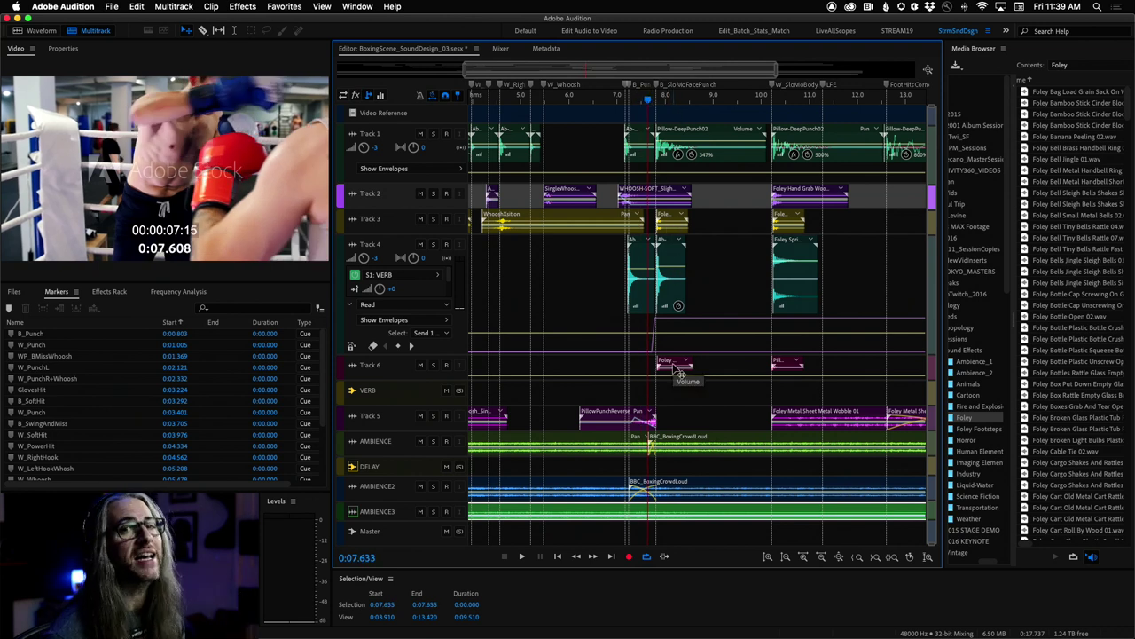
- Replay the full mix from about 7 s through the slow-motion face punch
left_click(617, 100)
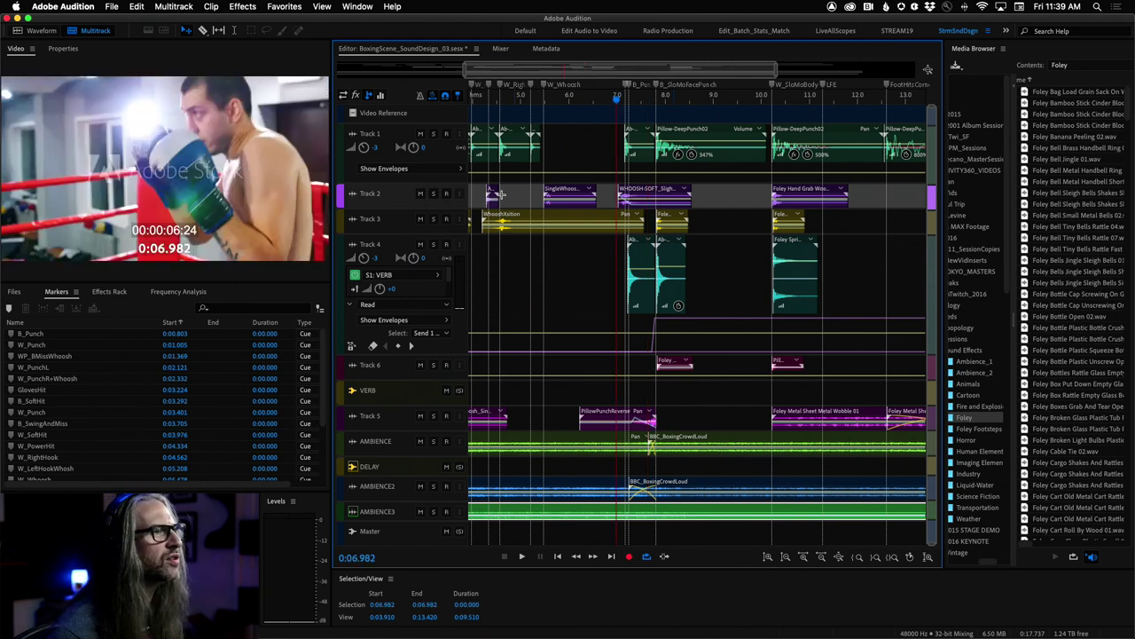
key("space")
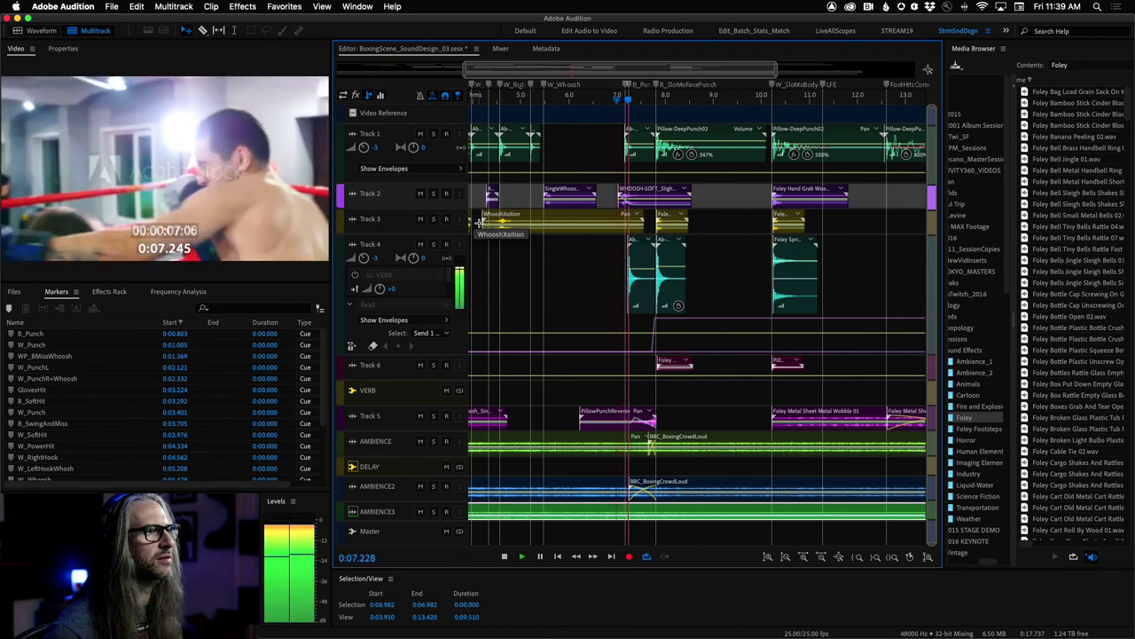
key("space")
left_click(615, 102)
key("space")
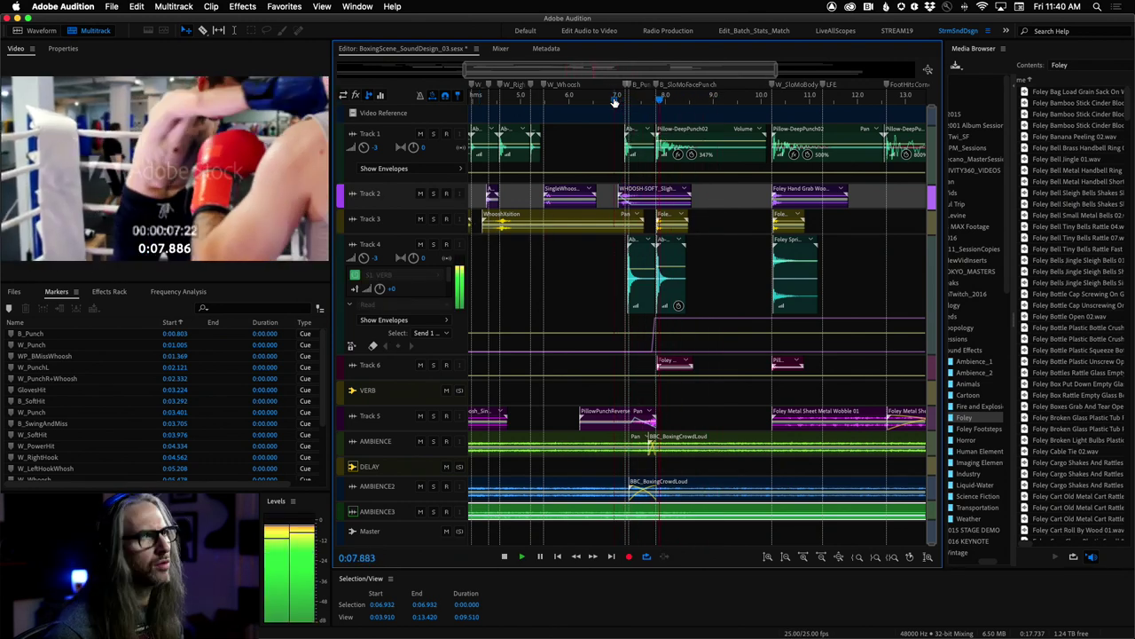
key("space")
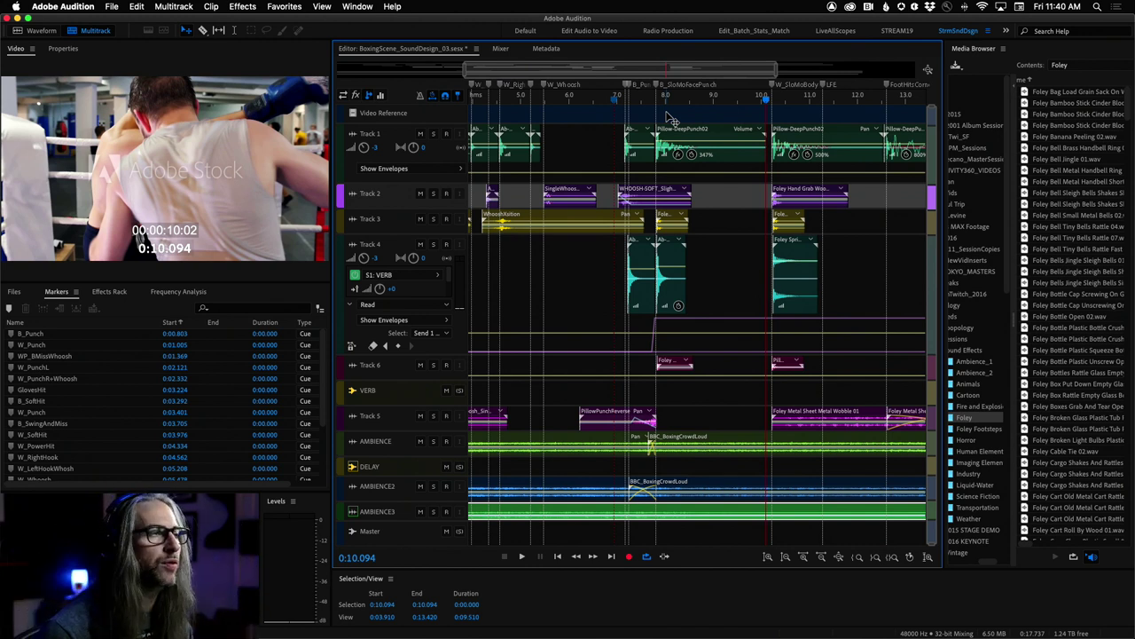
- Solo Track 4, play its slaps around the slow-motion face punch, and zoom in on the Ab-BrightSlap01 clip
left_click(643, 100)
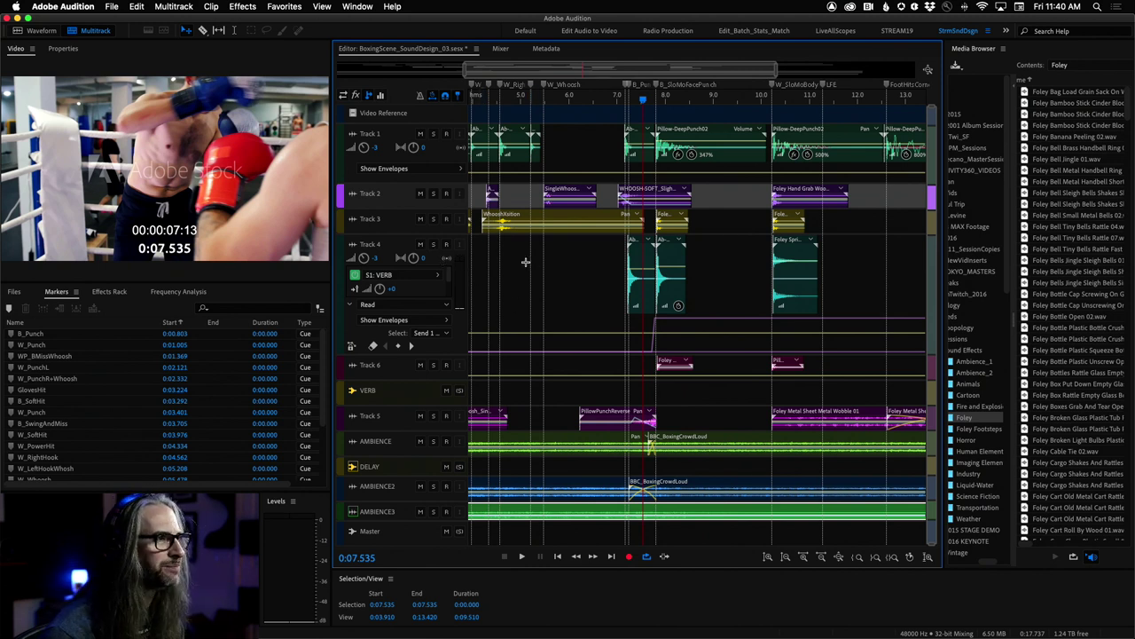
left_click(433, 244)
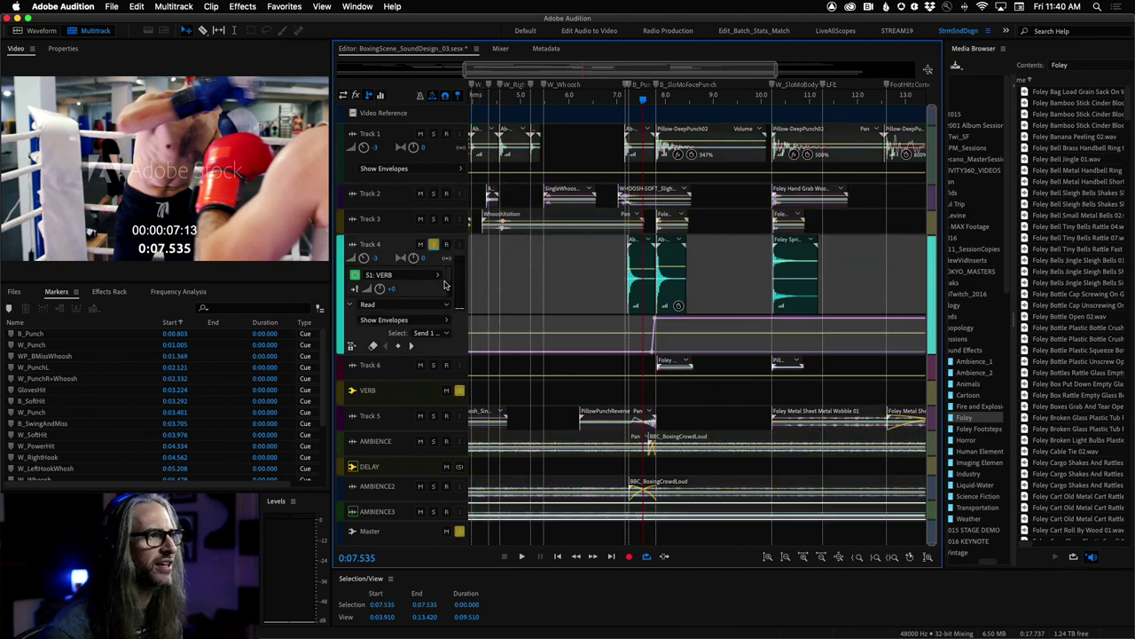
key("space")
left_click(648, 102)
left_click(648, 102)
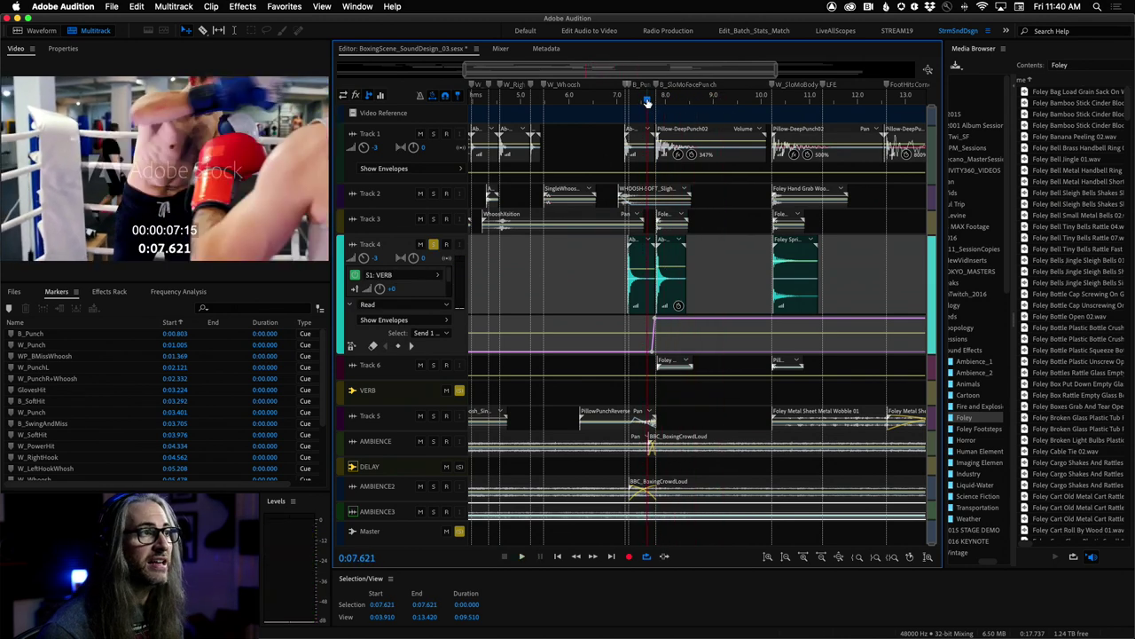
left_click_drag(642, 103, 719, 107)
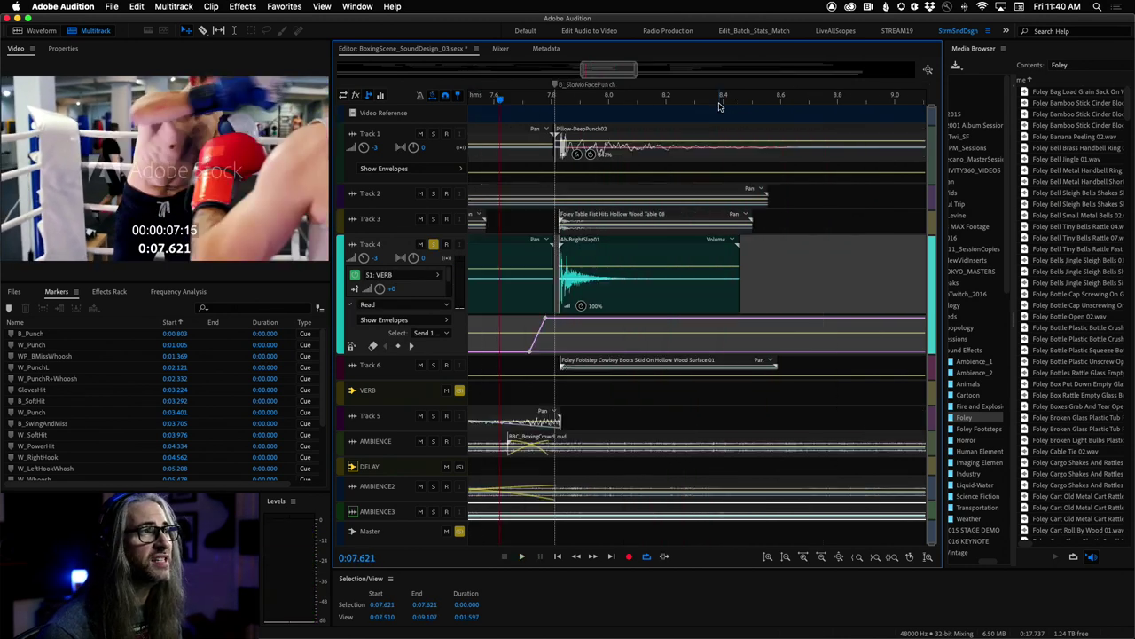
- Open the Ab-BrightSlap01 clip in the waveform editor, listen to it dry, and return to the multitrack session
double_click(623, 257)
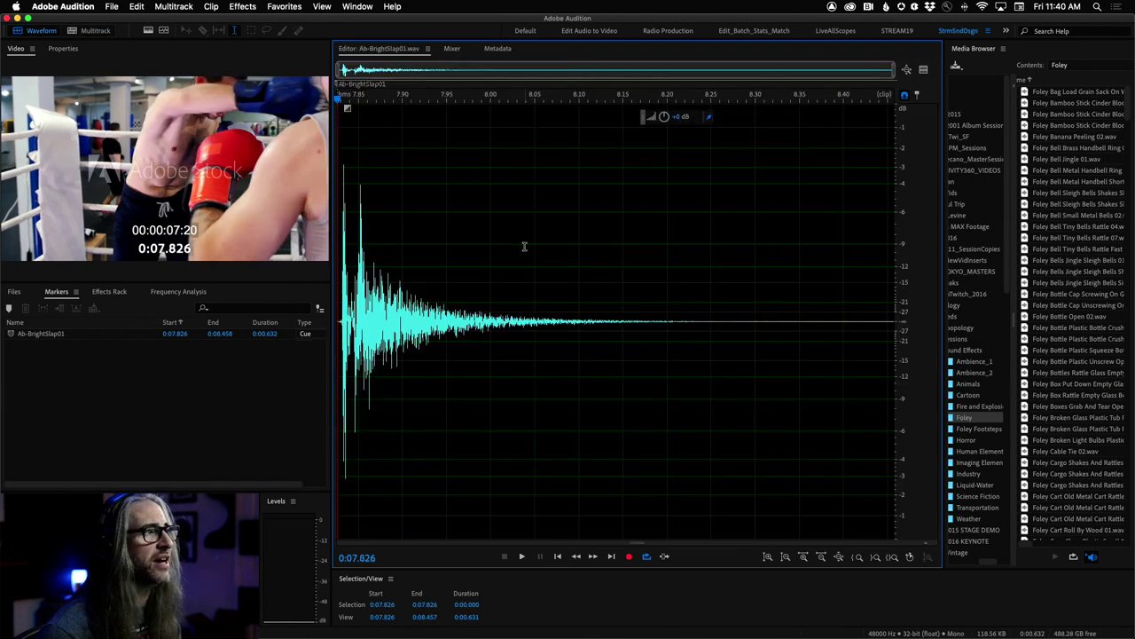
key("space")
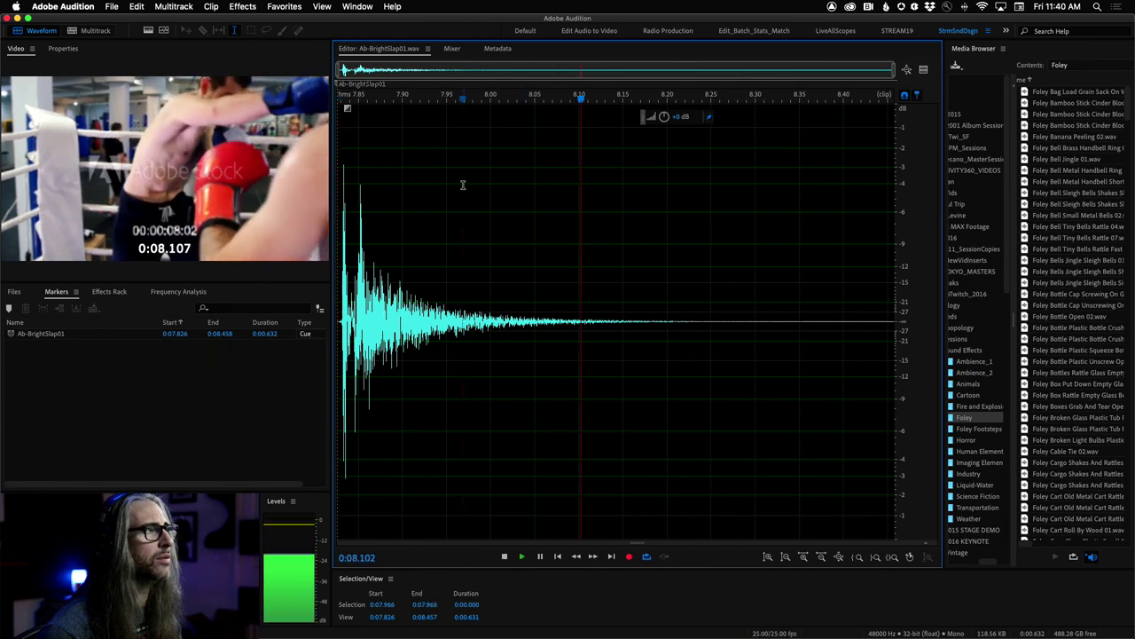
left_click(105, 32)
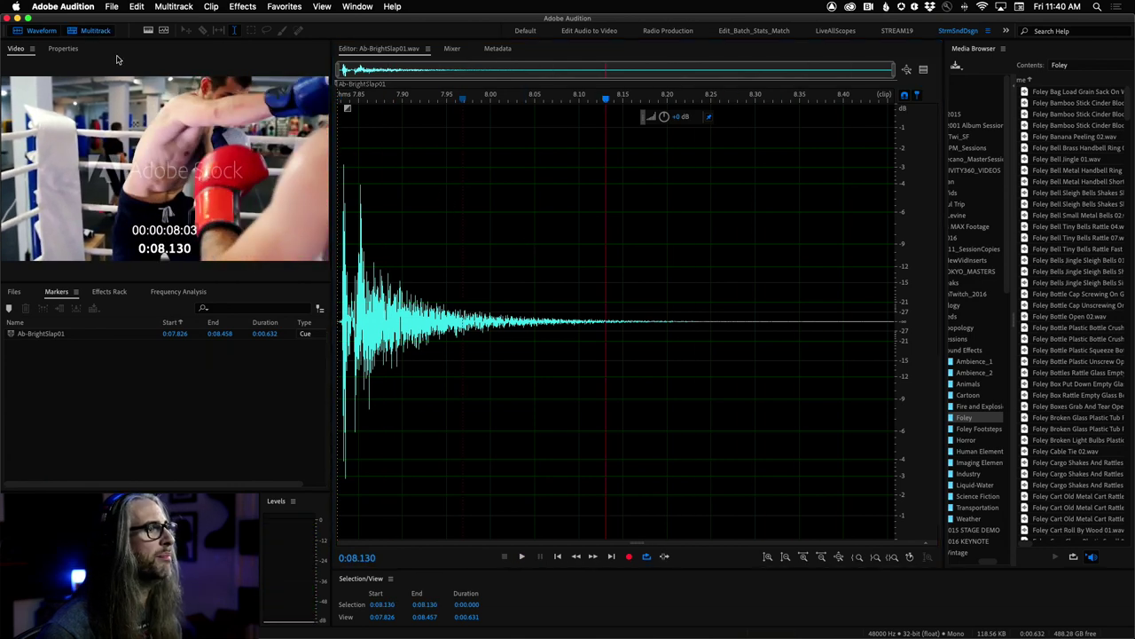
- Play the soloed Track 4 slap with its VERB send, then shuttle back before the B_SloMoFacePunch marker and replay it
left_click(547, 95)
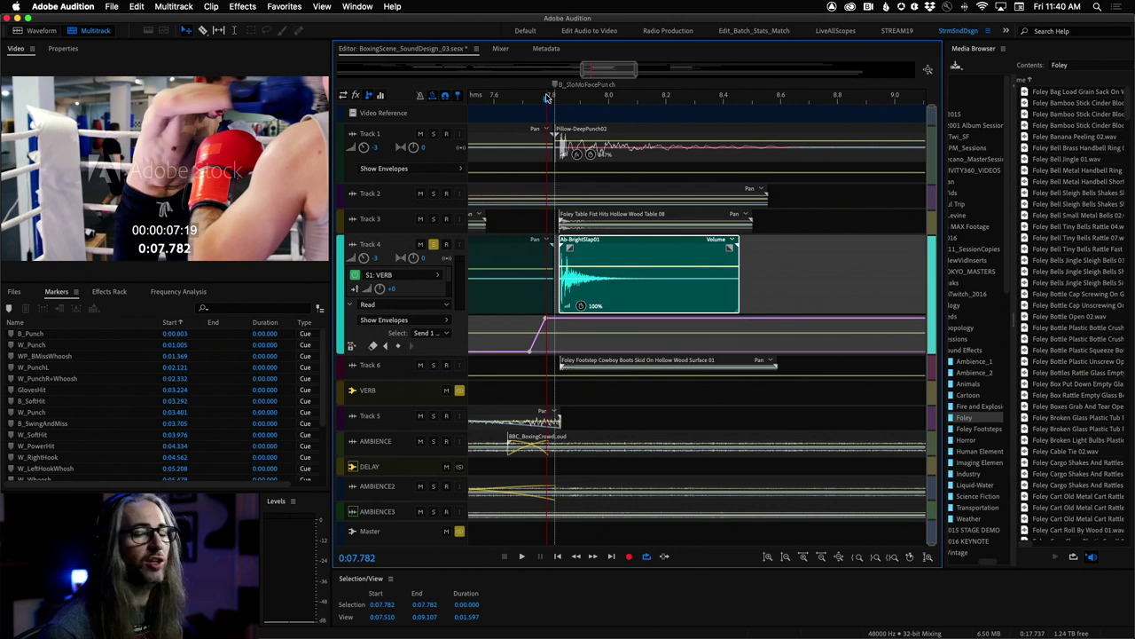
key("space")
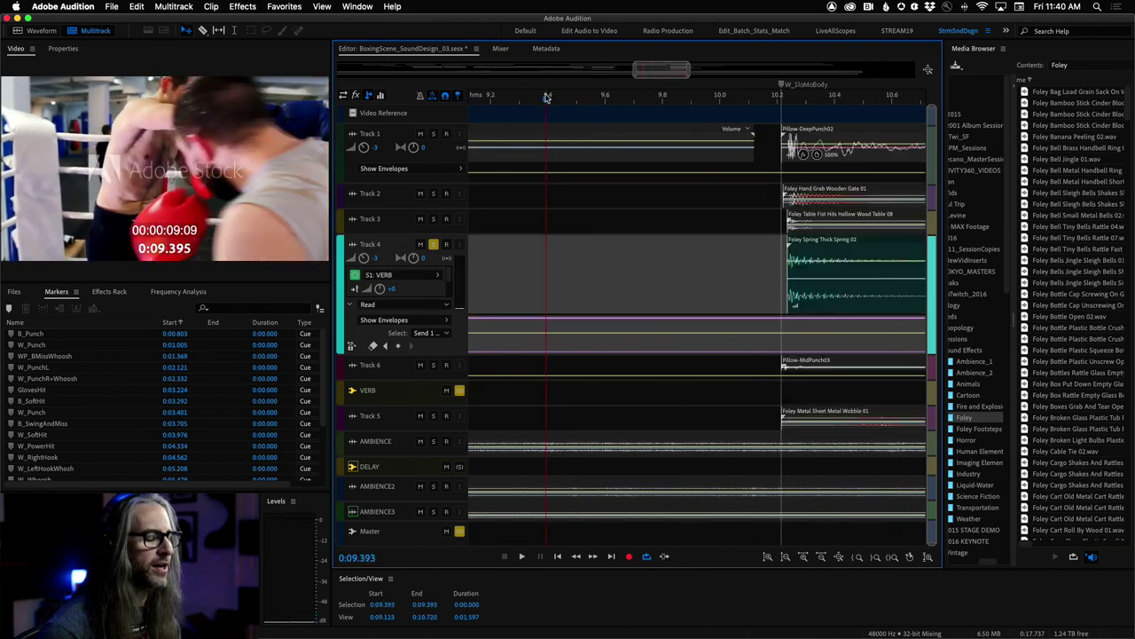
key("j")
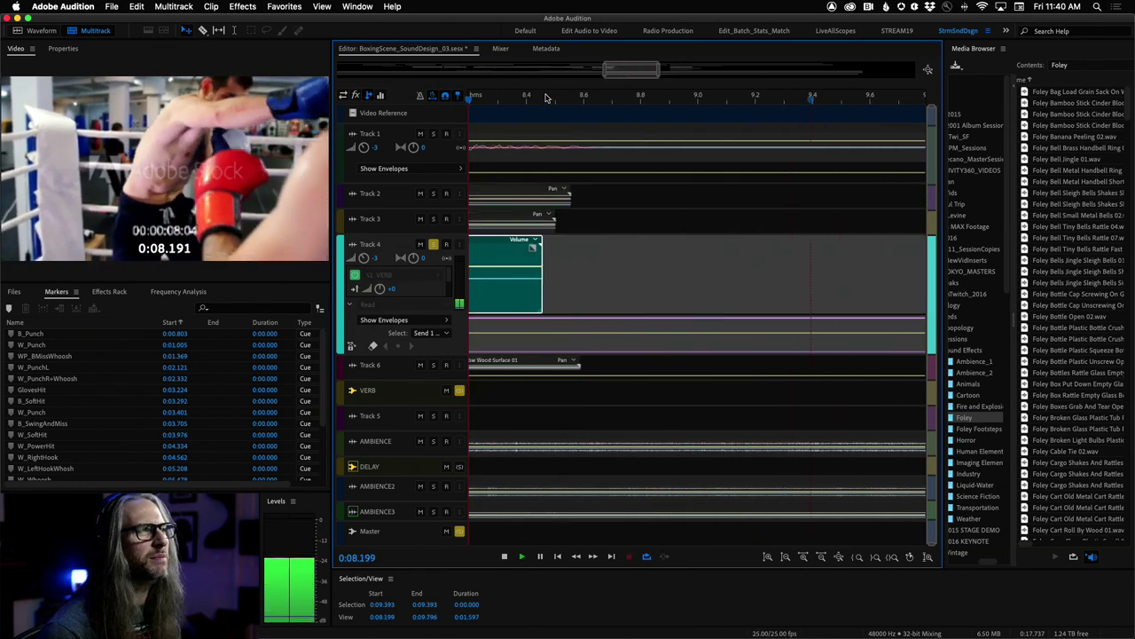
key("k")
key("l")
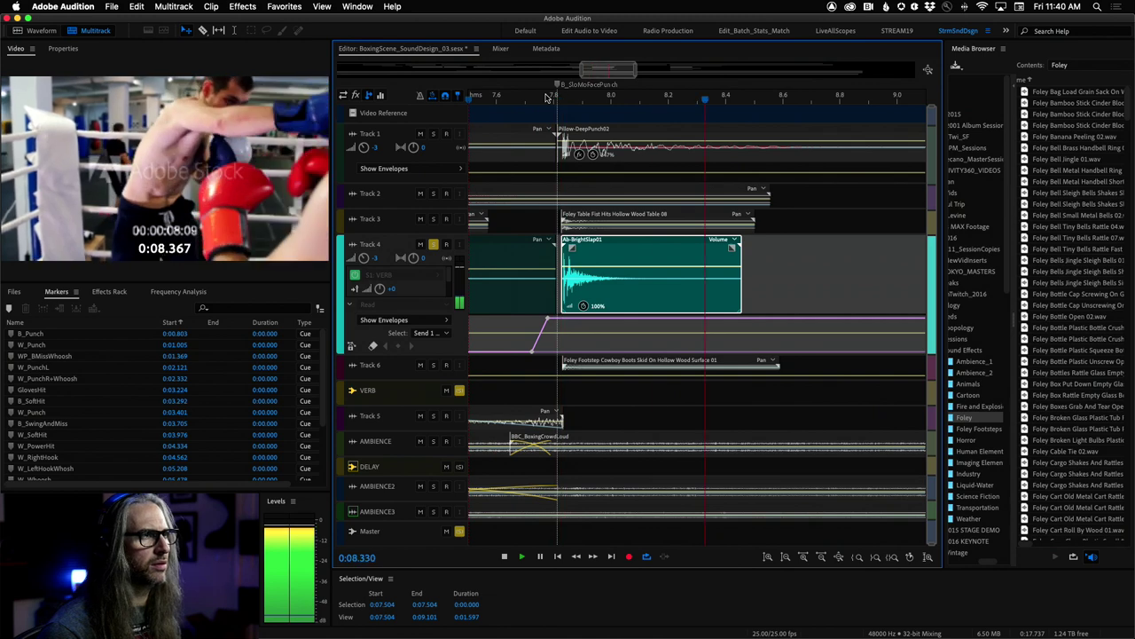
- Replay the soloed Track 4 slap around the B_SloMoFacePunch marker with its reverb, stop playback, and unsolo the track
key("k")
key("j")
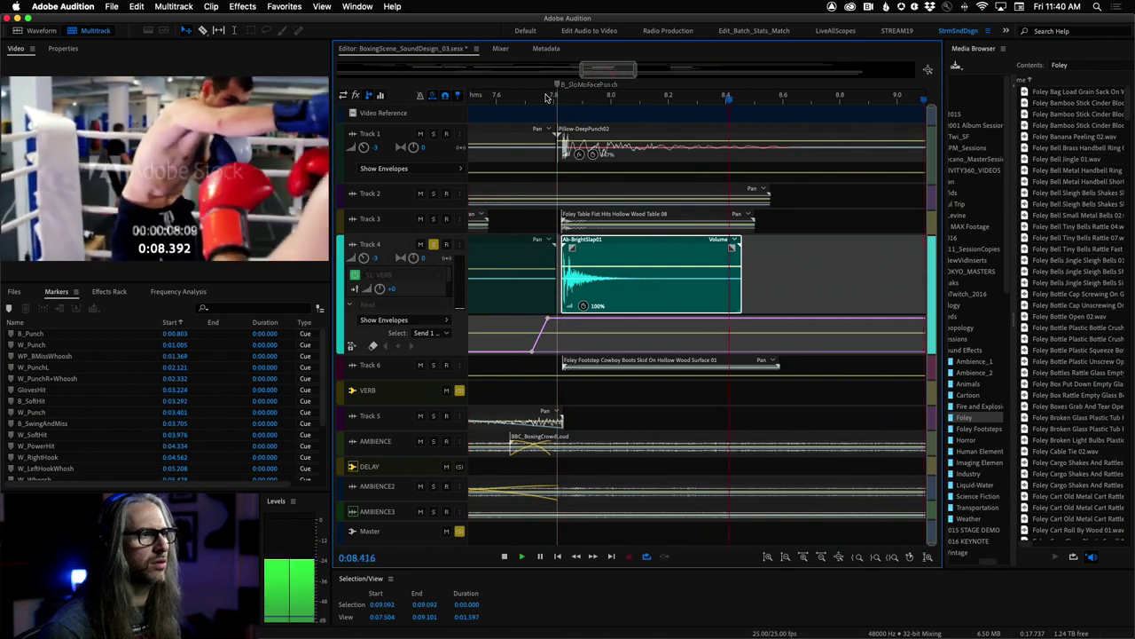
key("k")
key("l")
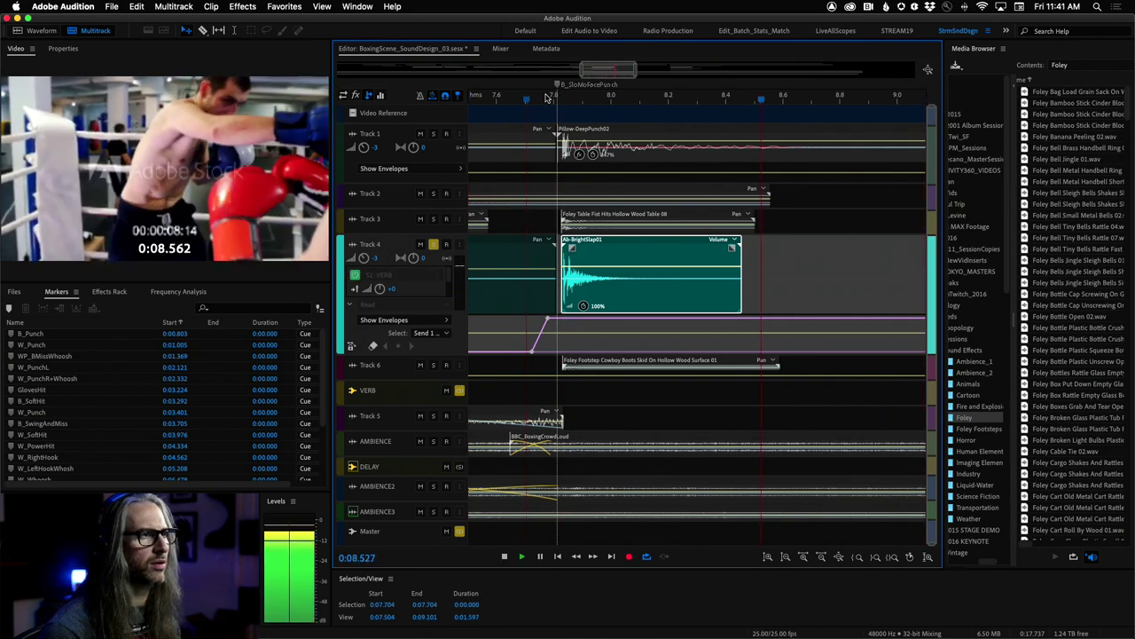
key("k")
left_click(433, 244)
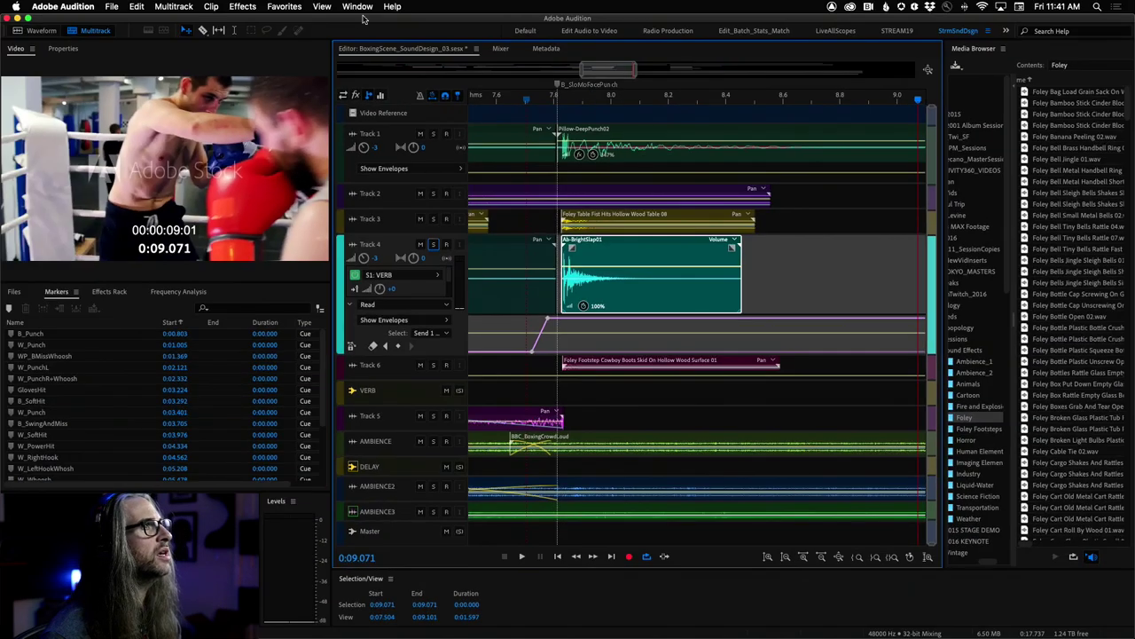
- Find the Download Sound Effects and More command among the help resources without running it
left_click(392, 7)
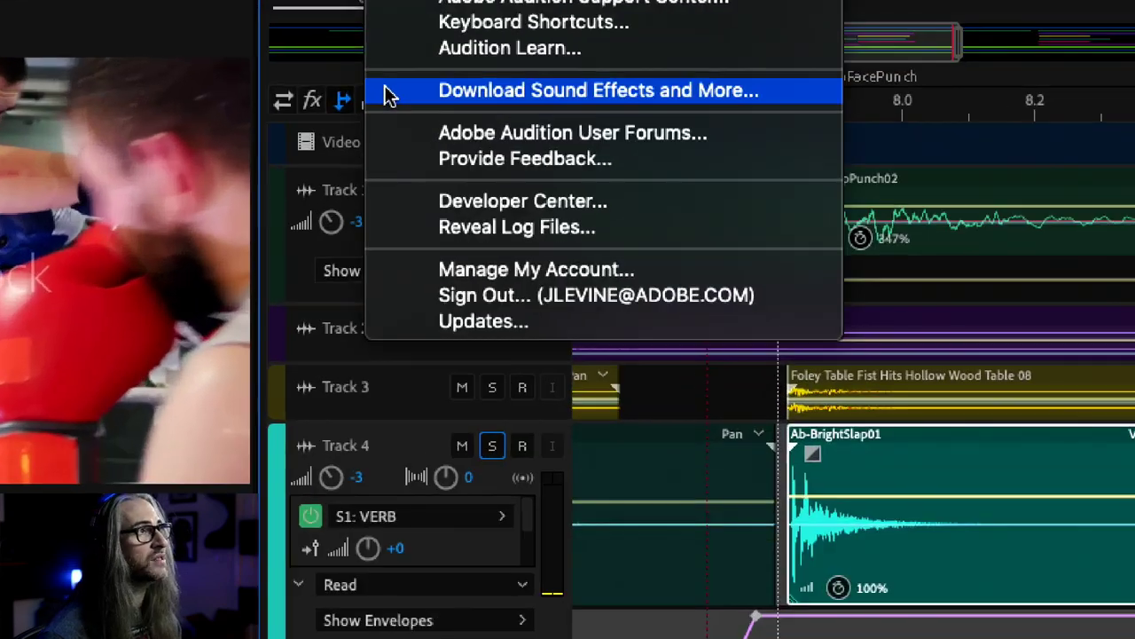
key("Escape")
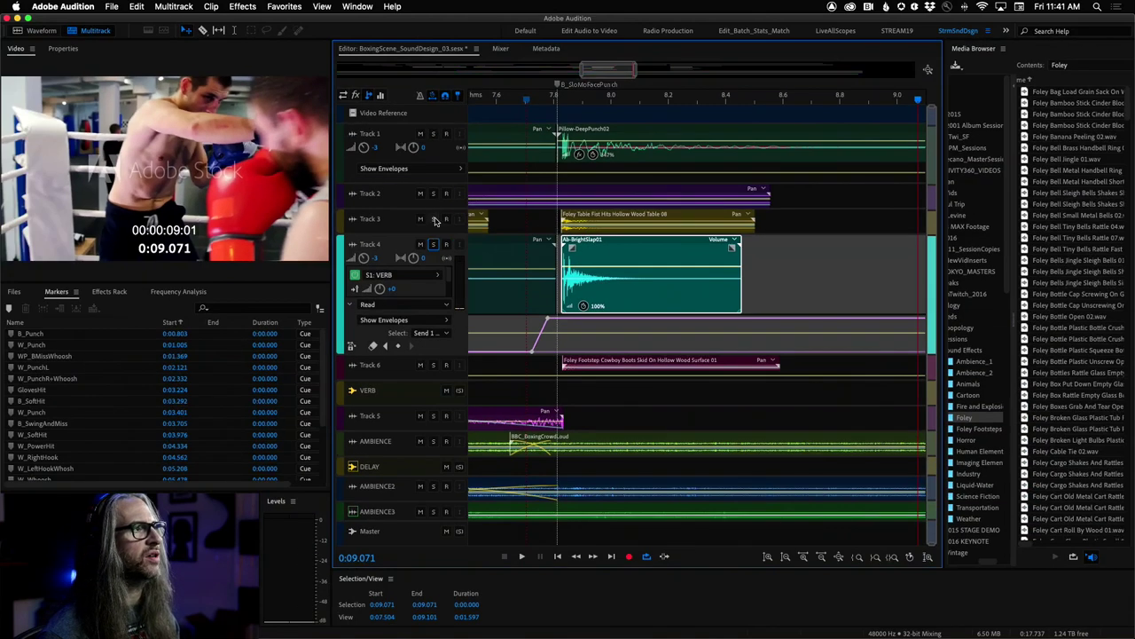
- Solo Track 3, mute the DELAY bus, and play its table-hit clip around the W_SloMoBody marker
left_click(433, 219)
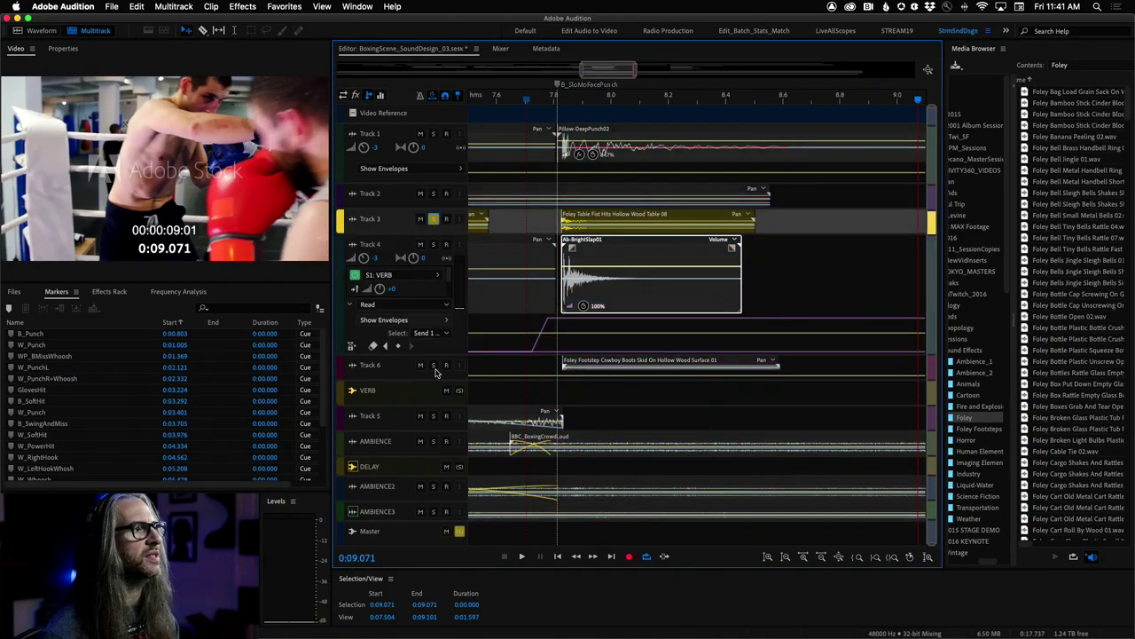
left_click(446, 468)
key("space")
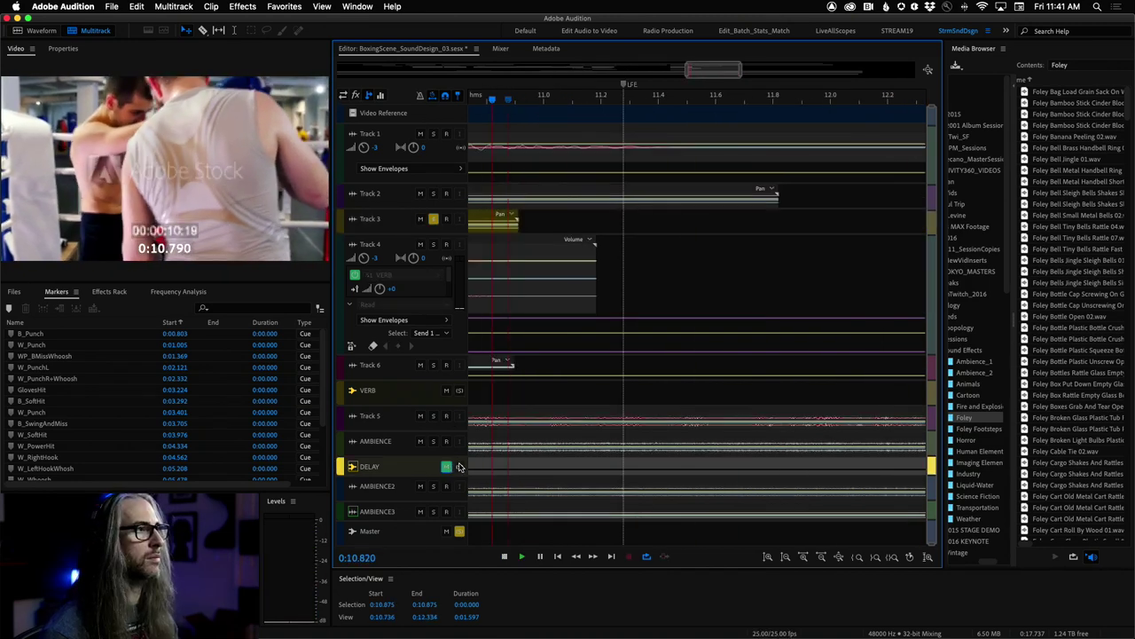
key("space")
key("space")
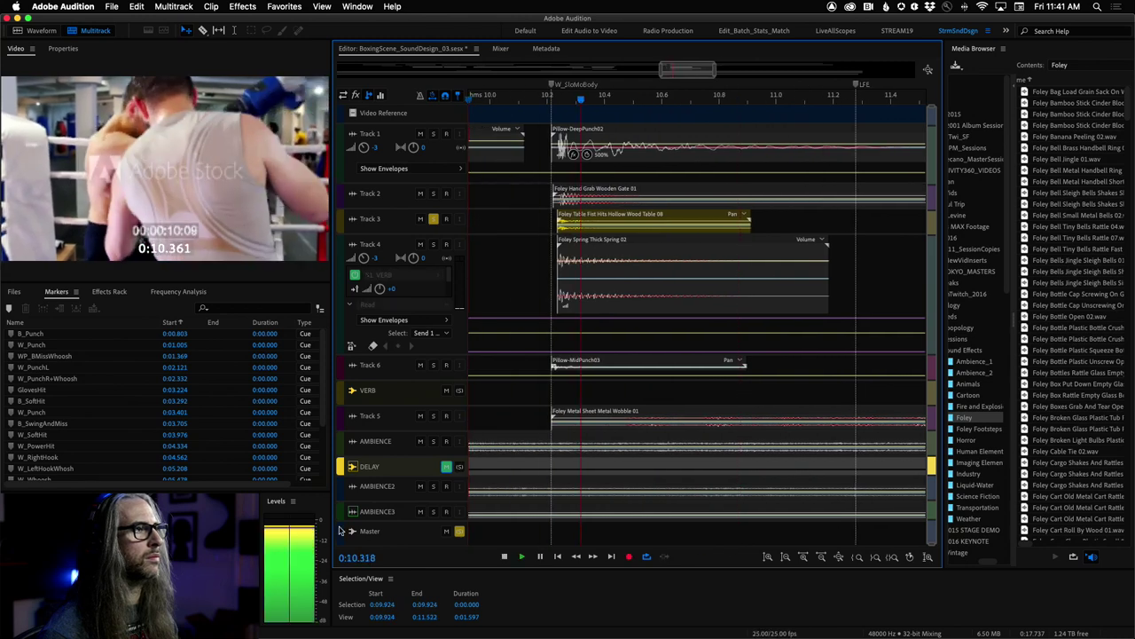
- Mute the VERB bus as well and replay the soloed Track 3 body punch dry from before W_SloMoBody
left_click(446, 392)
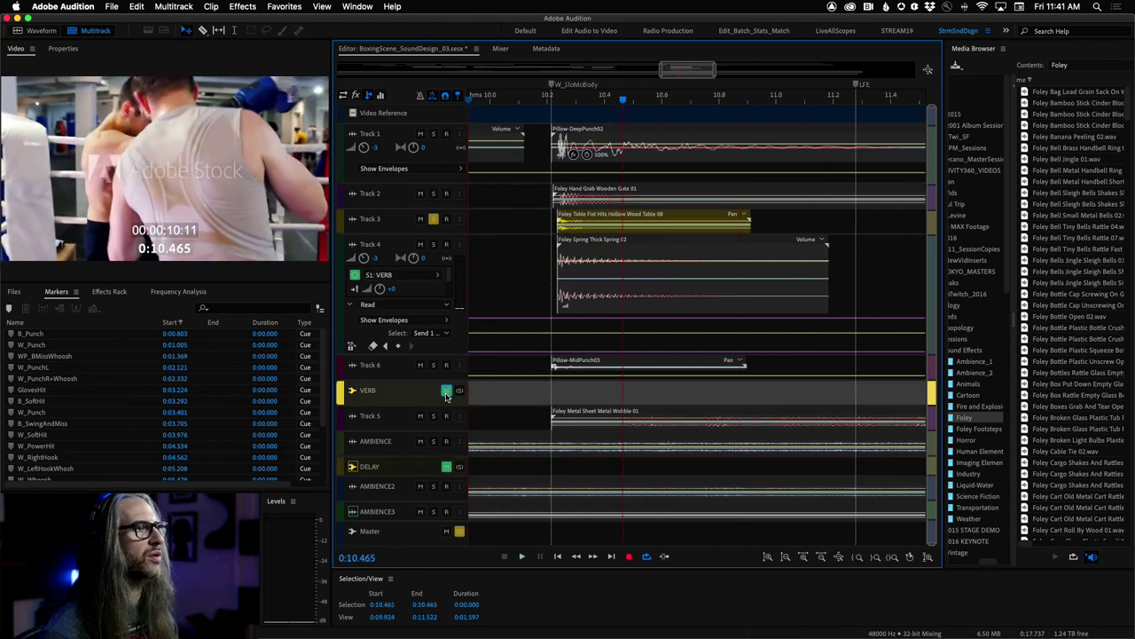
key("space")
key("space")
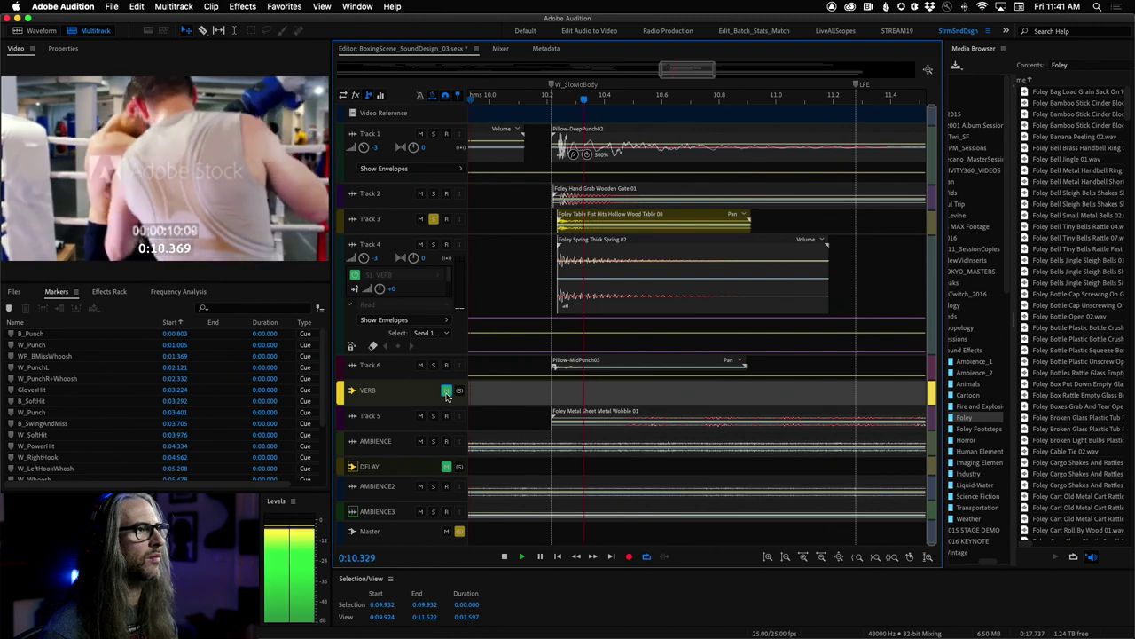
key("space")
key("j")
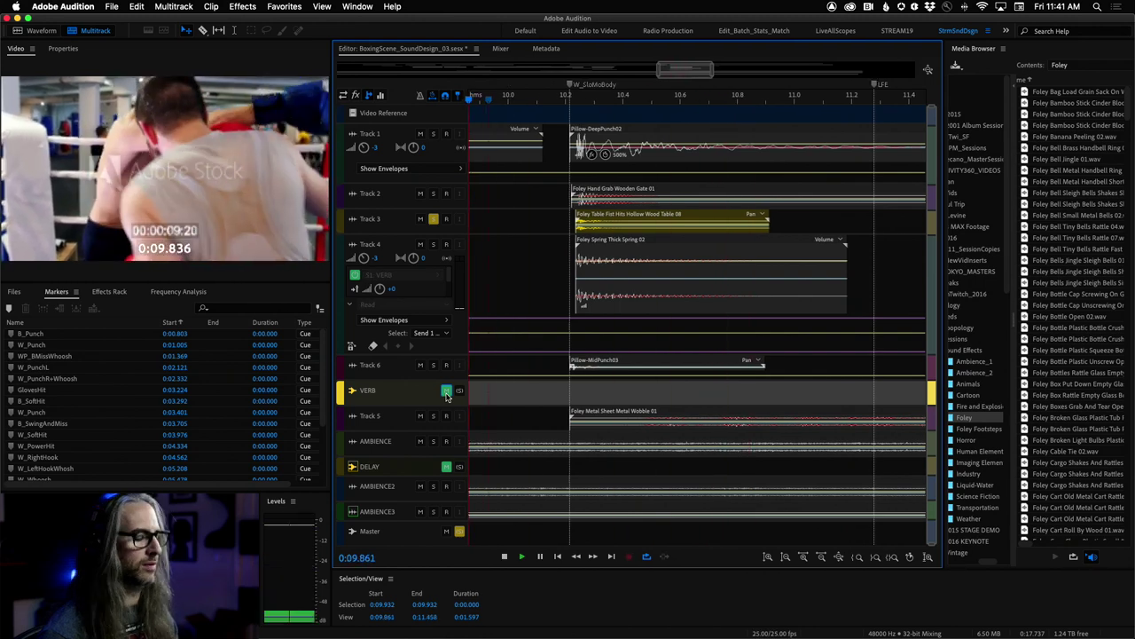
key("space")
key("space")
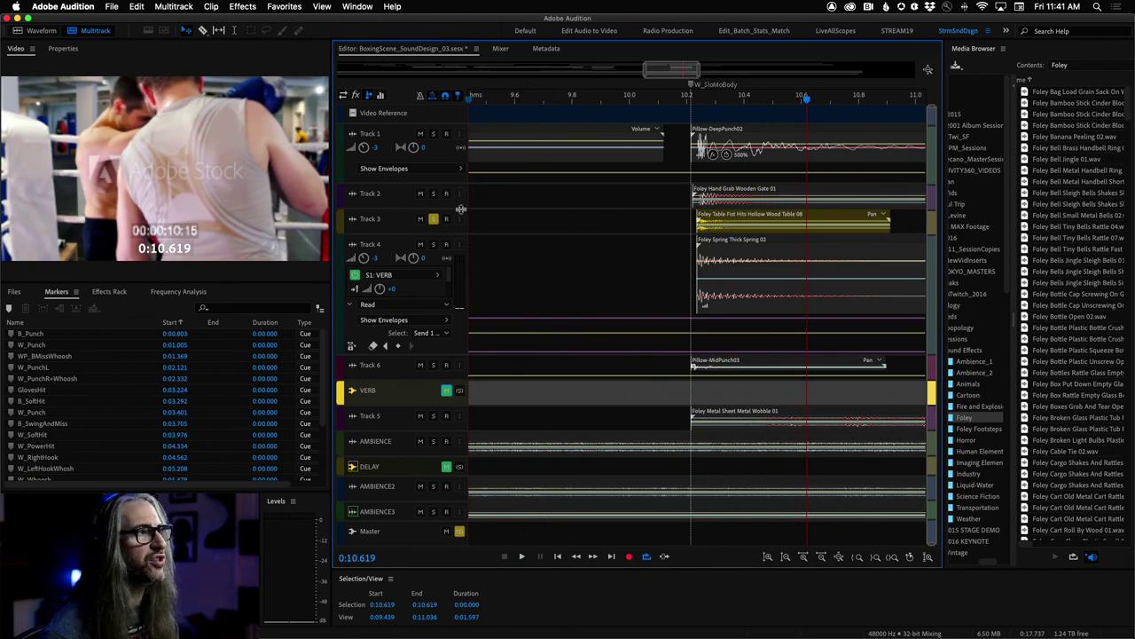
- Solo Track 2 instead of Track 3 and repeatedly play its Foley Hand Grab Wooden Gate 01 clip from just before W_SloMoBody
left_click(439, 220)
left_click(433, 193)
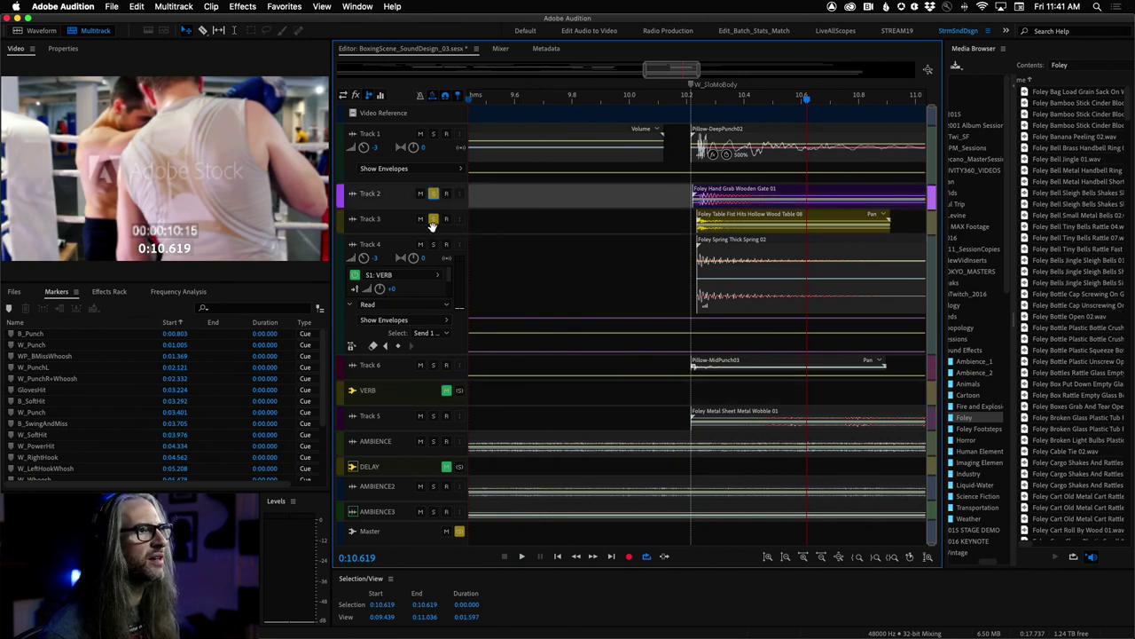
left_click(433, 219)
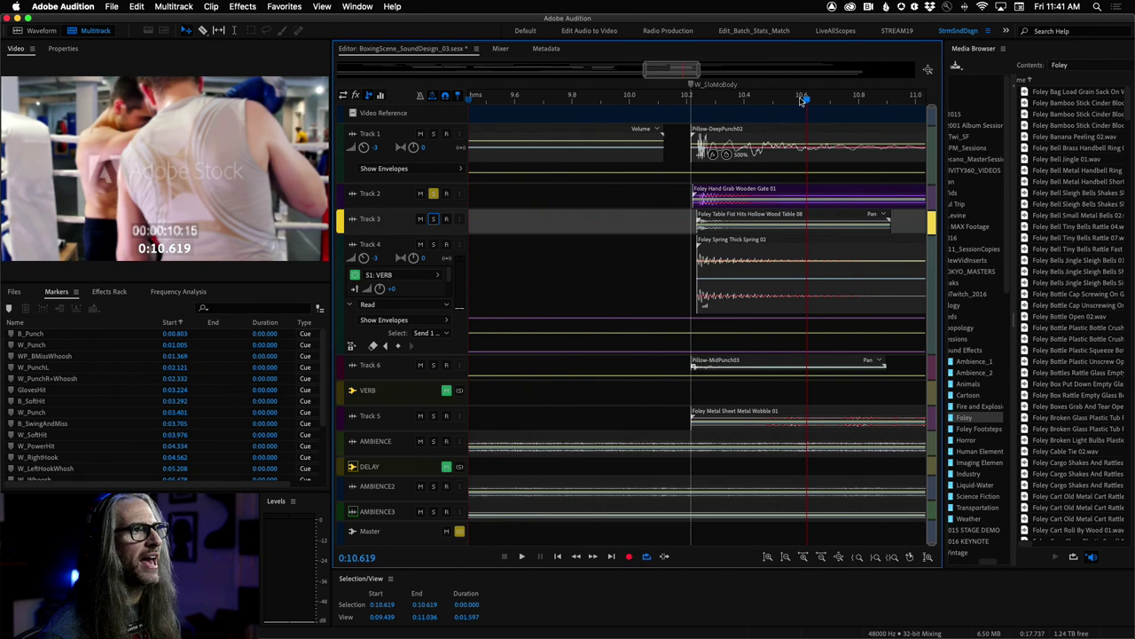
left_click(686, 100)
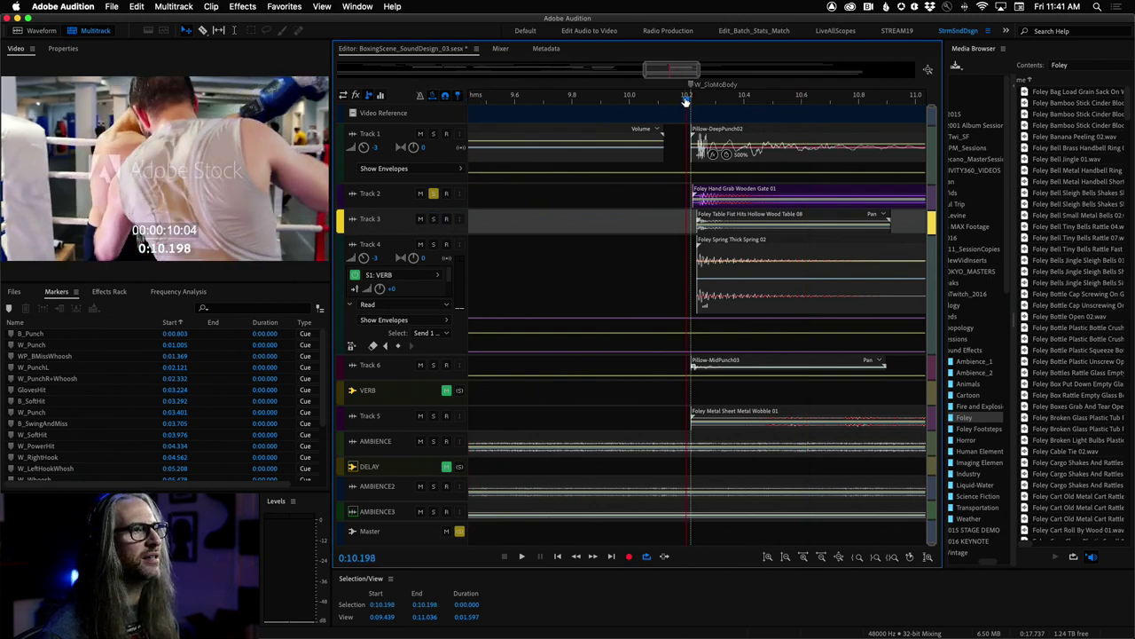
key("space")
key("space")
key("j")
key("k")
key("space")
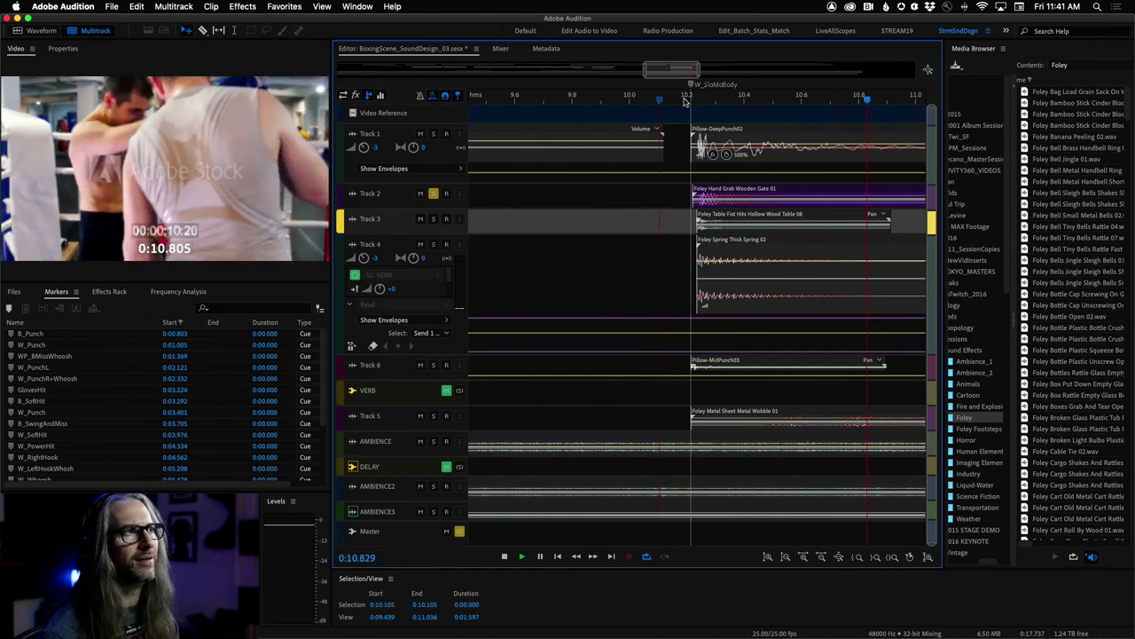
key("j")
key("k")
- Solo Track 1 instead of Track 2 and play its Pillow-DeepPunch02 clip twice around the W_SloMoBody marker
left_click(434, 134)
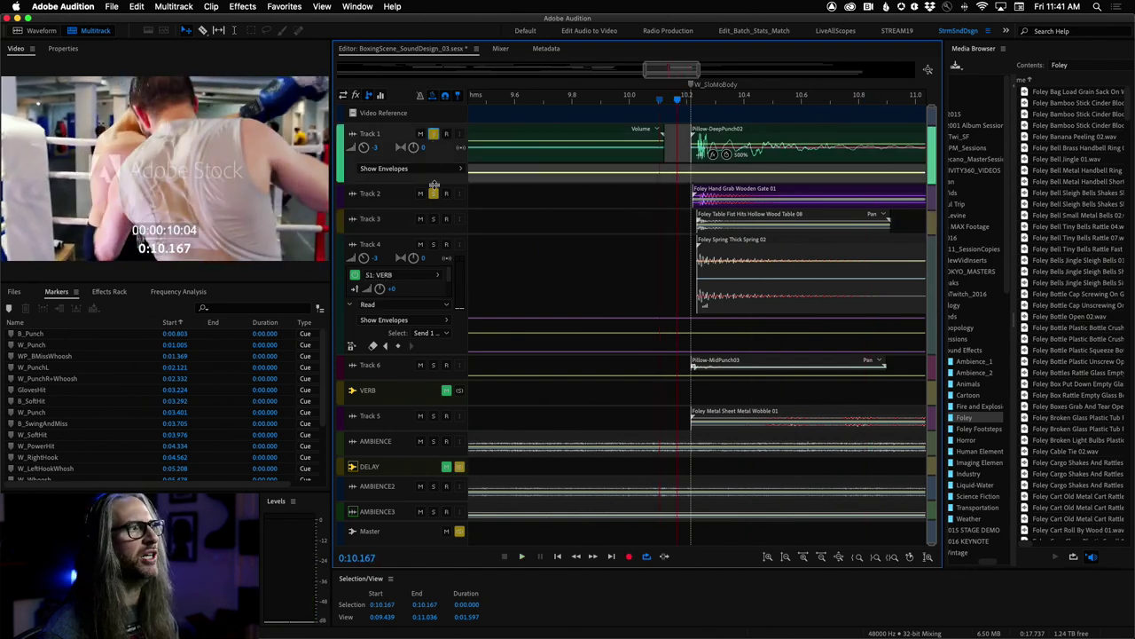
left_click(433, 193)
key("space")
key("j")
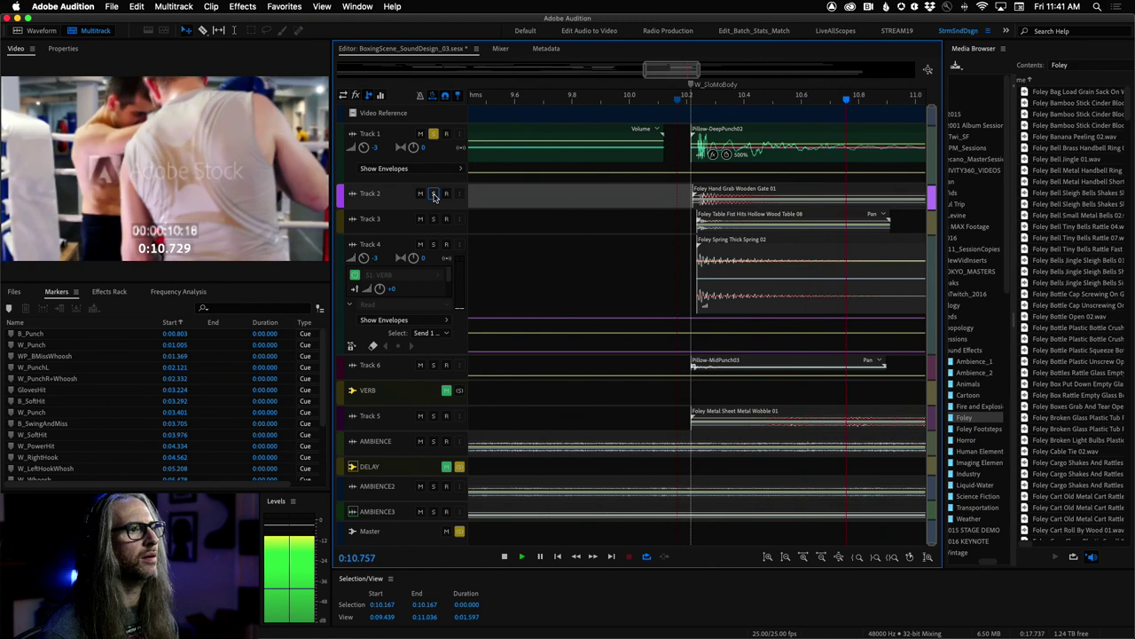
key("k")
key("l")
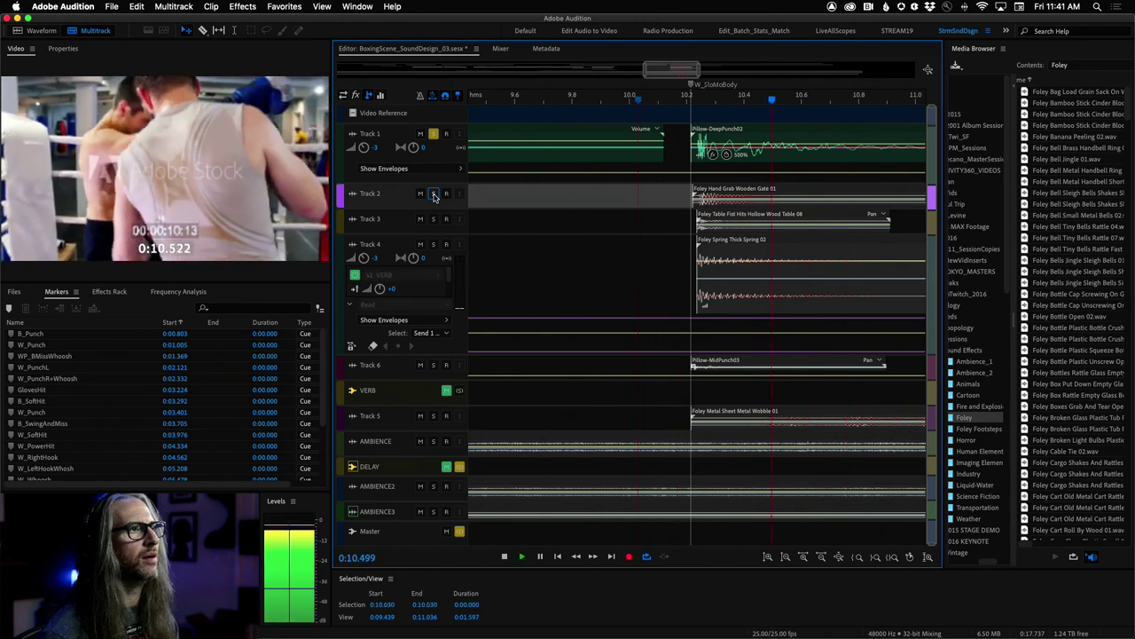
key("k")
- Unsolo Track 1 and solo Track 4, which holds the Foley Spring Thick Spring 02 clip
left_click(433, 134)
left_click(433, 134)
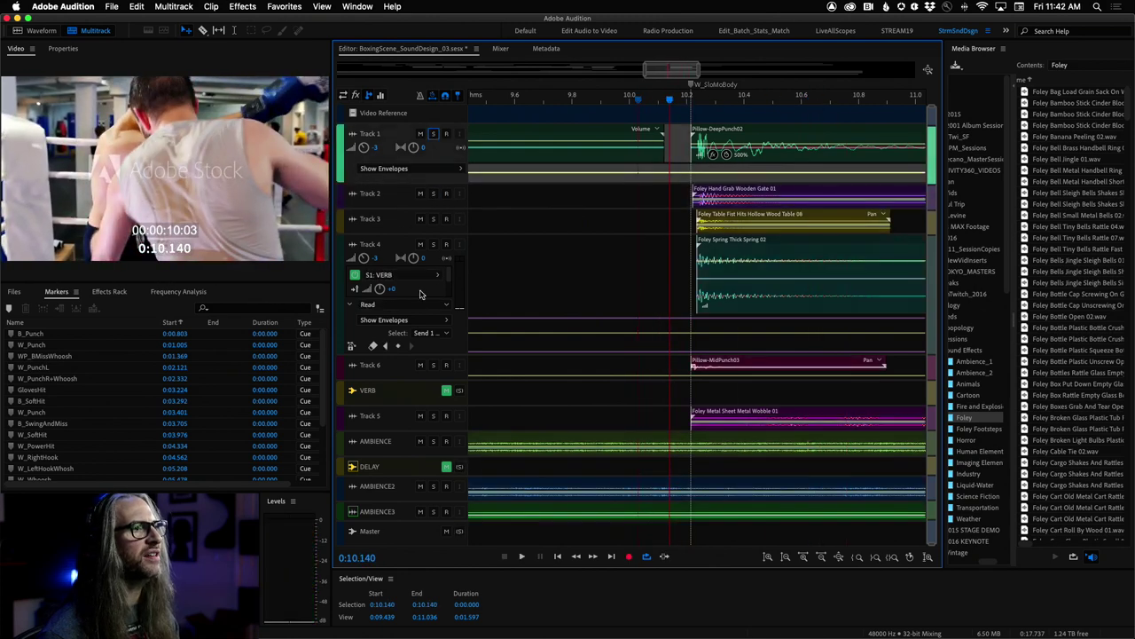
left_click(433, 244)
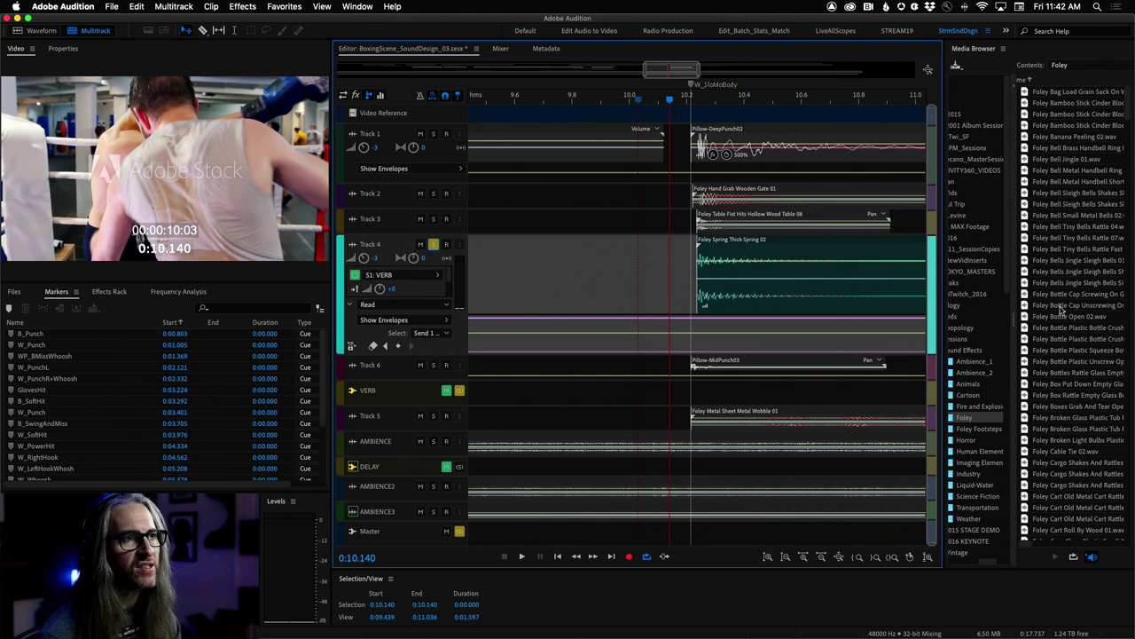
- Preview the Foley Spring Thick Spring 01 and 02 source files in the Foley folder for comparison
left_click_drag(1128, 115, 1132, 408)
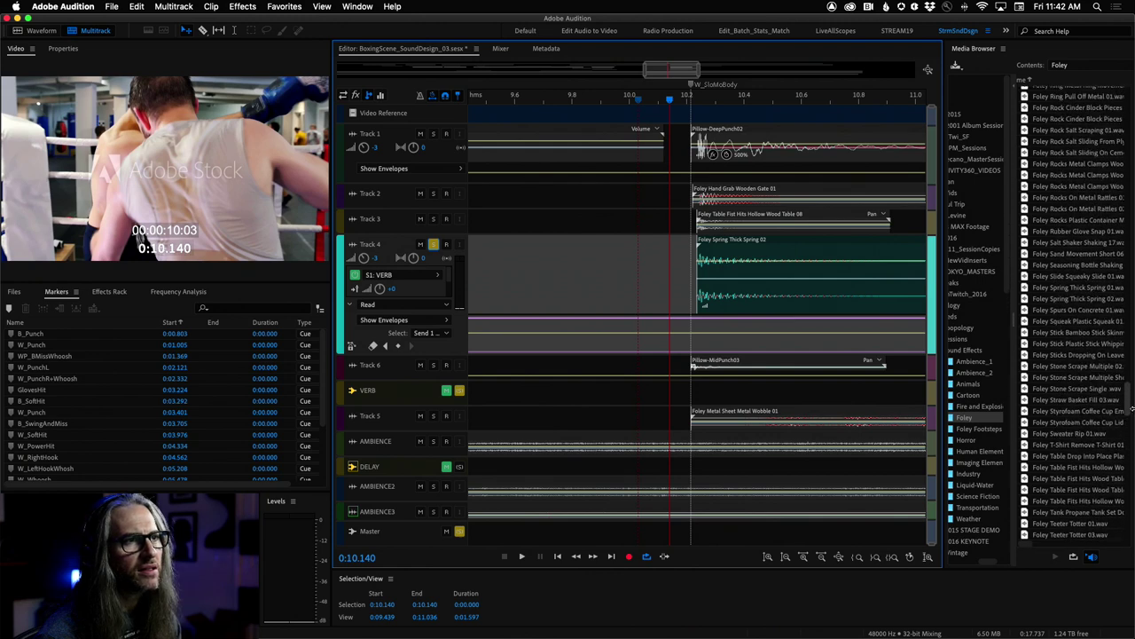
left_click(1074, 288)
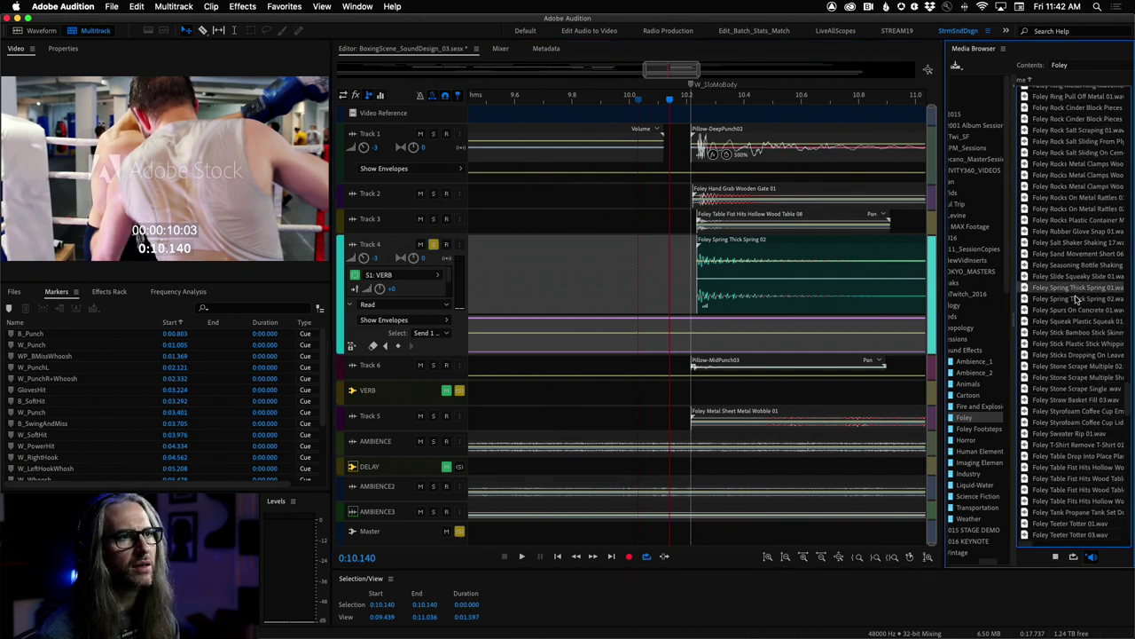
left_click(1078, 300)
left_click(1076, 289)
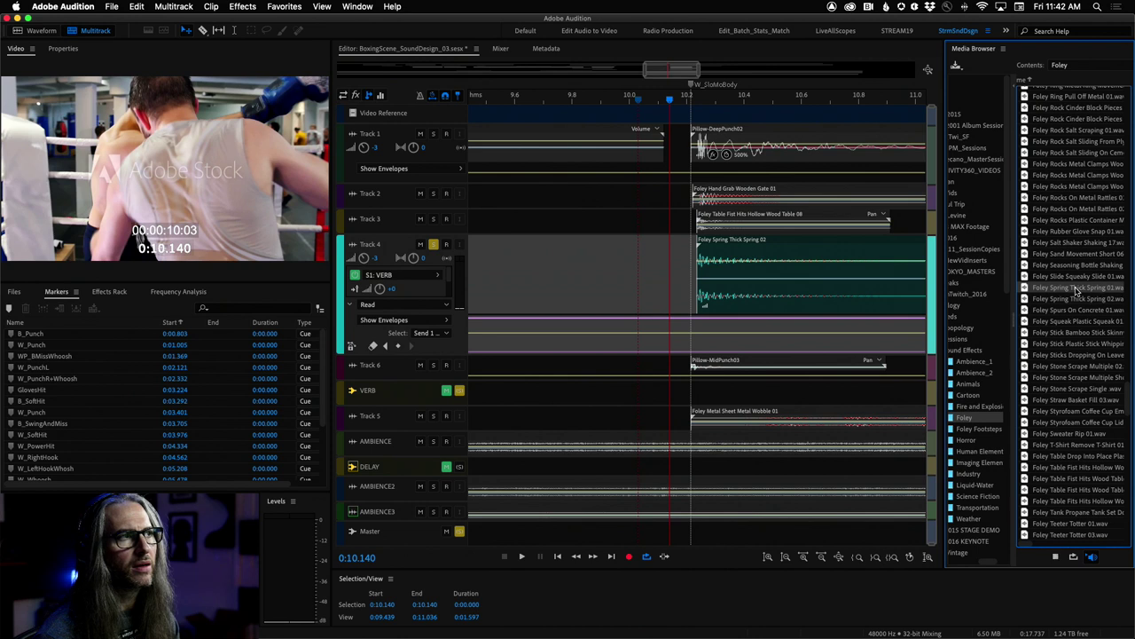
left_click(1082, 299)
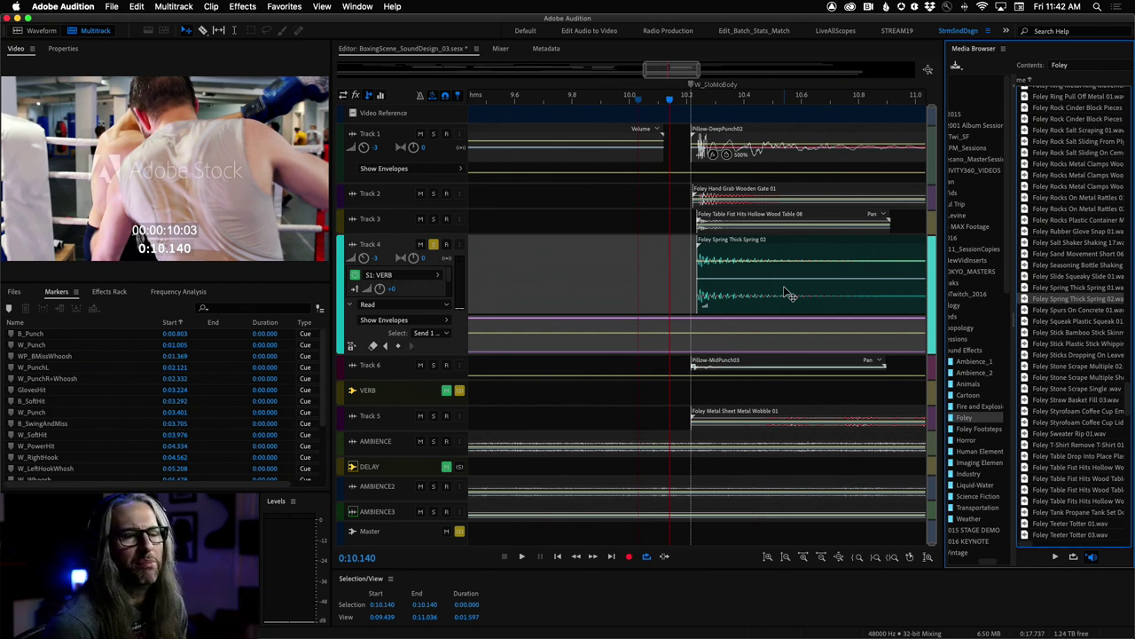
- Play the soloed Track 4 spring dry, unmute the VERB and DELAY buses, and replay it twice with its effects
key("space")
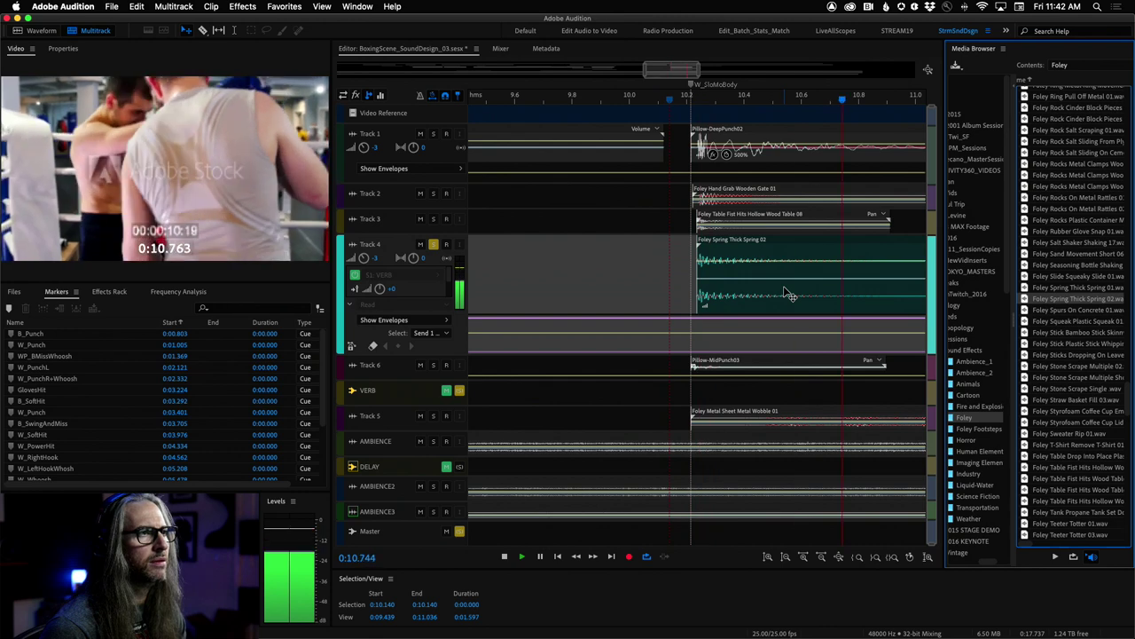
key("space")
left_click(447, 393)
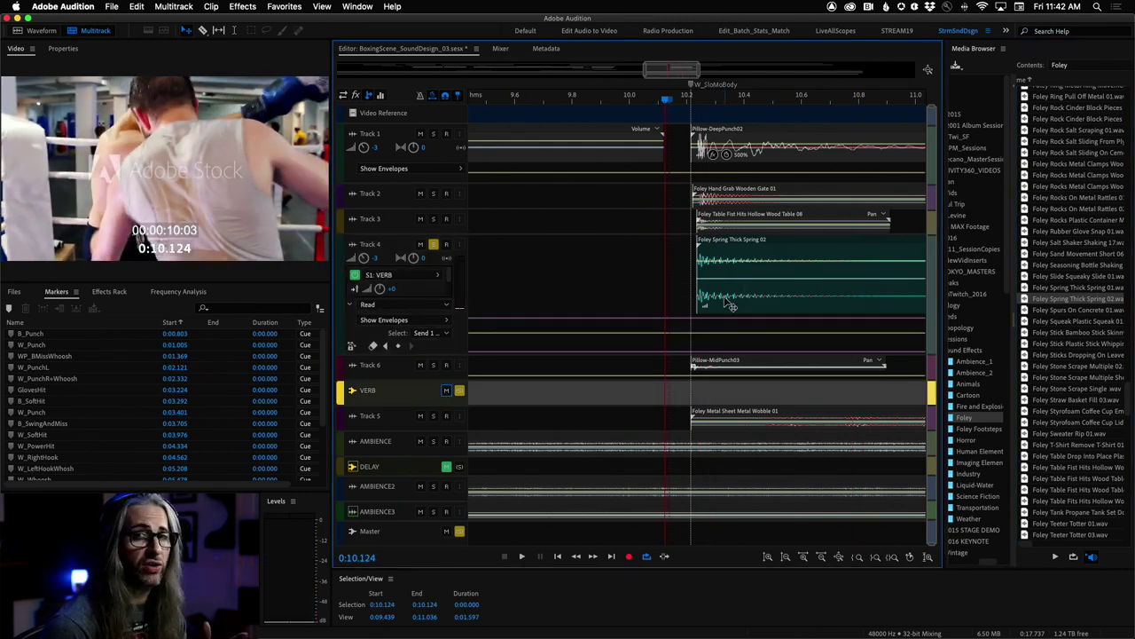
left_click(446, 466)
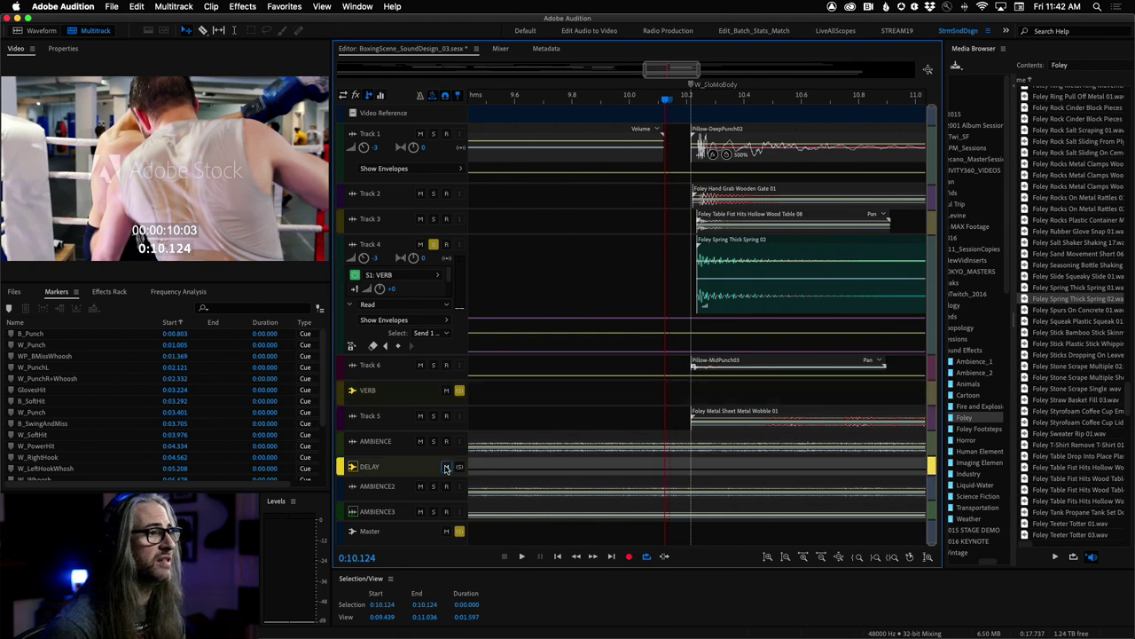
key("space")
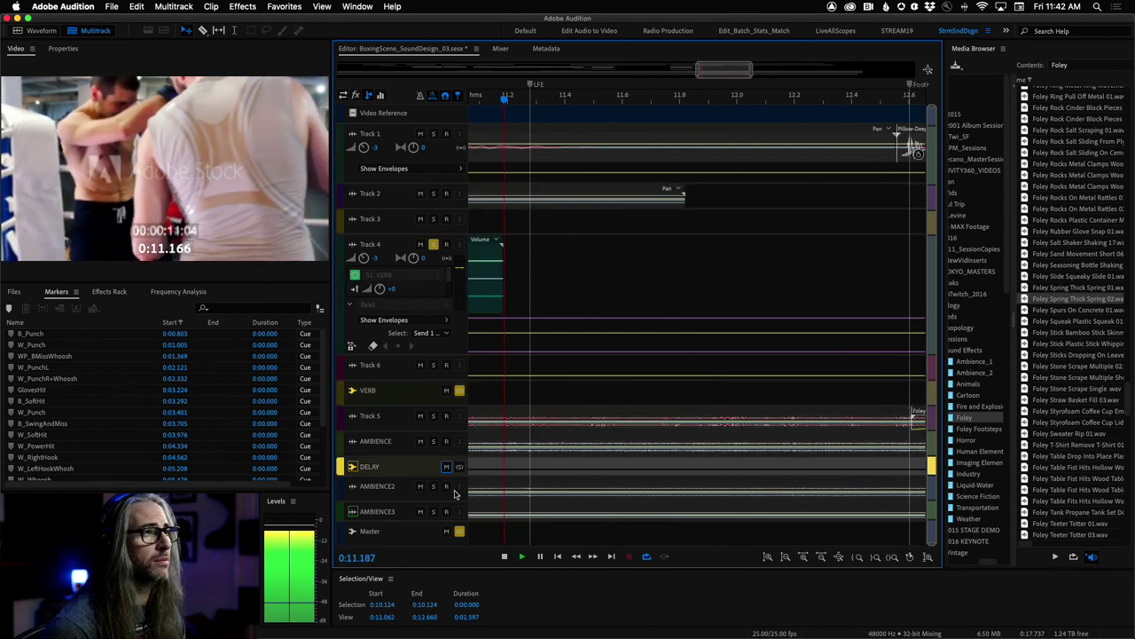
key("space")
key("space")
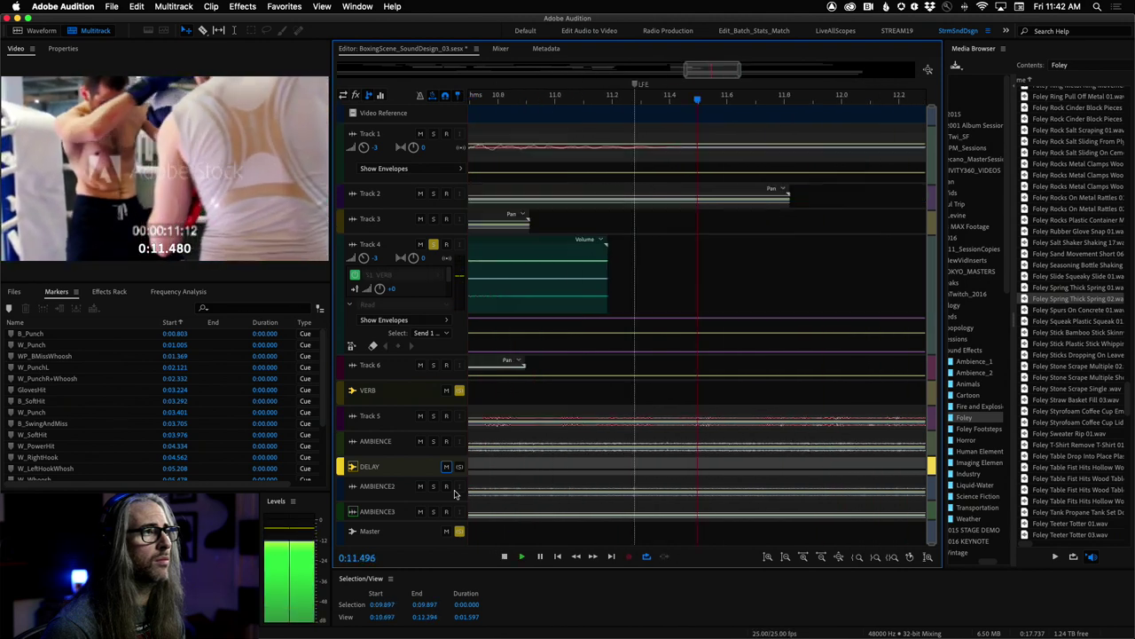
key("space")
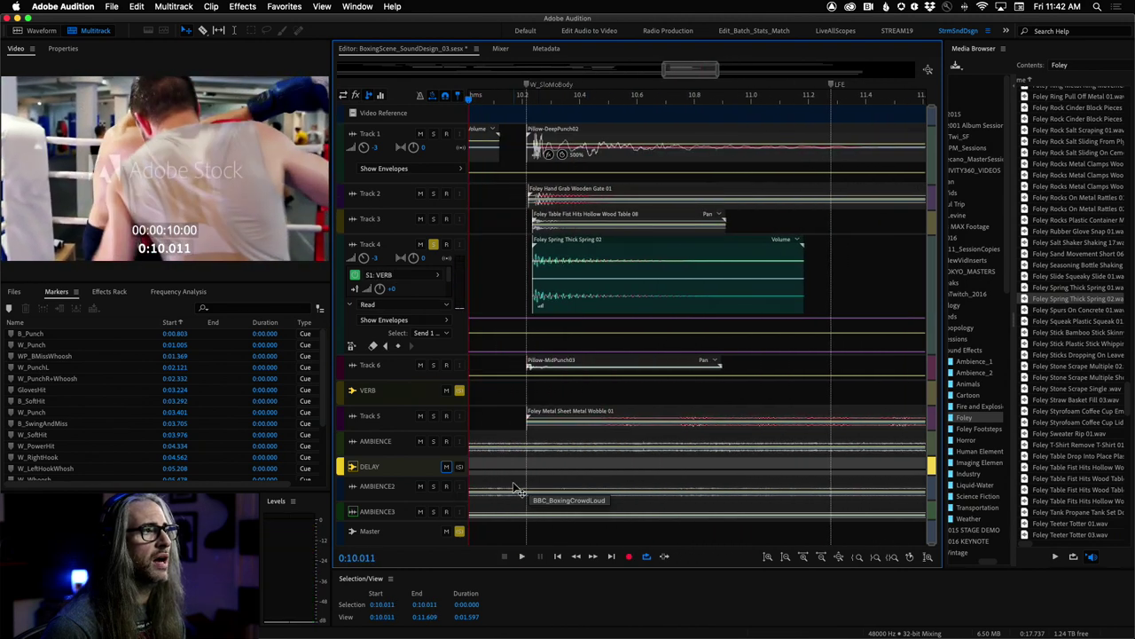
- Clear all solos and play the full mix twice from about 10 s, through the slow-motion body punch
left_click(459, 536)
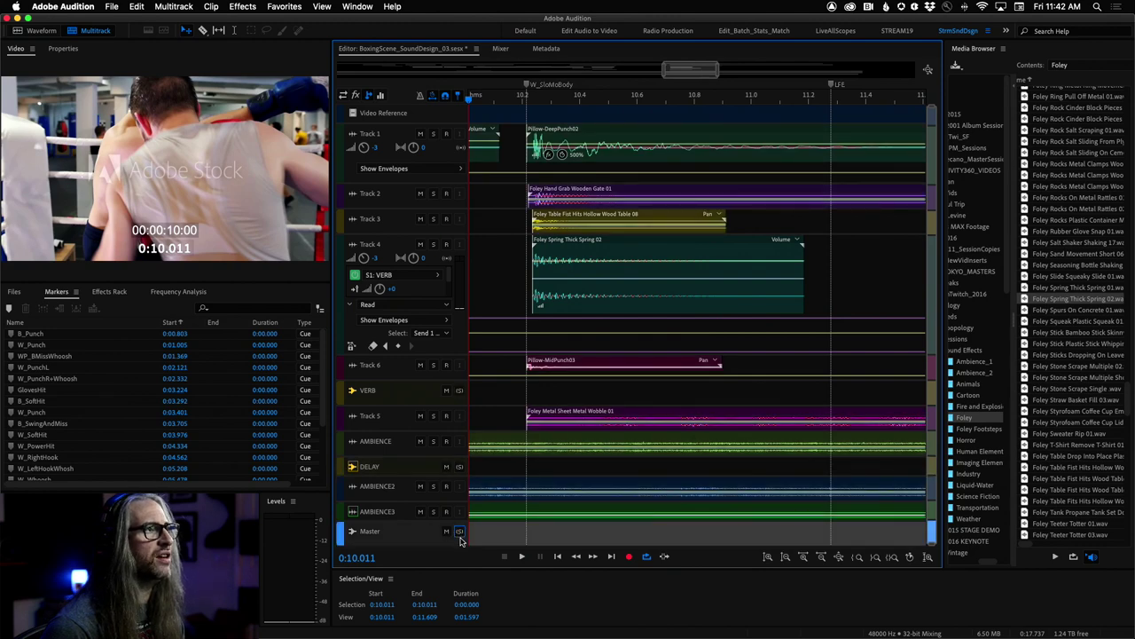
key("space")
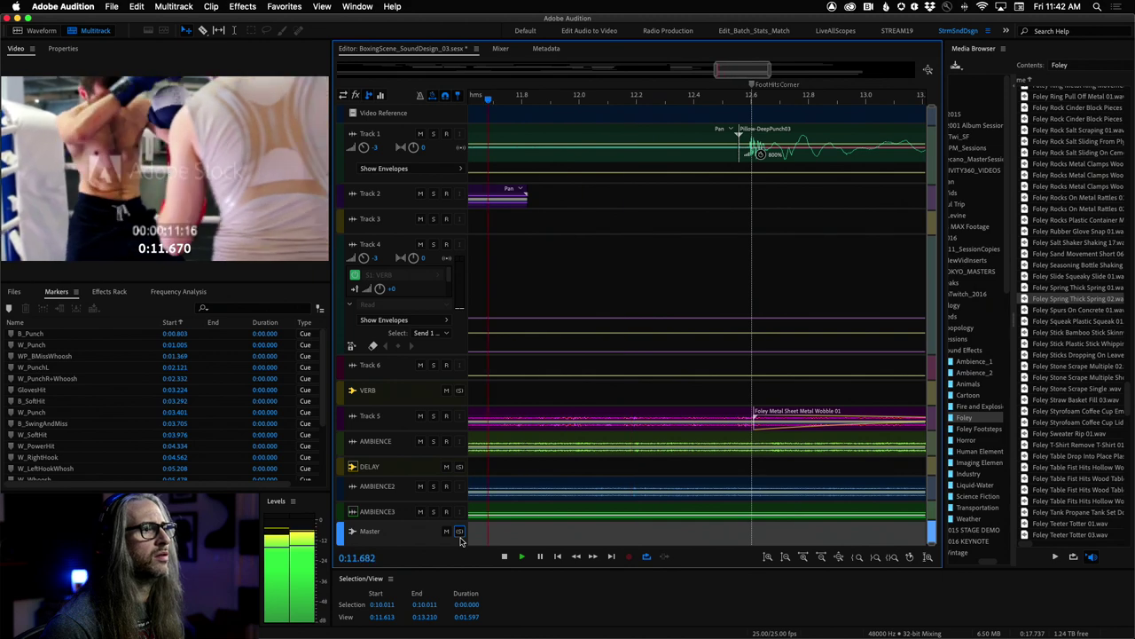
key("space")
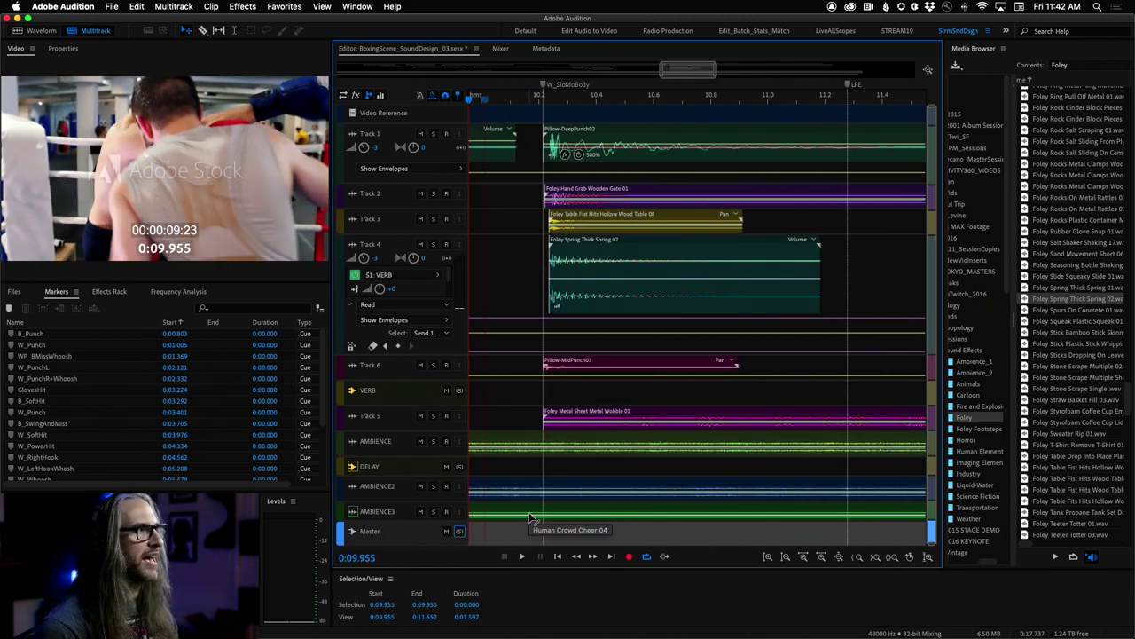
key("space")
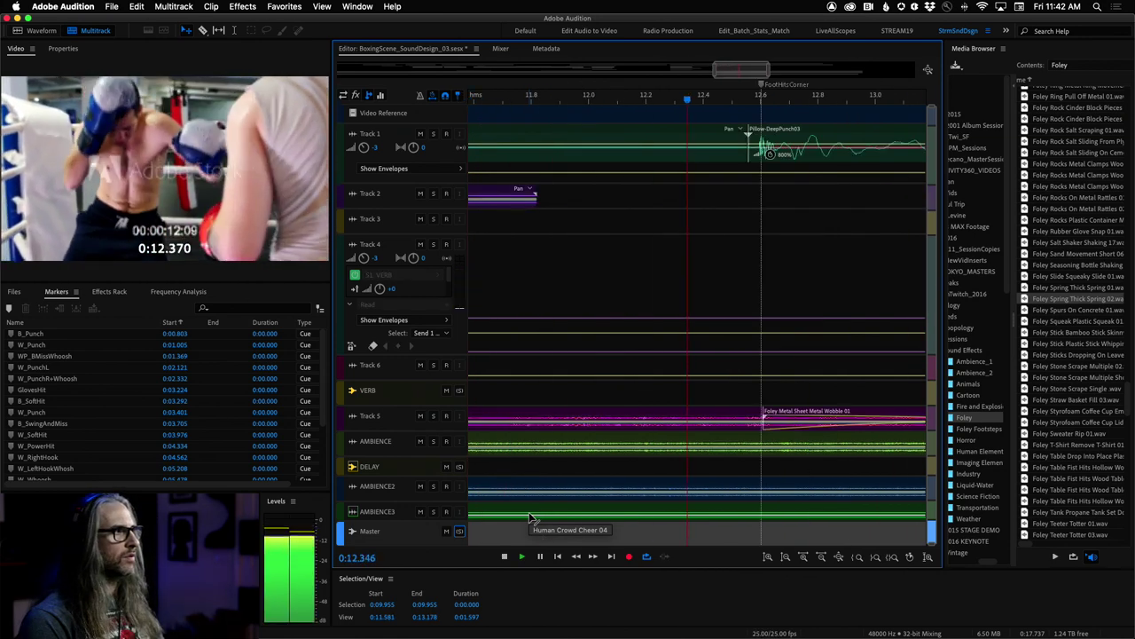
- Rewind and stop at about 9.9 s, then enlarge Track 5 and solo its Foley Metal Sheet Metal Wobble 01 clip
key("j")
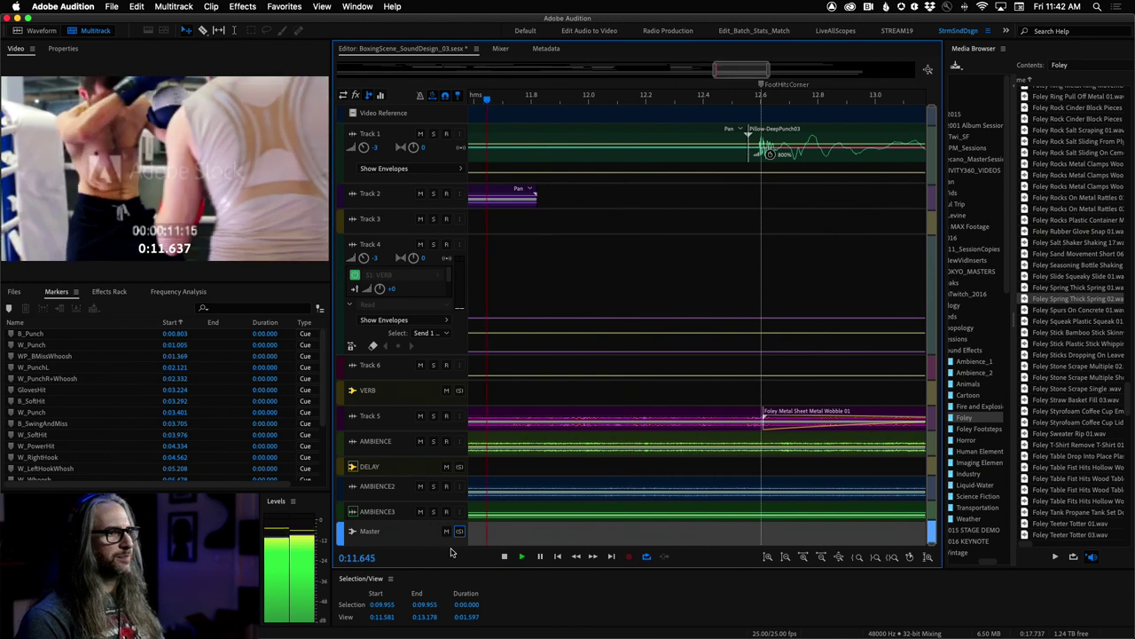
key("k")
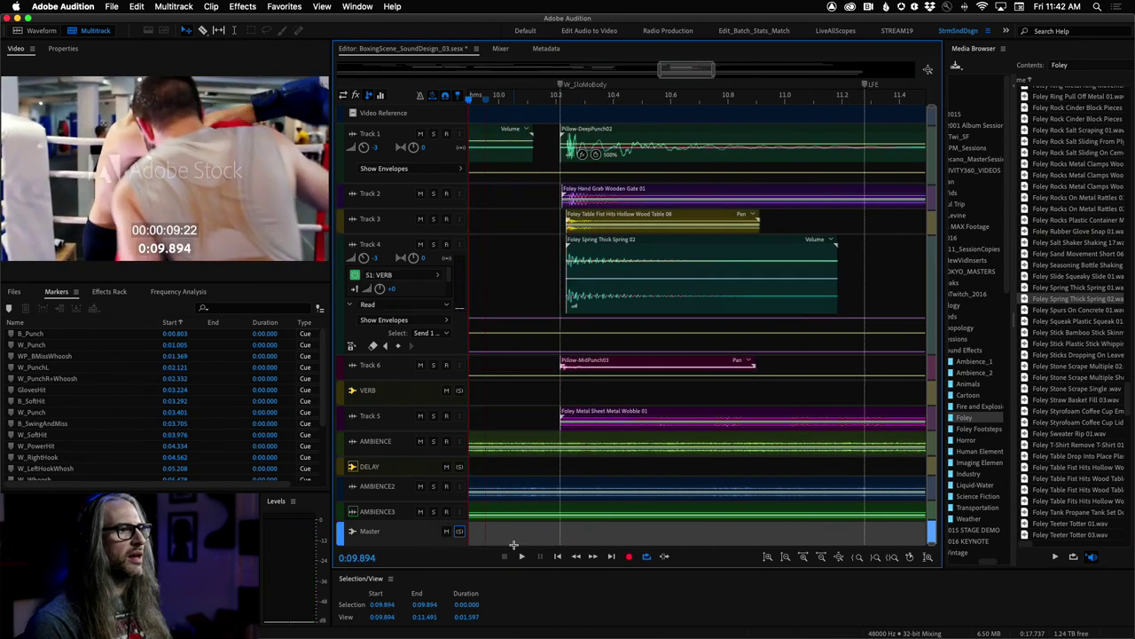
left_click_drag(425, 432, 428, 504)
left_click(433, 415)
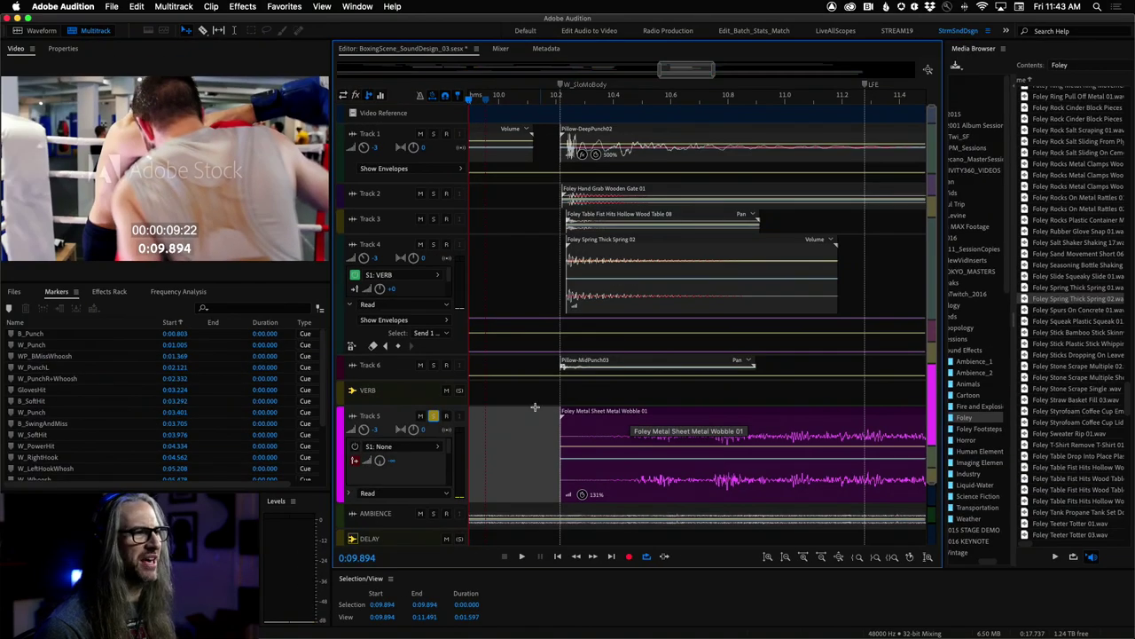
- Open the Foley Metal Sheet Metal Wobble 01 source file in the waveform editor, play it, and return to the multitrack session
double_click(603, 431)
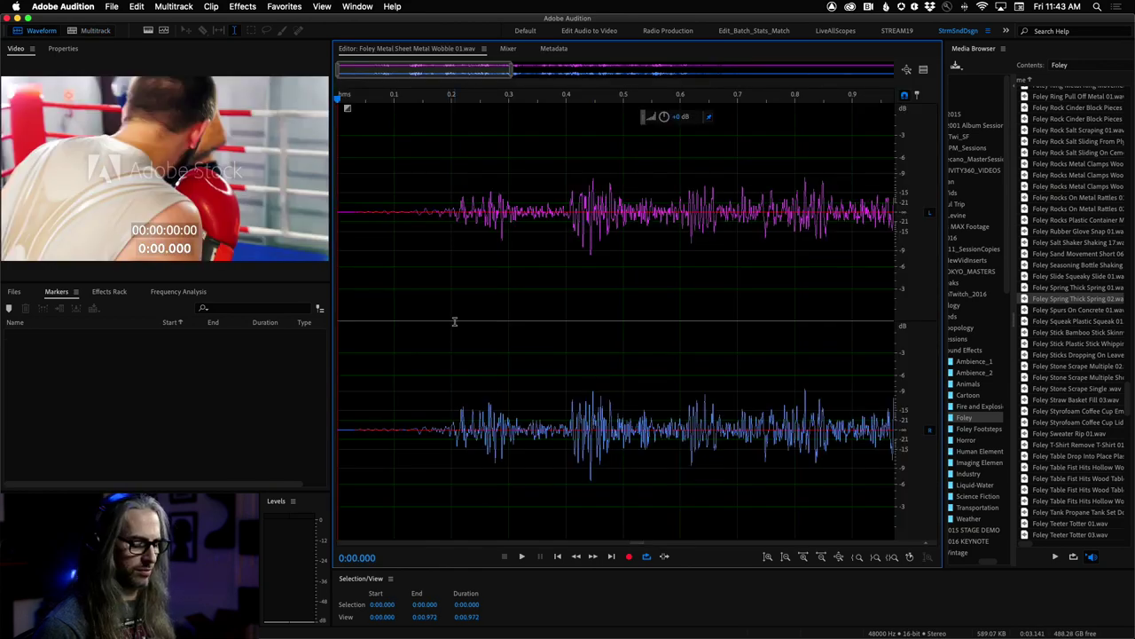
key("space")
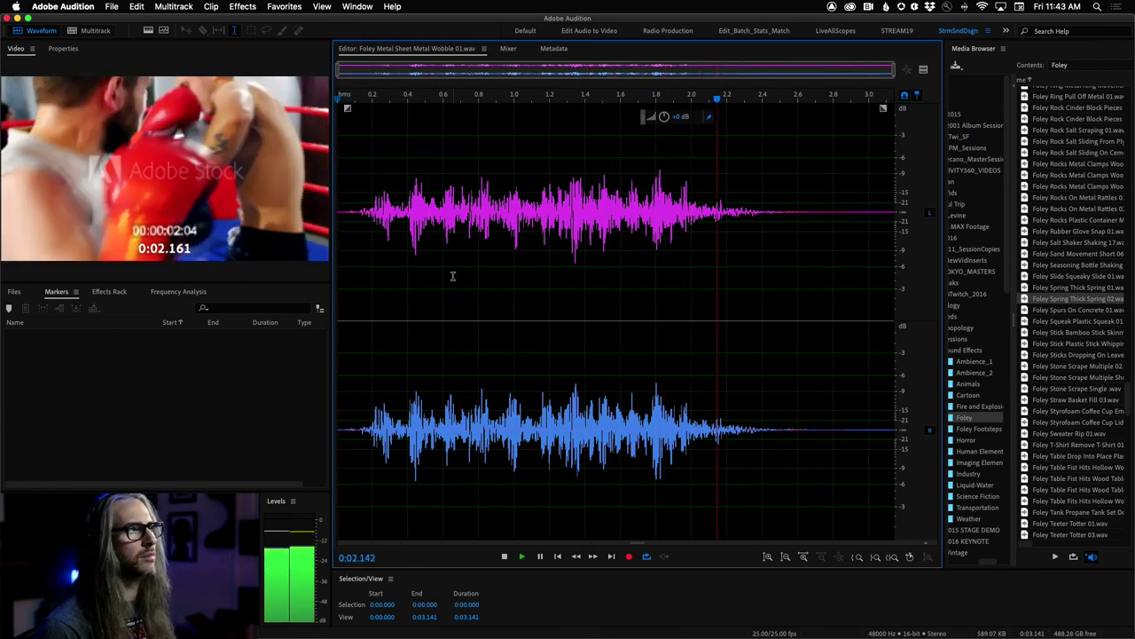
key("space")
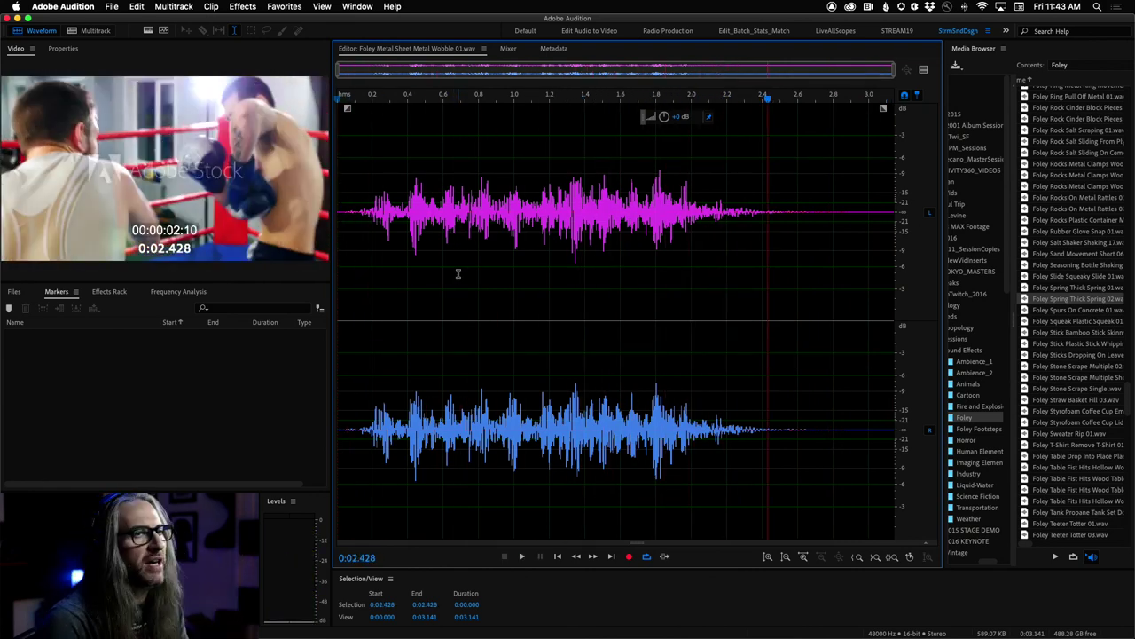
left_click(89, 32)
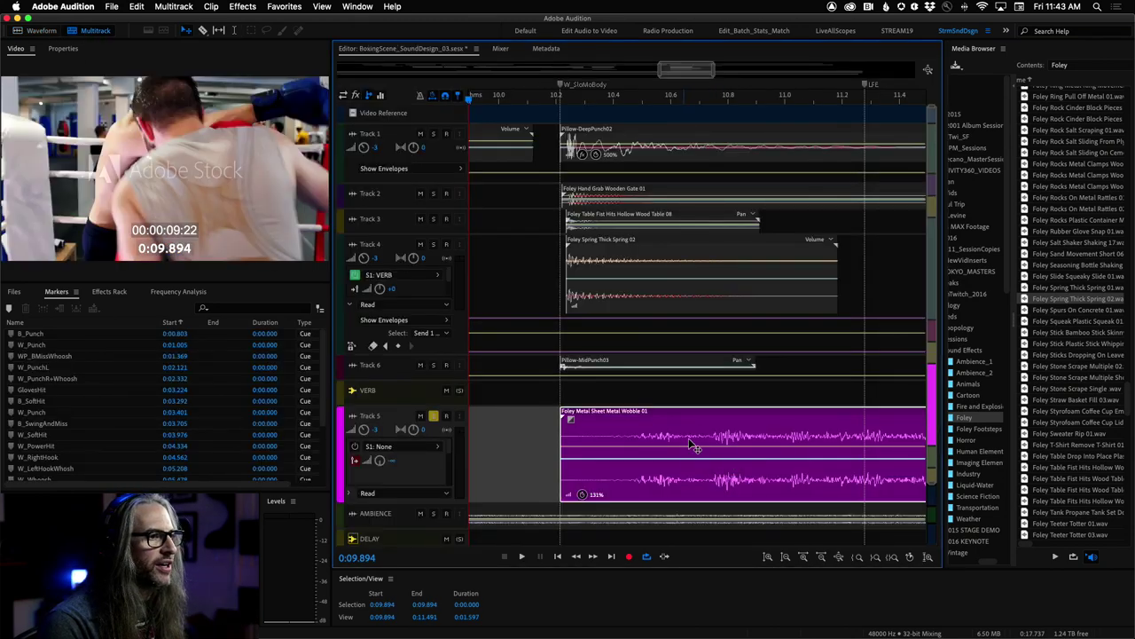
- Inspect the metal wobble clip's stretch properties, place the playhead at about 10.2 s, and bring back the video view
left_click(63, 49)
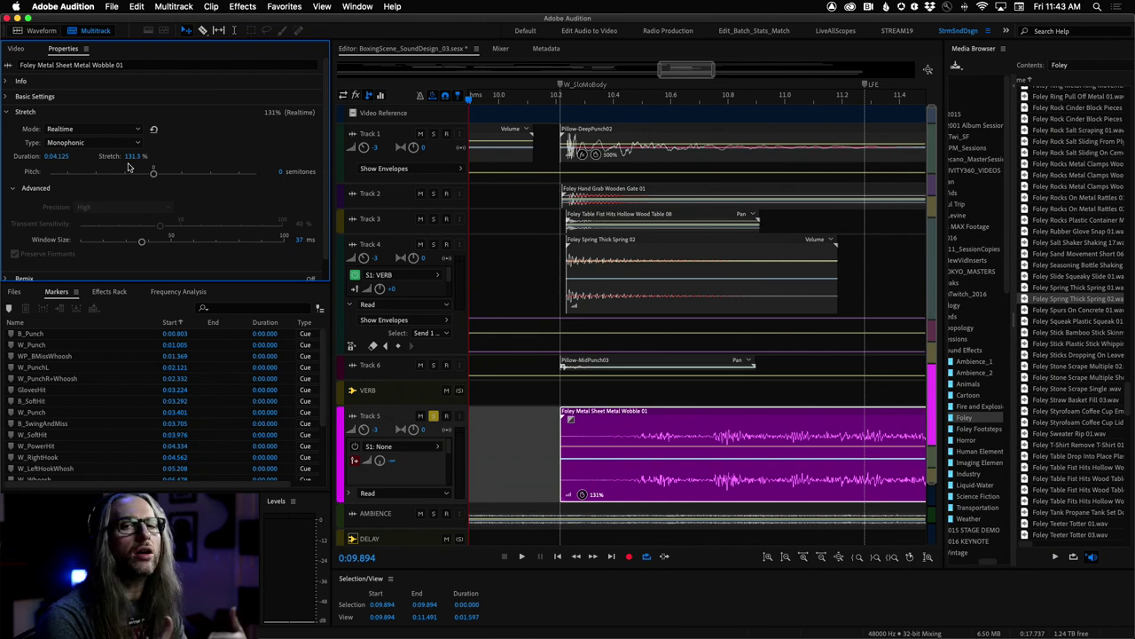
left_click(556, 98)
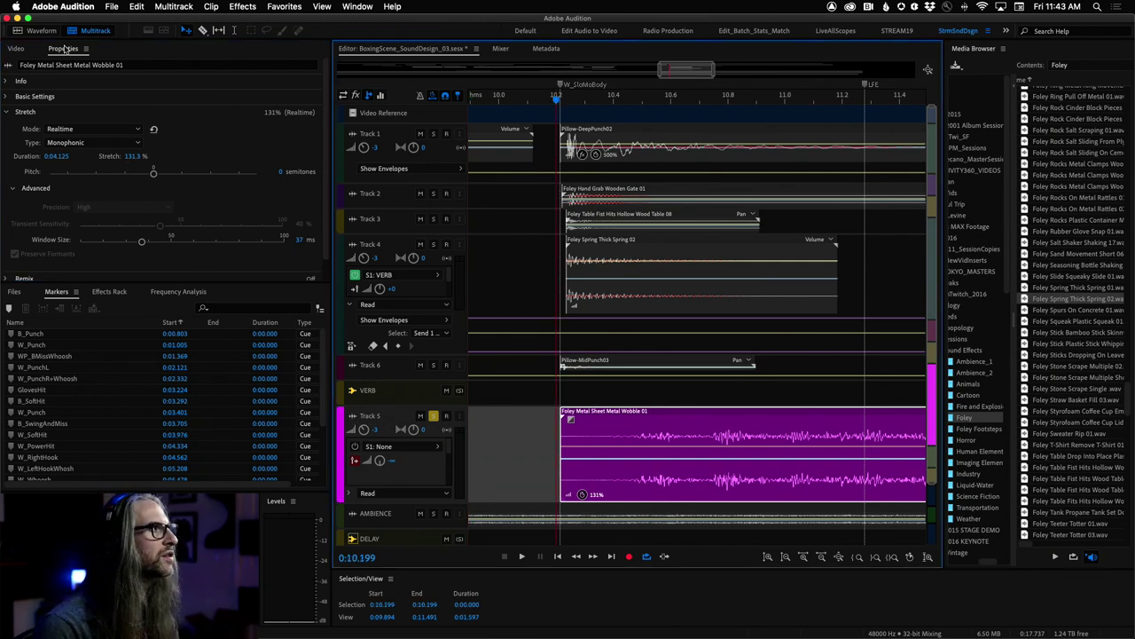
left_click(16, 48)
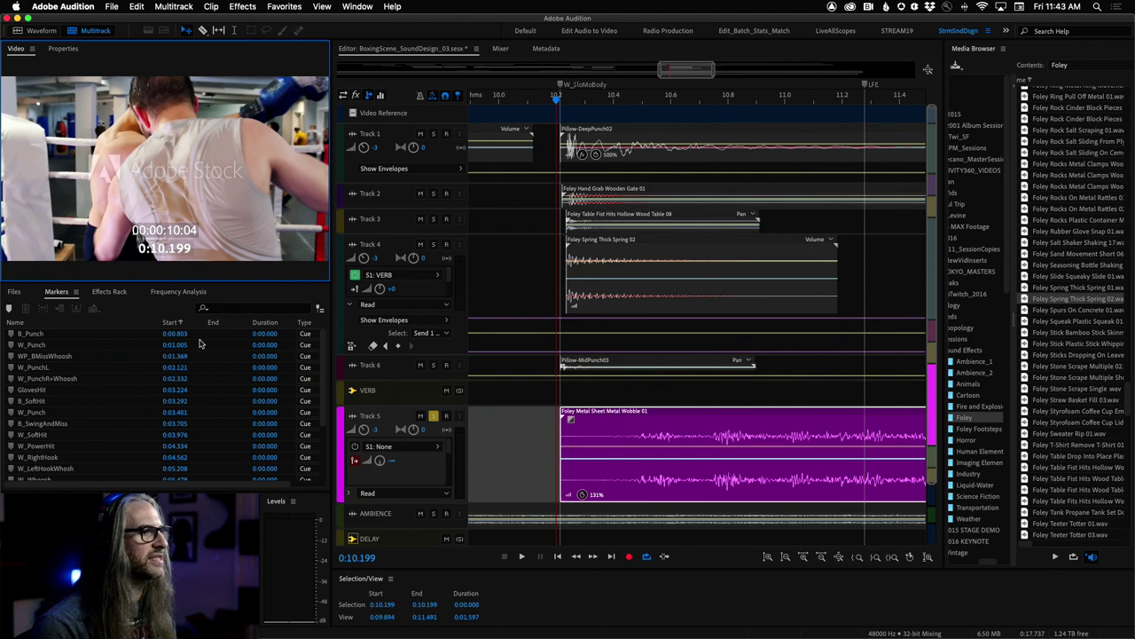
- Play the soloed Track 5 from about 10.2 s, then shuttle back to about 12 s and stop
key("space")
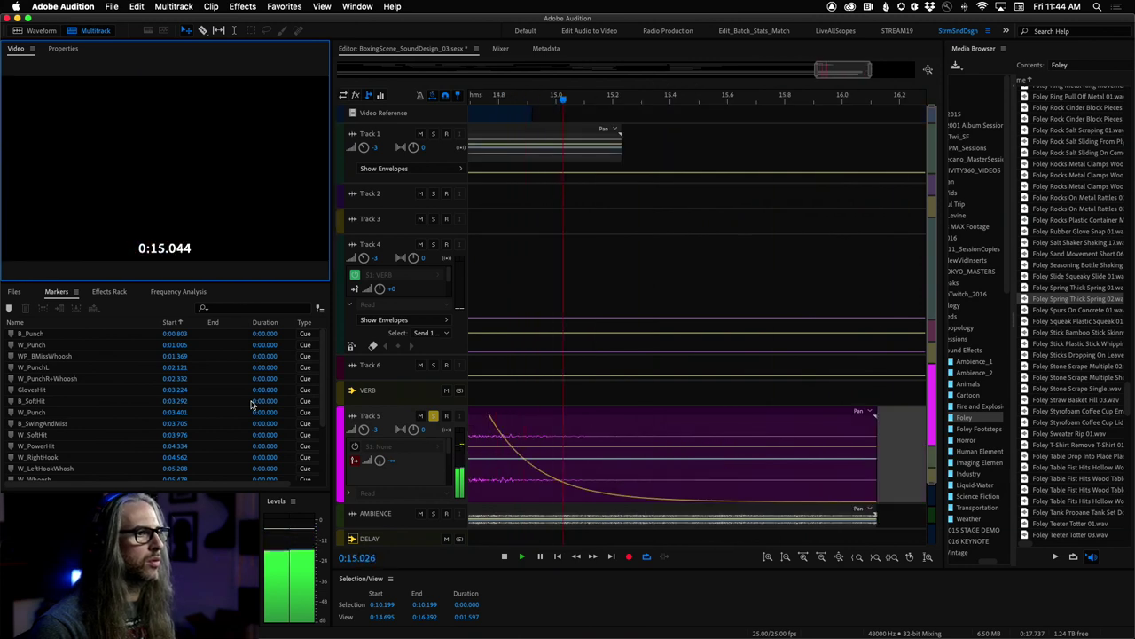
key("space")
key("j")
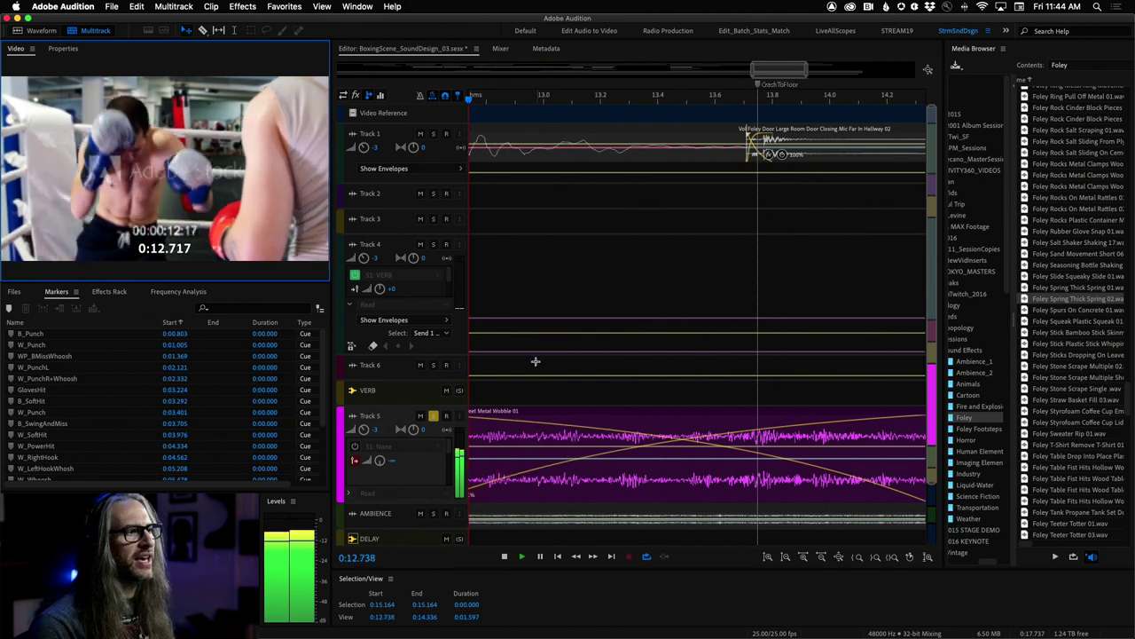
key("space")
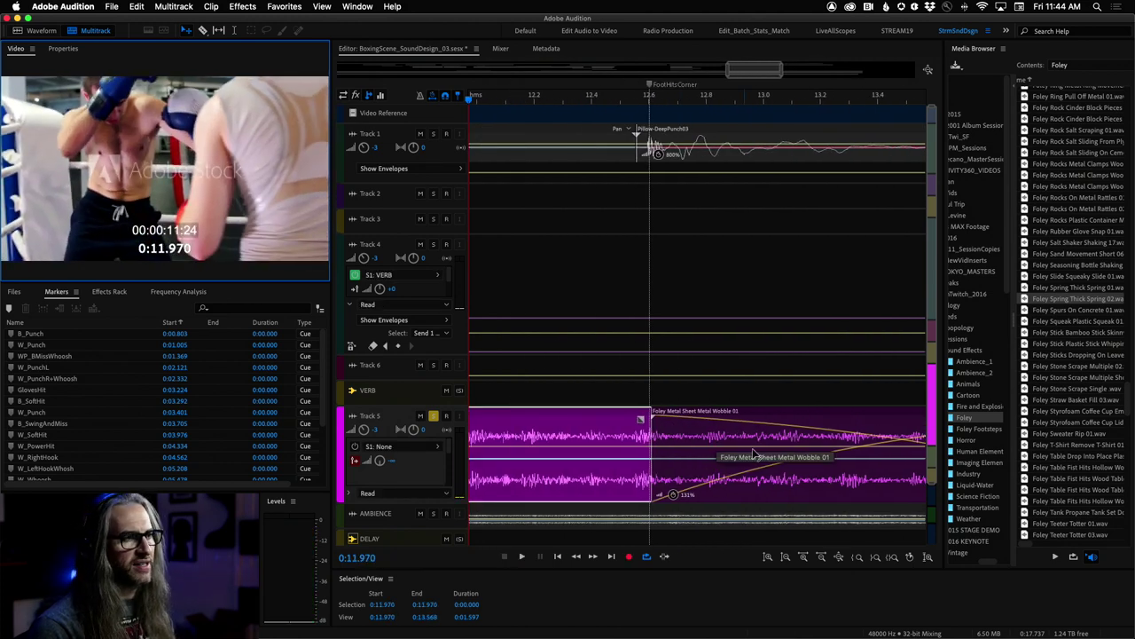
- Examine the crossfade between the two Foley Metal Sheet Metal Wobble 01 clips on Track 5, the first clip's fade-out handle, and the overall layout
scroll(684, 466, "right", 5)
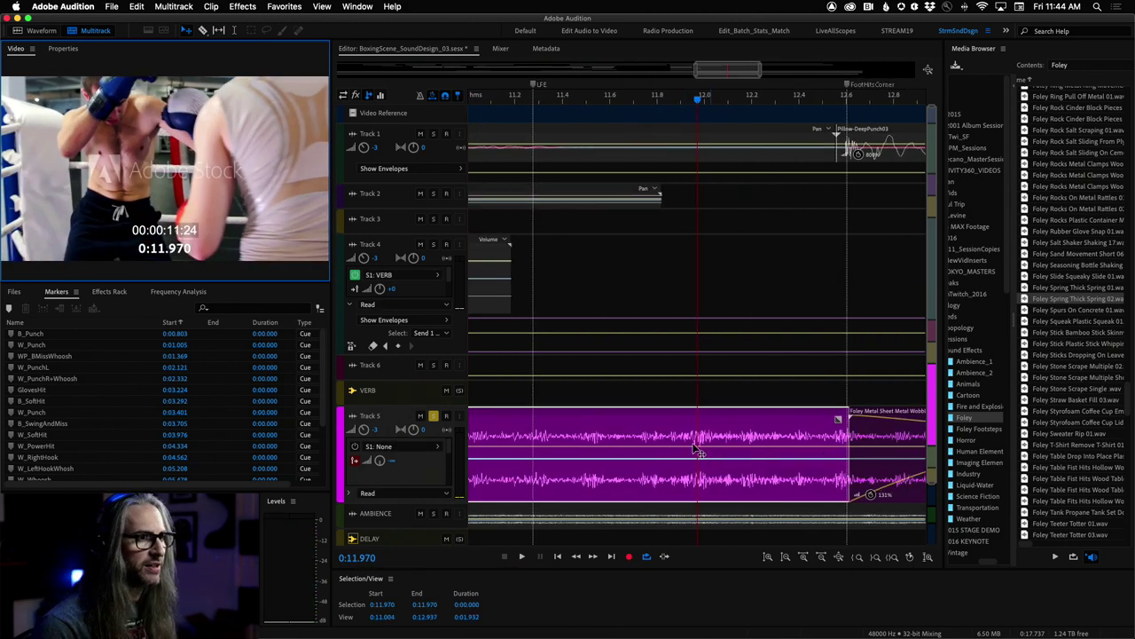
scroll(692, 448, "down", 2)
scroll(698, 452, "right", 4)
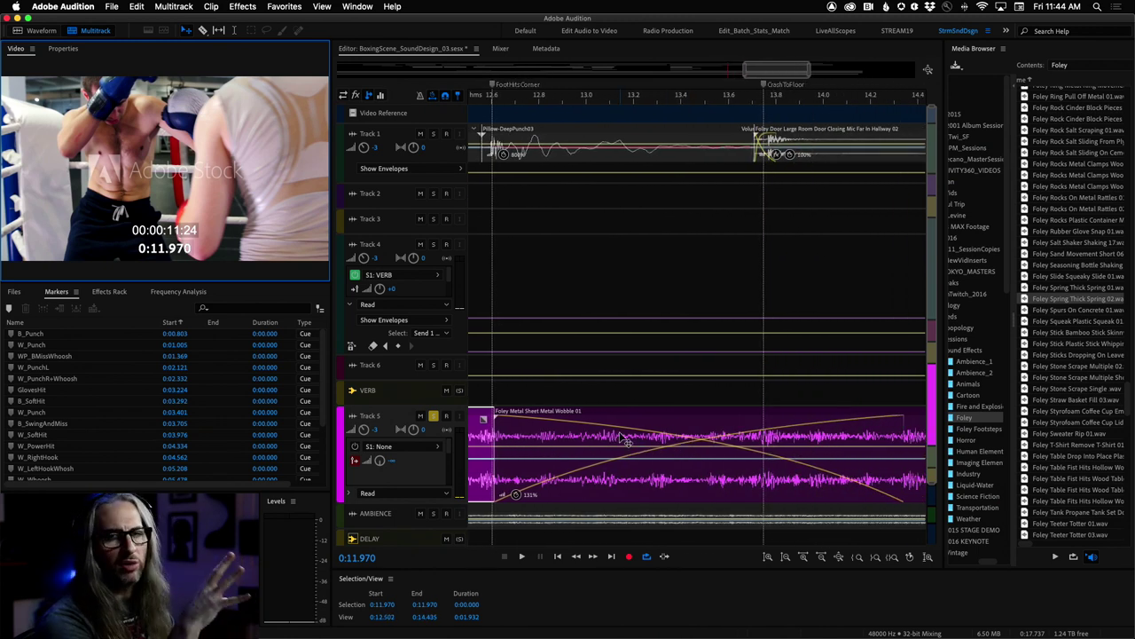
scroll(750, 476, "left", 5)
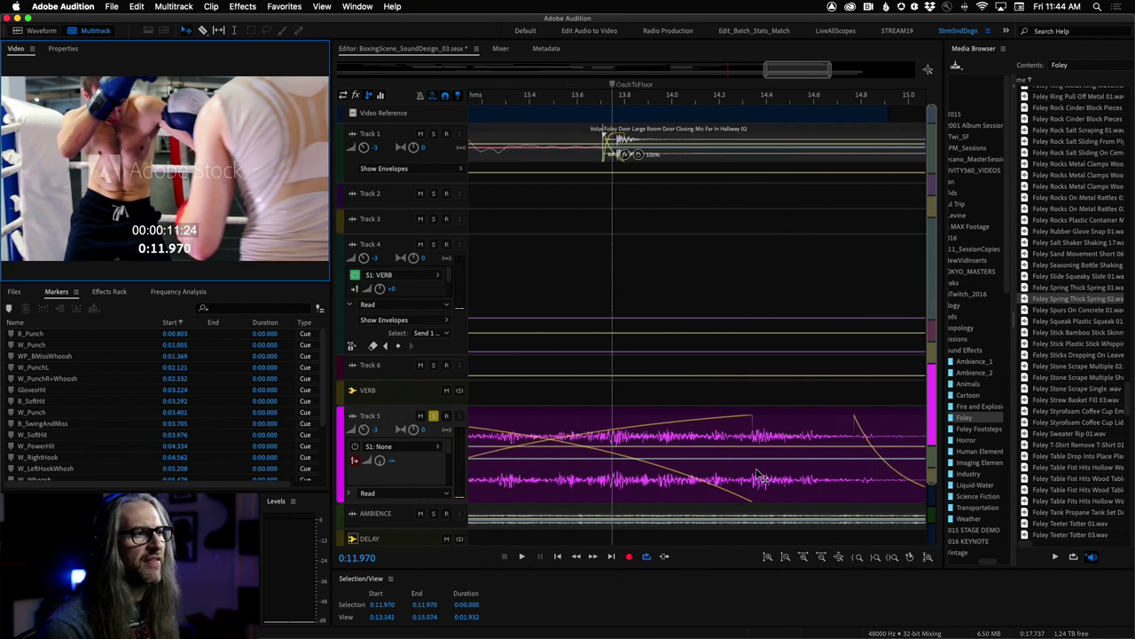
scroll(760, 477, "left", 1)
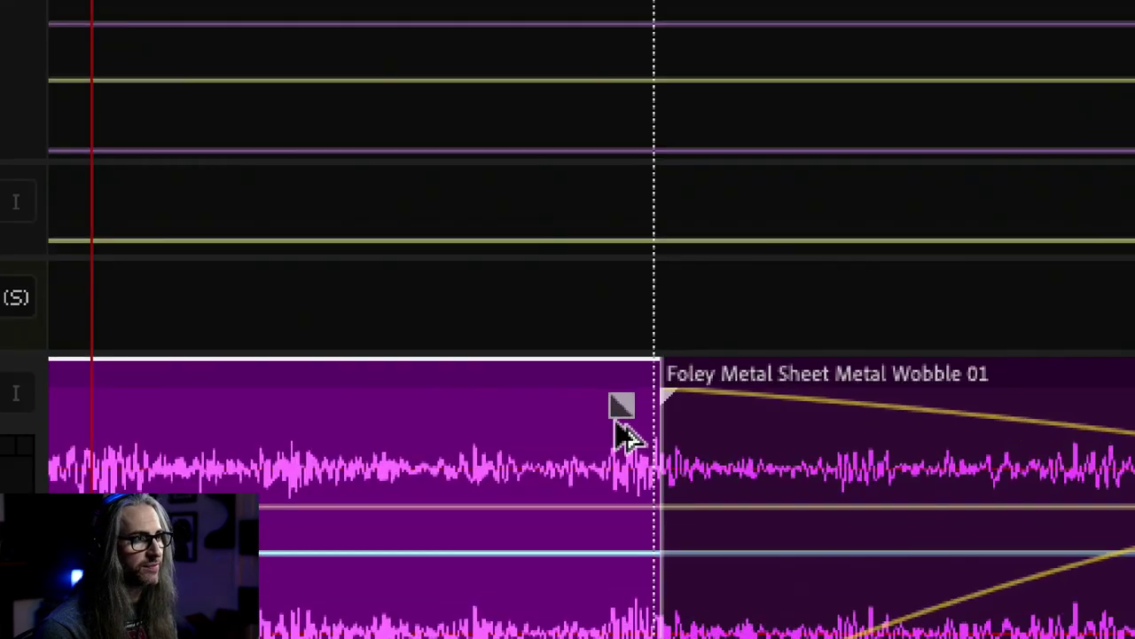
left_click_drag(625, 444, 624, 422)
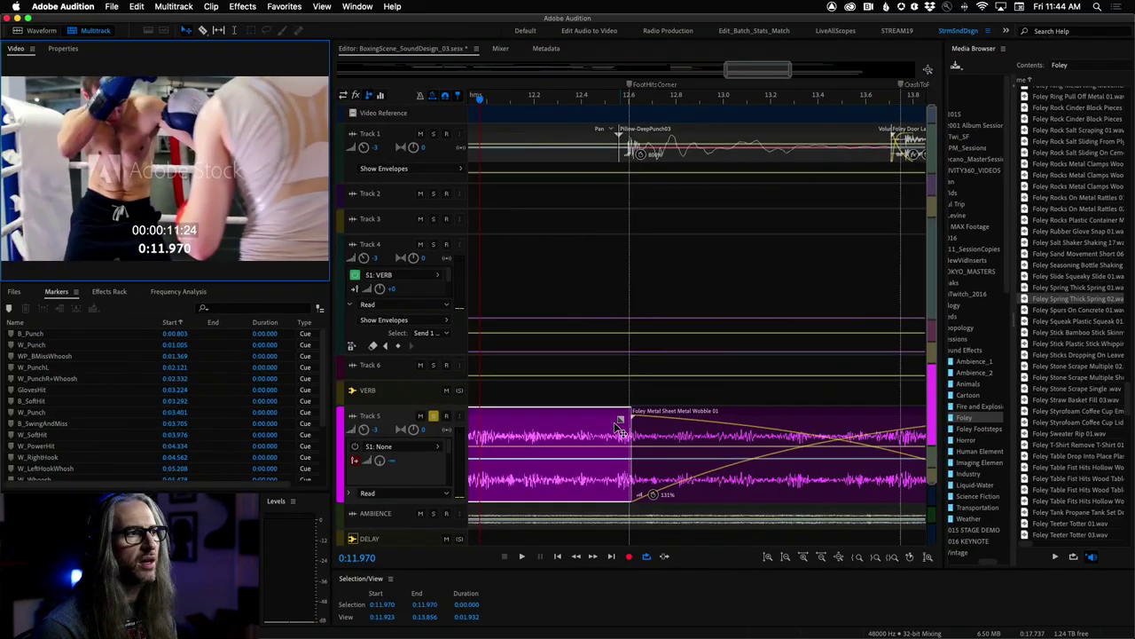
key("minus")
key("minus")
key("minus")
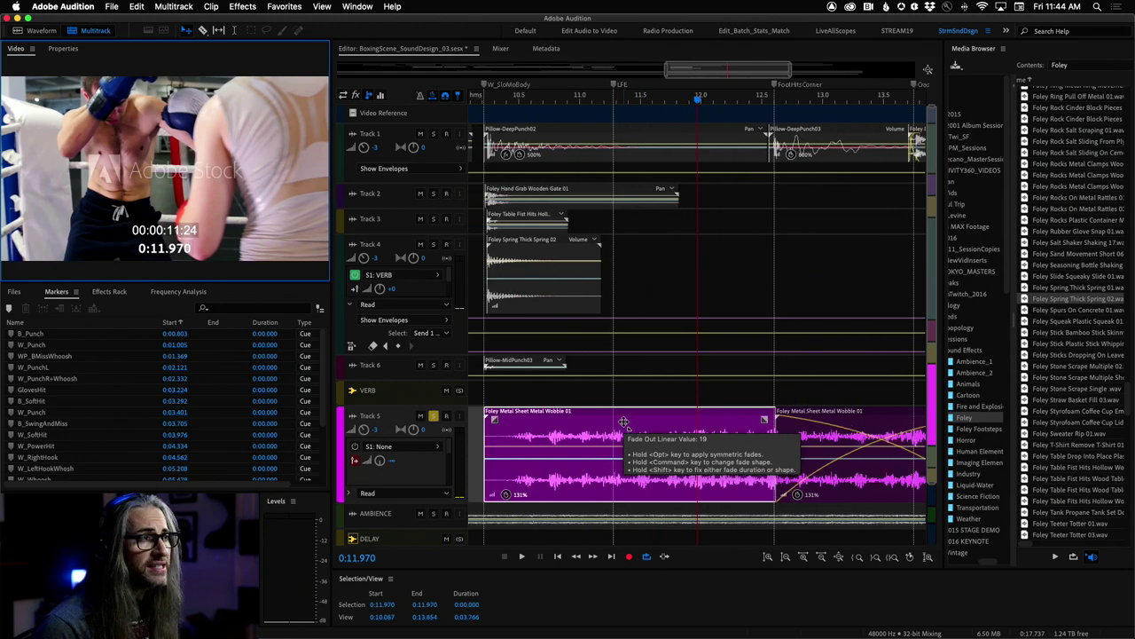
key("minus")
key("minus")
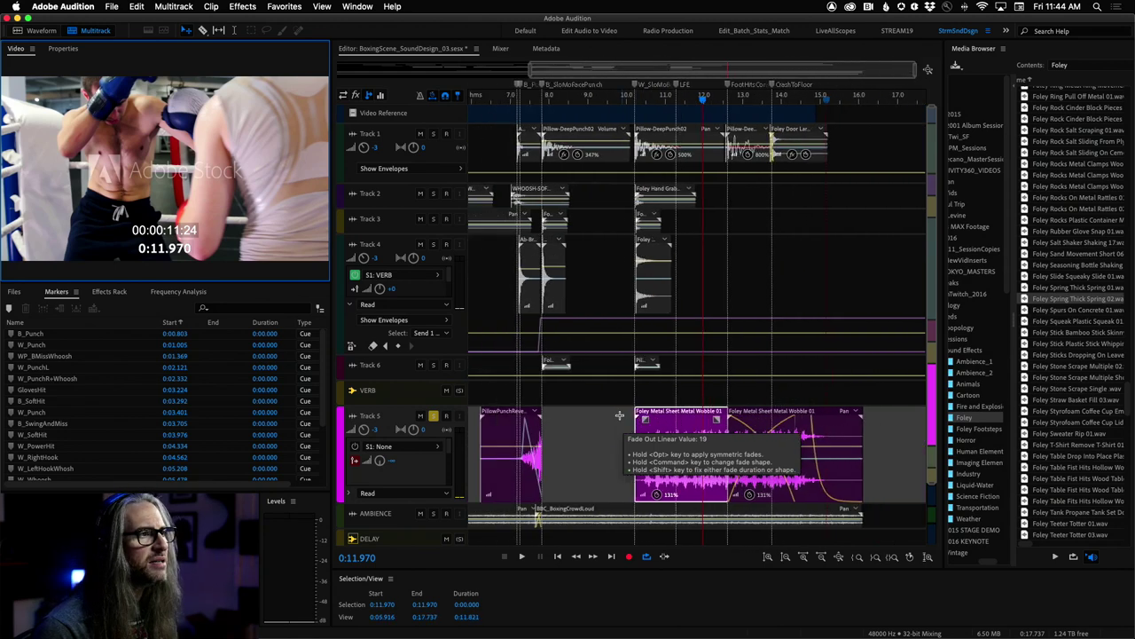
- Unsolo Track 5 and widen the Media Browser and its folder list
left_click(434, 418)
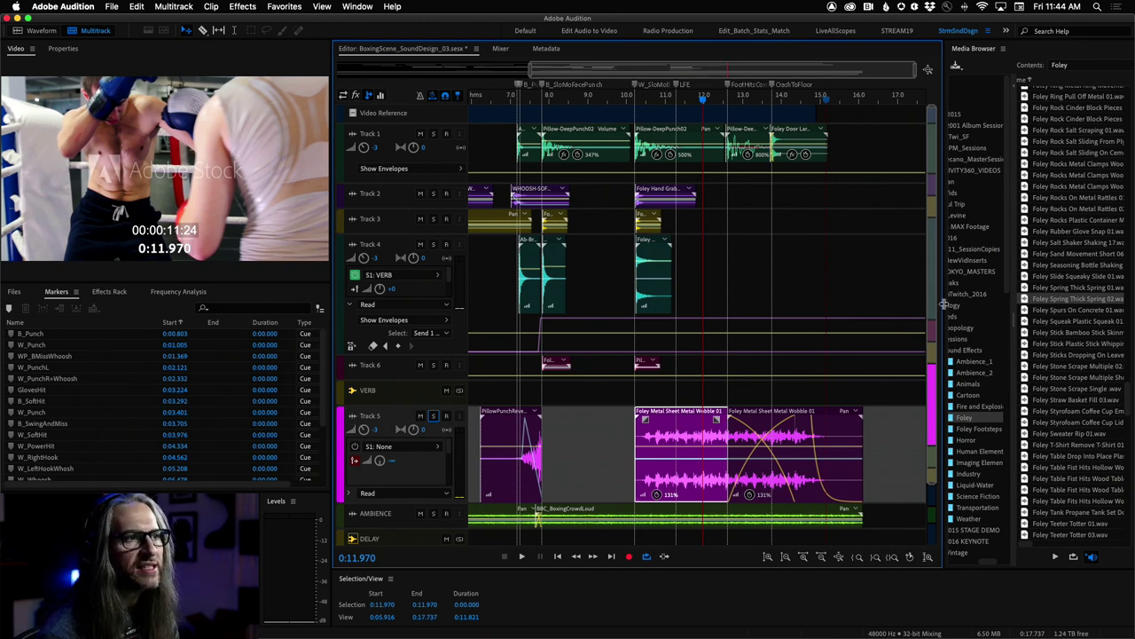
left_click_drag(944, 303, 914, 307)
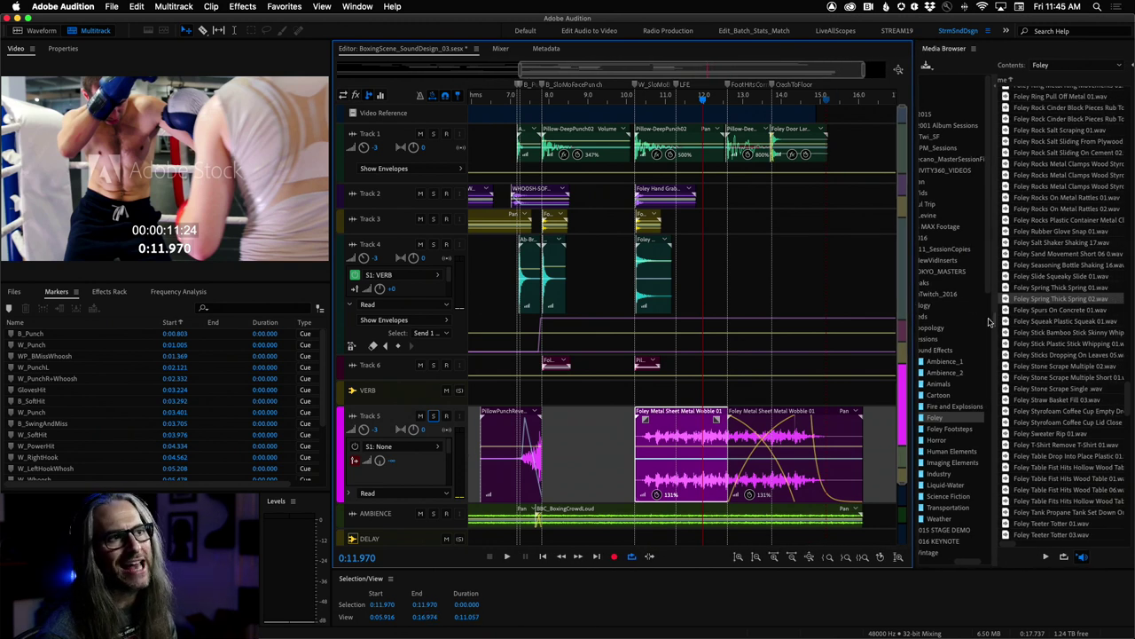
left_click_drag(995, 321, 1009, 322)
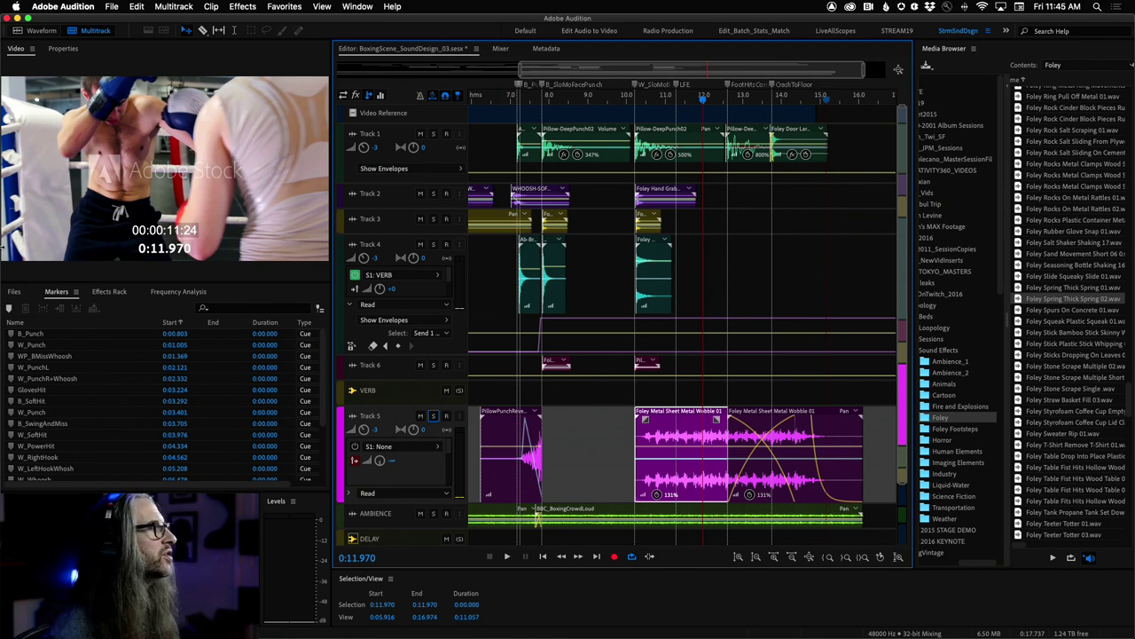
- Preview the session's Ab-BrightPunch, Ab-BrightSlap and Ab-DeepPunch source files in order, from Ab-BrightPunch01.wav to Ab-DeepPunch02.wav
left_click(14, 291)
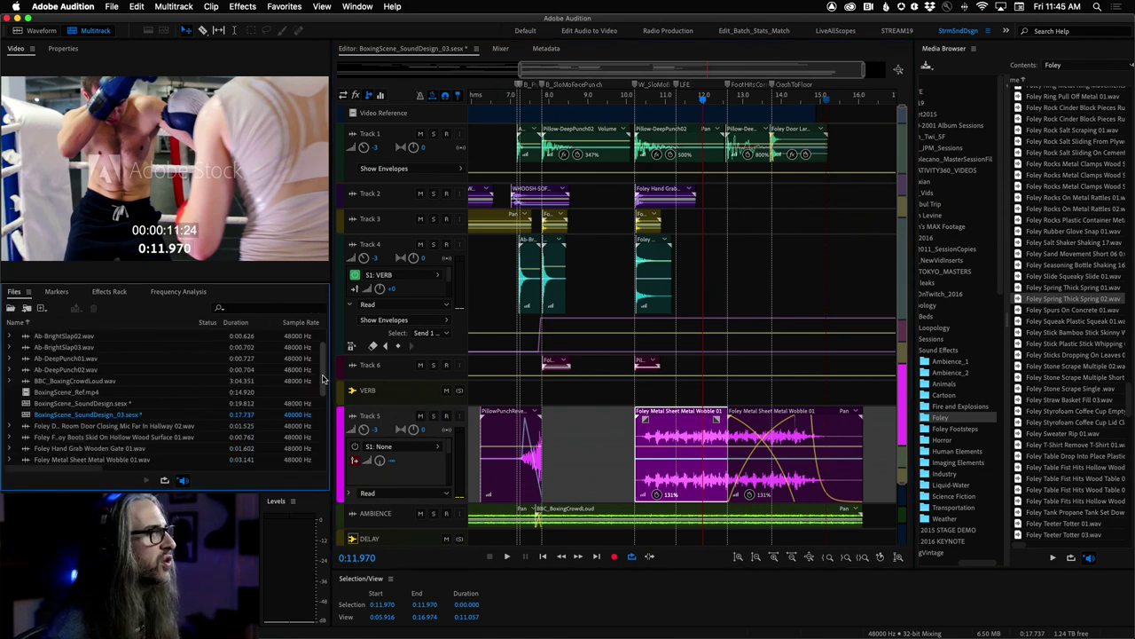
scroll(2, 390, "up", 3)
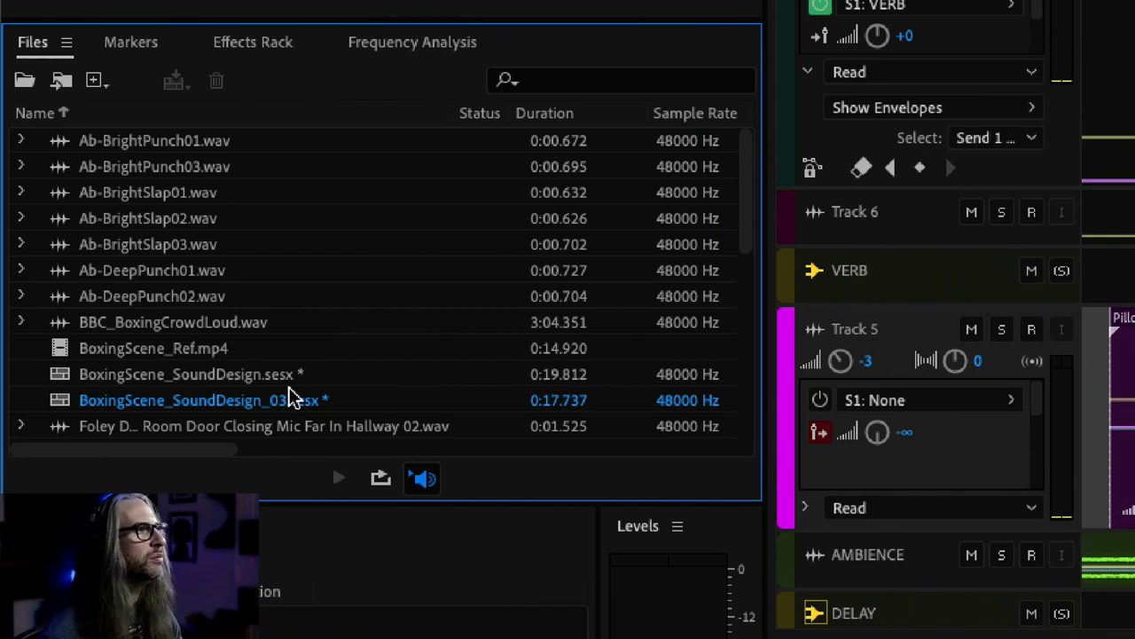
left_click(142, 149)
left_click(146, 170)
left_click(148, 193)
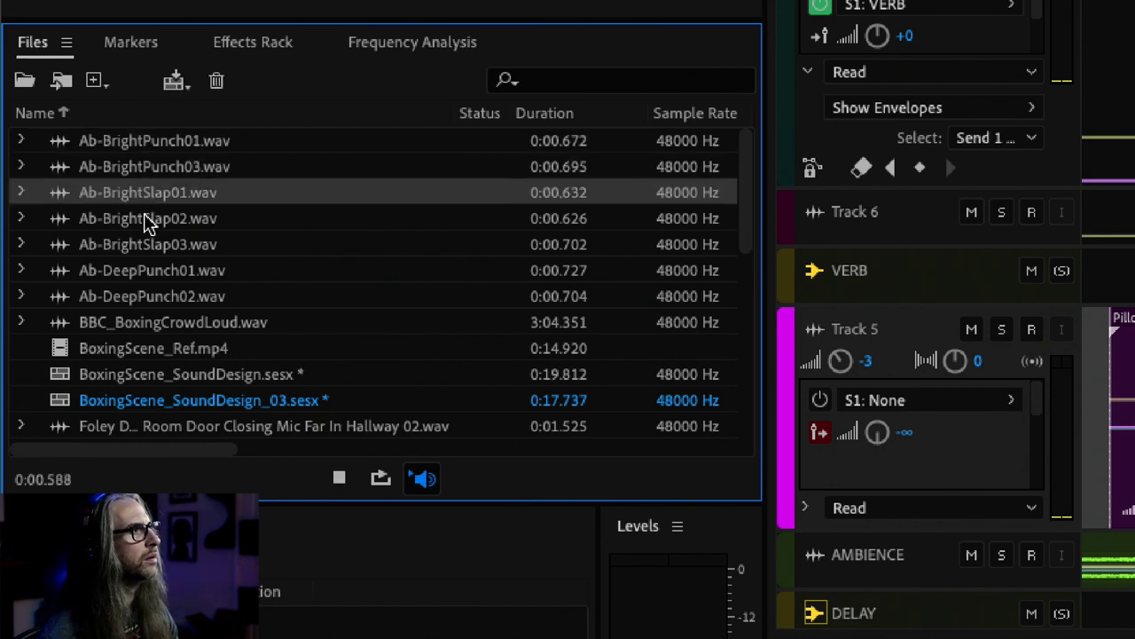
left_click(147, 220)
left_click(149, 245)
left_click(152, 271)
left_click(161, 298)
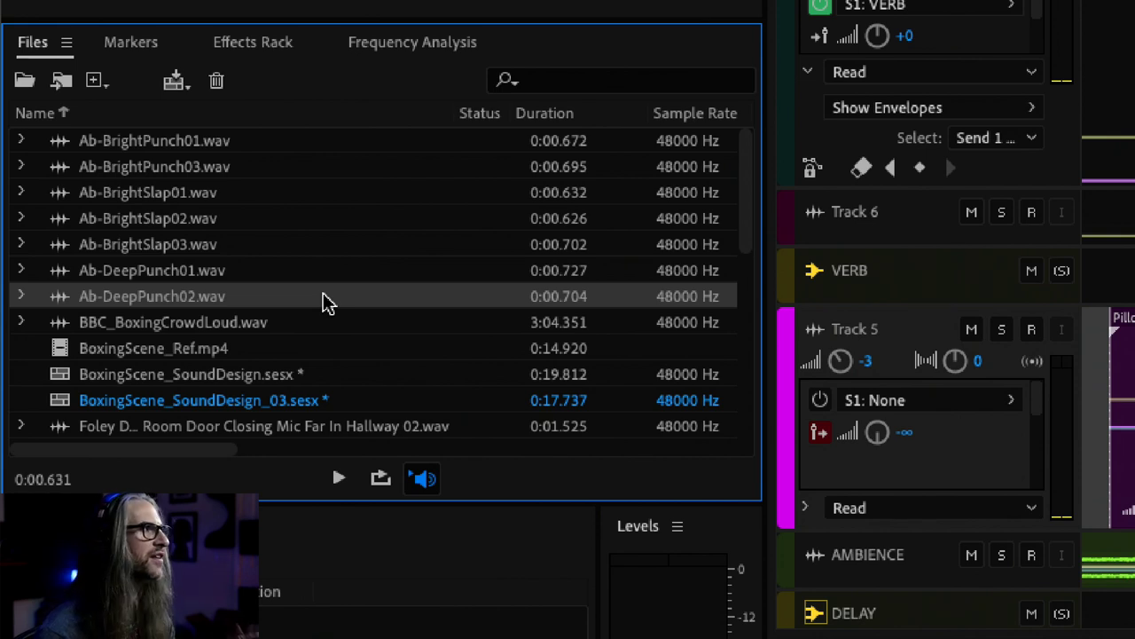
- Preview Ab-BrightSlap02.wav and Ab-BrightSlap03.wav alternately several times for comparison
left_click(148, 220)
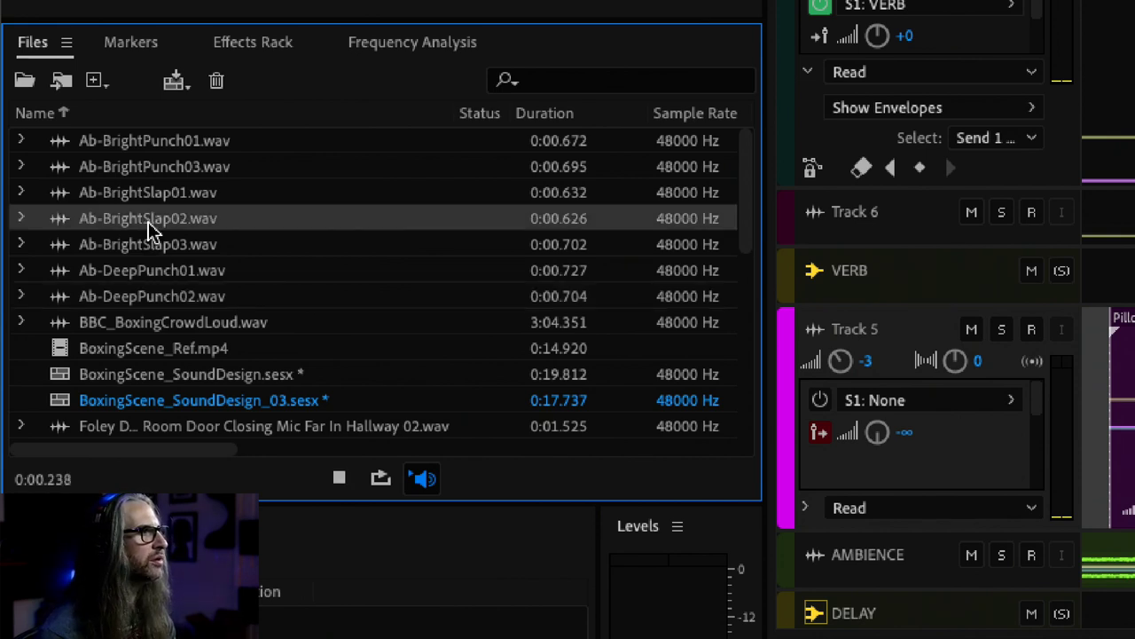
left_click(150, 245)
left_click(154, 236)
left_click(147, 222)
left_click(169, 246)
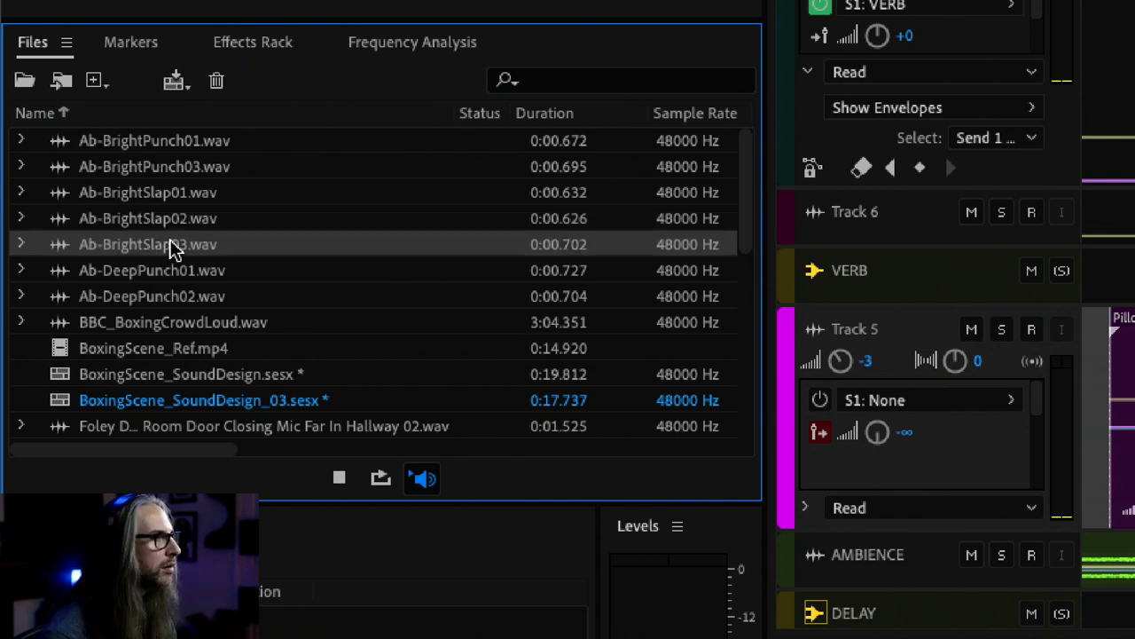
left_click(169, 223)
left_click(168, 248)
left_click(156, 227)
left_click(156, 236)
left_click(151, 222)
left_click(157, 239)
left_click(153, 220)
left_click(172, 241)
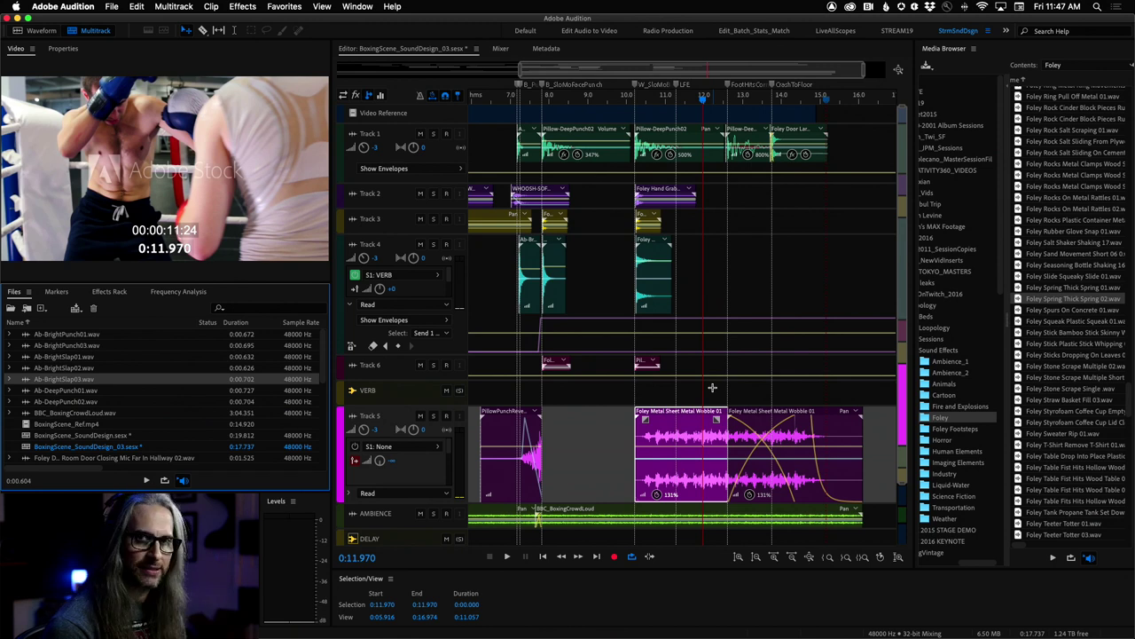
- Play the full mix from about 10 s through the slow-motion body punch and the foot hitting the corner
left_click(628, 96)
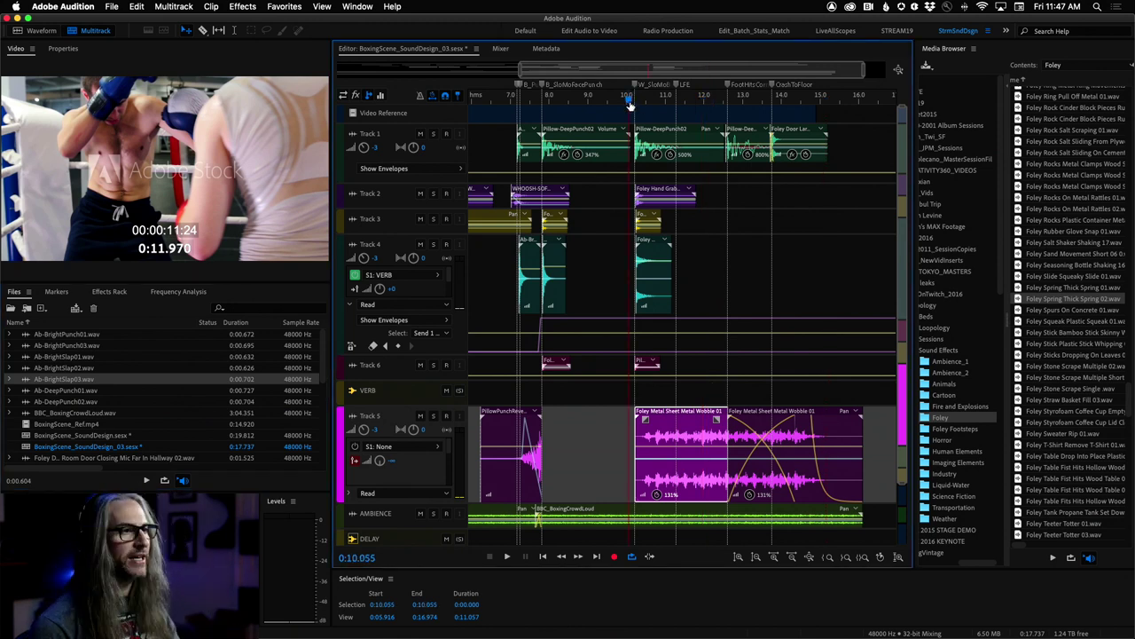
key("space")
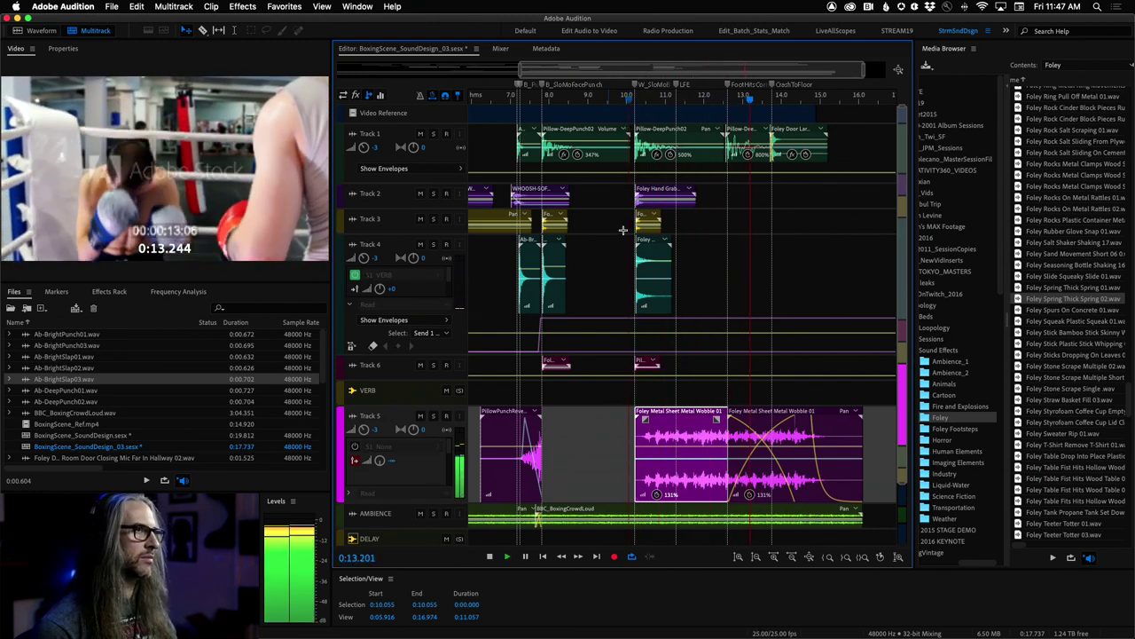
key("space")
- Zoom in on the end of the scene and place the playhead at the FootHitsCorner marker, at 12.610 s
left_click(709, 94)
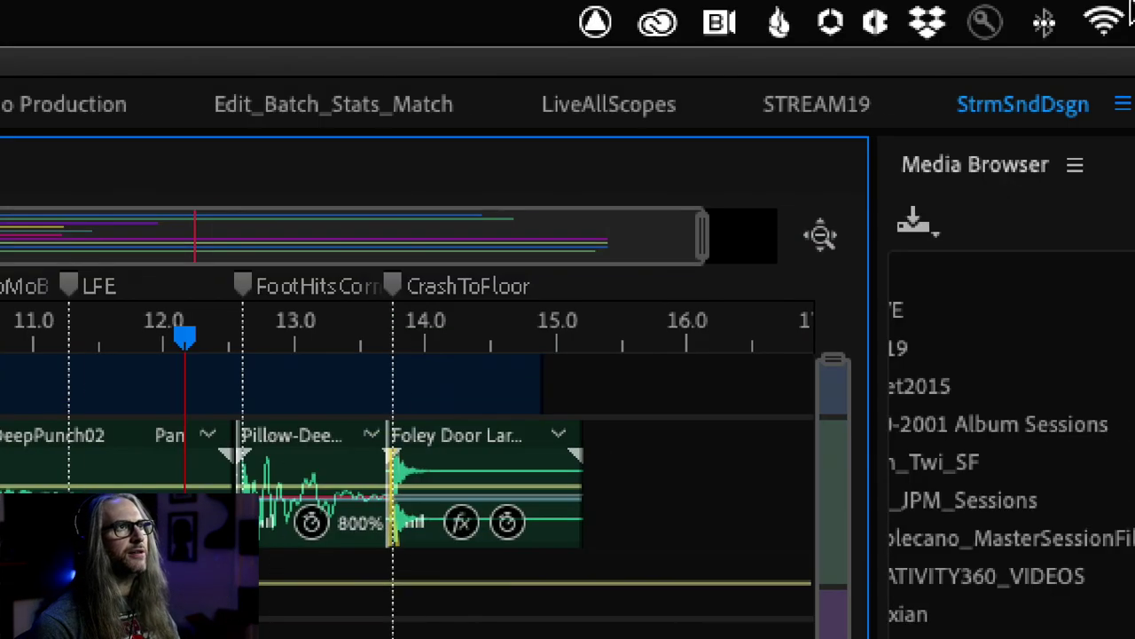
scroll(307, 310, "up", 3)
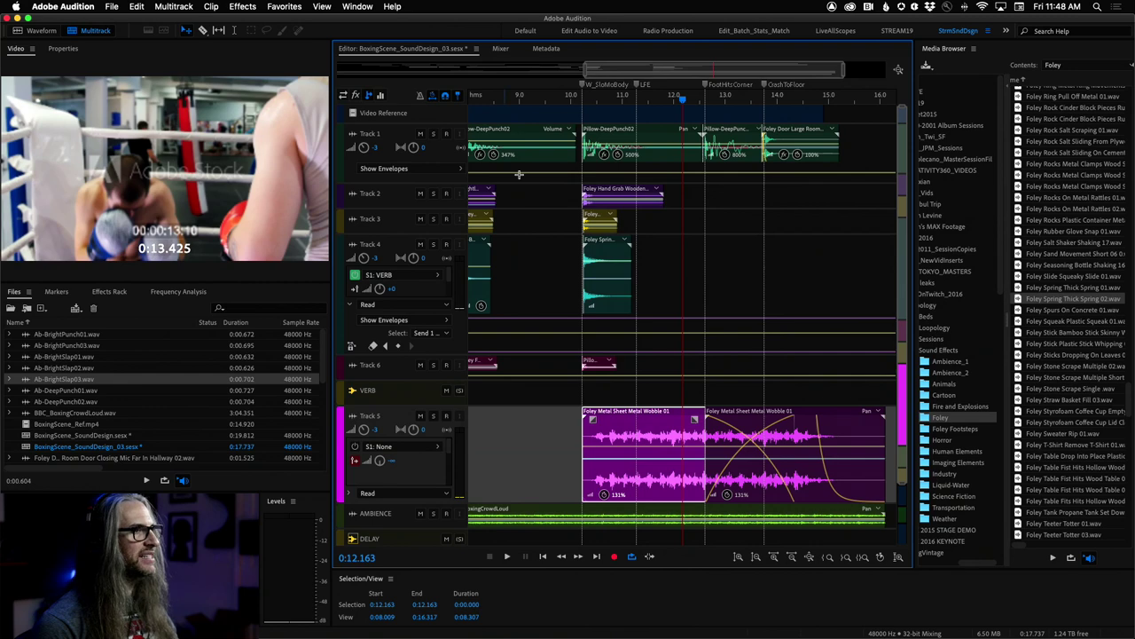
mouse_move(689, 100)
left_mouse_down()
mouse_move(720, 103)
mouse_move(705, 104)
left_mouse_up()
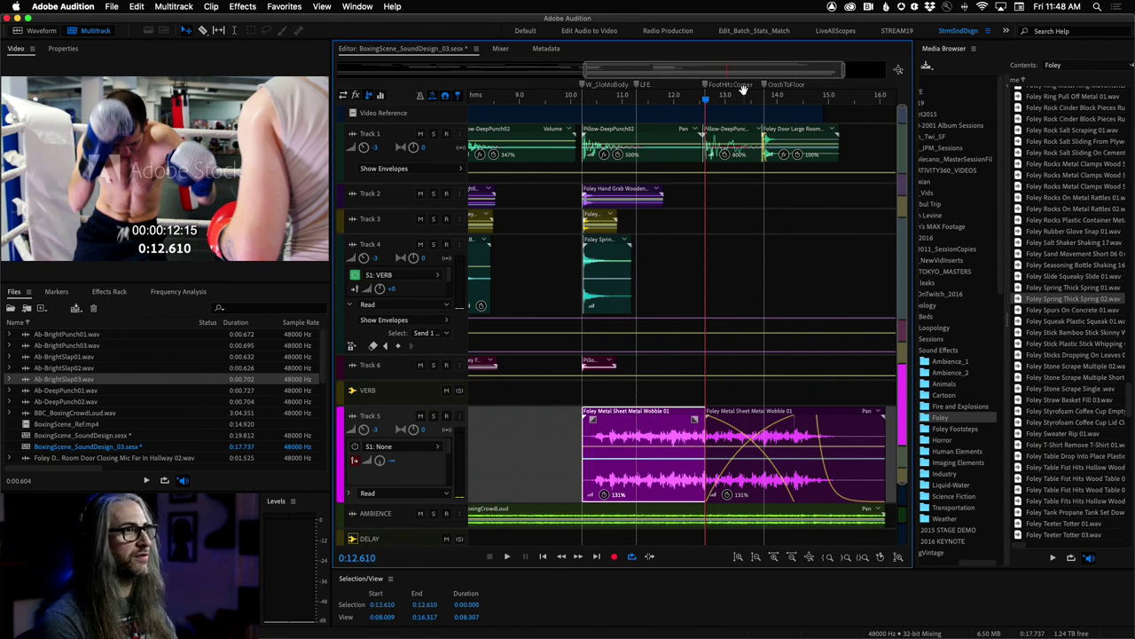
- Place the playhead just before the FootHitsCorner marker and preview the Pillow-DeepPunch02.wav and Pillow-DeepPunch03.wav source files
mouse_move(707, 100)
left_mouse_down()
mouse_move(670, 105)
mouse_move(694, 103)
left_mouse_up()
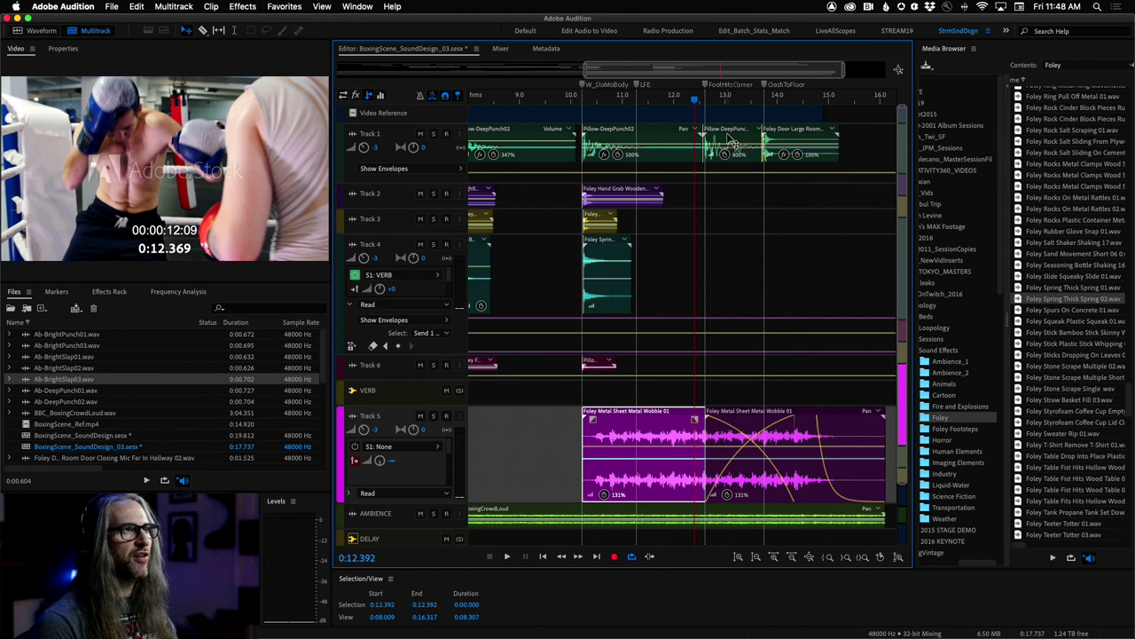
left_click_drag(325, 366, 326, 443)
scroll(177, 400, "up", 2)
left_click(75, 383)
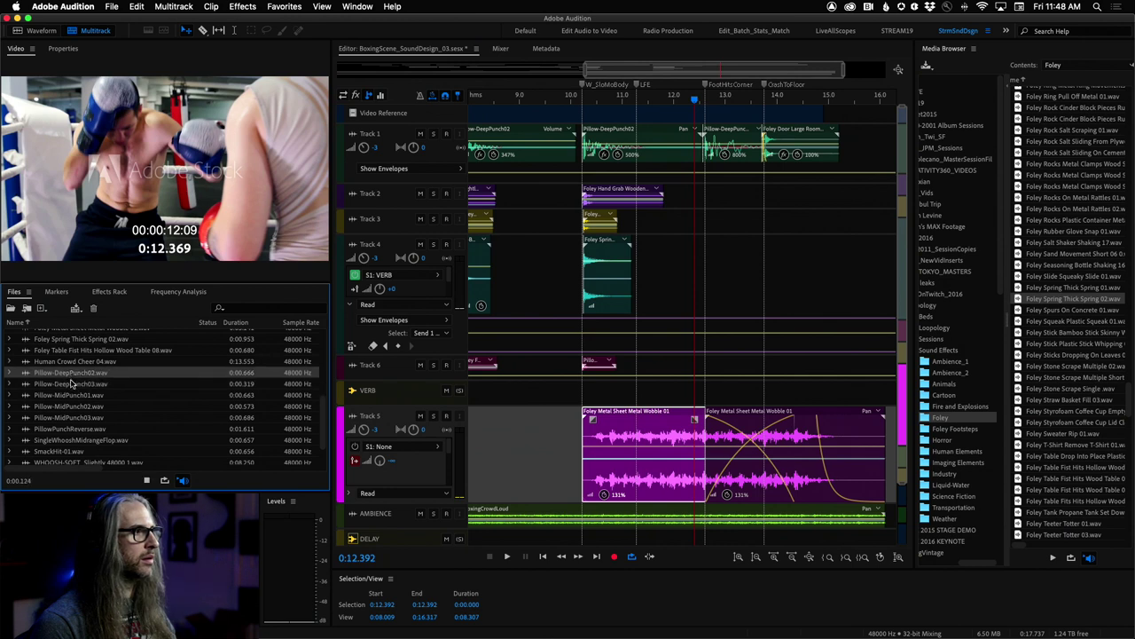
- Solo Track 1 and play its stretched pillow punch under the foot hit from 12.392 s
left_click(436, 137)
left_click(434, 134)
key("space")
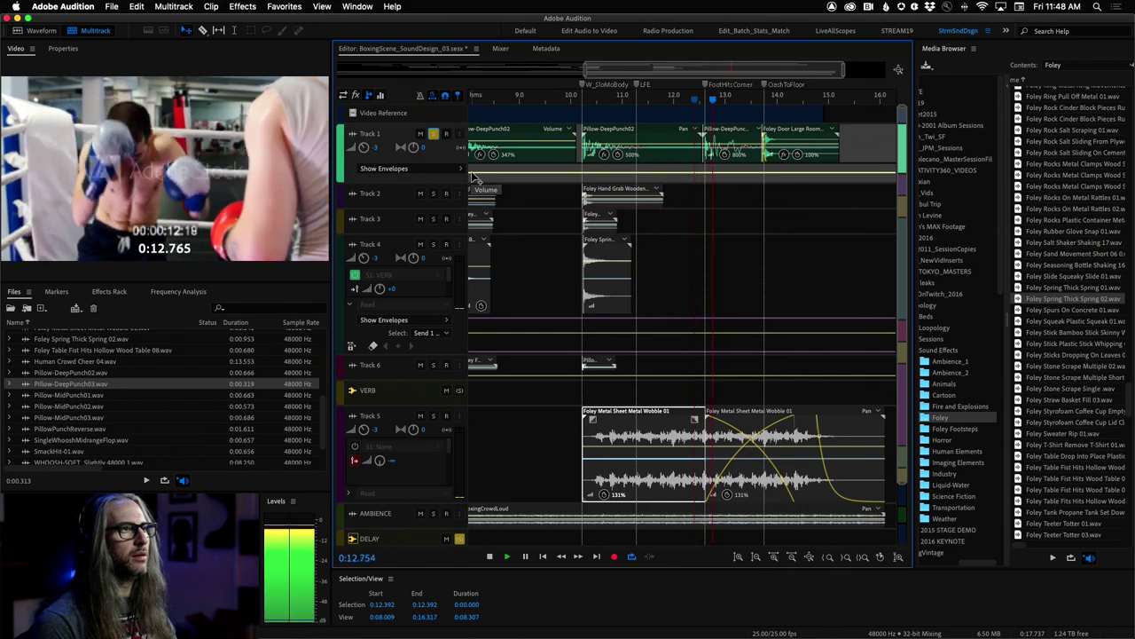
key("space")
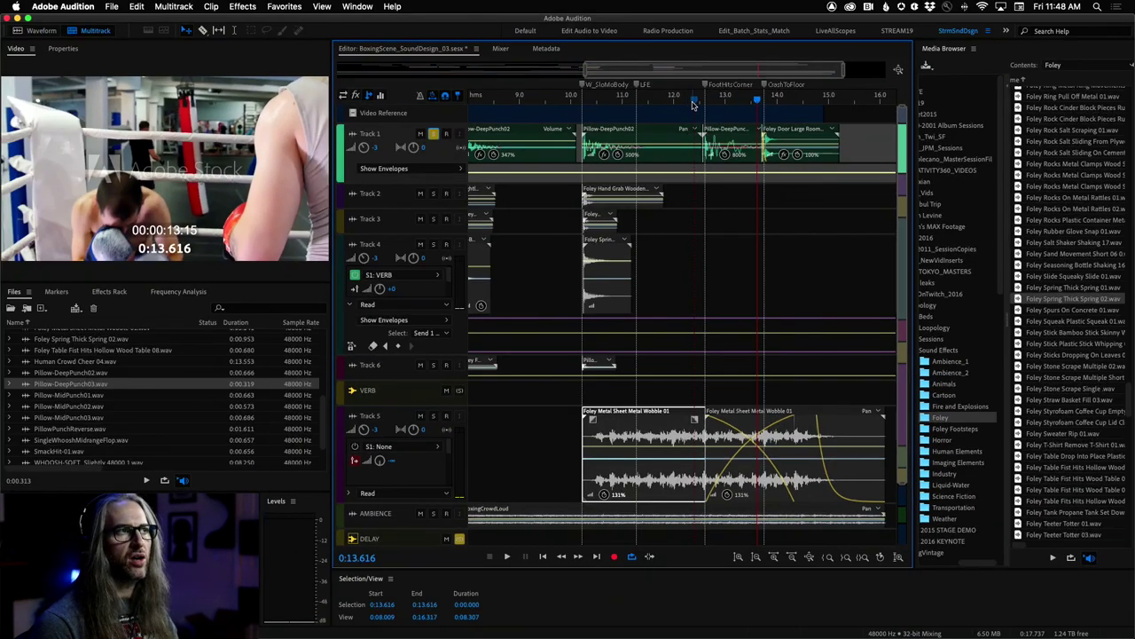
- Replay soloed Track 1 several times from about 12.3 s through the foot hit and the floor crash
left_click(689, 97)
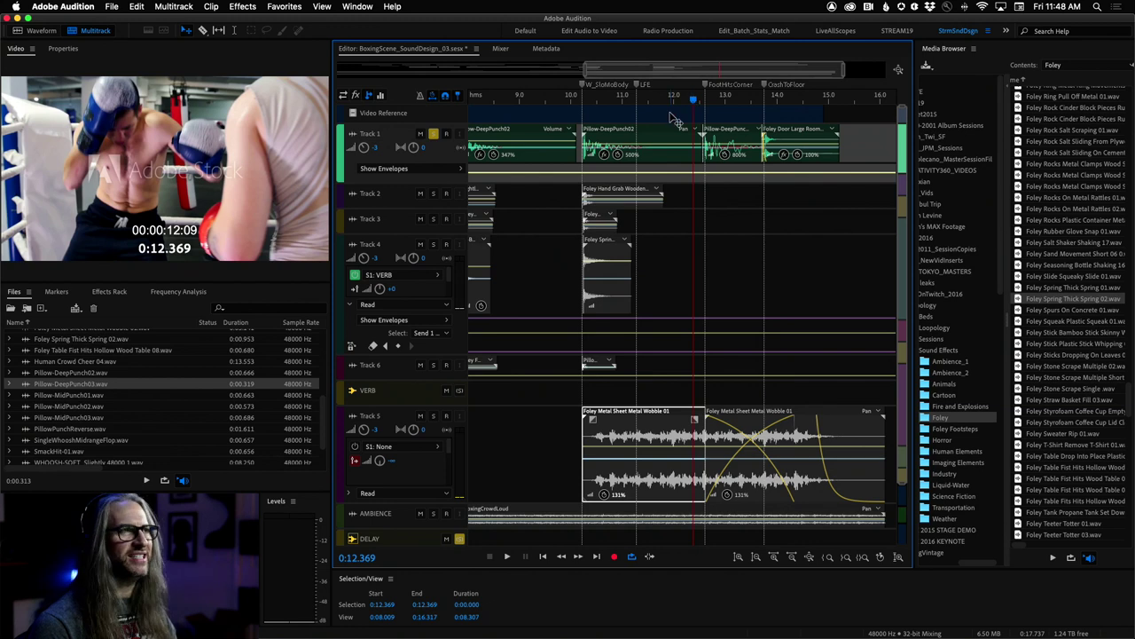
key("space")
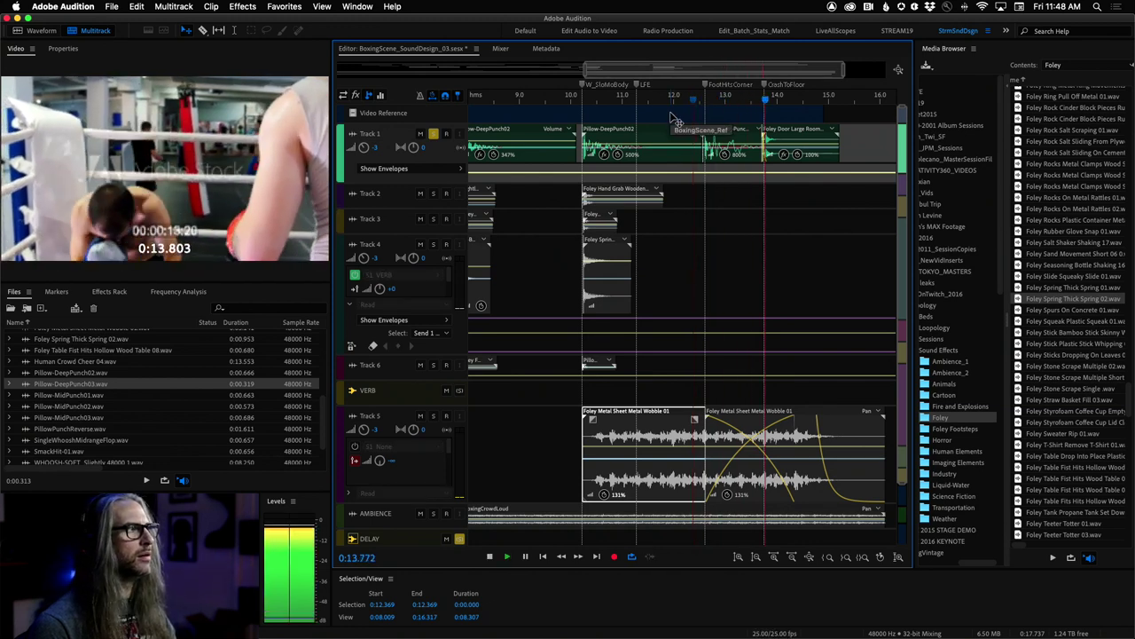
key("space")
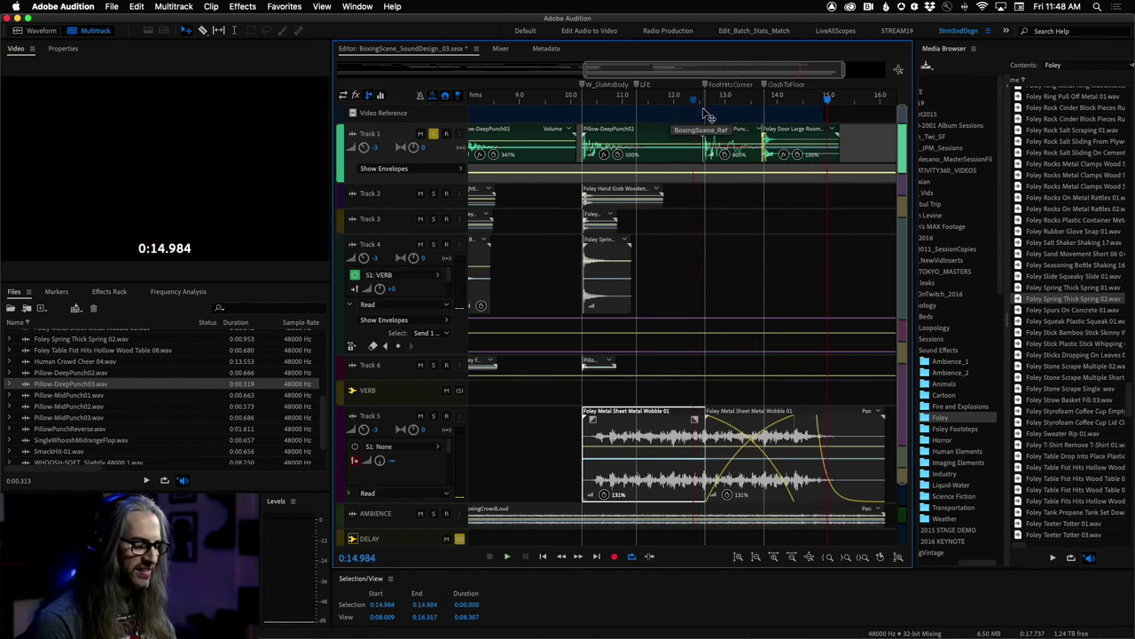
left_click(754, 118)
key("space")
key("alt+Left")
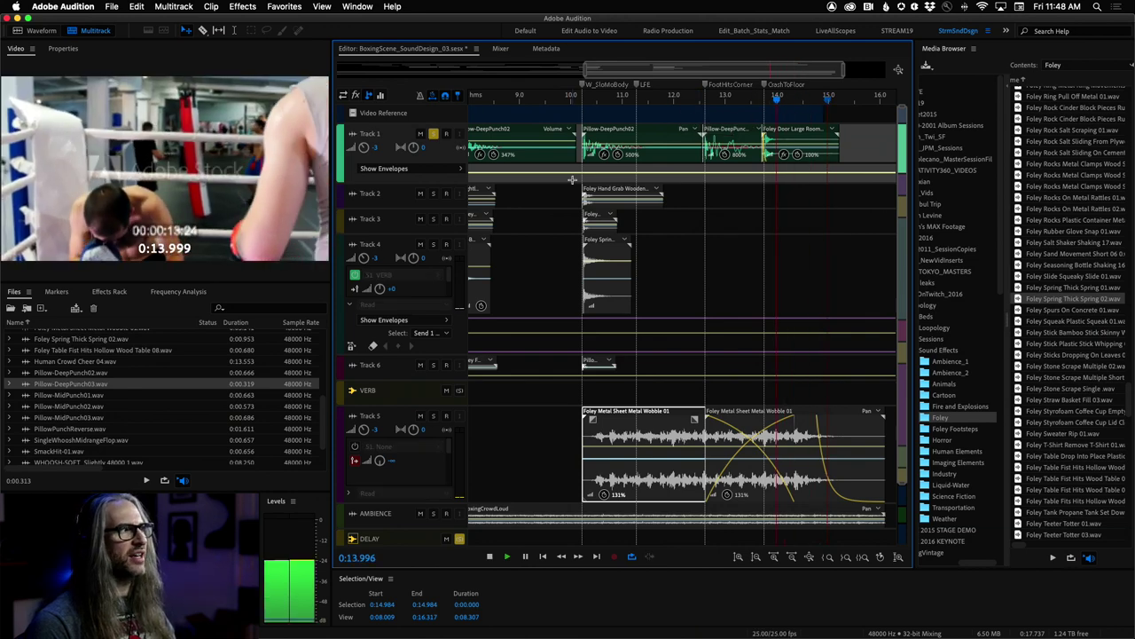
key("space")
key("space")
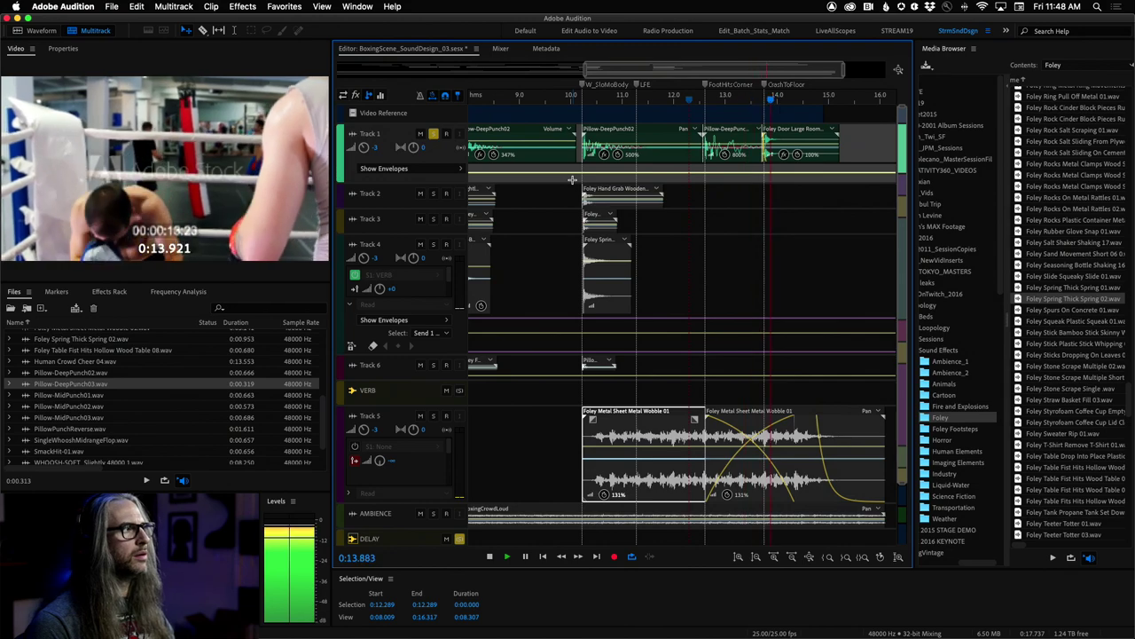
key("space")
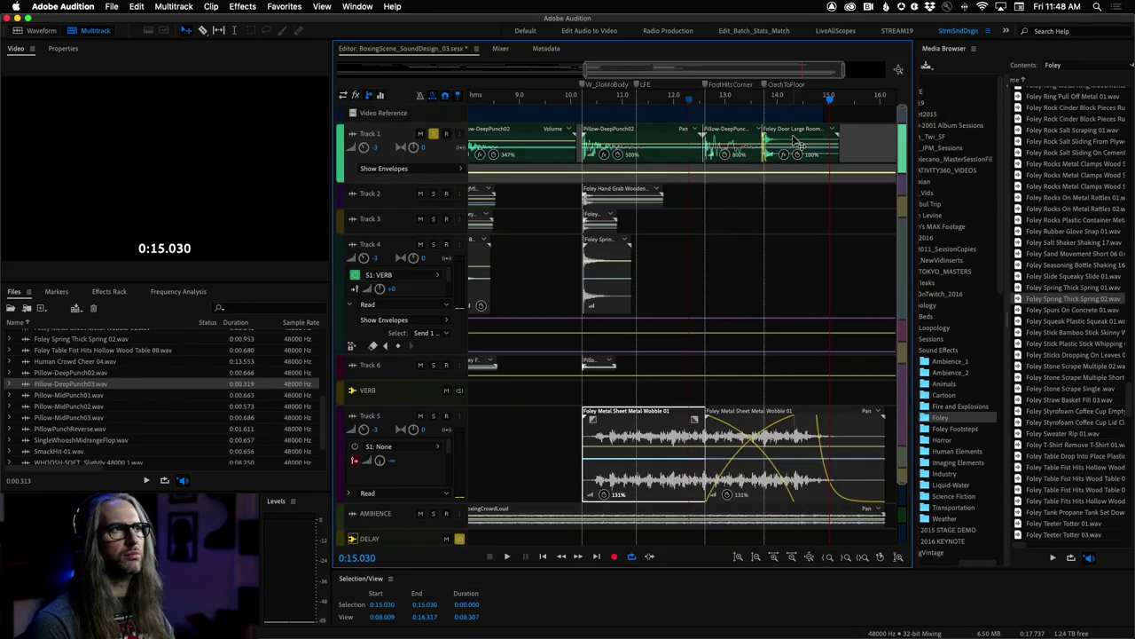
- Open the clip at CrashToFloor in the waveform editor, play its source audio, and return to the multitrack session
double_click(799, 142)
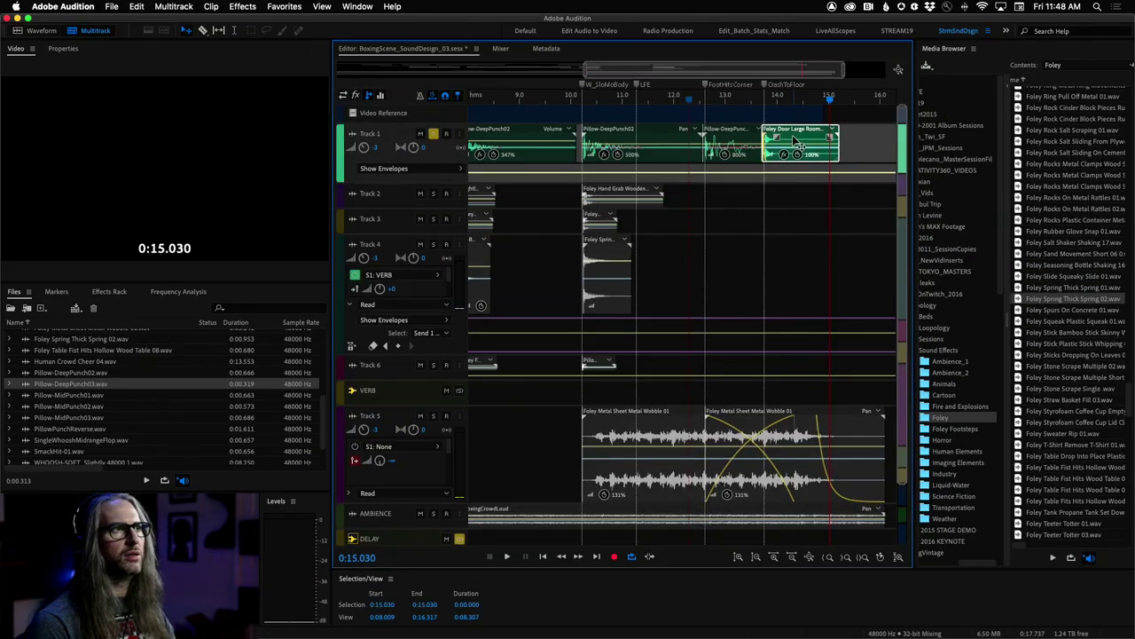
key("space")
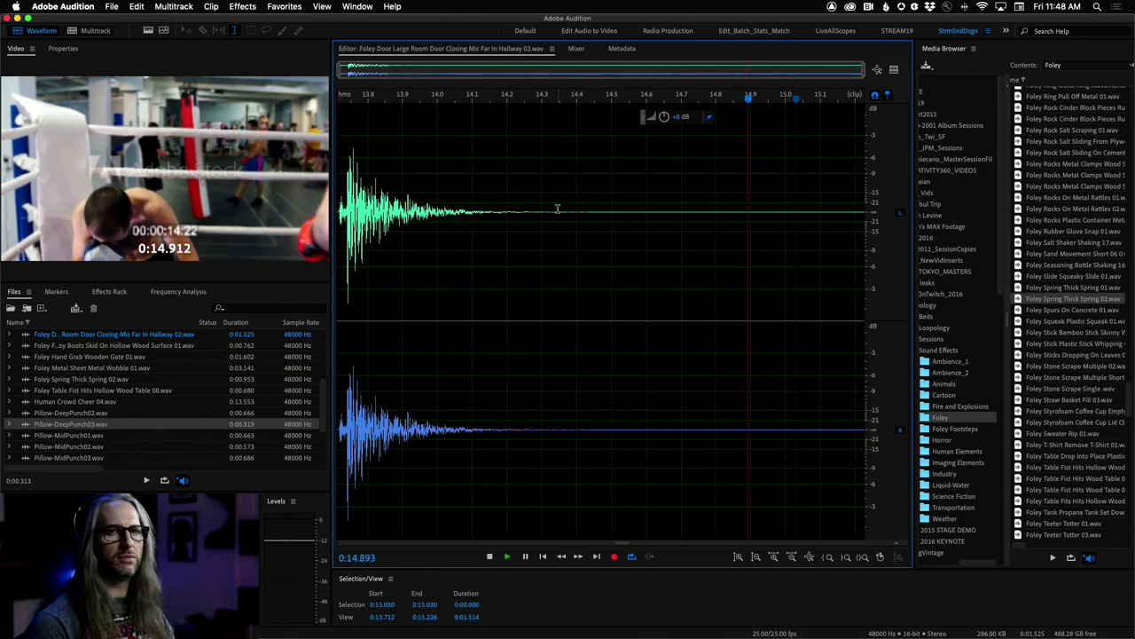
key("space")
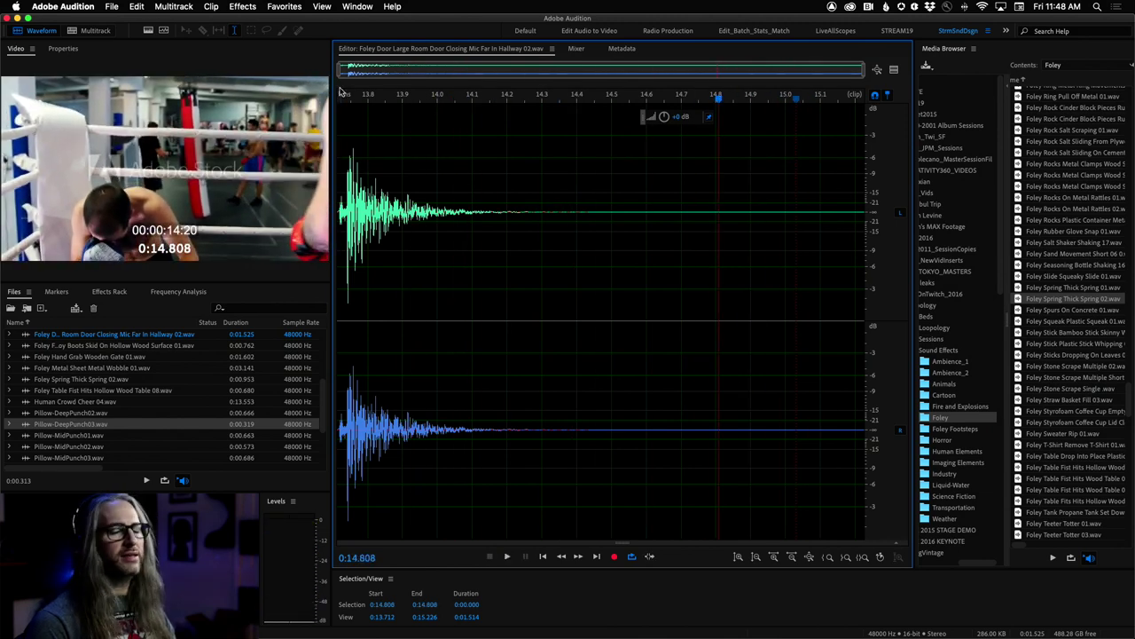
left_click(93, 31)
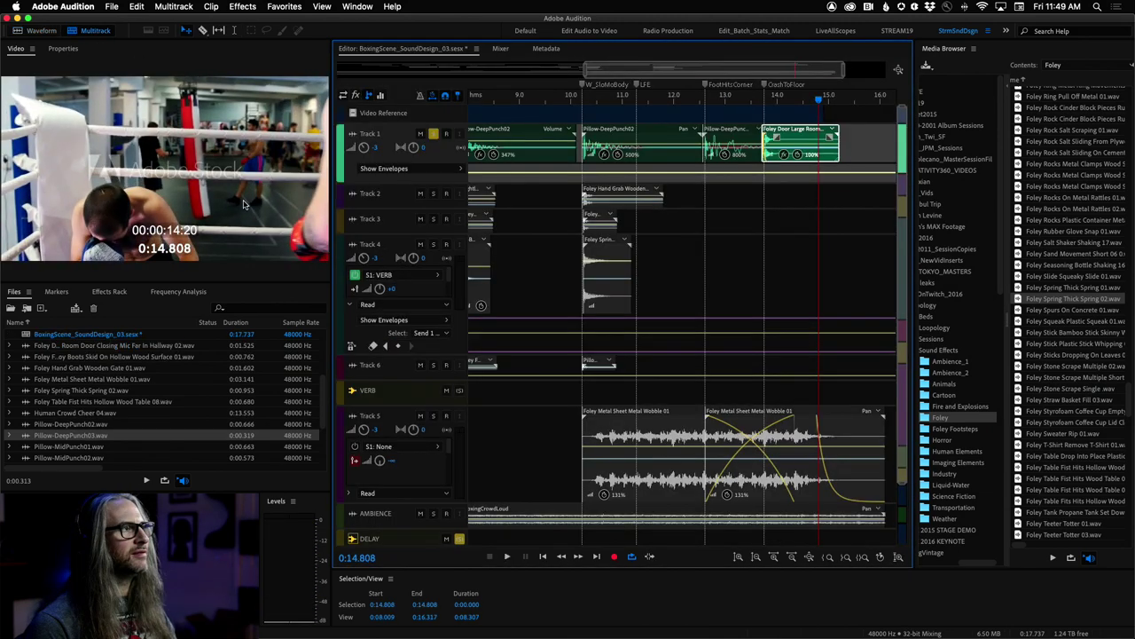
- Play the floor crash on Track 1 from 13.563 s and inspect the door clip's stretch and pitch properties
left_click(754, 99)
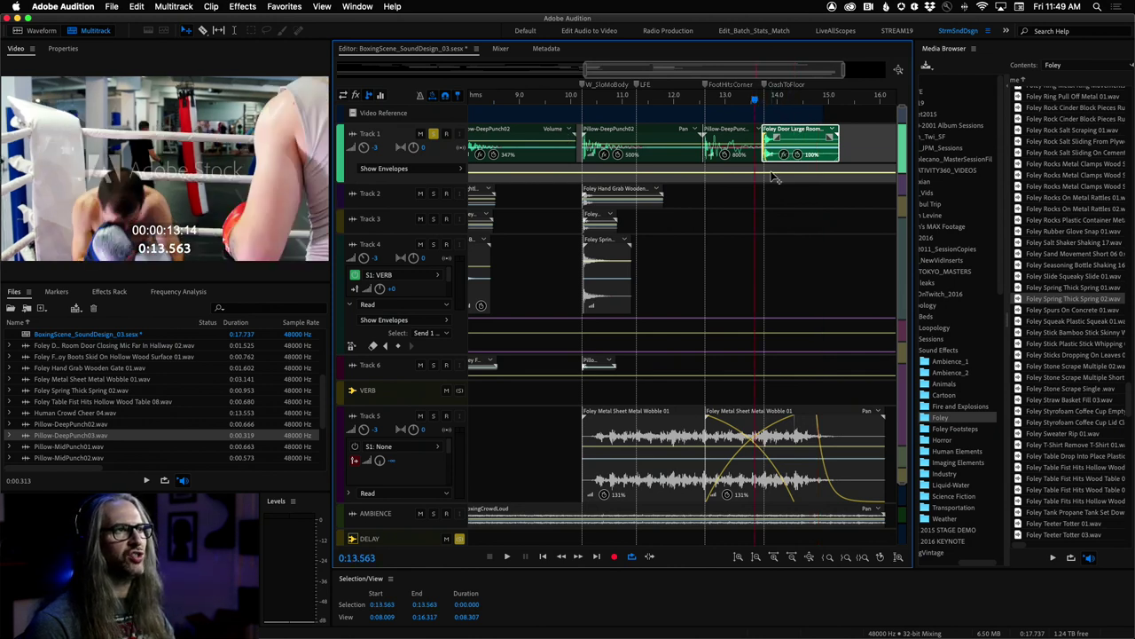
key("space")
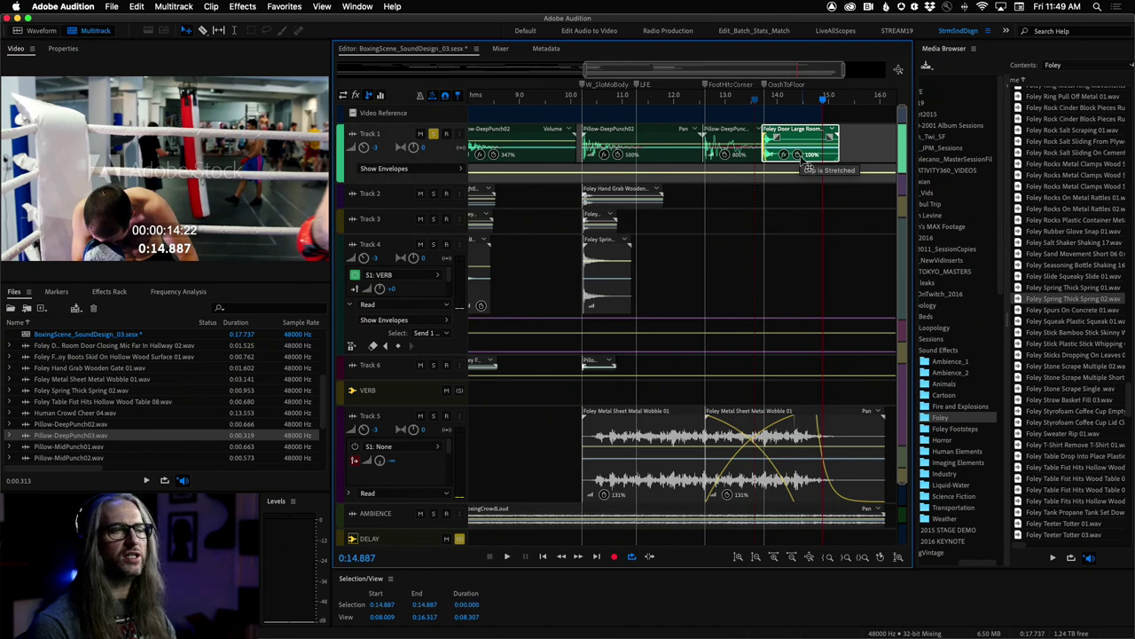
left_click(60, 49)
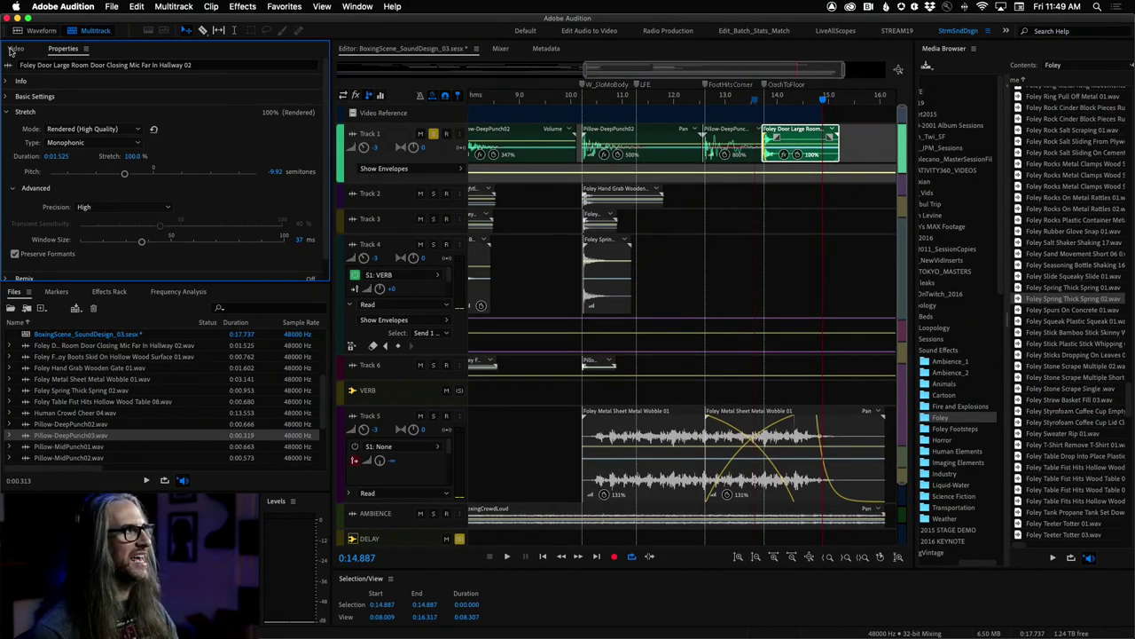
key("alt+9")
- Replay the pitched door clip with the floor crash picture from 13.333 s, still in solo
left_click(743, 100)
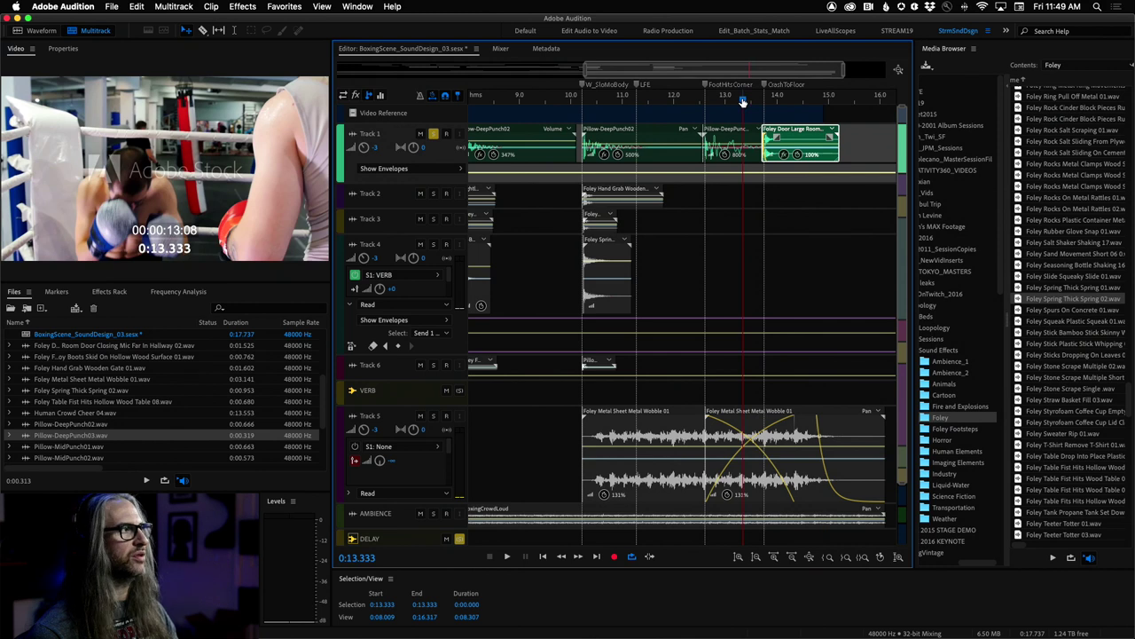
key("space")
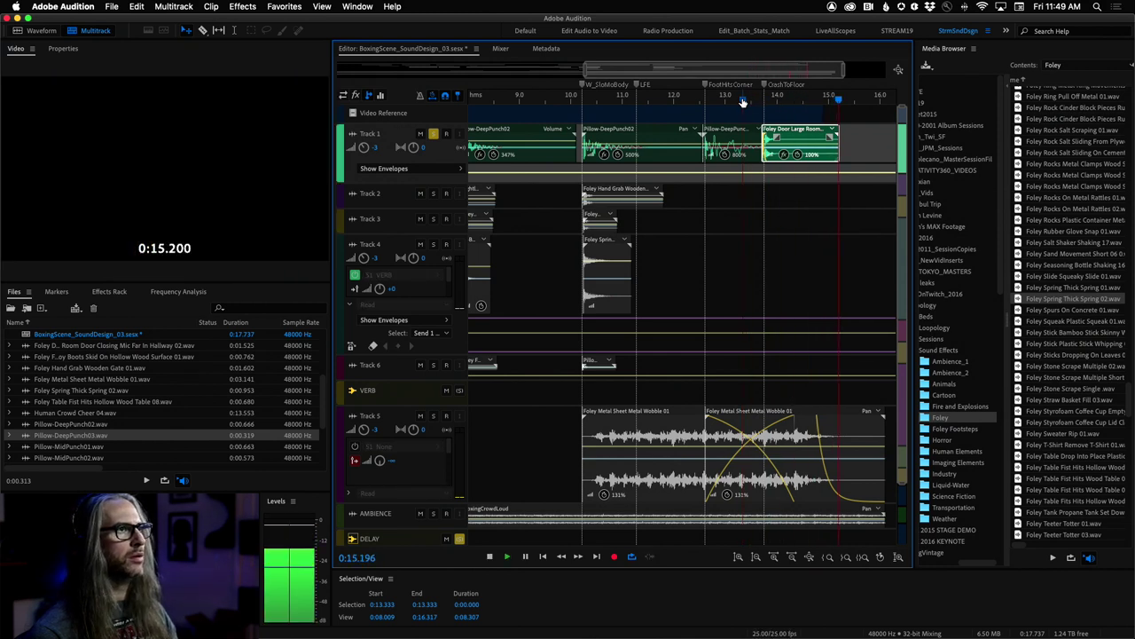
key("space")
- Turn off Track 1's solo and play the full mix from 7.634 s through the slow-motion face and body punches
left_click(718, 100)
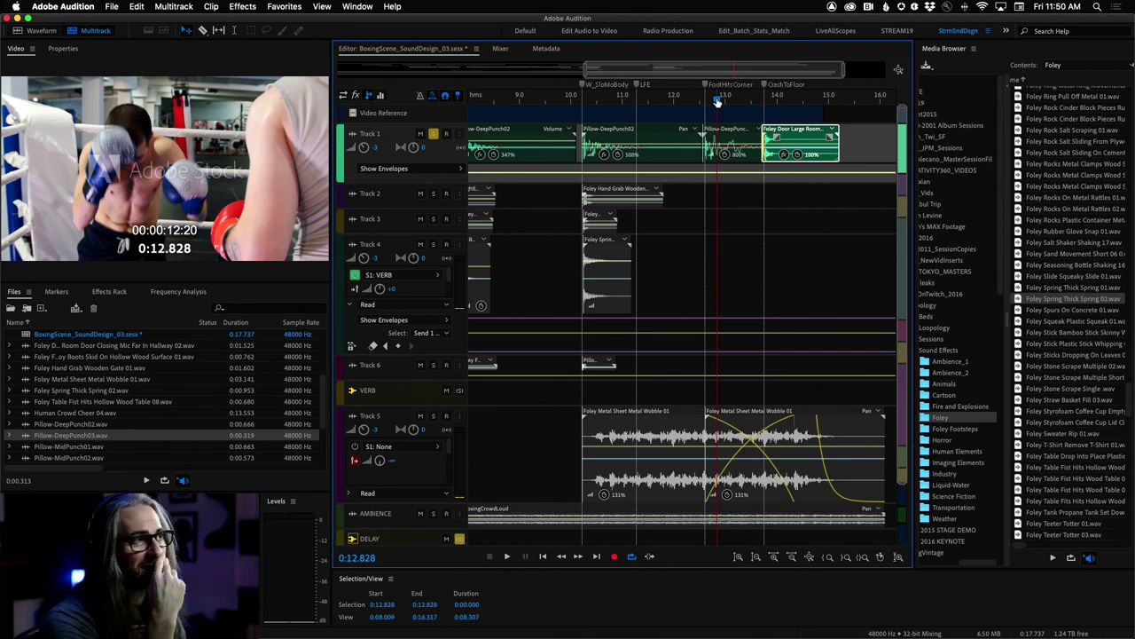
left_click(433, 133)
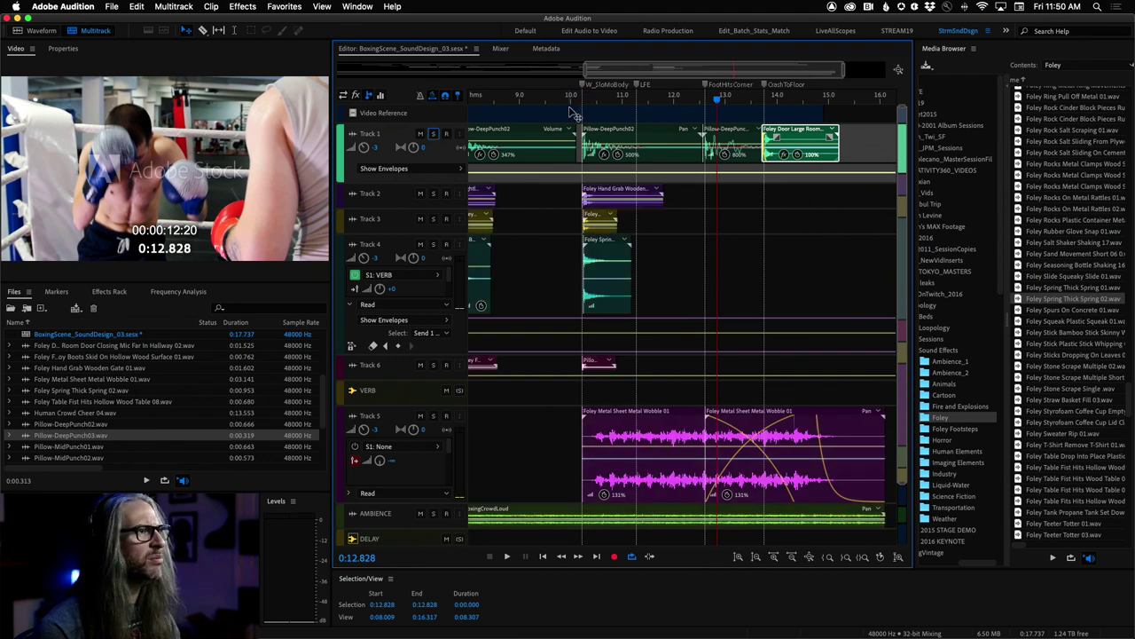
left_click(570, 94)
key("space")
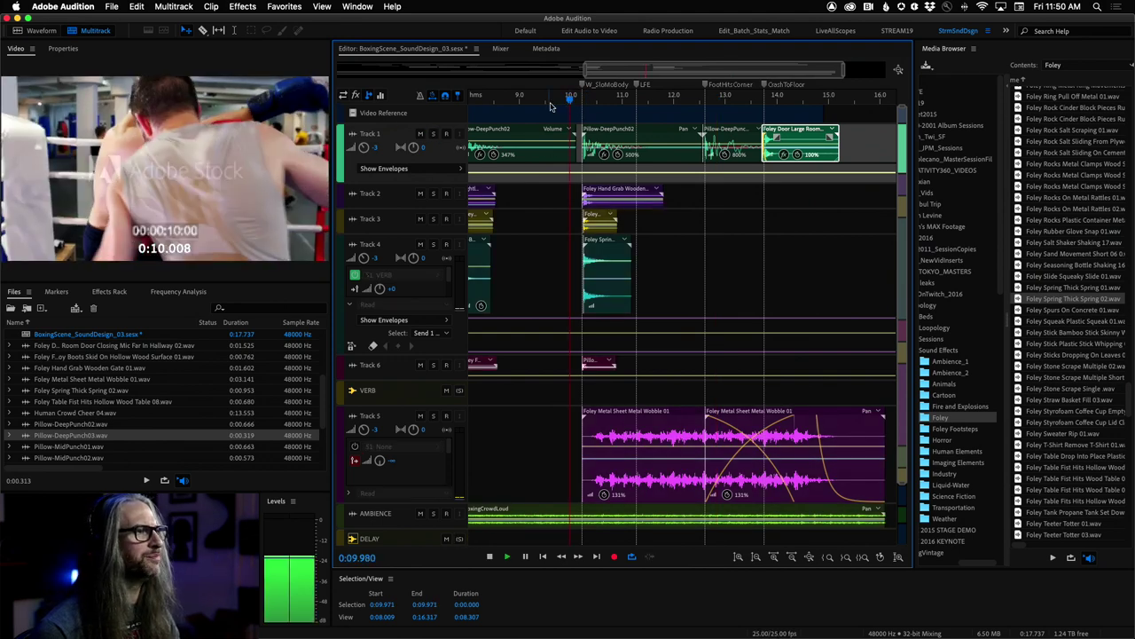
left_click_drag(584, 70, 480, 75)
left_click(568, 98)
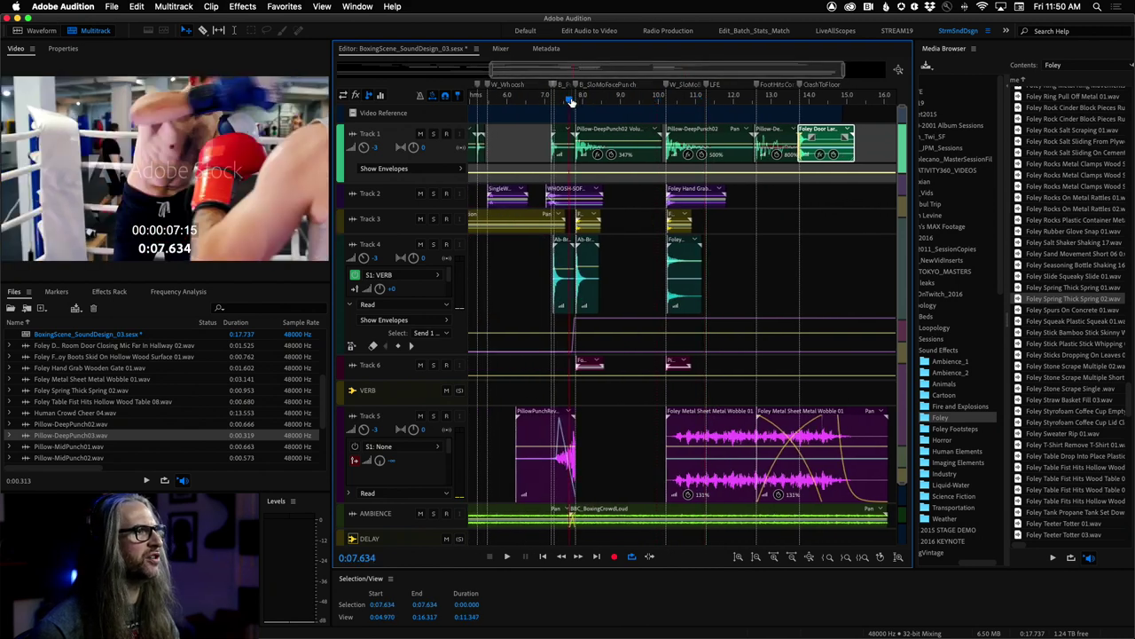
key("space")
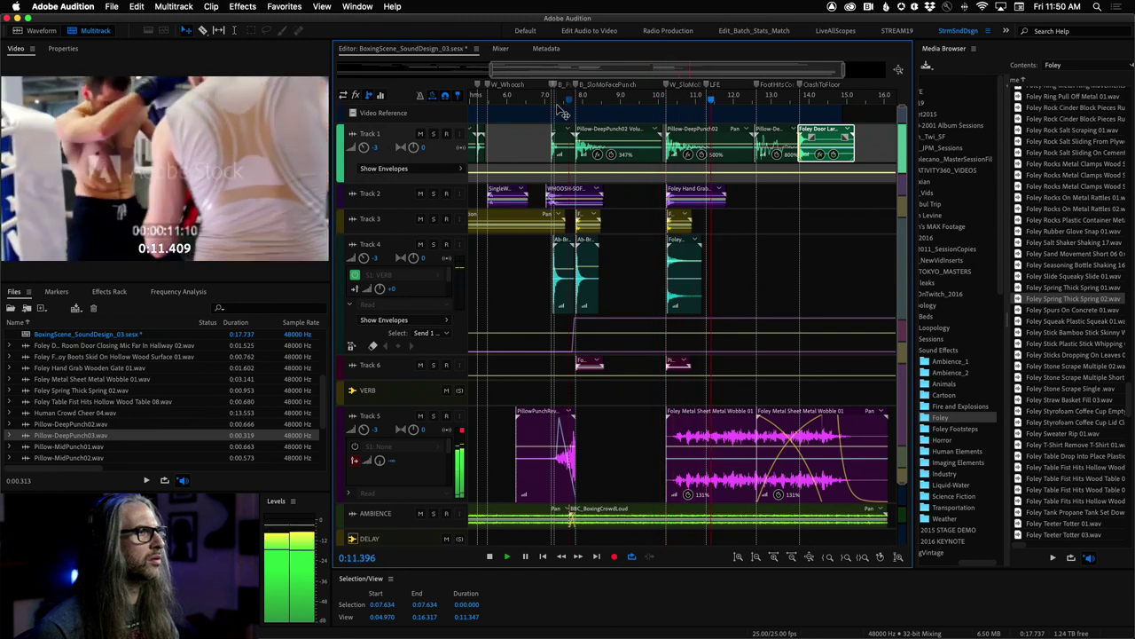
key("space")
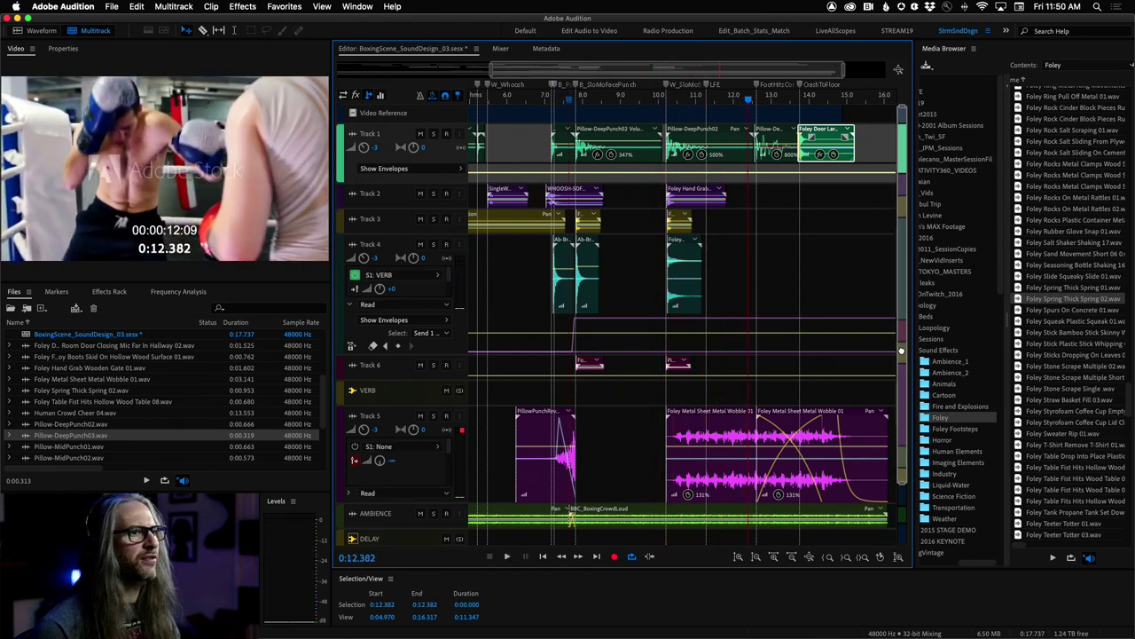
- Mute the AMBIENCE and AMBIENCE2 tracks and increase the height of the AMBIENCE3 track
scroll(901, 350, "down", 2)
left_click(421, 442)
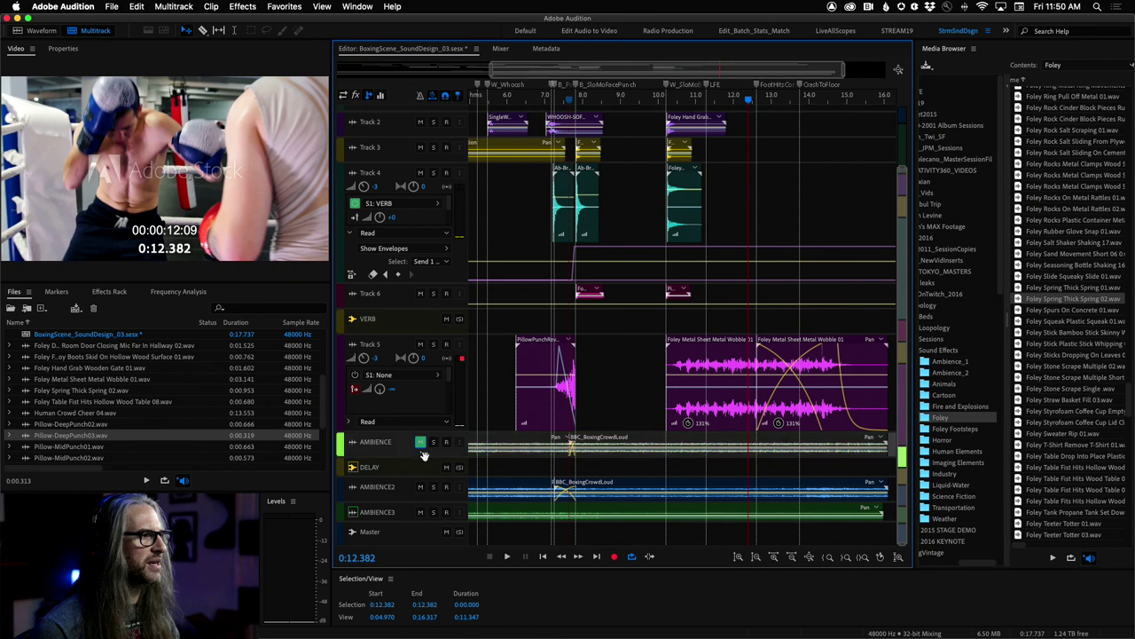
left_click(420, 487)
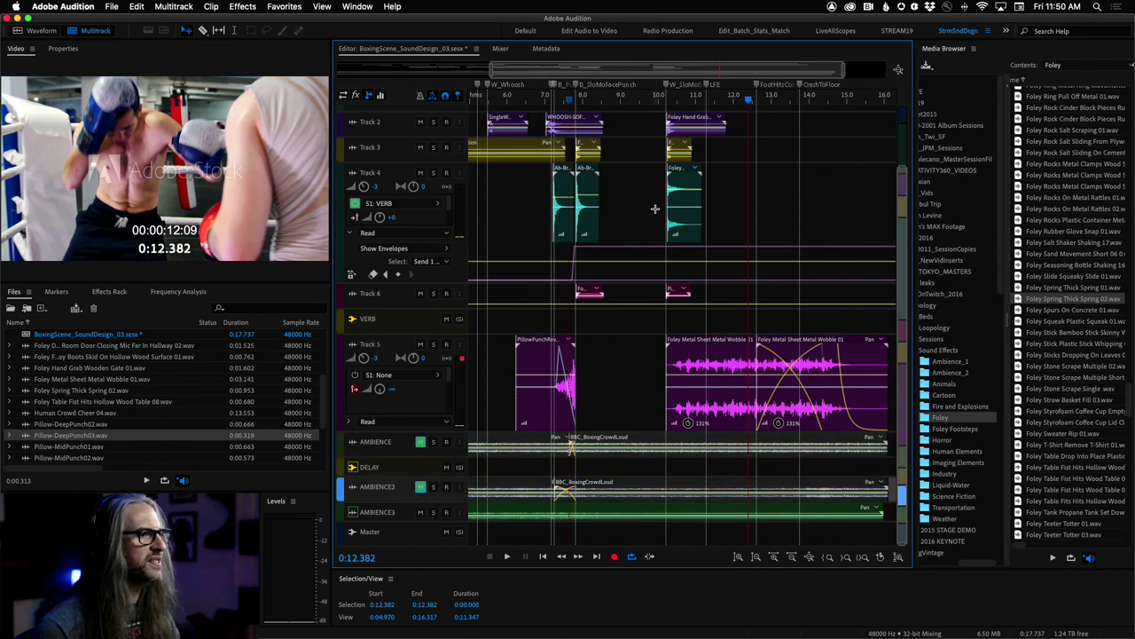
left_click_drag(442, 522, 442, 544)
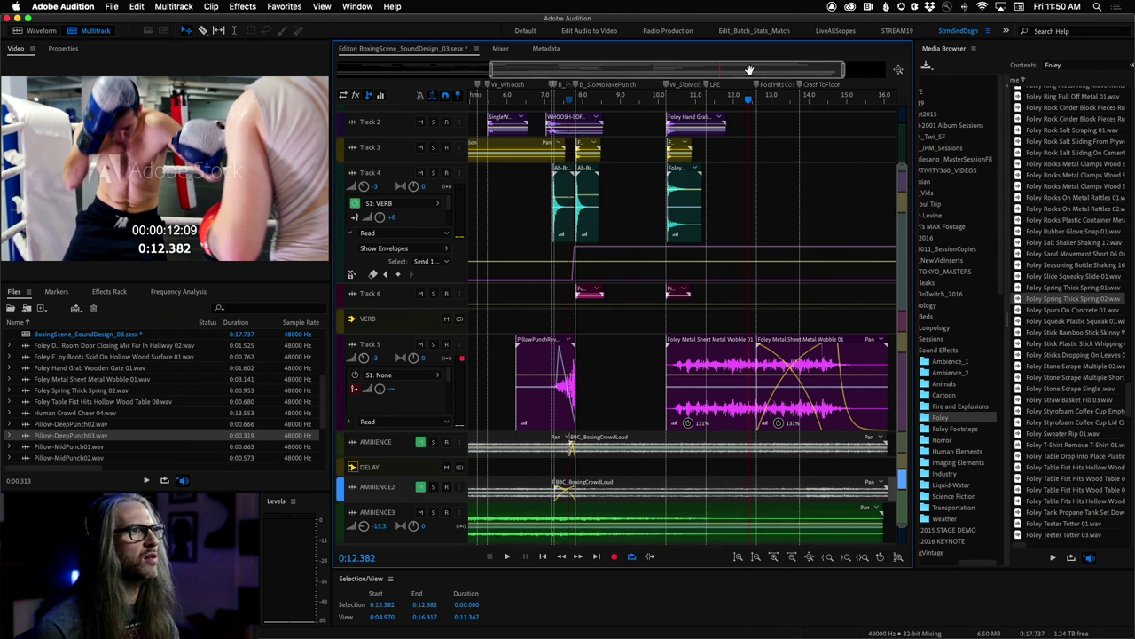
- Play the scene from its start to about 4 s to hear AMBIENCE3's crowd cheer without the other ambiences
left_click_drag(749, 70, 497, 71)
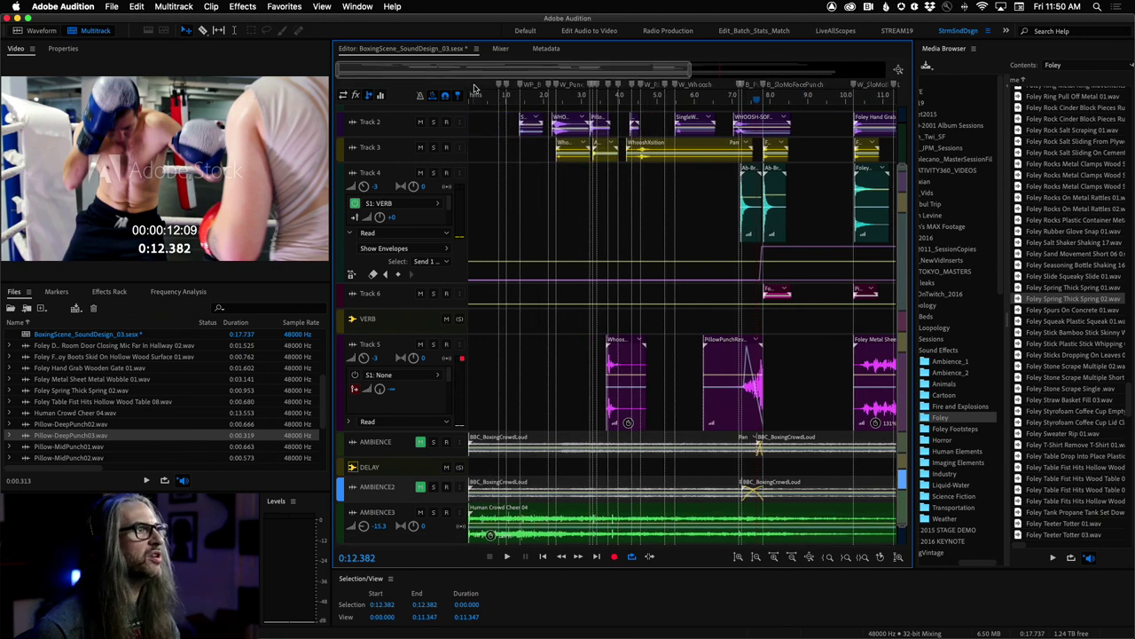
left_click(470, 94)
key("space")
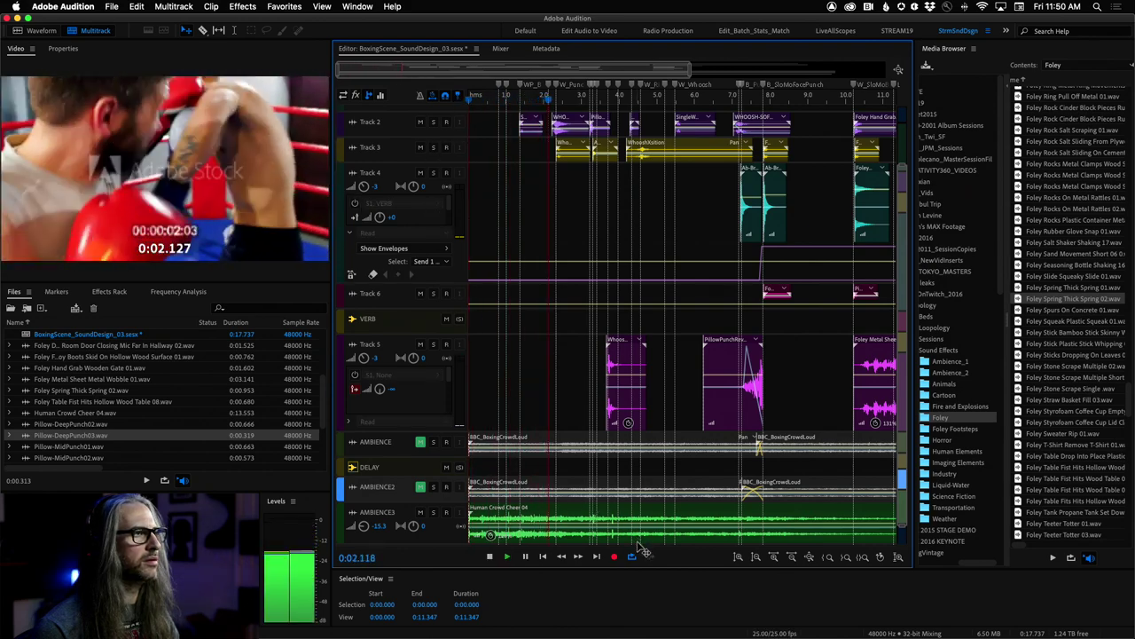
key("space")
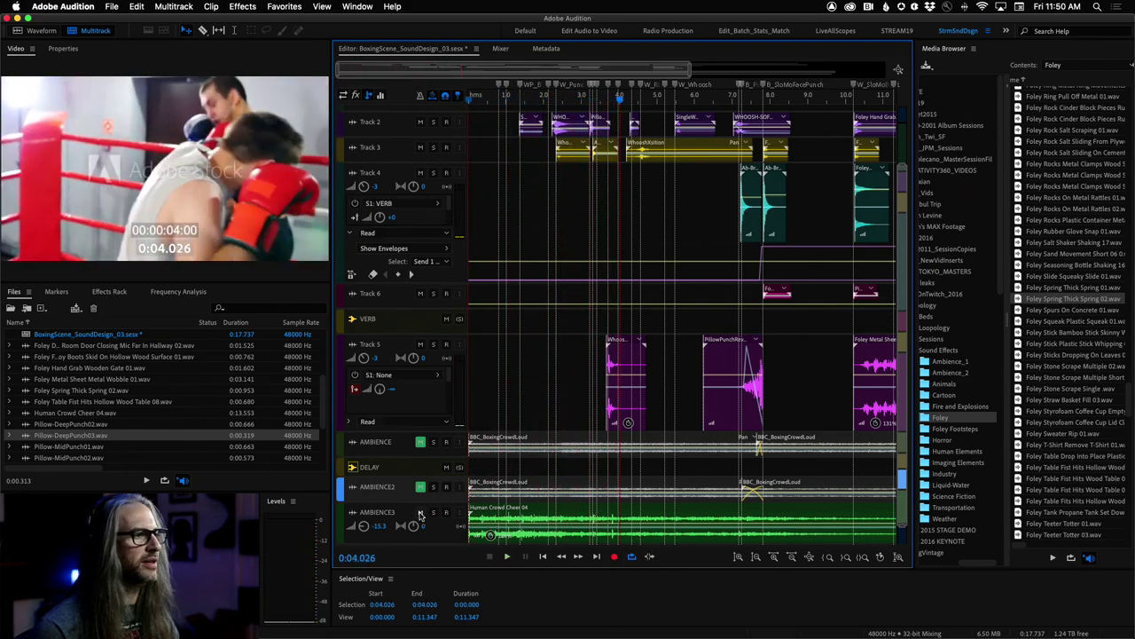
- Unmute AMBIENCE and AMBIENCE2, play from 4.026 s with only AMBIENCE3 muted, and unmute AMBIENCE3
left_click(420, 487)
left_click(420, 442)
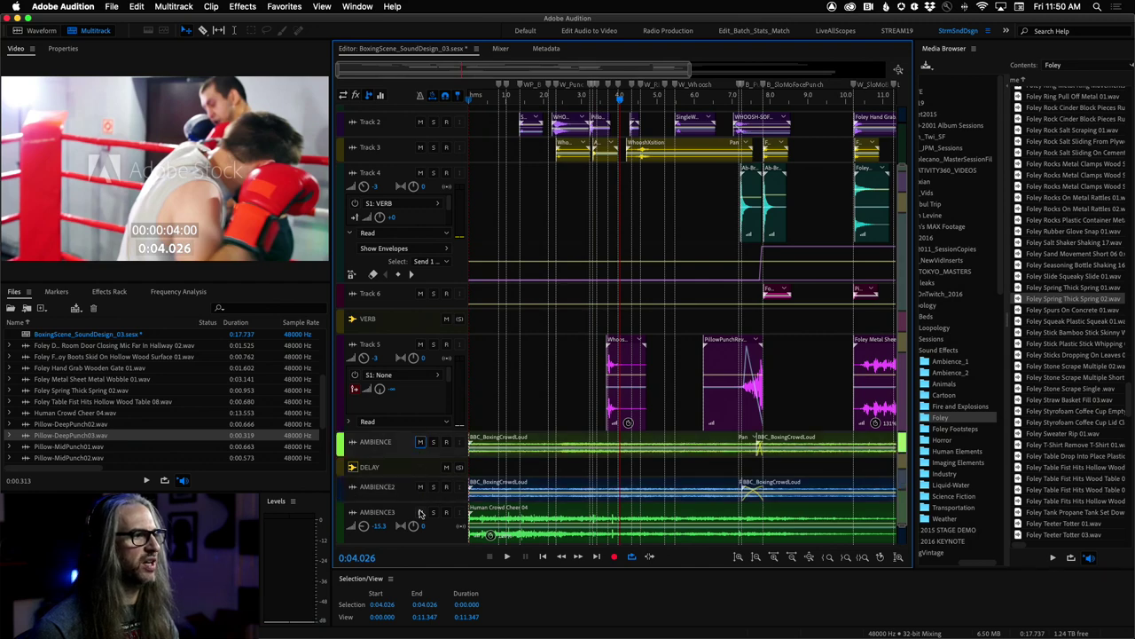
left_click(421, 512)
key("space")
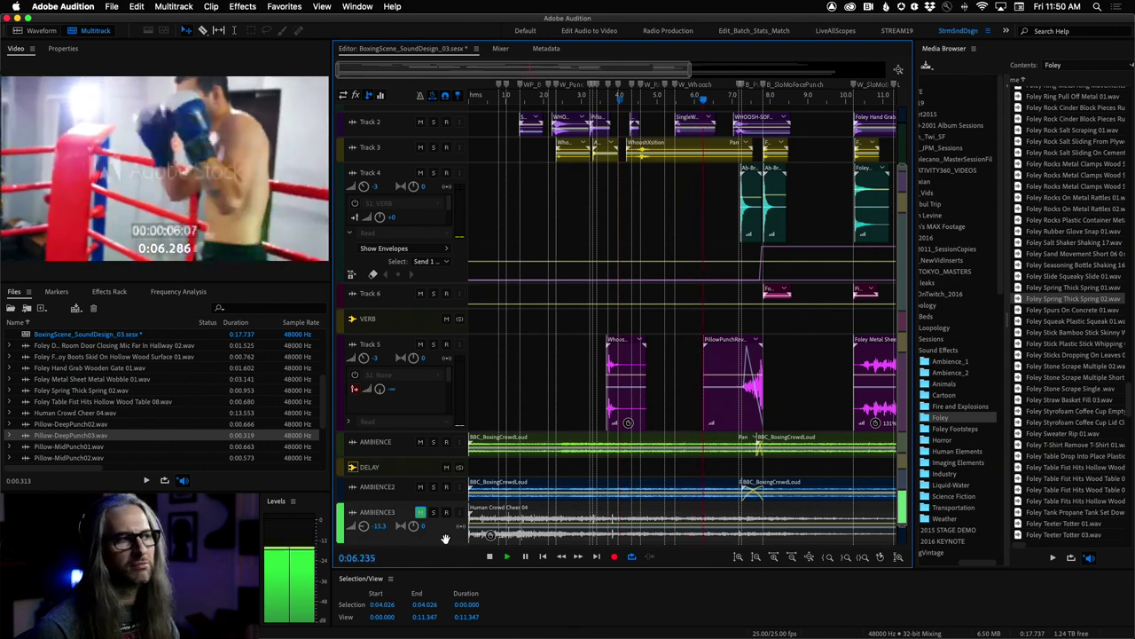
key("space")
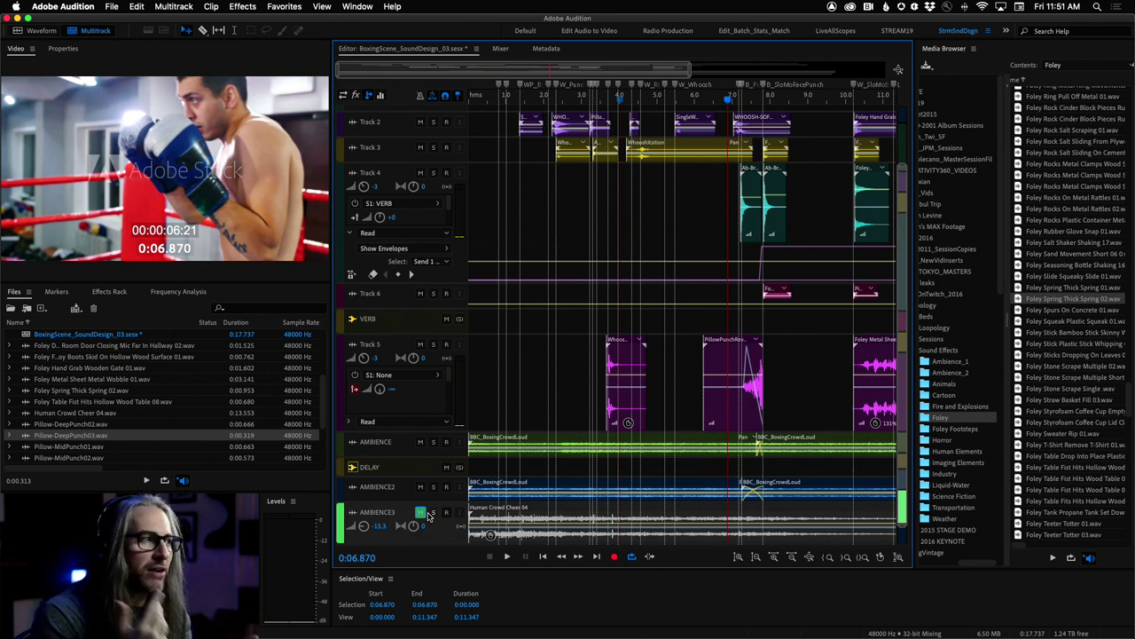
left_click(420, 513)
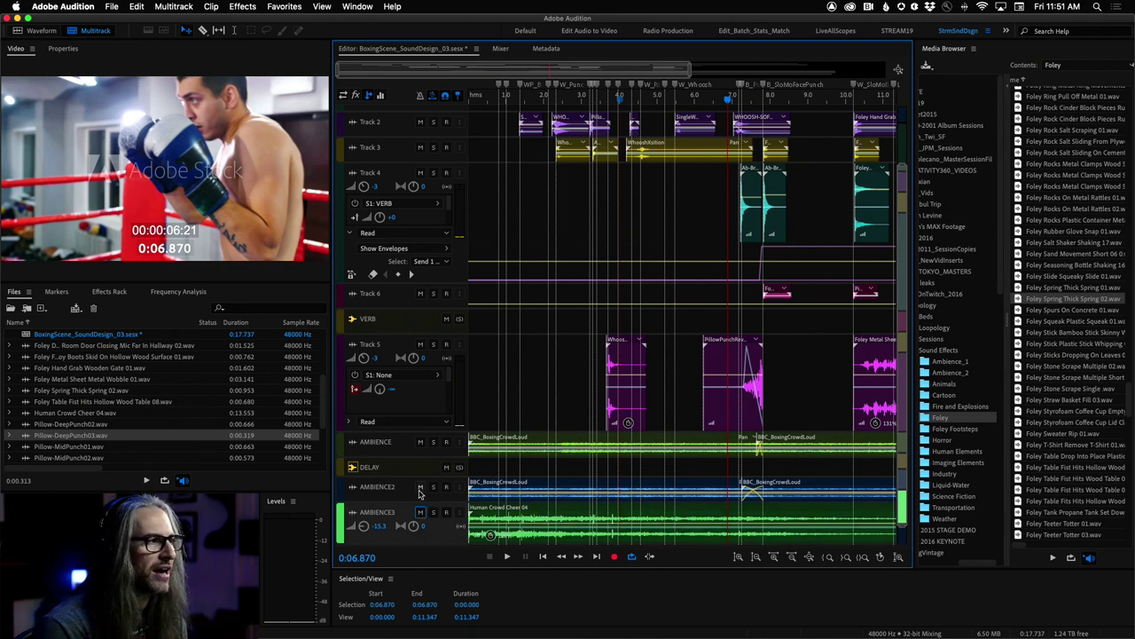
- Mute AMBIENCE and AMBIENCE2, solo AMBIENCE3, and play its crowd cheer from 6.870 s to 9.752 s
left_click(420, 486)
left_click(421, 441)
left_click(433, 513)
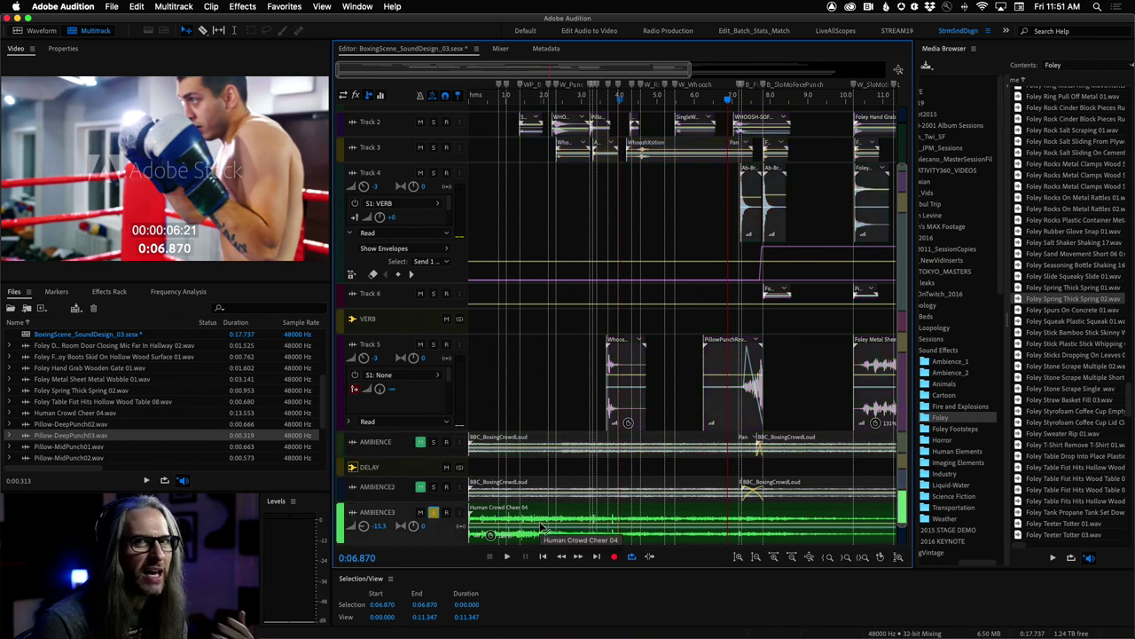
key("space")
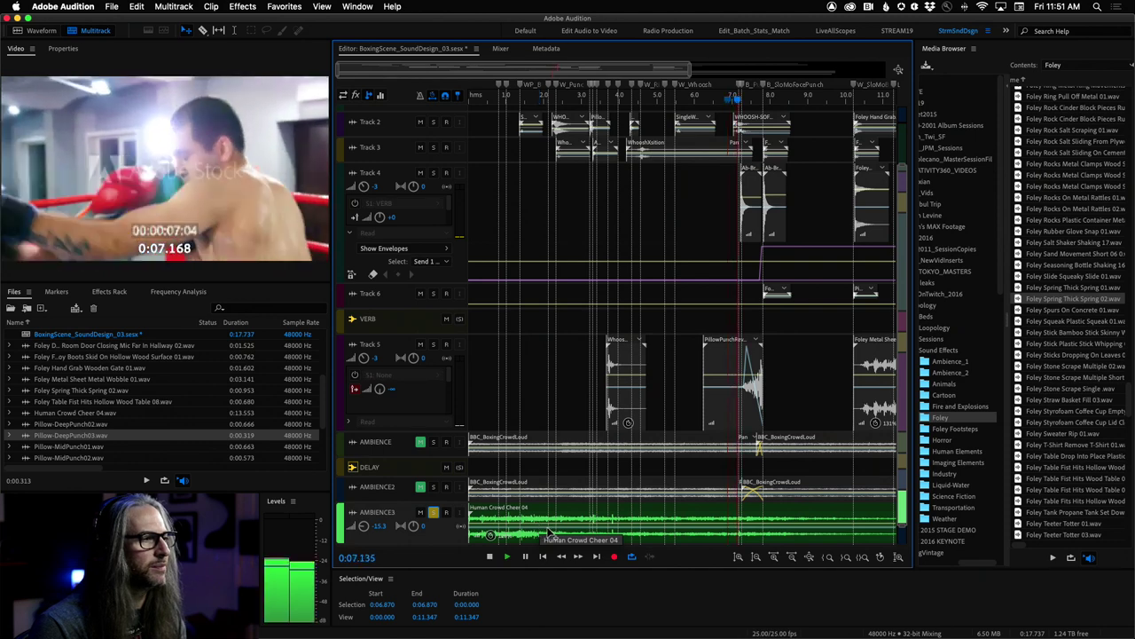
key("space")
- Turn off AMBIENCE3's solo and leave all three ambience tracks muted
left_click(421, 441)
left_click(421, 486)
left_click(432, 511)
left_click(421, 512)
left_click(420, 486)
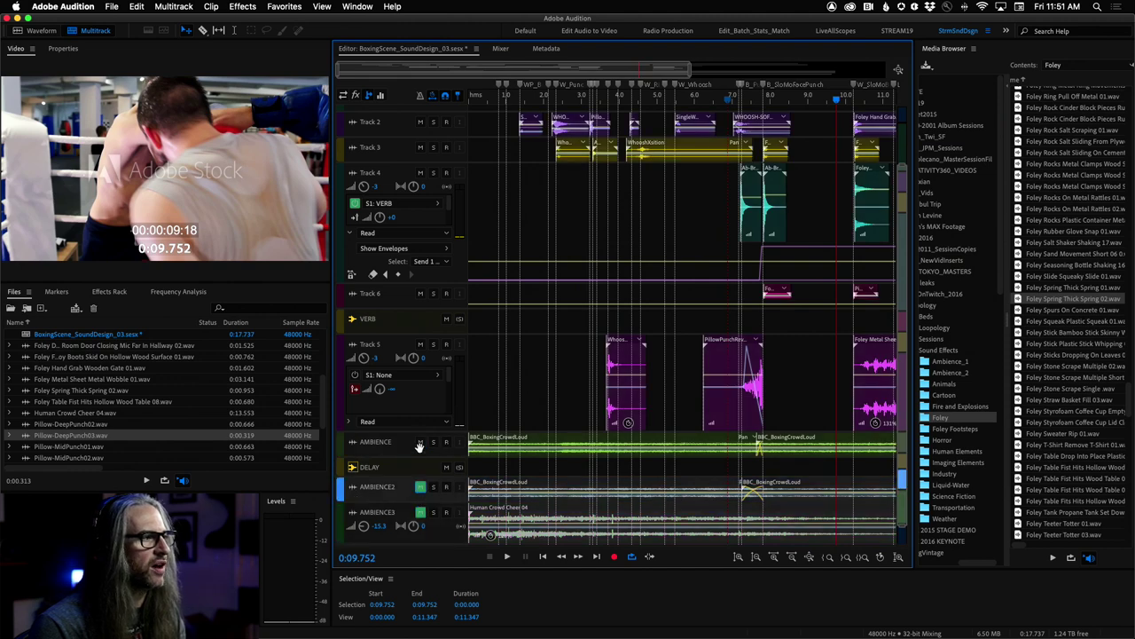
left_click(421, 441)
- Play the slow-motion punches without the ambiences, first from 6.862 s and again from 7.515 s to 9.735 s
left_click_drag(607, 67, 780, 65)
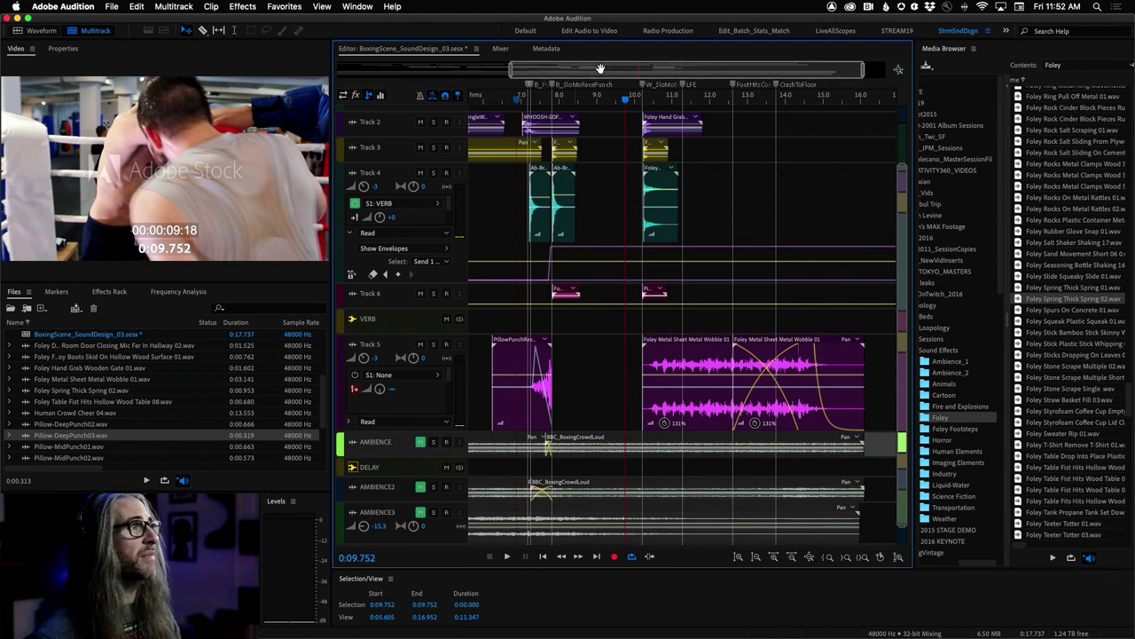
left_click_drag(862, 71, 884, 70)
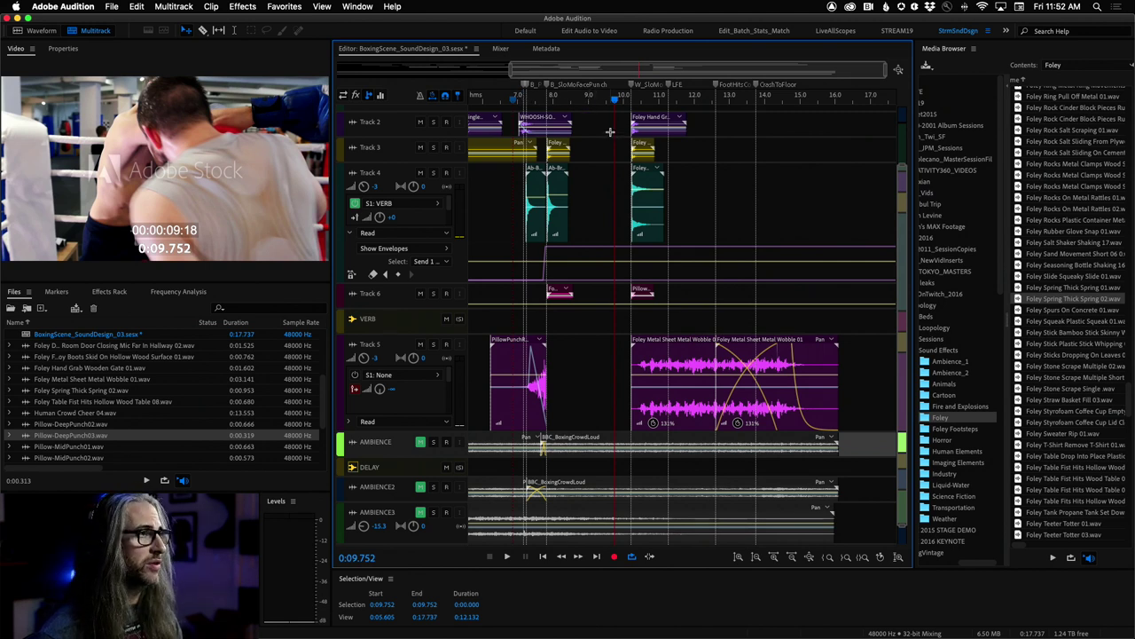
left_click(513, 97)
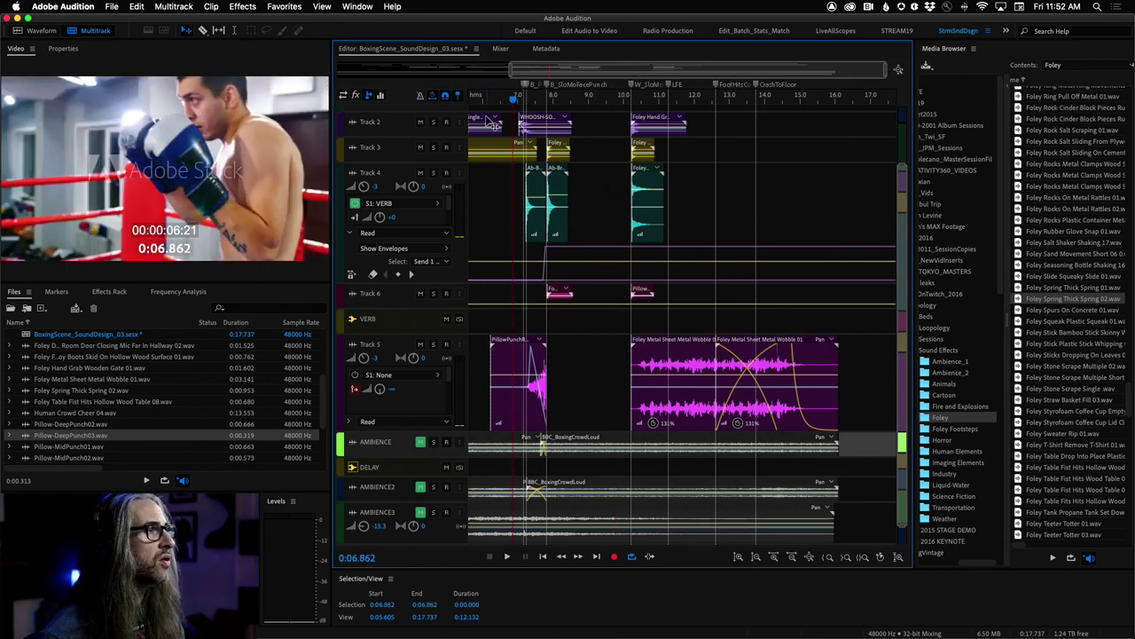
key("space")
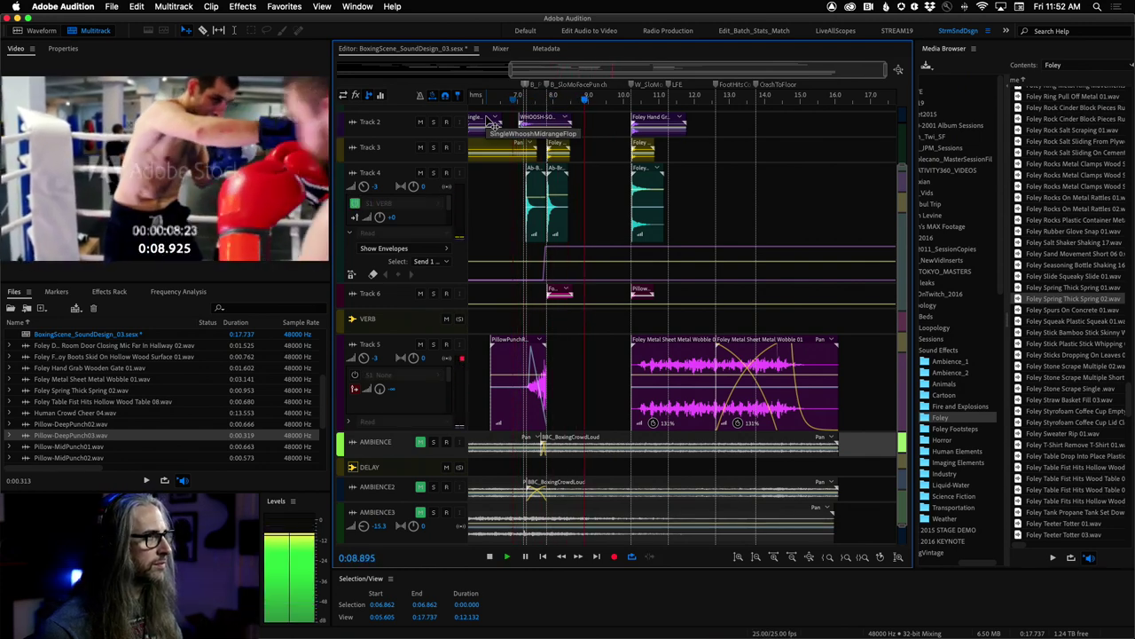
left_click(536, 100)
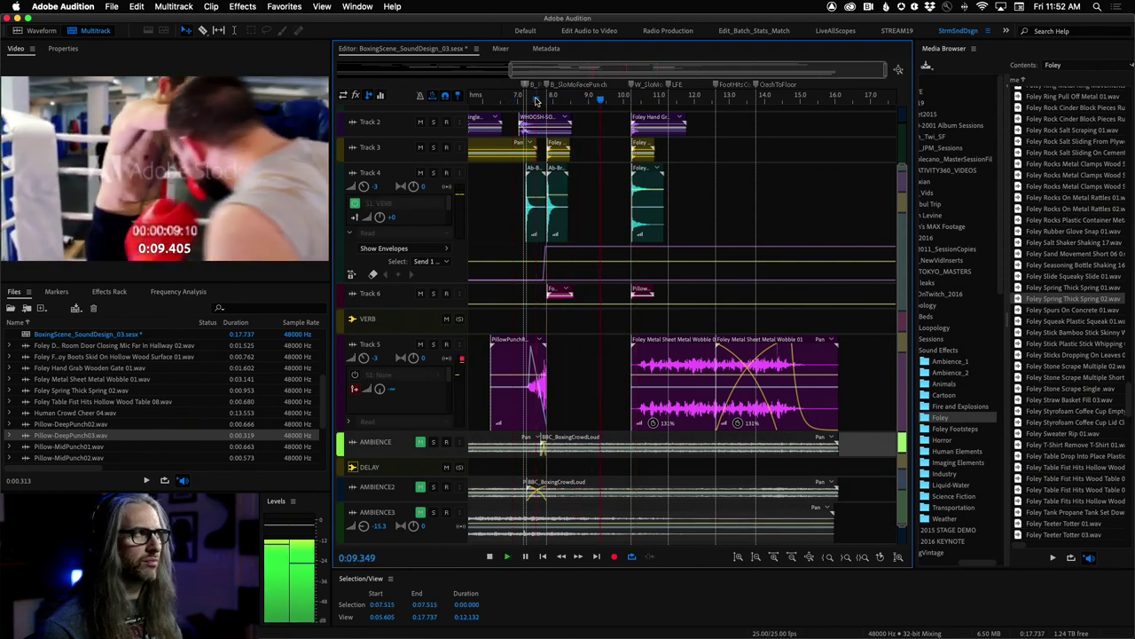
key("space")
key("space")
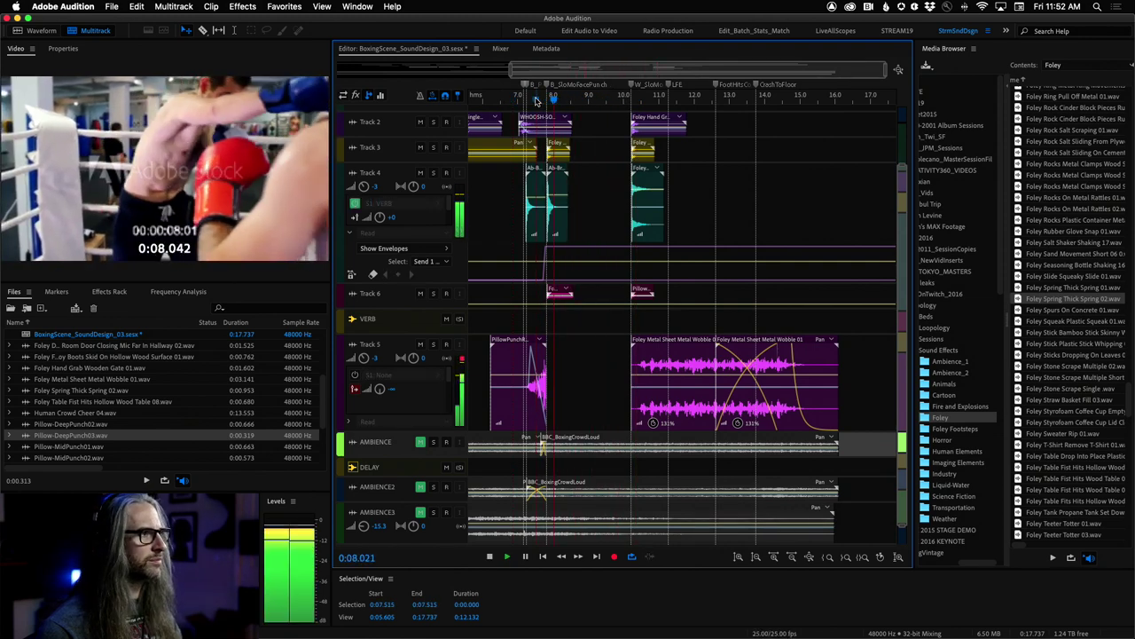
key("space")
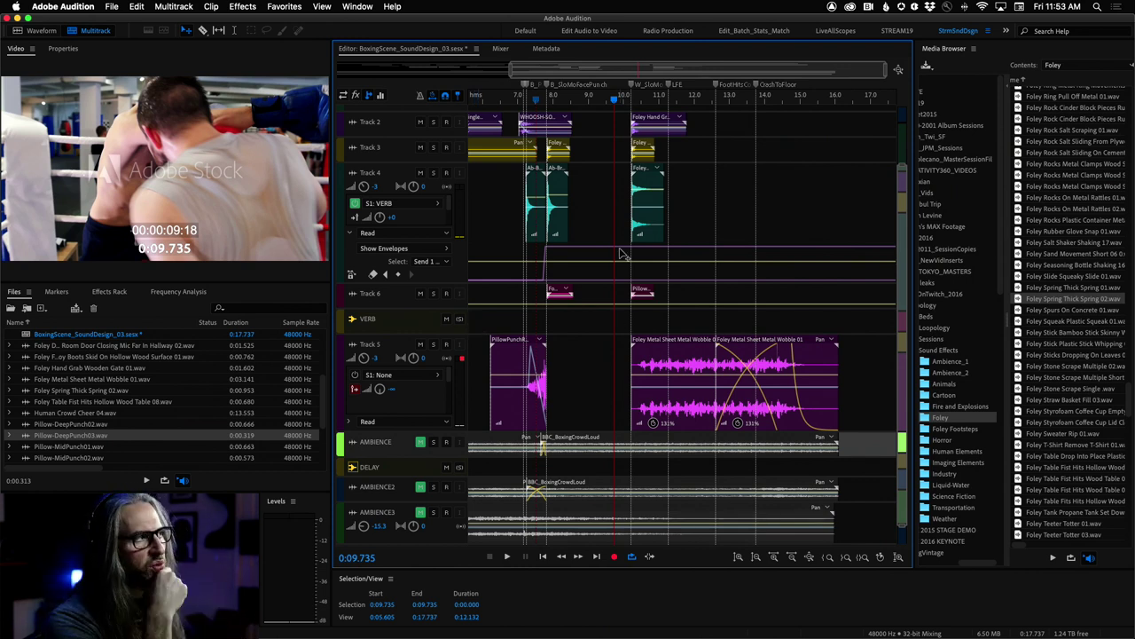
- Solo Track 4 and play it in short passes from 7.031 s to 9.037 s to hear its reverb send come in
left_click_drag(513, 69, 346, 71)
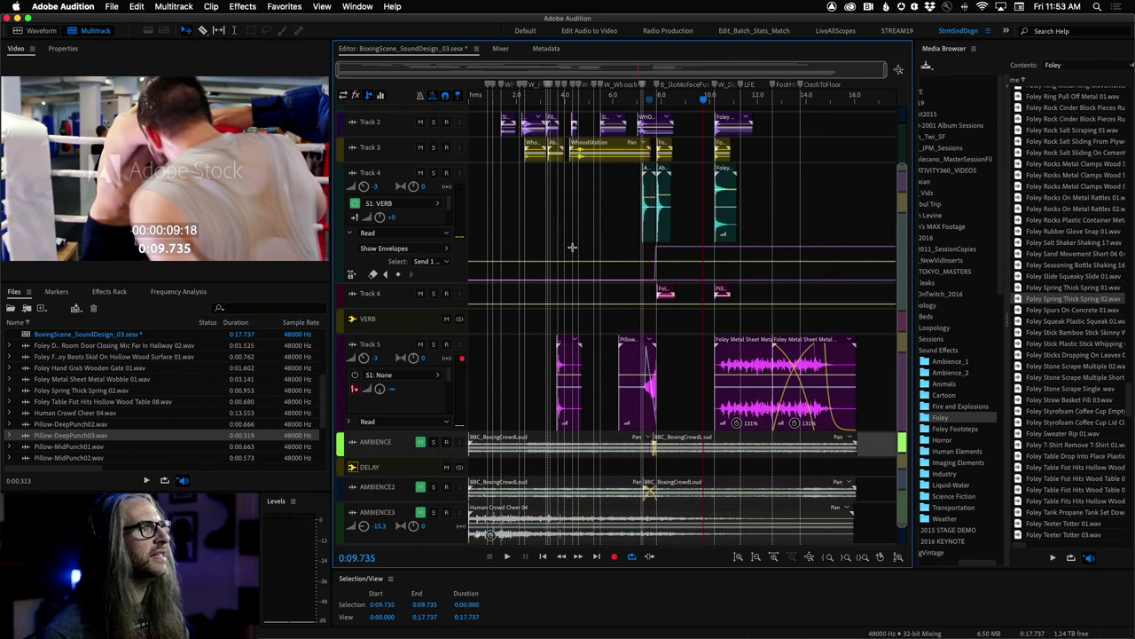
scroll(578, 242, "up", 3)
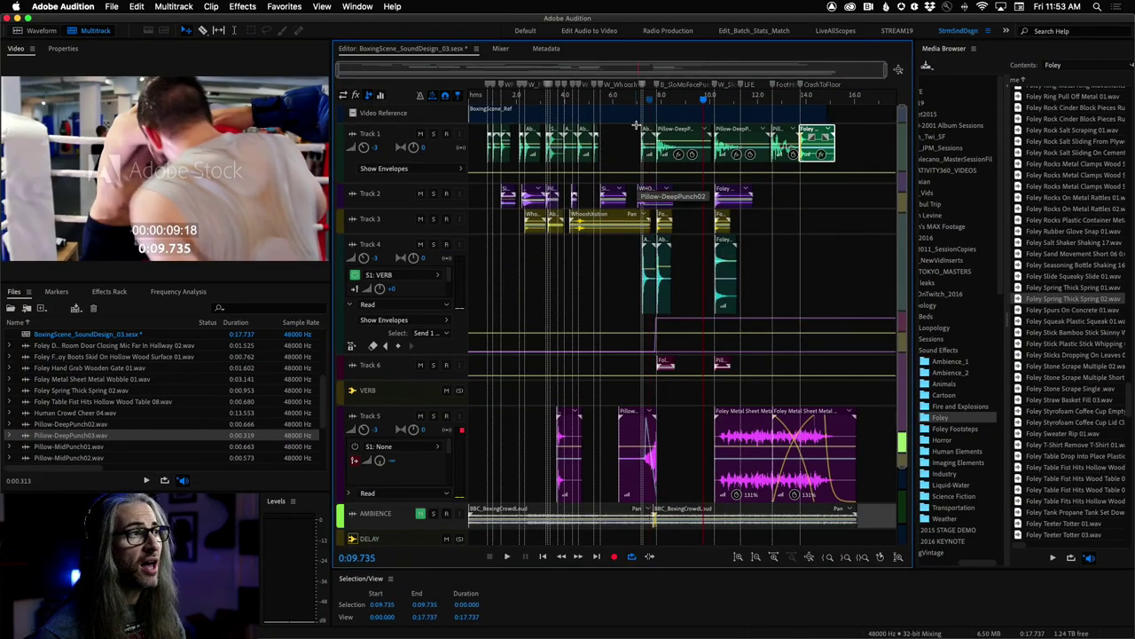
left_click(637, 98)
left_click(433, 245)
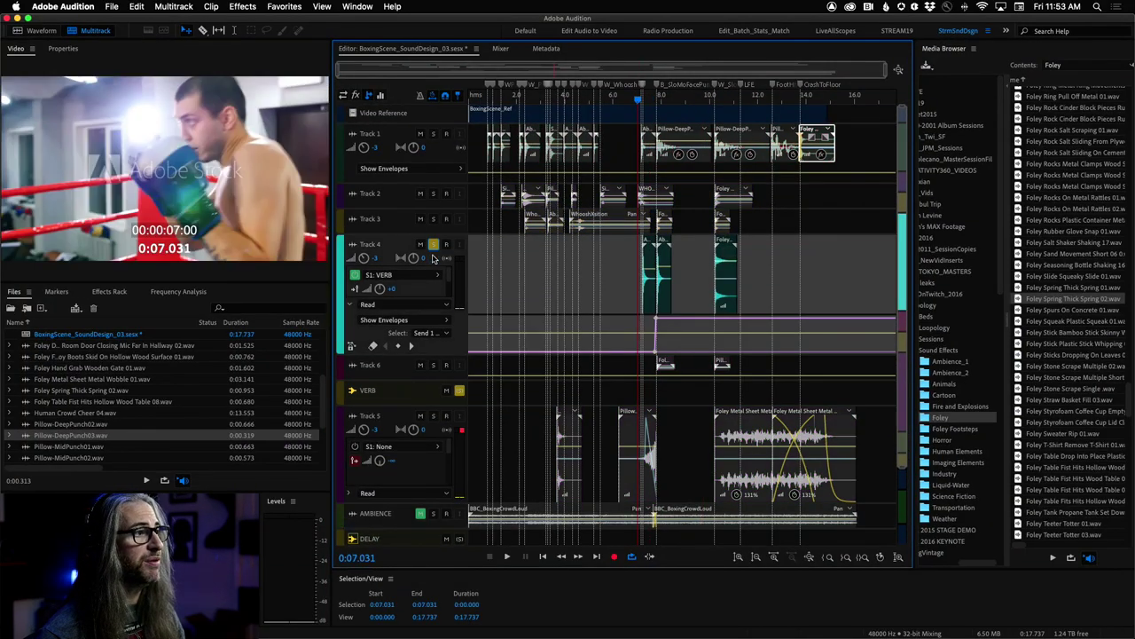
key("space")
key("space")
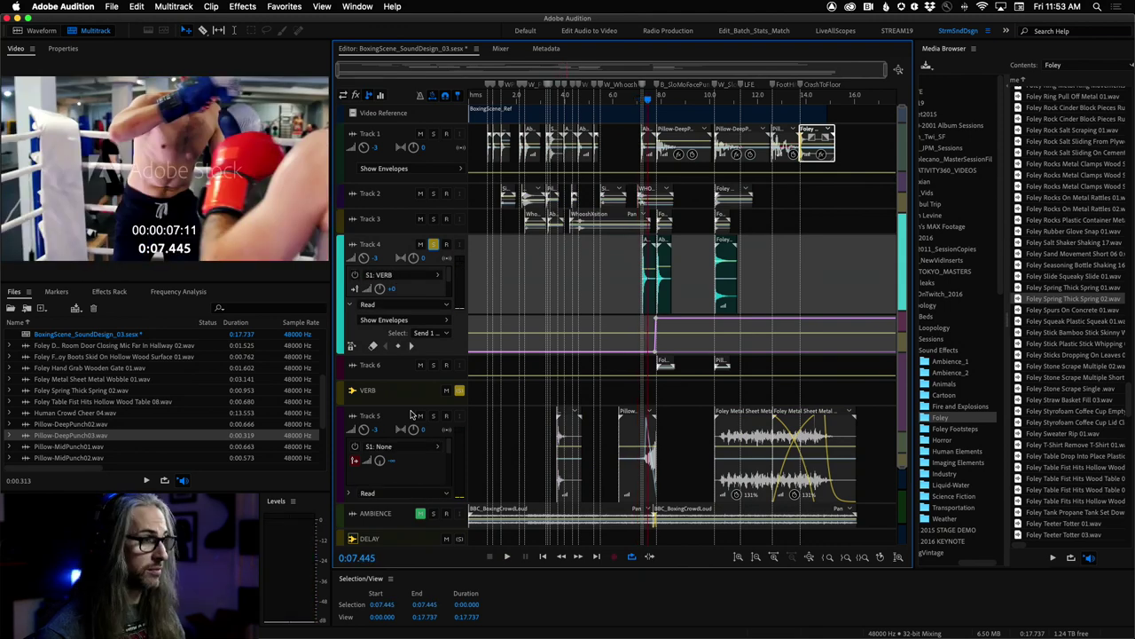
key("space")
key("space")
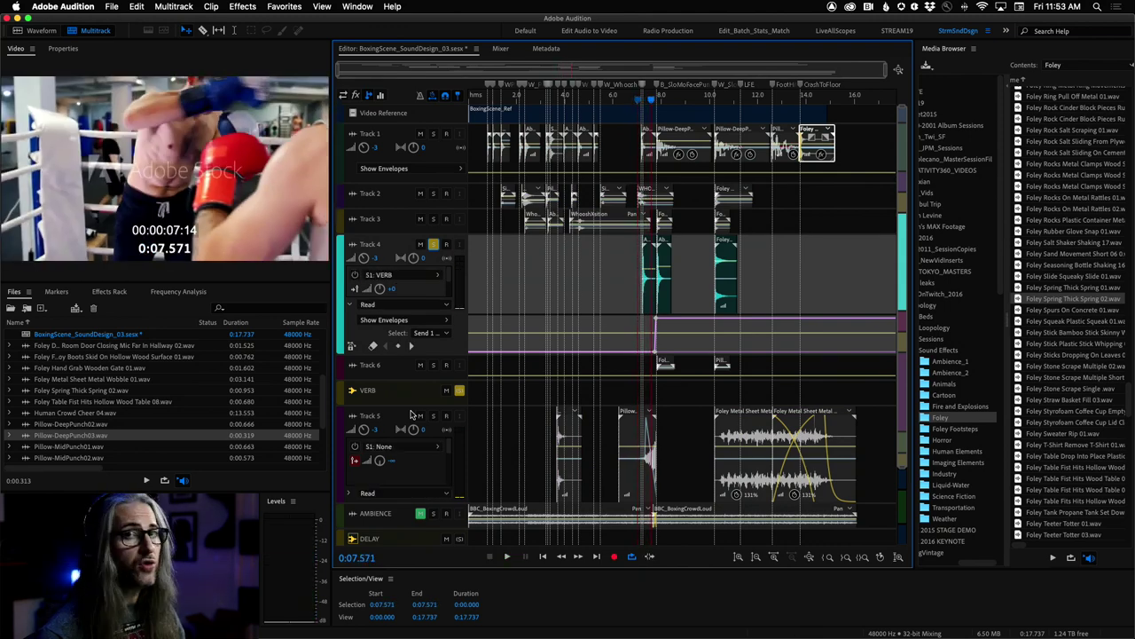
key("space")
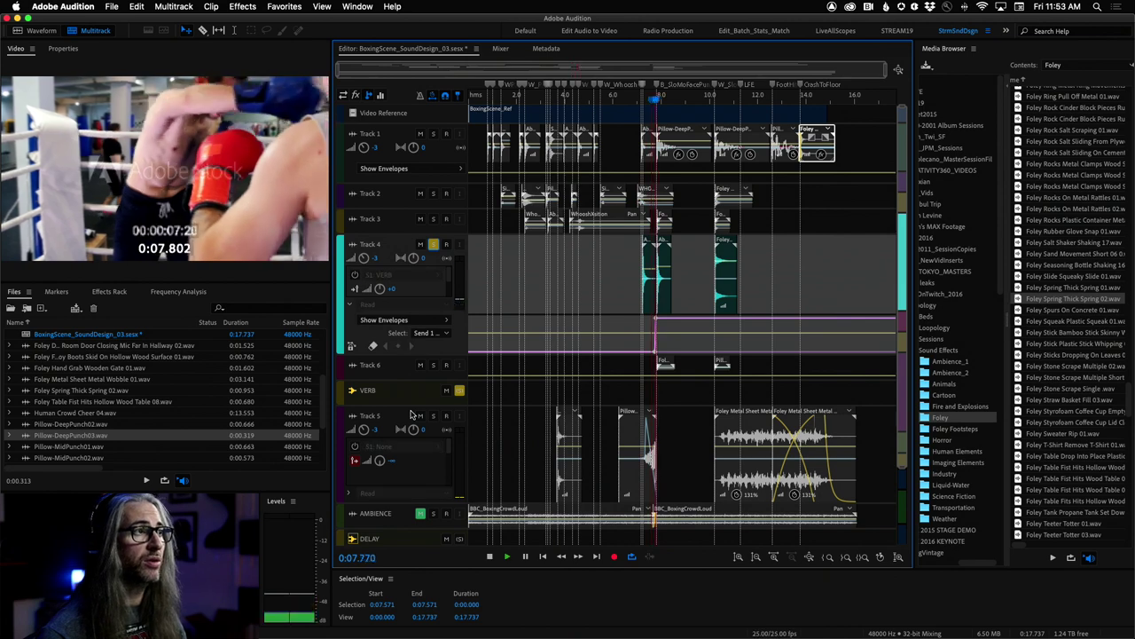
key("space")
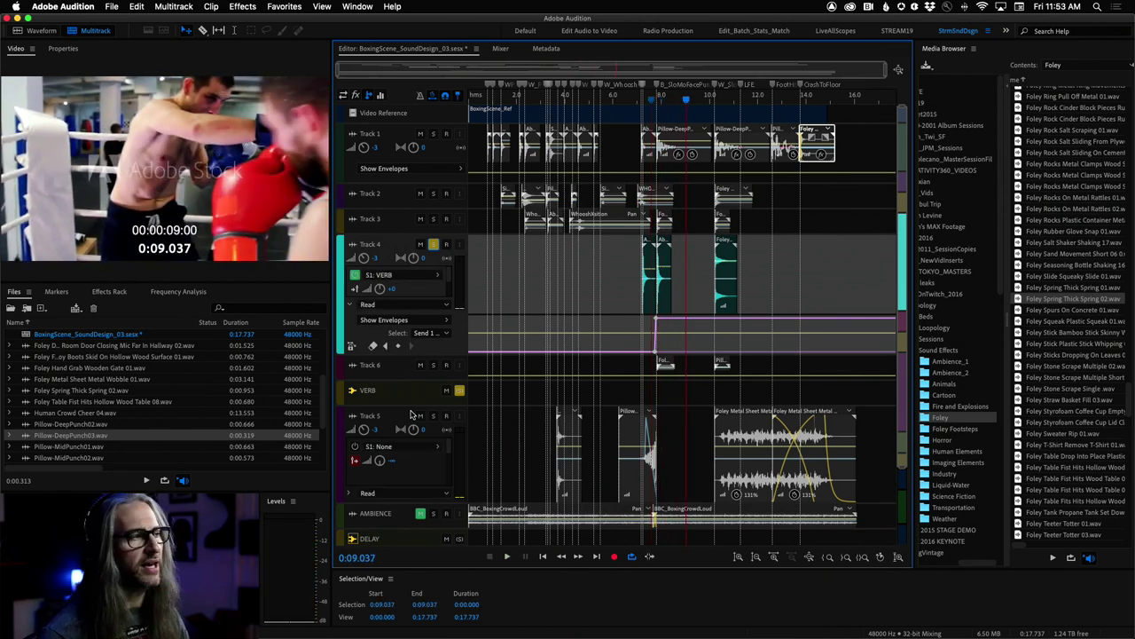
- Mute the DELAY bus and play the soloed Track 4 through the slow-motion face punch from 6.933 s and again from 6.737 s
left_click(444, 541)
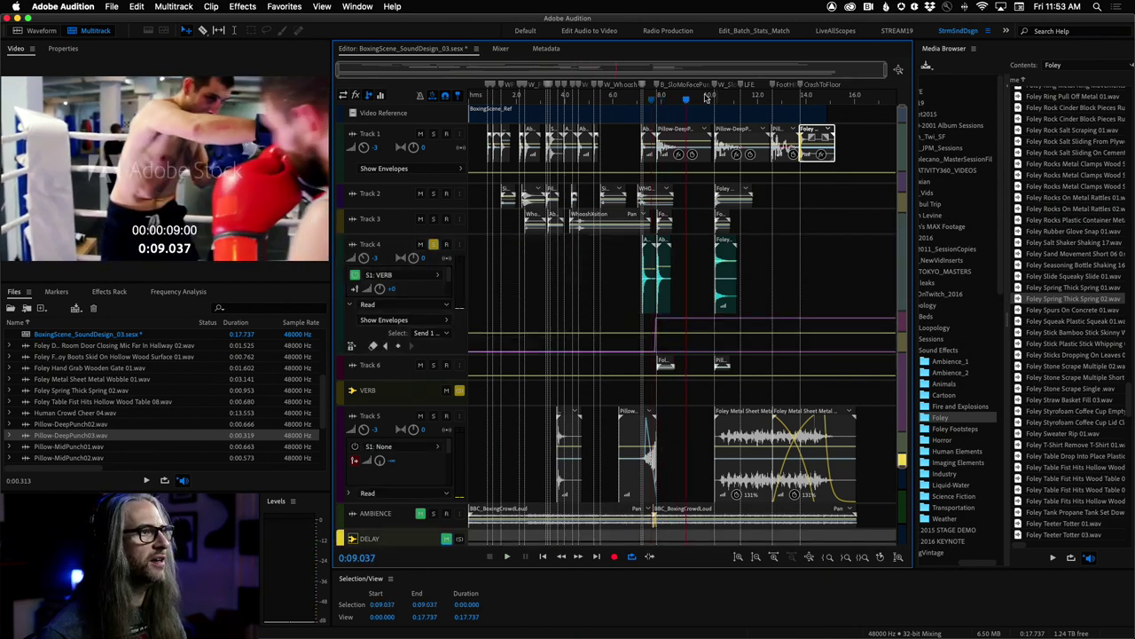
left_click(635, 96)
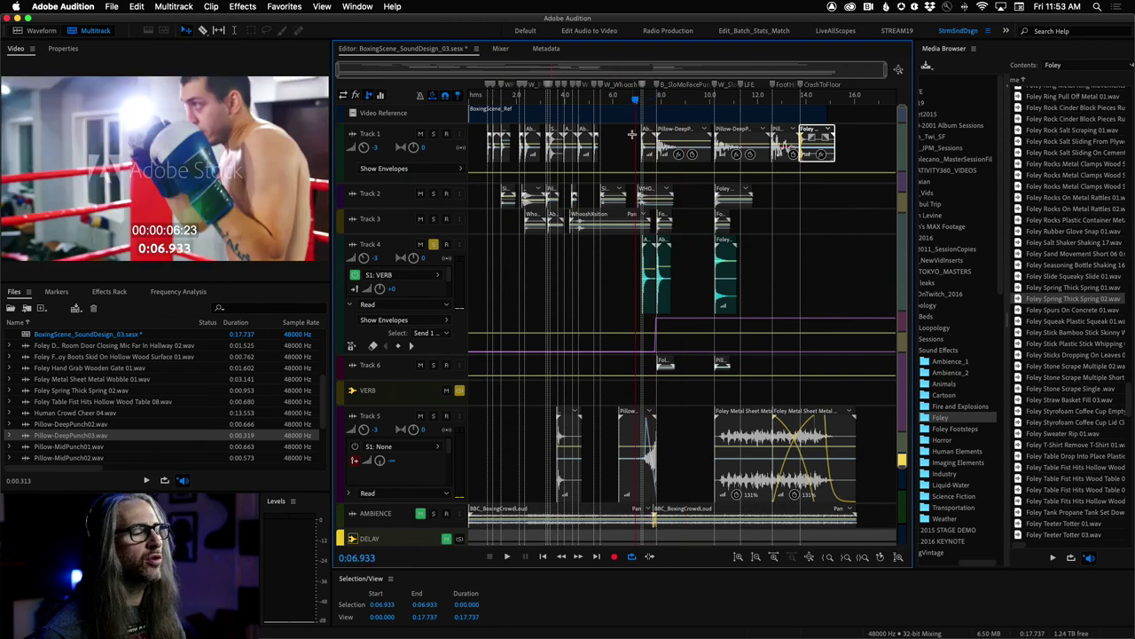
key("space")
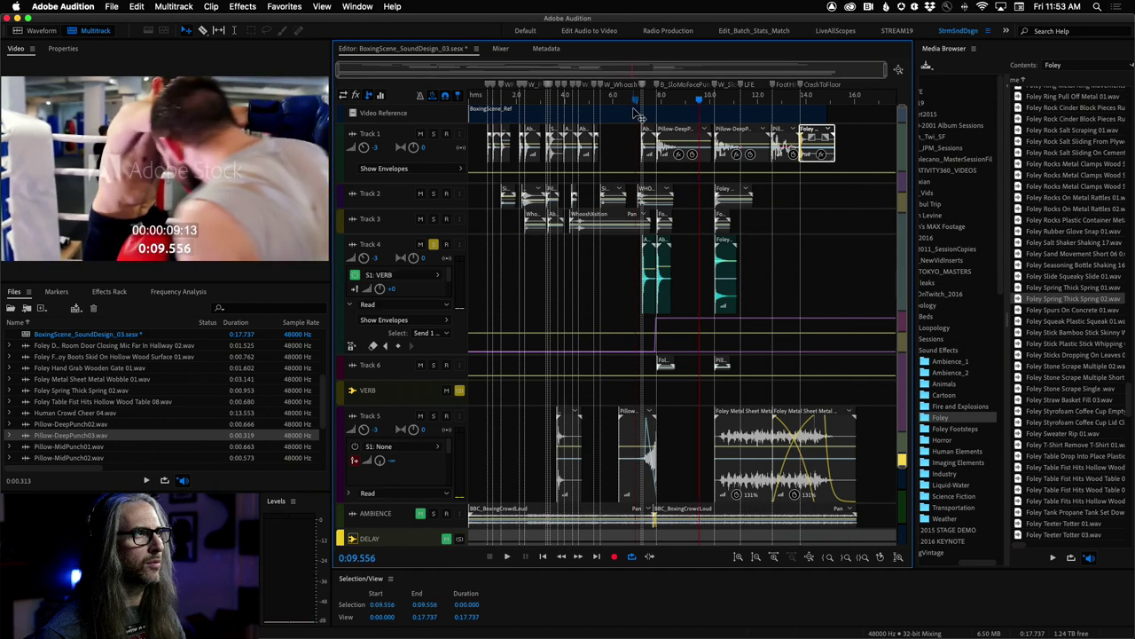
left_click(633, 98)
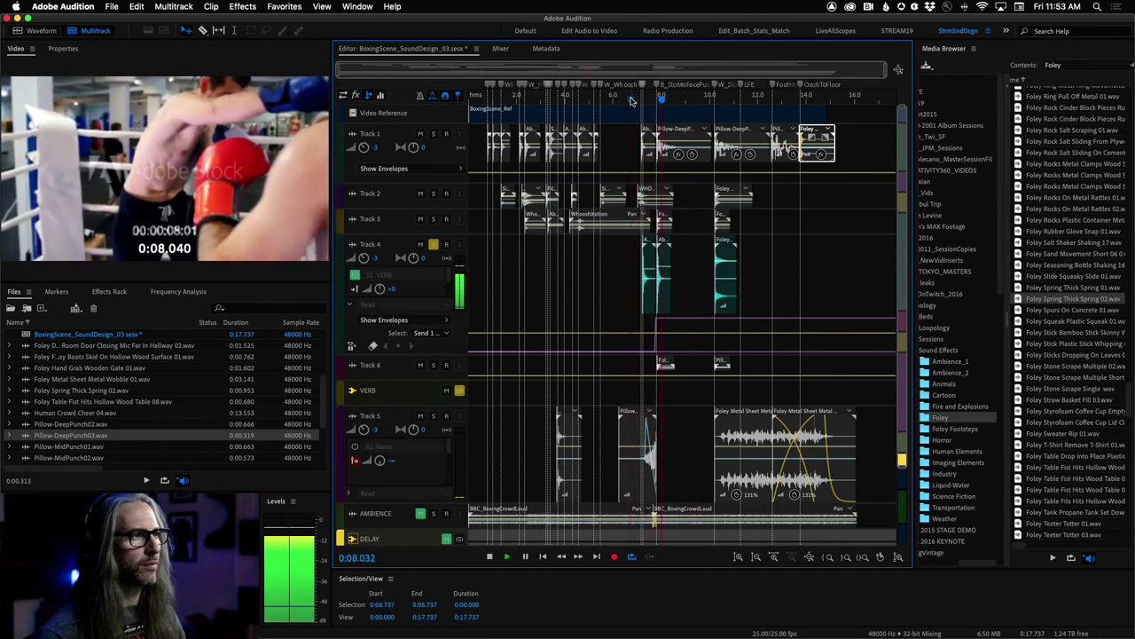
key("space")
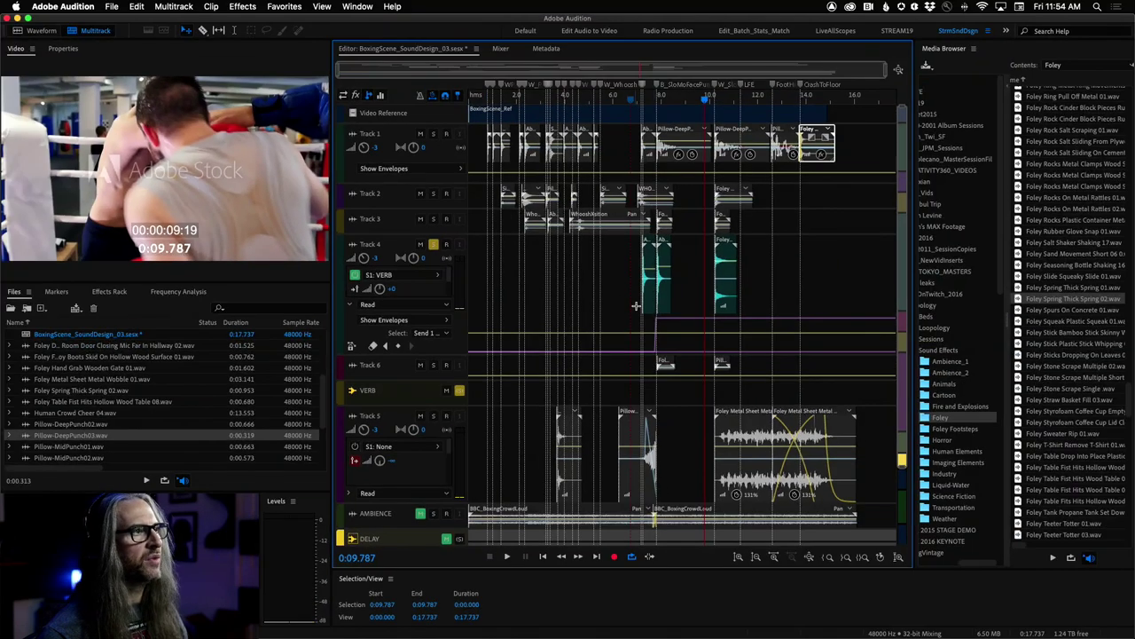
- Examine the VERB and DELAY bus channels in the Mixer and return to the multitrack editor
left_click(501, 48)
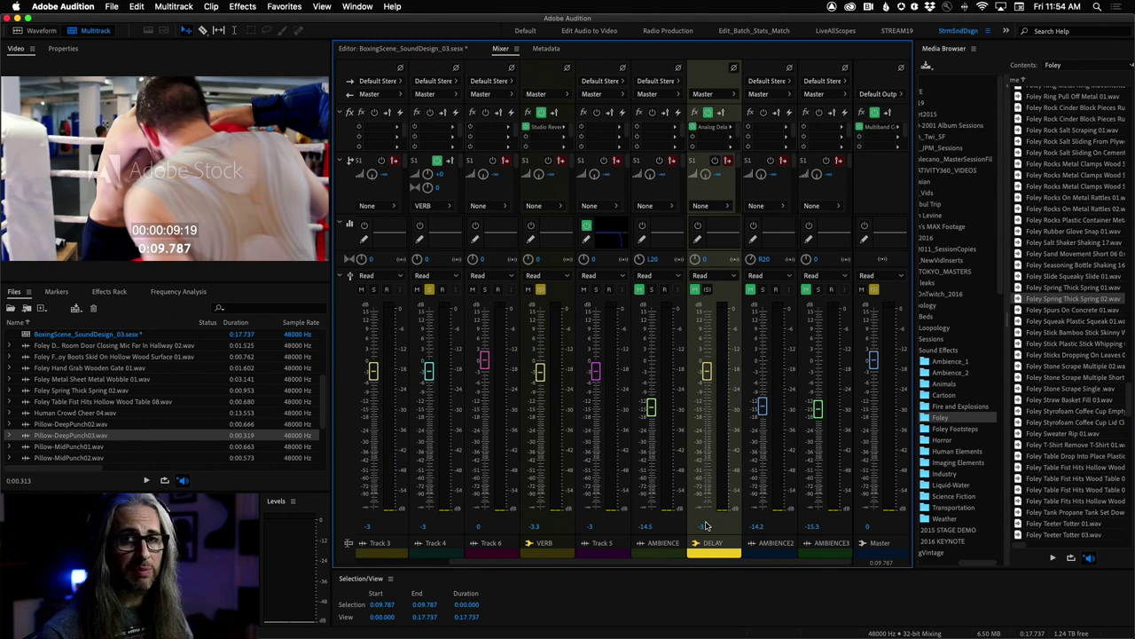
left_click(561, 527)
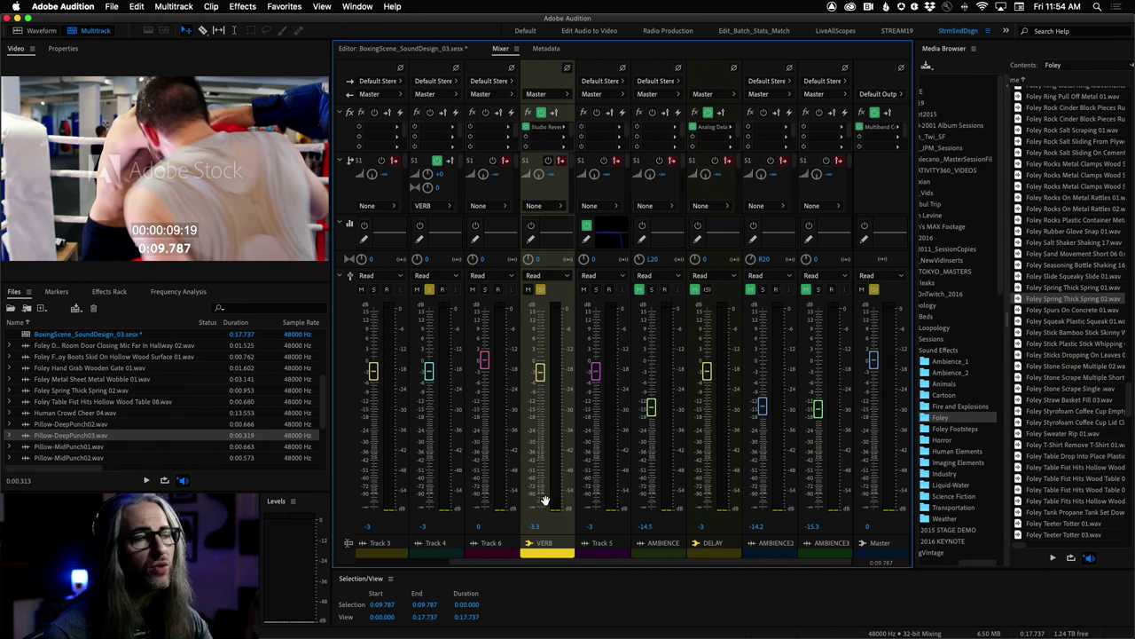
left_click(379, 49)
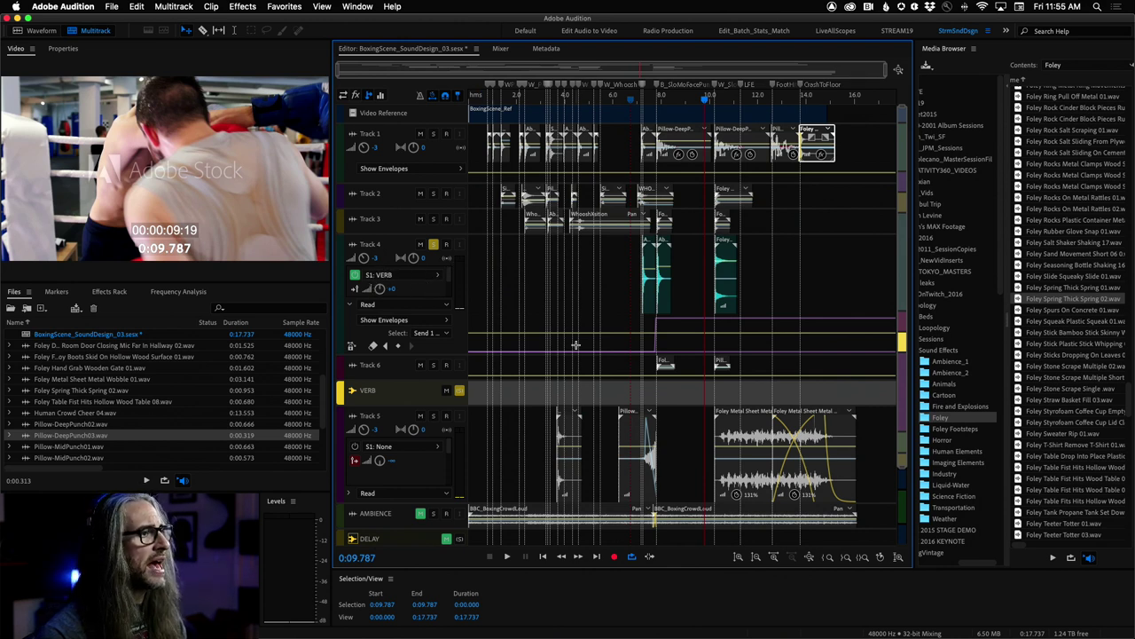
- Add a stereo bus track below VERB and name it FLANGE
left_click_drag(594, 95, 761, 106)
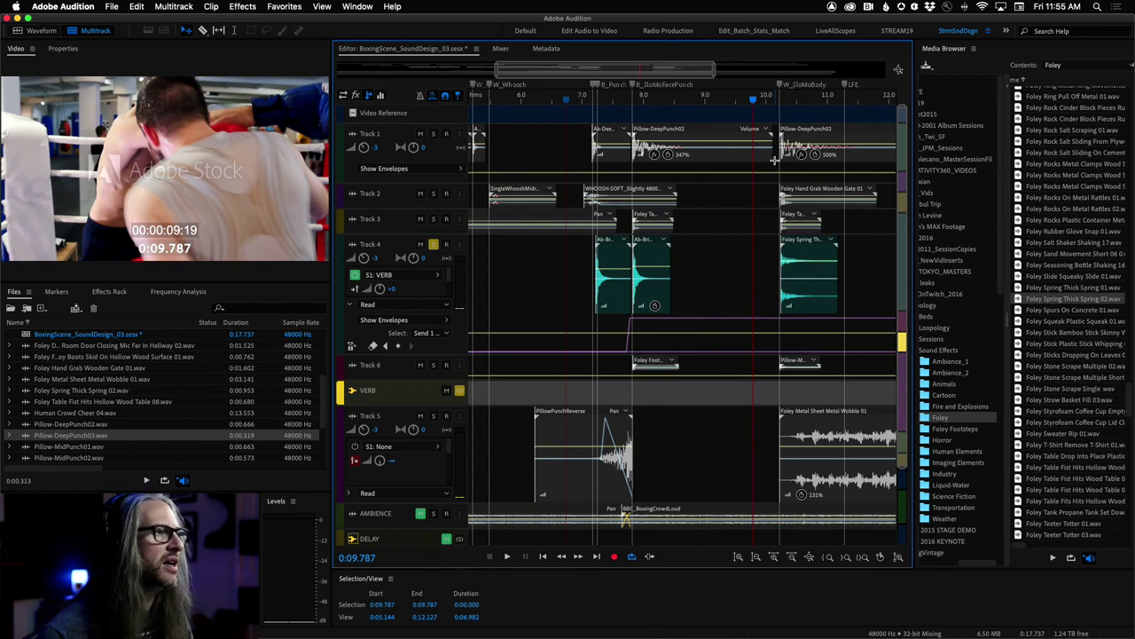
left_click(235, 6)
mouse_move(174, 7)
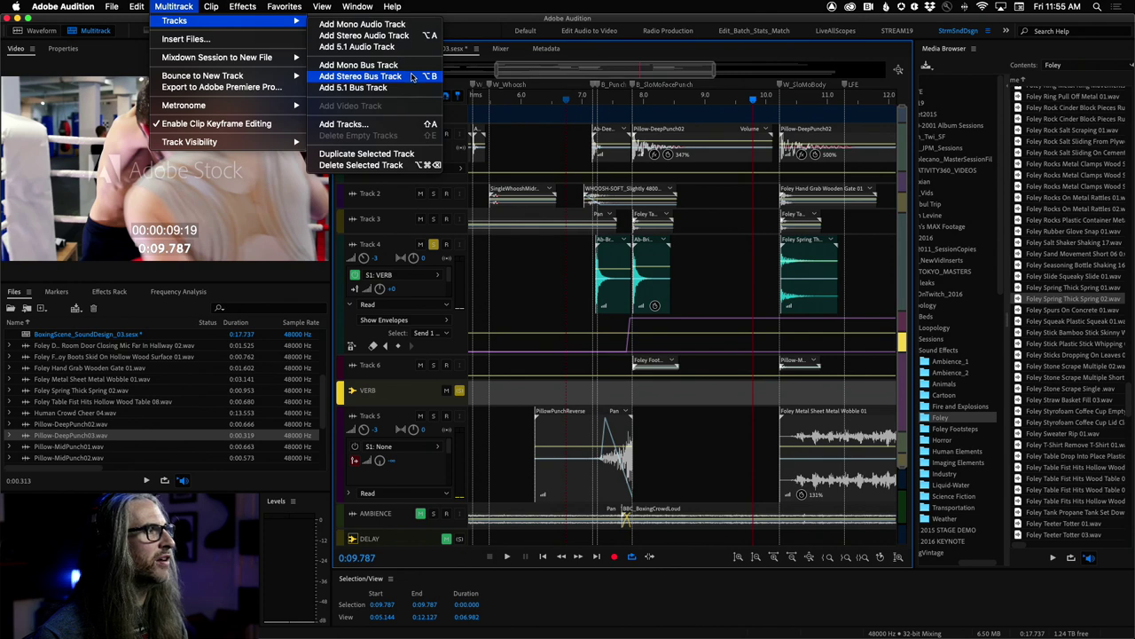
left_click(414, 78)
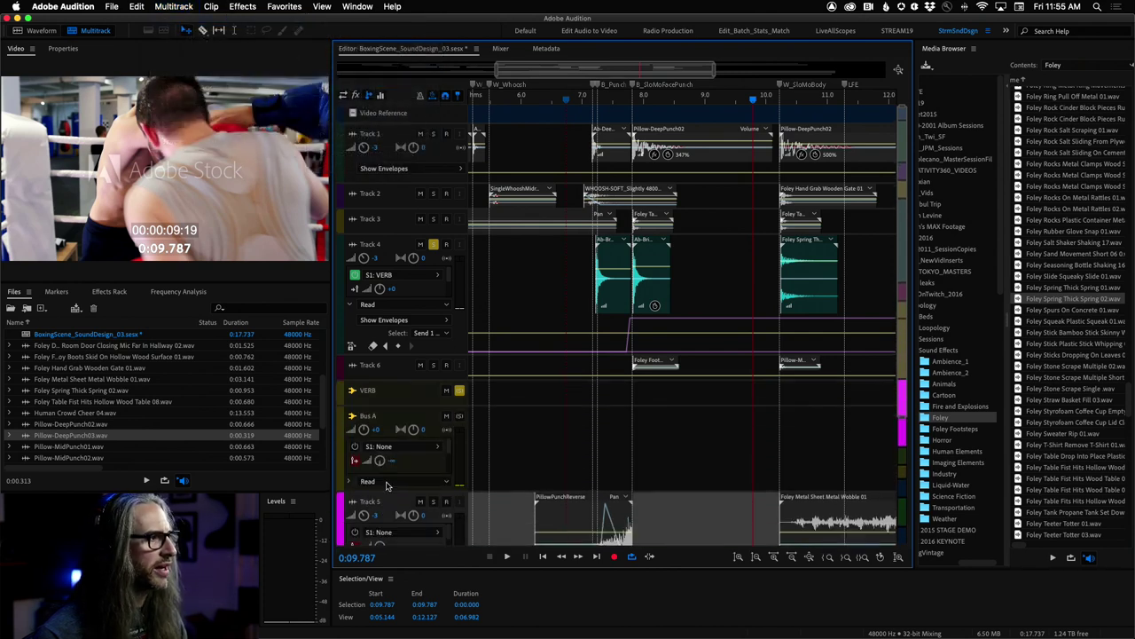
left_click(371, 417)
type("FLANGE")
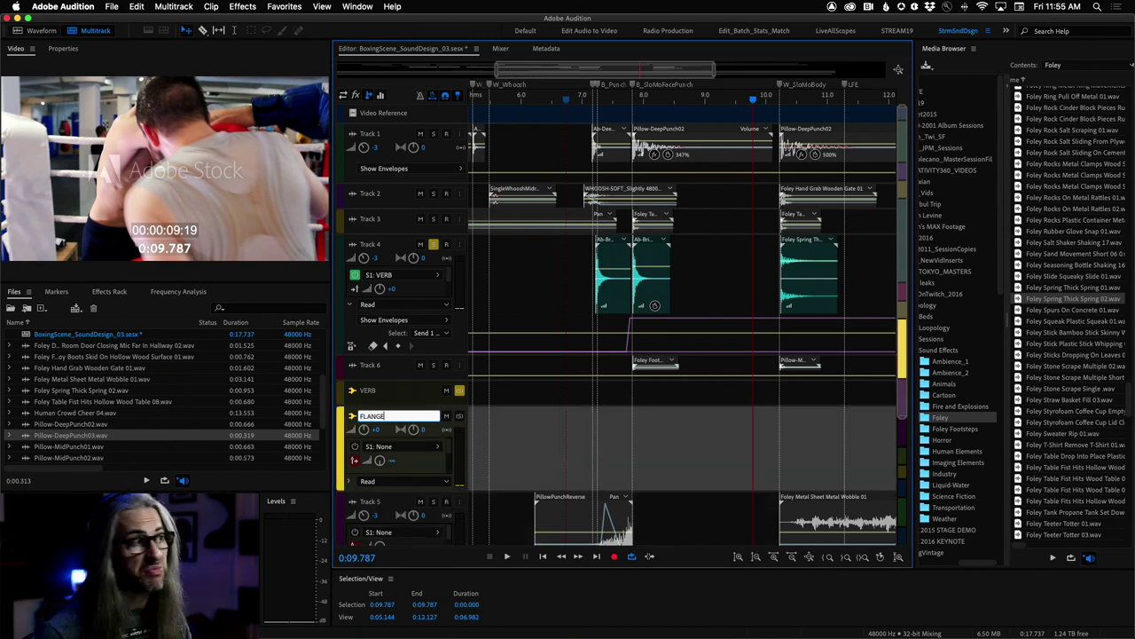
key("Return")
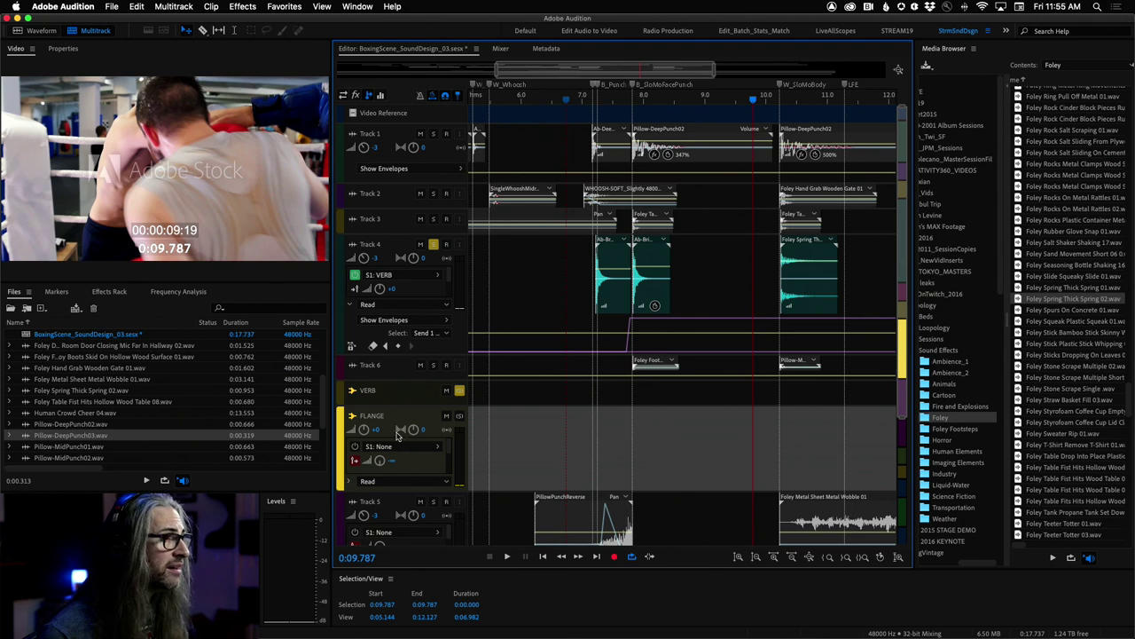
- Show the tracks' effect slots and look up the Flanger among the Modulation effects for the FLANGE bus's first slot
left_click(434, 448)
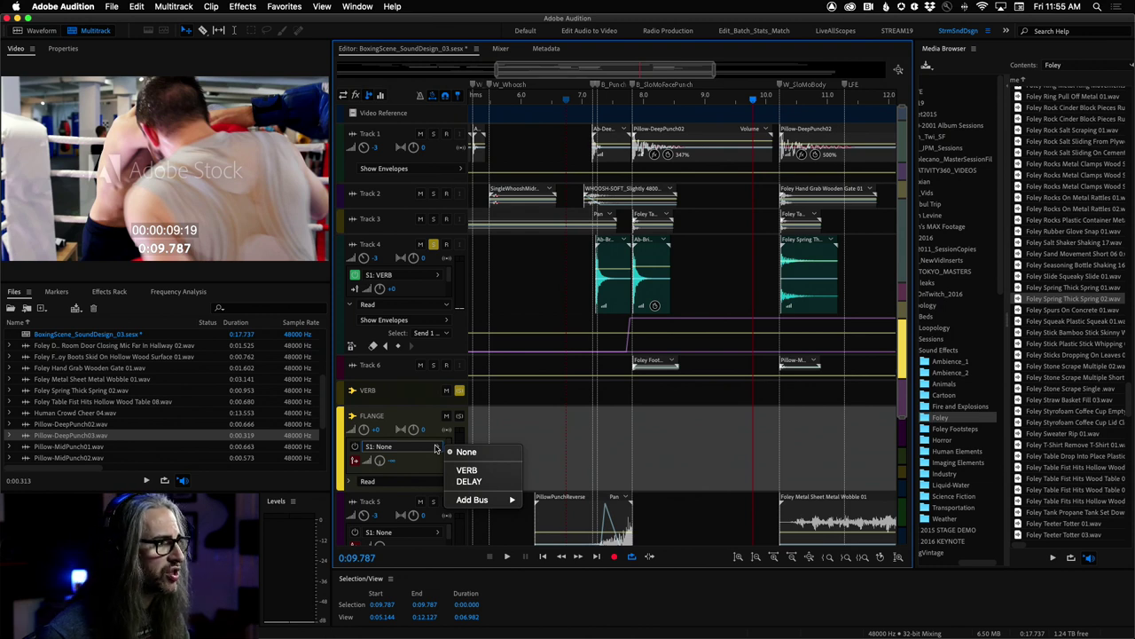
key("Escape")
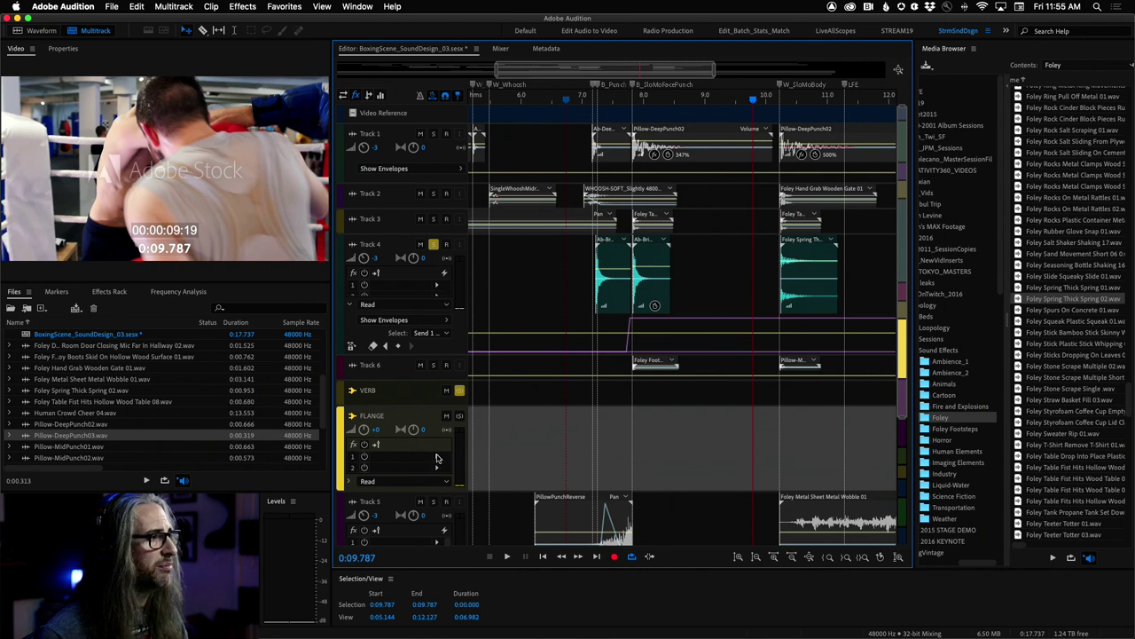
left_click(436, 458)
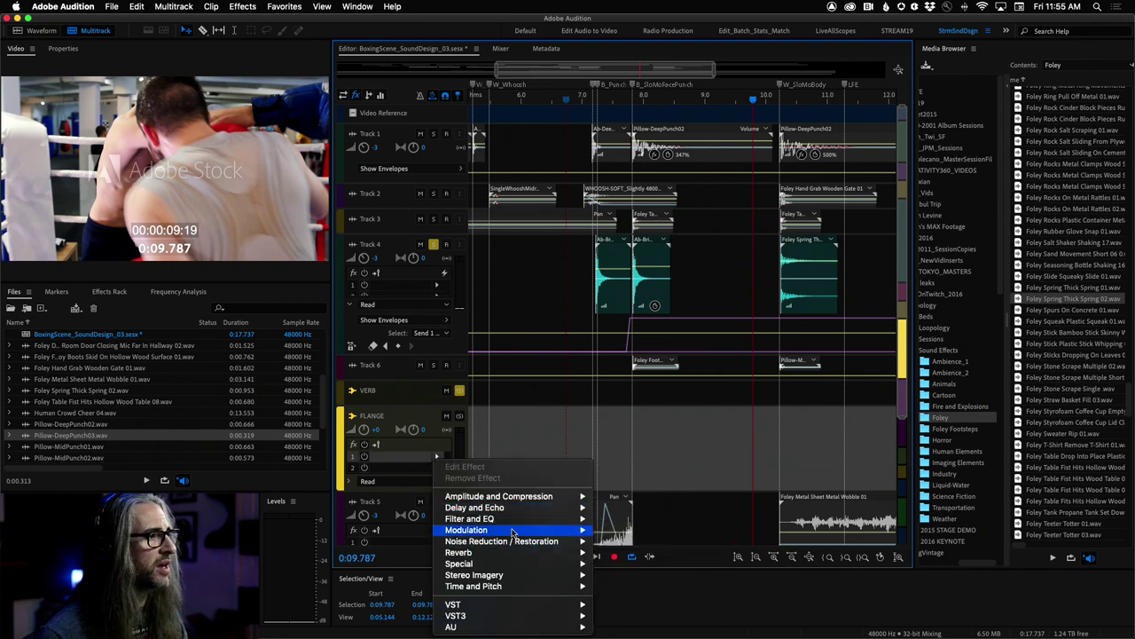
mouse_move(512, 533)
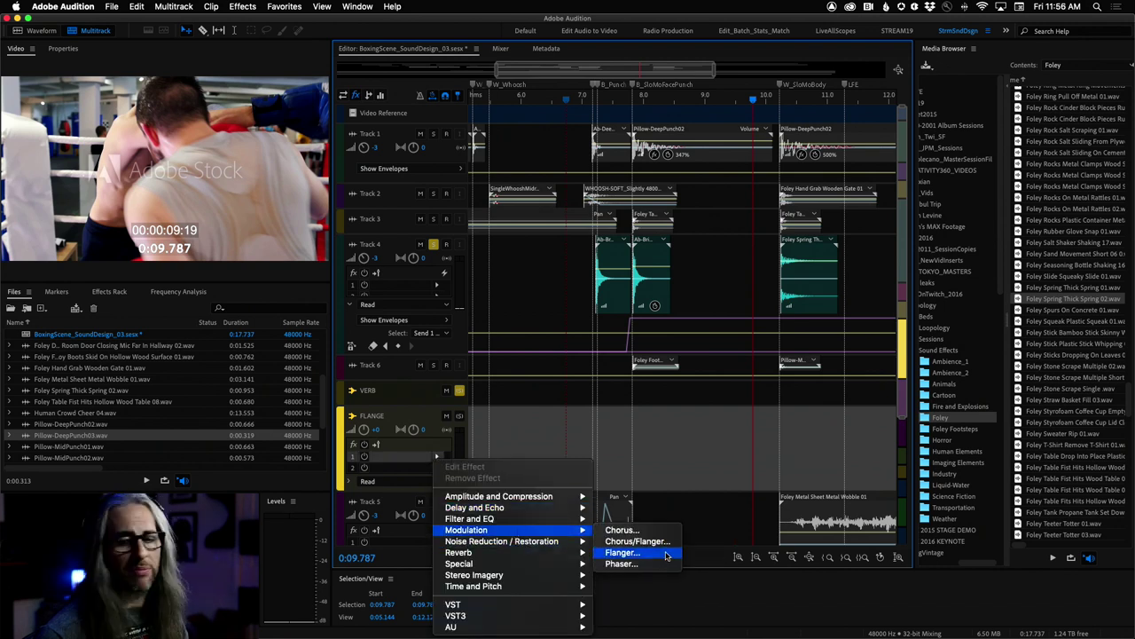
left_click(417, 412)
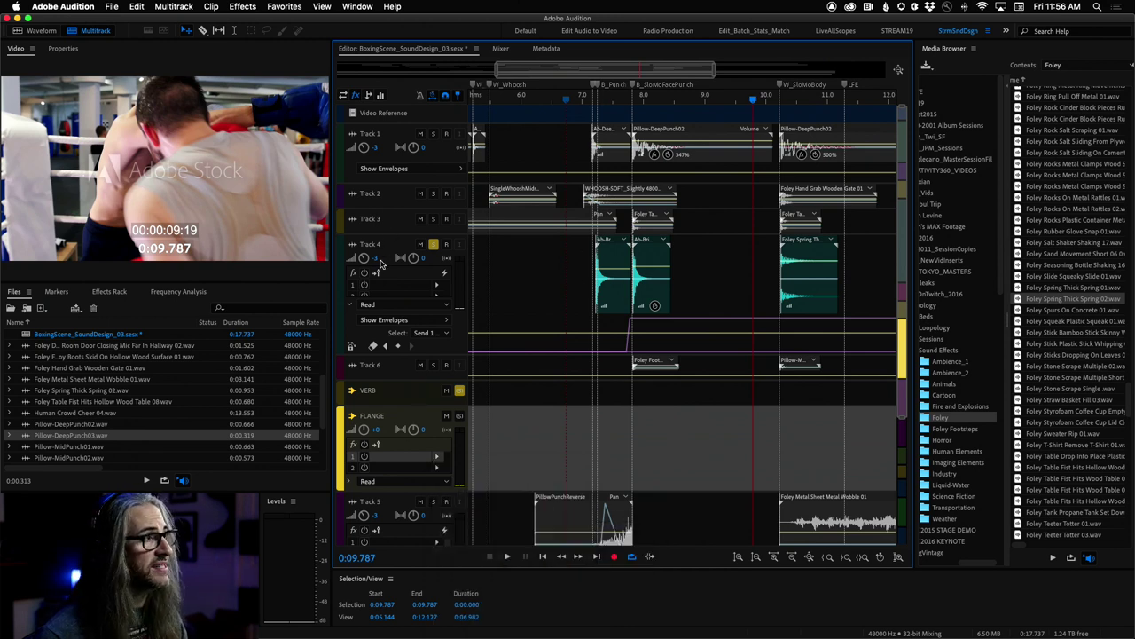
- Show the tracks' sends and look up which buses Track 4's second send can feed
left_click(369, 96)
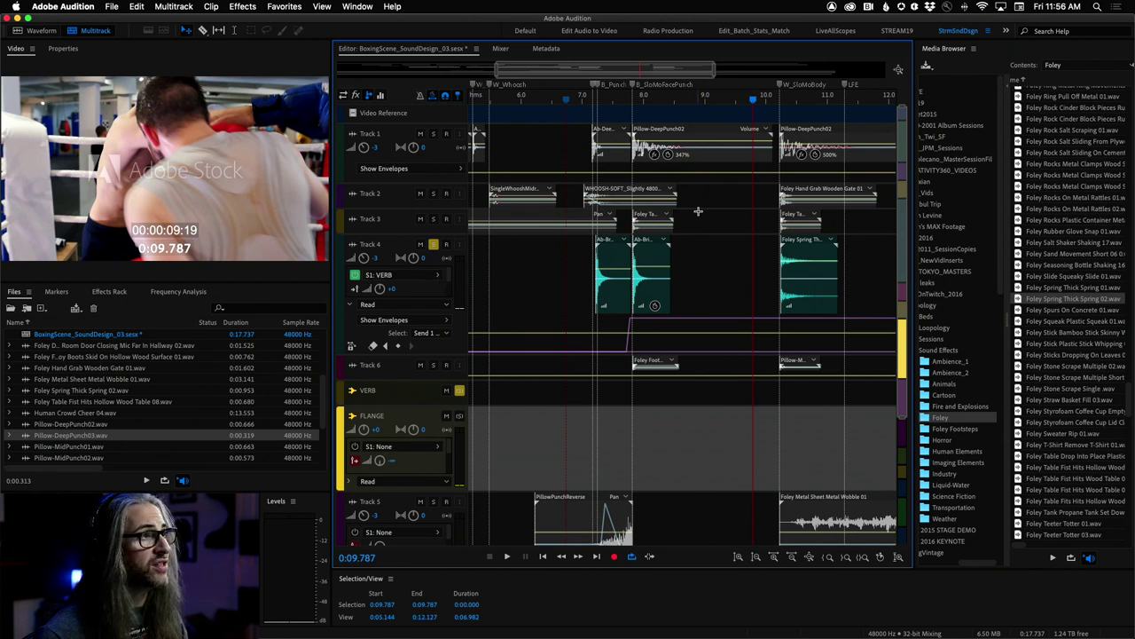
left_click(449, 279)
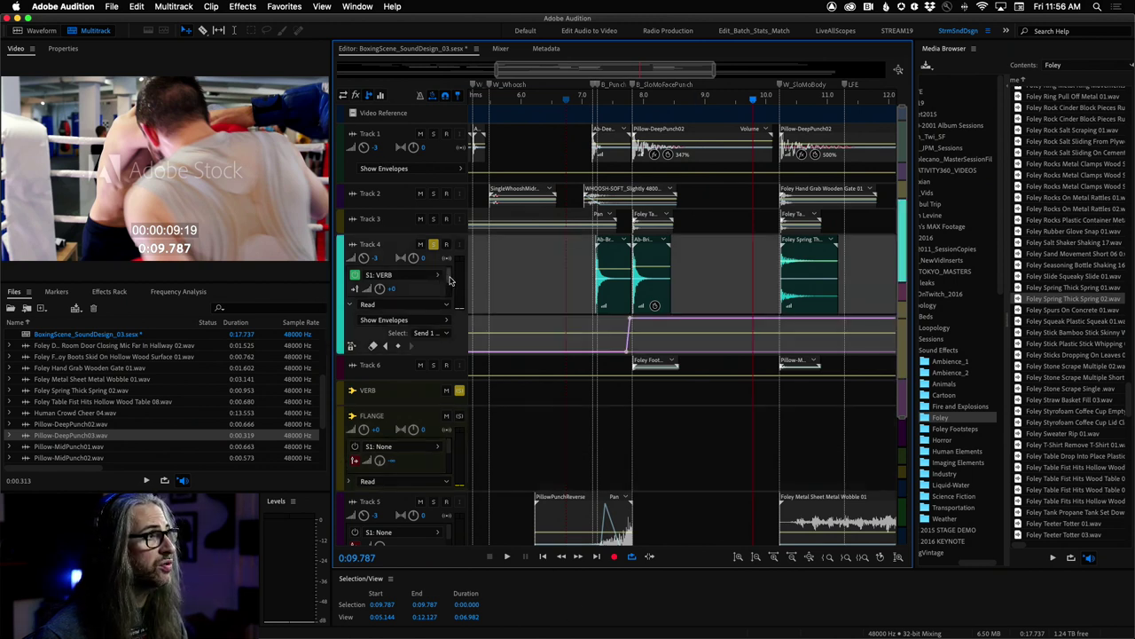
left_click(435, 277)
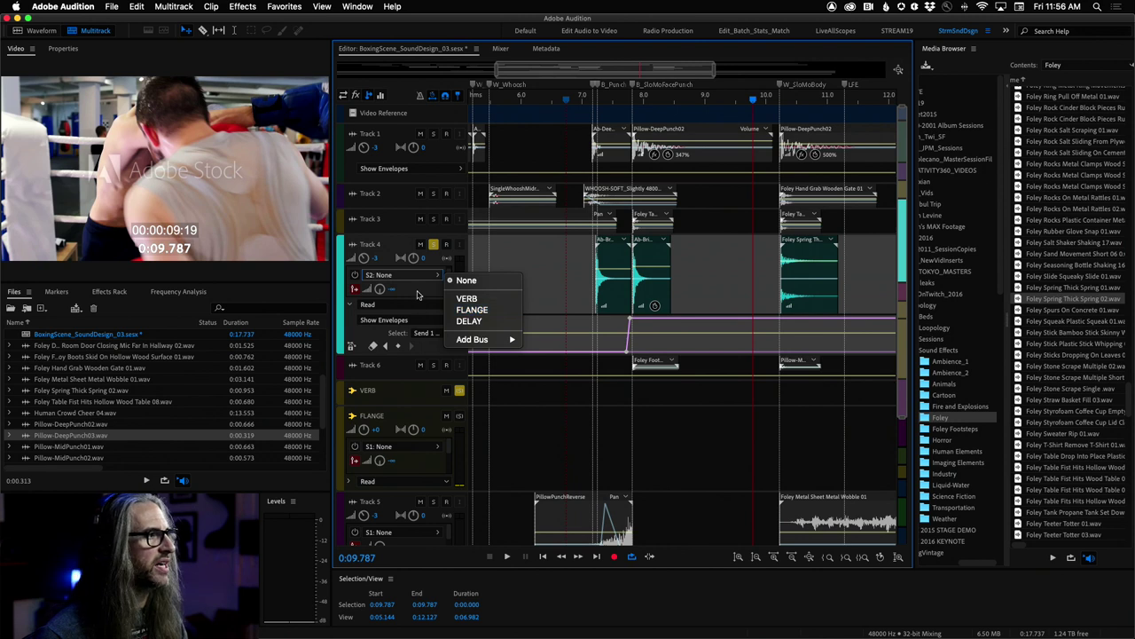
left_click(421, 295)
left_click(442, 278)
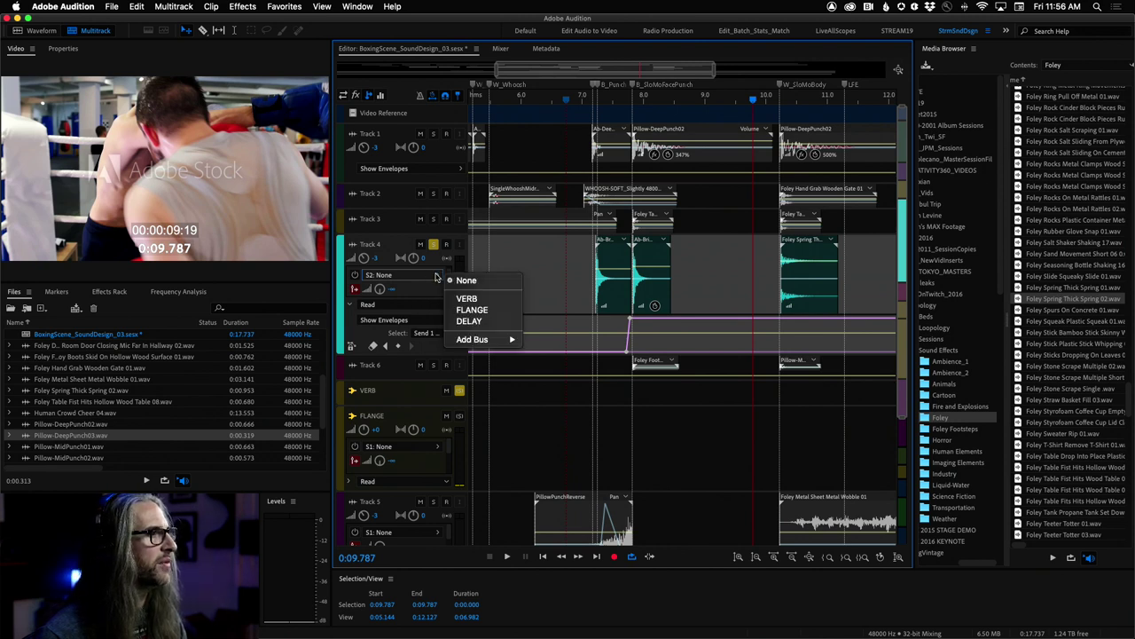
left_click(446, 281)
scroll(448, 281, "up", 1)
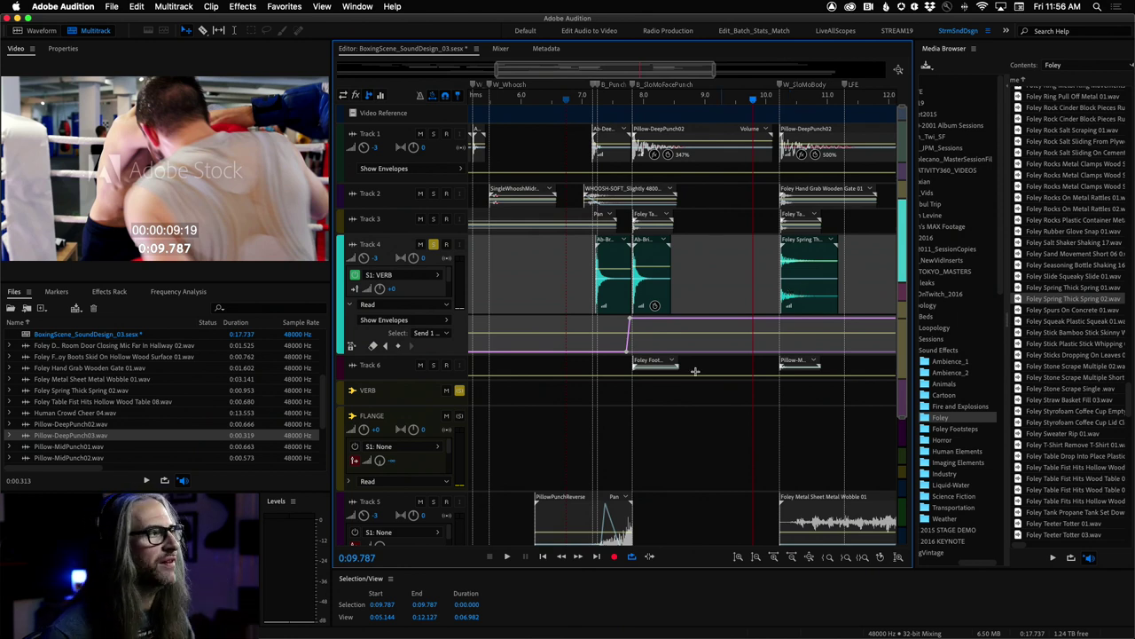
- Play the soloed Track 4 from 7.122 s through the punch and slow-motion face punch, pausing between the two hits
left_click(589, 99)
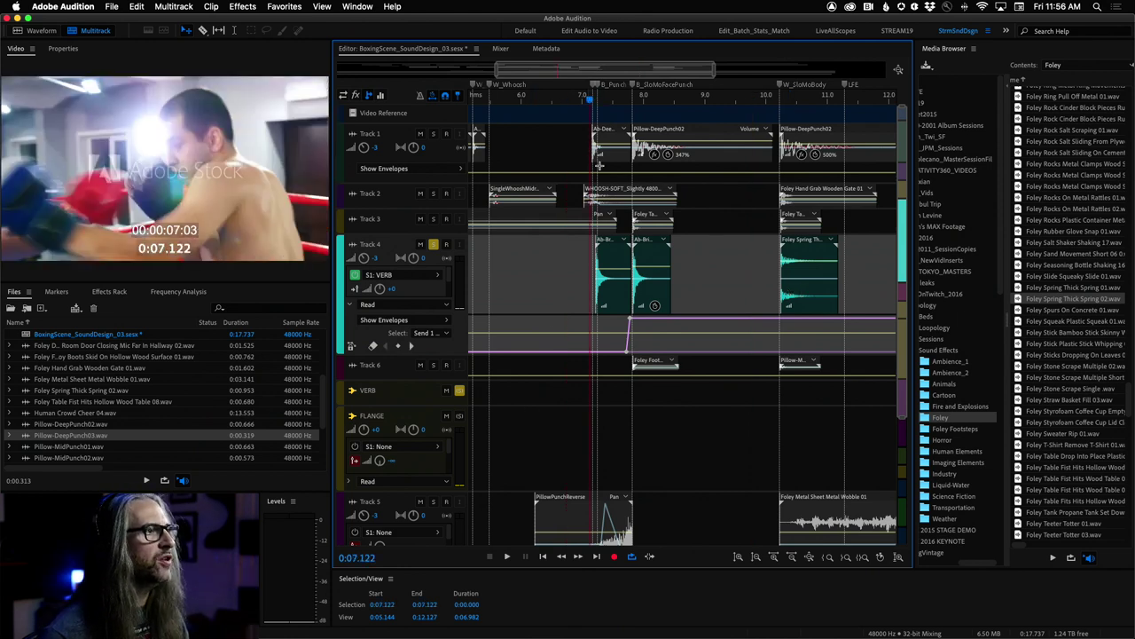
key("space")
key("space")
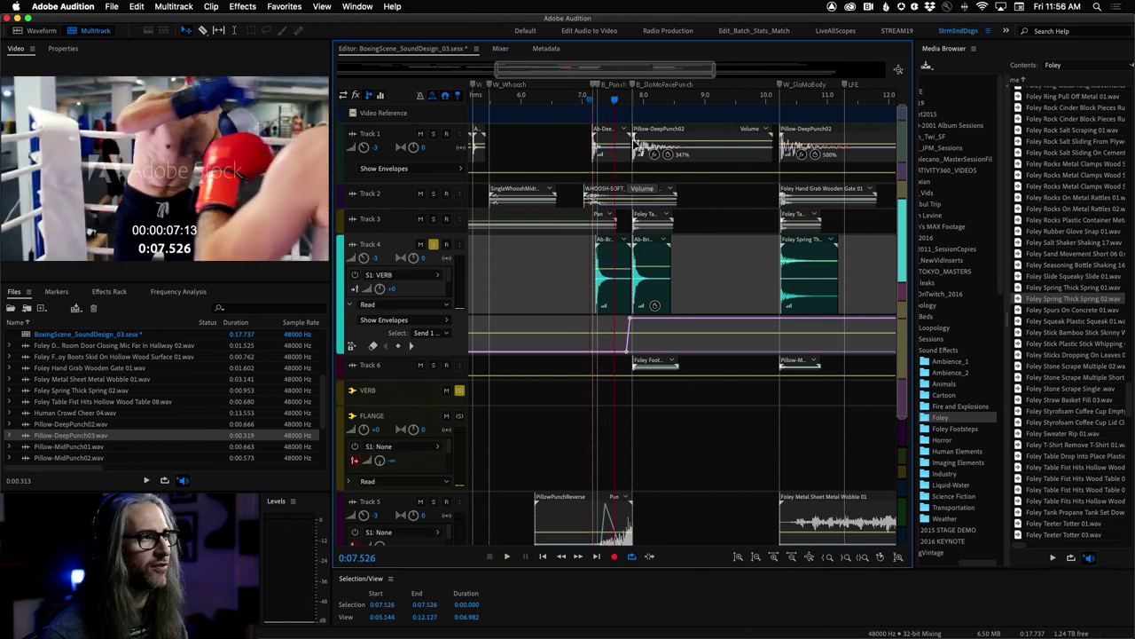
key("space")
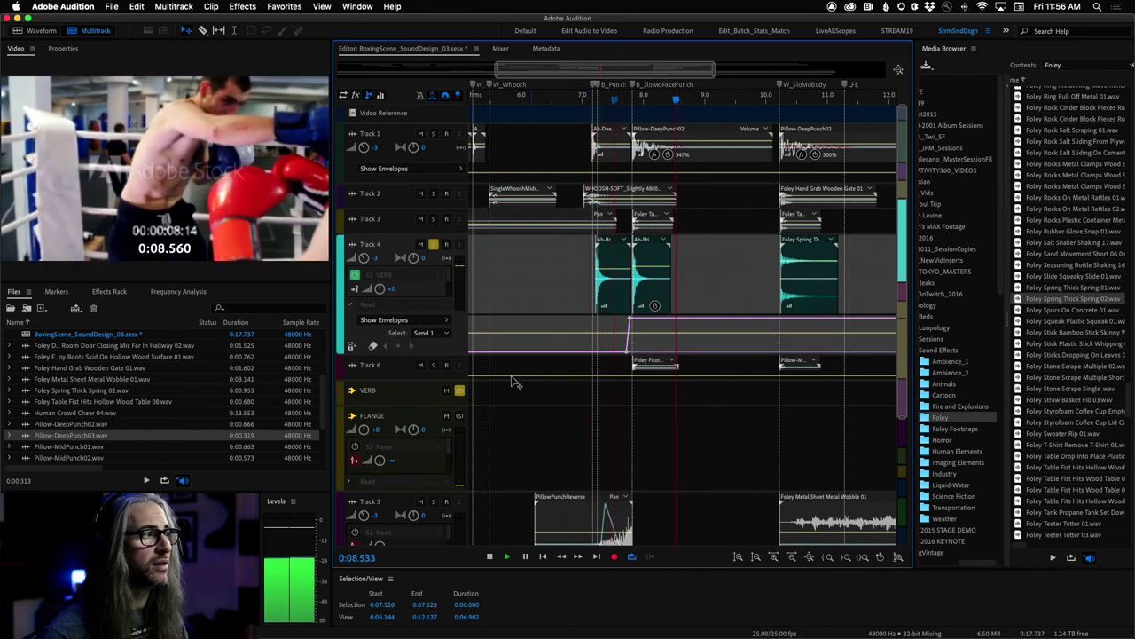
key("space")
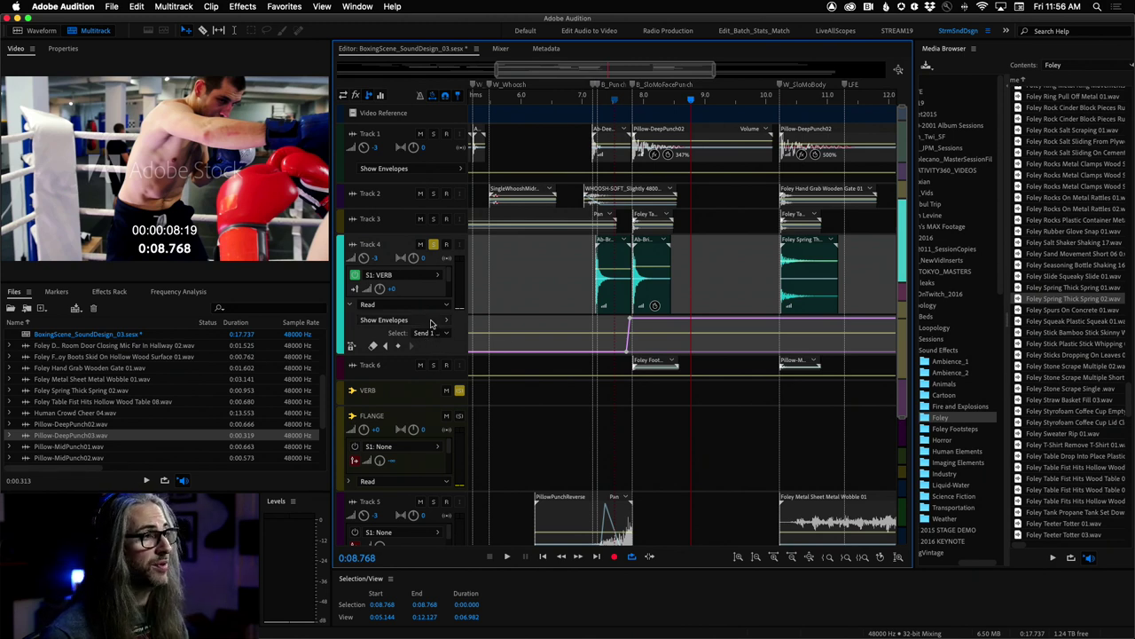
- Enlarge Track 4 and look up its automation modes, keeping Read and the automation lane shown
left_click_drag(444, 355, 450, 440)
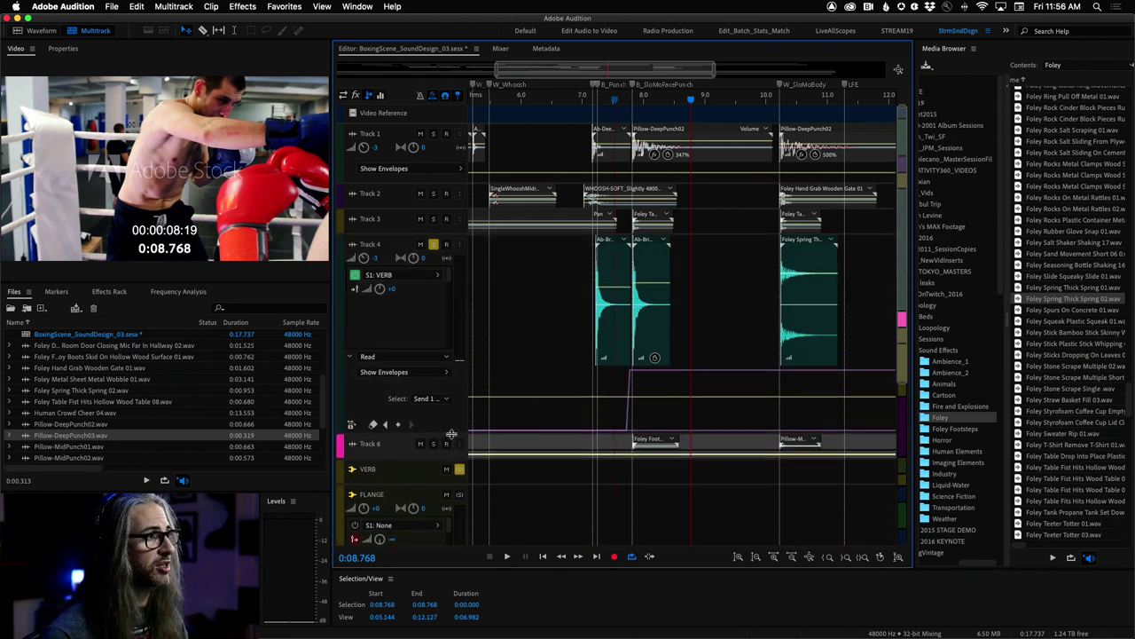
left_click(349, 353)
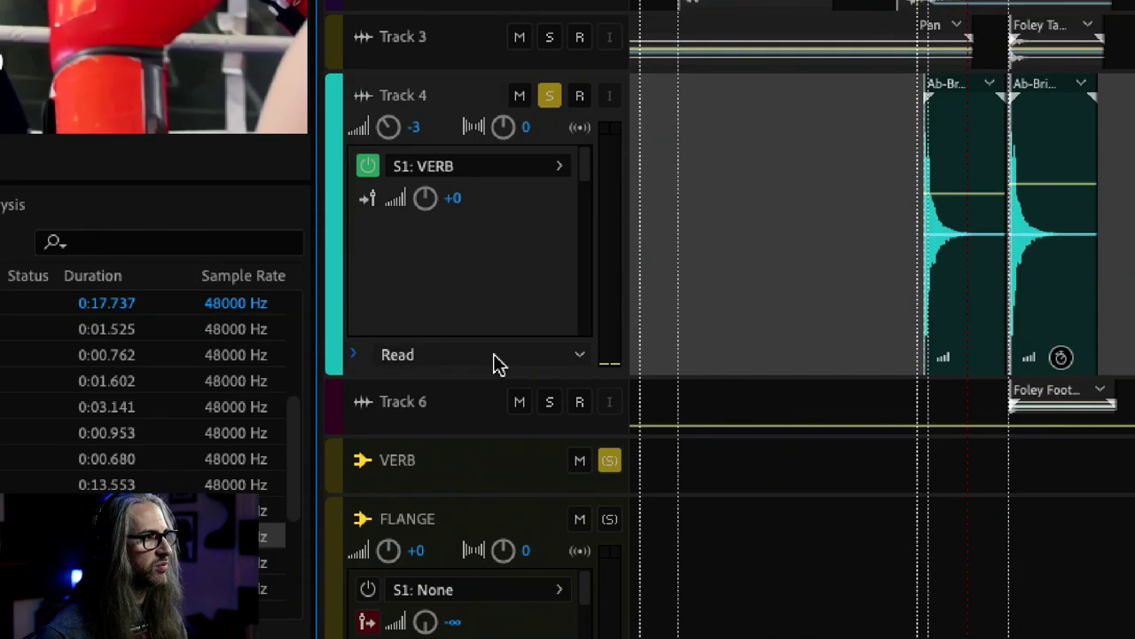
left_click(445, 358)
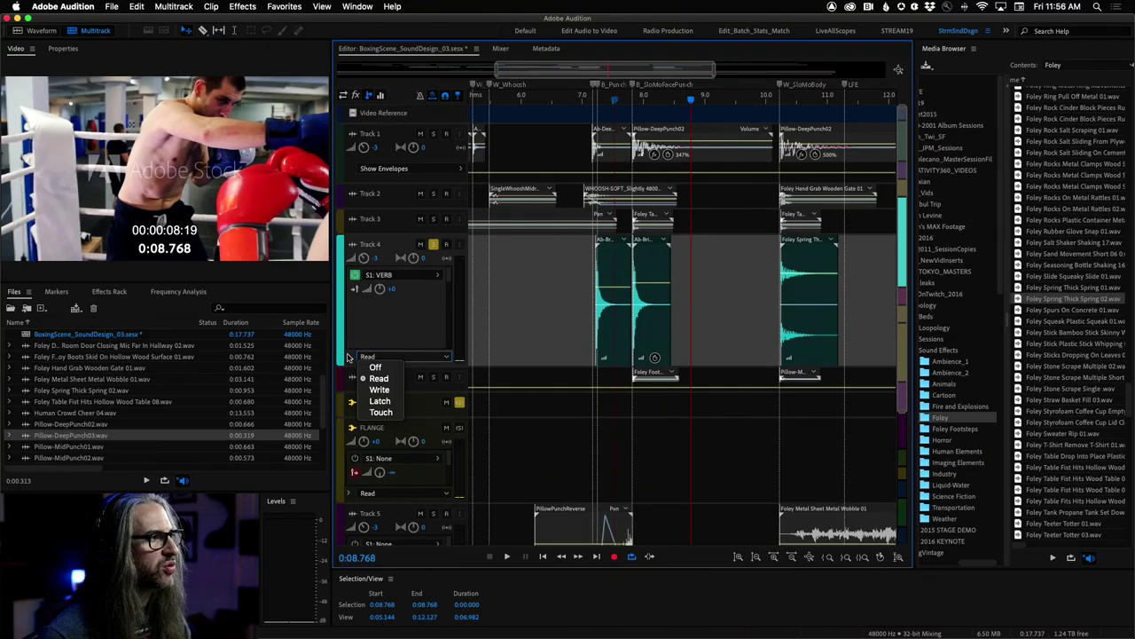
left_click(378, 378)
left_click(351, 357)
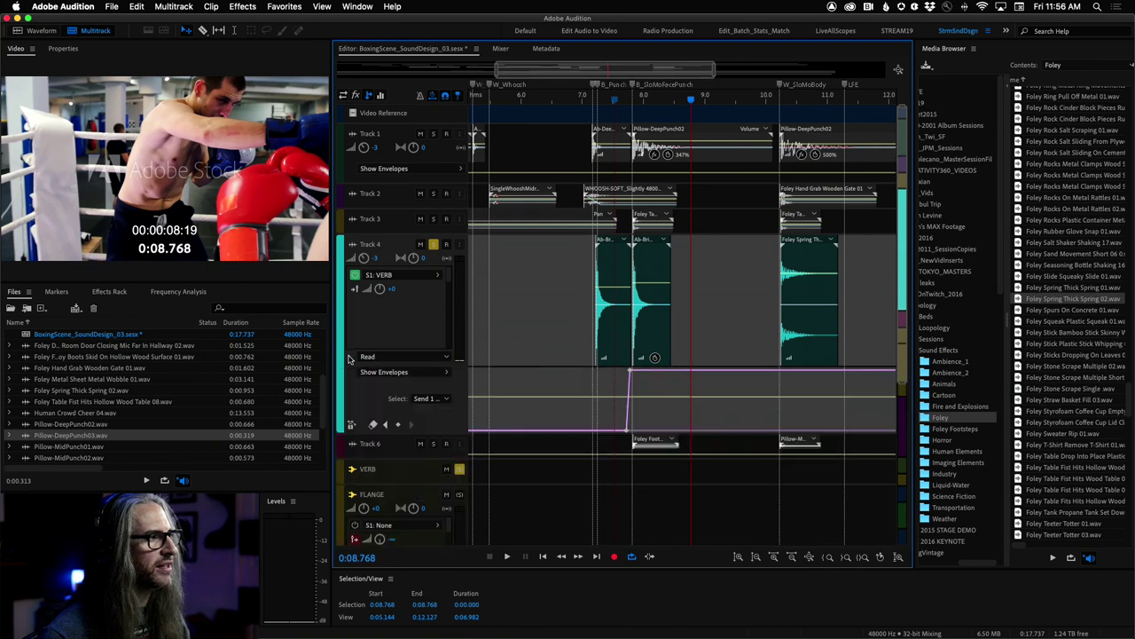
- Look up the Power On/Off envelope of Track 4's Send 1 and its entry in the automation lane's envelope selection
left_click(436, 372)
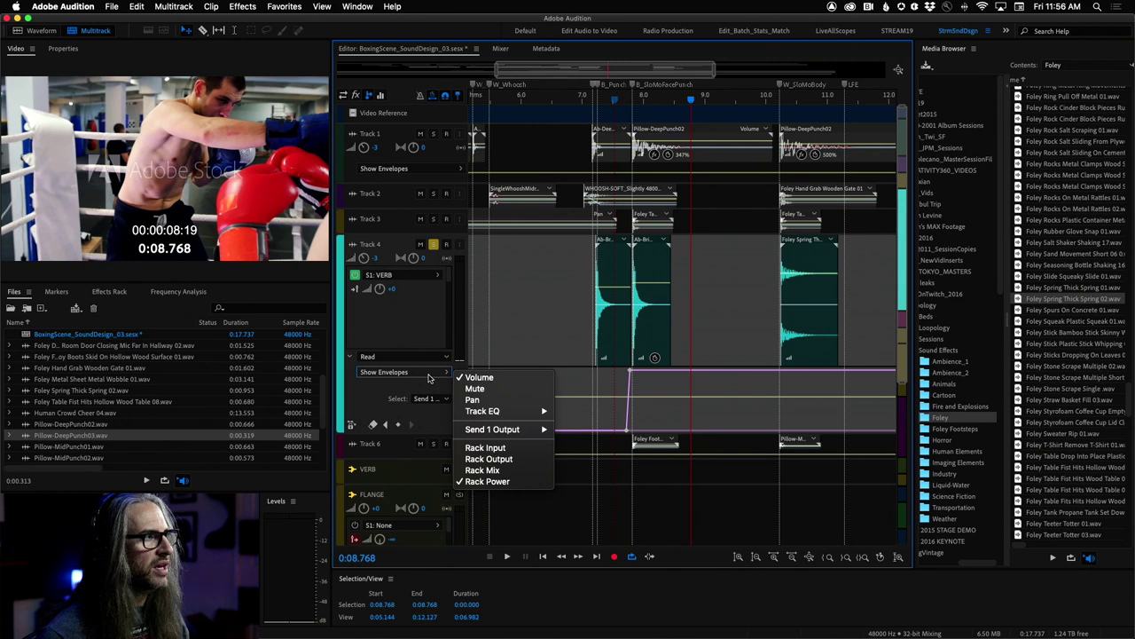
mouse_move(497, 432)
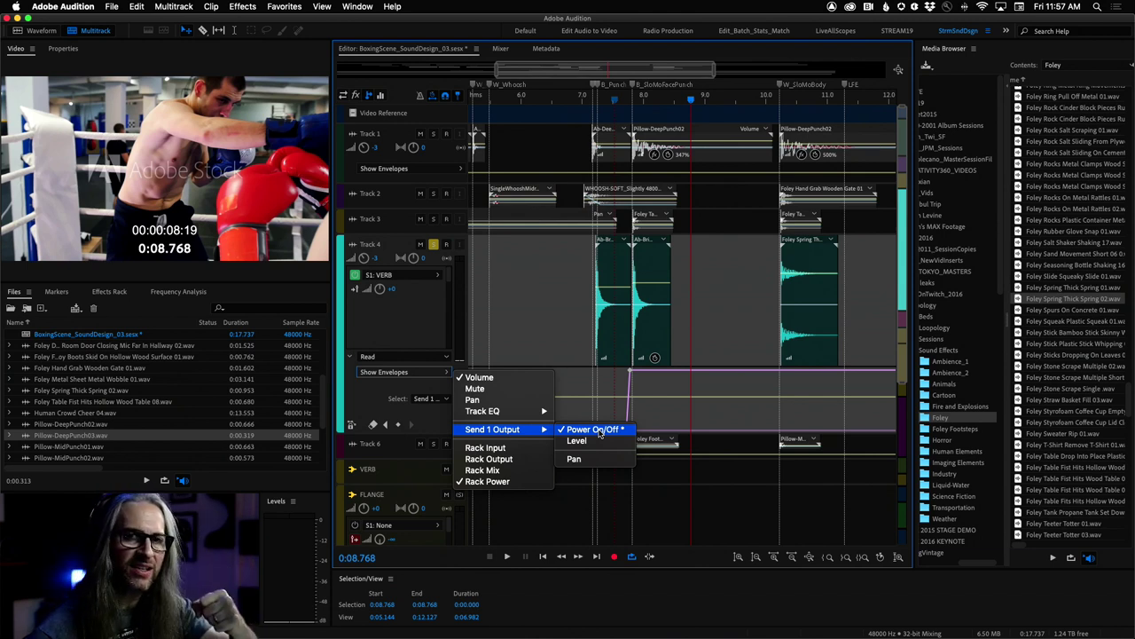
left_click(408, 352)
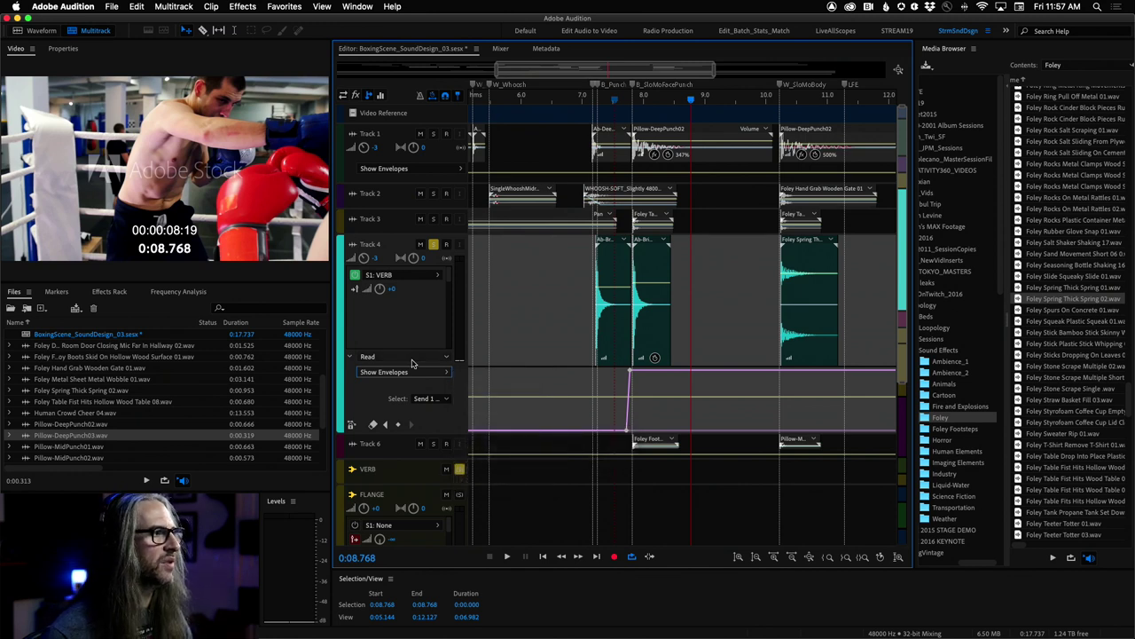
left_click(430, 398)
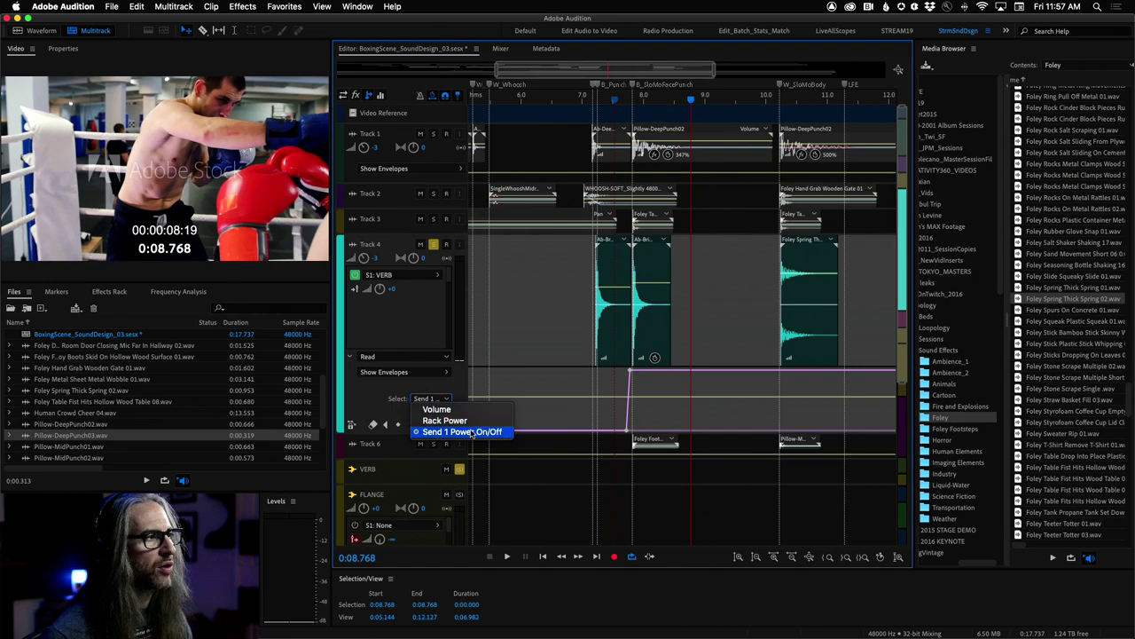
left_click(609, 442)
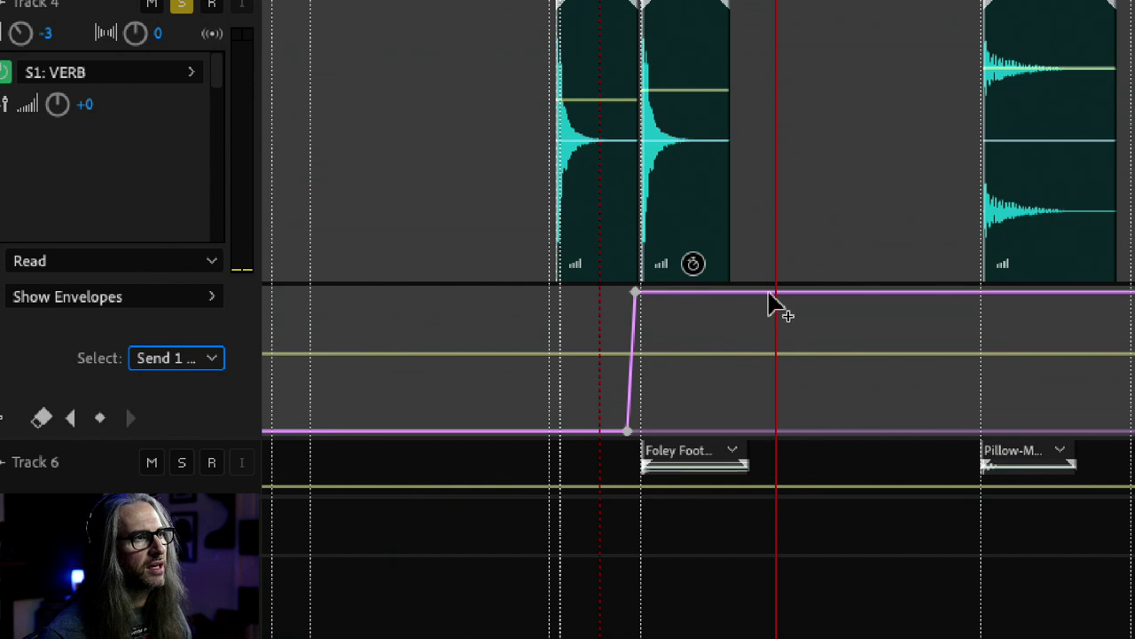
- Key Track 4's VERB send power off at about 8.8 s, after the slow-motion punch clip, and play the surrounding section
left_click_drag(774, 294, 778, 441)
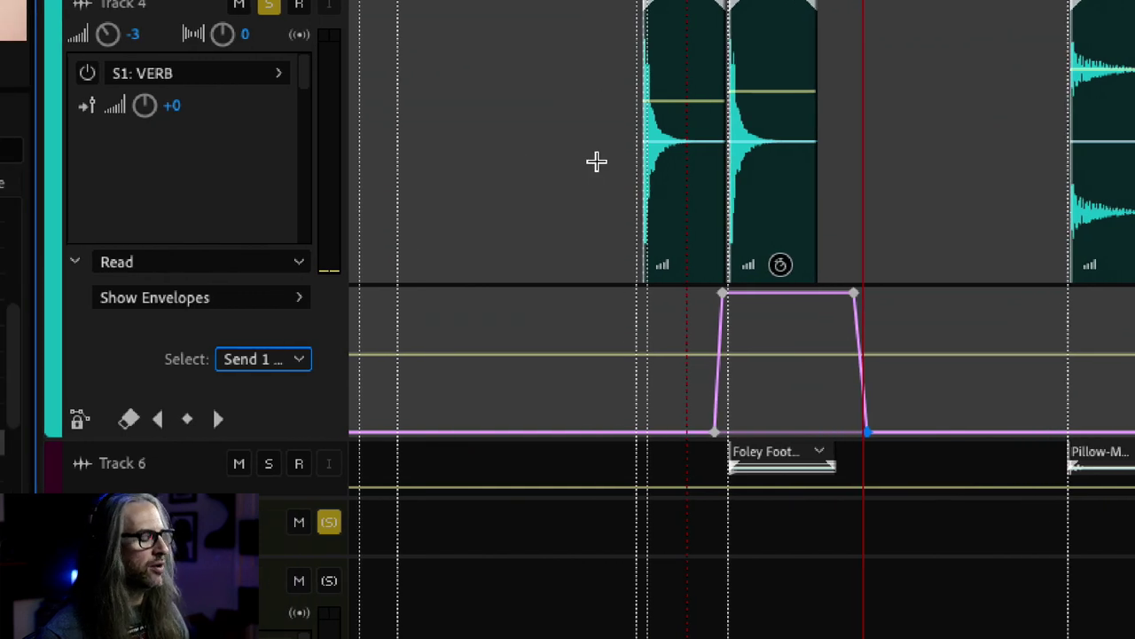
left_click(595, 158)
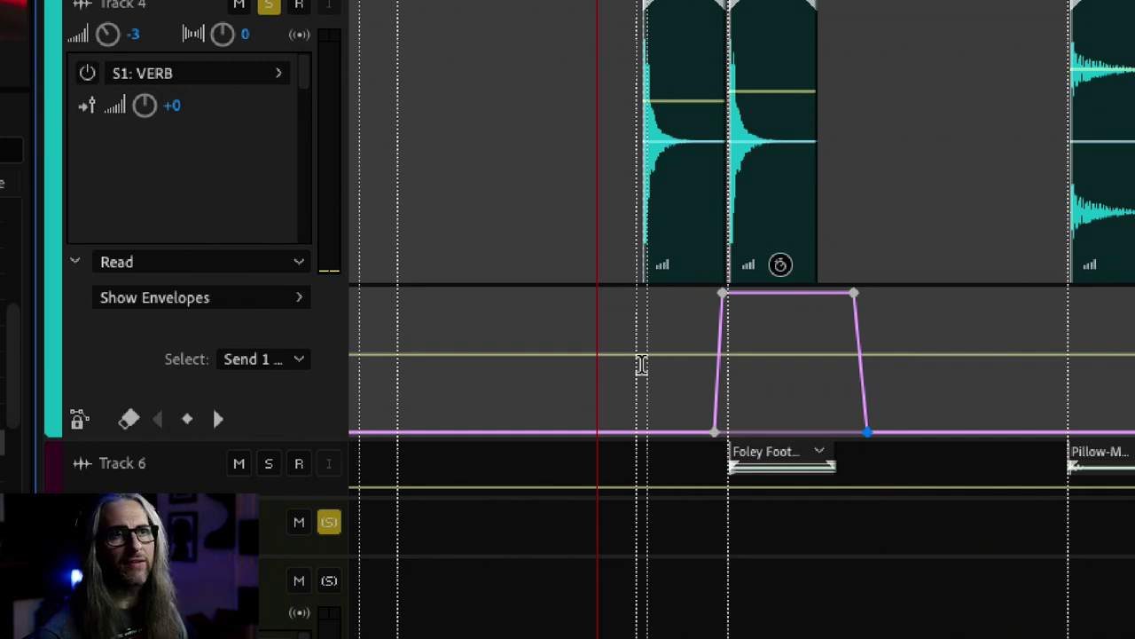
key("space")
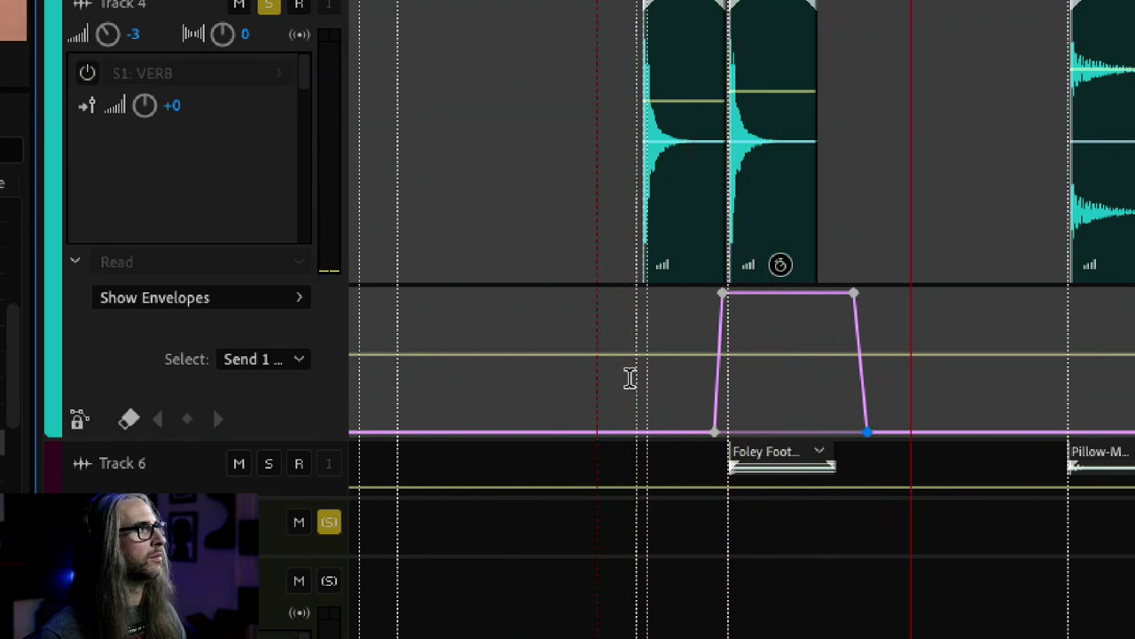
key("space")
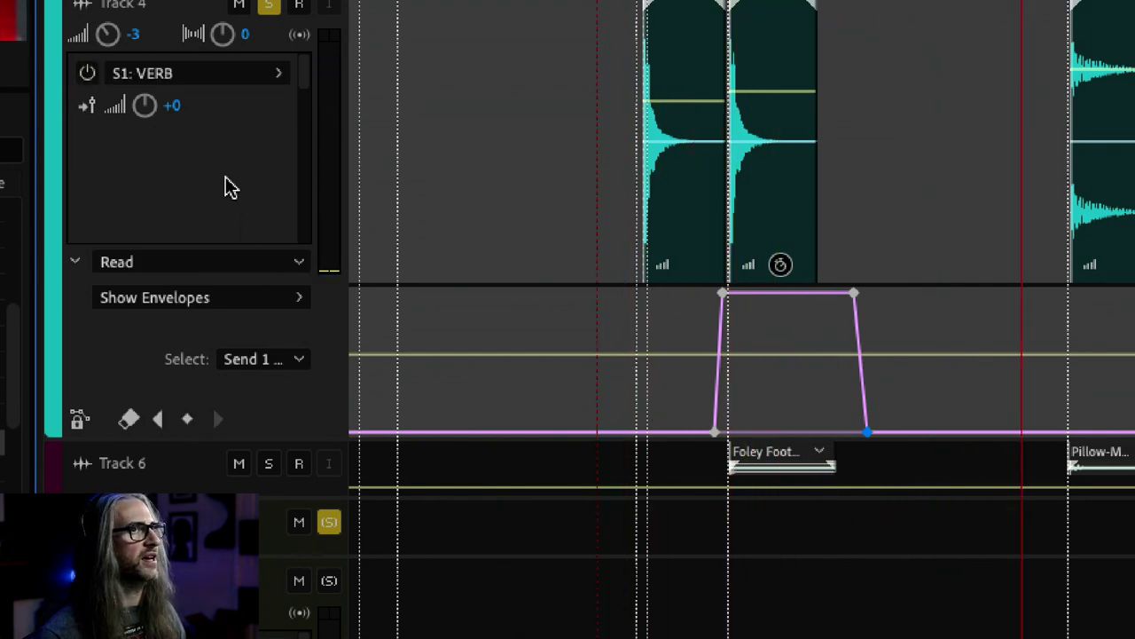
key("space")
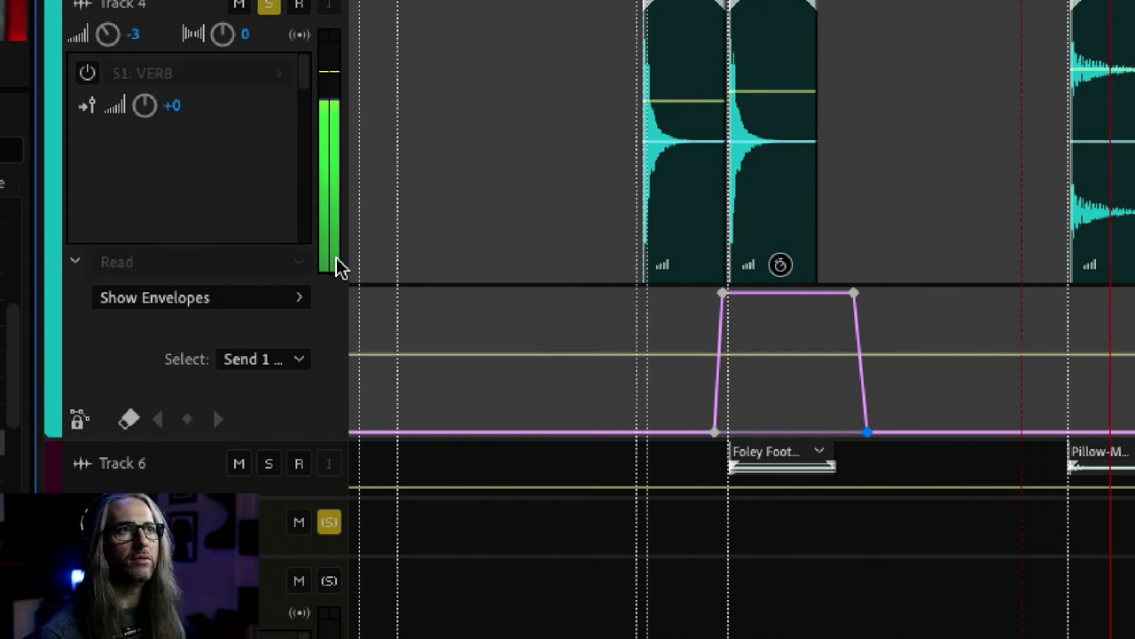
key("space")
key("space")
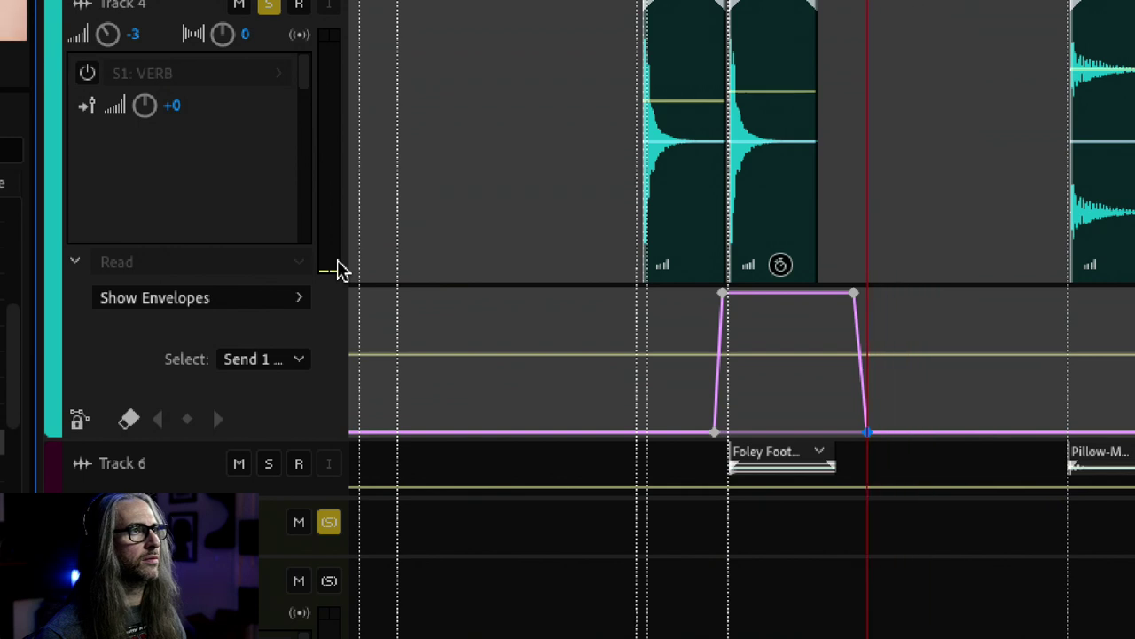
key("space")
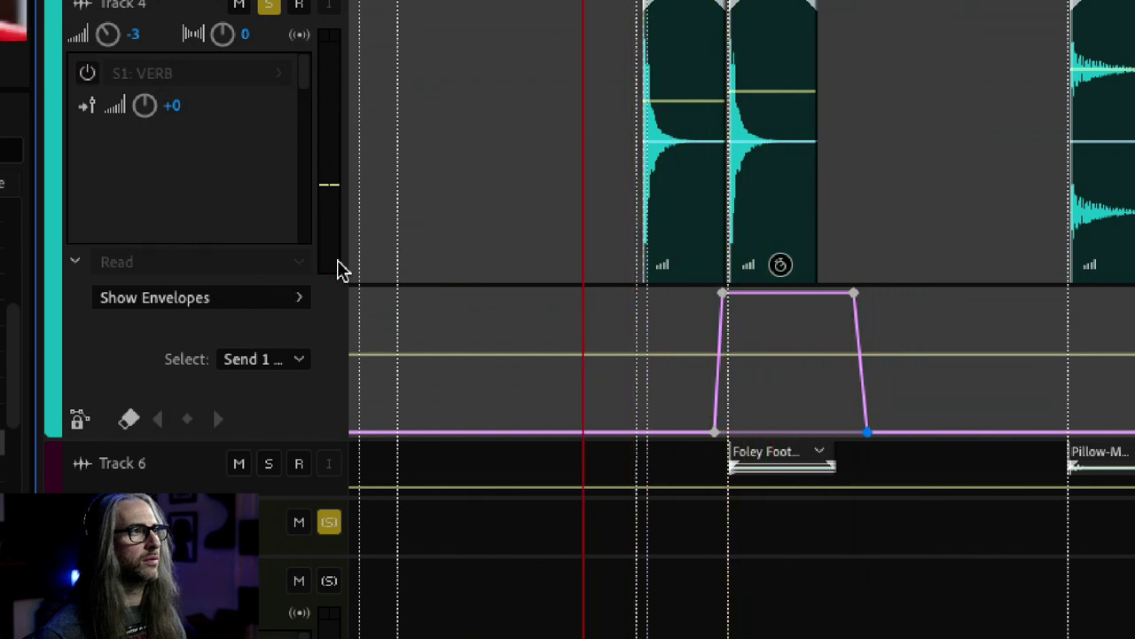
key("space")
- Remove the added send-off keyframes after the slow-motion punch and play Track 4 through the remaining hits
key("Delete")
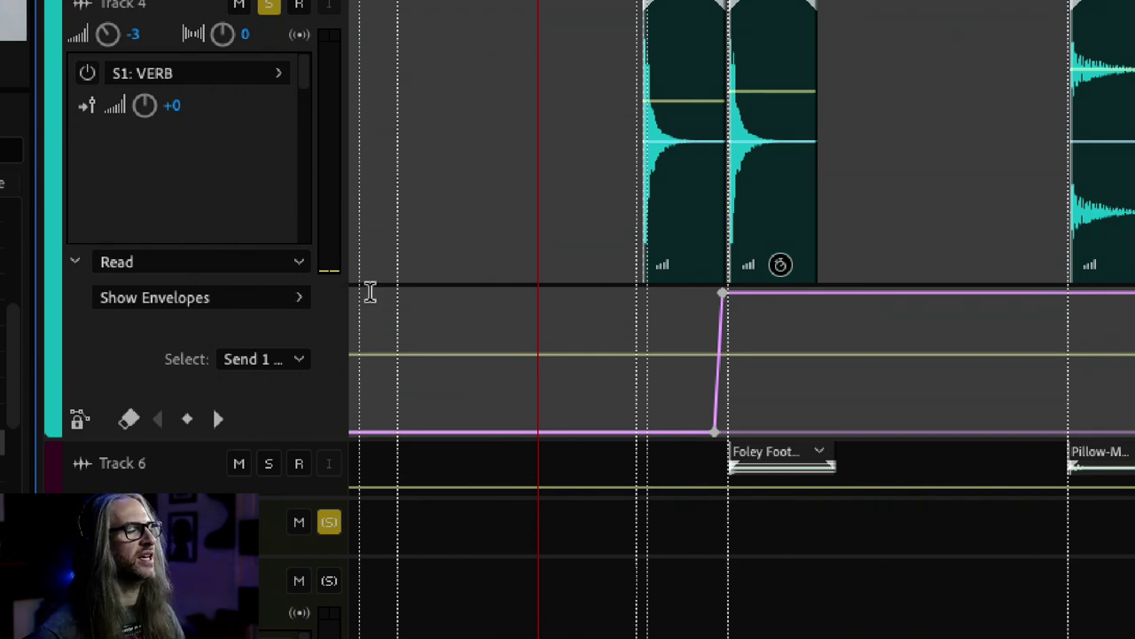
key("space")
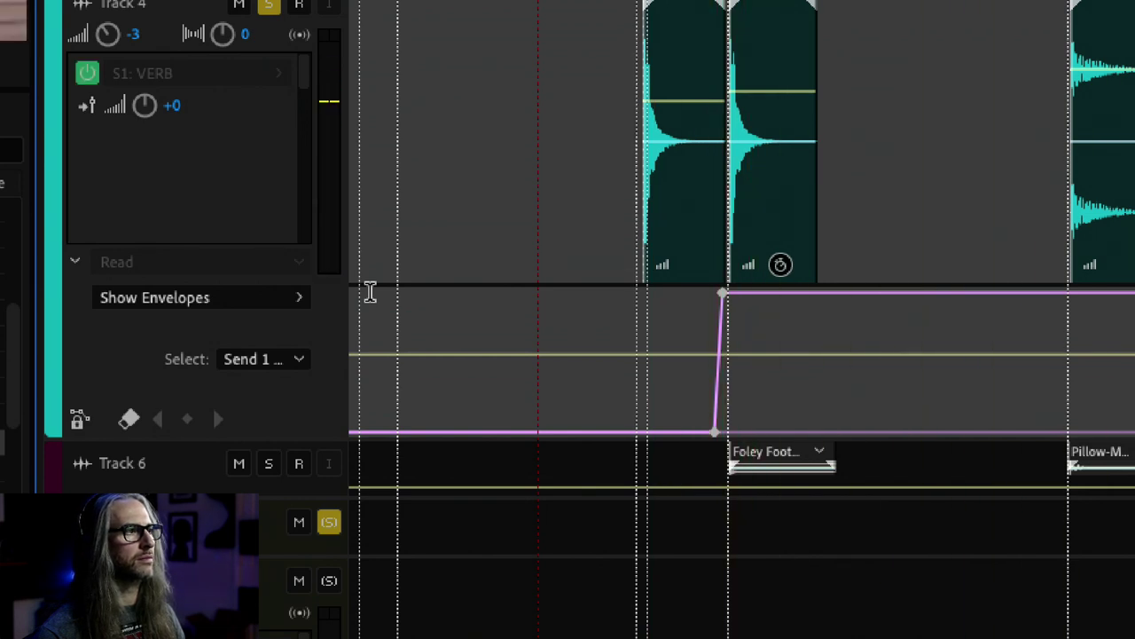
key("space")
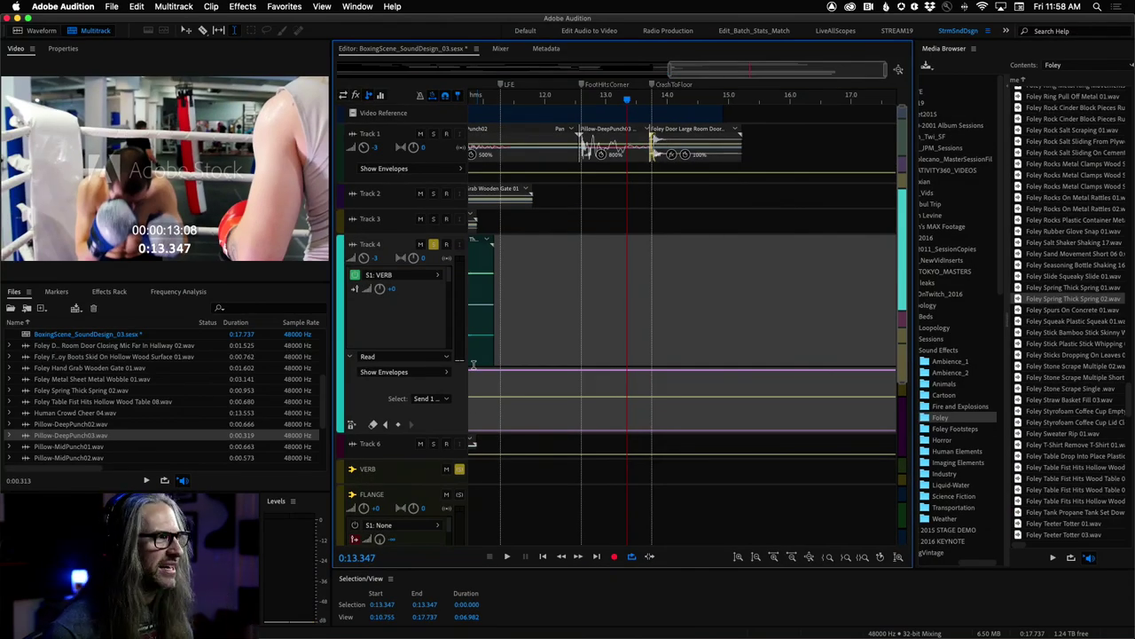
- Unsolo Track 4 and play all tracks together from 7.107 s through the slow-motion punches
left_click_drag(671, 70, 457, 78)
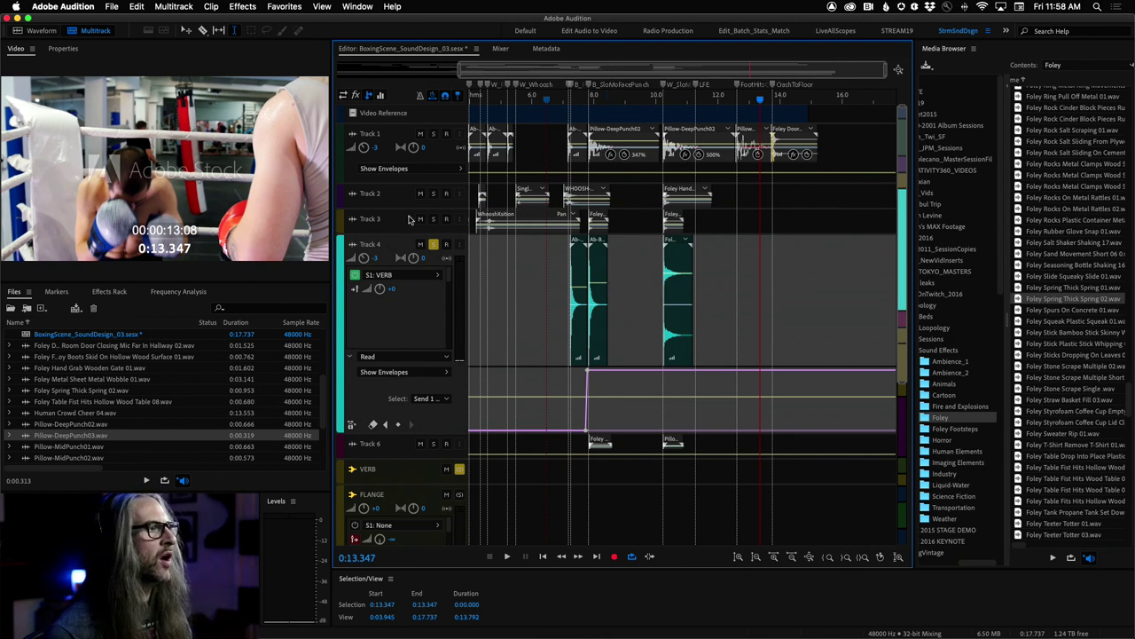
left_click(433, 245)
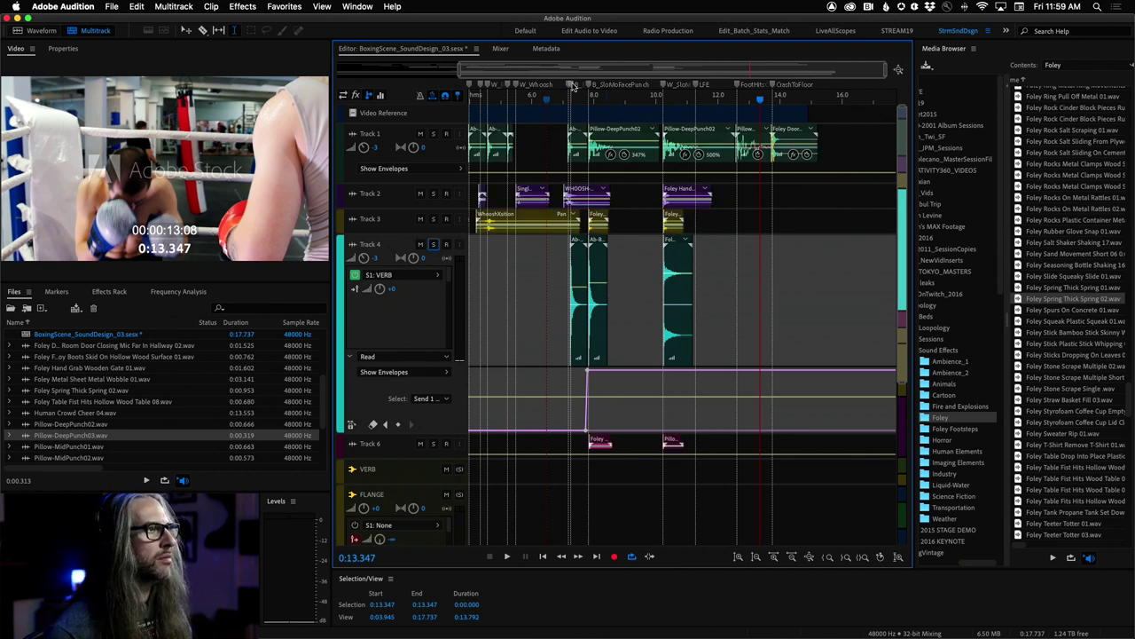
left_click(567, 101)
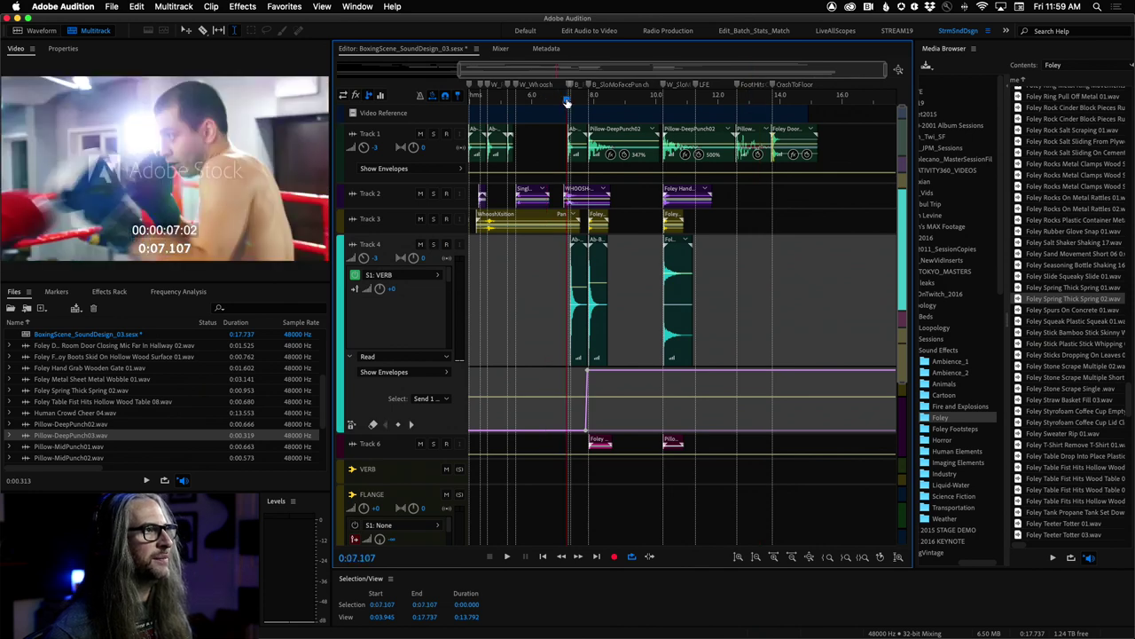
key("space")
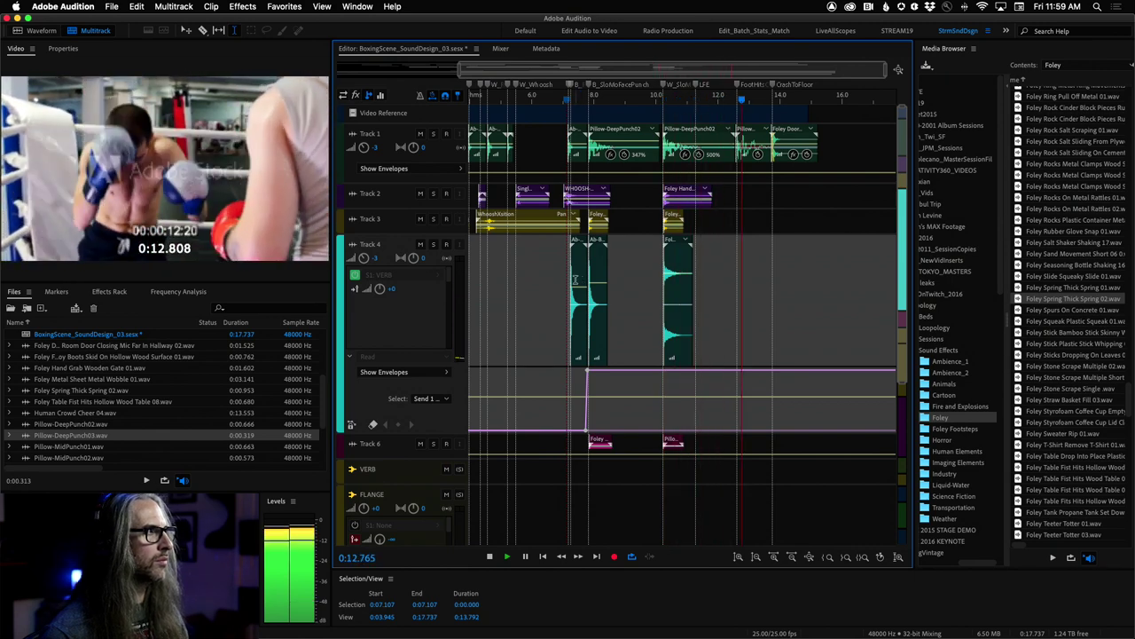
key("space")
- Replay the foot-hits-corner moment with all tracks, starting from about 12.3 to 12.4 s
left_click(731, 98)
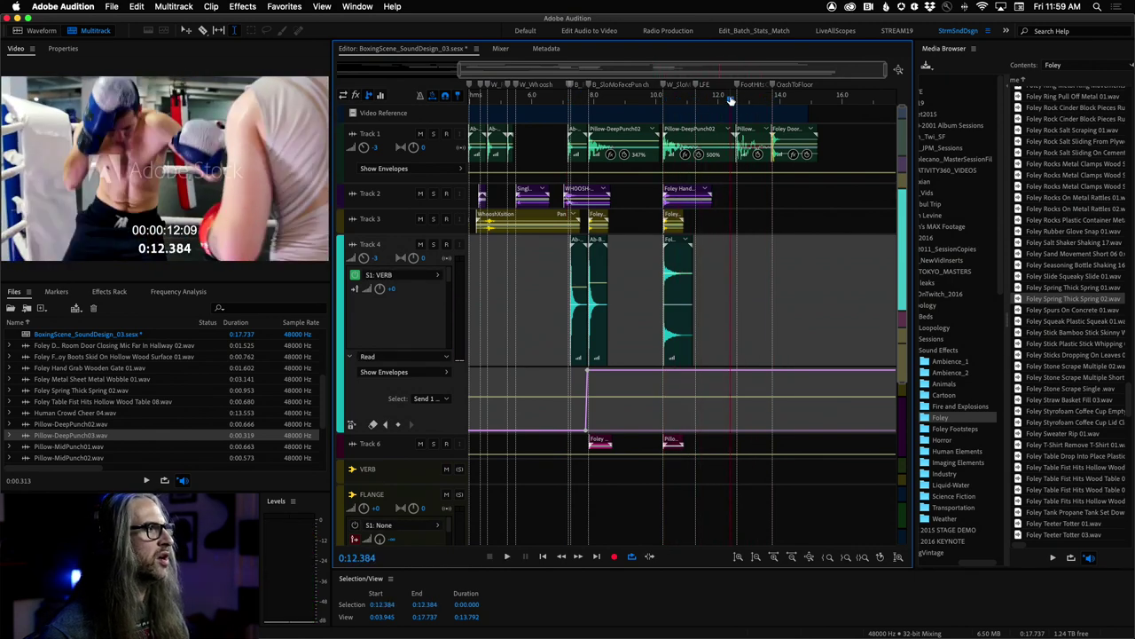
key("space")
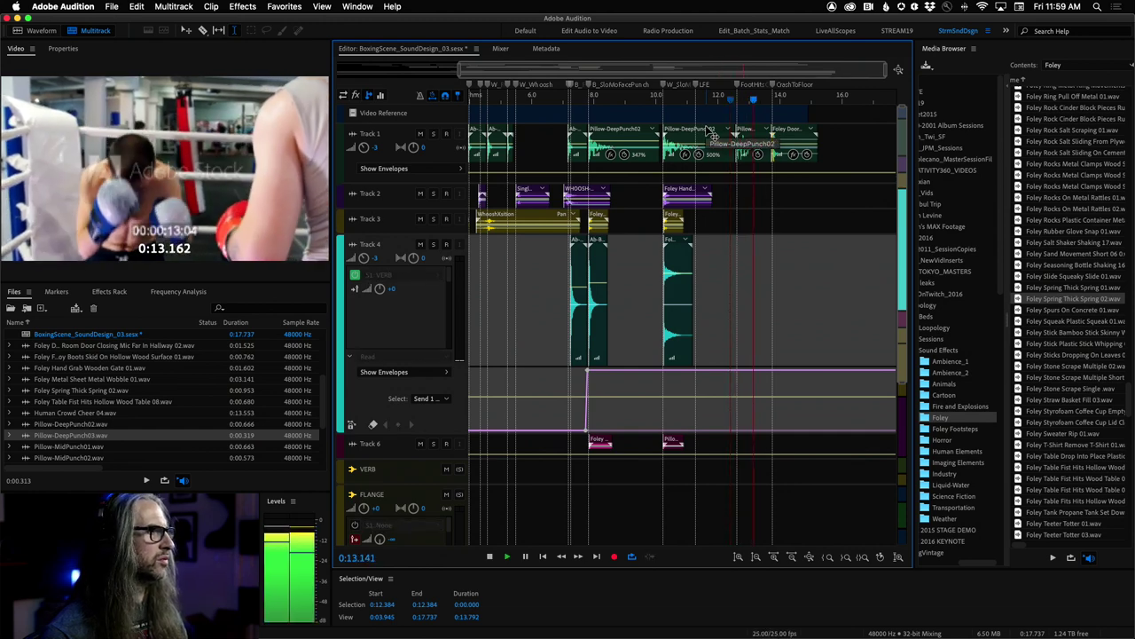
key("space")
left_click(731, 99)
key("space")
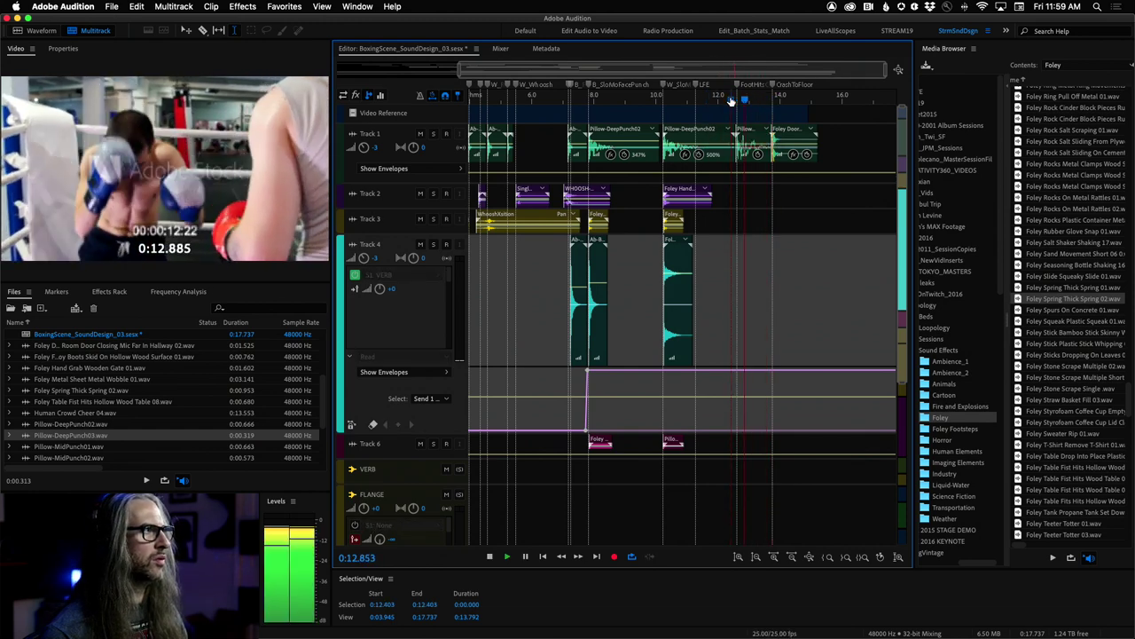
key("space")
left_click(727, 100)
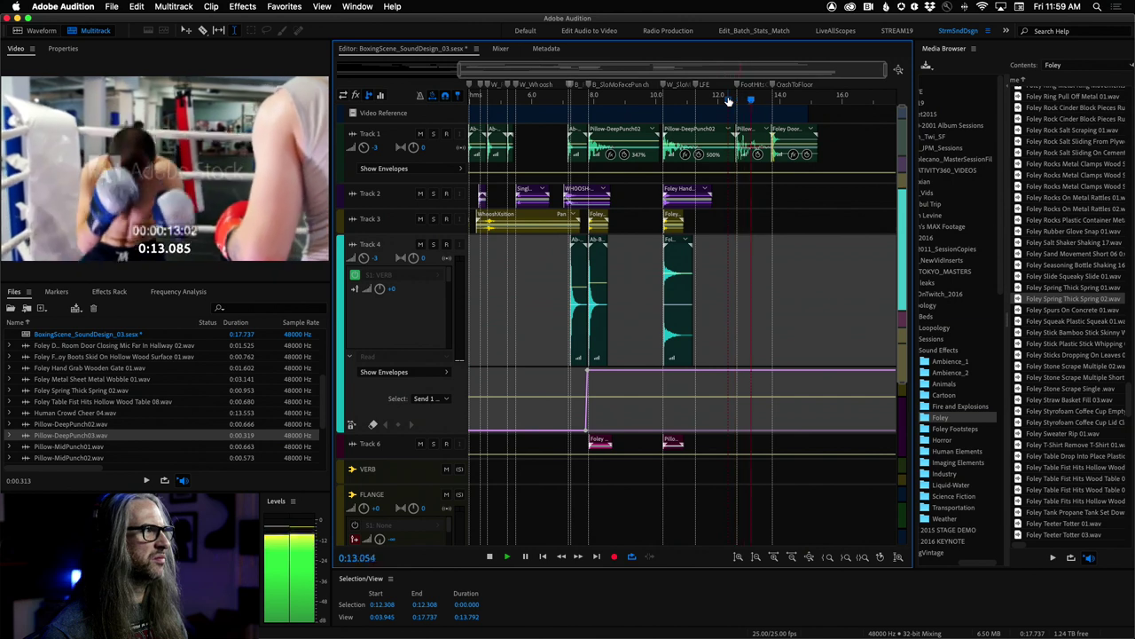
key("space")
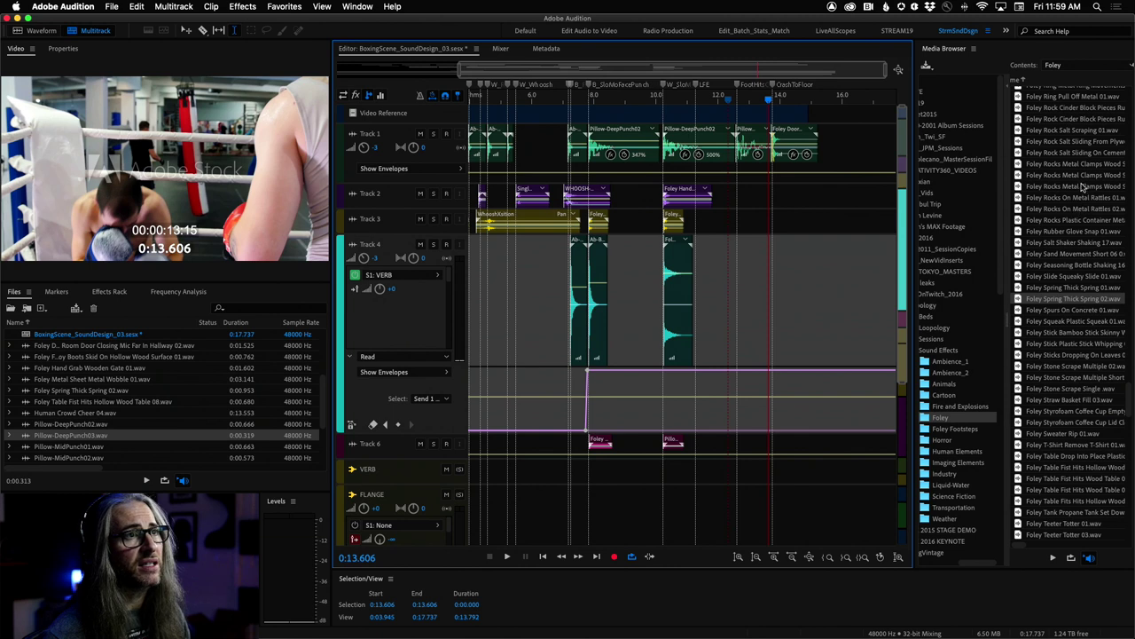
- Audition foley rock sounds in the Foley folder, including rocks on metal rattles, rock salt scraping and cinder block pieces, plus the ring pull-off
left_click(1070, 245)
left_click(1074, 231)
left_click(1075, 221)
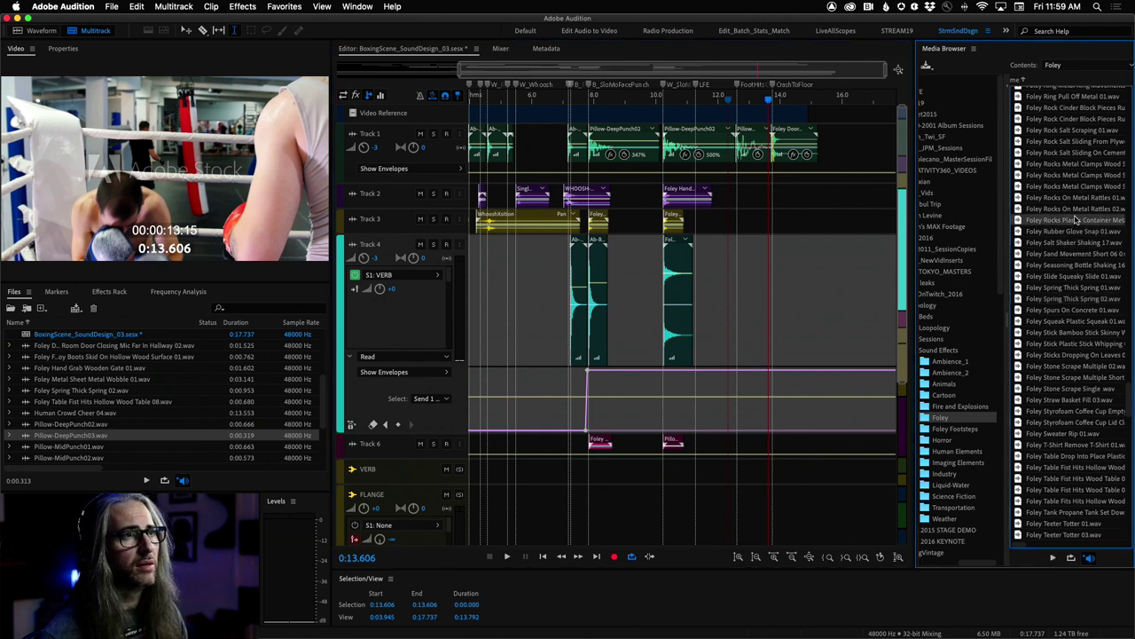
left_click(1074, 210)
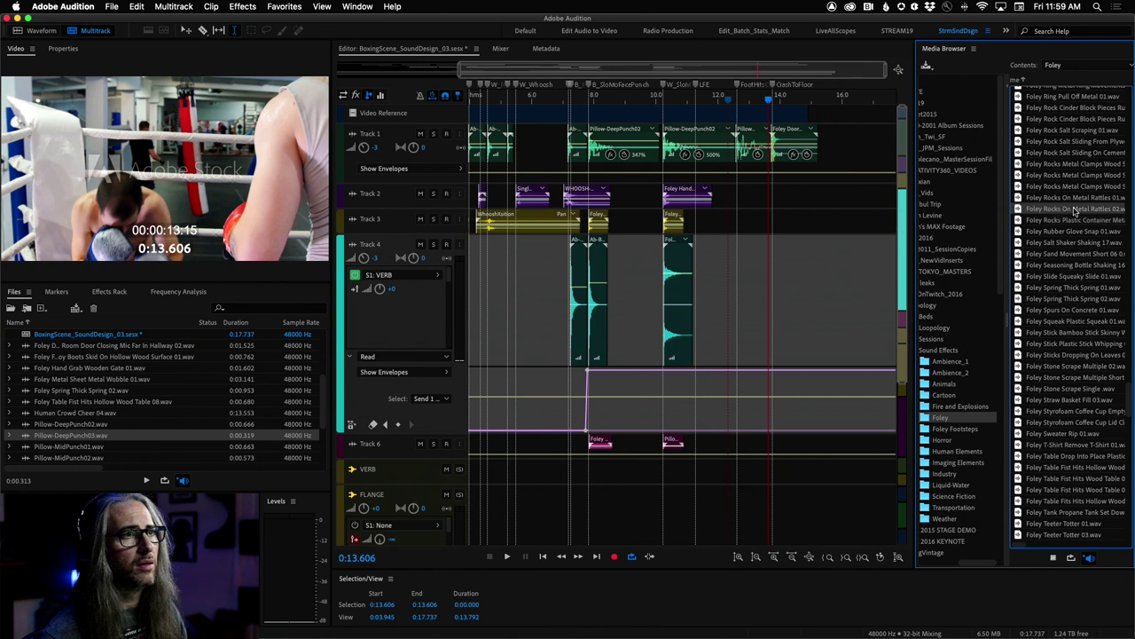
left_click(1073, 198)
left_click(1057, 128)
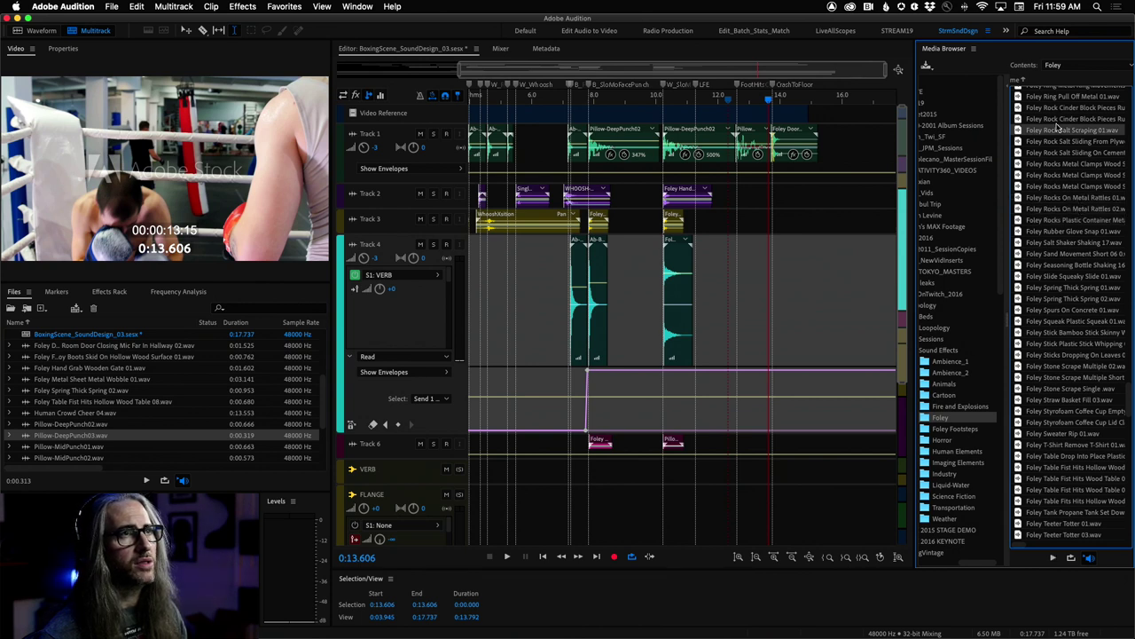
left_click(1058, 119)
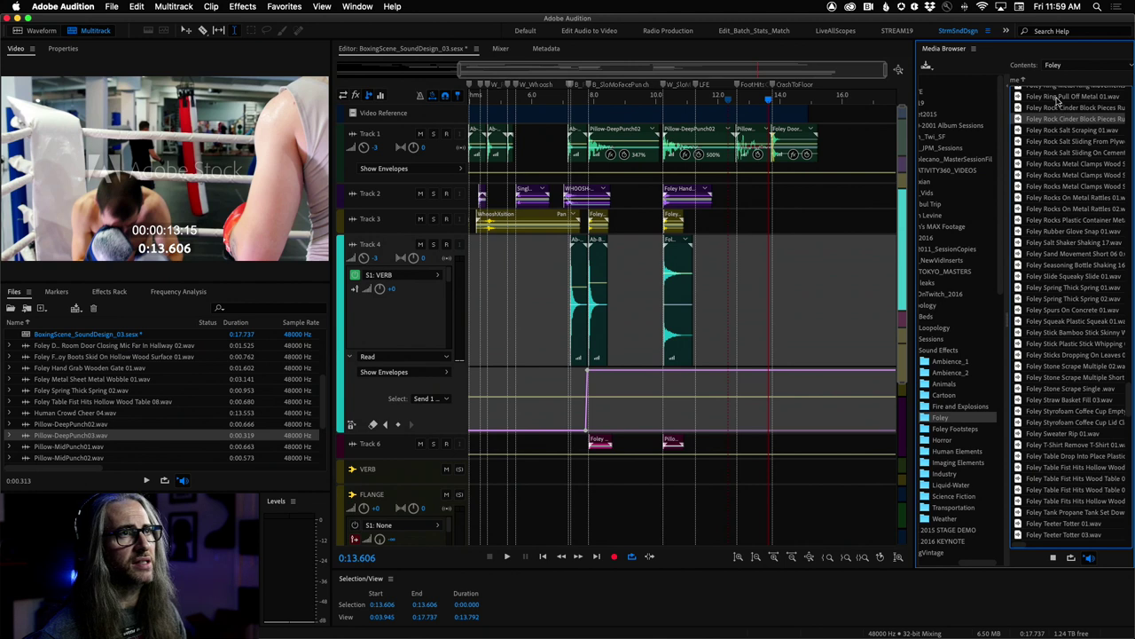
left_click(1058, 96)
left_click(1058, 108)
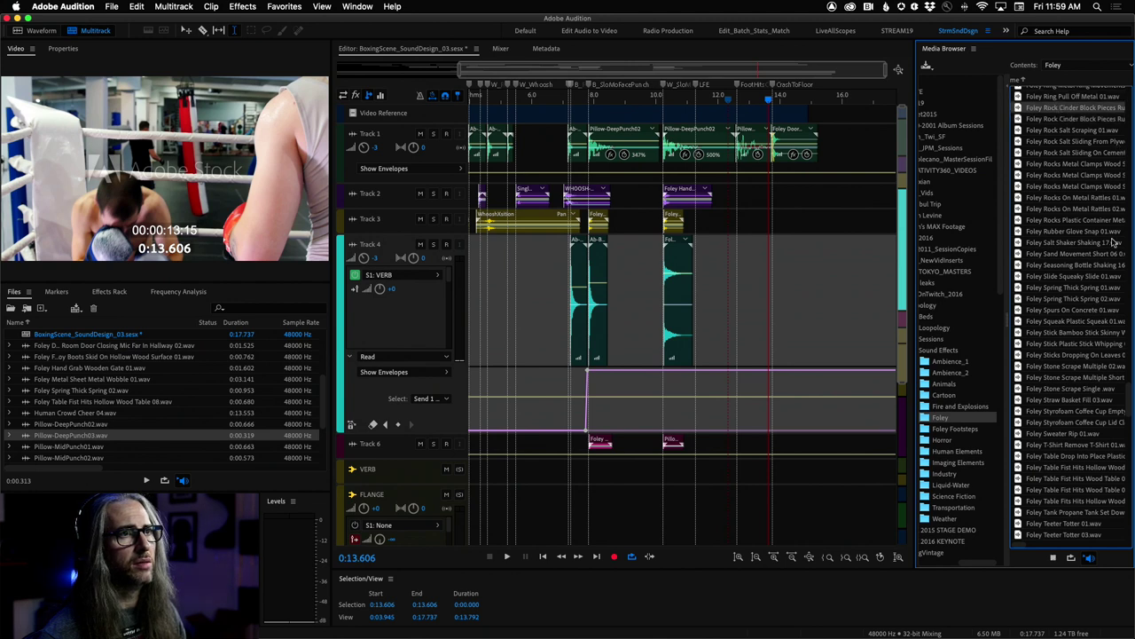
- Audition the straw basket, stone scrape, Styrofoam cup, sweater rip, T-shirt and table drop sounds in the Foley folder
left_click(1061, 400)
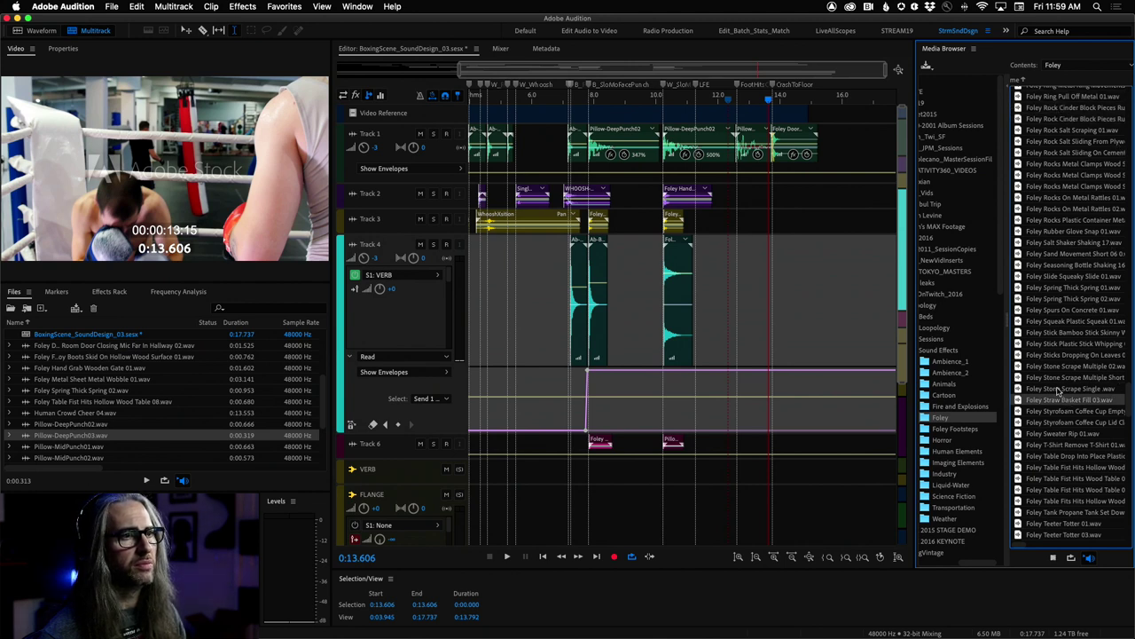
left_click(1057, 390)
left_click(1054, 411)
left_click(1061, 435)
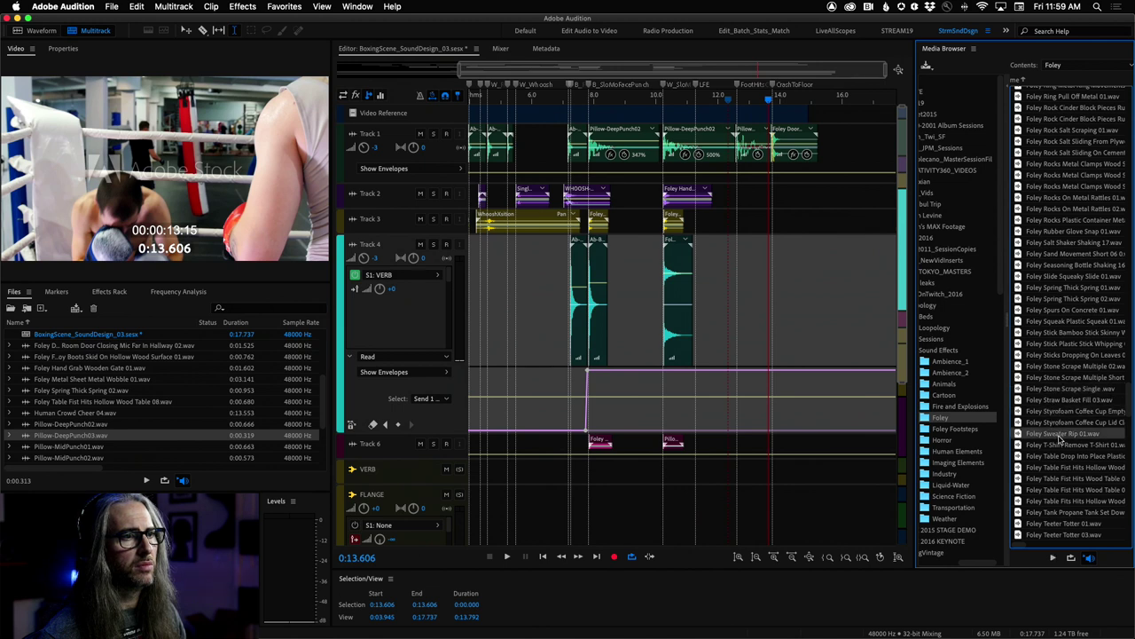
left_click(1061, 446)
left_click(1061, 457)
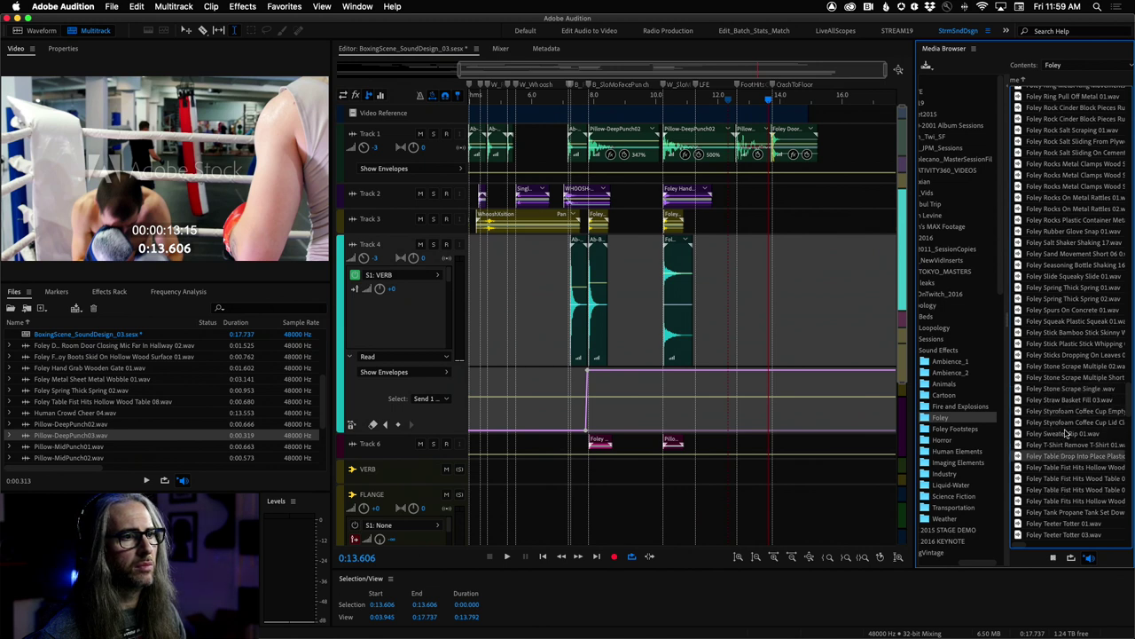
- Compare the table fist hit and T-shirt sounds with Foley Table Drop Into Place Plastic 01.wav, and preview the table drop again
left_click(1054, 467)
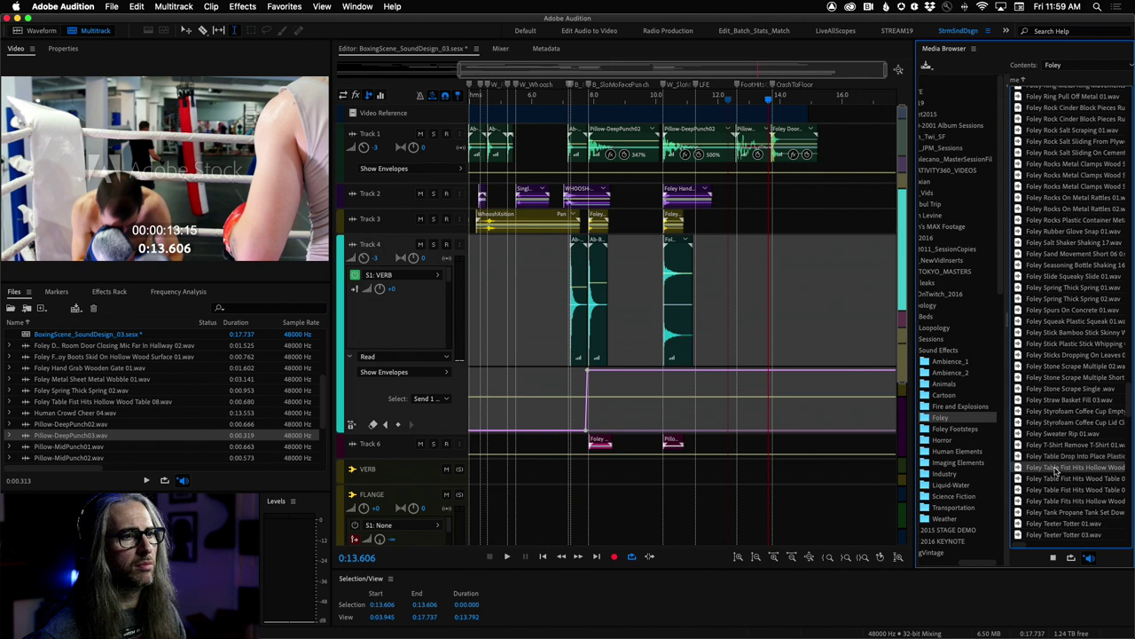
left_click(1055, 479)
left_click(1054, 457)
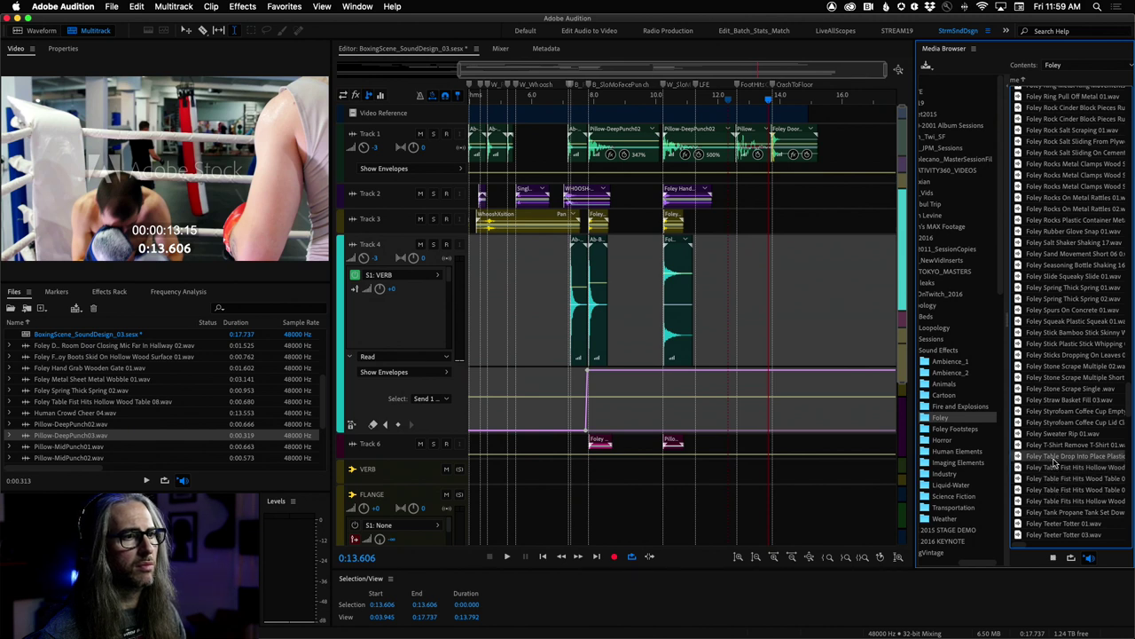
left_click(1055, 444)
left_click(1051, 457)
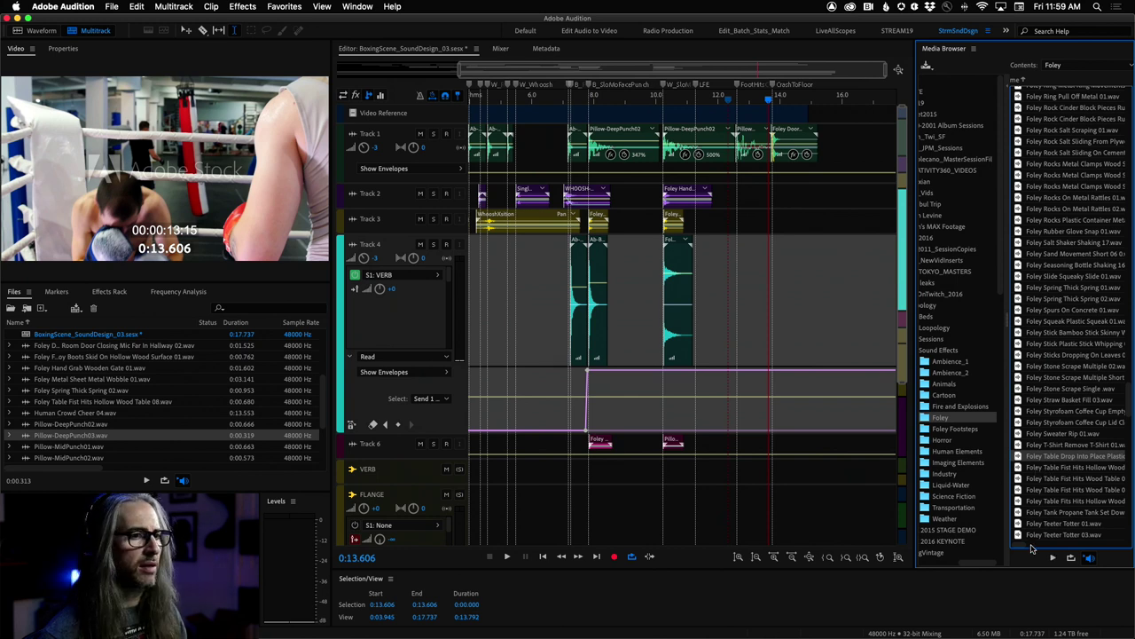
scroll(1015, 533, "left", 2)
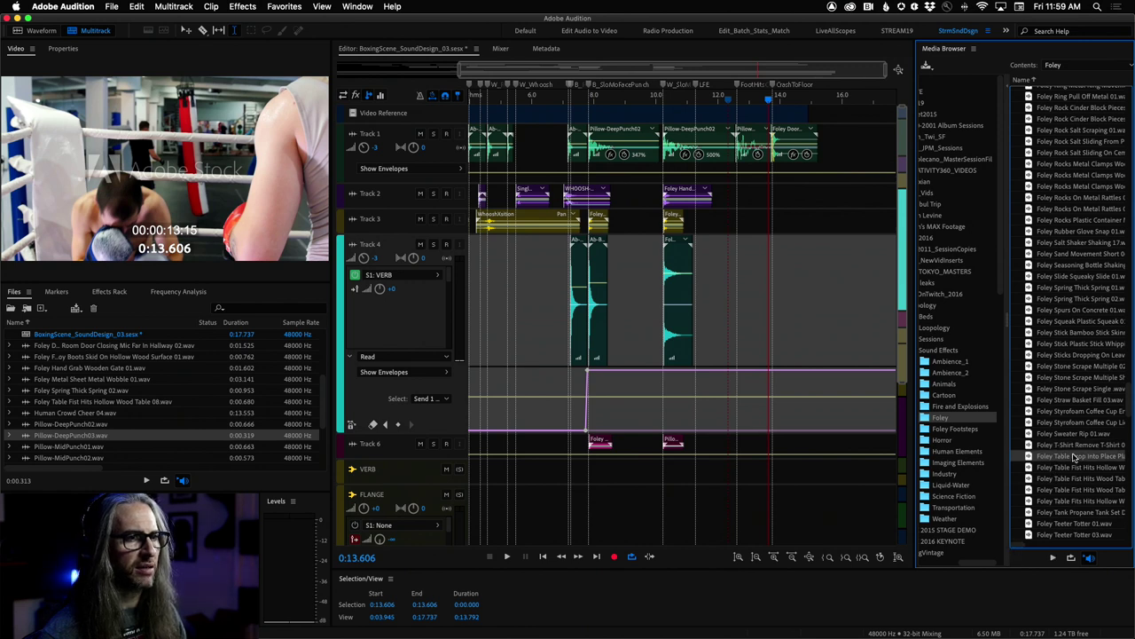
left_click(1053, 558)
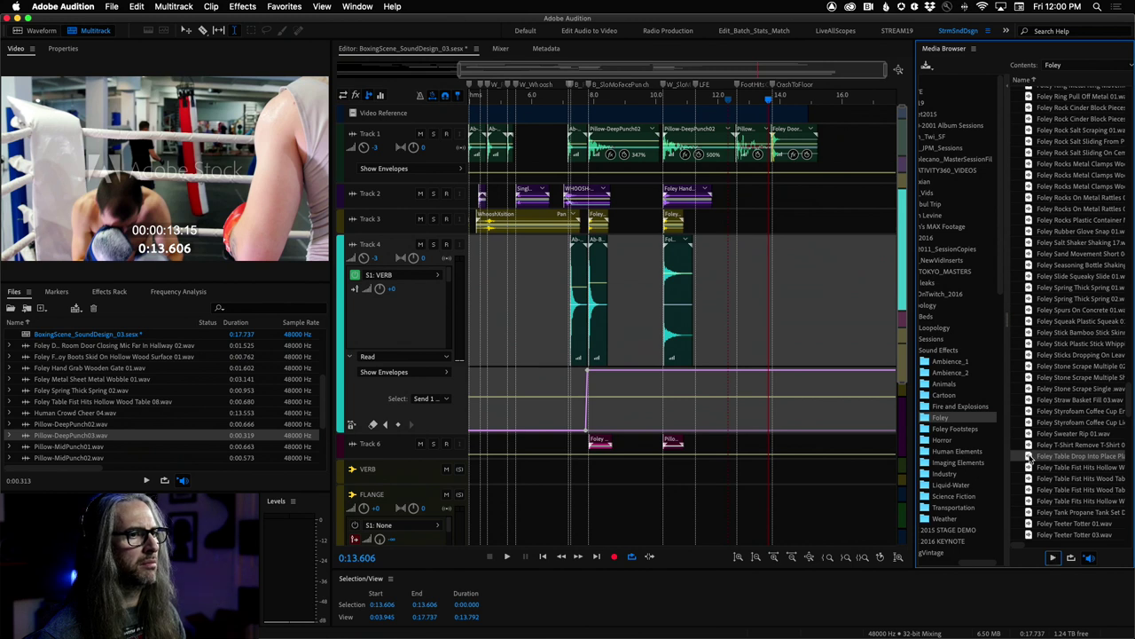
- Place Foley Table Drop Into Place Plastic 01.wav on Track 2, starting level with Track 1's Pillow-DeepPunch03 clip
left_click_drag(1031, 458, 745, 208)
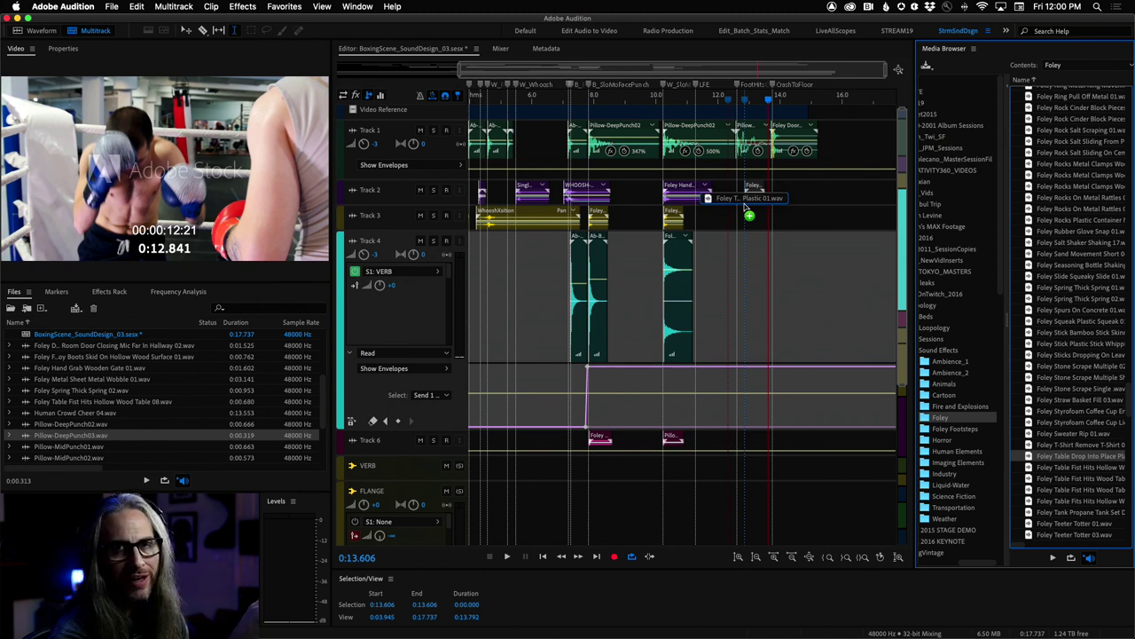
left_click_drag(745, 208, 745, 209)
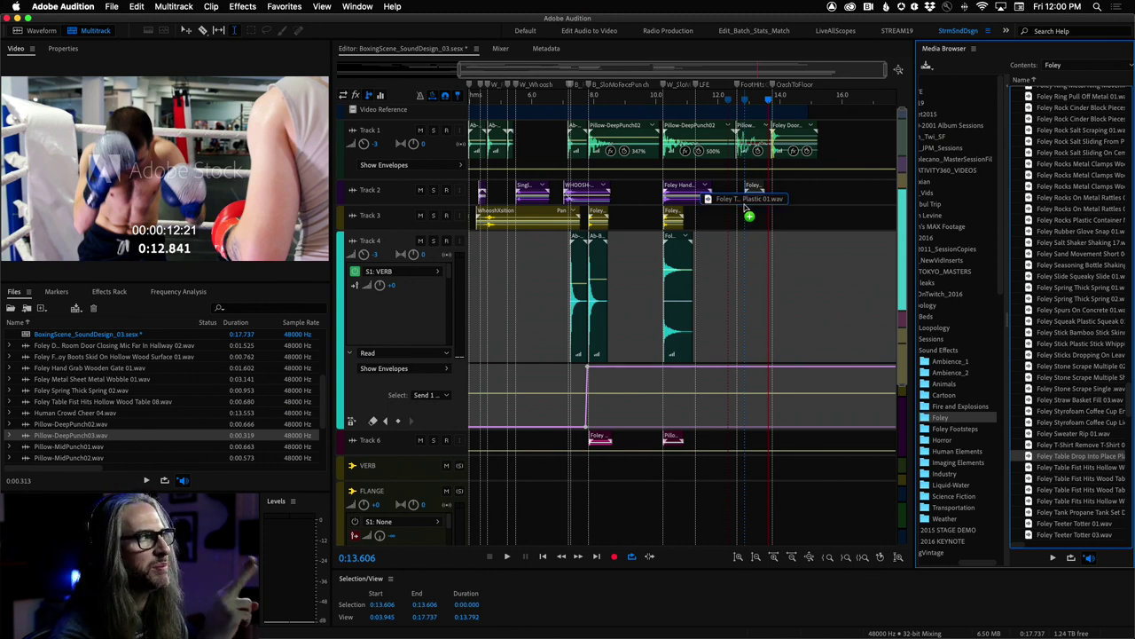
mouse_move(745, 207)
left_mouse_down()
mouse_move(733, 210)
mouse_move(736, 199)
left_mouse_up()
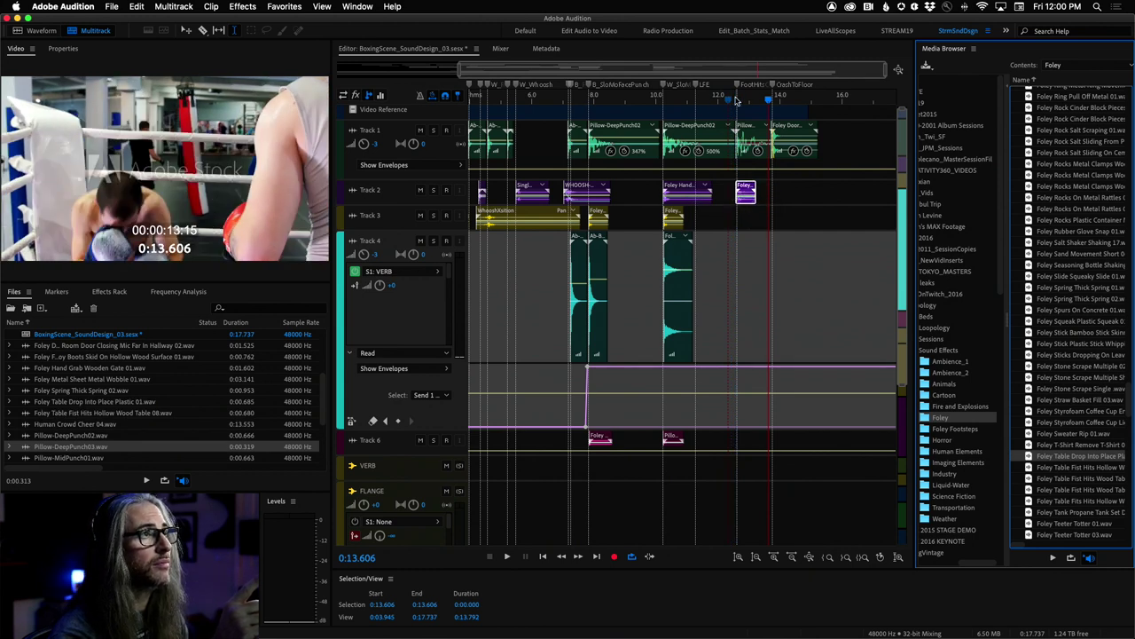
- Shift the table drop clip on Track 2 about 0.03 s later so its impact lines up with the FootHitsCorner marker
scroll(736, 97, "up", 10)
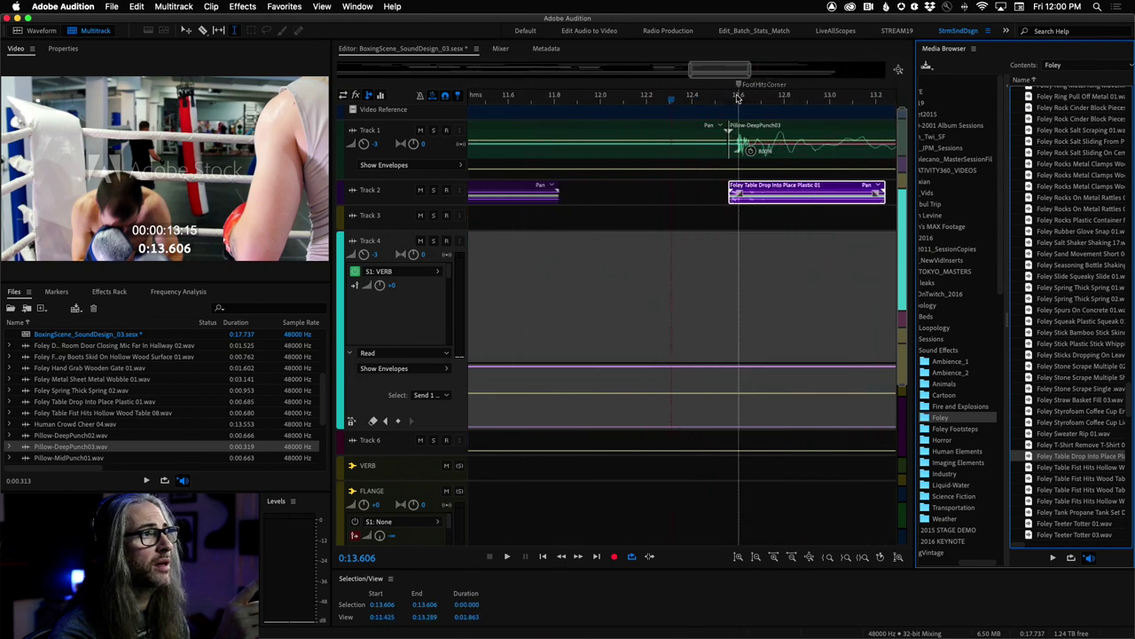
scroll(736, 97, "up", 2)
scroll(749, 93, "up", 2)
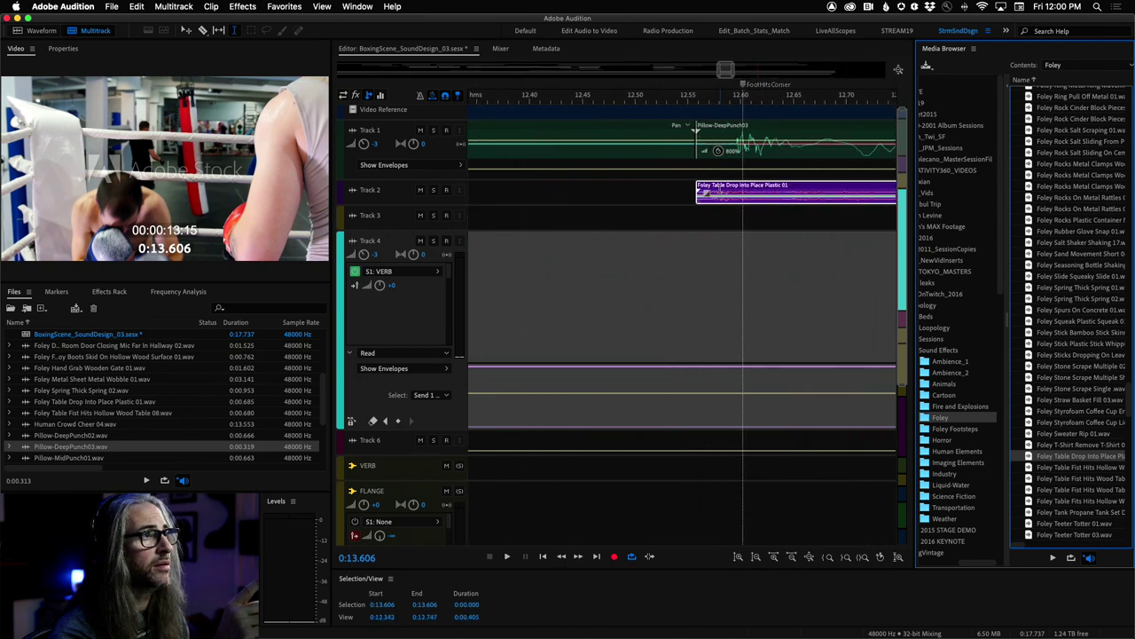
left_click_drag(726, 193, 753, 195)
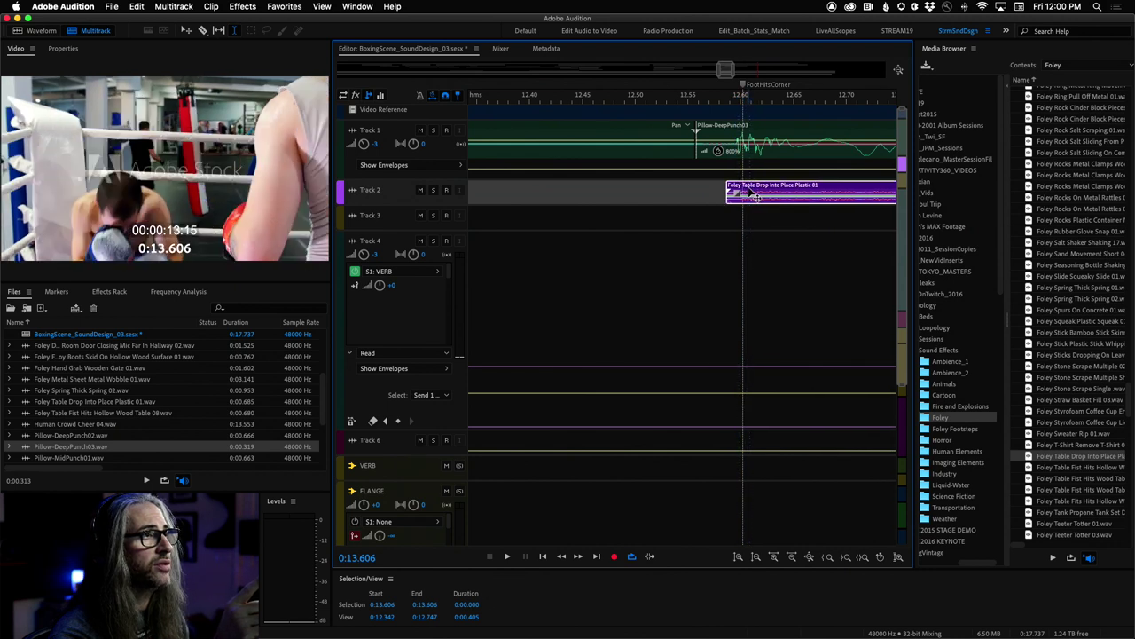
- Play the foot-hits-corner section repeatedly from about 12.0 to 12.3 s to check the added table drop layer
scroll(735, 102, "down", 3)
scroll(736, 102, "down", 8)
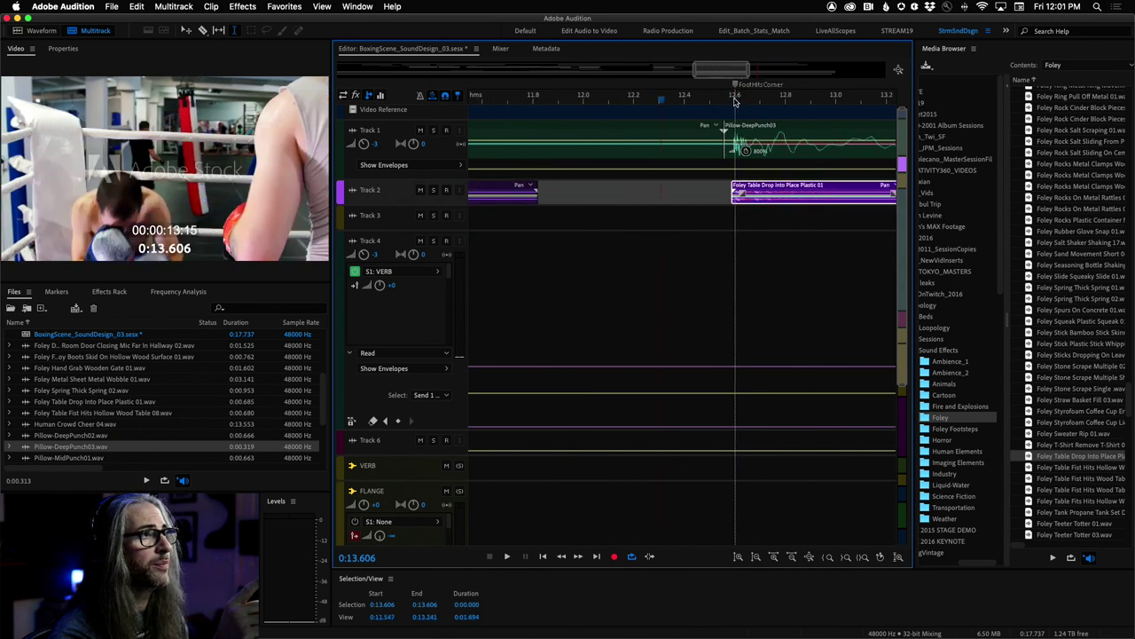
scroll(735, 102, "right", 2)
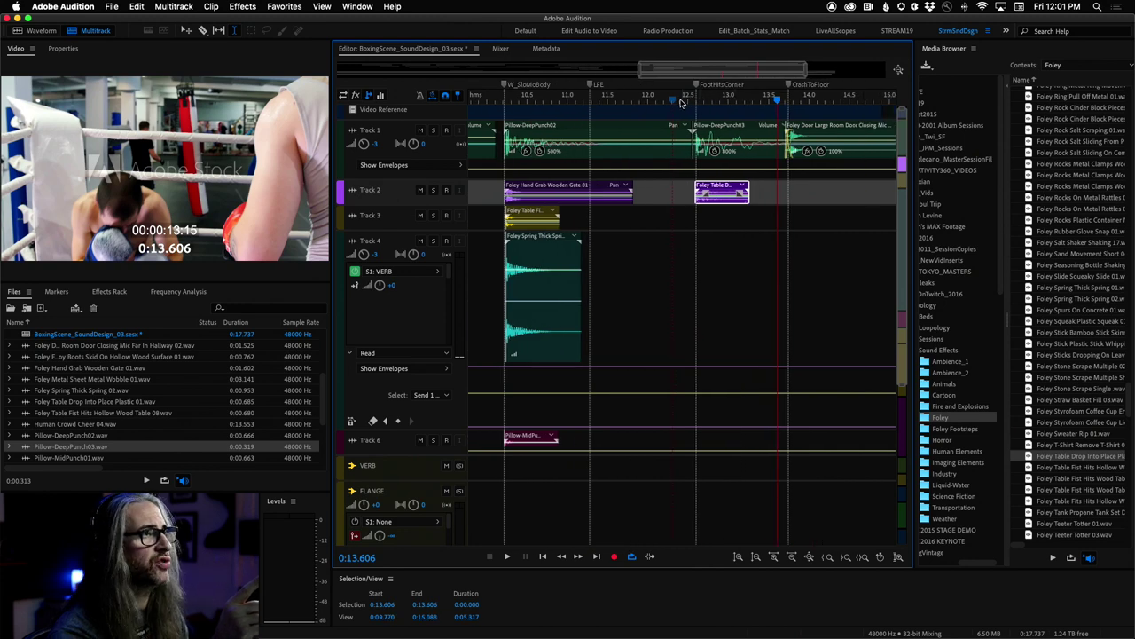
left_click(670, 107)
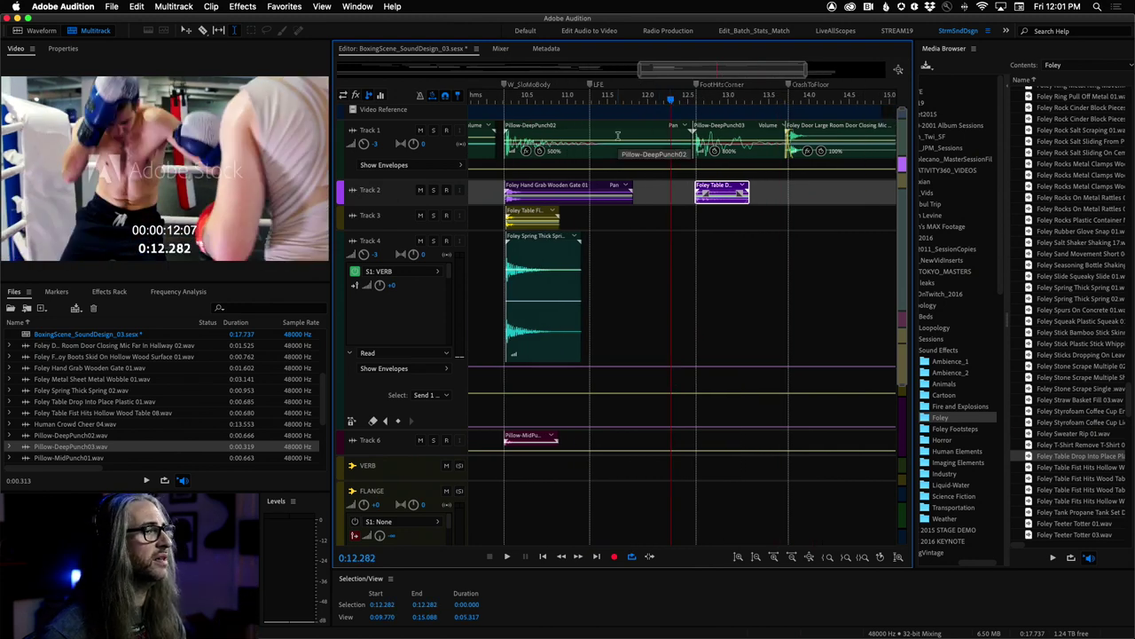
key("space")
left_click(649, 102)
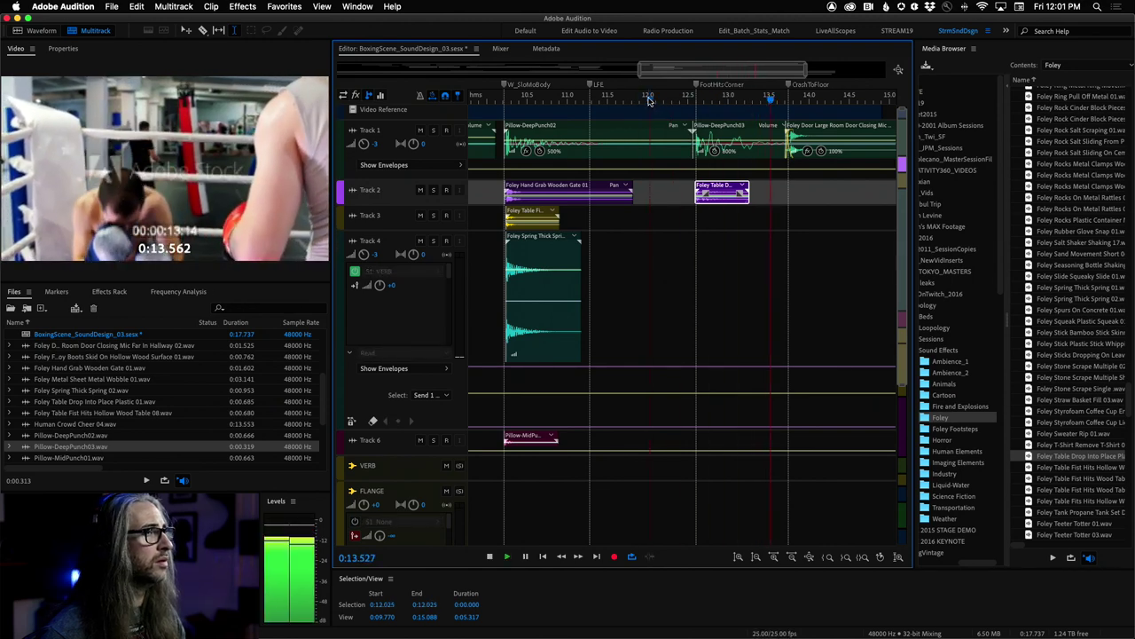
left_click(648, 102)
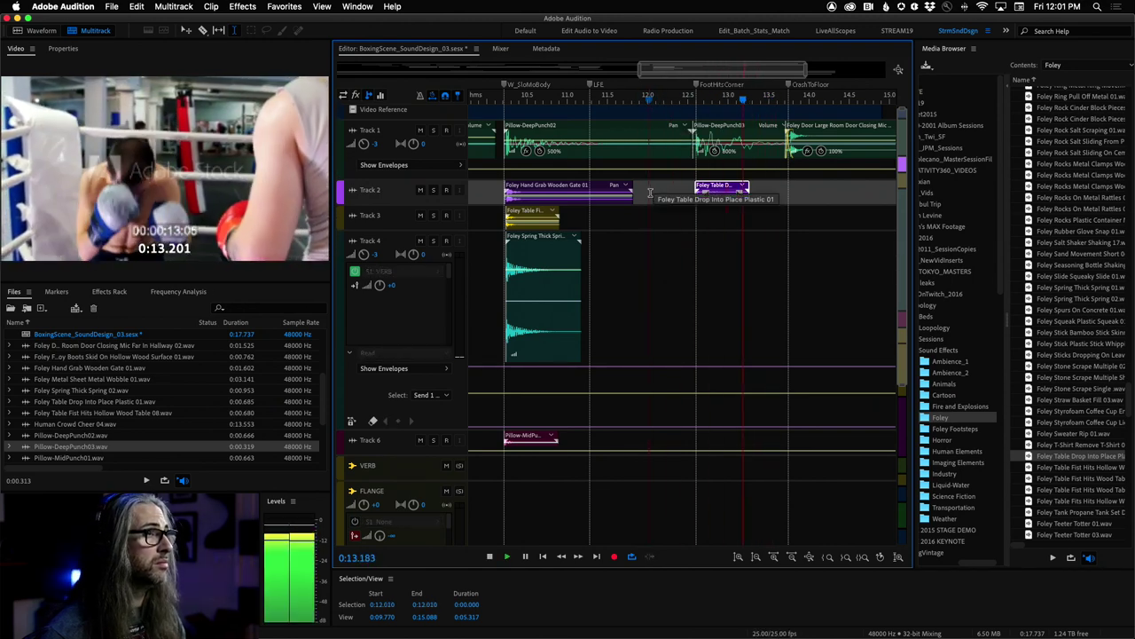
key("space")
left_click(654, 102)
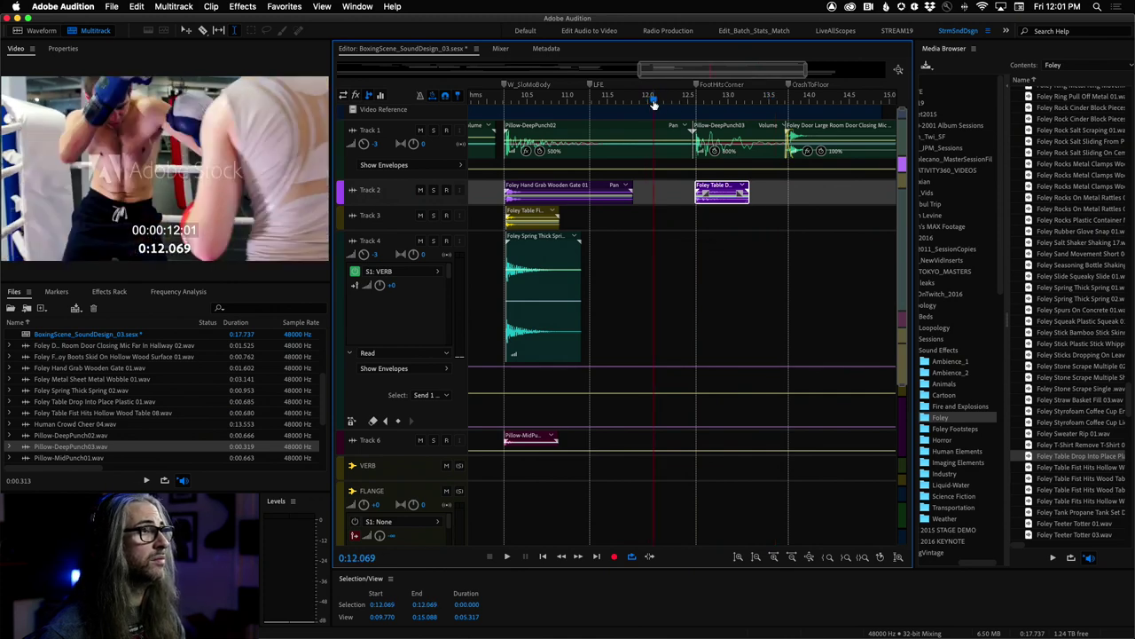
key("space")
key("space")
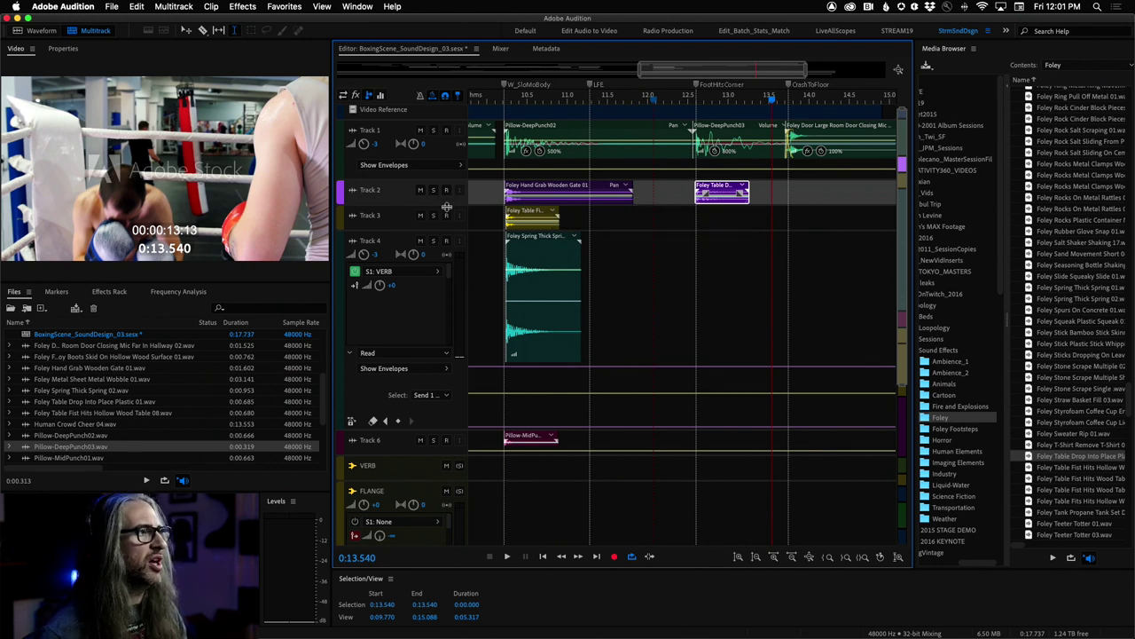
- Enlarge Track 2 and set the table drop clip's stretch mode to Rendered (High Quality)
left_click_drag(448, 206, 474, 269)
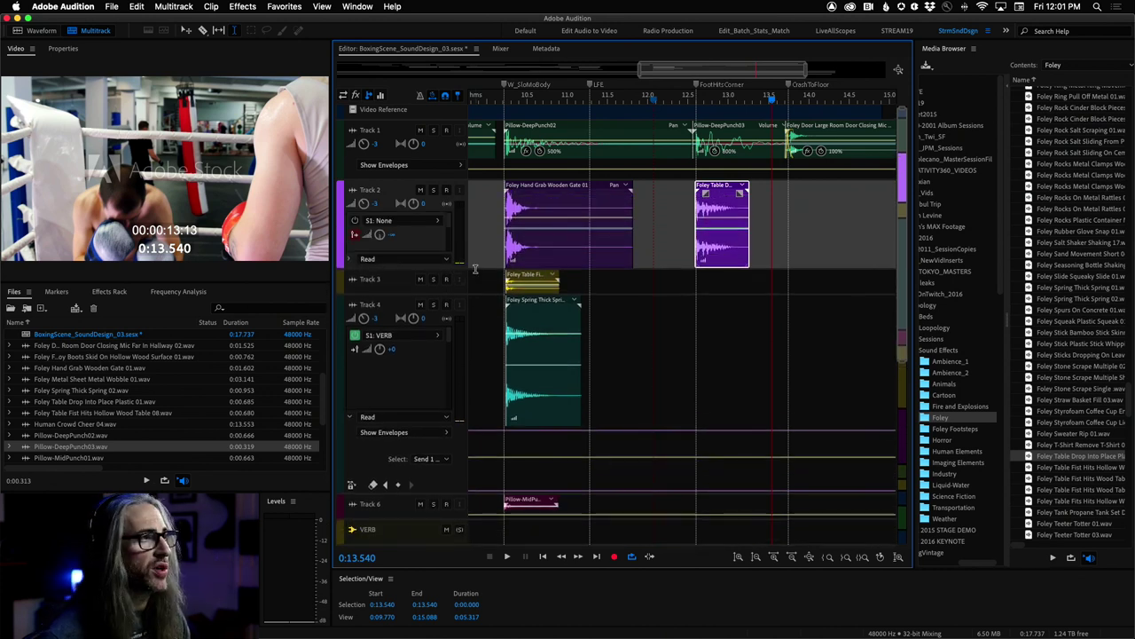
left_click(55, 49)
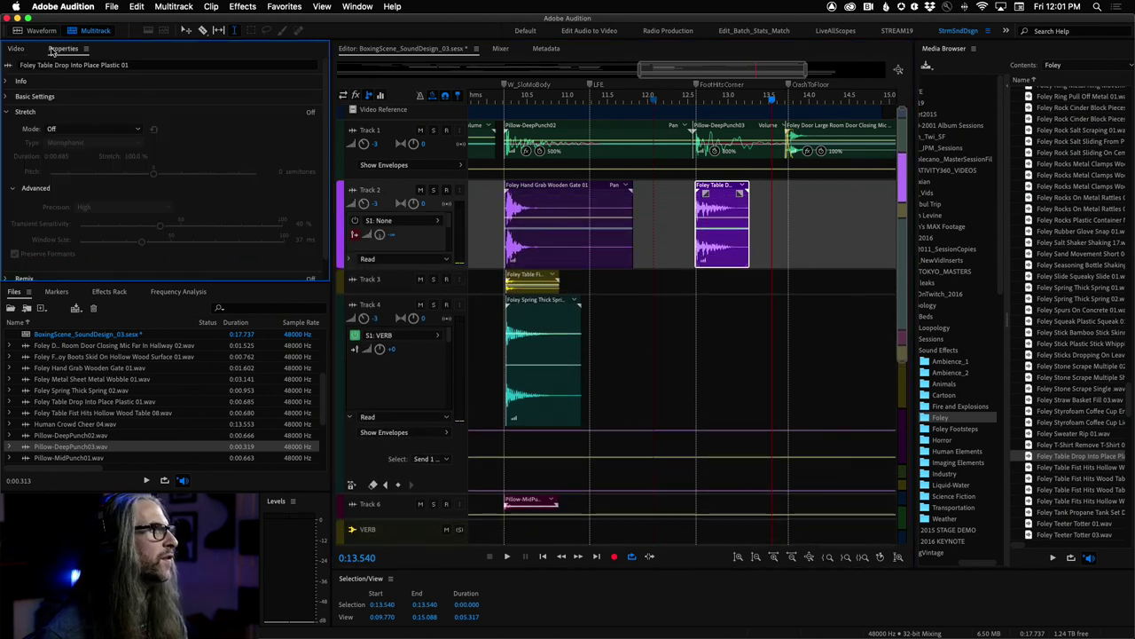
left_click(120, 130)
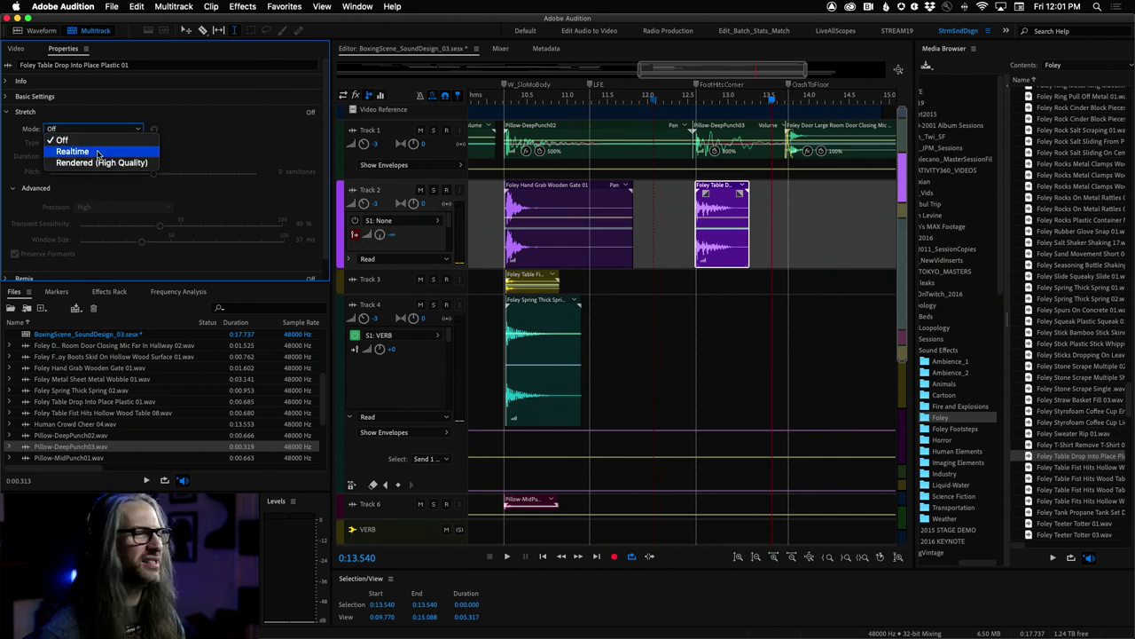
left_click(105, 163)
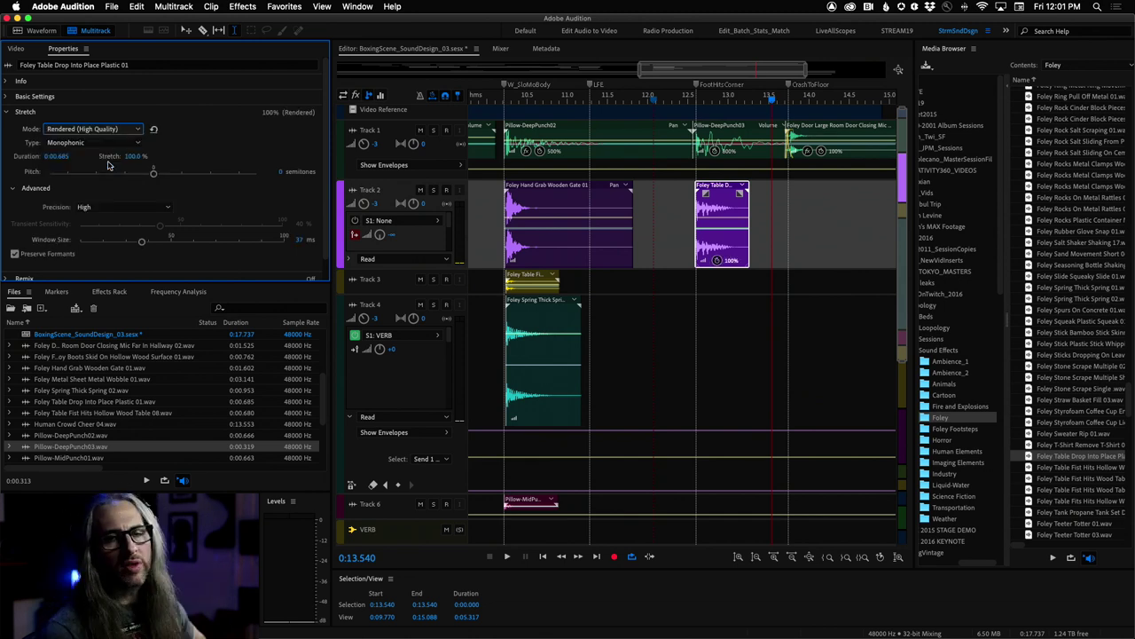
- Keep the table drop clip's stretch mode at Rendered (High Quality) and set its stretch type to Varispeed
left_click(140, 129)
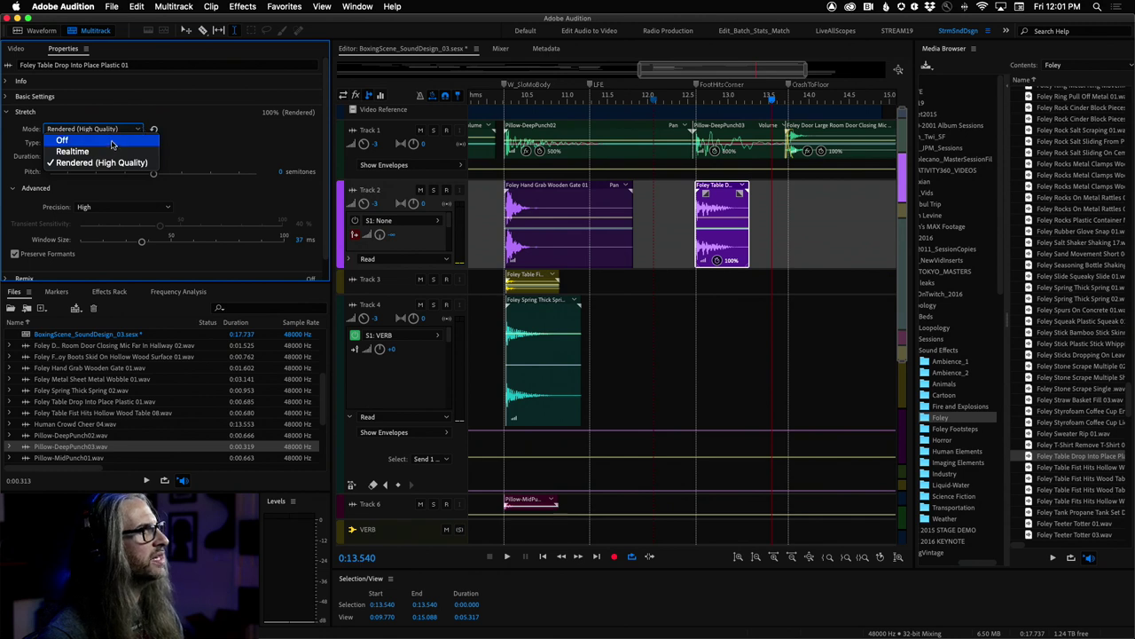
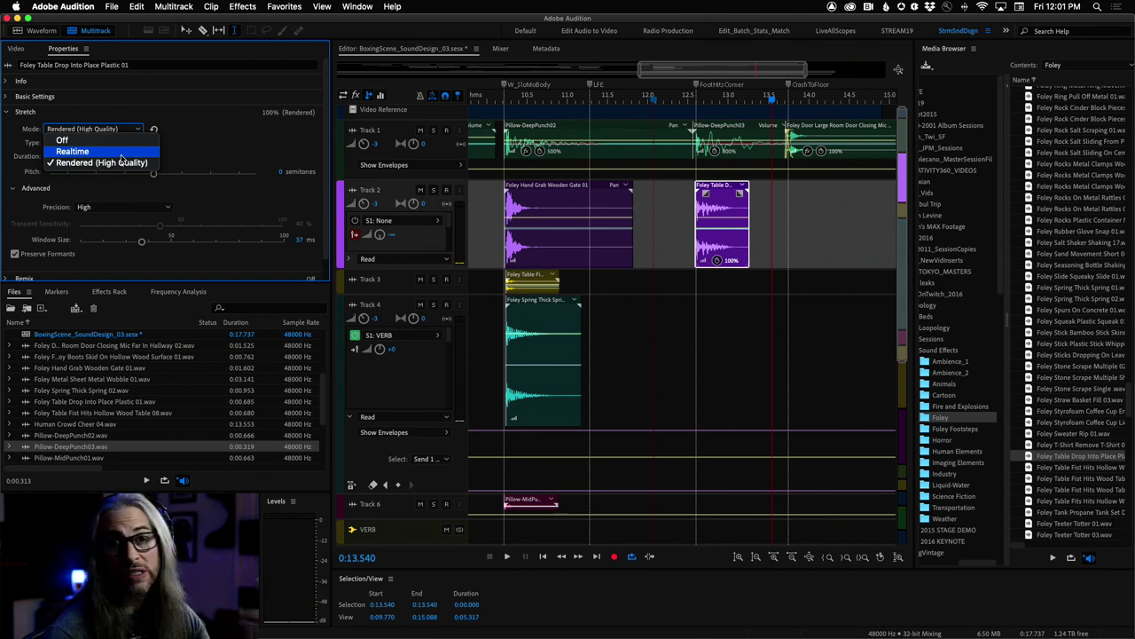
left_click(122, 162)
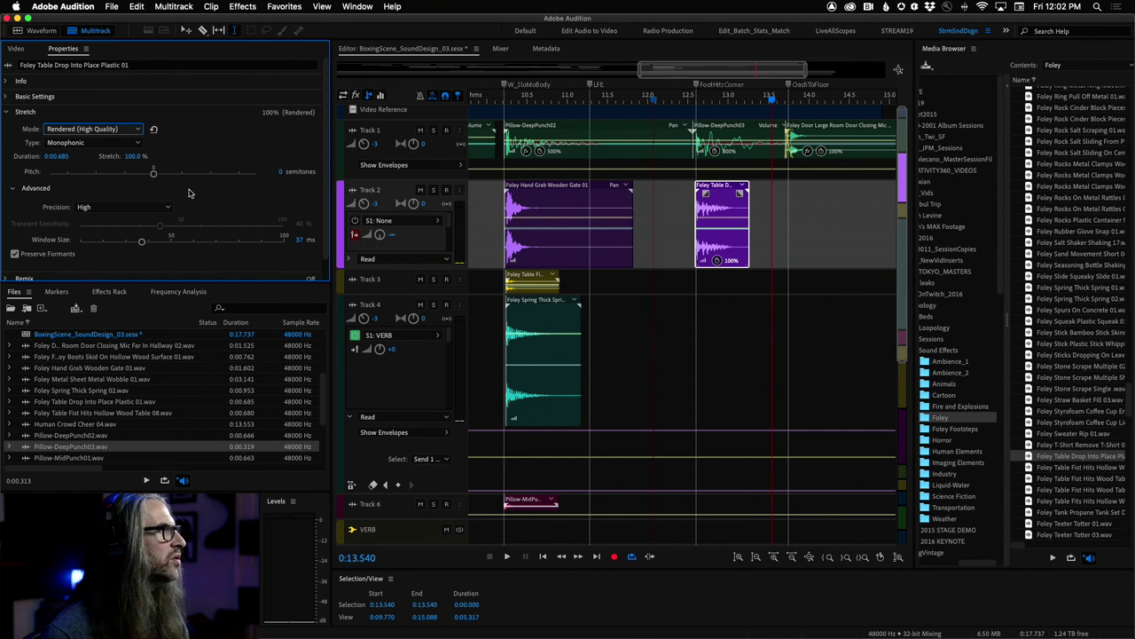
left_click(100, 143)
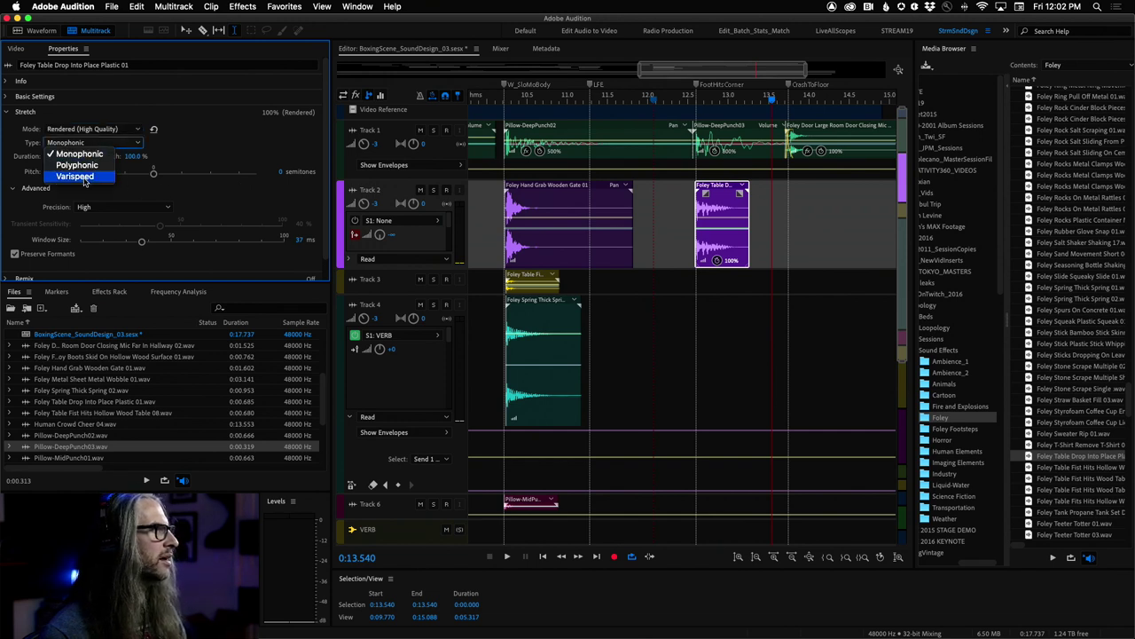
left_click(78, 176)
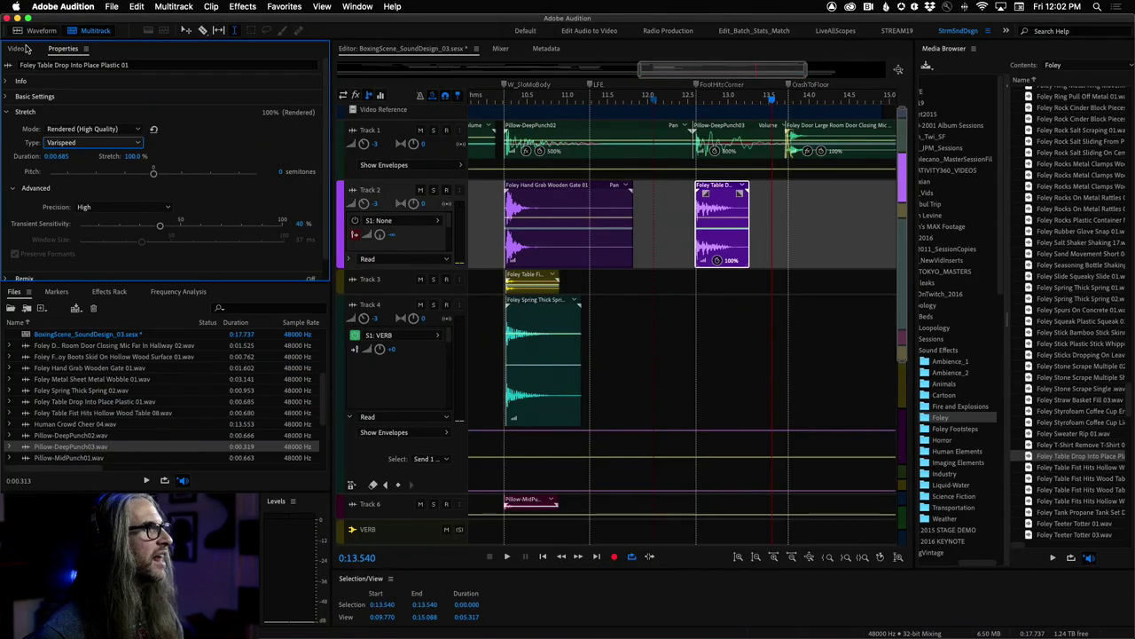
- Play the foot-hits-corner section repeatedly with the video from about 12.4 s to hear the unstretched table drop layer
left_click(16, 48)
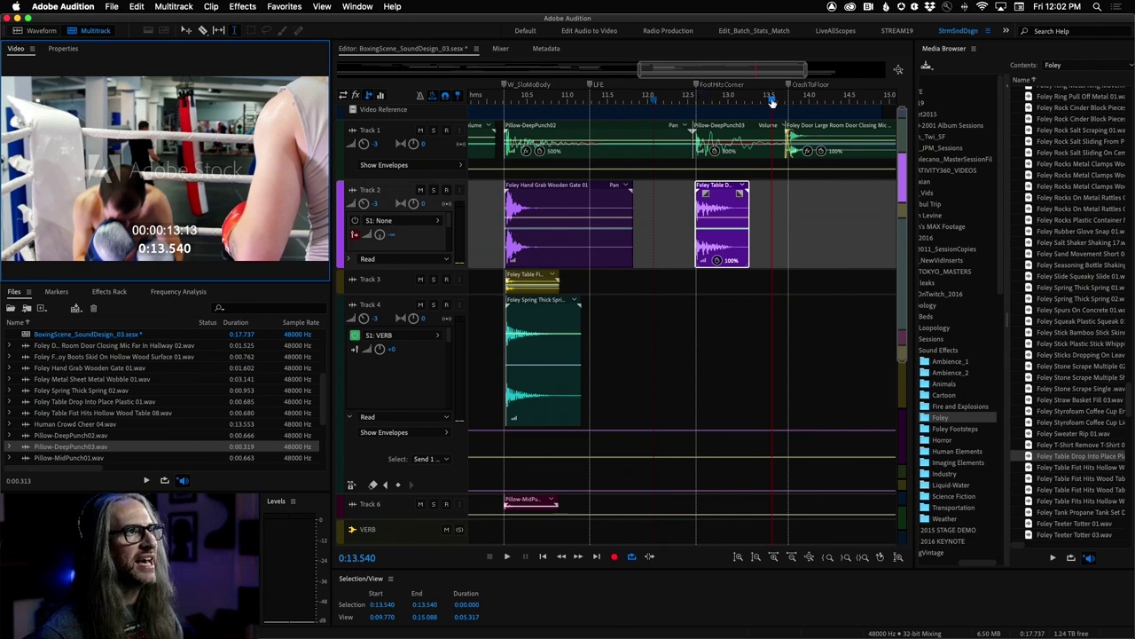
left_click(701, 99)
key("space")
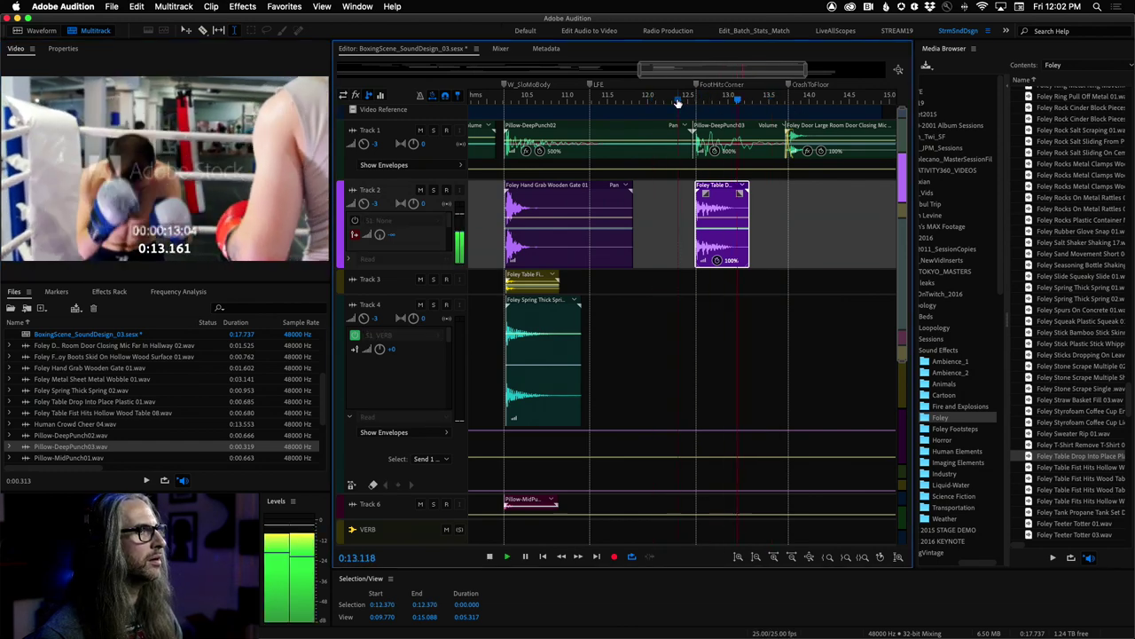
key("space")
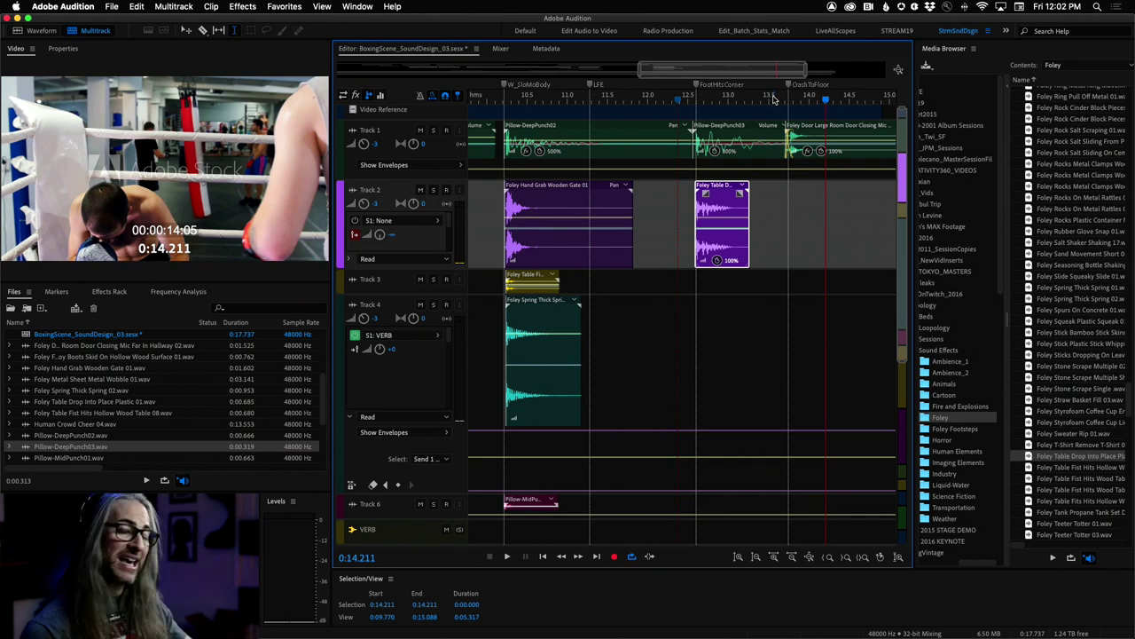
left_click(684, 100)
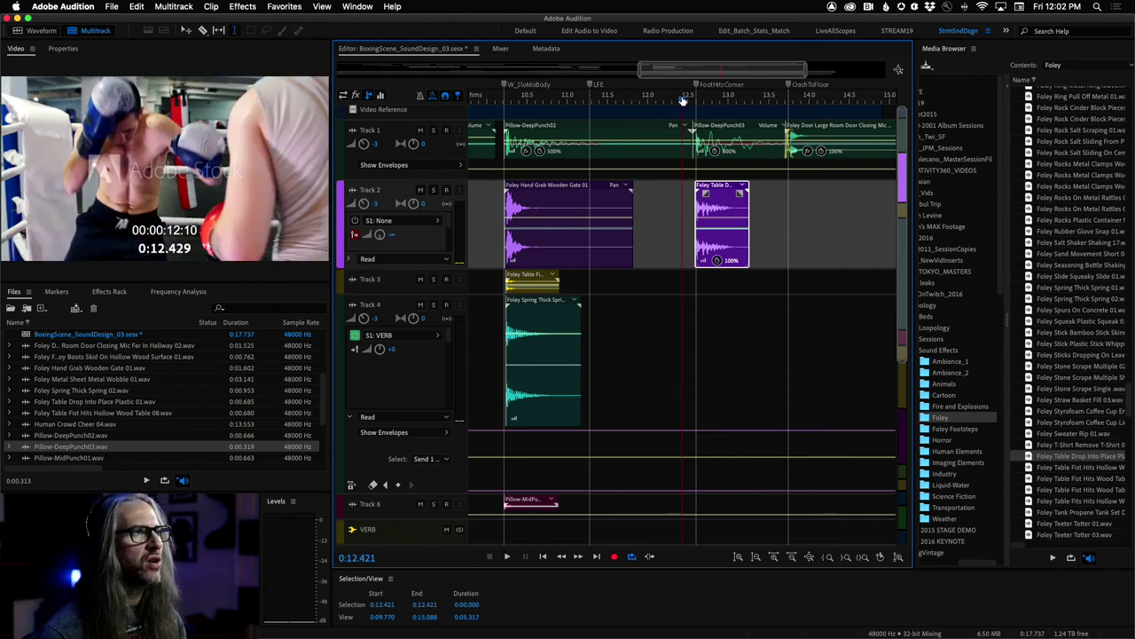
key("space")
key("space")
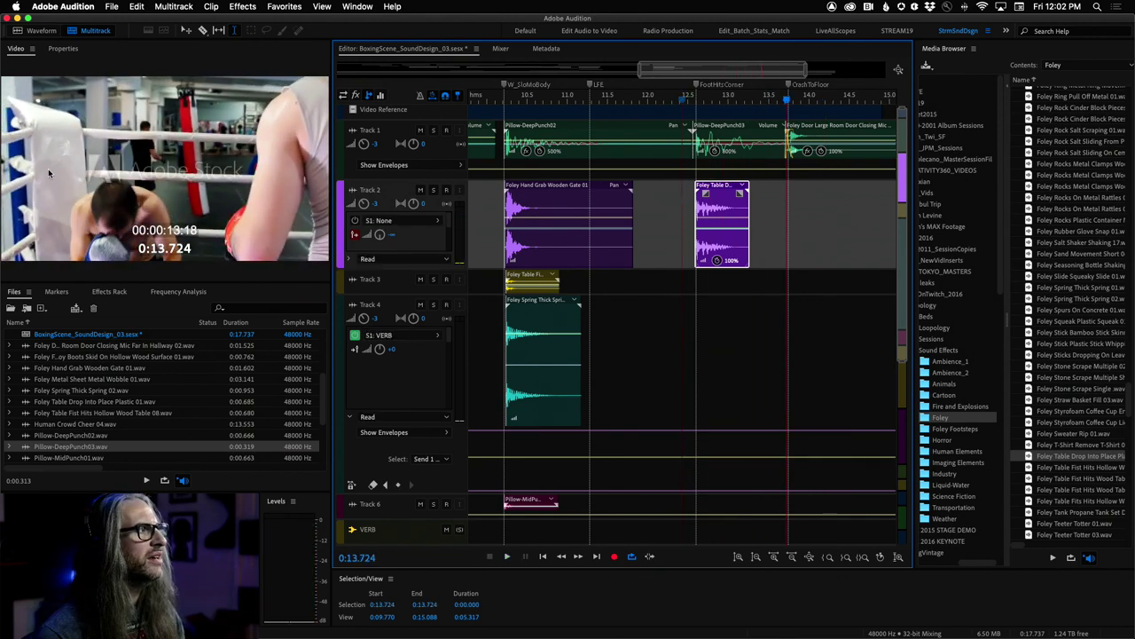
left_click(686, 99)
key("space")
key("space")
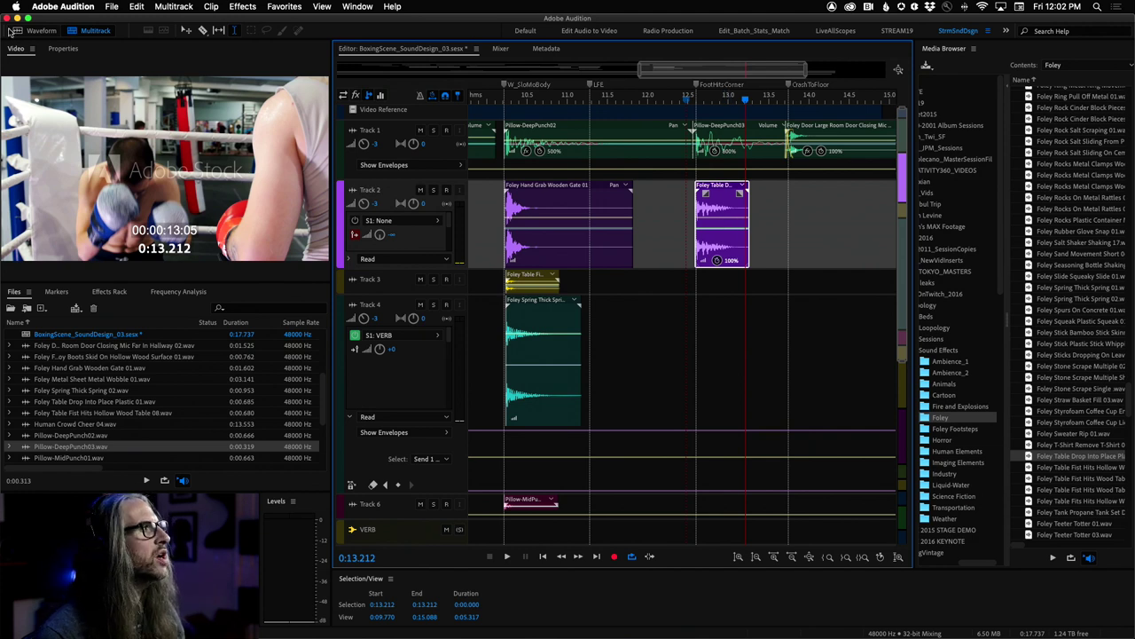
- Stretch the table drop clip on Track 2 from its end to about 150%
left_click(63, 48)
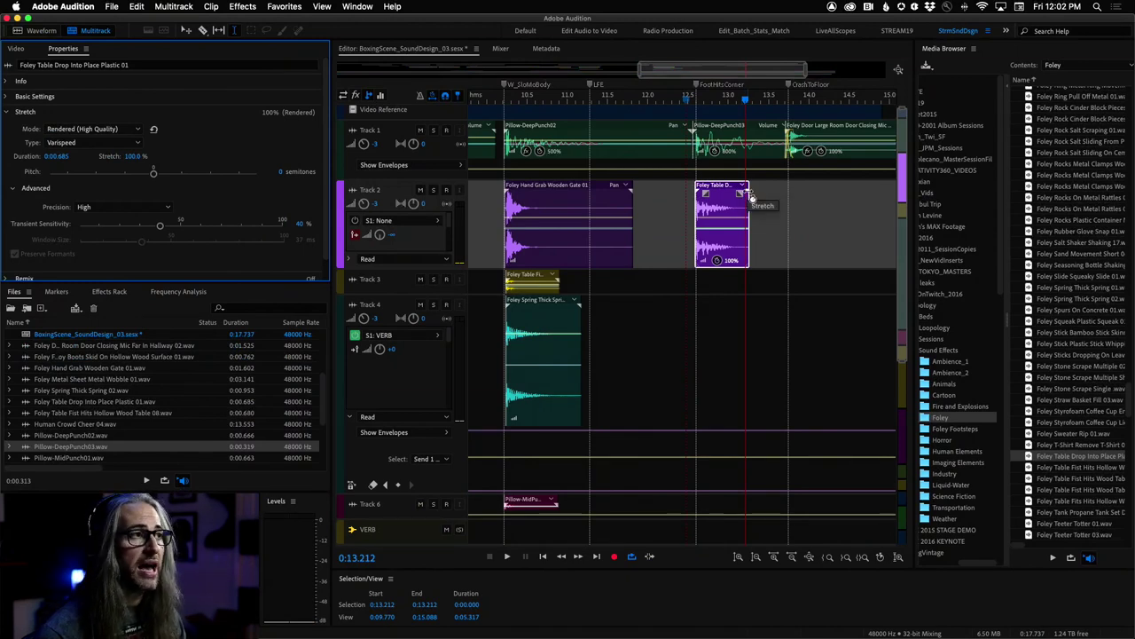
left_click(751, 196)
left_click_drag(753, 196, 780, 198)
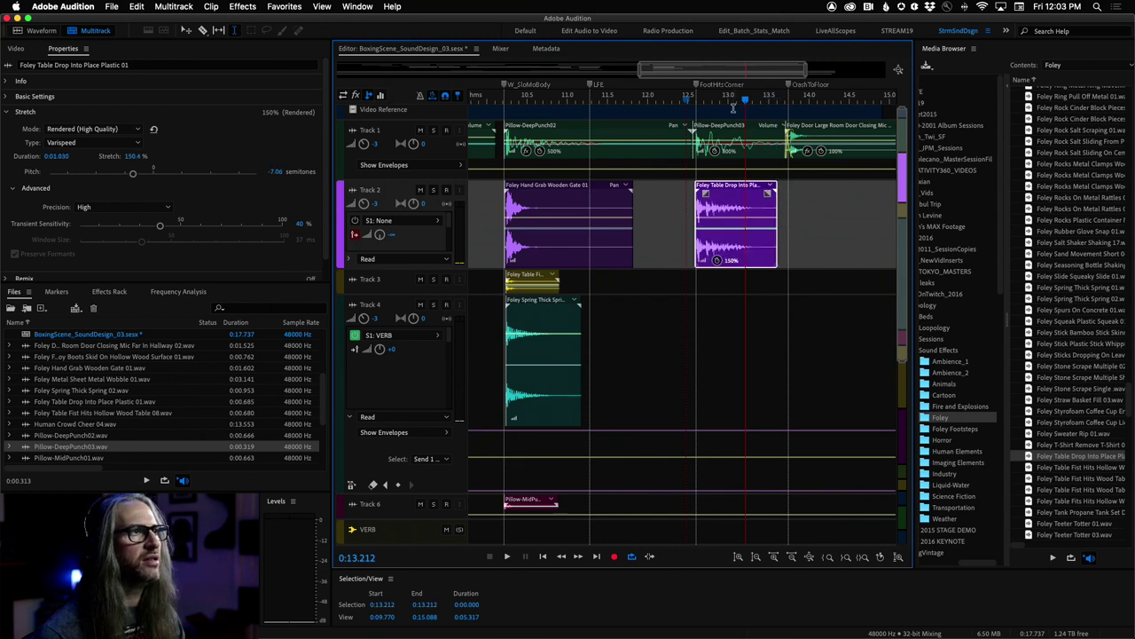
- Play the foot-hits-corner section repeatedly with the video from about 12.2 to 12.4 s to check the stretched table drop layer
left_click_drag(745, 103, 669, 99)
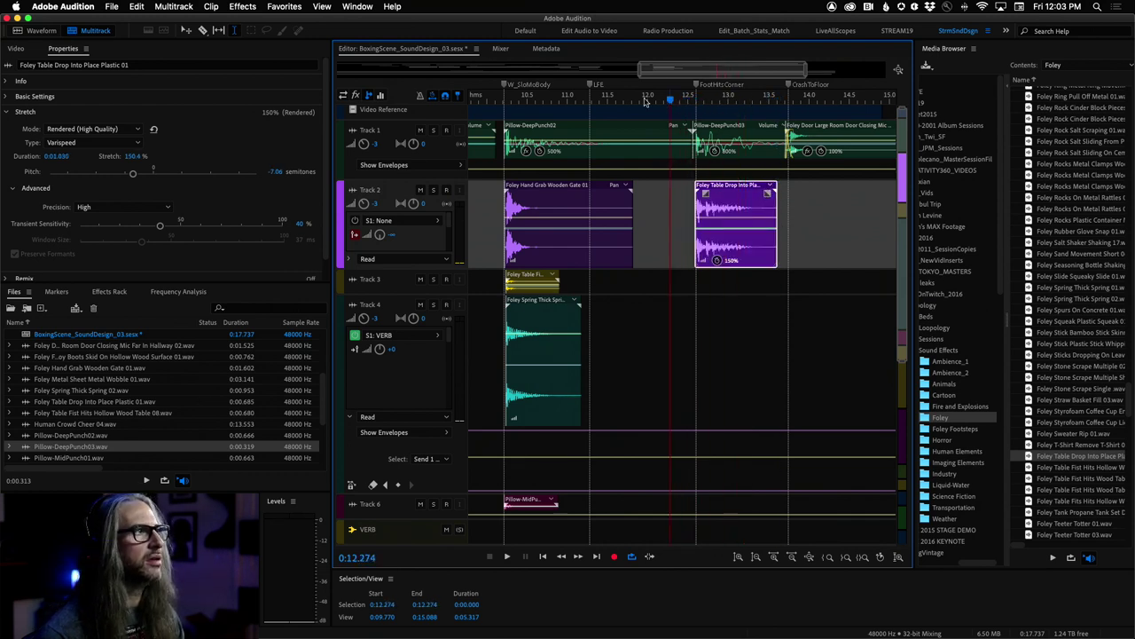
left_click(14, 50)
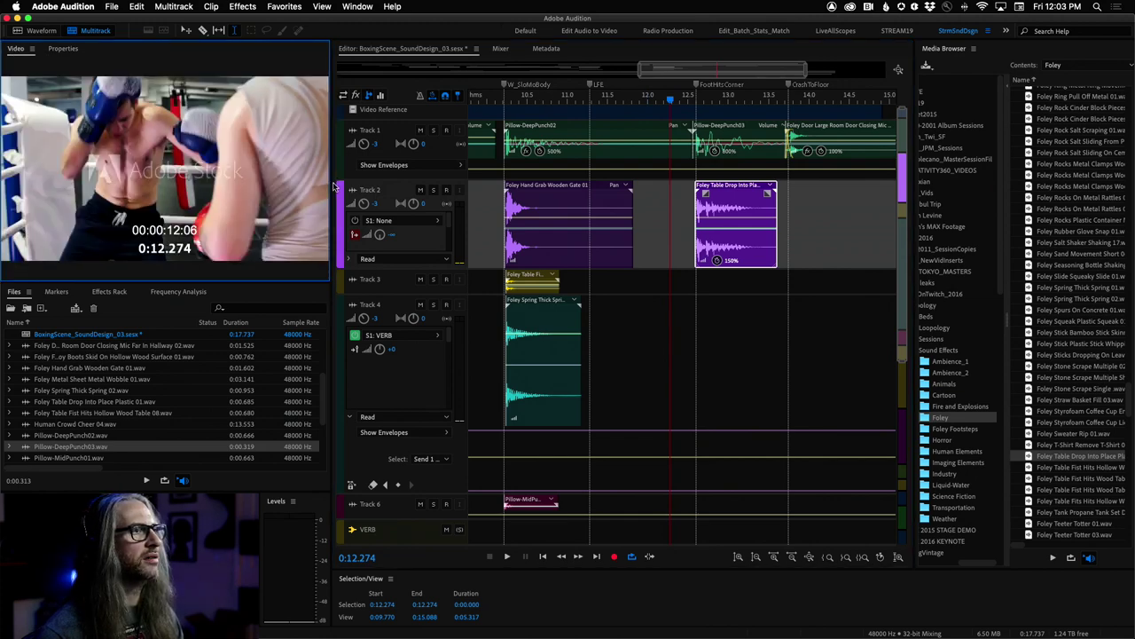
key("space")
key("space")
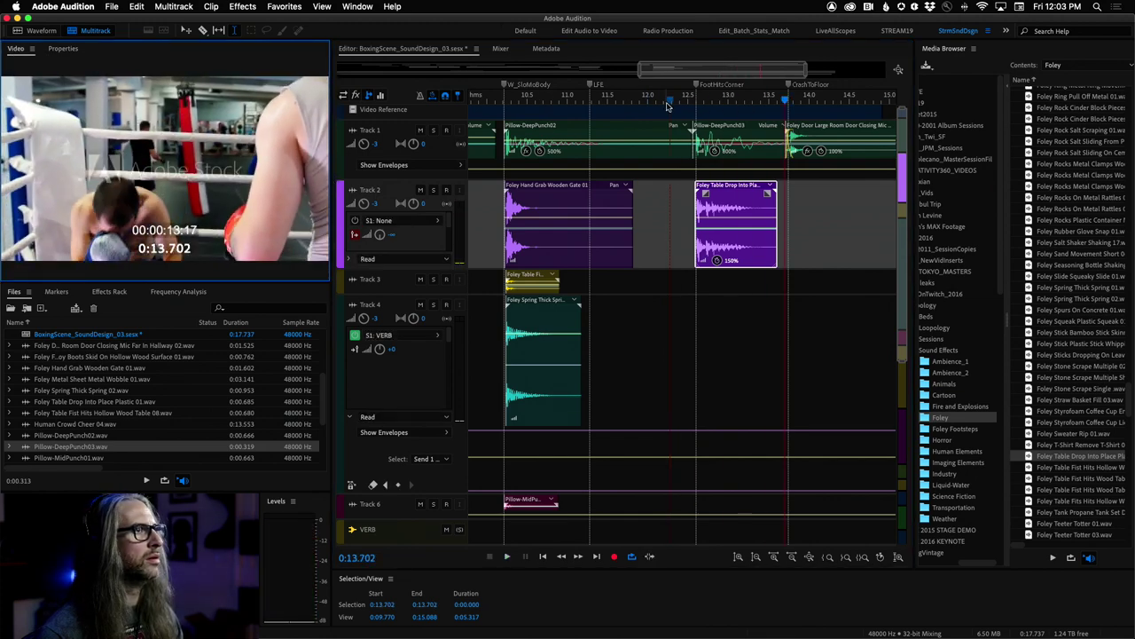
left_click(665, 100)
key("space")
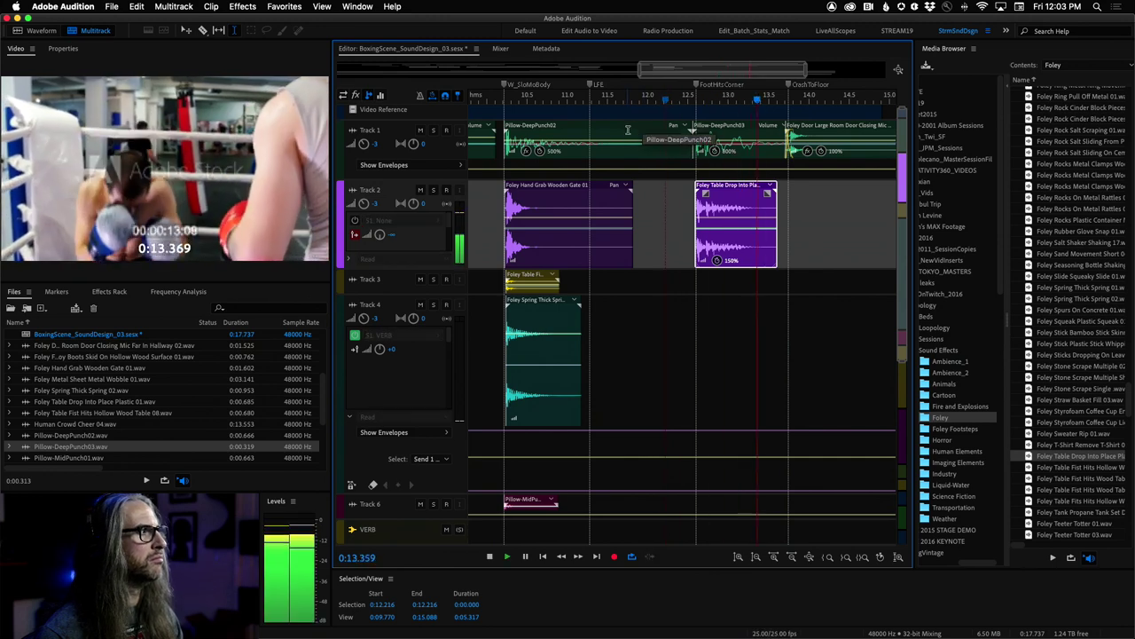
key("space")
left_click(680, 99)
key("space")
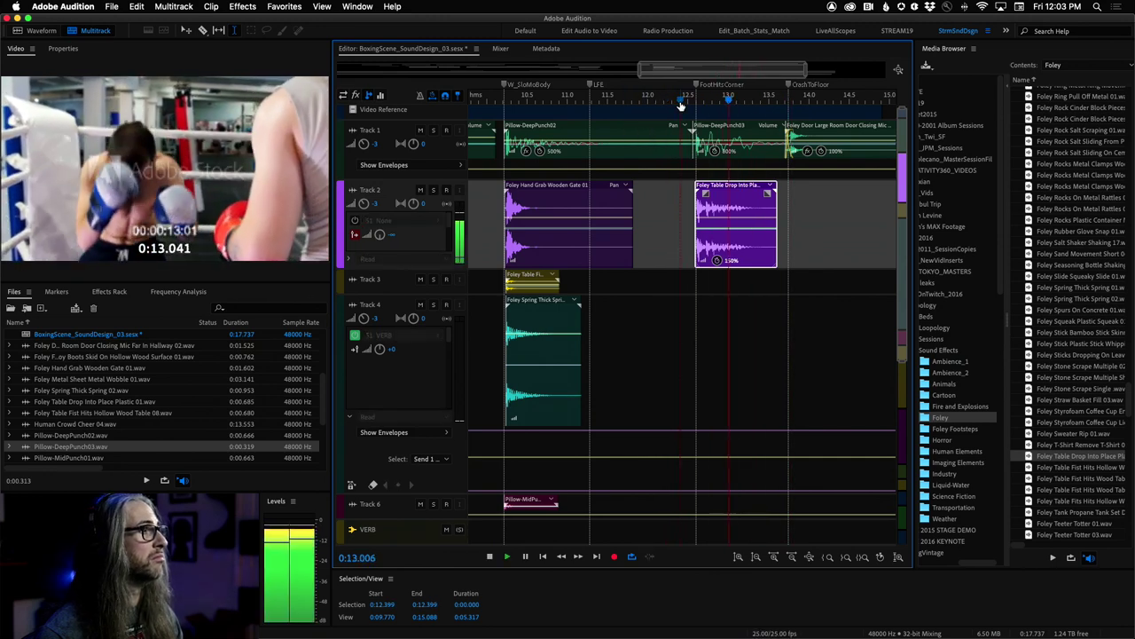
key("space")
left_click(670, 99)
key("space")
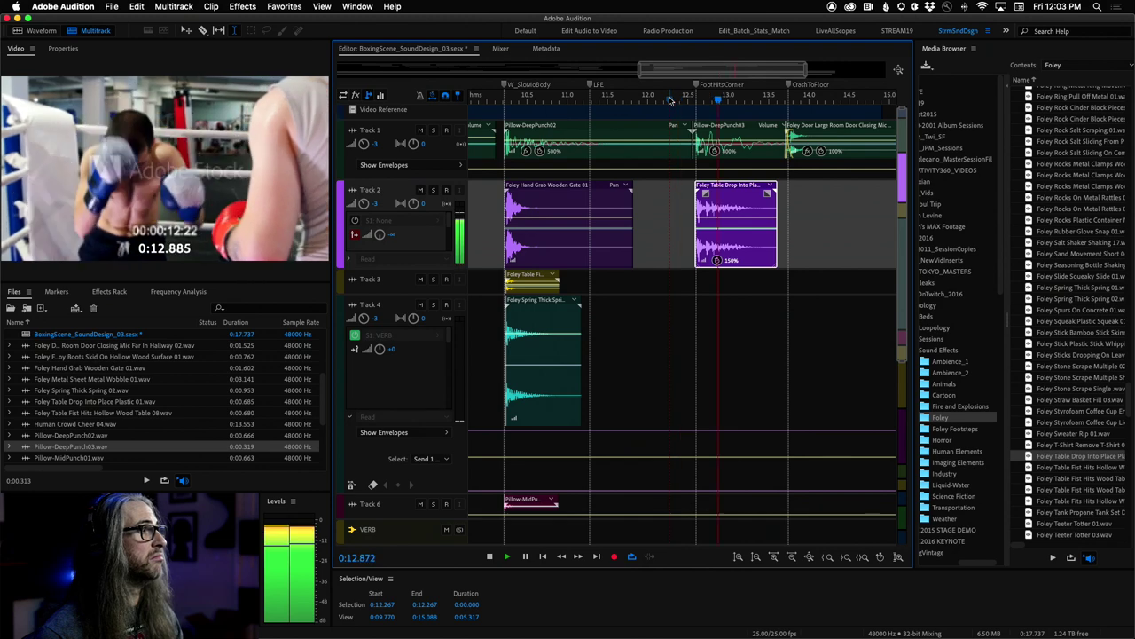
key("space")
key("space")
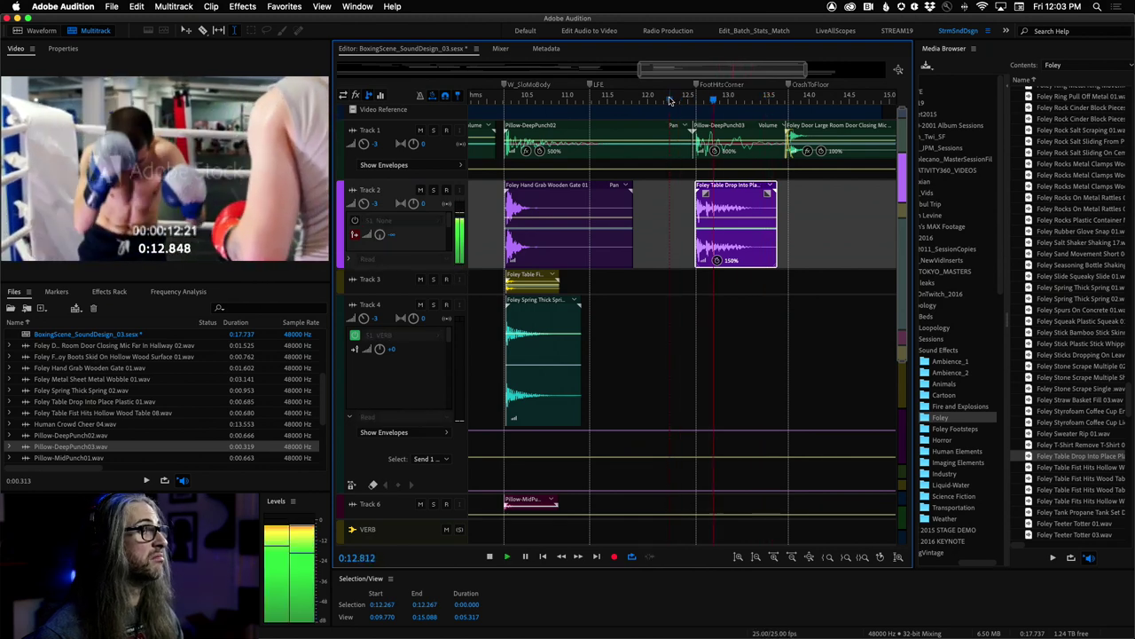
key("space")
key("space")
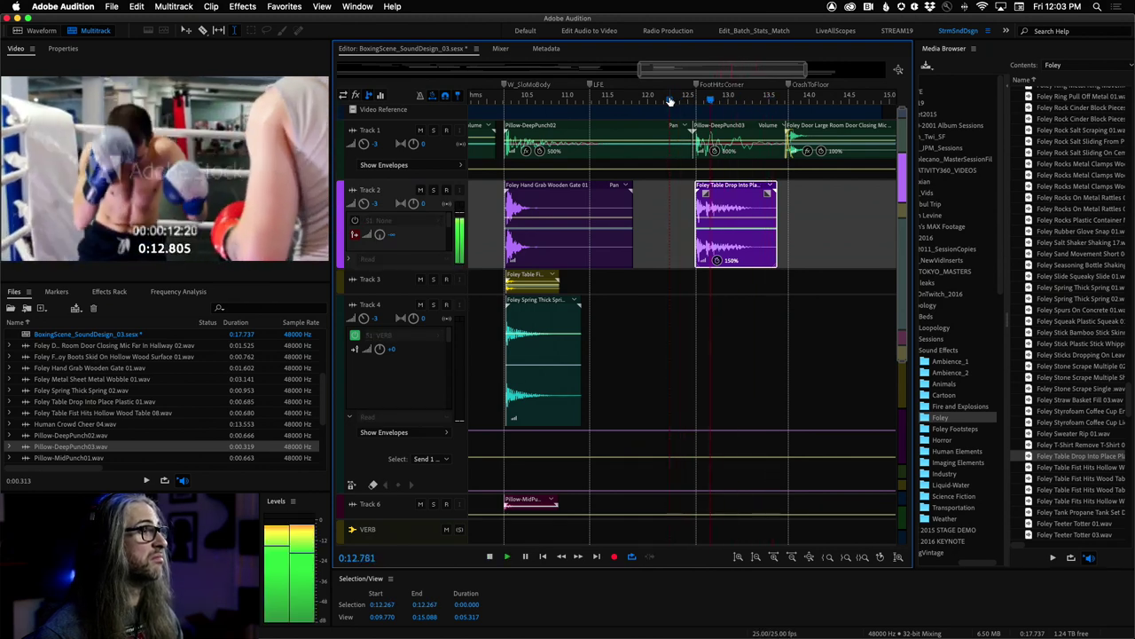
key("space")
key("space")
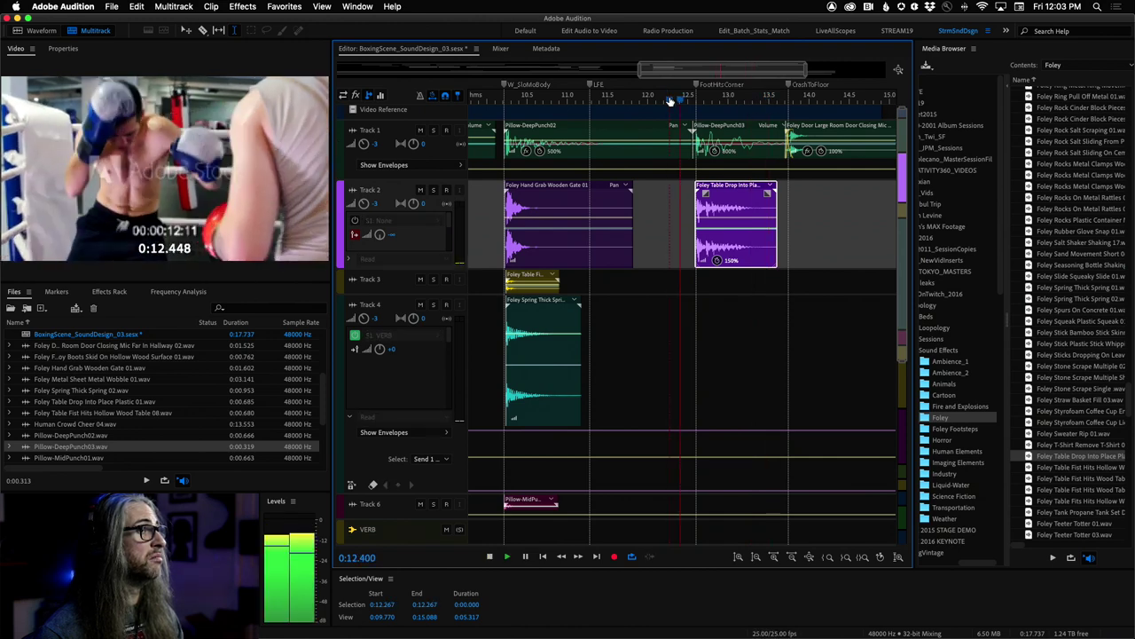
key("space")
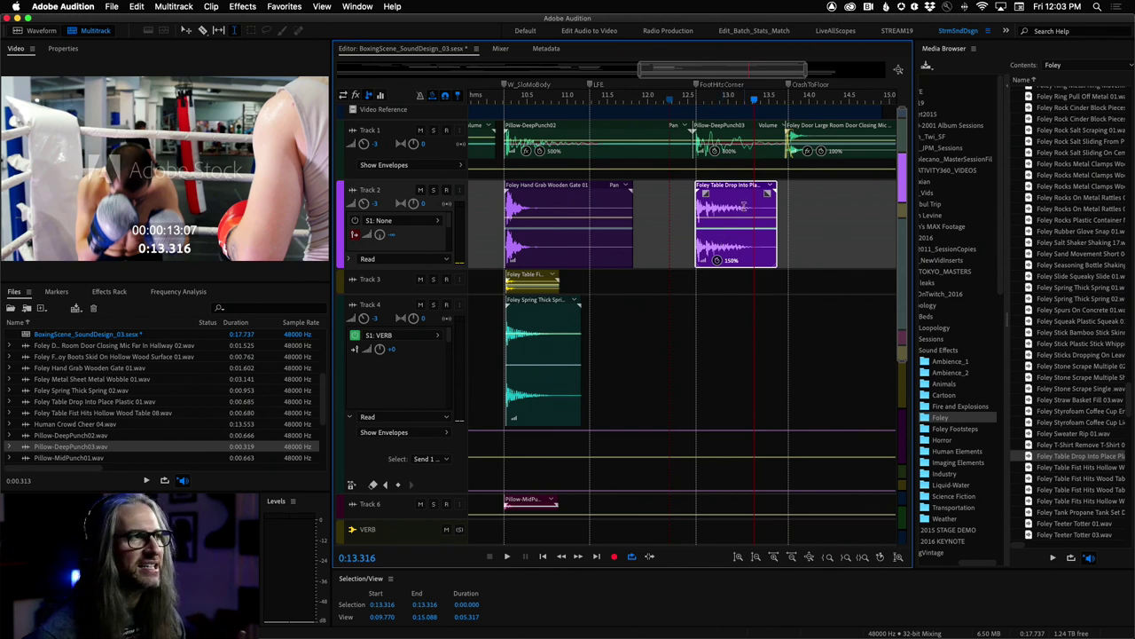
- Show the table drop clip's effects rack and the tracks' EQ controls, and look over the mixer's EQ section before returning to the multitrack session
left_click(109, 292)
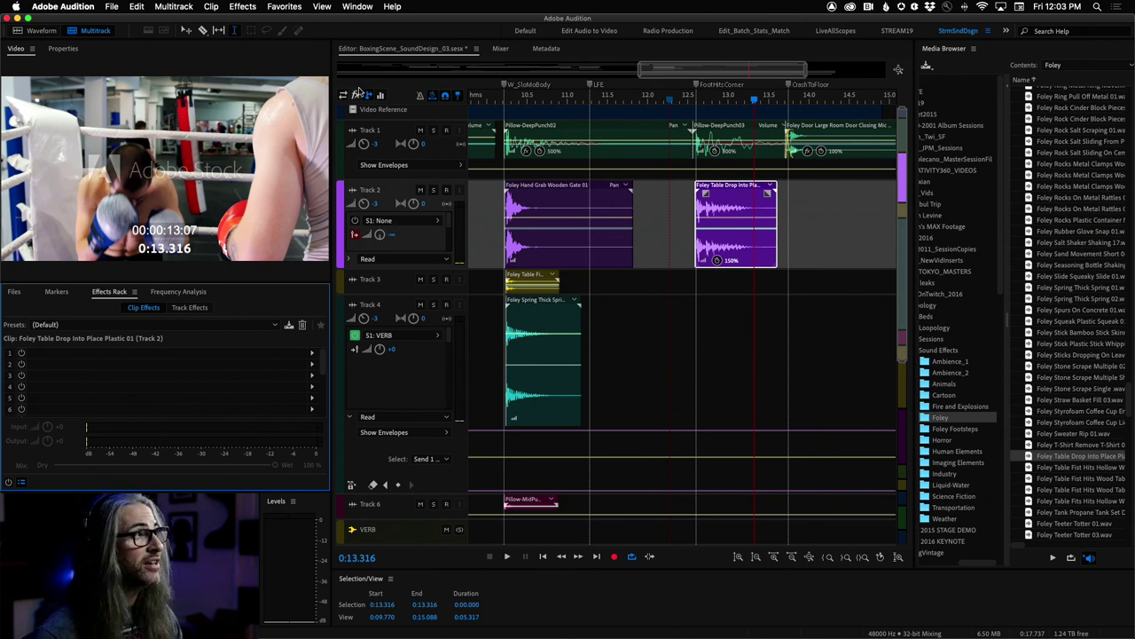
left_click(380, 95)
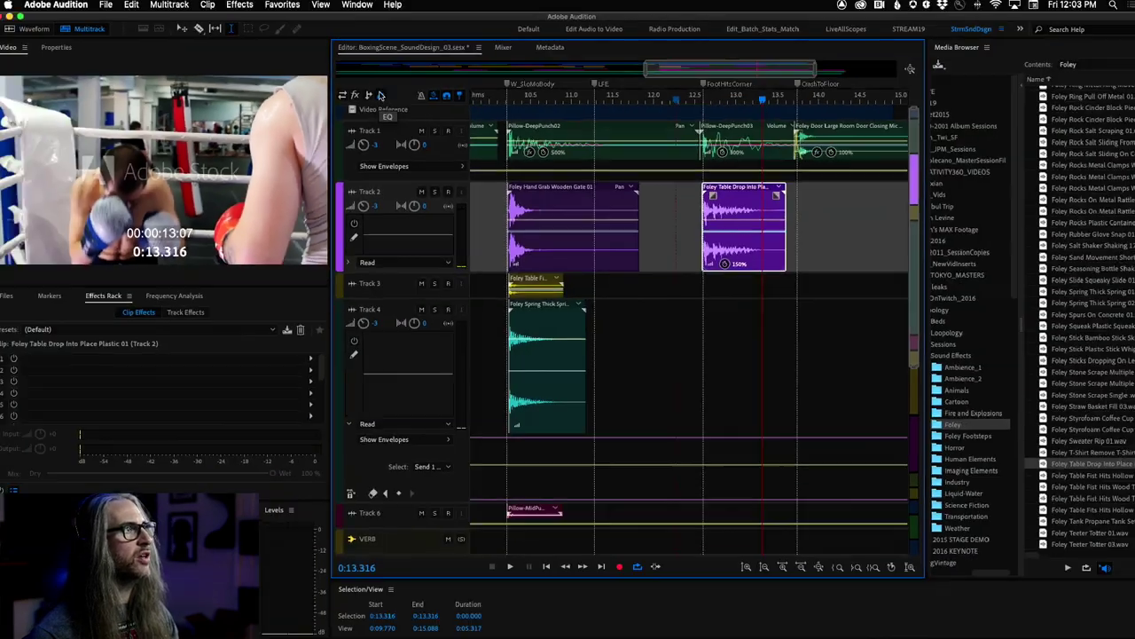
left_click(497, 48)
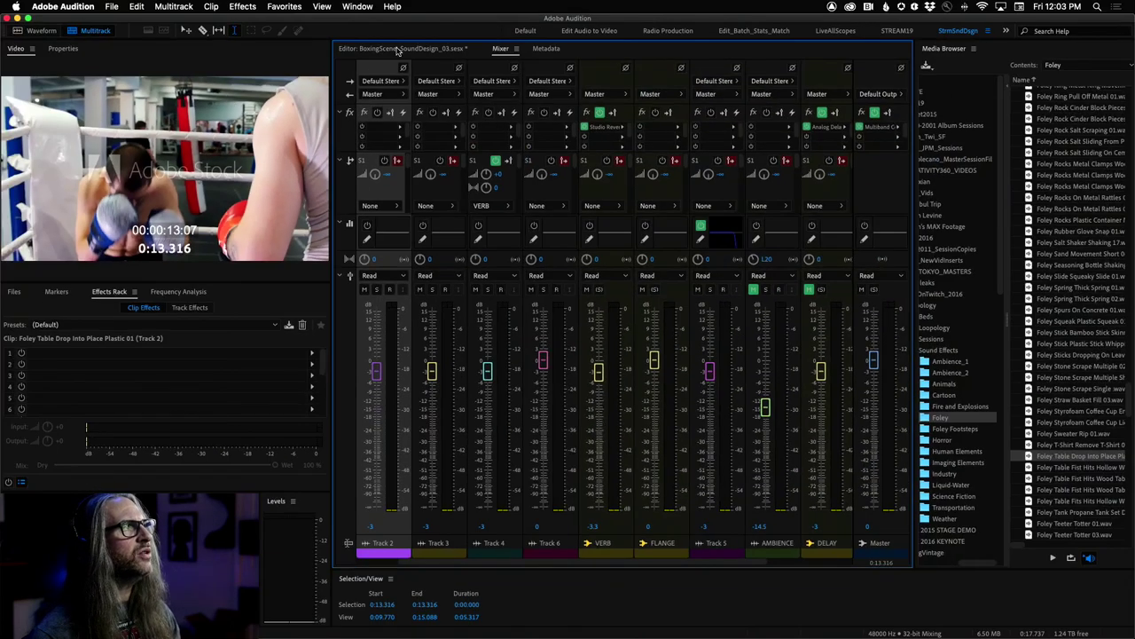
left_click(397, 49)
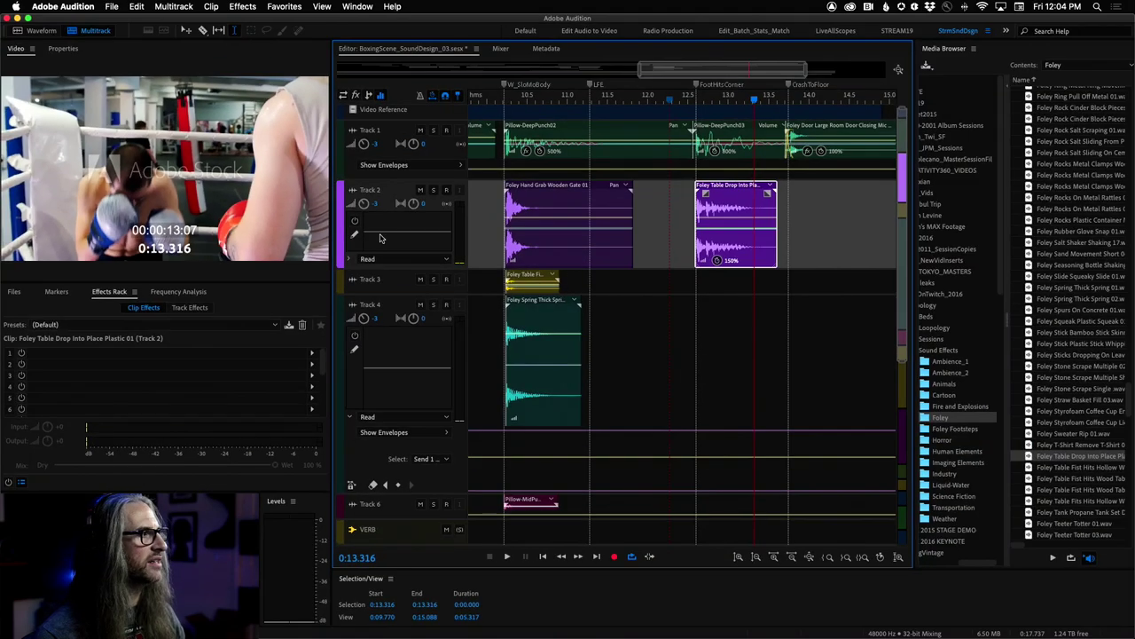
- Select the time range from about 12.41 to 13.75 s and add a Parametric Equalizer to the table drop clip's first effect slot
left_click_drag(753, 102, 696, 106)
left_click_drag(682, 208, 787, 229)
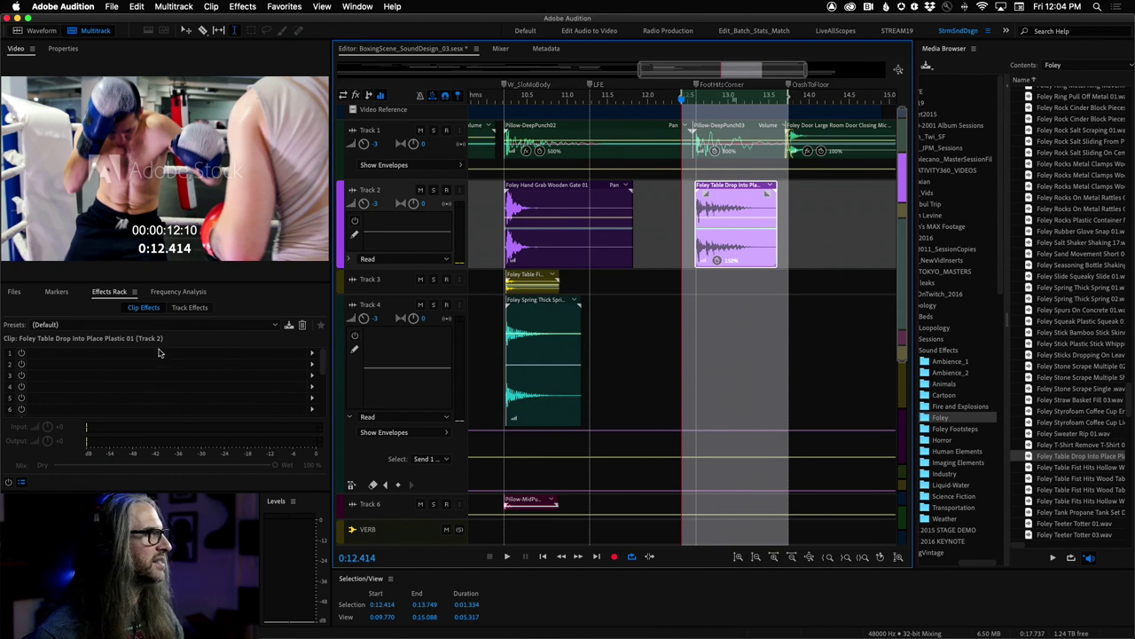
left_click(309, 357)
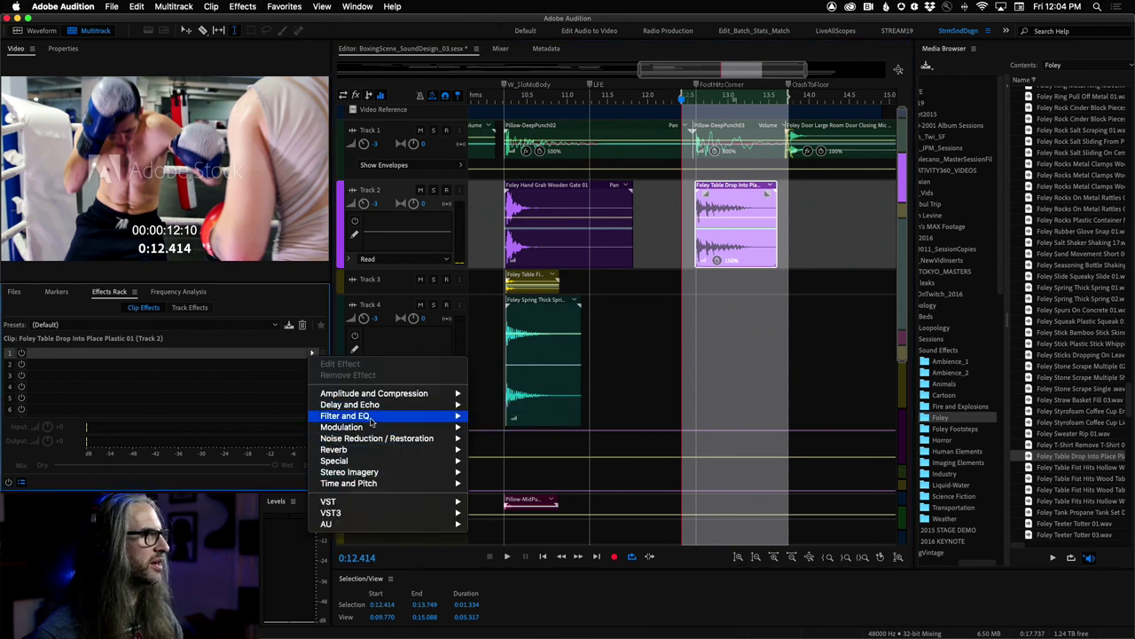
mouse_move(371, 421)
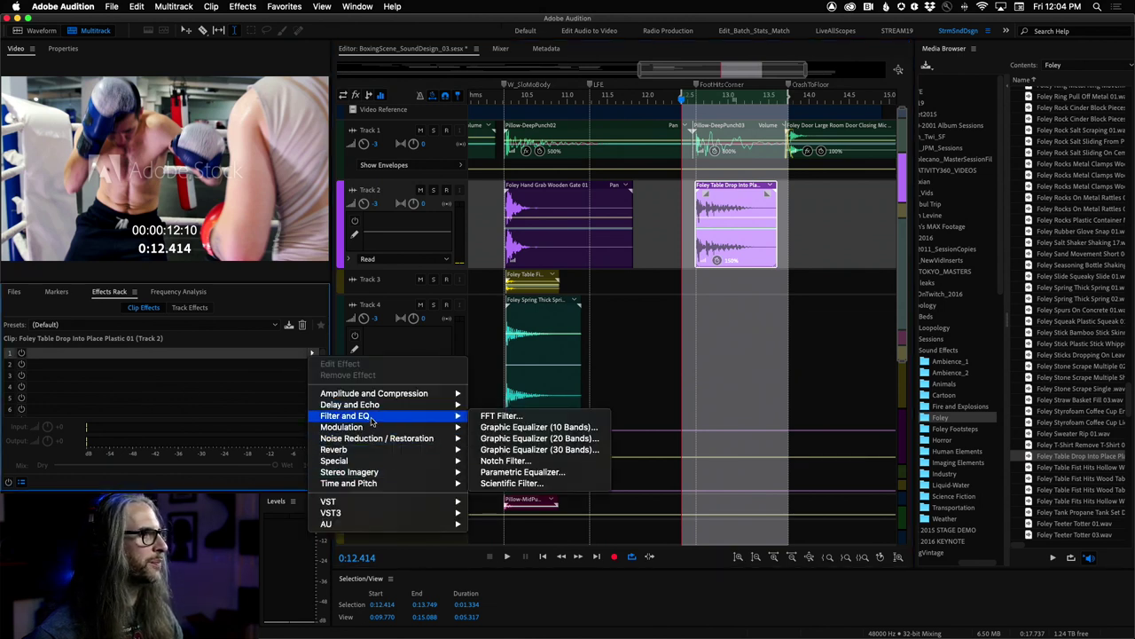
left_click(547, 473)
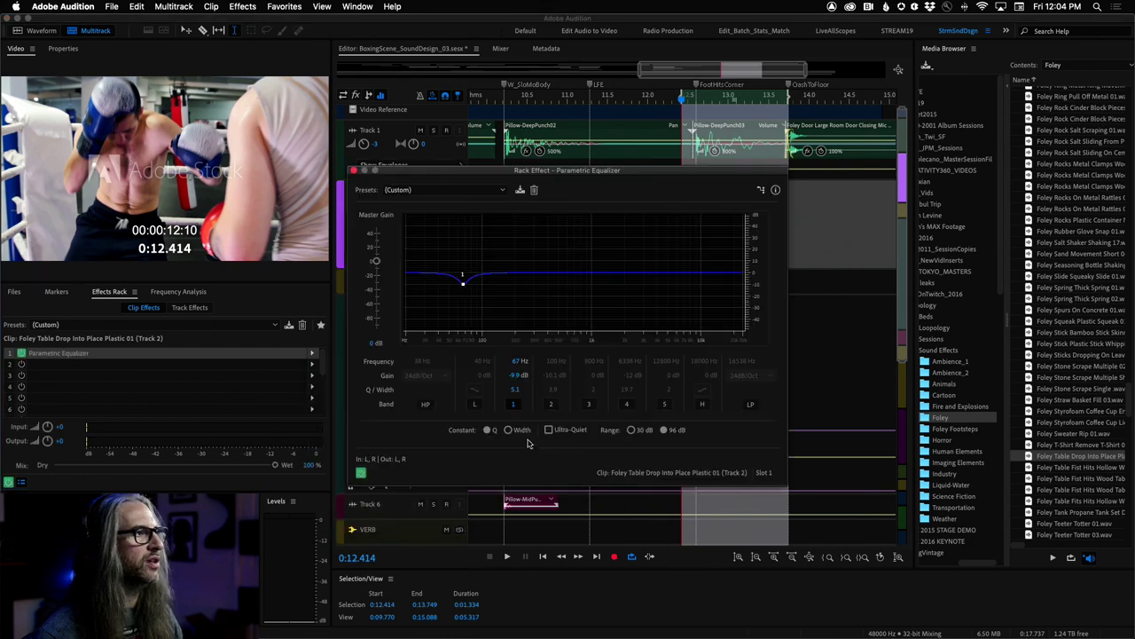
- Move the Parametric Equalizer window clear of the table drop clip and load the Full Reset preset
left_click_drag(519, 169, 416, 88)
left_click(390, 107)
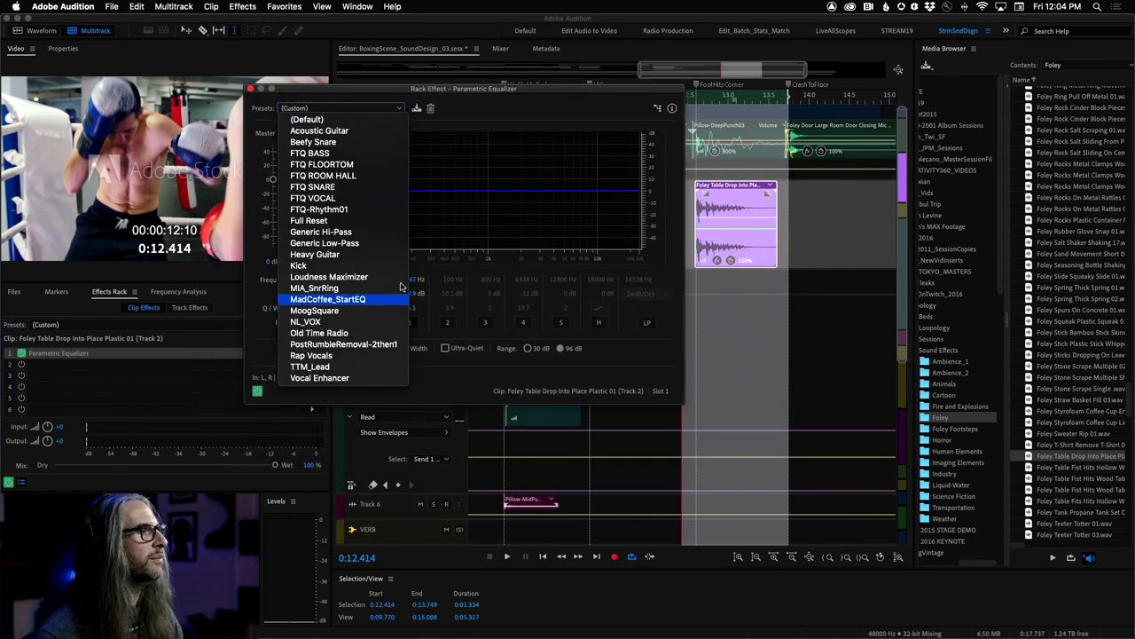
left_click(313, 221)
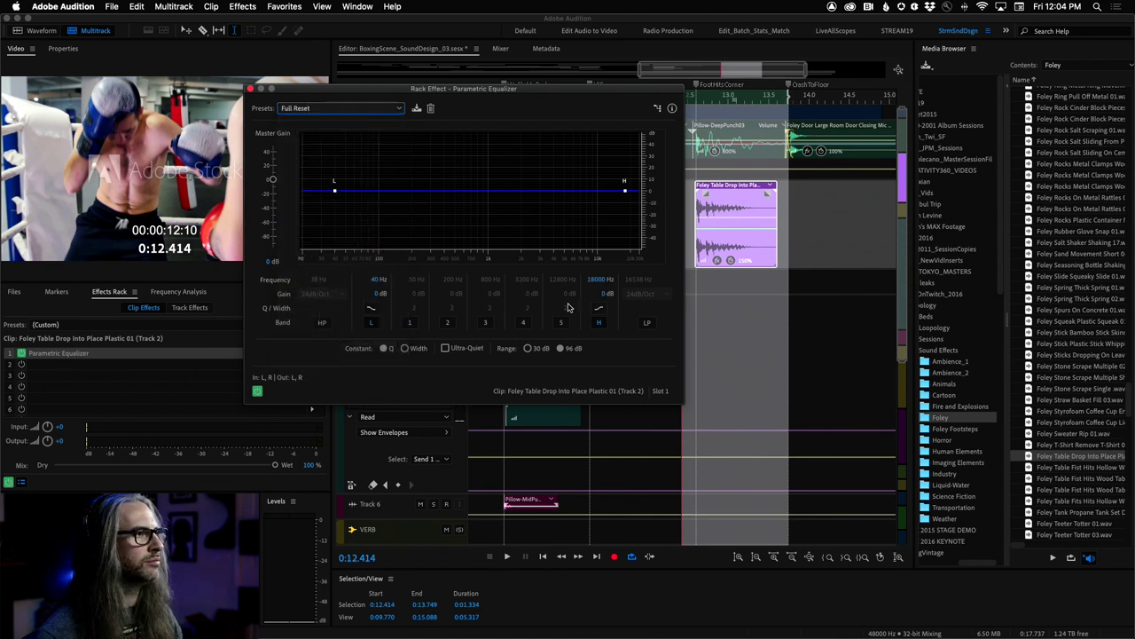
- Turn off the Parametric Equalizer's high shelf band and enable its low-pass band with a 30dB/Oct slope
left_click(597, 324)
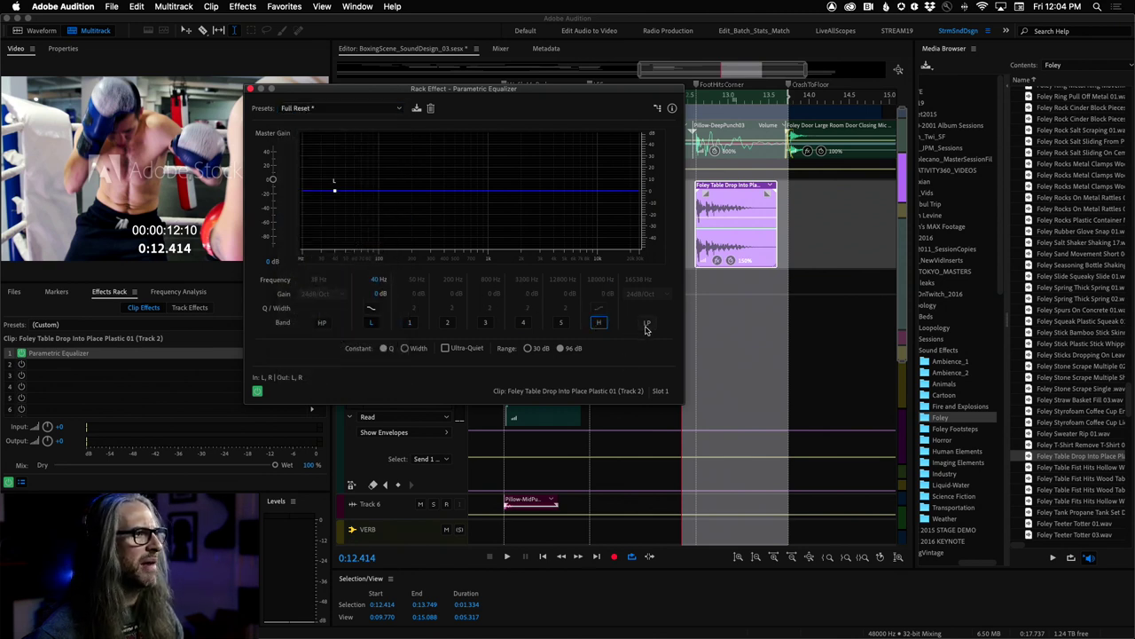
left_click(647, 323)
left_click(648, 295)
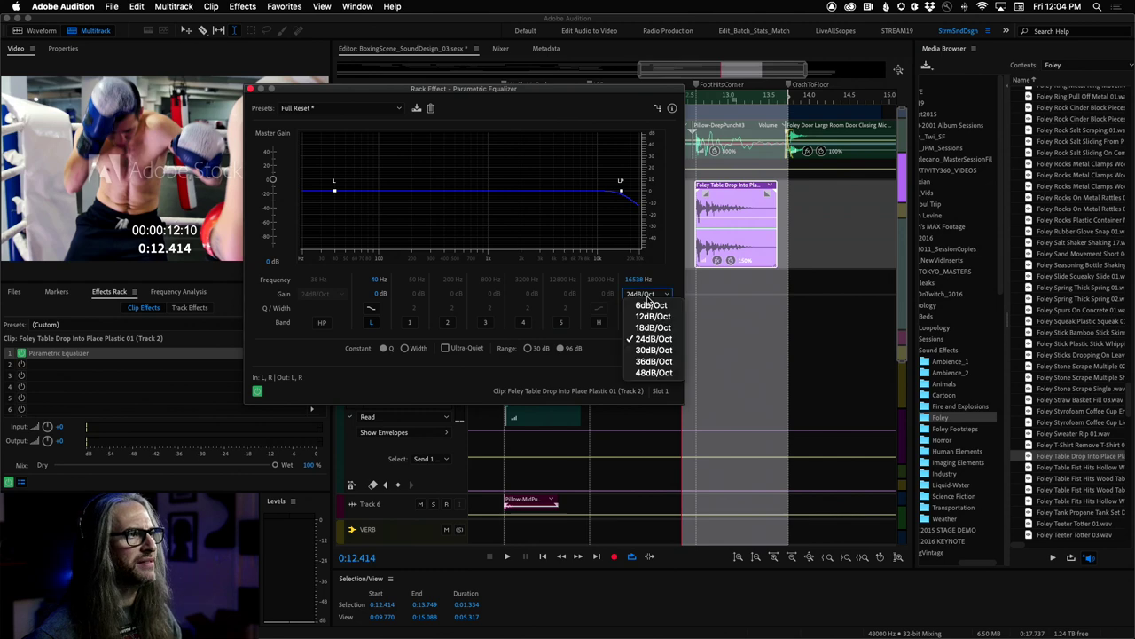
left_click(672, 351)
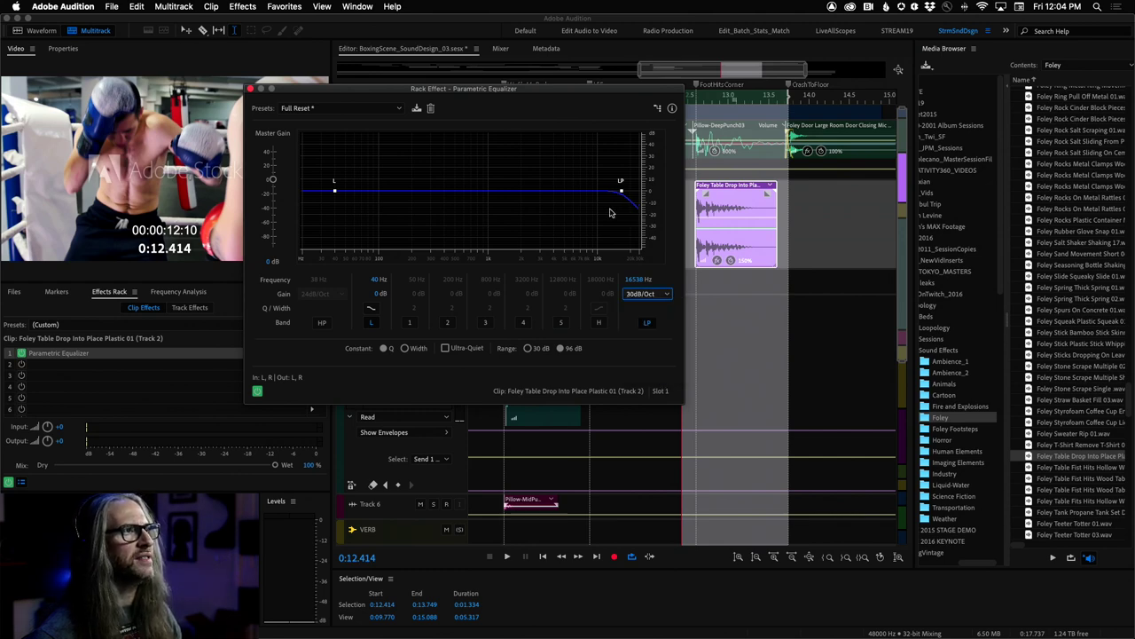
- Move the equalizer window clear of the clips, lower the low-pass frequency to 1097 Hz, and close the window
left_click_drag(610, 94, 487, 281)
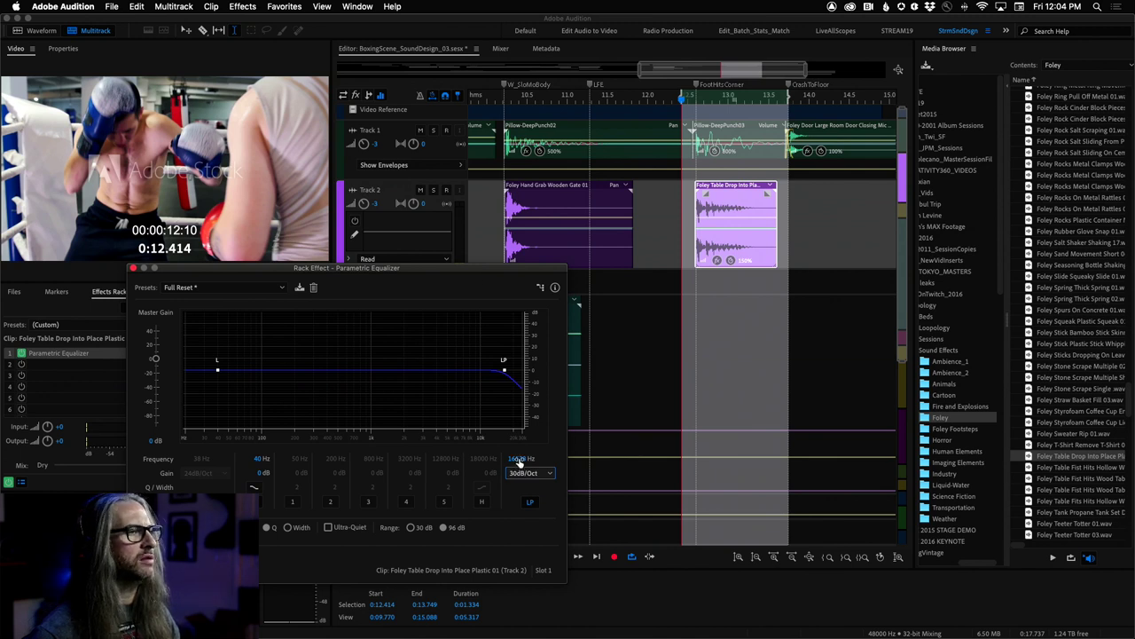
left_click_drag(520, 460, 499, 460)
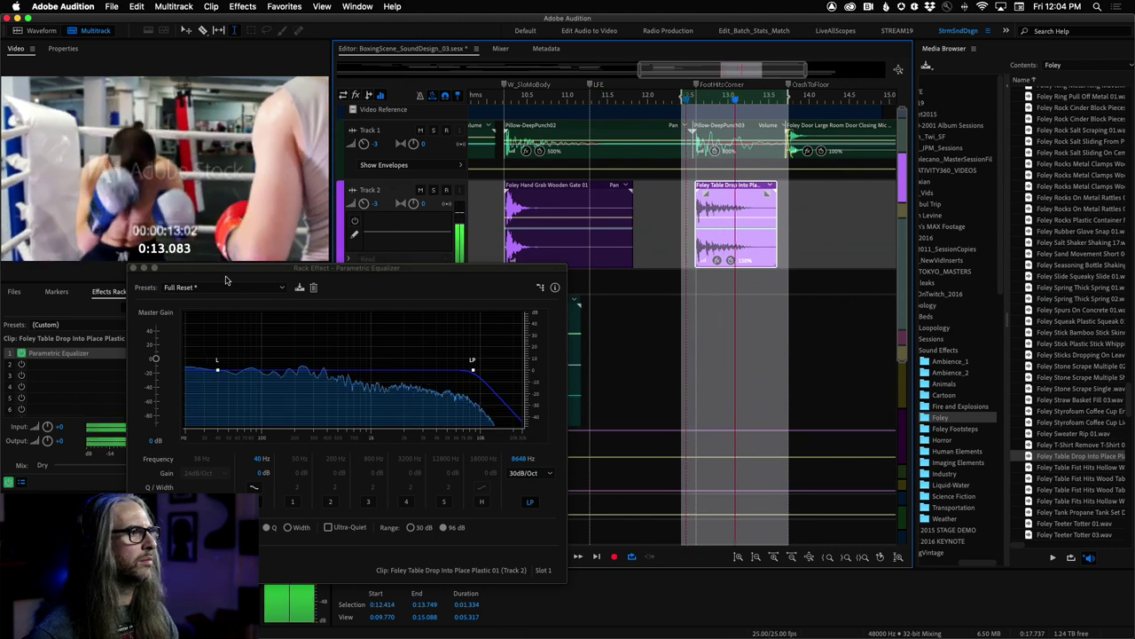
left_click_drag(523, 458, 450, 462)
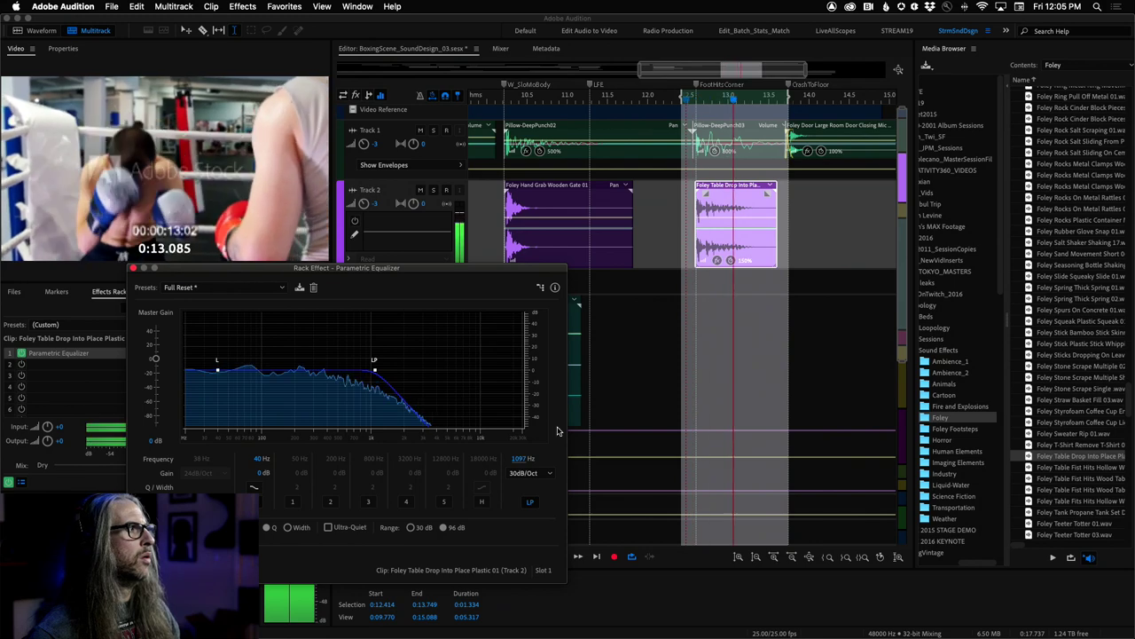
left_click(134, 267)
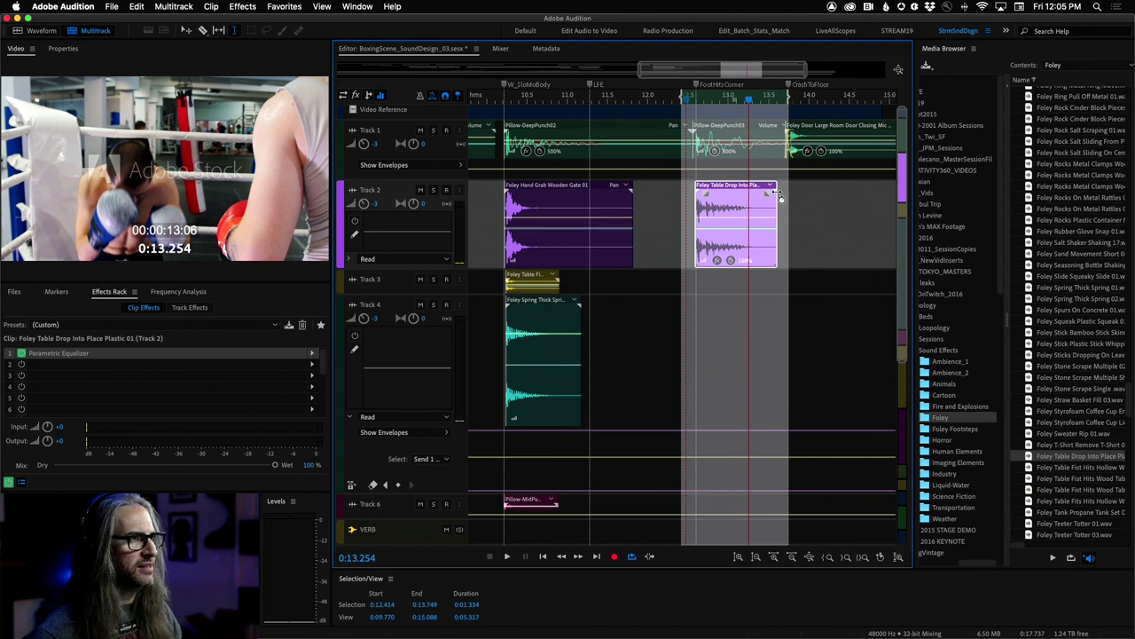
- Stretch the table drop clip to 309% and play the section from about 12.41 s to check it
left_click_drag(781, 197, 868, 196)
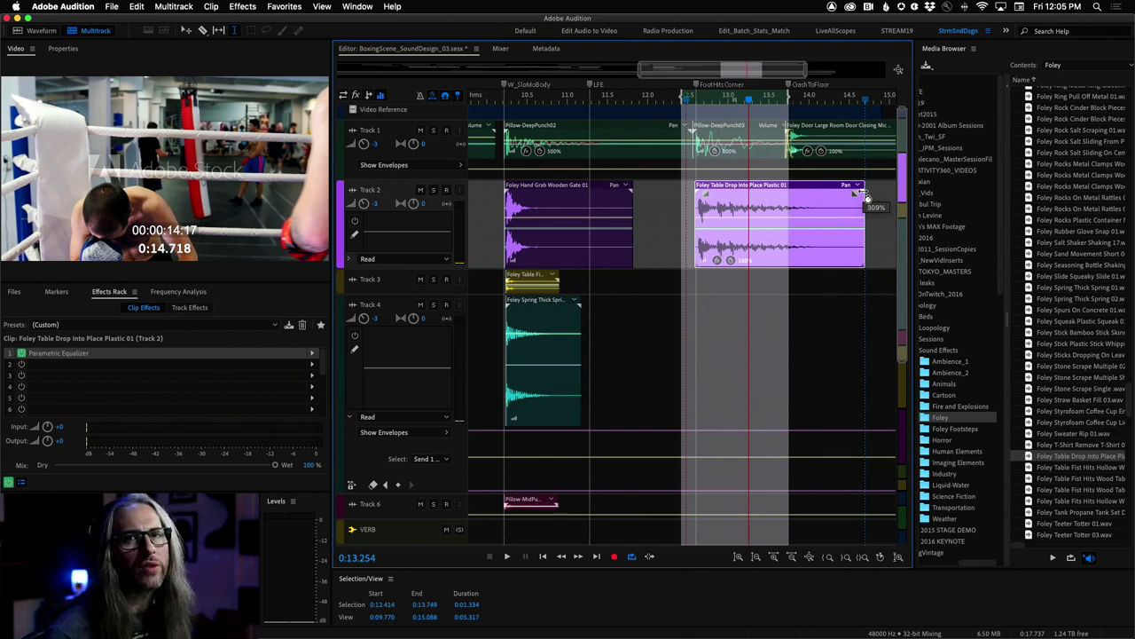
left_click_drag(867, 197, 866, 197)
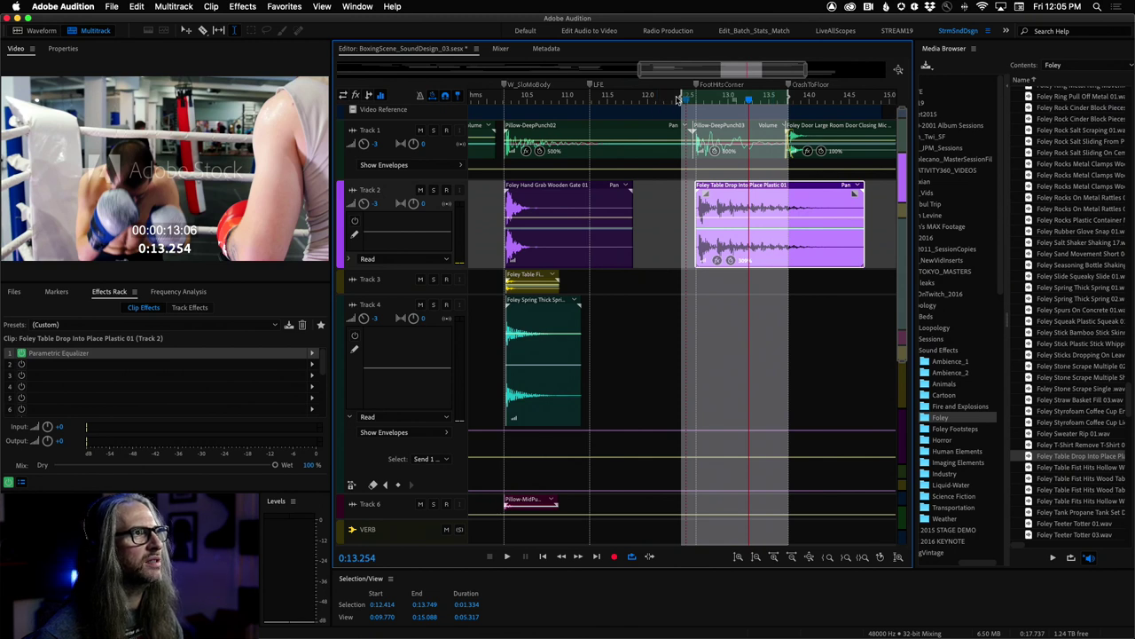
left_click_drag(667, 98, 681, 98)
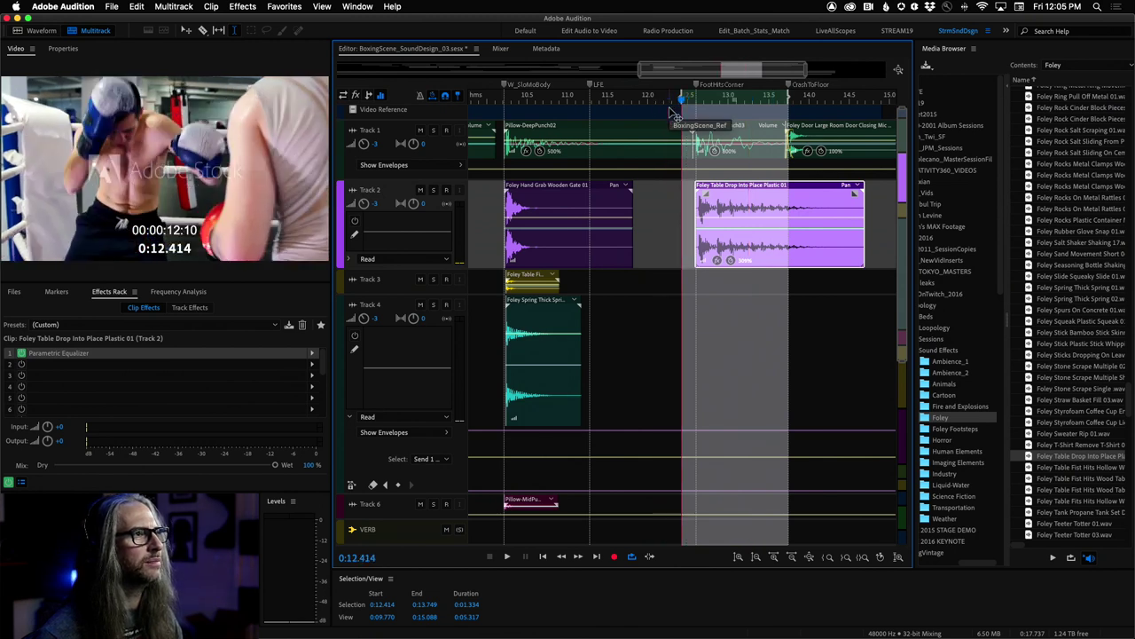
key("space")
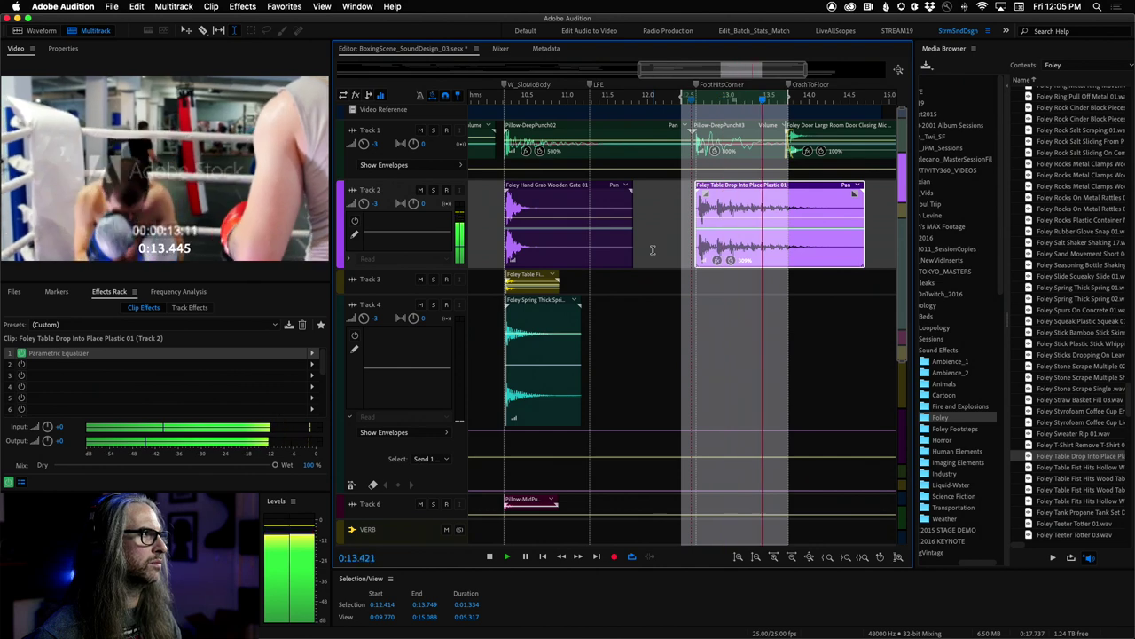
key("space")
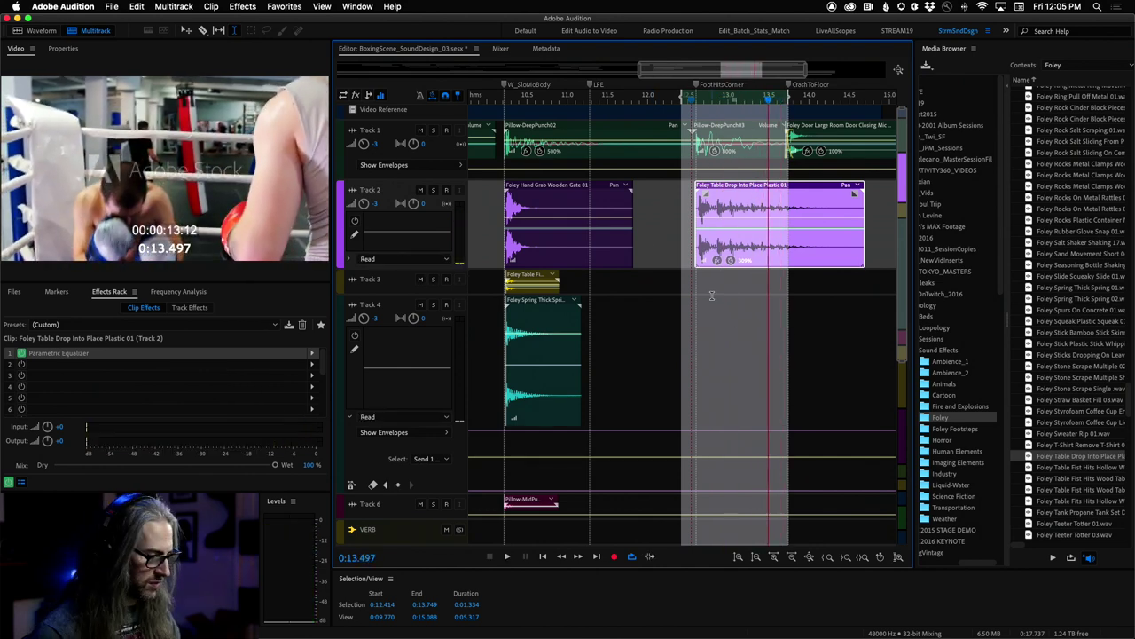
- Clear the time selection and play the foot-hits-corner section repeatedly from start points between about 11.3 and 12.4 s
key("super+shift+a")
left_click(591, 98)
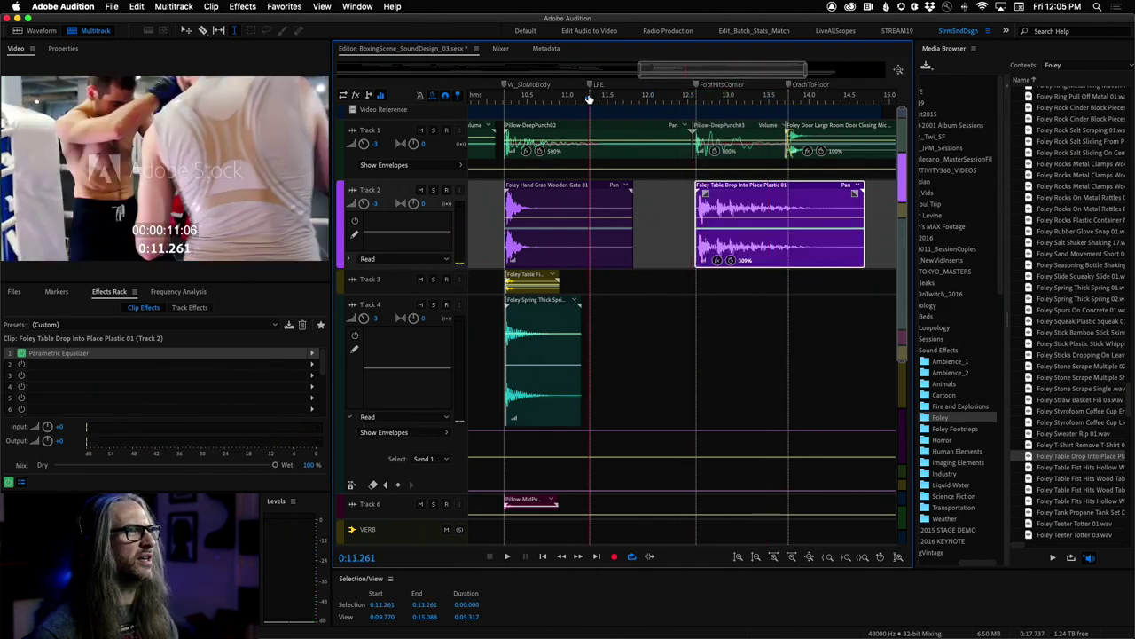
key("space")
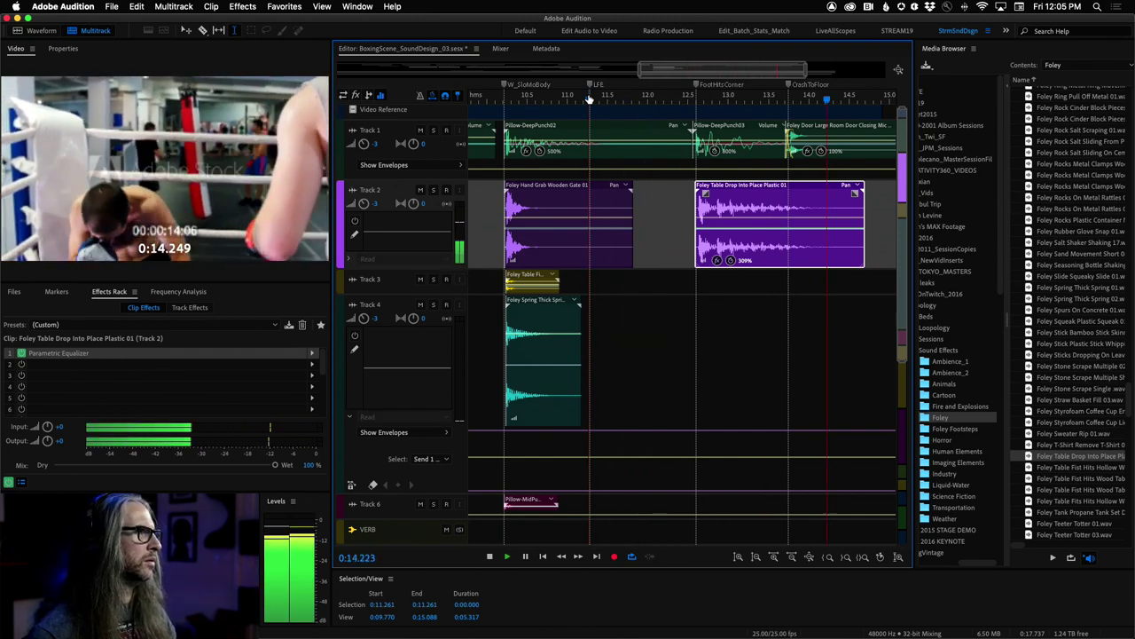
key("space")
key("space")
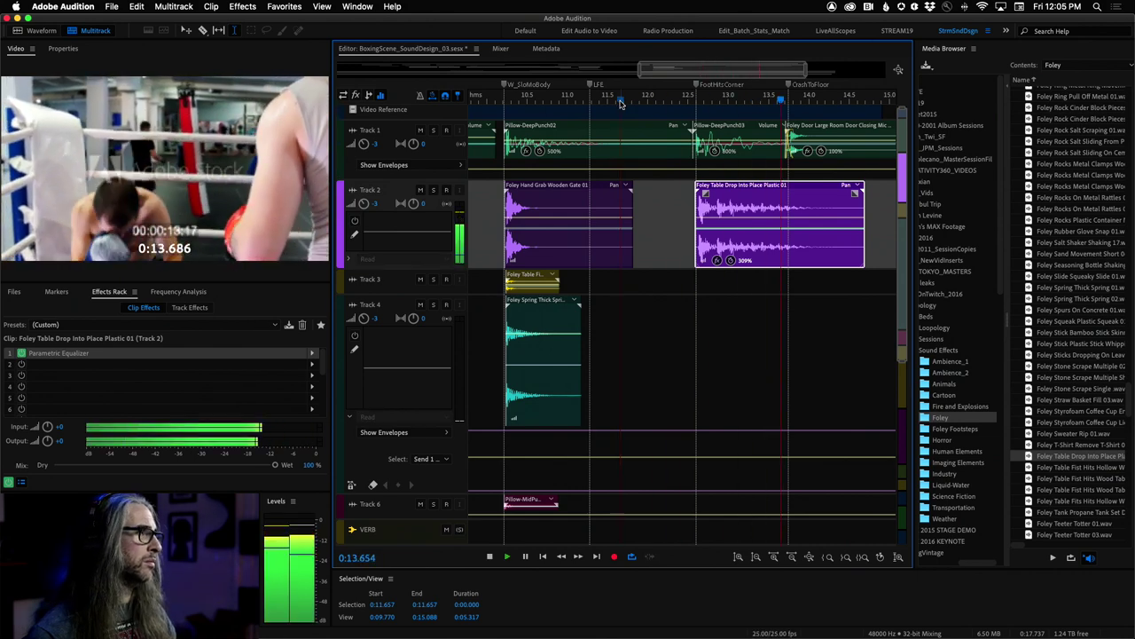
key("space")
left_click(630, 102)
key("space")
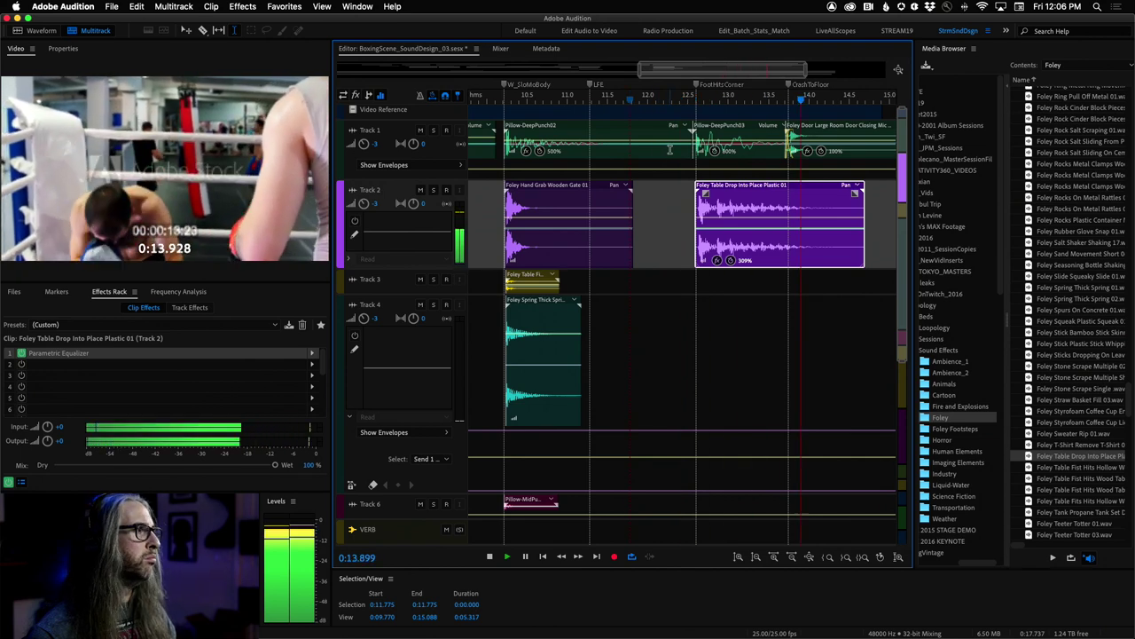
key("space")
left_click(678, 103)
key("space")
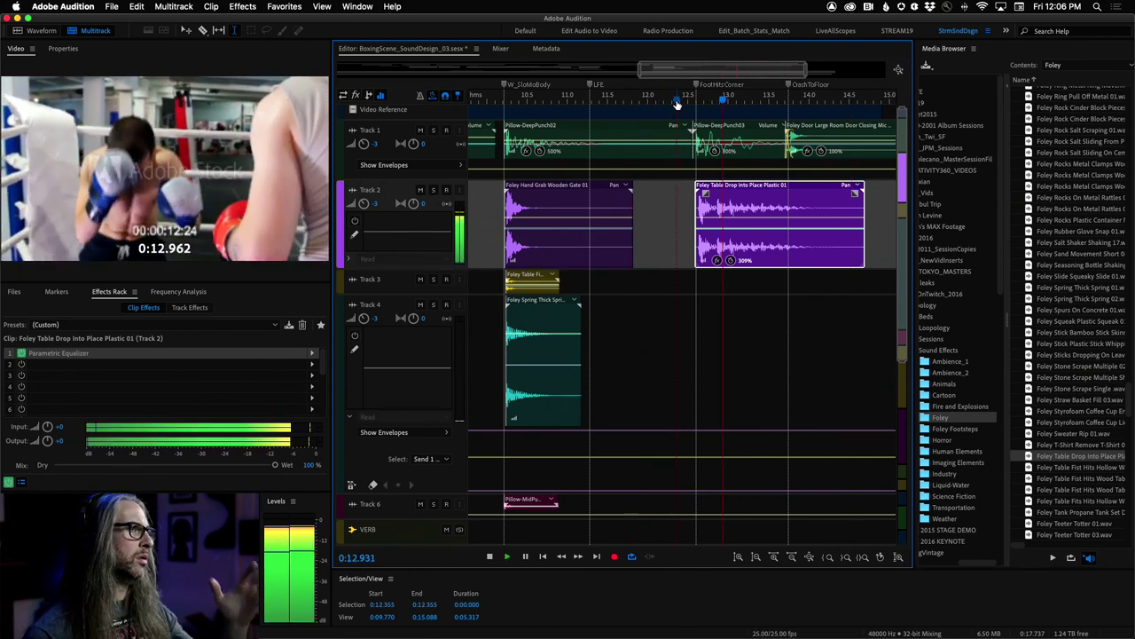
key("space")
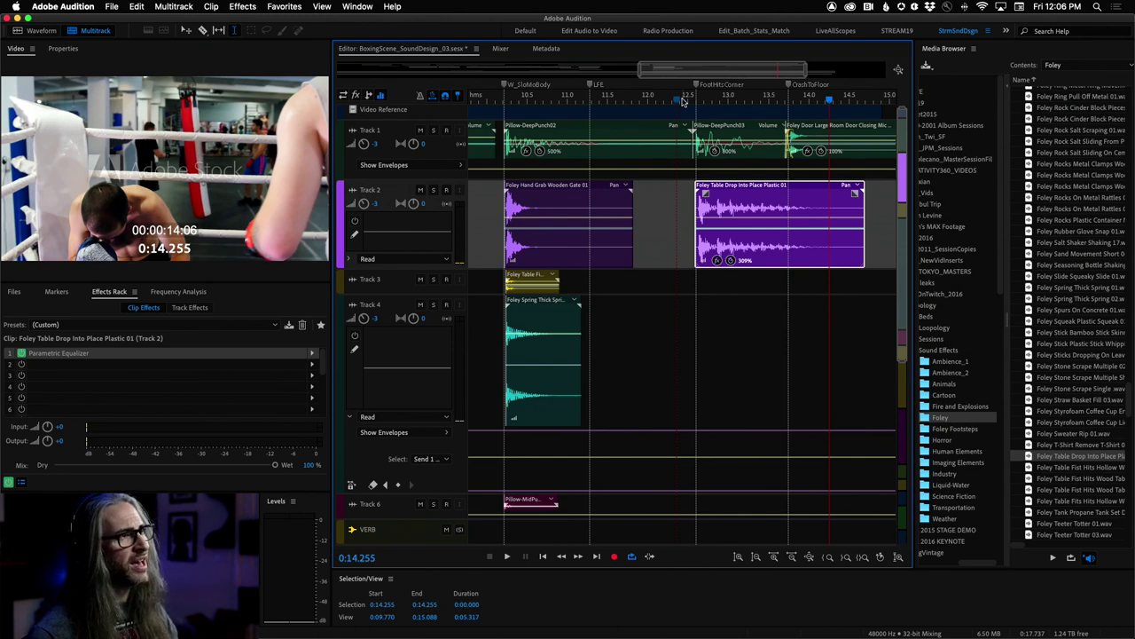
left_click(682, 102)
key("space")
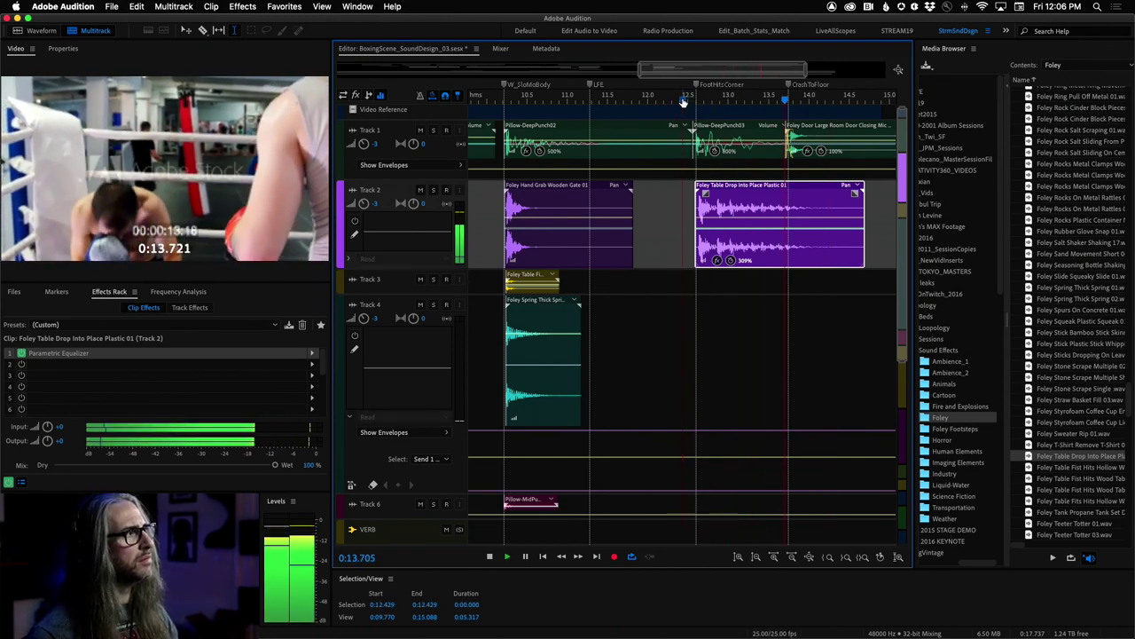
key("space")
key("space")
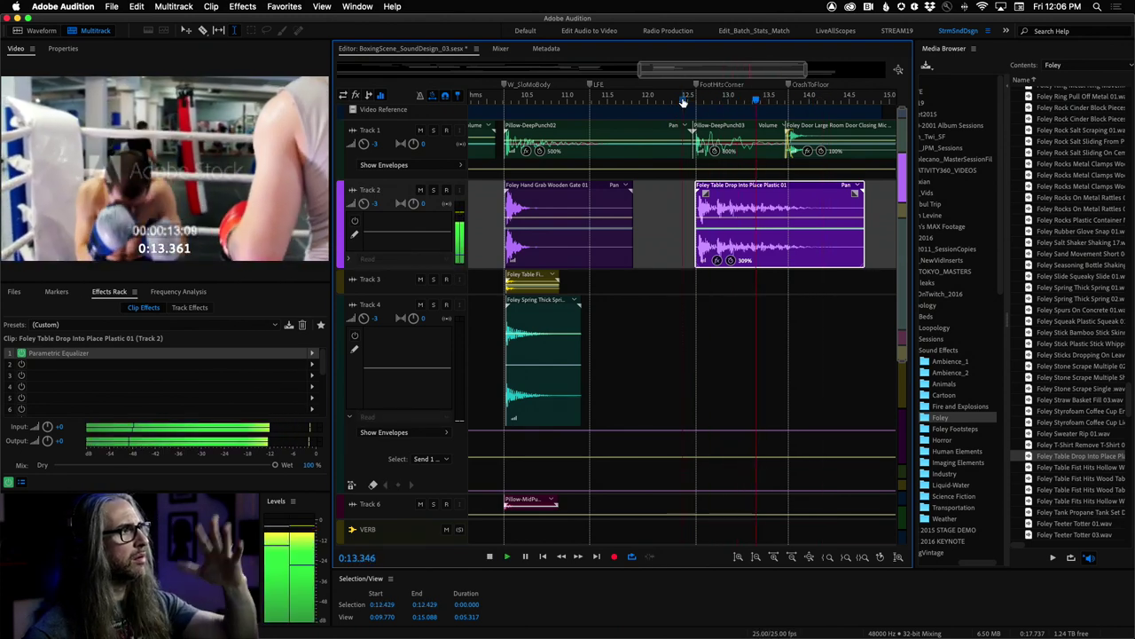
key("space")
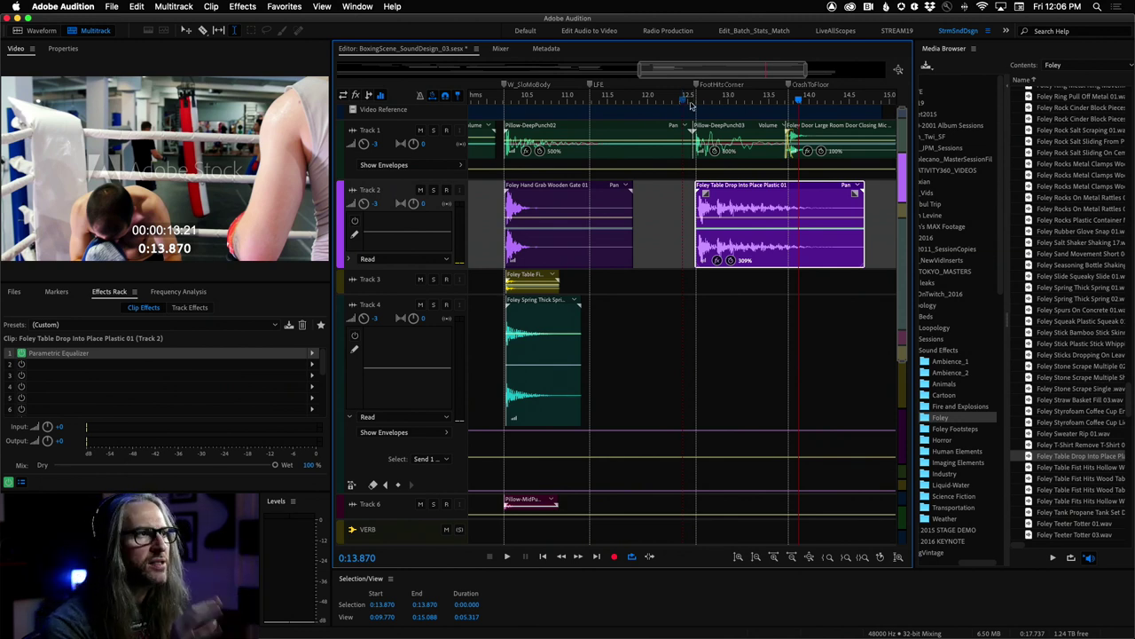
- Adjust the table drop clip's volume envelope slightly and assign Track 2's first send to the DELAY bus at a level of -3.3
left_click_drag(760, 222, 755, 228)
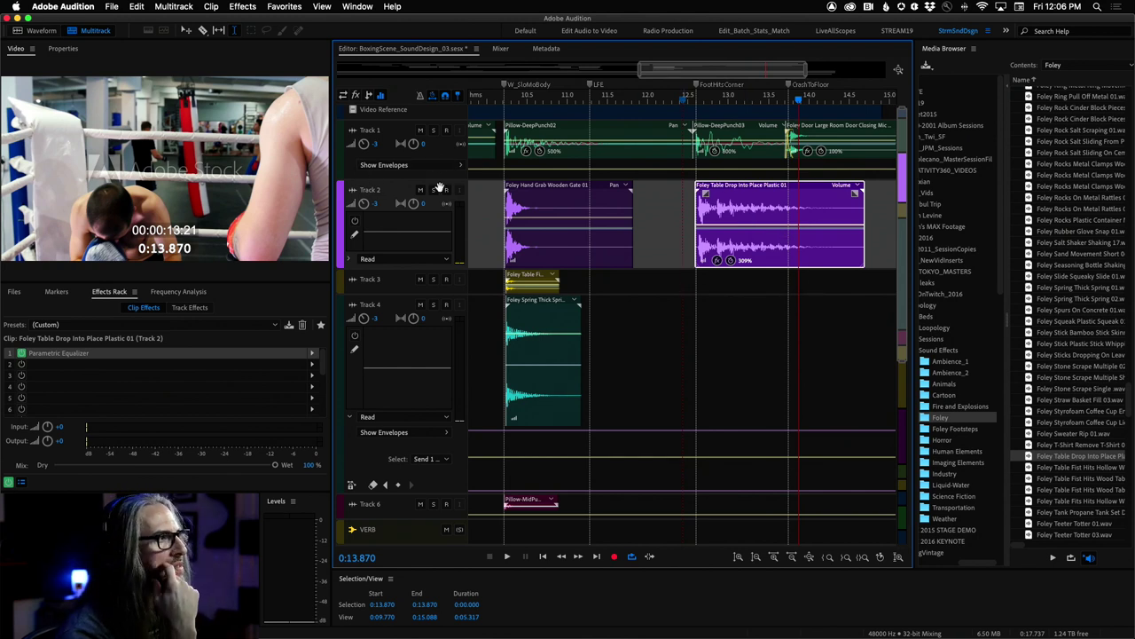
left_click_drag(639, 71, 581, 89)
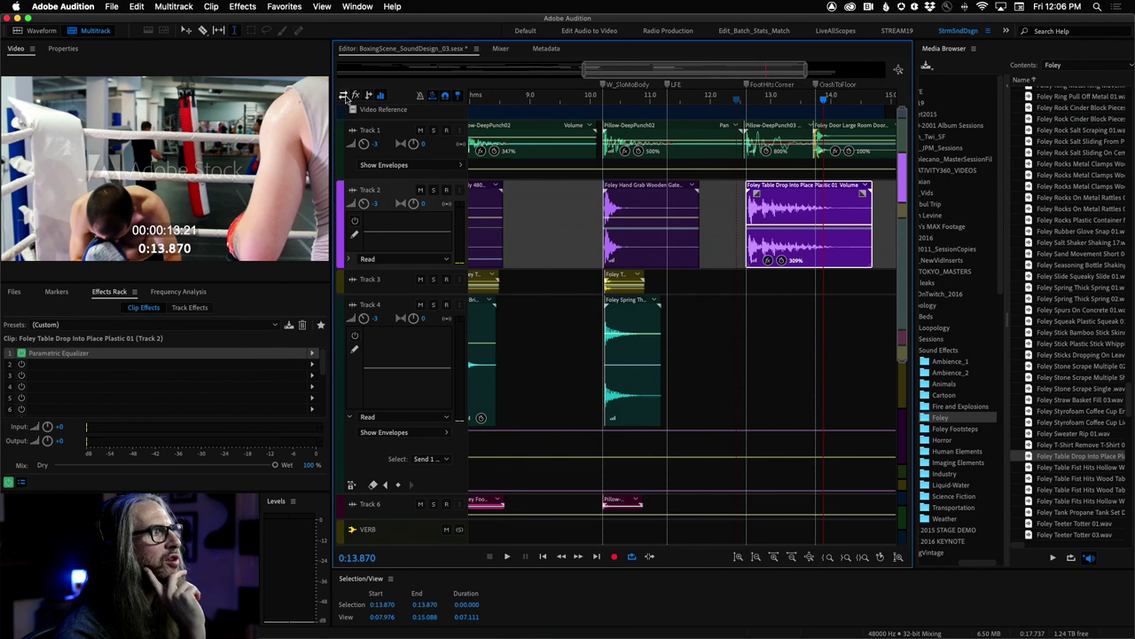
left_click(369, 95)
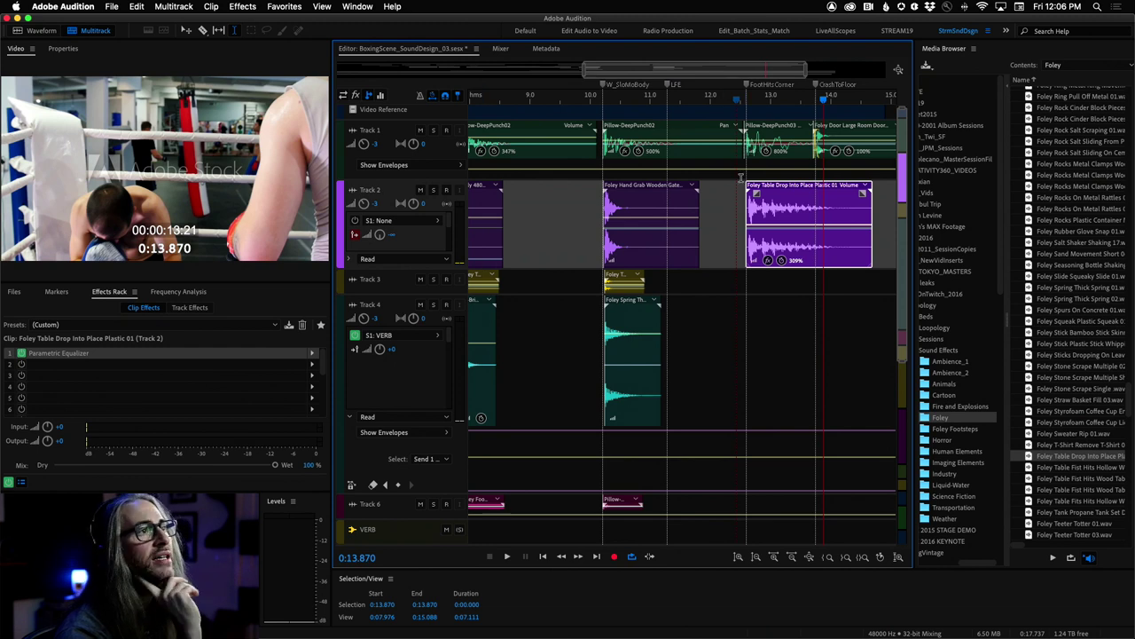
left_click(436, 220)
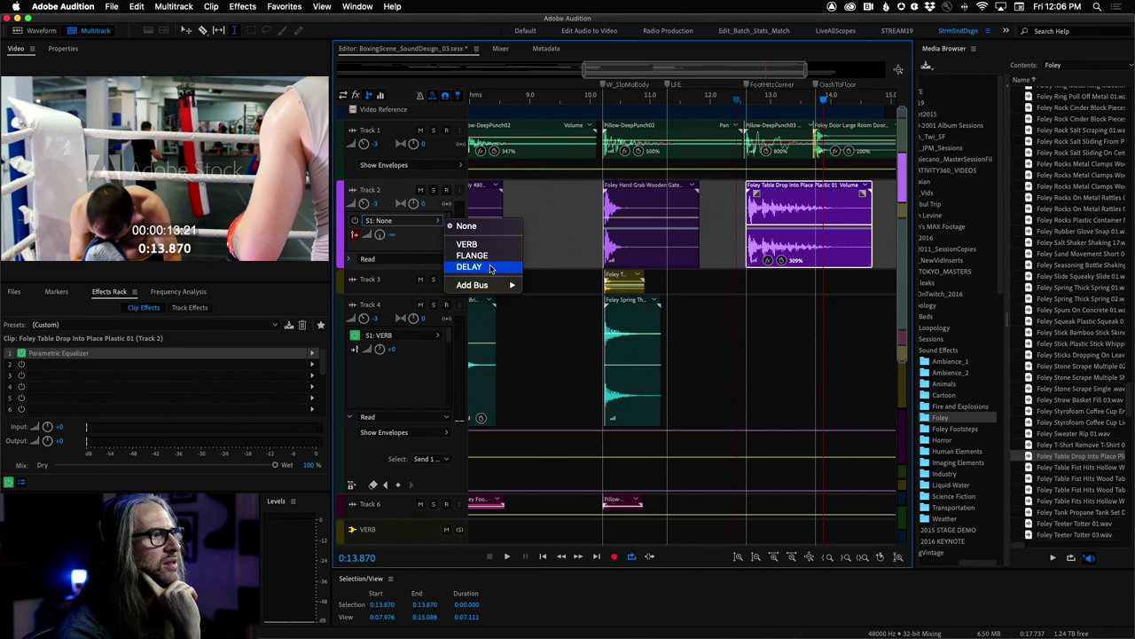
left_click(490, 268)
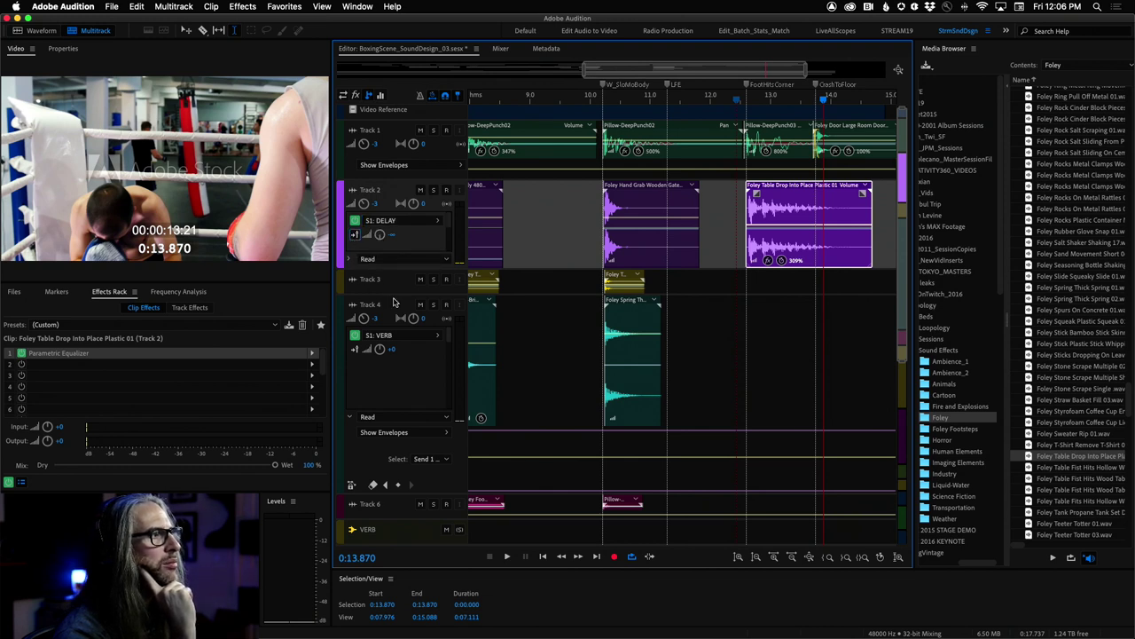
left_click_drag(379, 236, 372, 213)
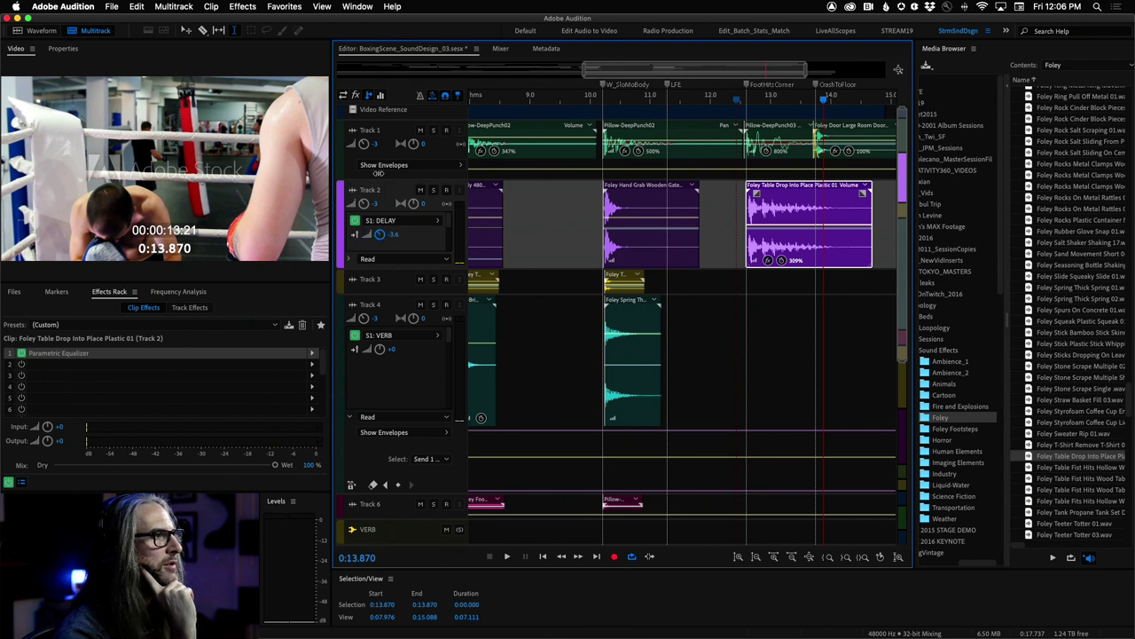
- Show Track 2's Send 1 Power On/Off envelope and keyframe it off until just before the FootHitsCorner marker, then check the send at about 12.0 s
left_click(350, 258)
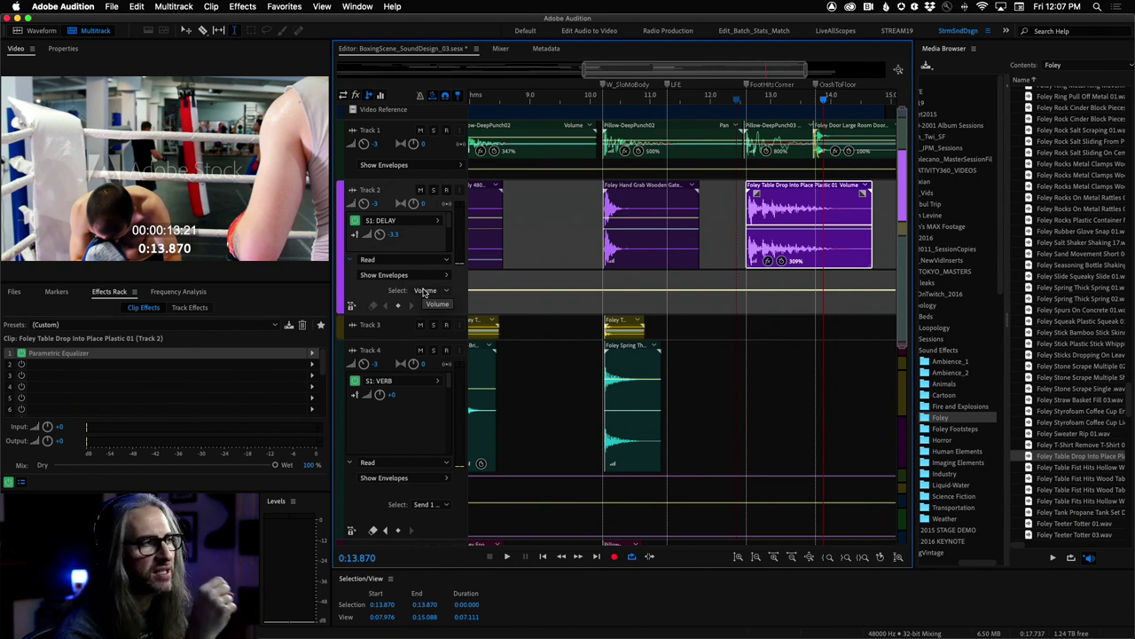
left_click(418, 276)
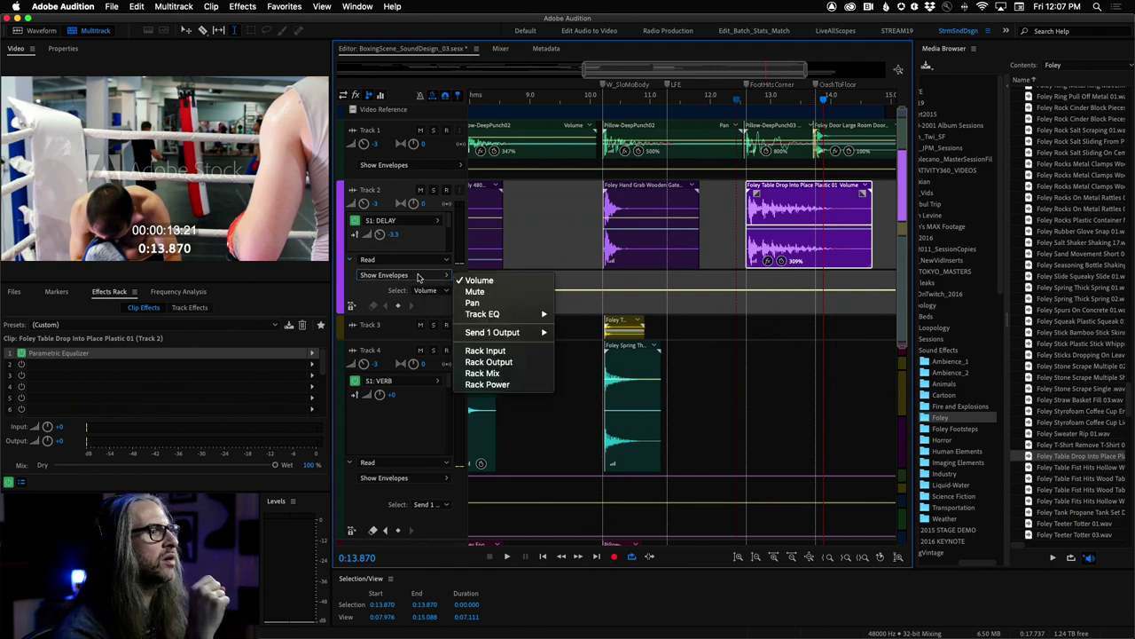
mouse_move(530, 332)
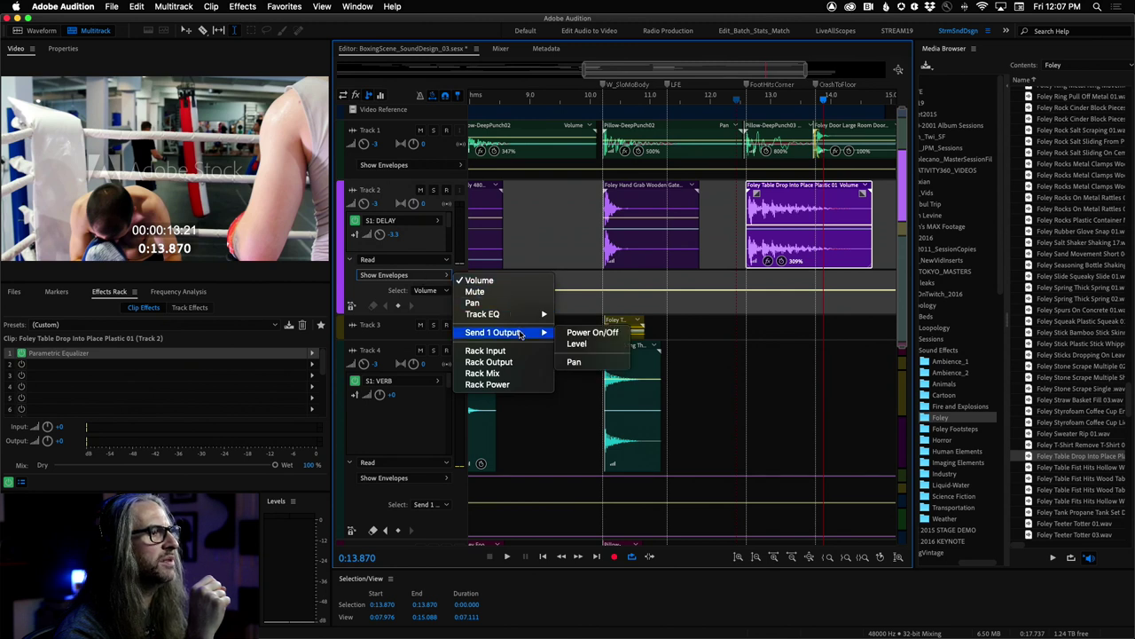
left_click(592, 333)
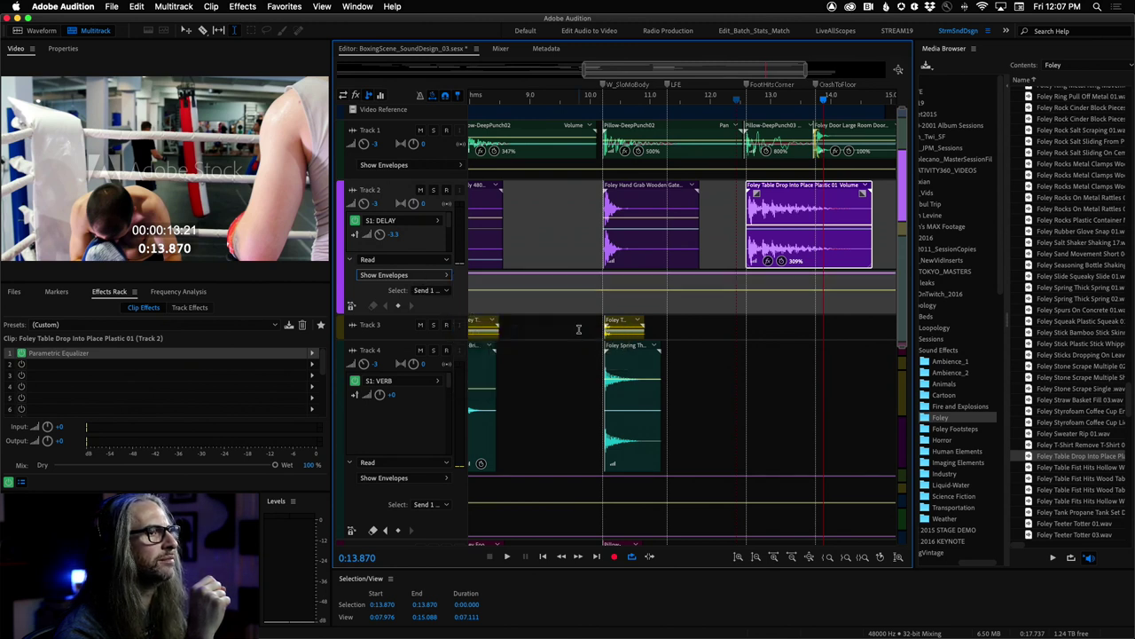
left_click(743, 278)
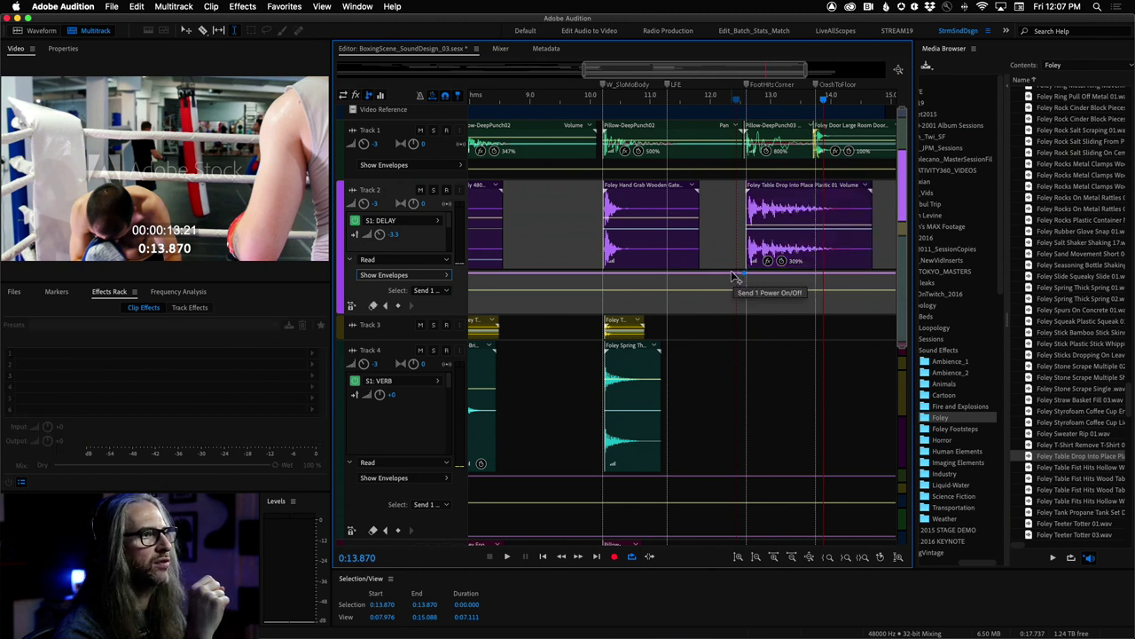
left_click_drag(732, 278, 743, 330)
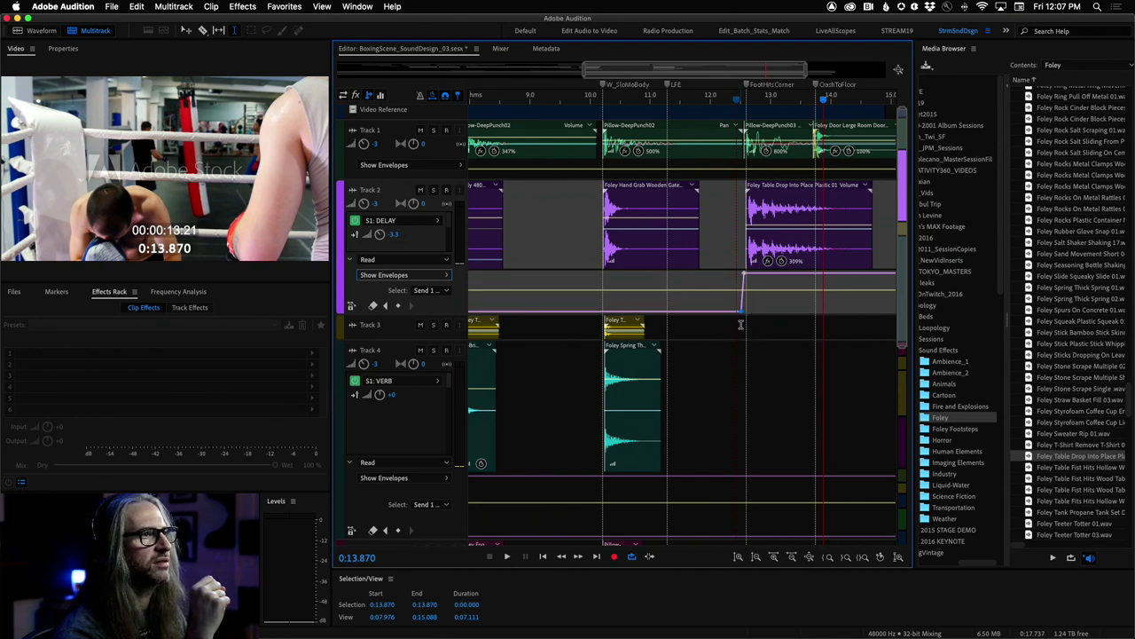
left_click(710, 102)
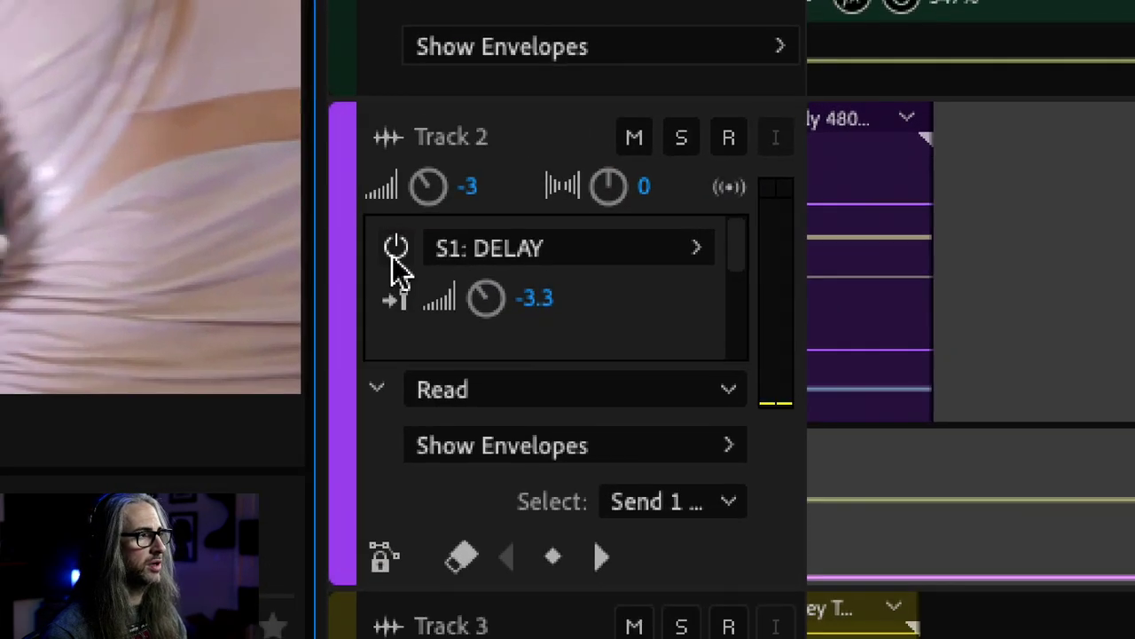
mouse_move(380, 233)
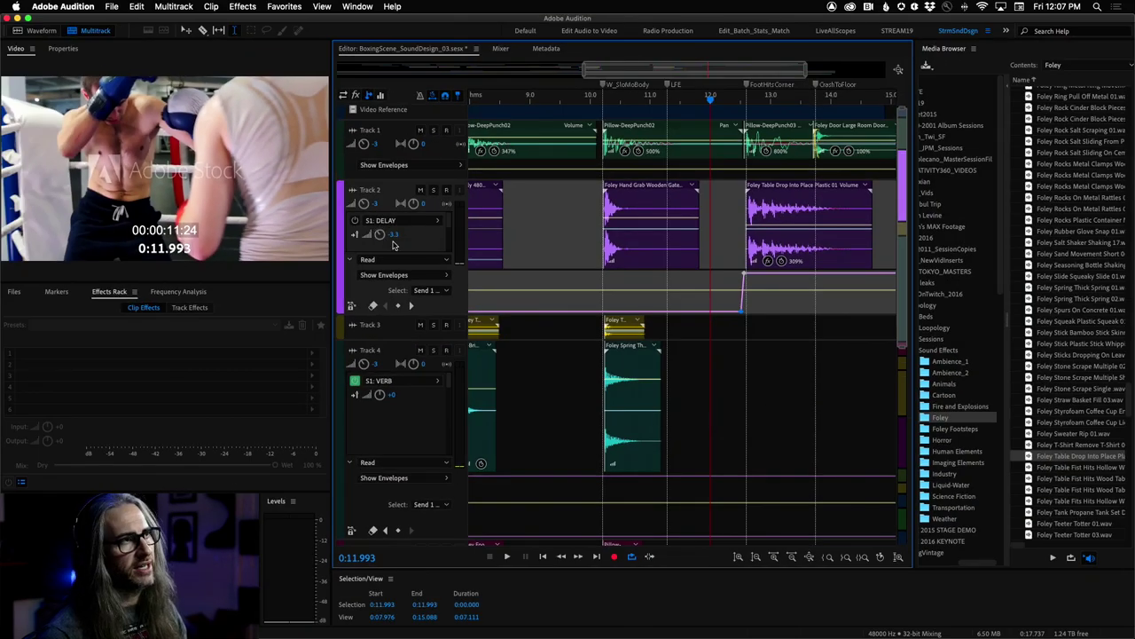
- Unmute the DELAY bus and play the foot-hits-corner section repeatedly from about 12.0 and 11.6 s
left_click_drag(903, 348, 901, 506)
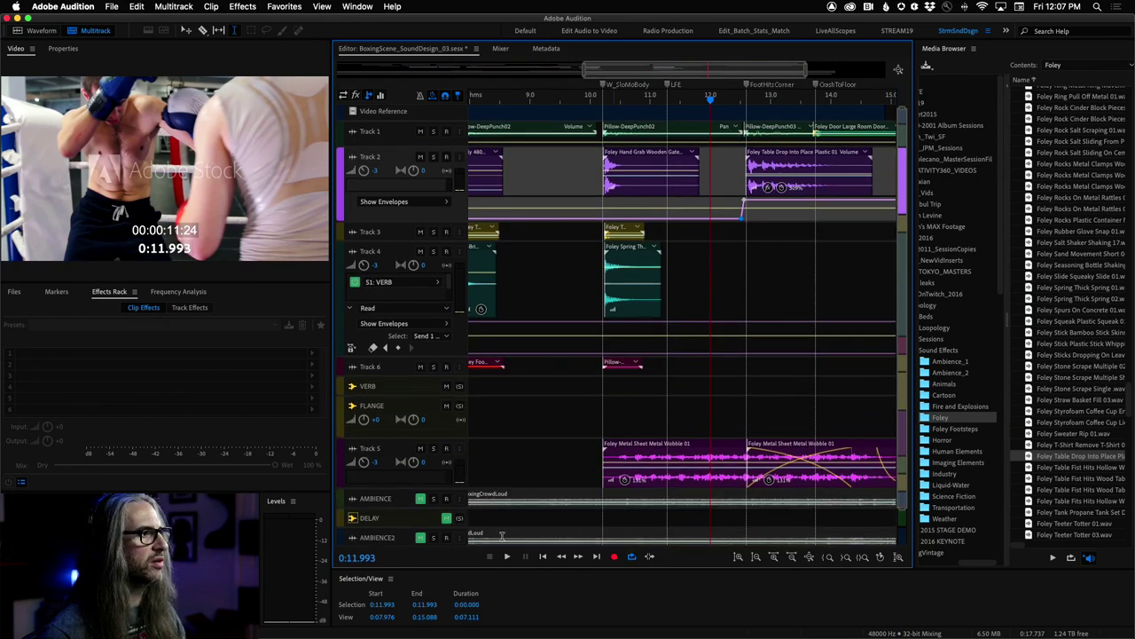
left_click(448, 525)
key("space")
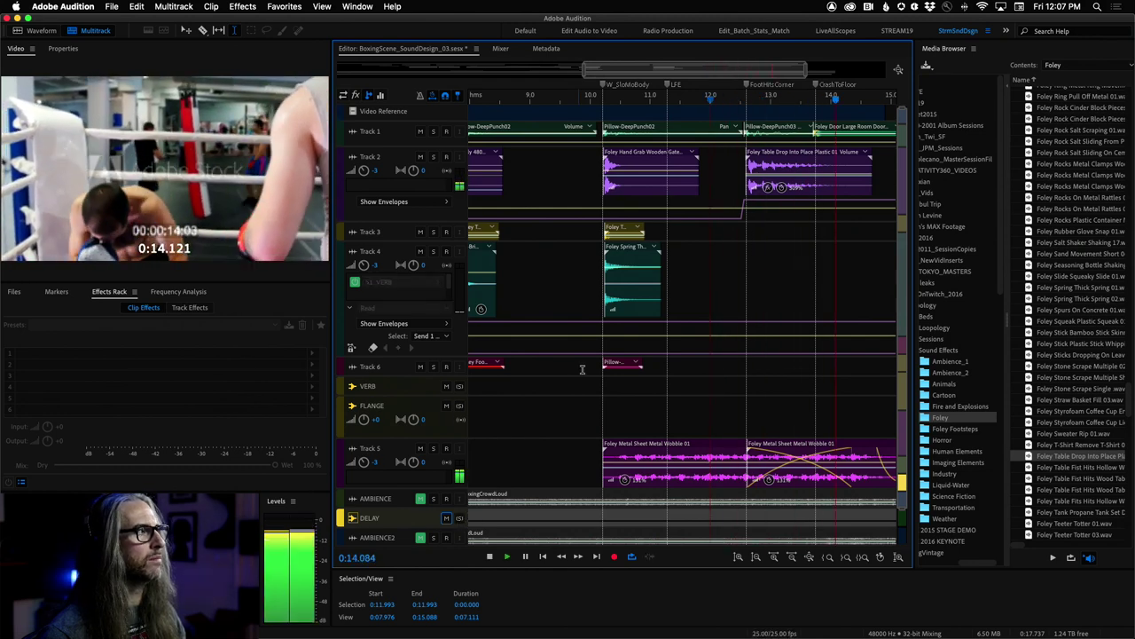
left_click(712, 98)
key("space")
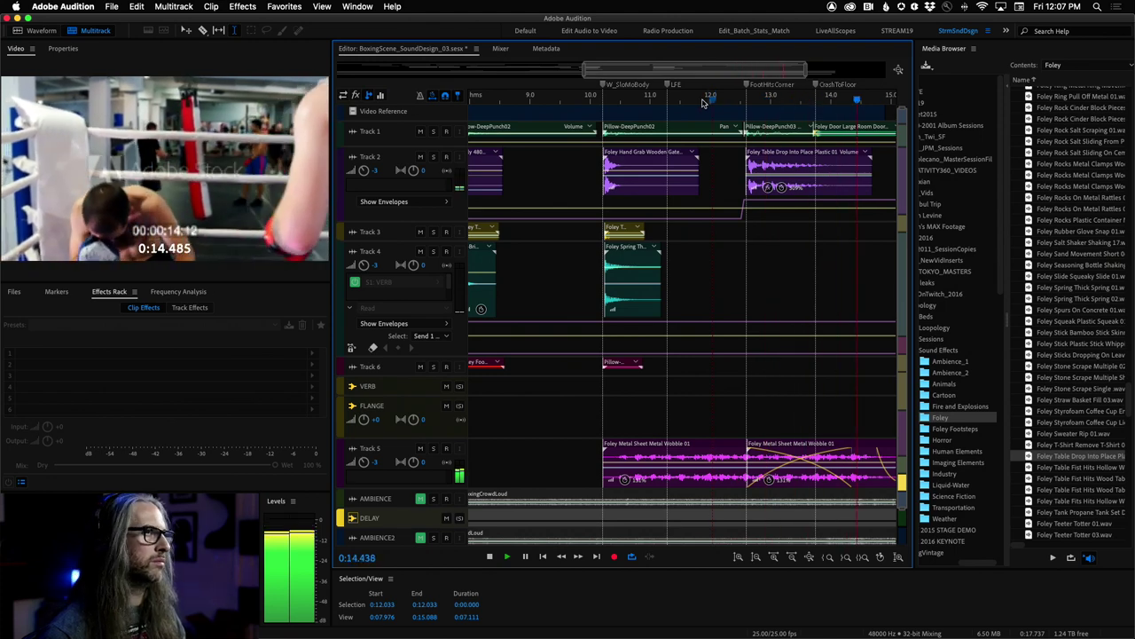
left_click(685, 97)
key("space")
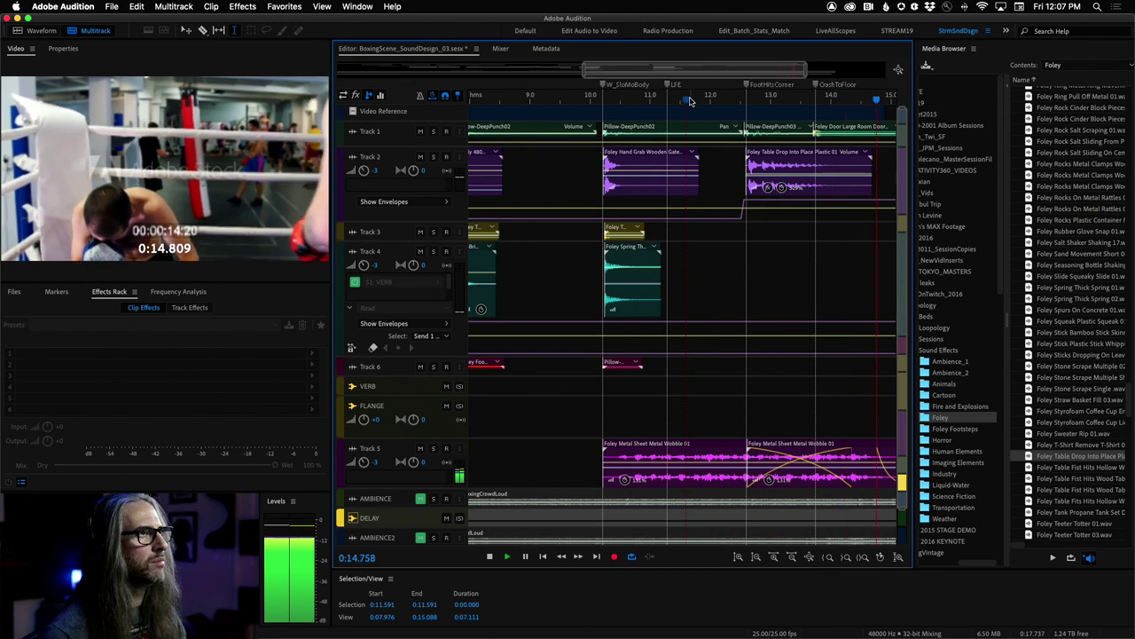
- Play back the ending of the boxing session starting from about 11.9 seconds
left_click(543, 100)
key("space")
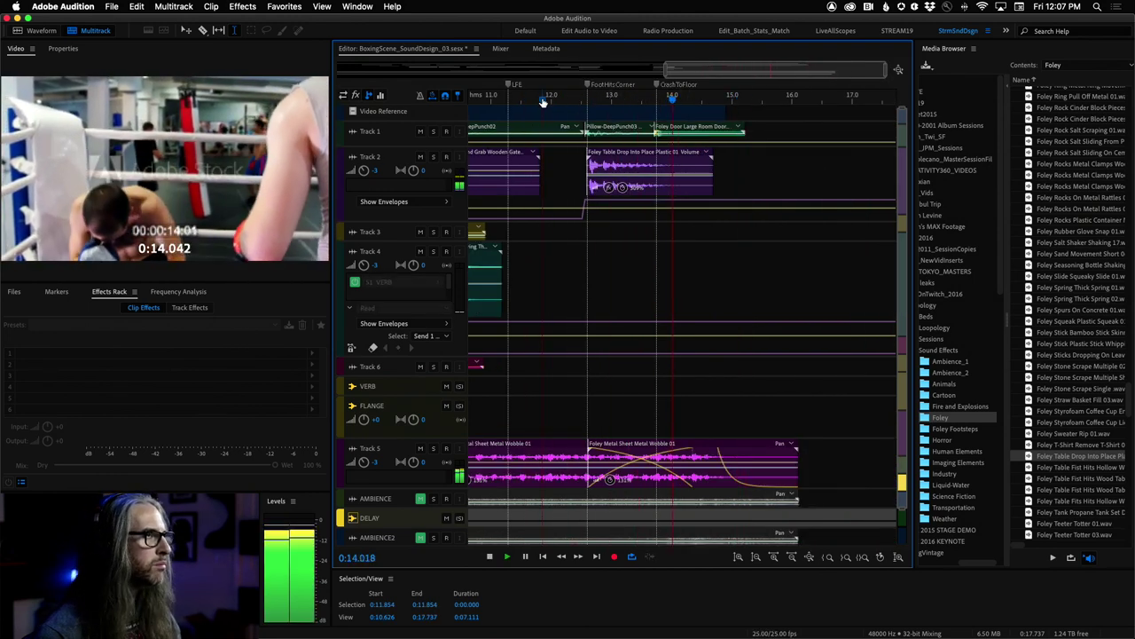
key("space")
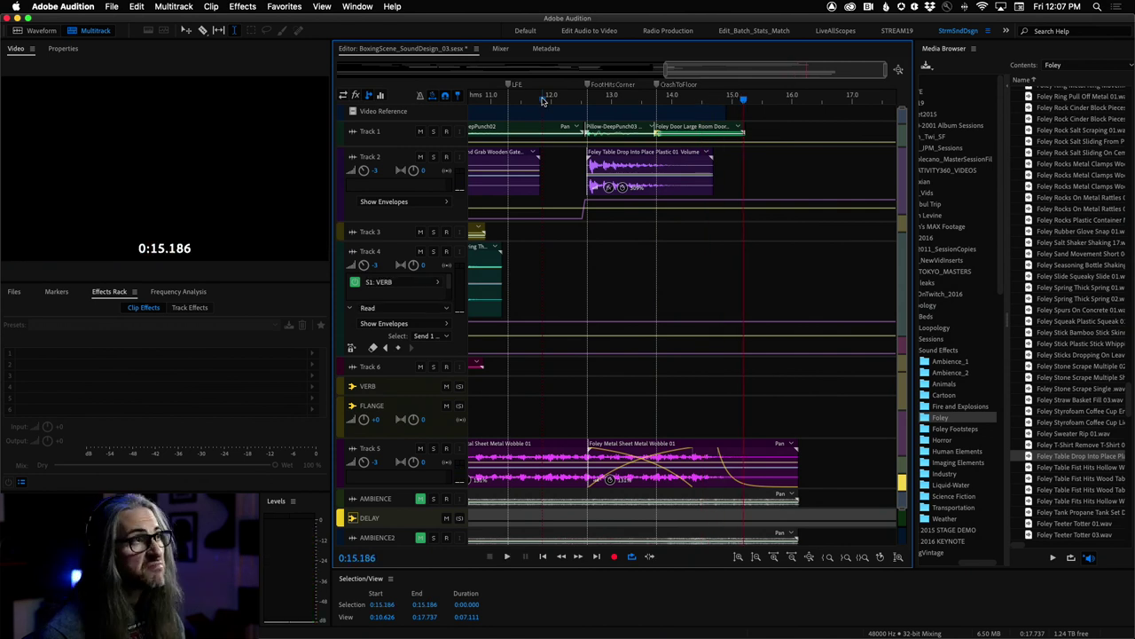
left_click(638, 99)
key("space")
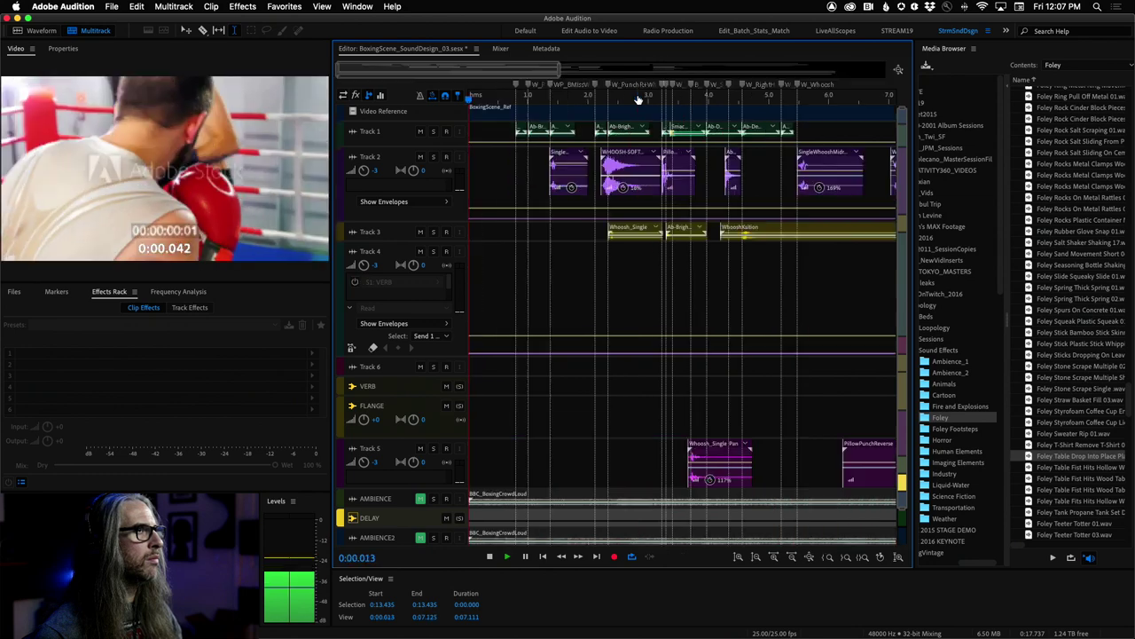
- Show the entire session in the timeline and replay the final fall from about 13.3 seconds and again from 12.2 seconds
key("backslash")
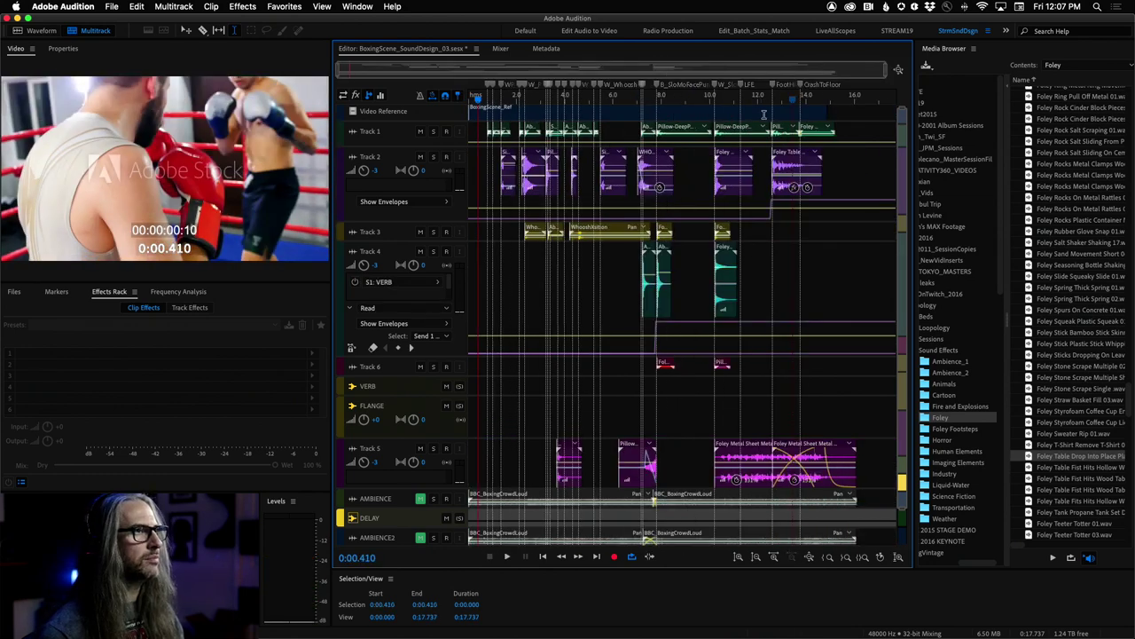
left_click(788, 105)
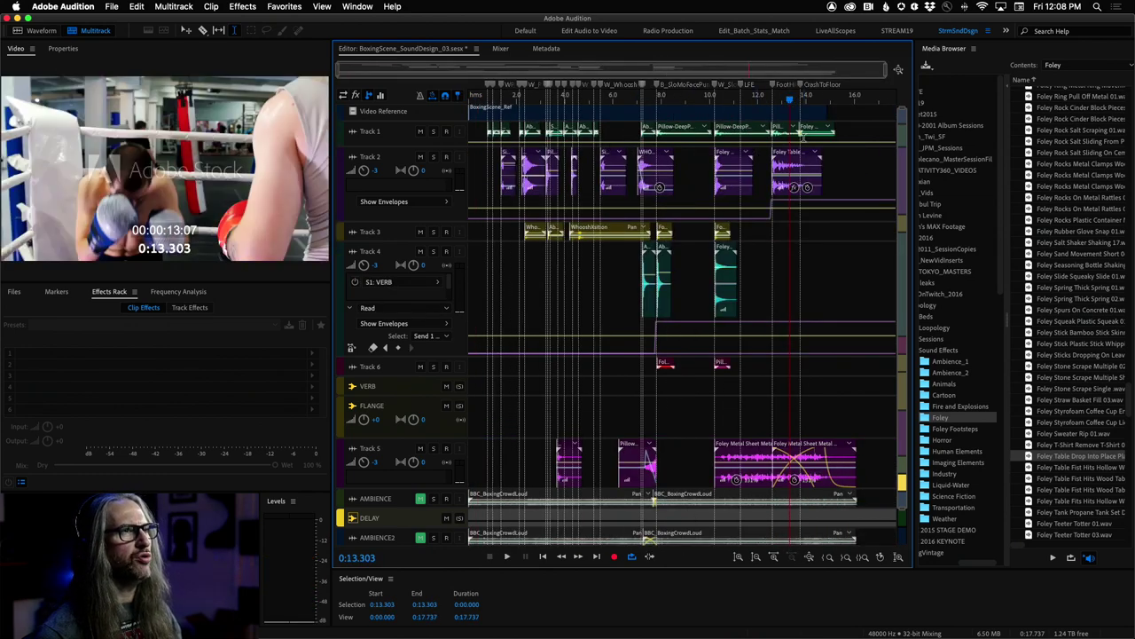
key("space")
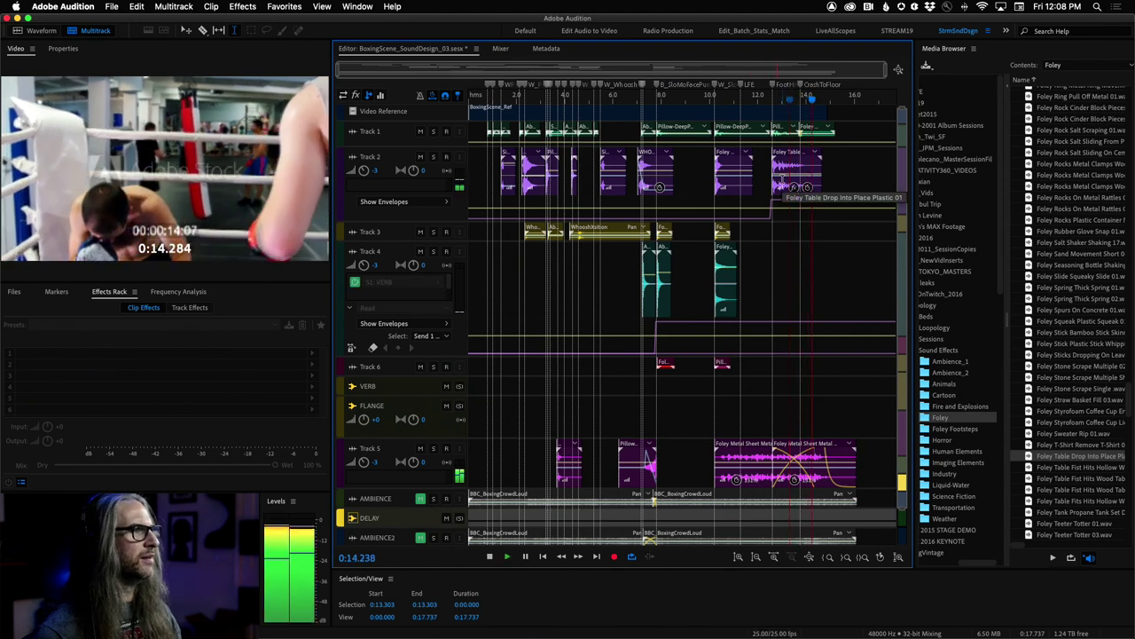
key("space")
left_click(761, 100)
key("space")
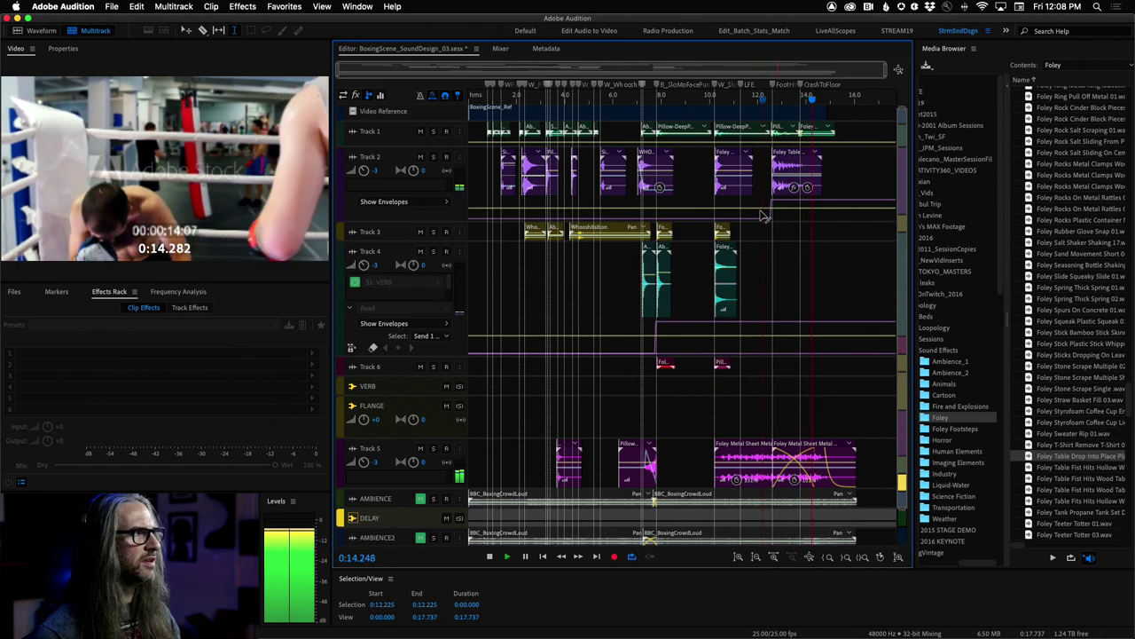
key("space")
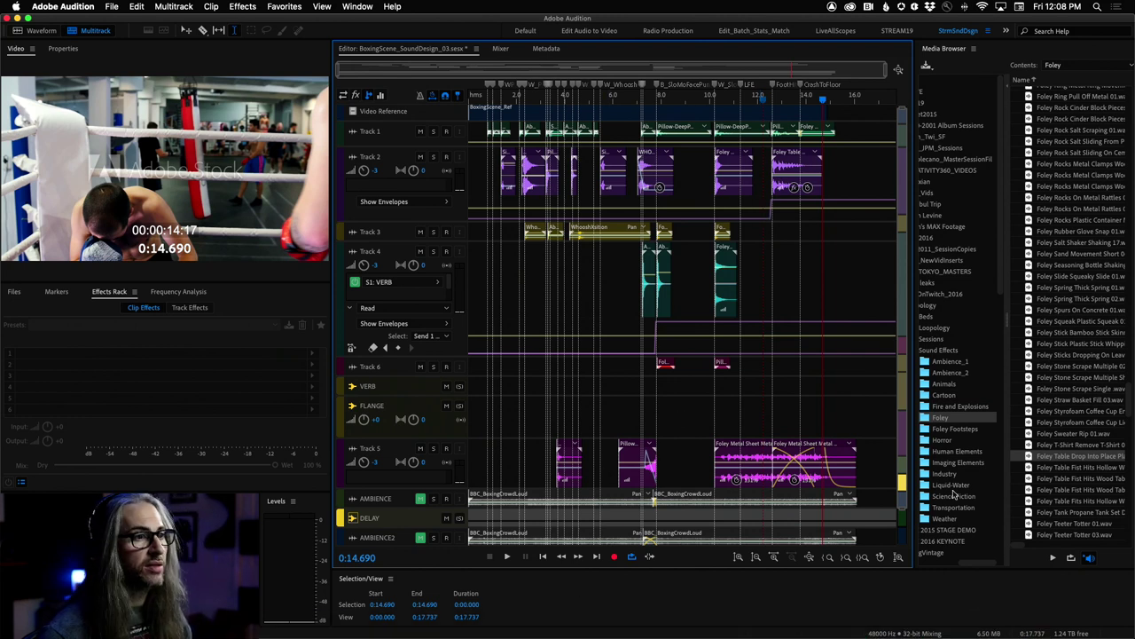
- Look through the rest of the Foley folder for an impact sound and preview Shoot_02.wav
scroll(1125, 408, "down", 8)
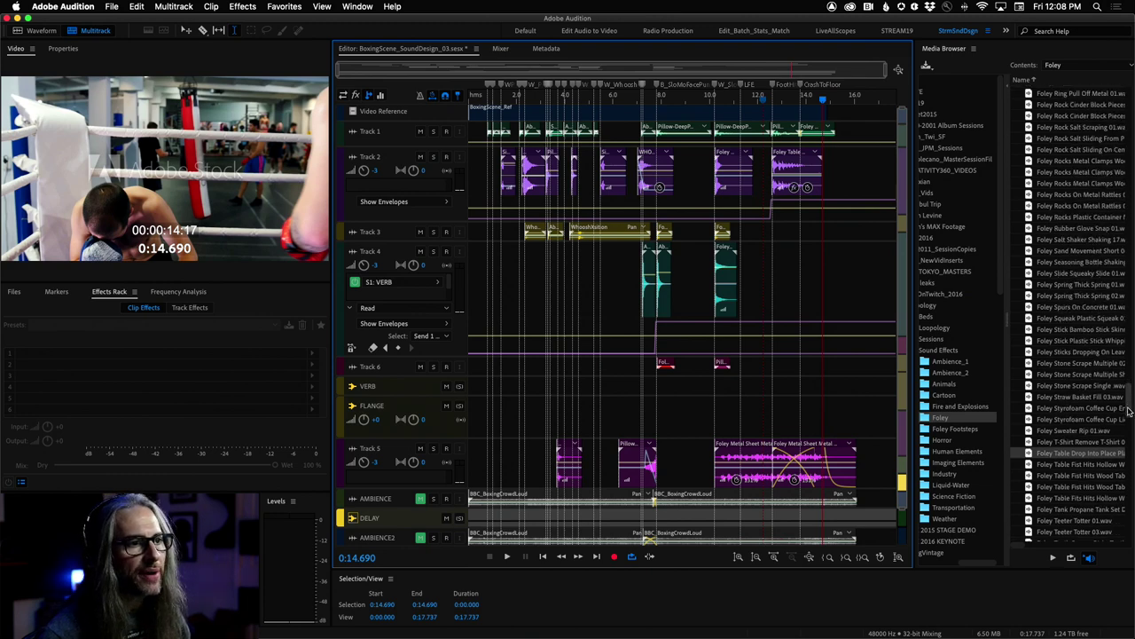
left_click_drag(1130, 425, 1130, 435)
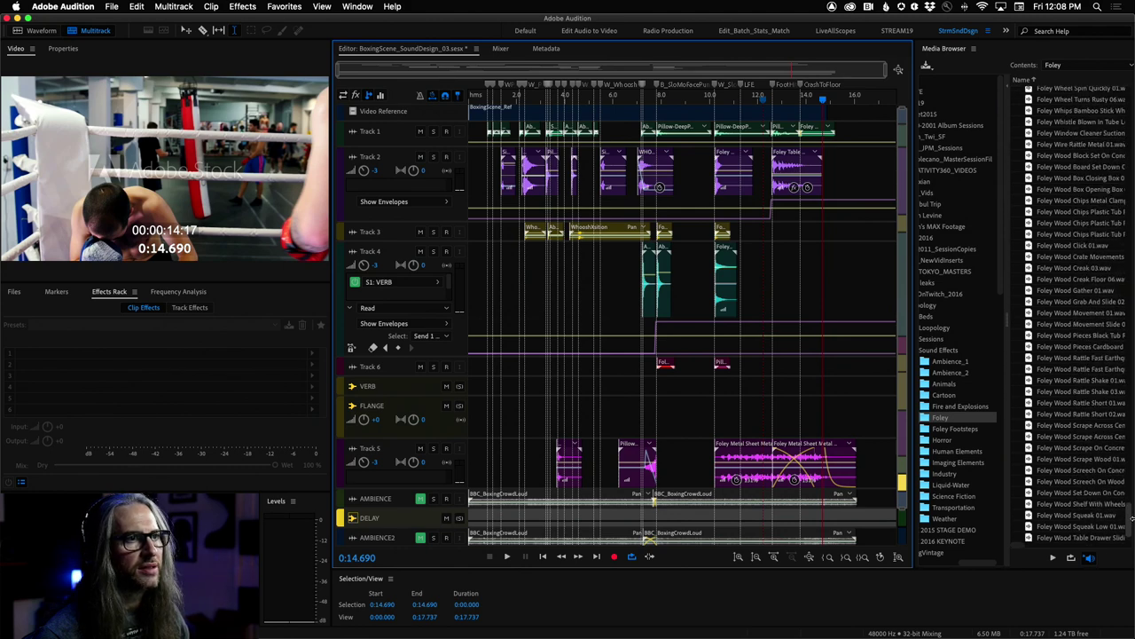
scroll(1131, 519, "down", 5)
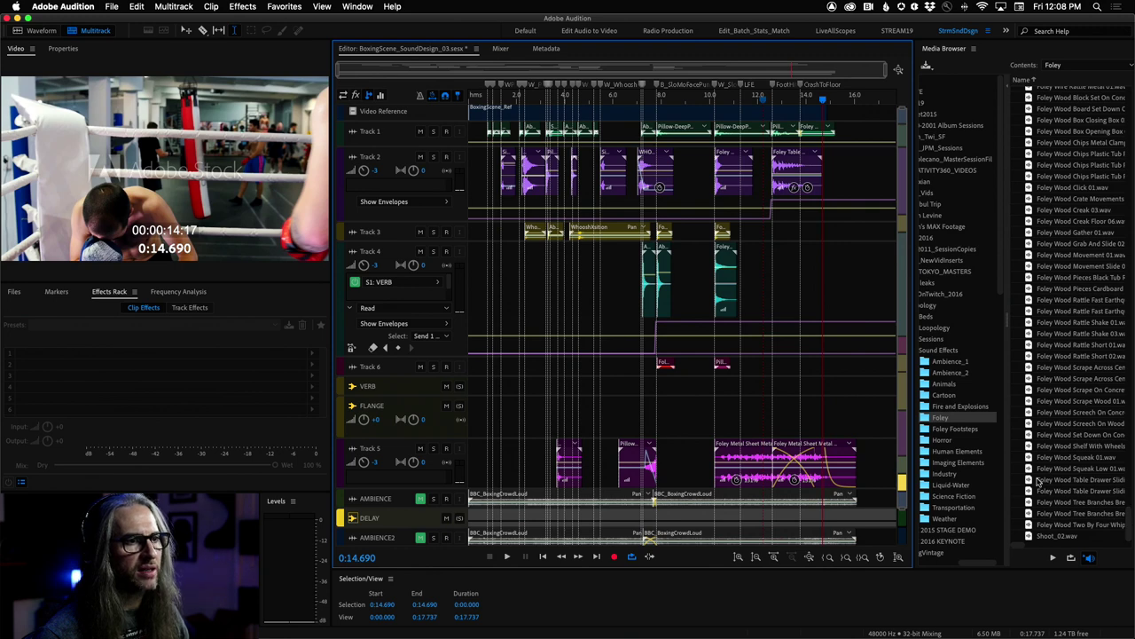
left_click(1058, 537)
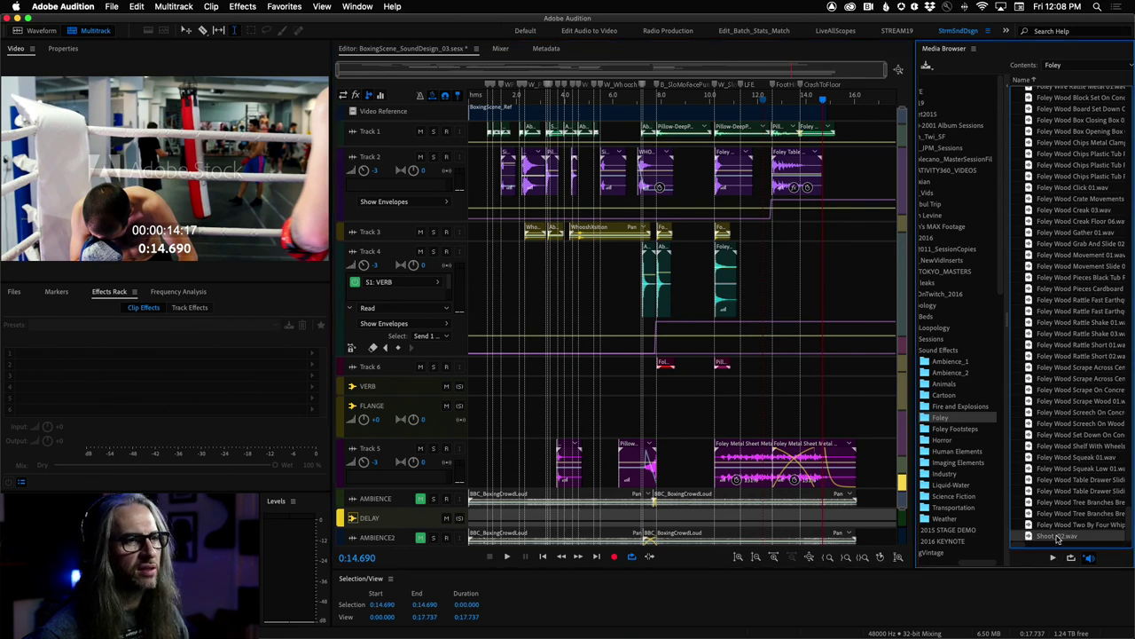
scroll(1091, 497, "up", 10)
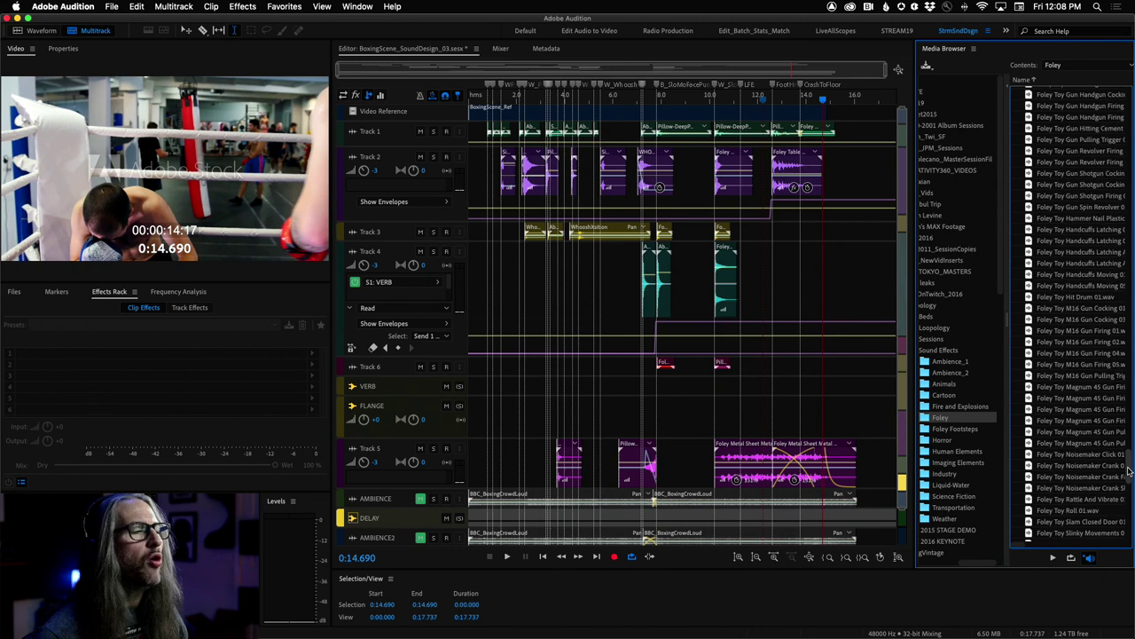
- Review the sounds already in the project, previewing the Foley metal sheet wobble, thick spring and plastic table drop files
left_click(14, 292)
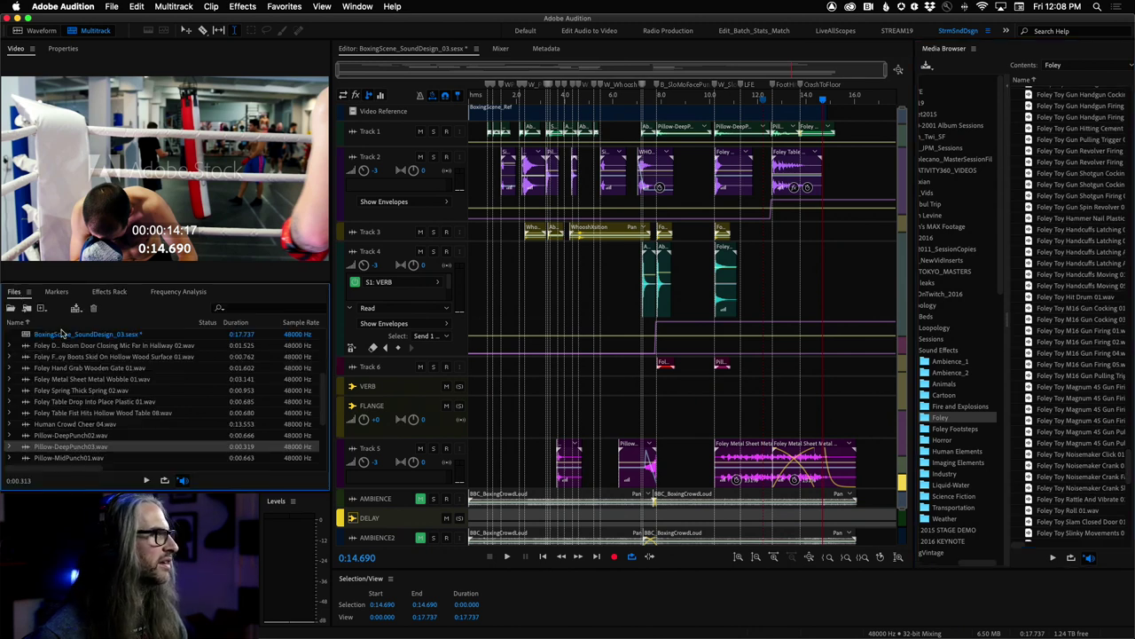
left_click_drag(321, 404, 324, 454)
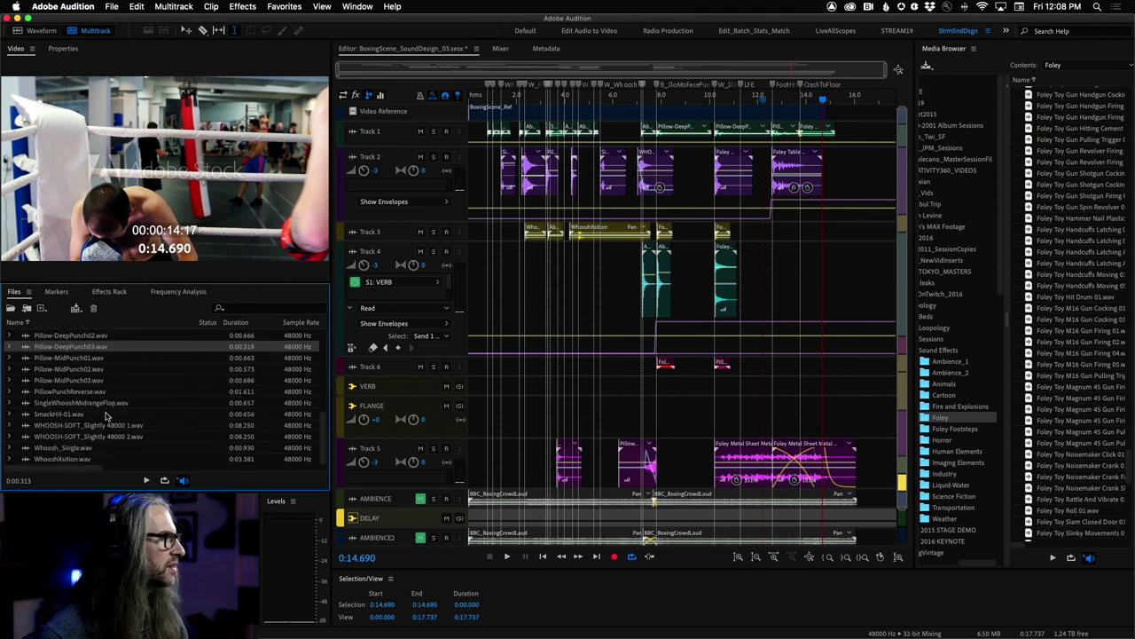
left_click_drag(324, 439, 324, 377)
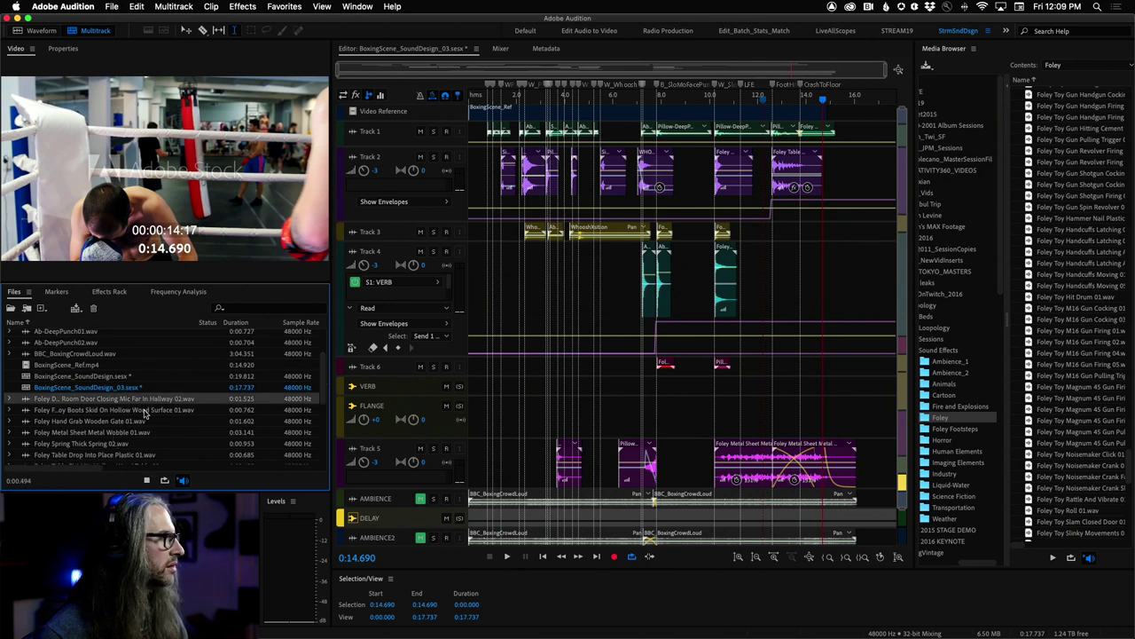
left_click(131, 432)
key("Down")
key("Down")
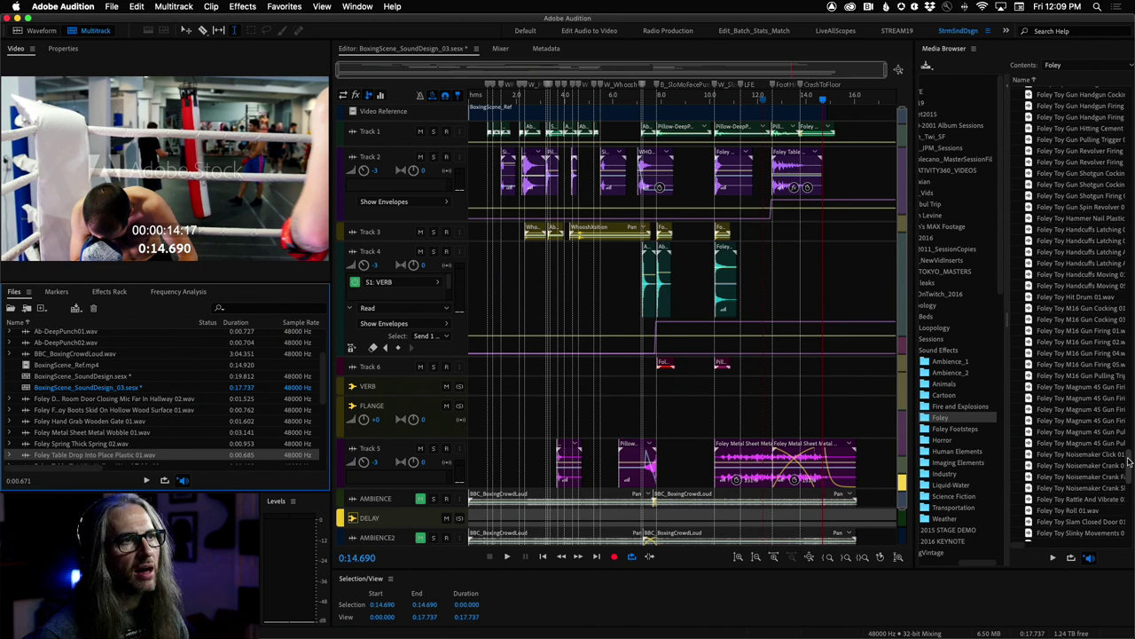
- Browse the Fire and Explosions sound effects folder and compare Explosion C-4 01.wav with Explosion C-4 Close 01.wav
left_click_drag(1129, 463, 1128, 456)
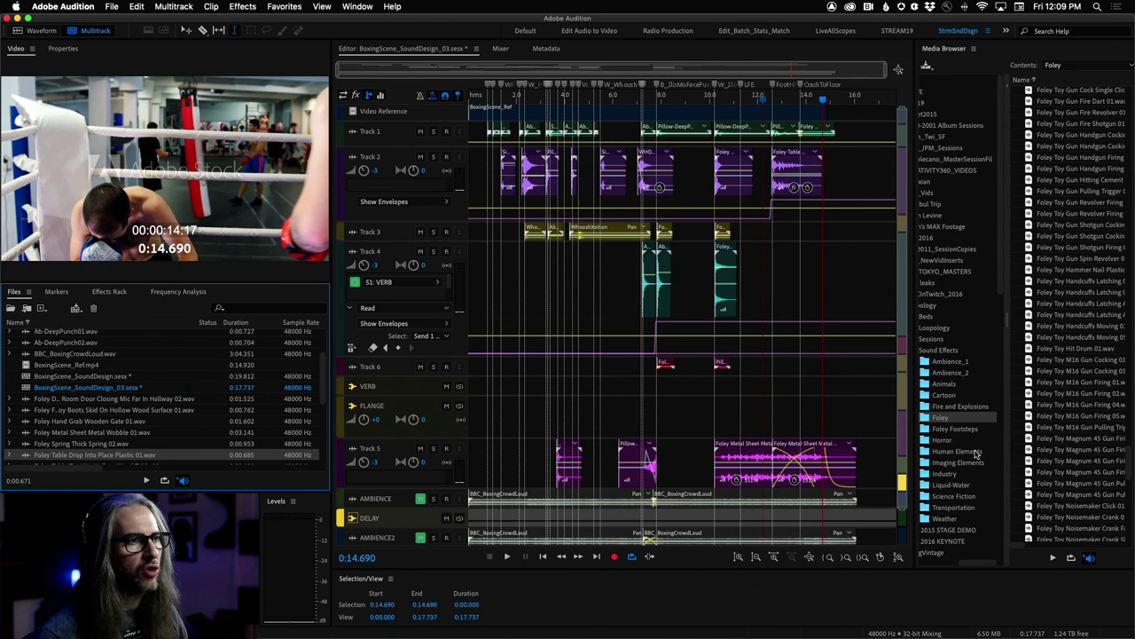
left_click(963, 406)
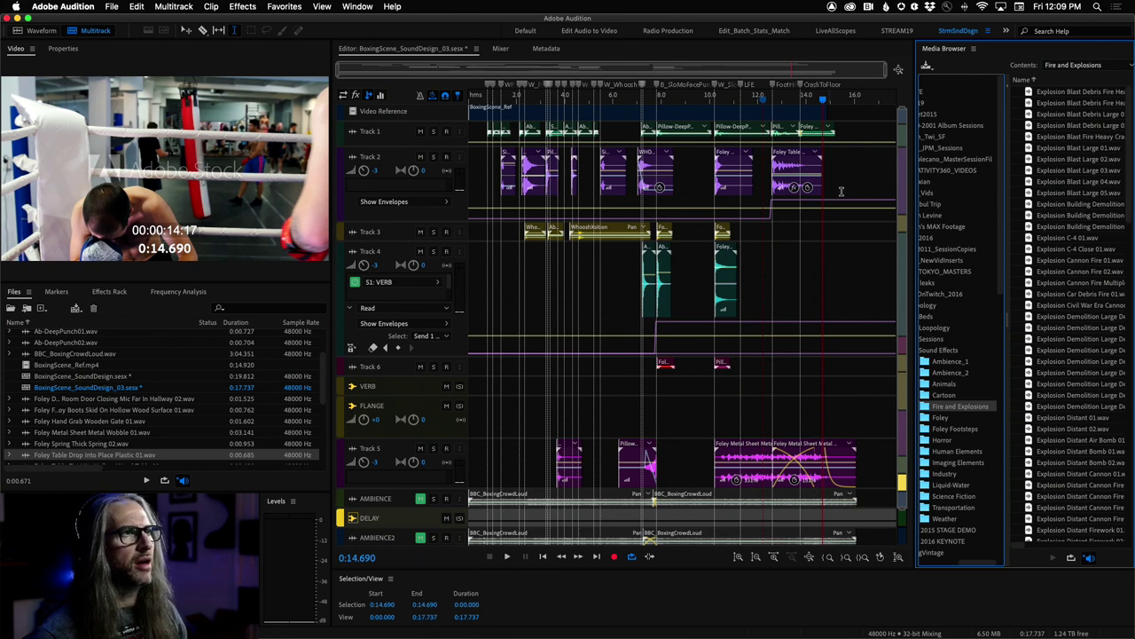
left_click(1071, 238)
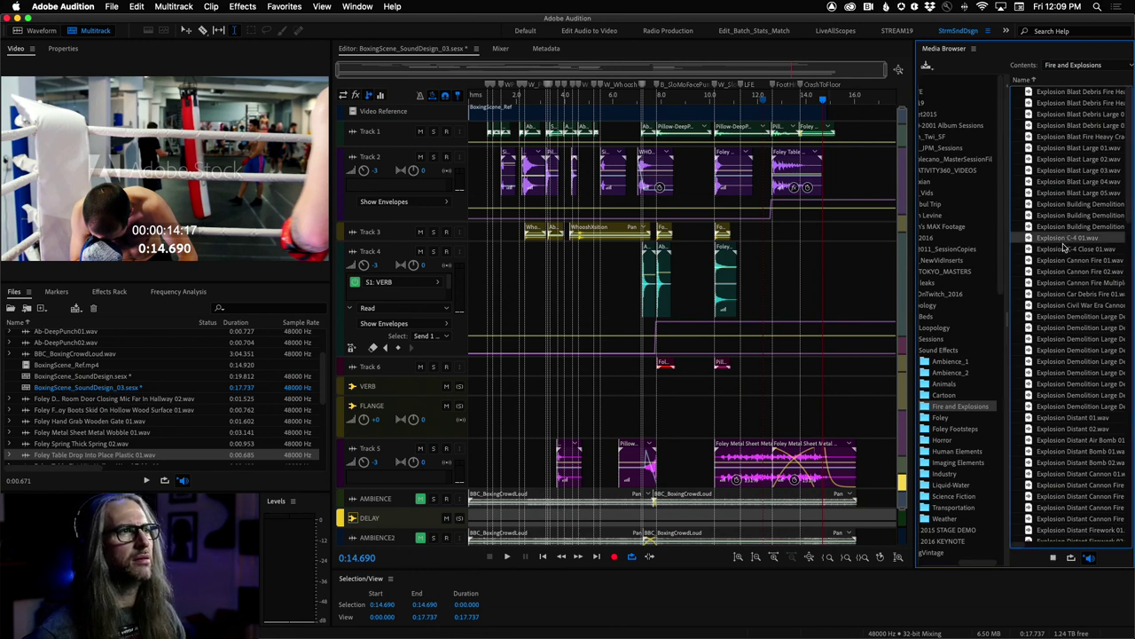
left_click(1060, 250)
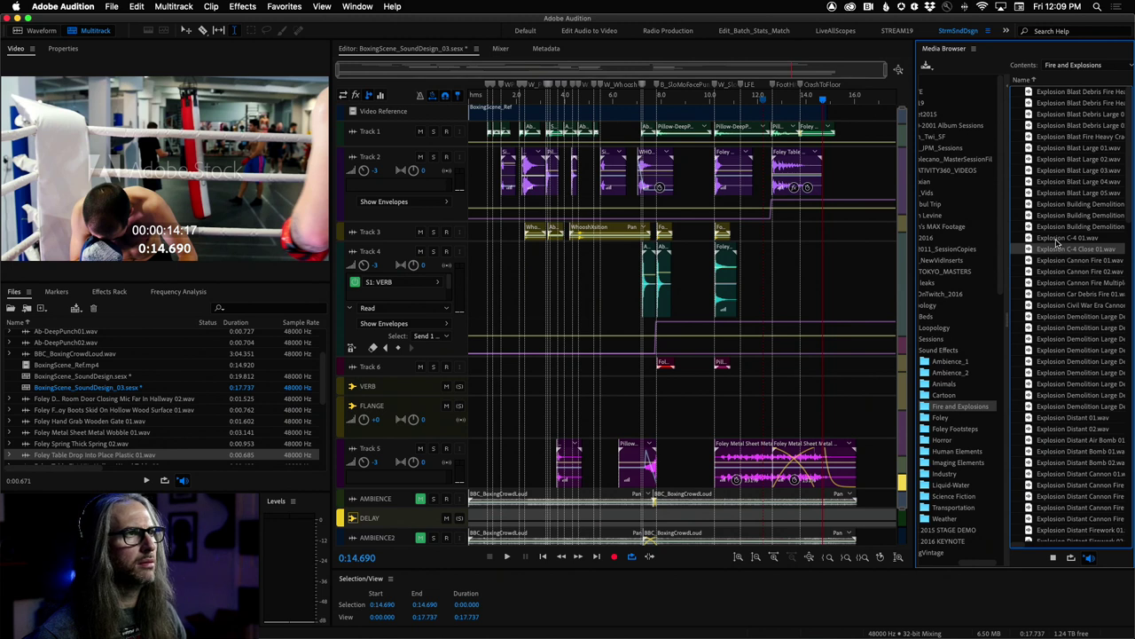
left_click(1055, 240)
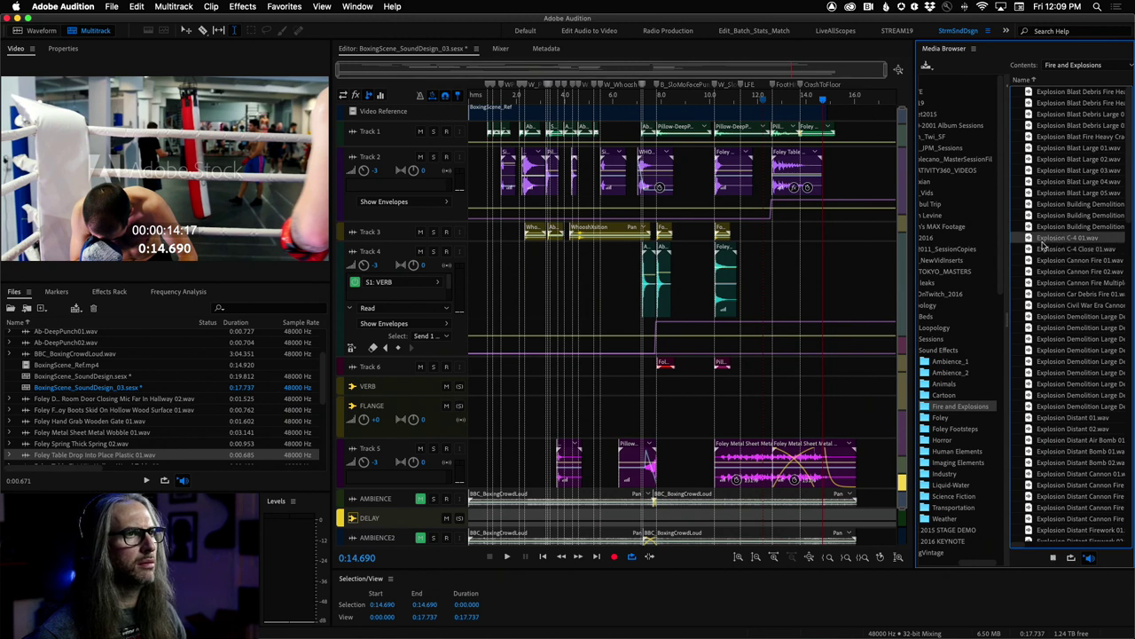
- Preview the explosion blast sounds from Explosion Blast Large 05.wav up the list to the Blast Debris Large files
left_click(1058, 193)
left_click(1062, 182)
left_click(1061, 170)
left_click(1060, 158)
left_click(1060, 147)
left_click(1061, 136)
left_click(1064, 125)
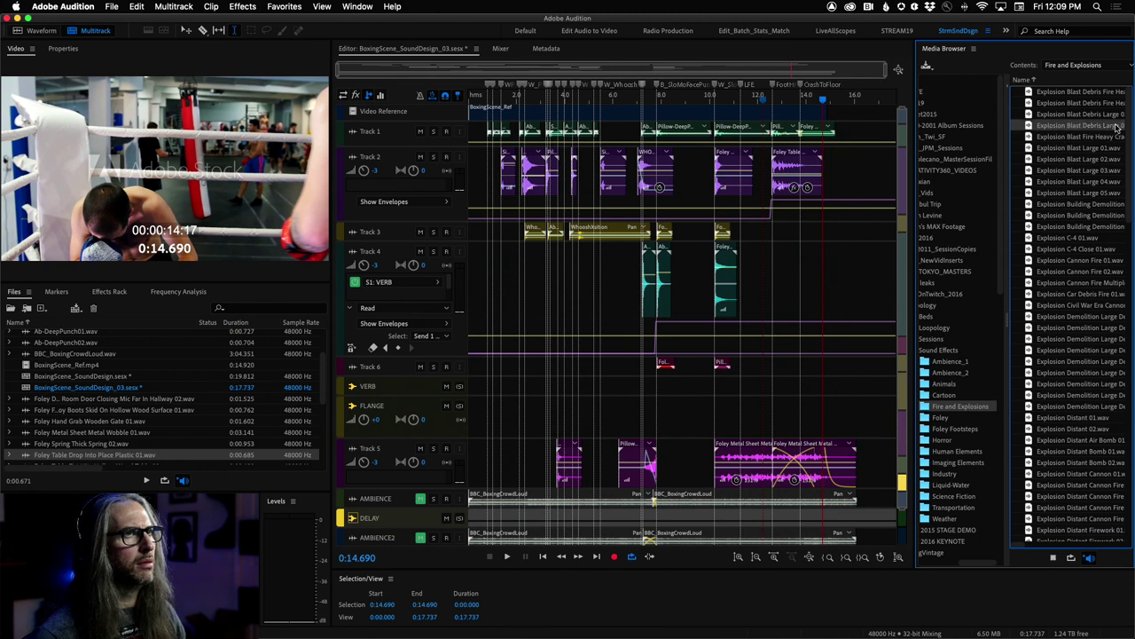
- Preview the building demolition, C-4, cannon fire and car debris explosions, and select Explosion Cannon Fire 02.wav
left_click(1076, 215)
left_click(1074, 226)
left_click(1070, 237)
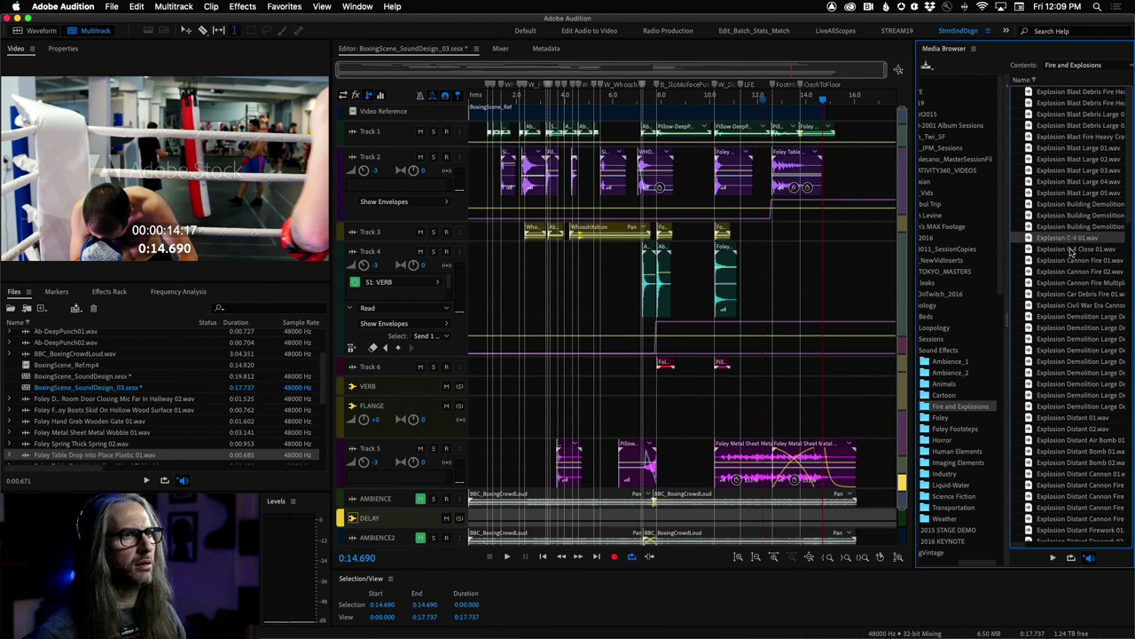
left_click(1071, 252)
left_click(1073, 262)
left_click(1080, 273)
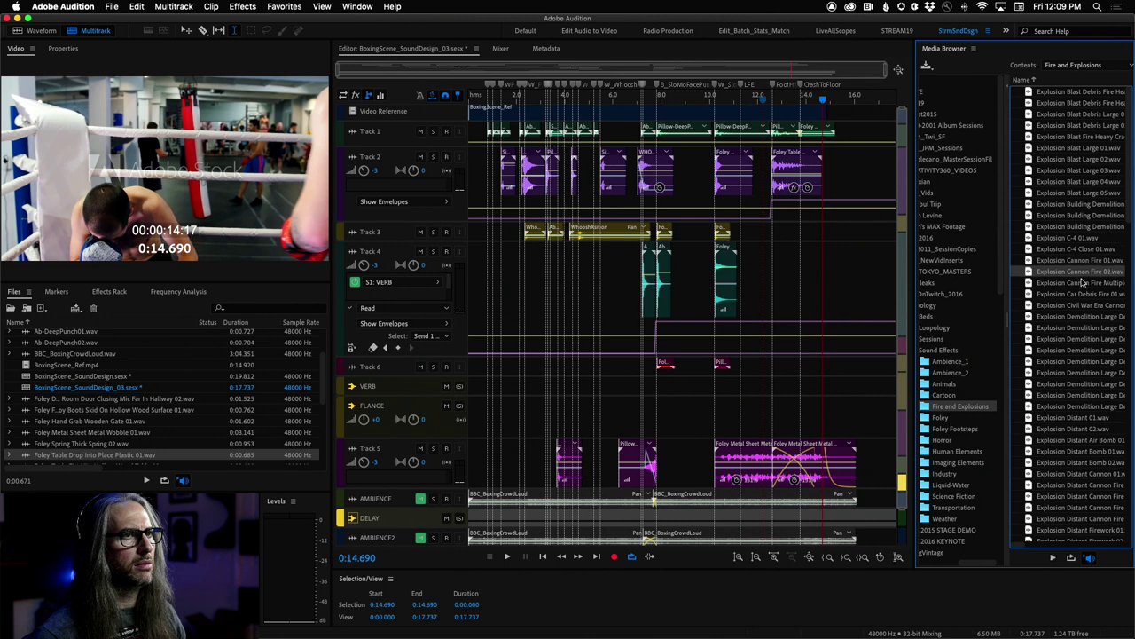
left_click(1083, 284)
left_click(1082, 295)
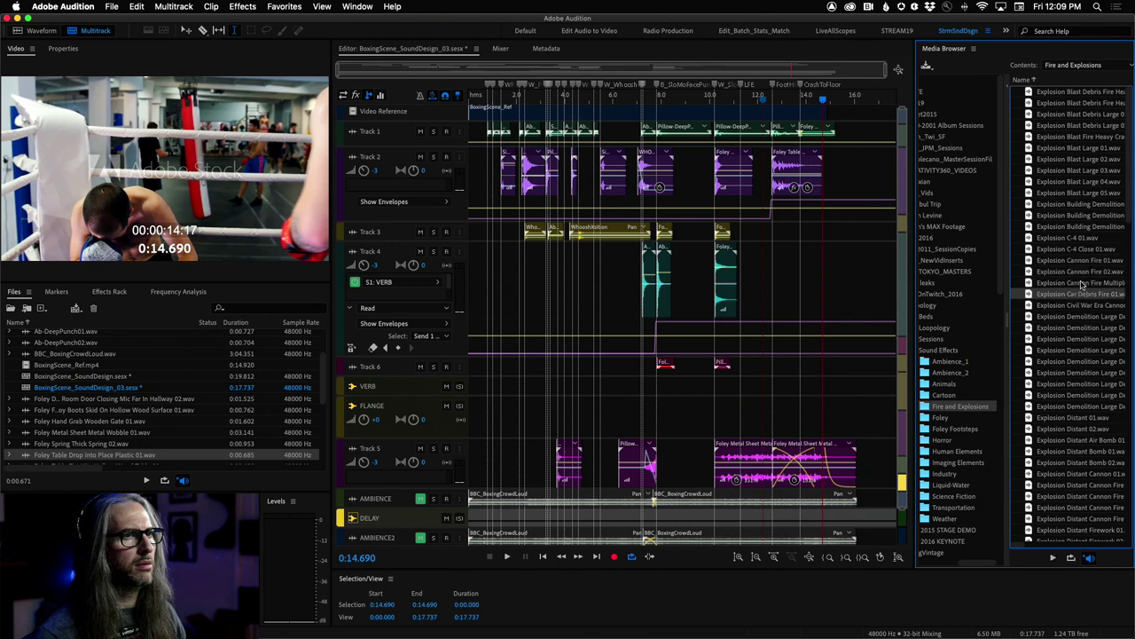
left_click(1079, 273)
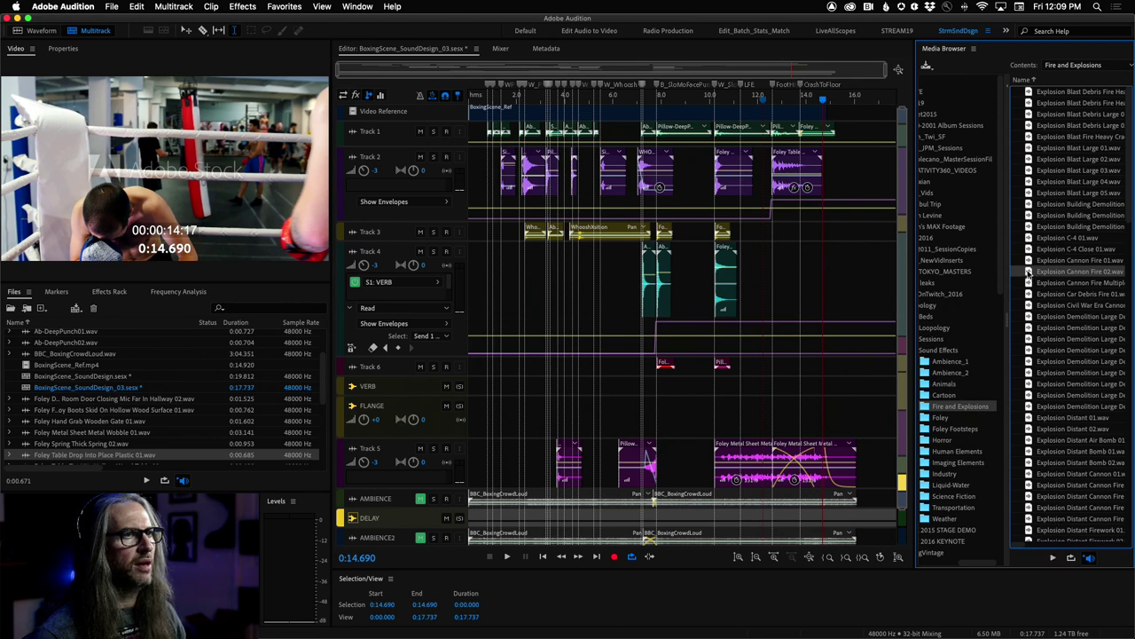
- Open Explosion Cannon Fire 02.wav for waveform editing and play it back
double_click(1028, 272)
key("space")
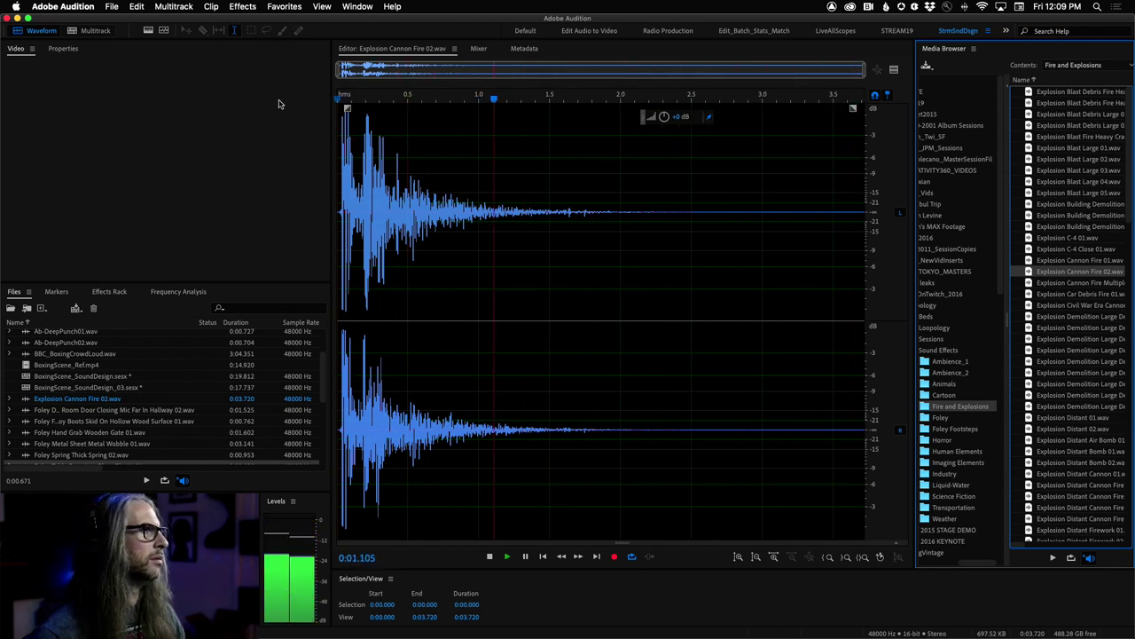
key("space")
- Start the Parametric Equalizer effect on the cannon fire file and load the Full Reset preset
left_click(242, 7)
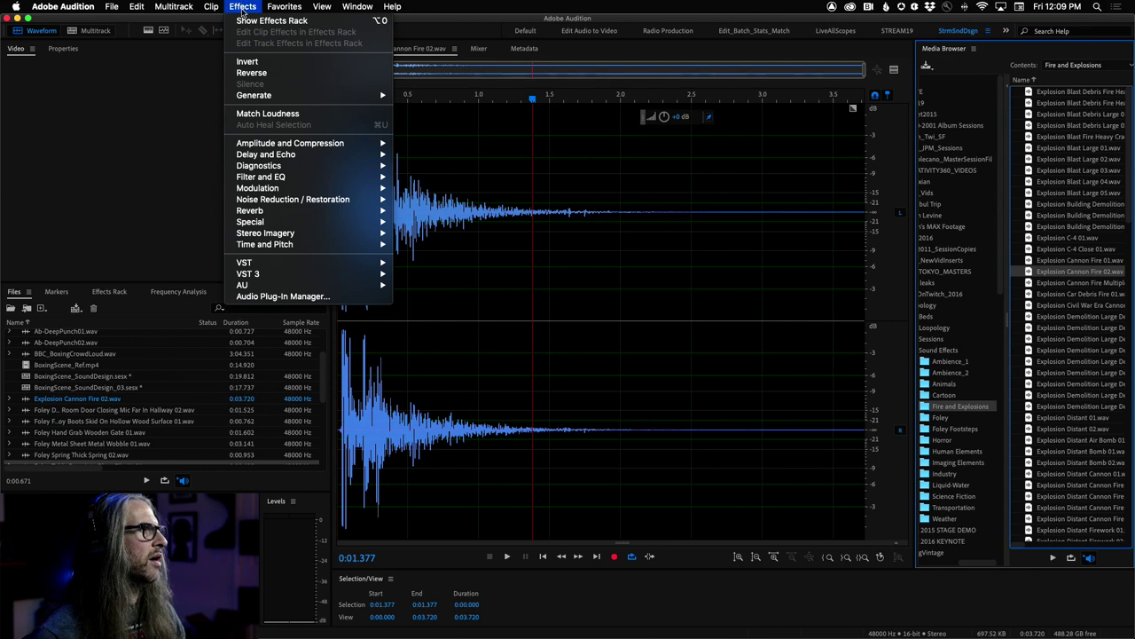
mouse_move(277, 178)
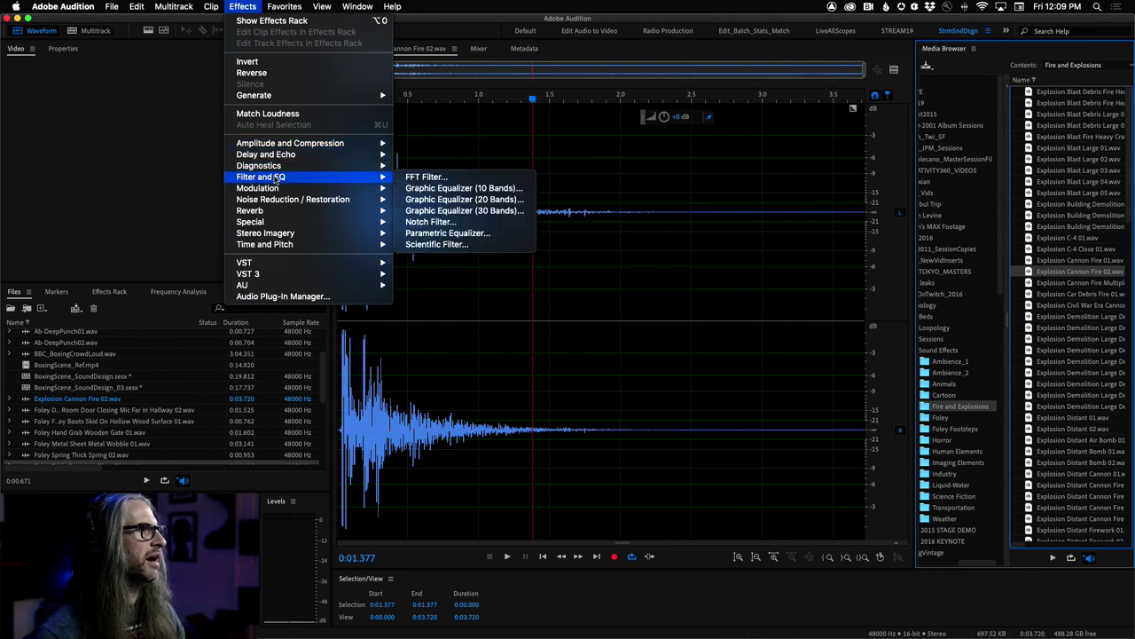
left_click(479, 234)
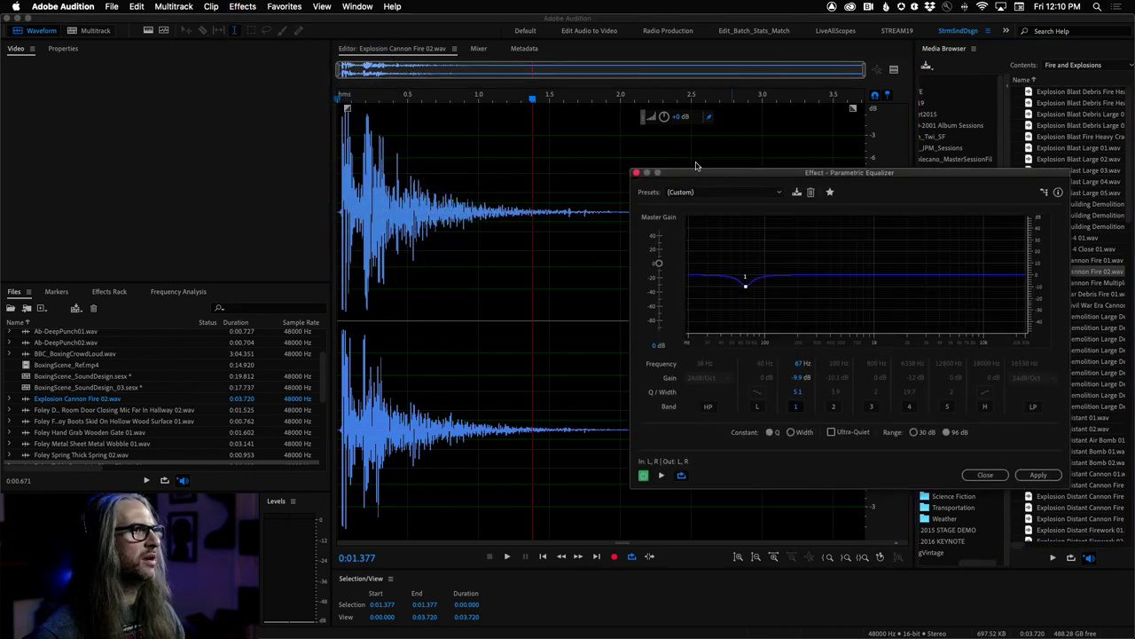
left_click_drag(719, 177, 623, 79)
left_click(637, 98)
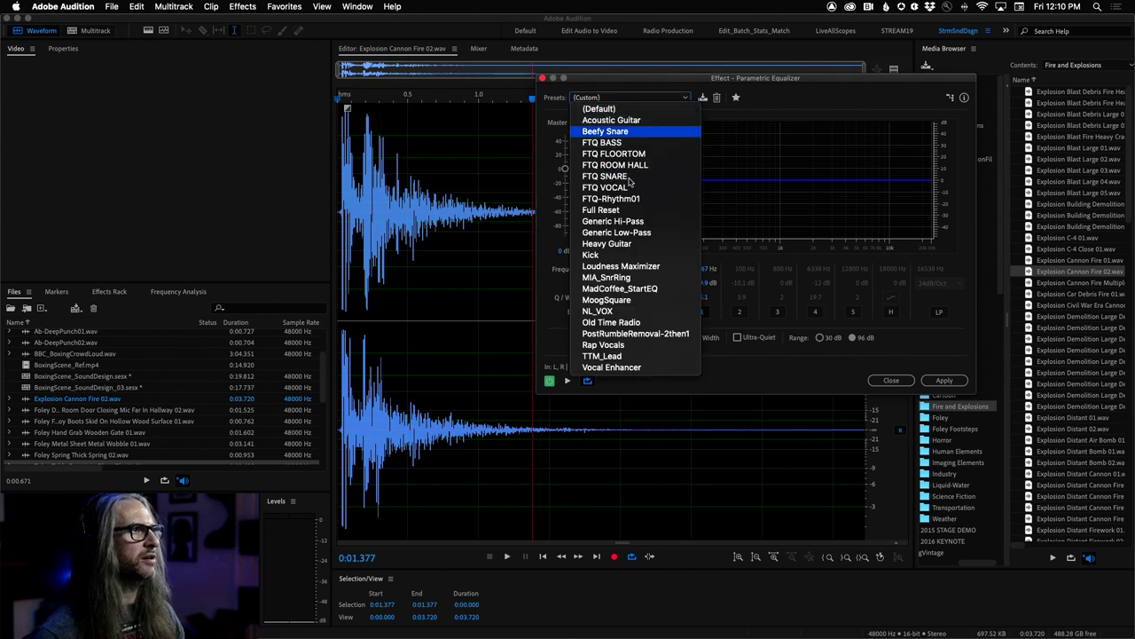
left_click(640, 210)
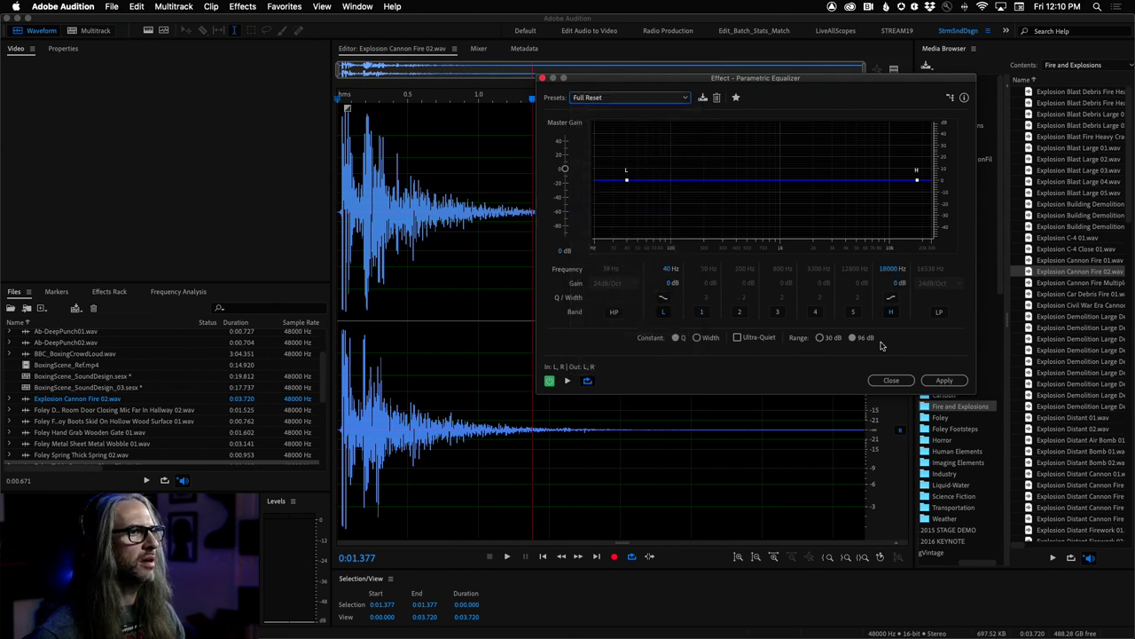
- Enable the equalizer's low-pass filter and set its cutoff frequency to about 4004 Hz
left_click(938, 311)
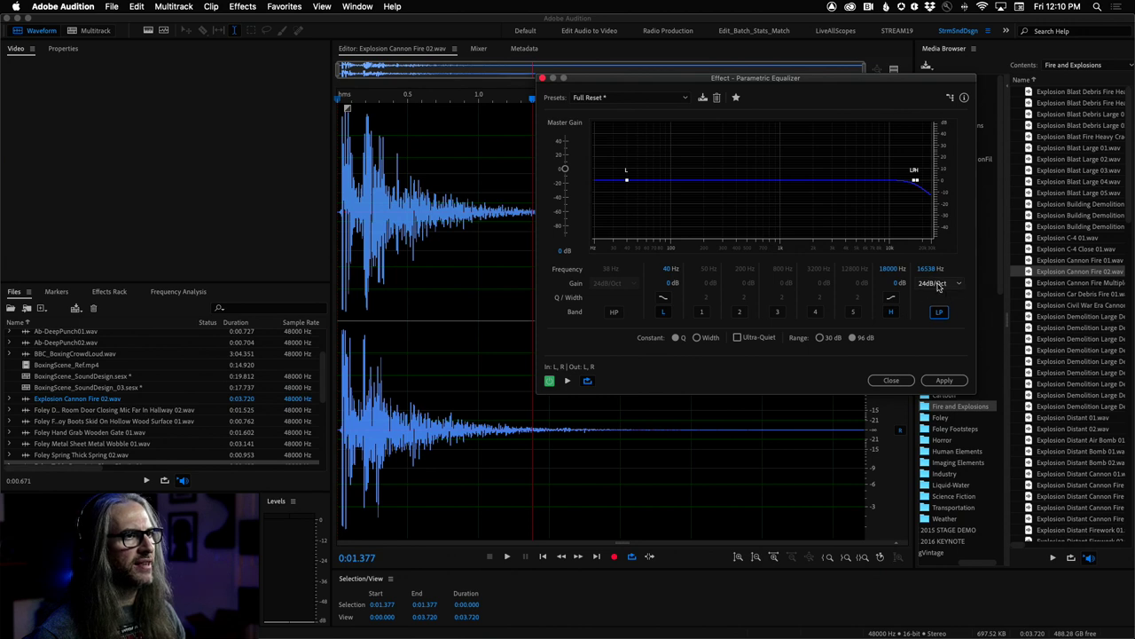
left_click_drag(930, 269, 900, 284)
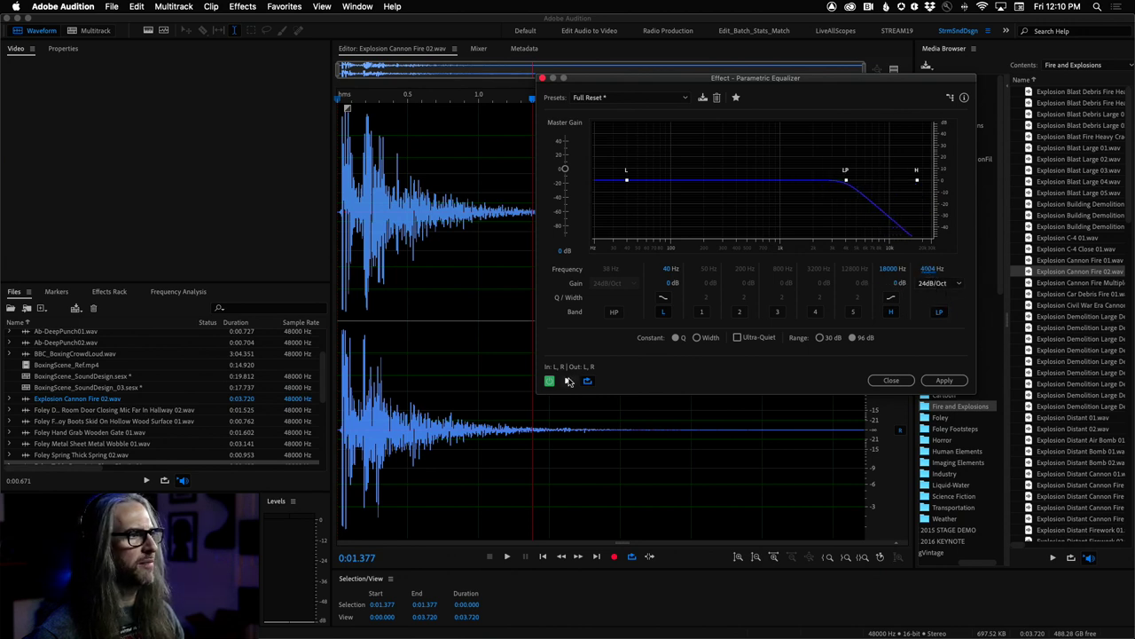
- Set the low-pass slope to 36dB/Oct and lower its cutoff to about 1514 Hz while previewing the filtered explosion
left_click(936, 282)
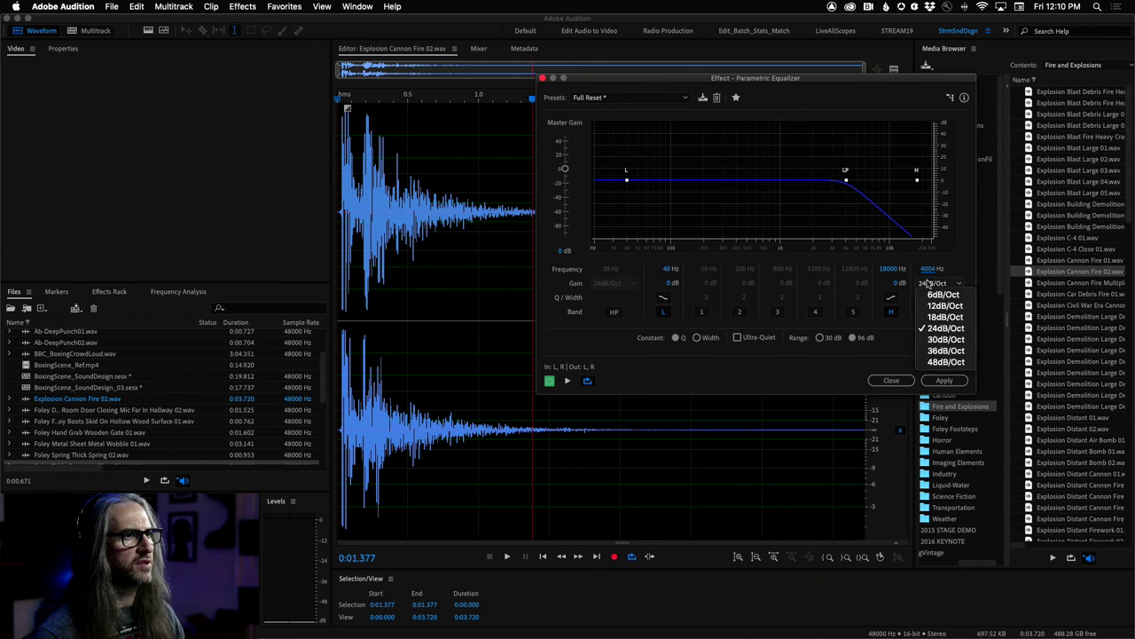
left_click(943, 352)
left_click(567, 380)
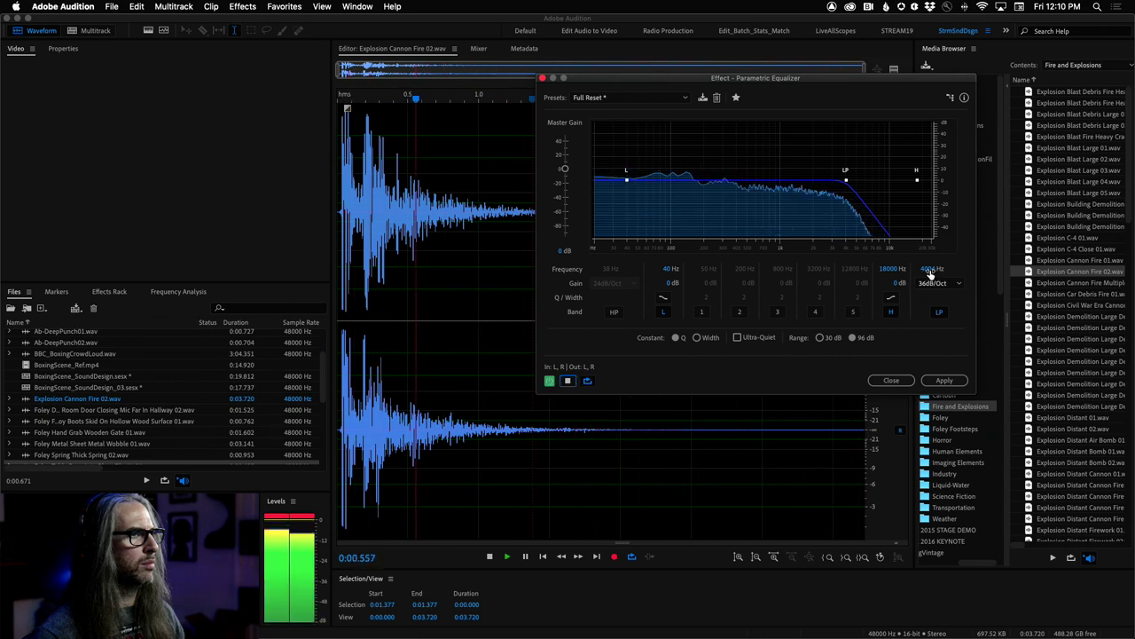
left_click_drag(936, 270, 899, 269)
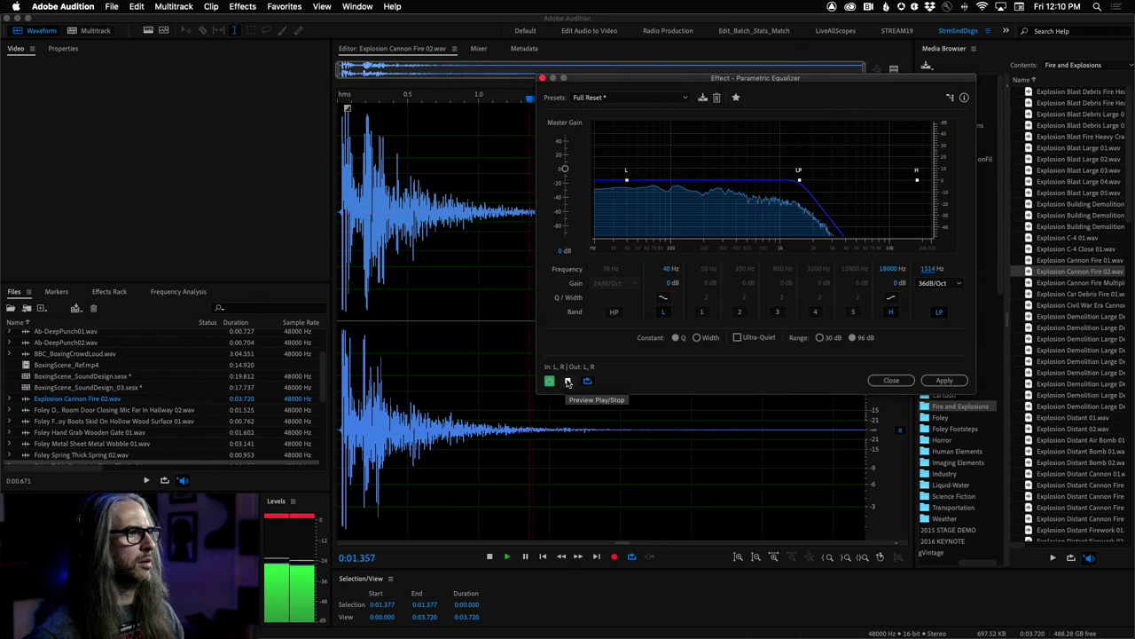
- Stop the preview, lower the equalizer's master gain and apply the effect to the cannon fire file
left_click(568, 382)
left_click(945, 380)
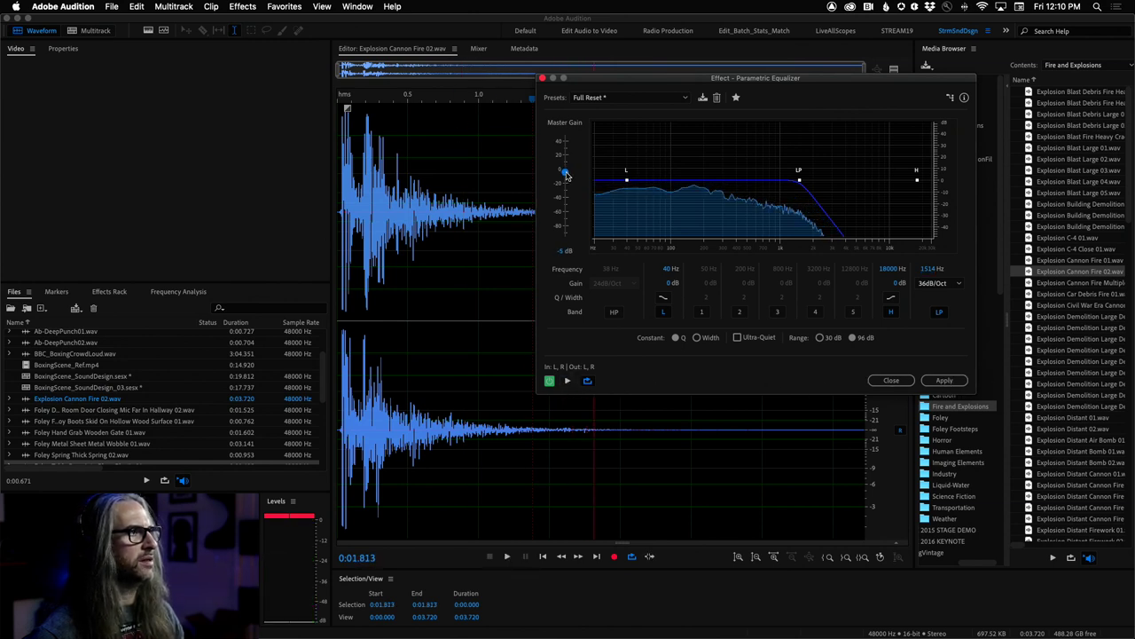
left_click(946, 380)
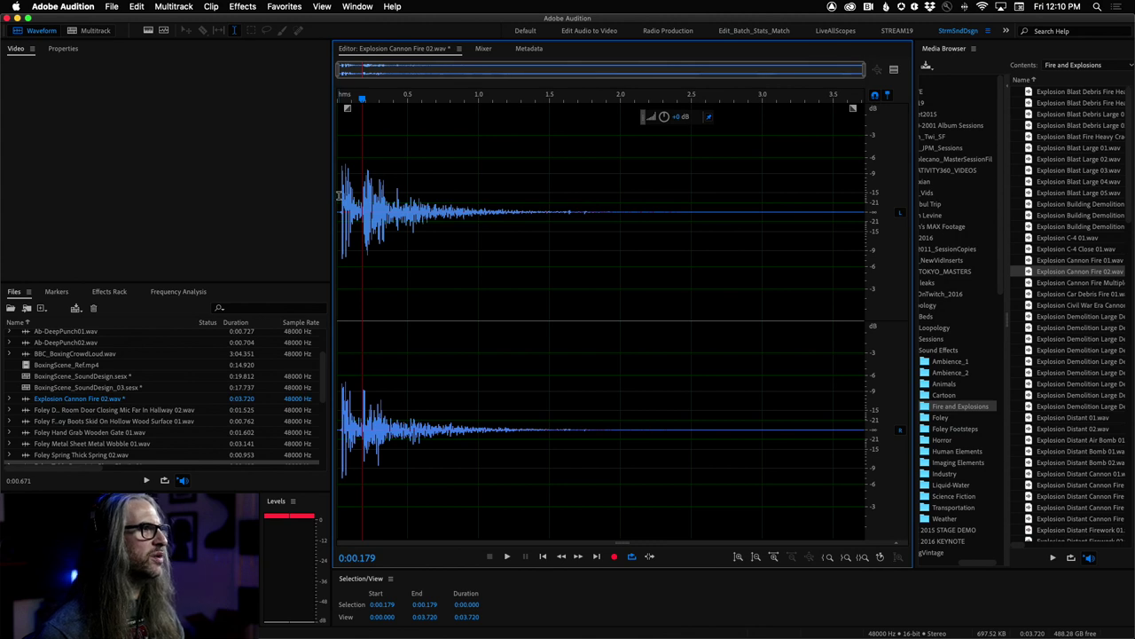
- Play back the filtered cannon fire file to judge its two blasts
key("space")
key("space")
key("space")
key("space")
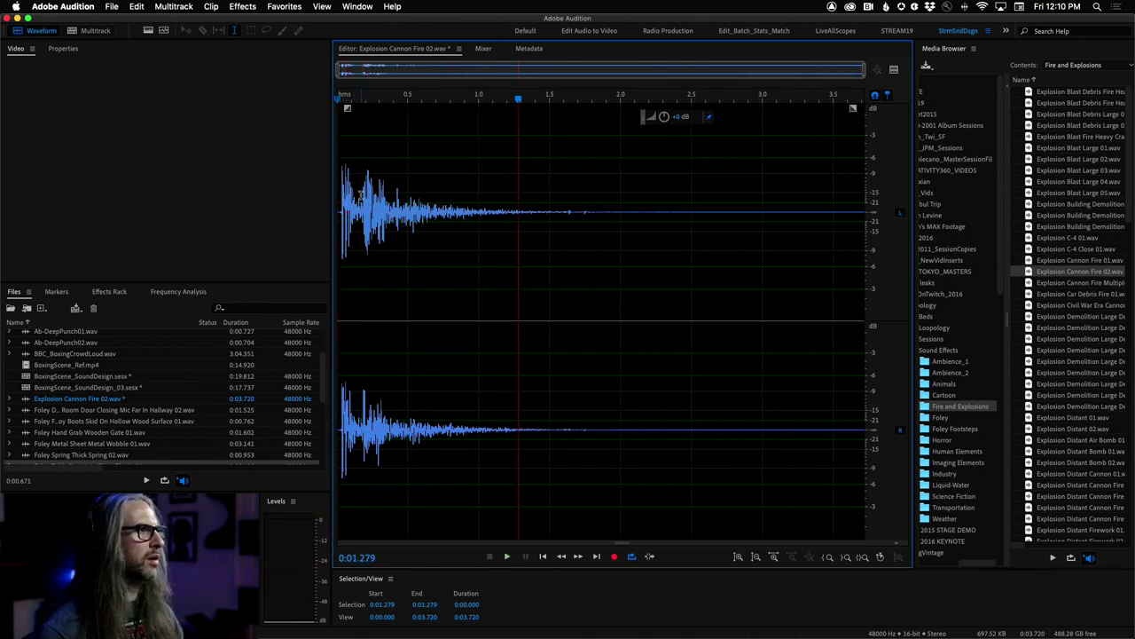
left_click_drag(363, 266, 958, 230)
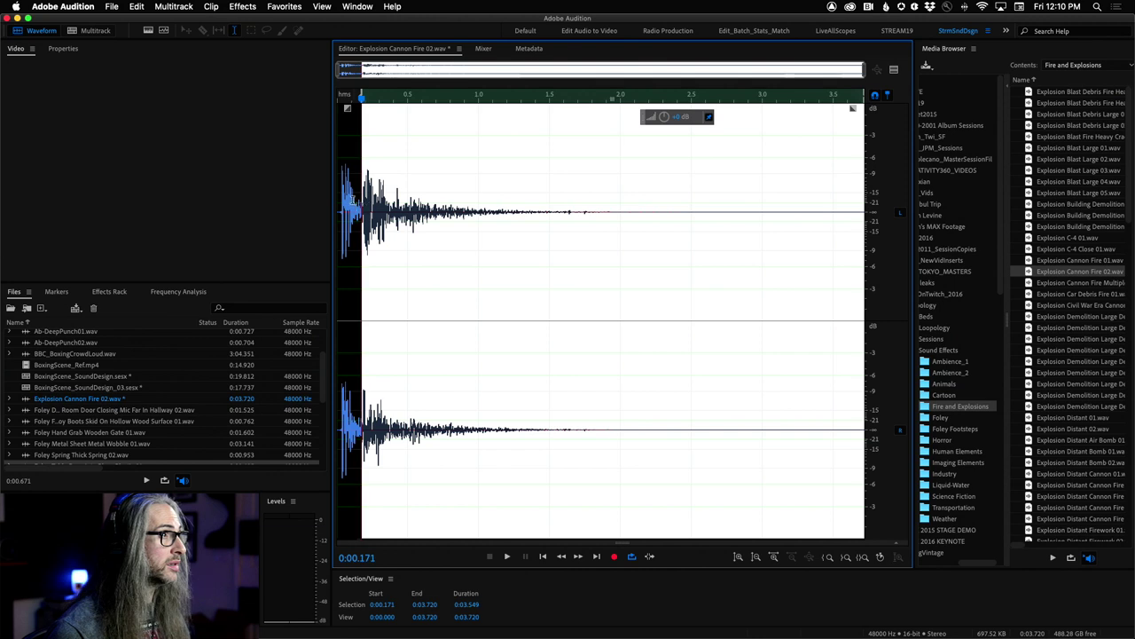
left_click(353, 202)
left_click_drag(361, 203, 327, 204)
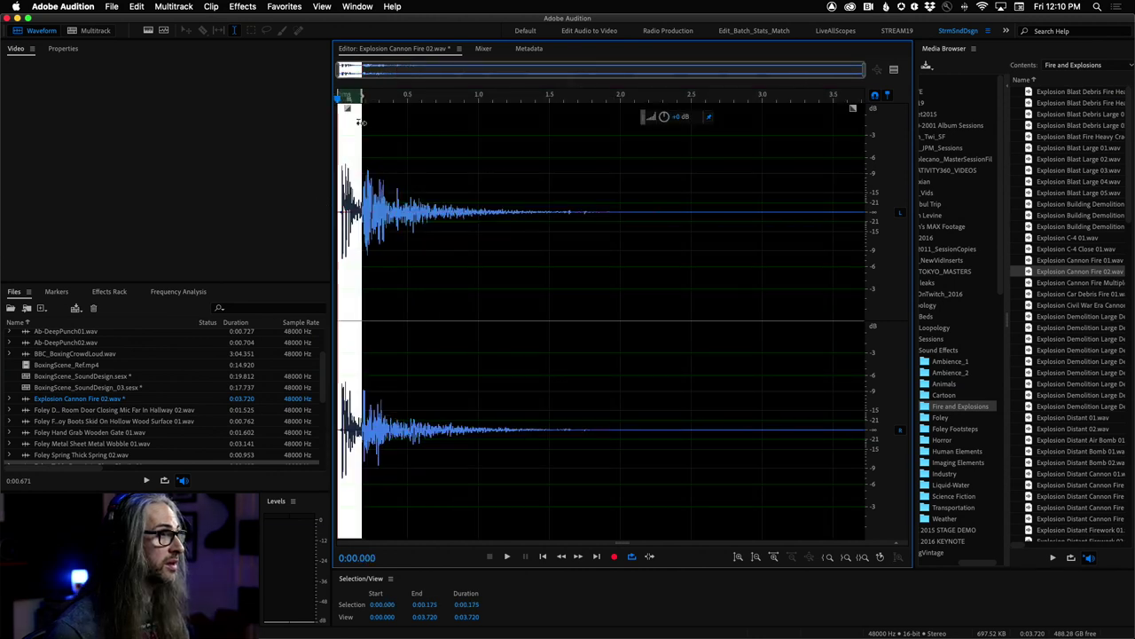
left_click_drag(361, 96, 362, 96)
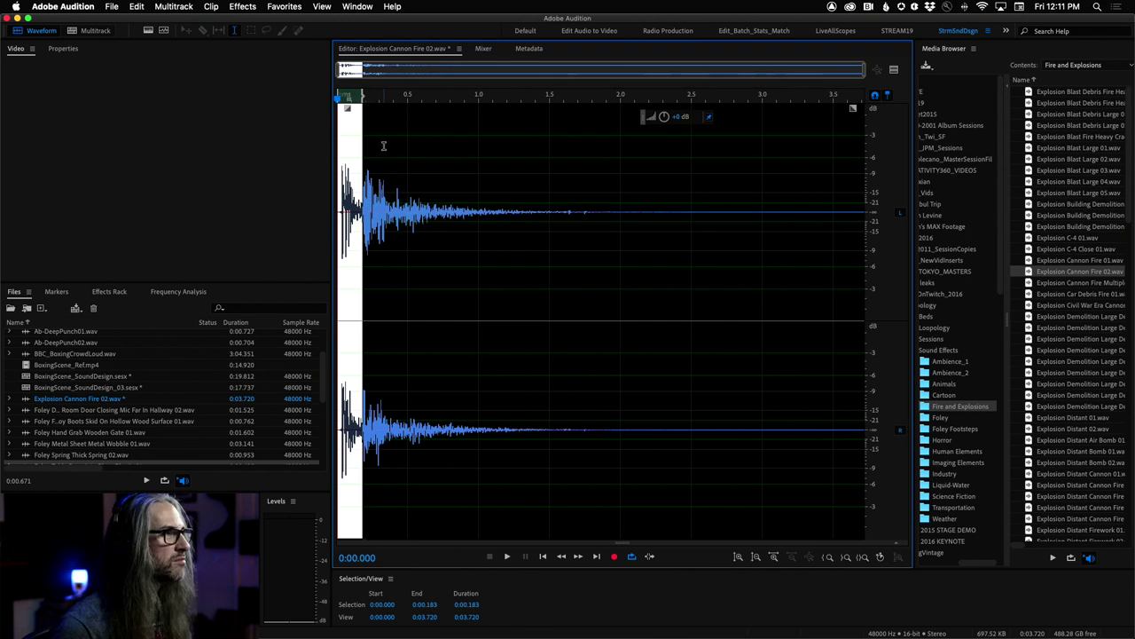
left_click(362, 200)
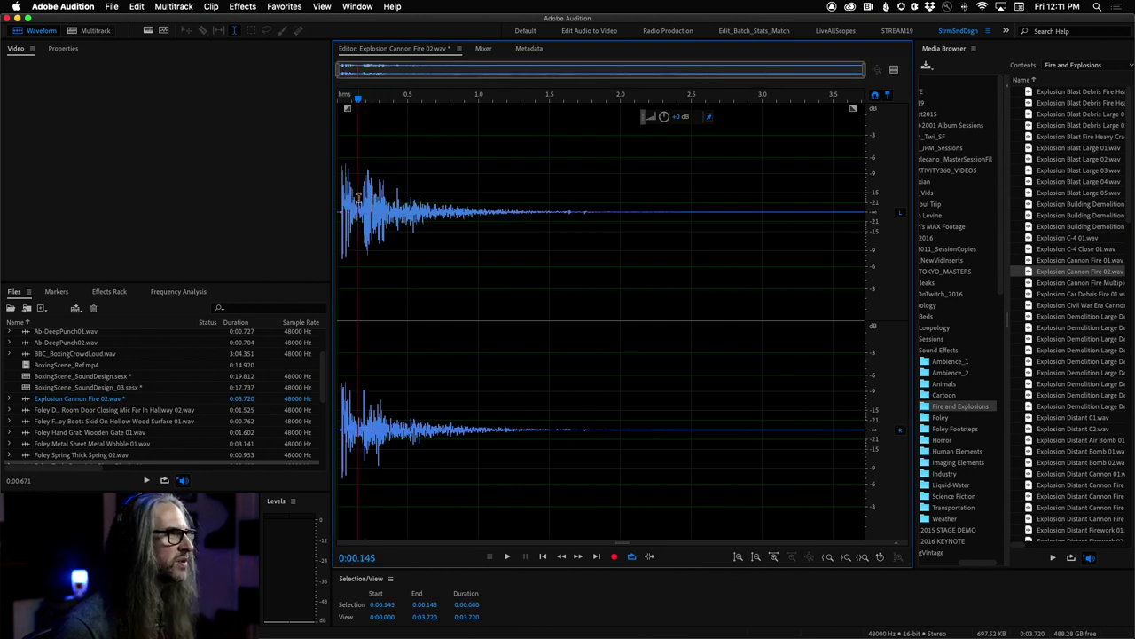
- Cut the second blast from 0:00.183 to the file's end and place the playhead just before the first hit at 0:00.034
left_click_drag(361, 200, 1060, 255)
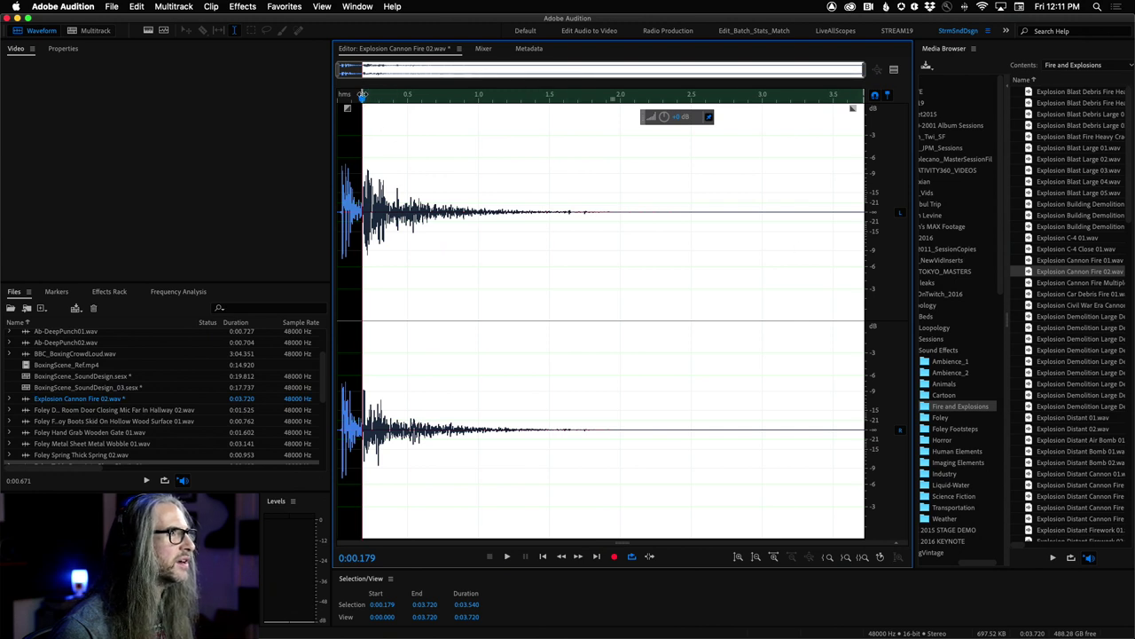
left_click_drag(362, 95, 363, 95)
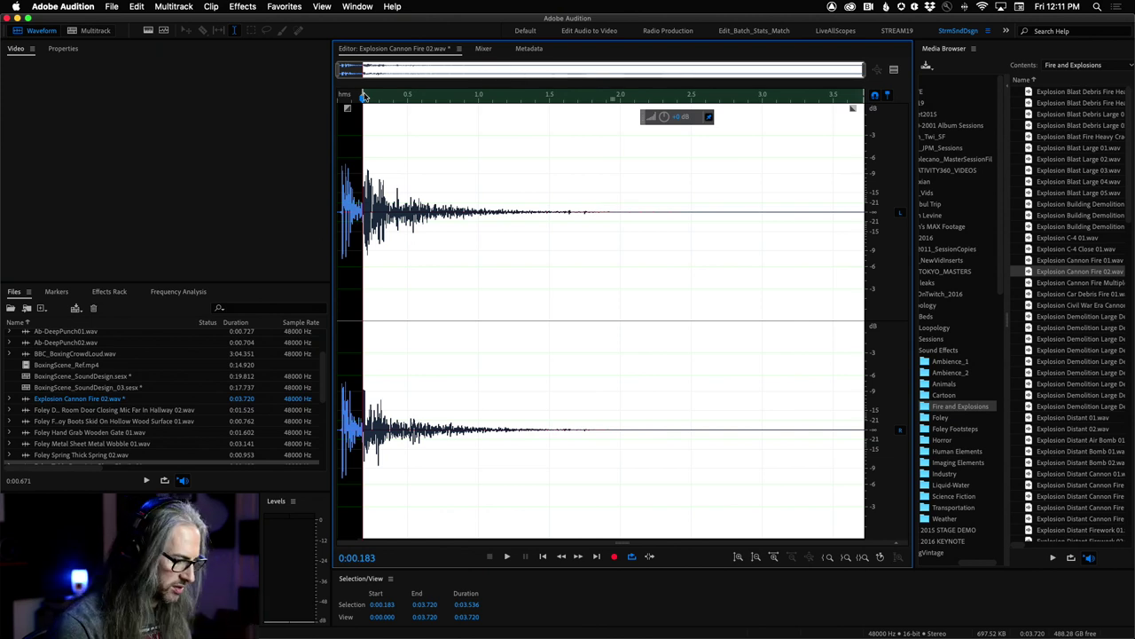
key("Delete")
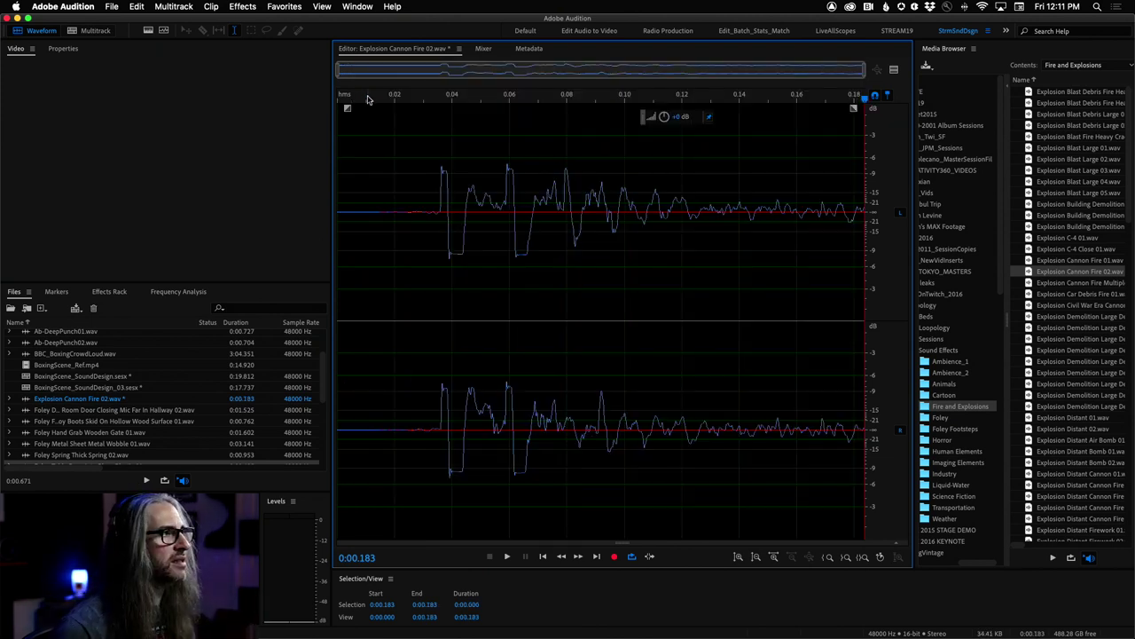
left_click(437, 200)
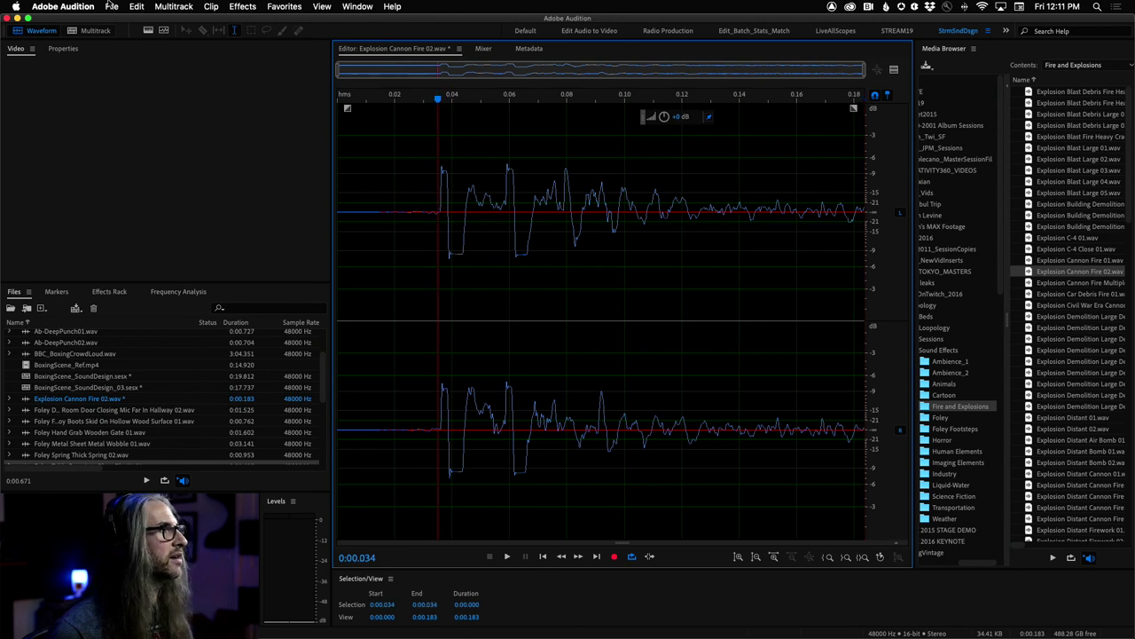
- Try a regular paste of the cut blast at 0:00.034 and undo it
left_click(140, 7)
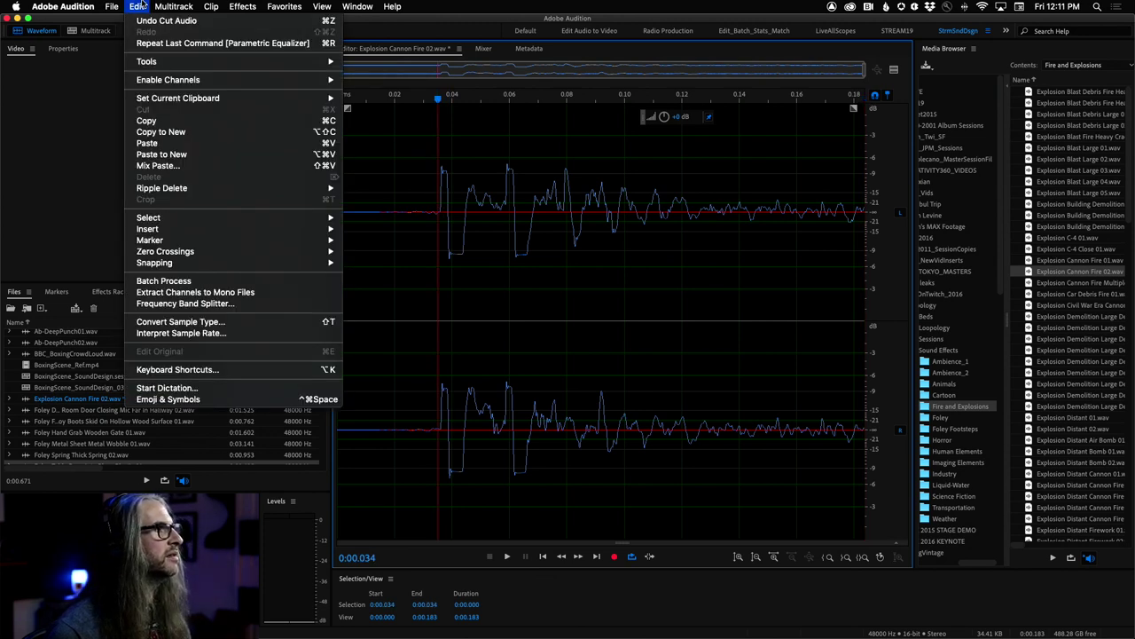
left_click(151, 142)
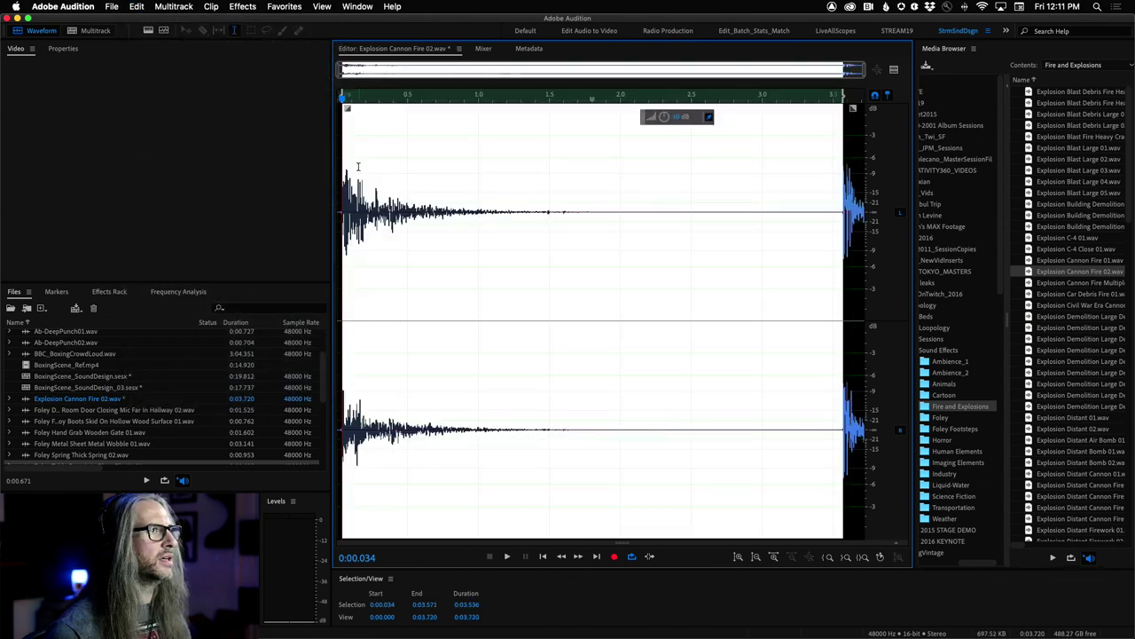
key("ctrl+shift+a")
key("equal")
key("equal")
key("equal")
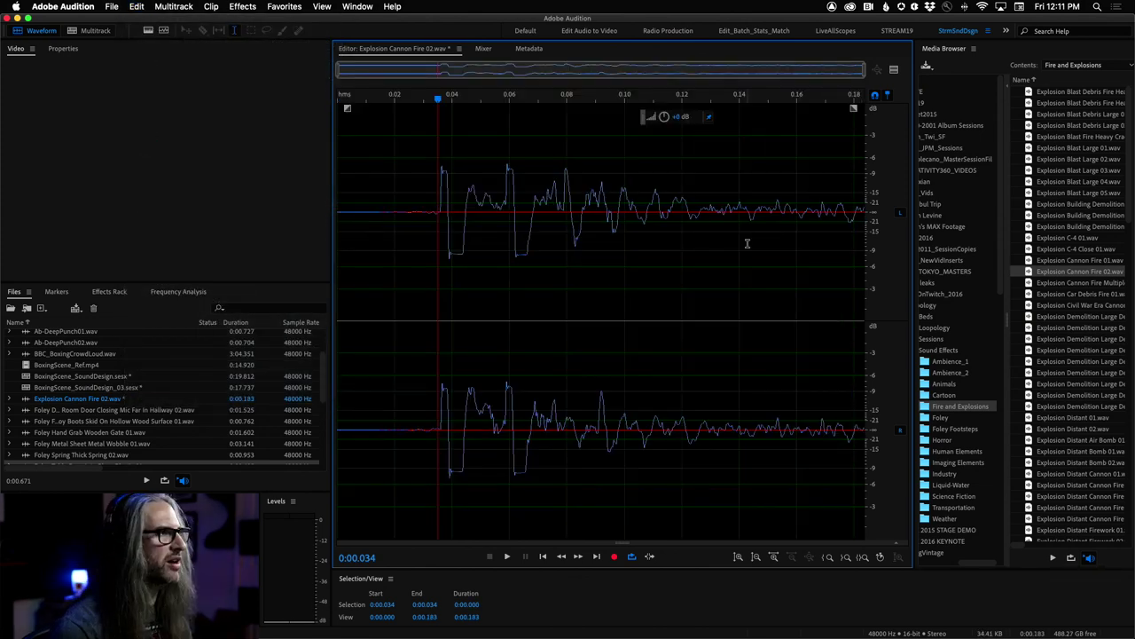
- Mix-paste the cut blast over the first hit at 0:00.034 using Overlap (Mix), and play back the combined explosion
left_click(136, 6)
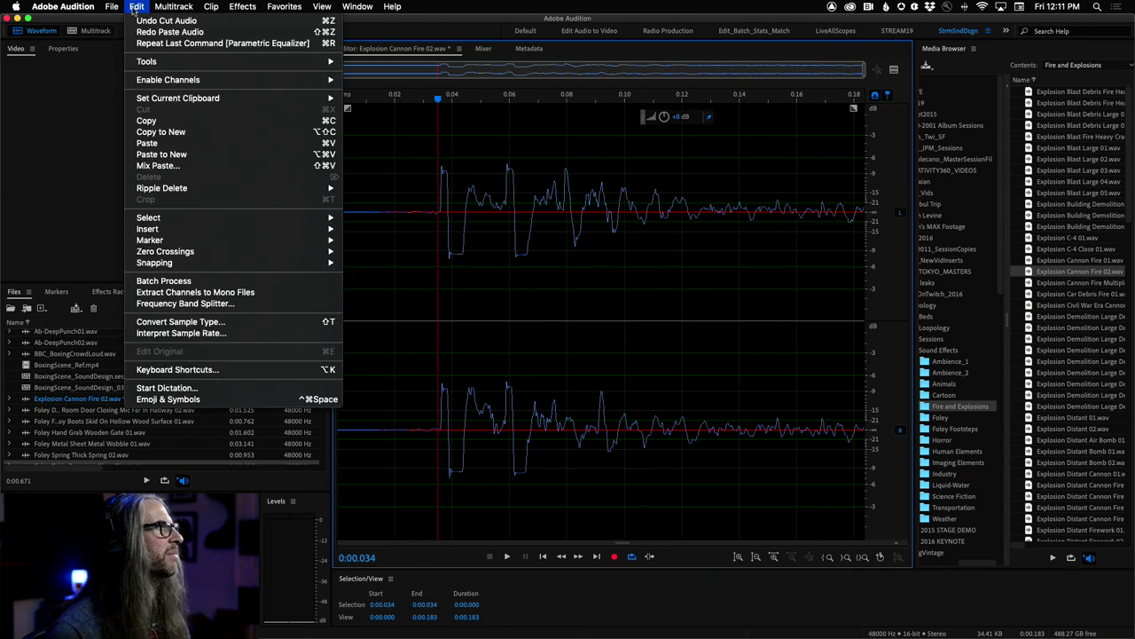
left_click(205, 166)
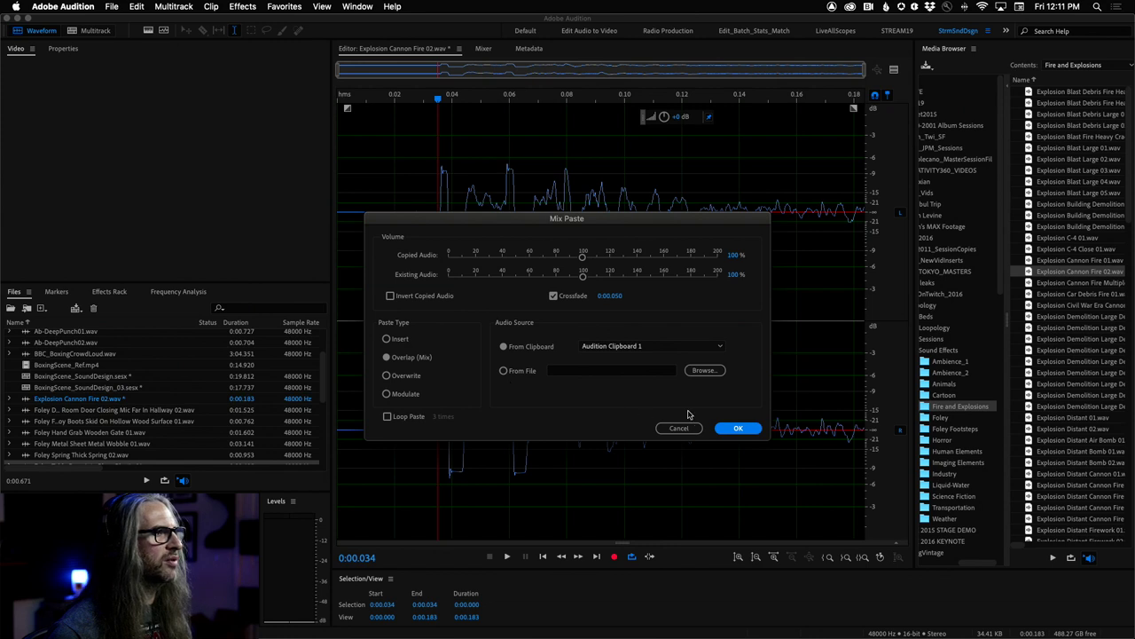
left_click(738, 429)
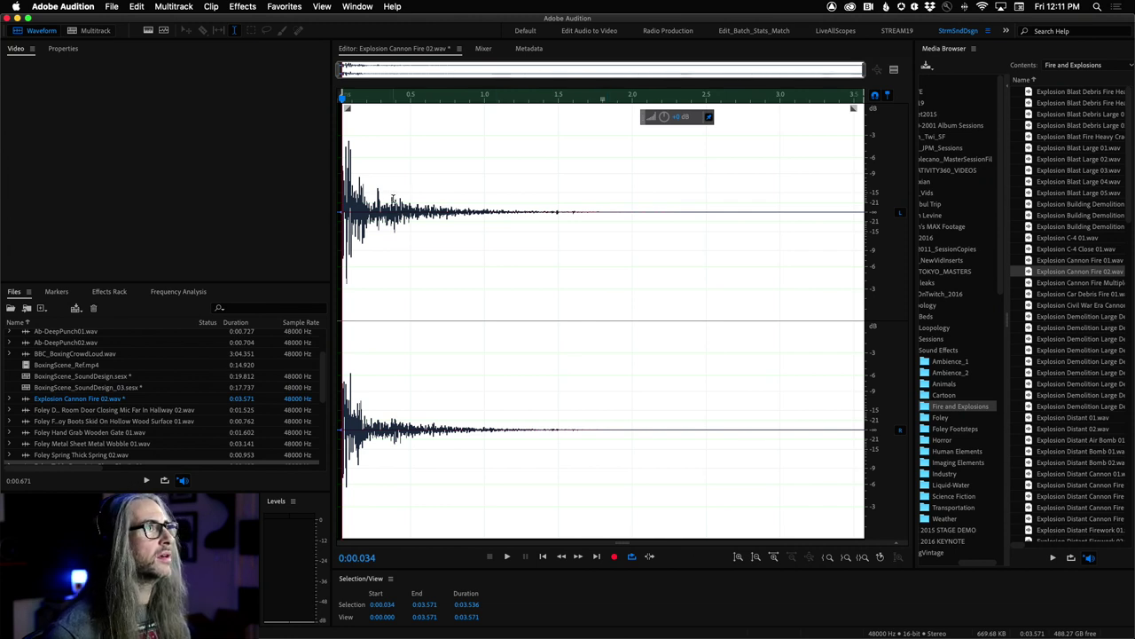
key("space")
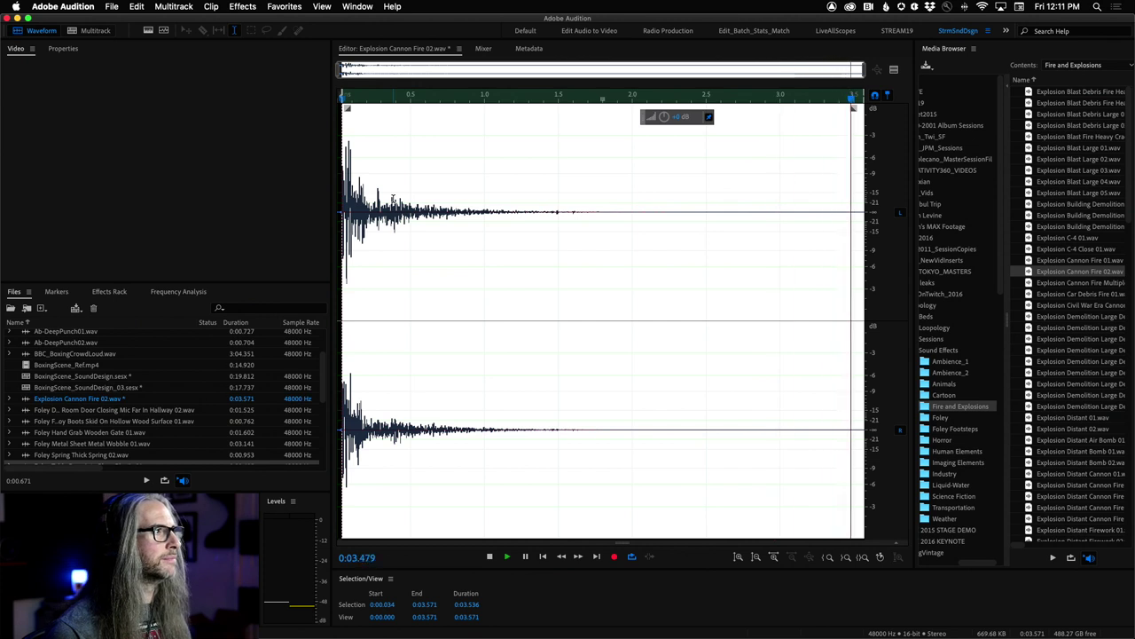
left_click(352, 289)
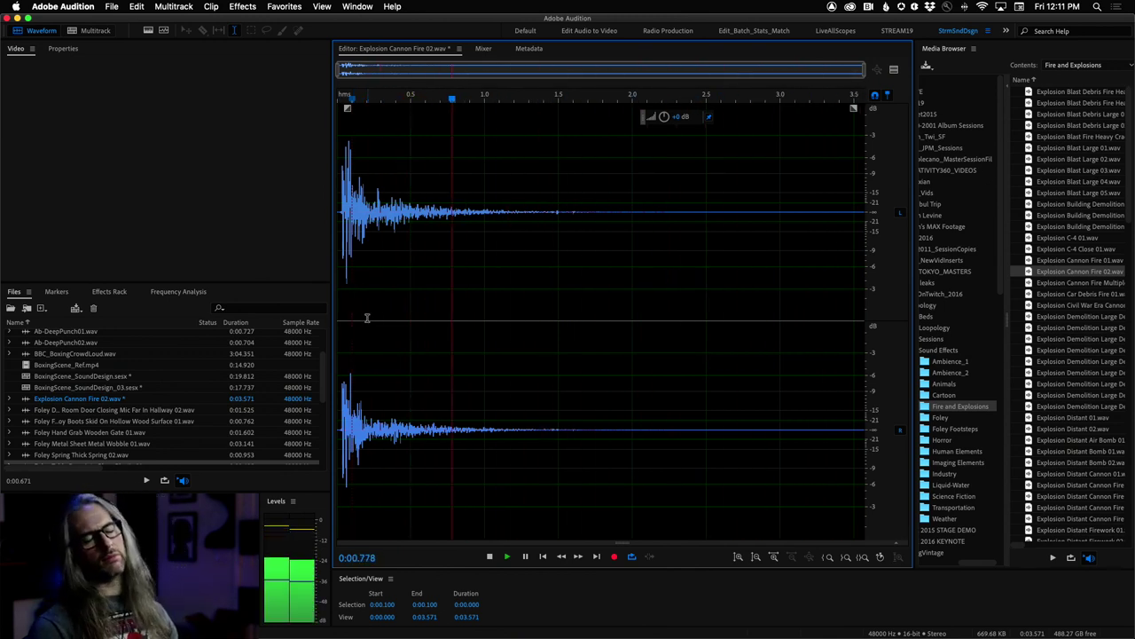
key("space")
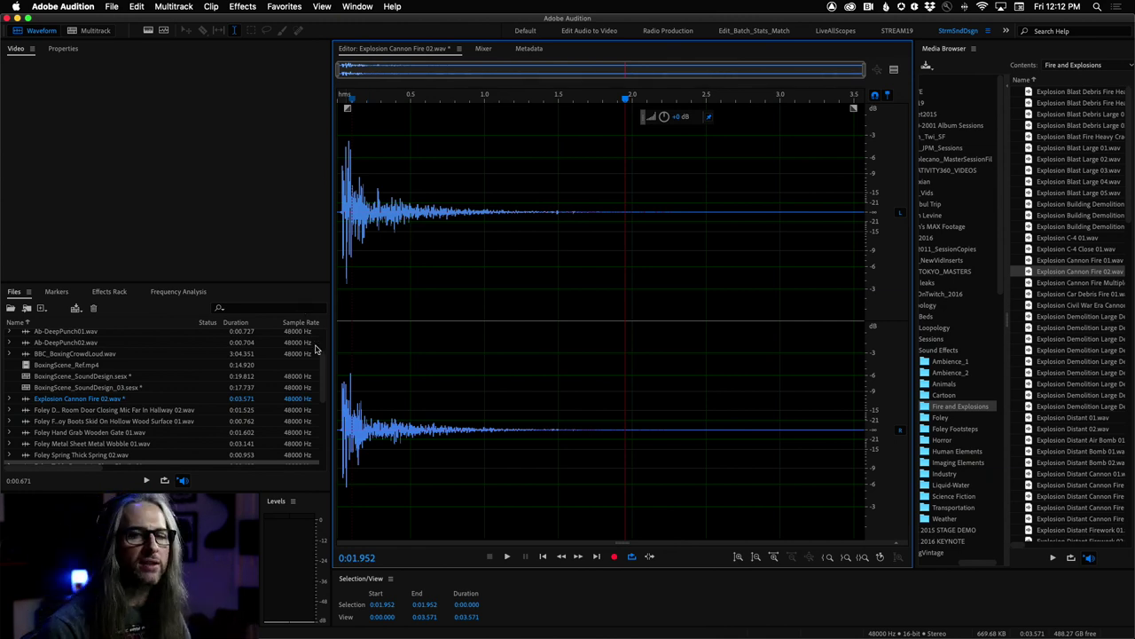
- Save the edited explosion as Explosion Cannon Fire 02_EQed.wav in the desktop's Punch SFX folder
left_click(111, 6)
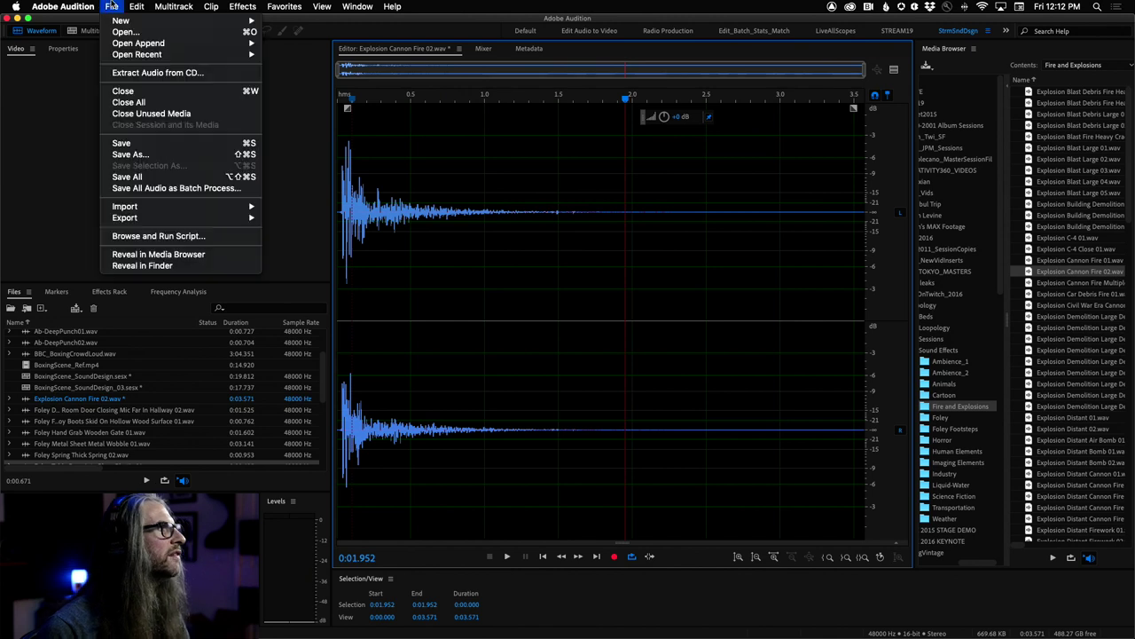
left_click(161, 155)
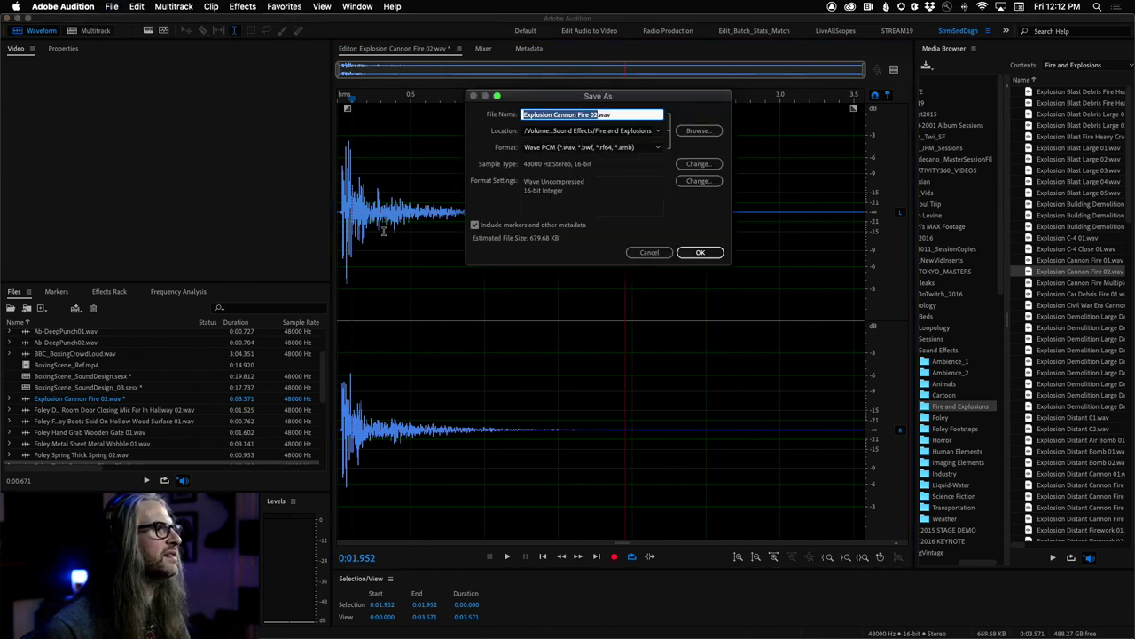
key("Right")
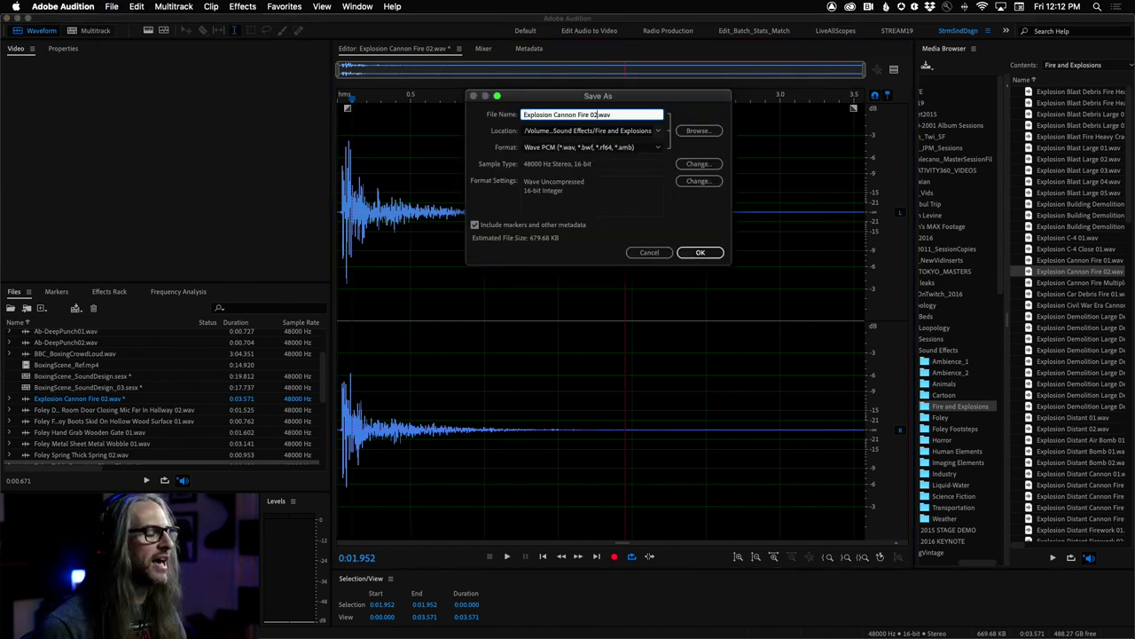
type("_EQed")
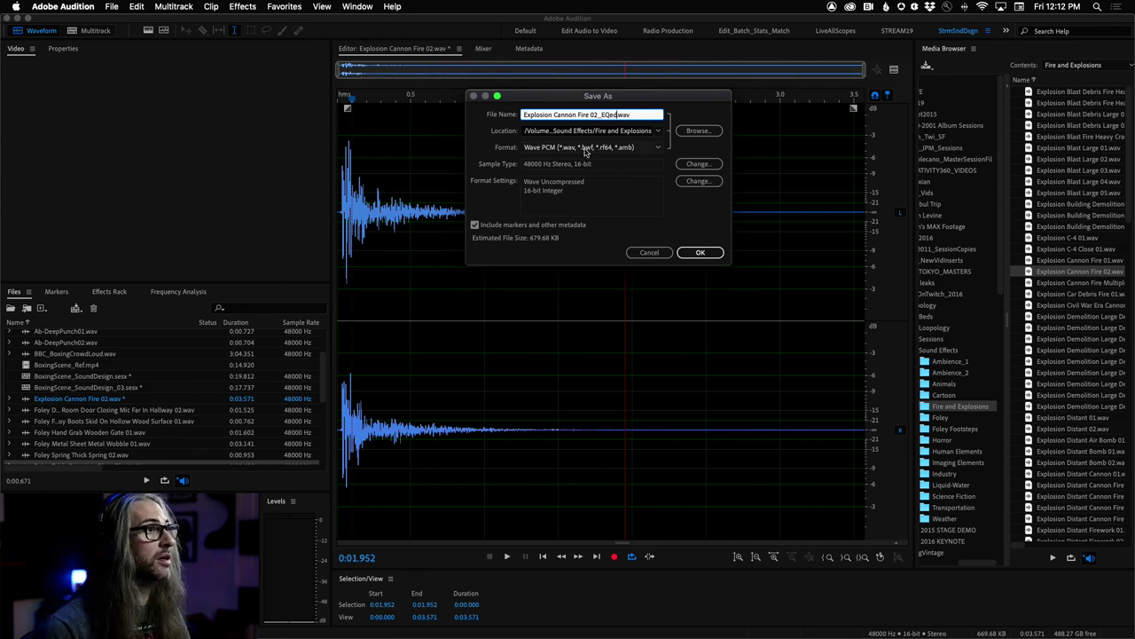
left_click(663, 129)
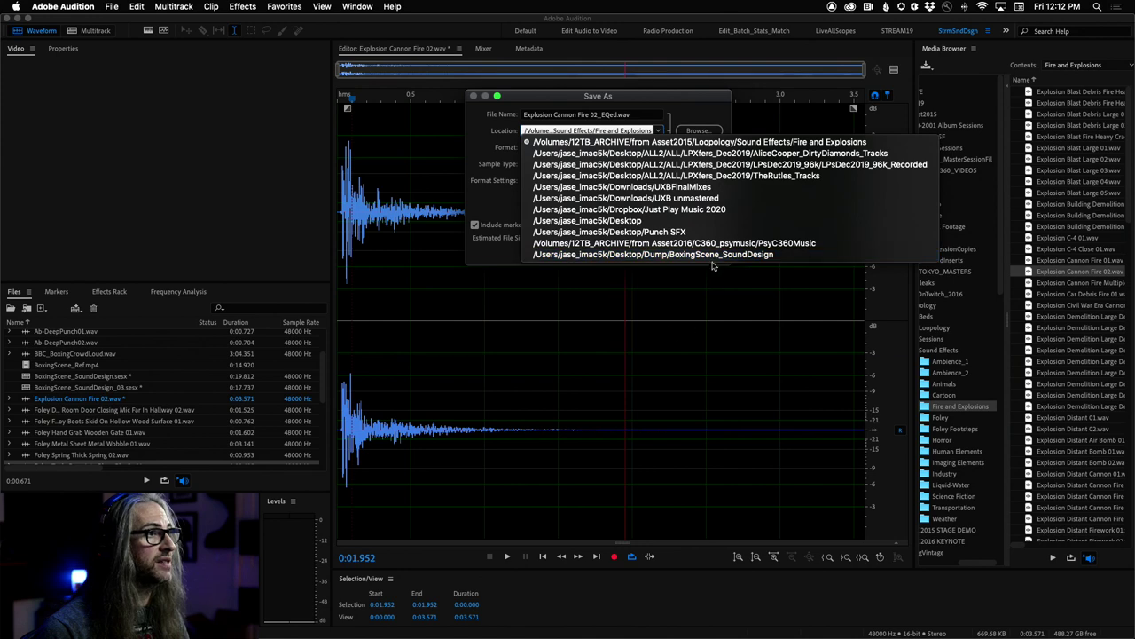
left_click(682, 234)
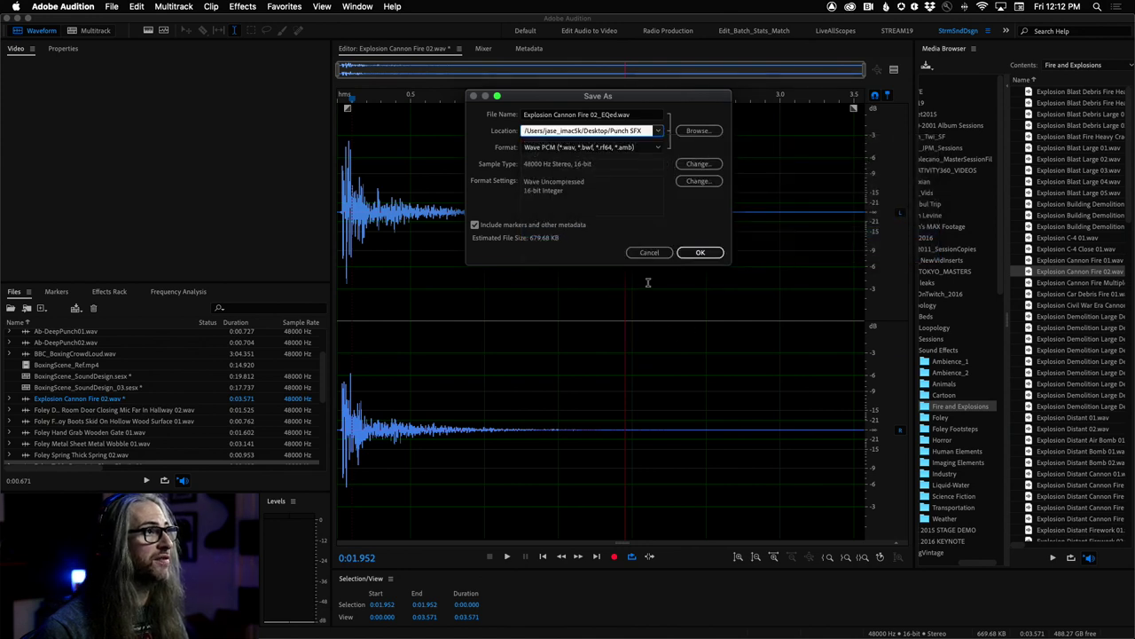
left_click(705, 253)
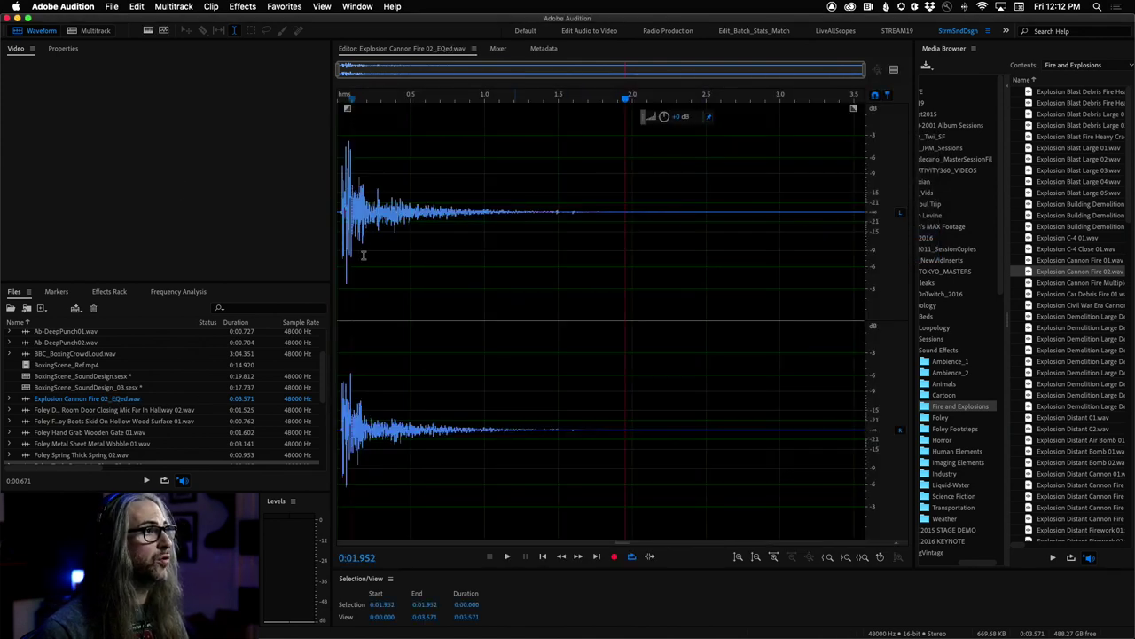
- Return to the BoxingScene_SoundDesign_03 multitrack session and add Explosion Cannon Fire 02_EQed to Track 3, aligned with the start of the door-closing clip
left_click(95, 31)
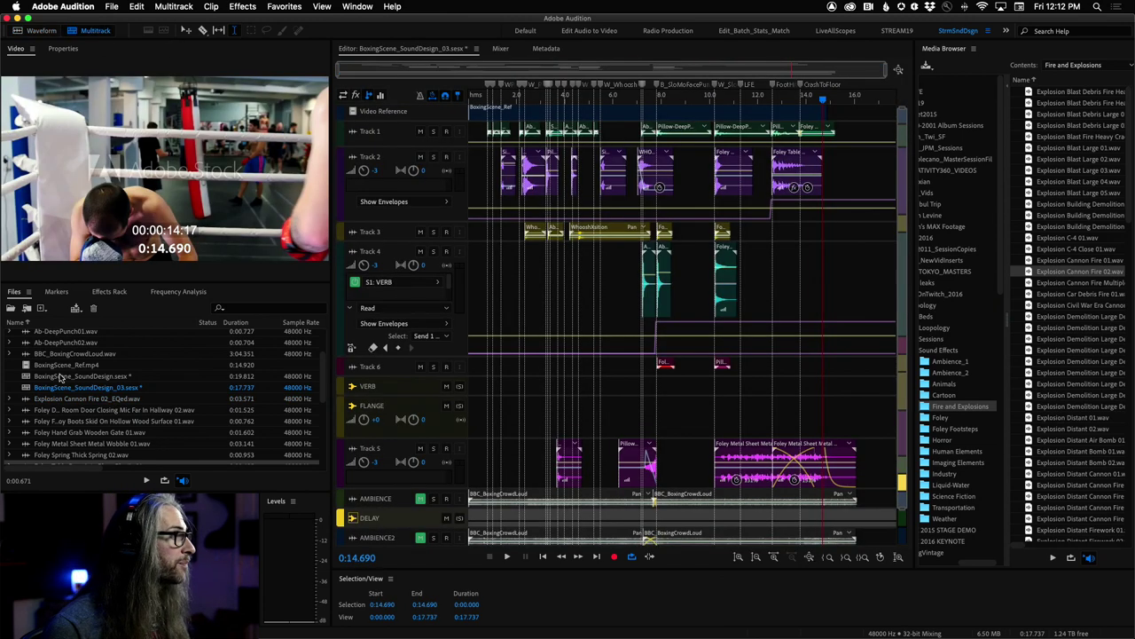
left_click_drag(30, 401, 808, 236)
left_click_drag(777, 100, 843, 99)
left_click_drag(733, 71, 676, 71)
scroll(737, 99, "up", 5)
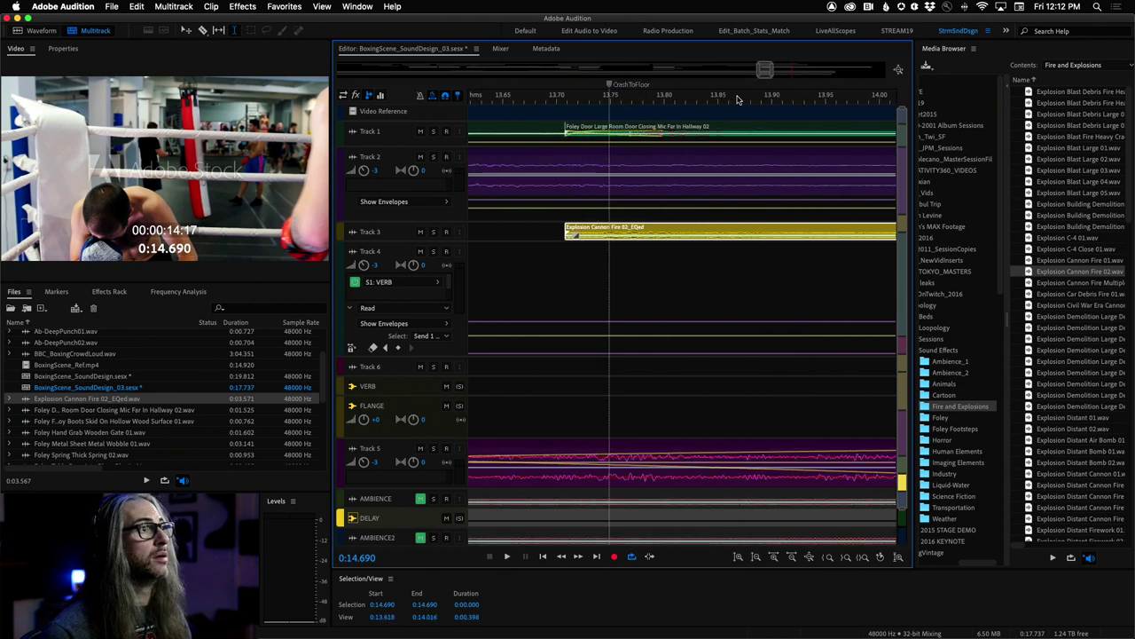
- Enlarge Track 3 to show the explosion's waveform and place the playhead just before the clip at 0:13.683
left_click_drag(399, 245, 403, 338)
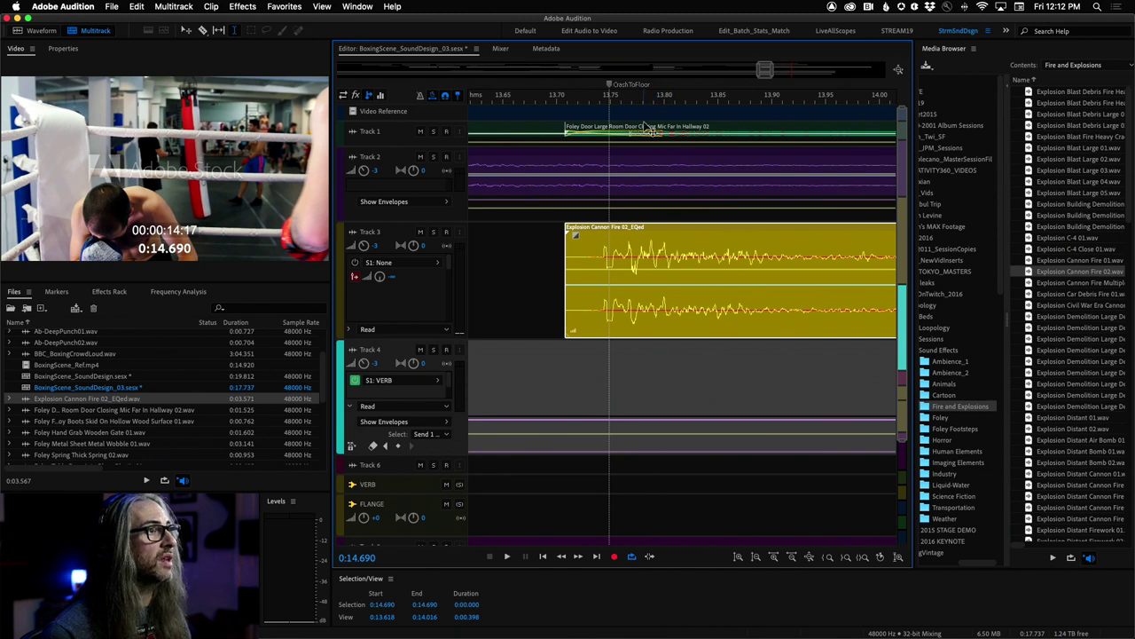
left_click_drag(632, 104, 757, 98)
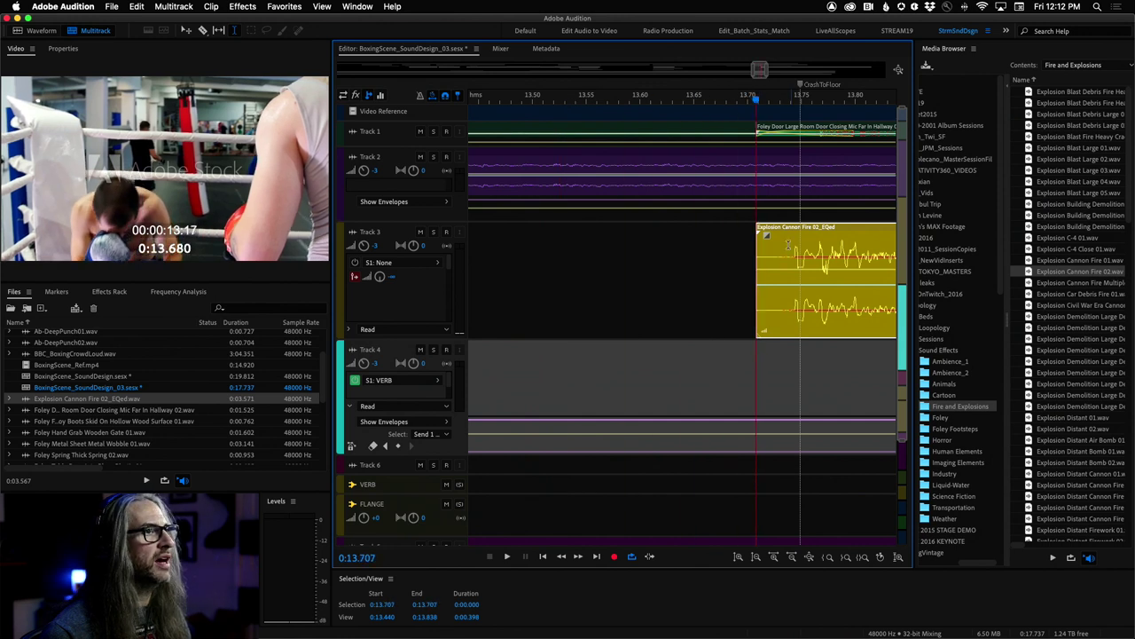
left_click(729, 243)
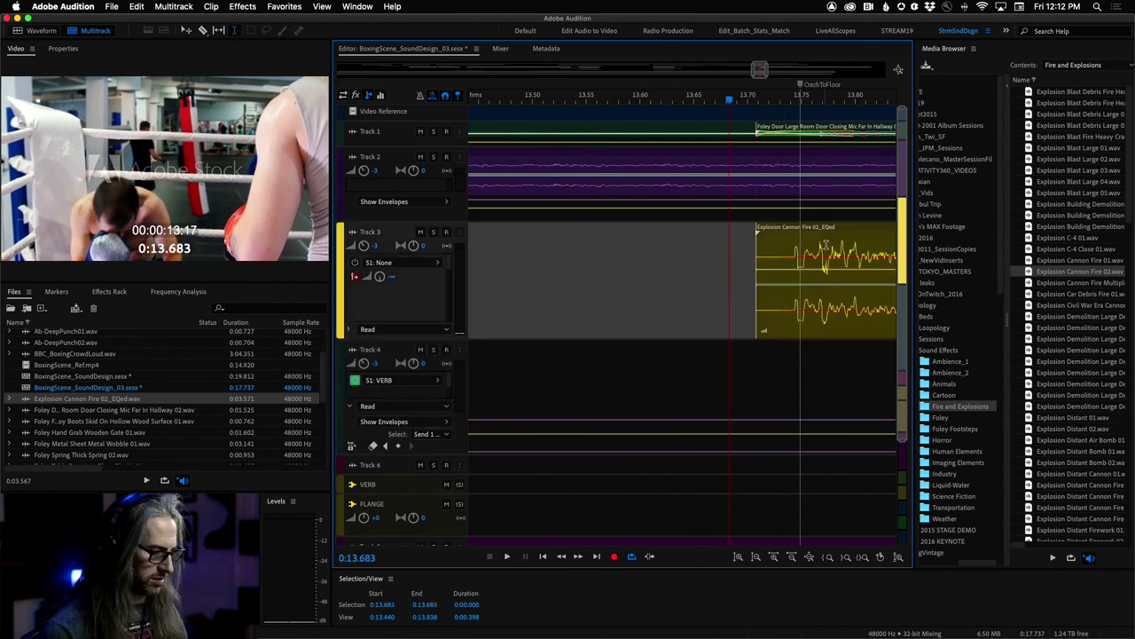
- Move the explosion clip on Track 3 slightly earlier to start at about 0:13.700, and play the scene's ending in the full mix
left_click_drag(847, 248, 840, 248)
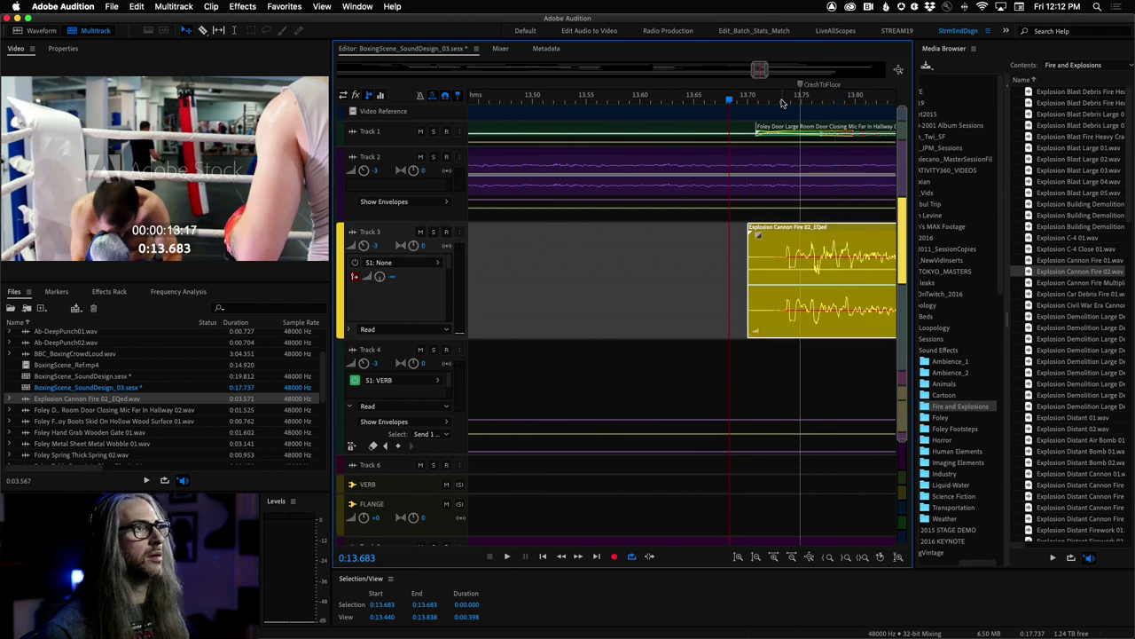
left_click_drag(756, 71, 646, 78)
left_click_drag(765, 73, 888, 73)
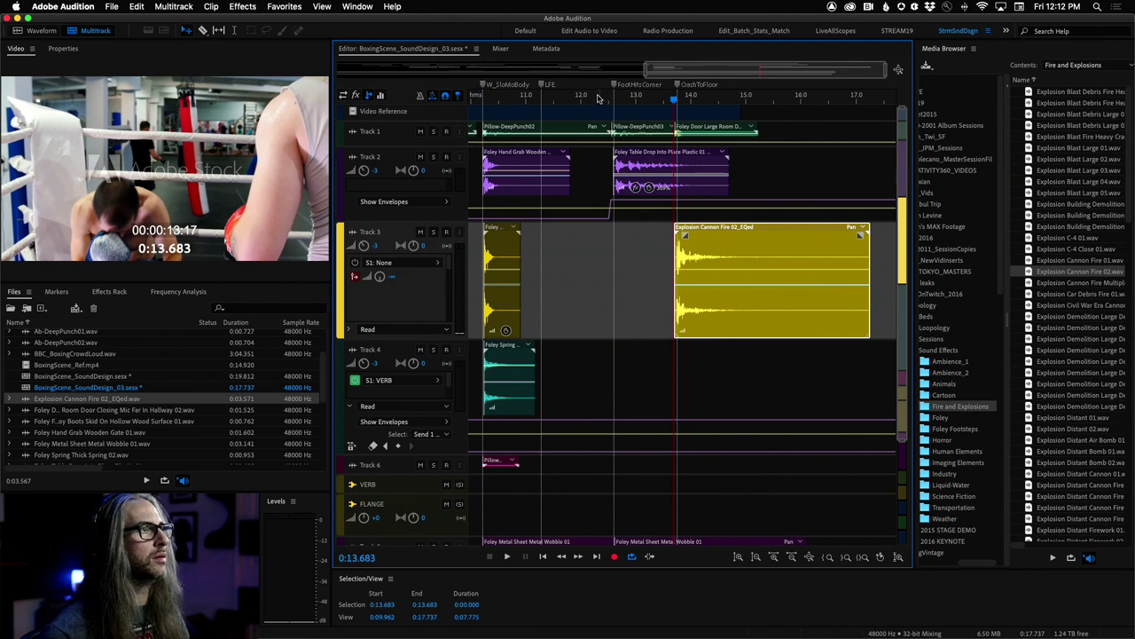
key("space")
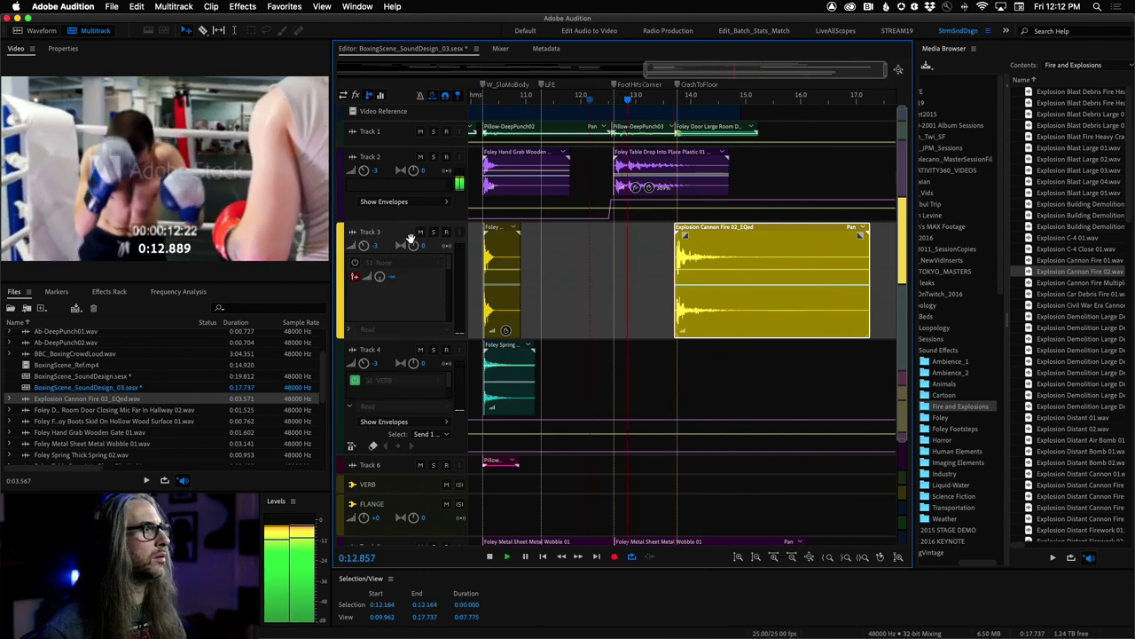
key("space")
left_click(597, 98)
key("space")
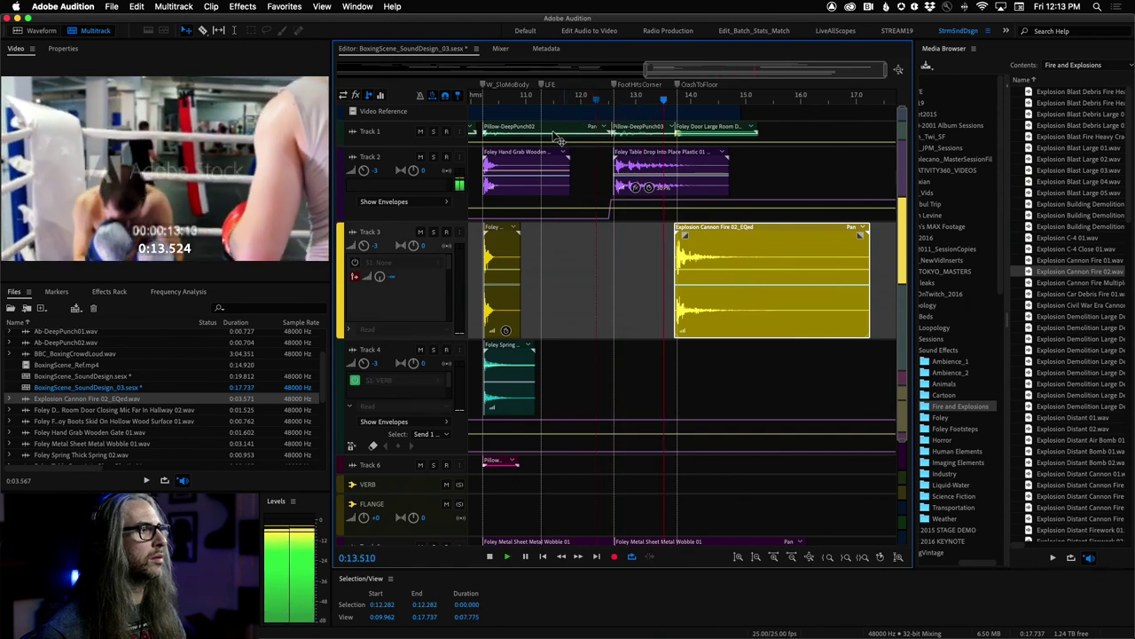
- Solo Track 3 and play back the explosion repeatedly, starting before the fall
key("space")
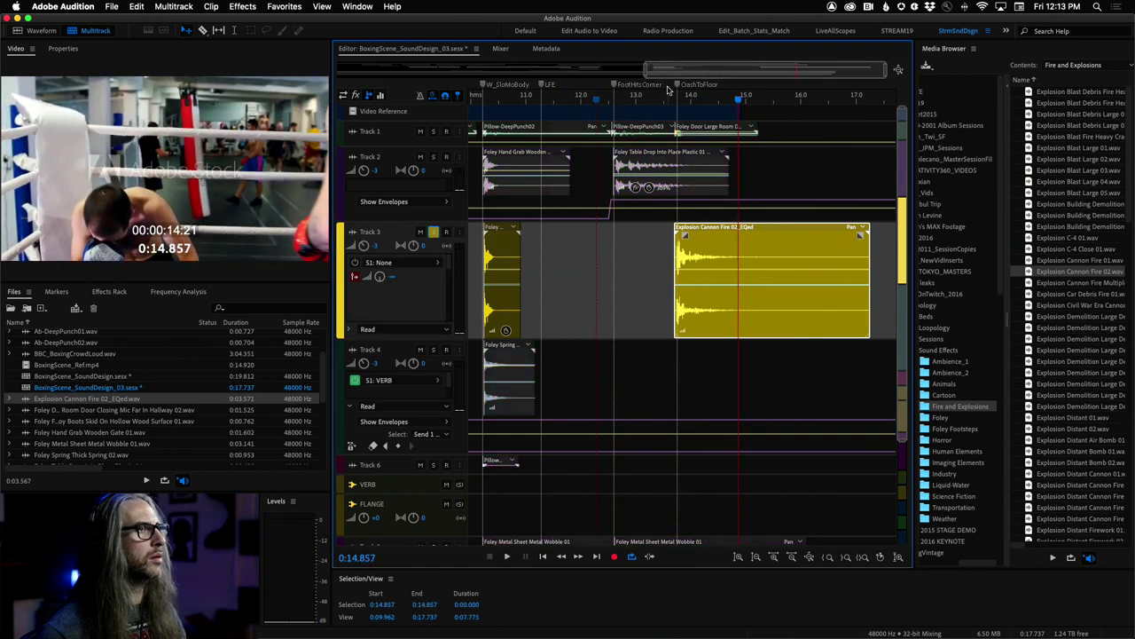
left_click(666, 98)
key("space")
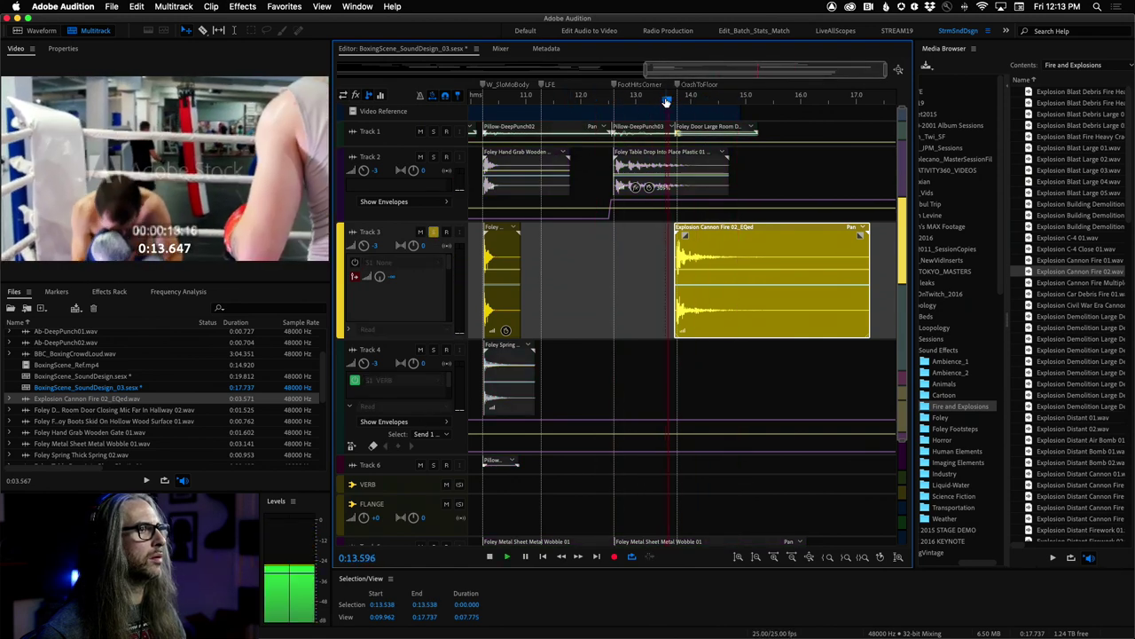
key("space")
left_click(601, 99)
key("space")
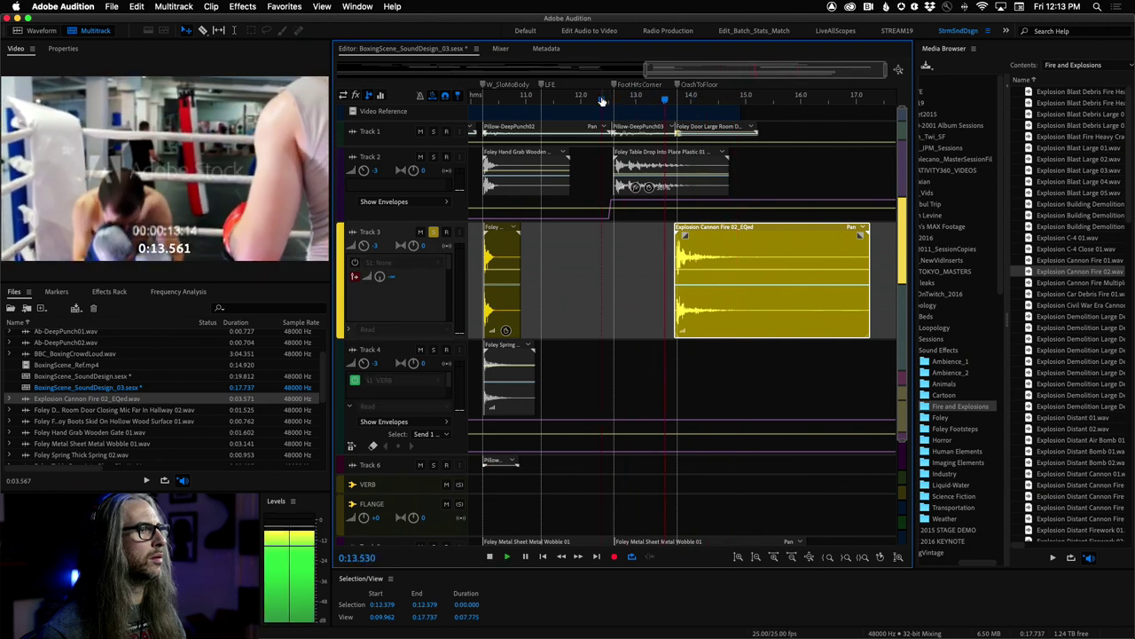
key("space")
left_click(659, 100)
key("space")
key("space")
left_click(599, 99)
key("space")
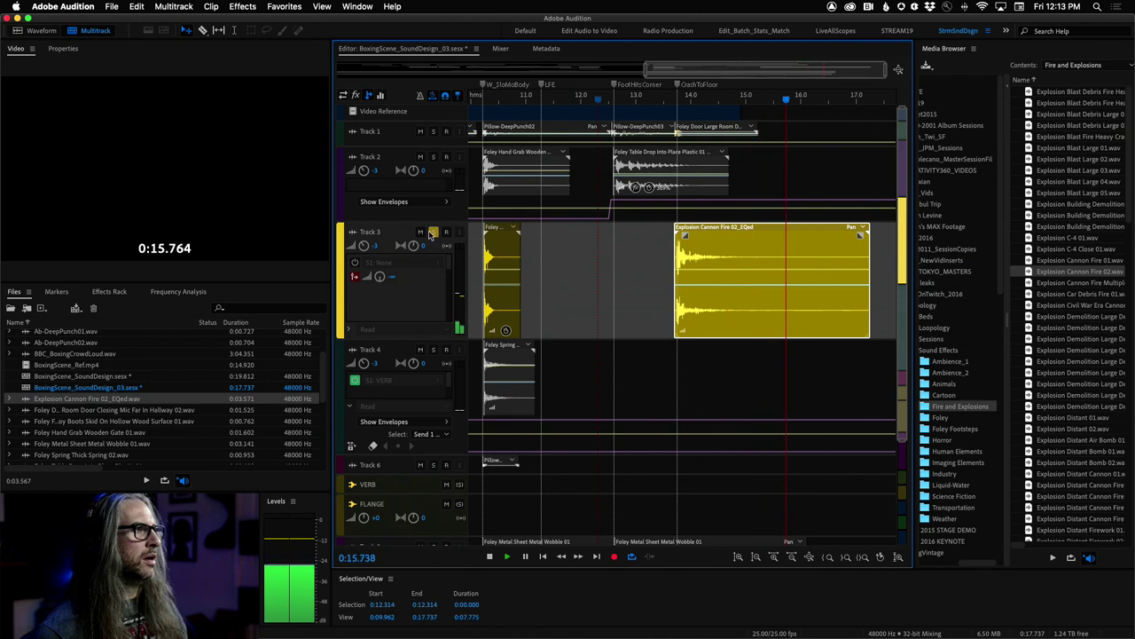
- Unsolo Track 3 and play the ending in the full mix from 0:12.314
key("space")
left_click(434, 233)
left_click(598, 101)
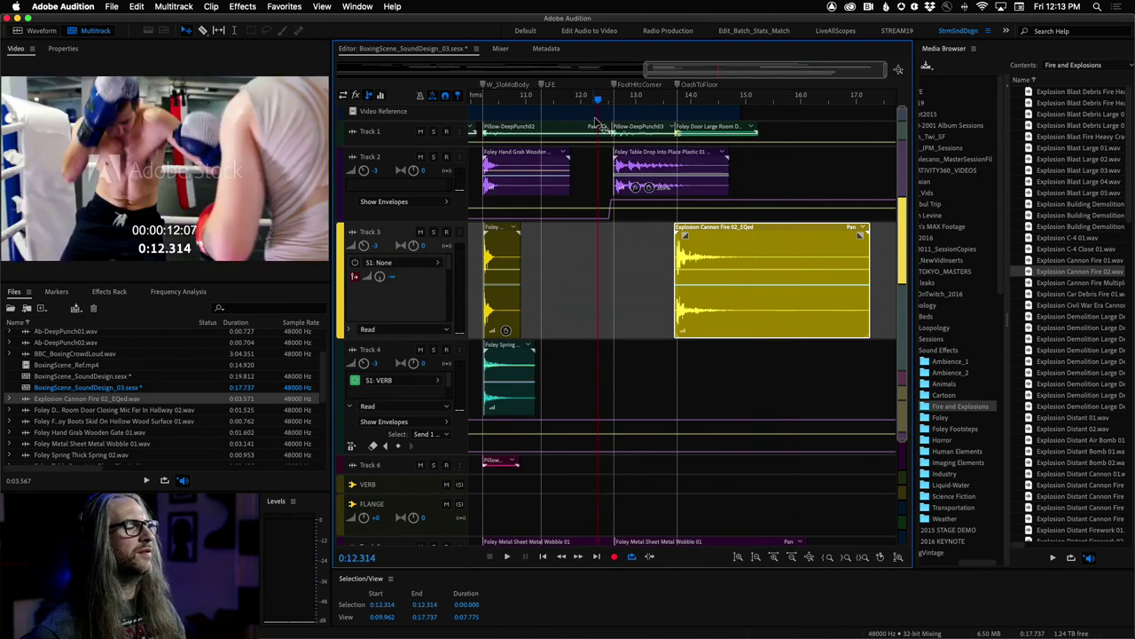
key("space")
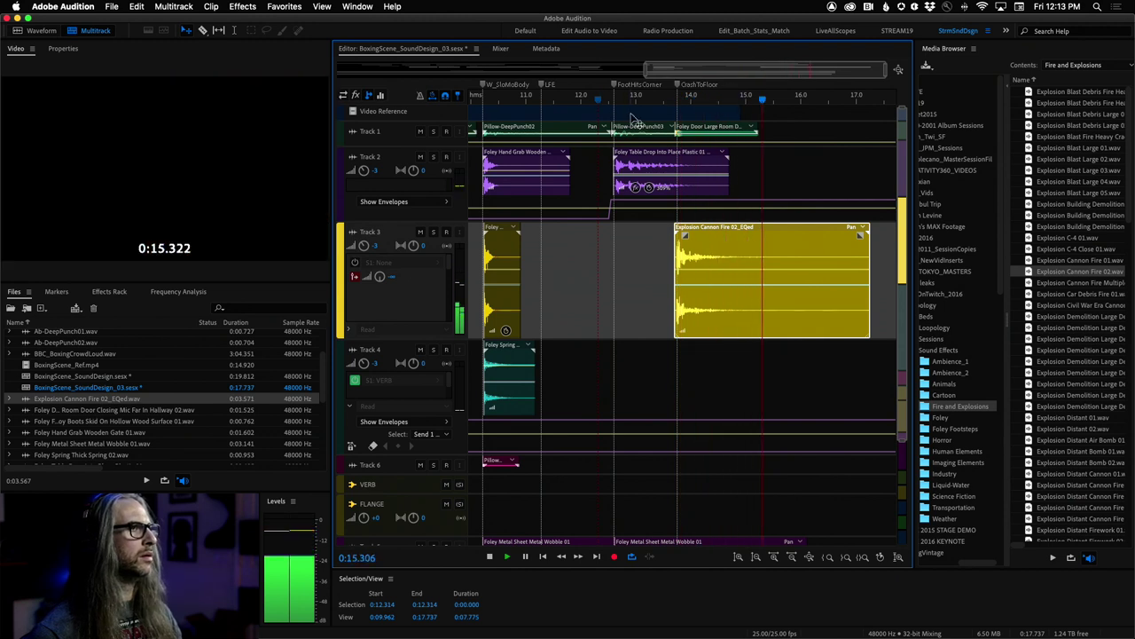
key("space")
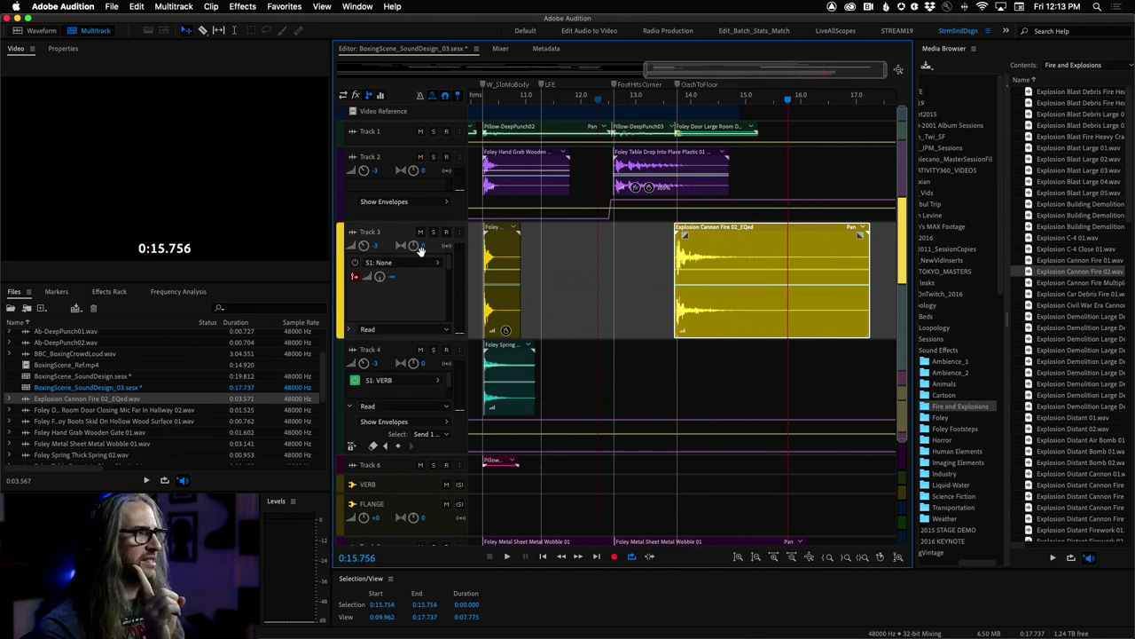
- Route Track 3's first send to the VERB bus and show the track's Send 1 Output Power On/Off envelope
left_click(430, 264)
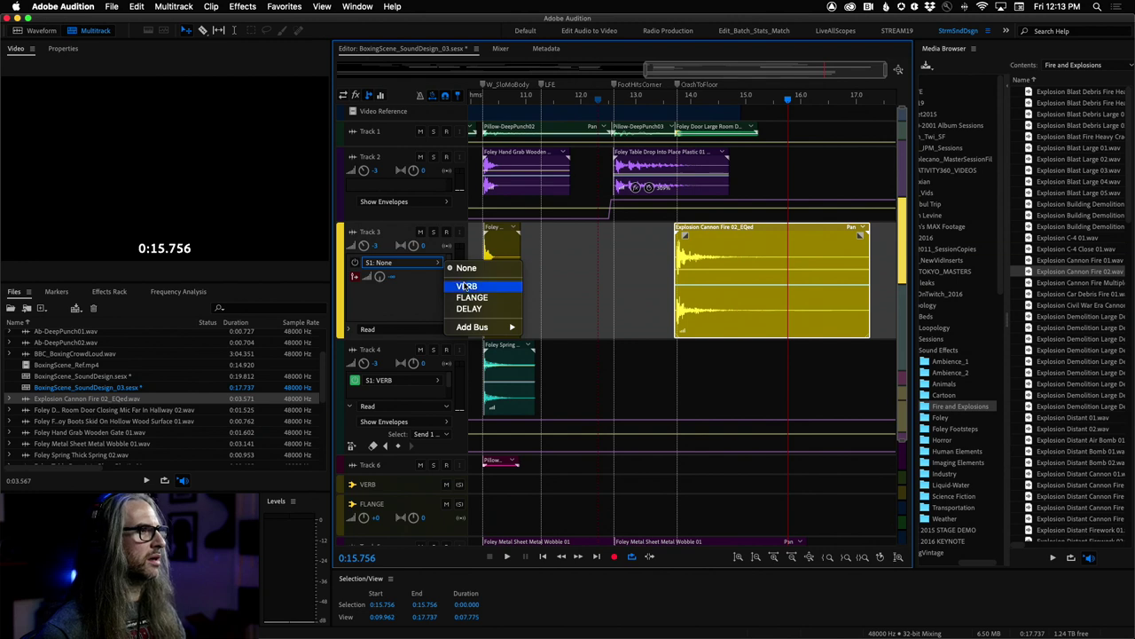
key("Return")
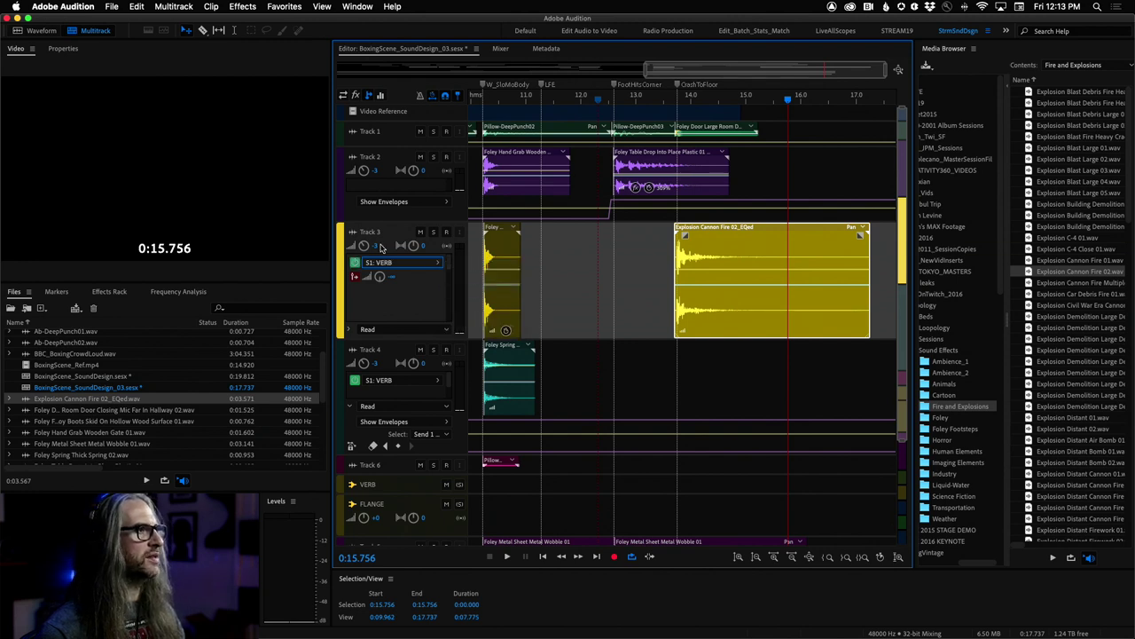
left_click(351, 329)
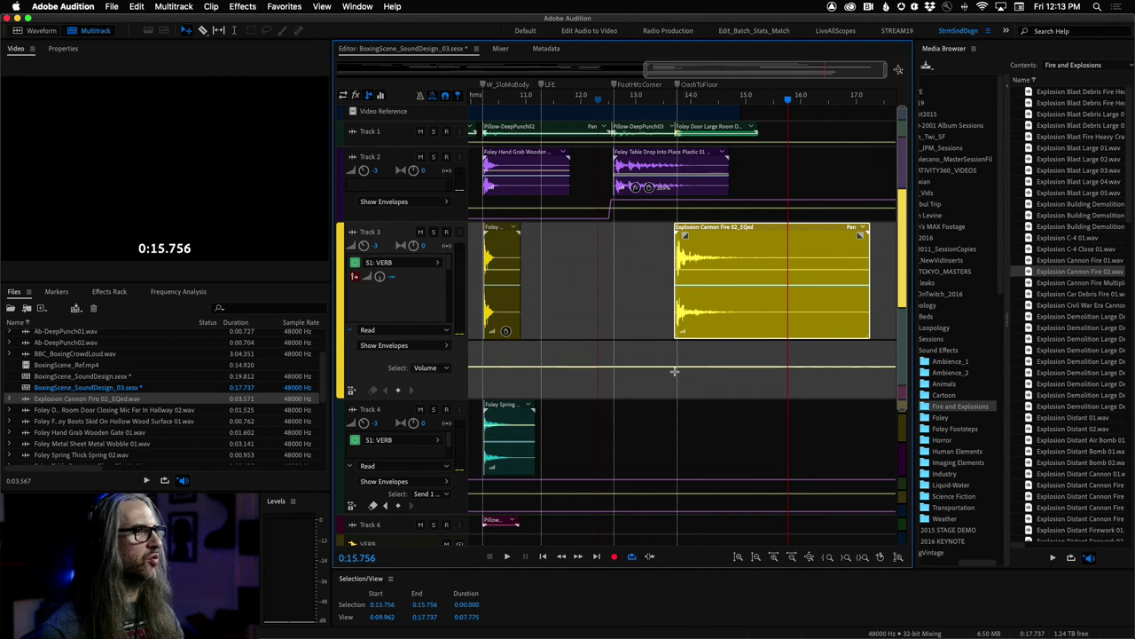
left_click(420, 348)
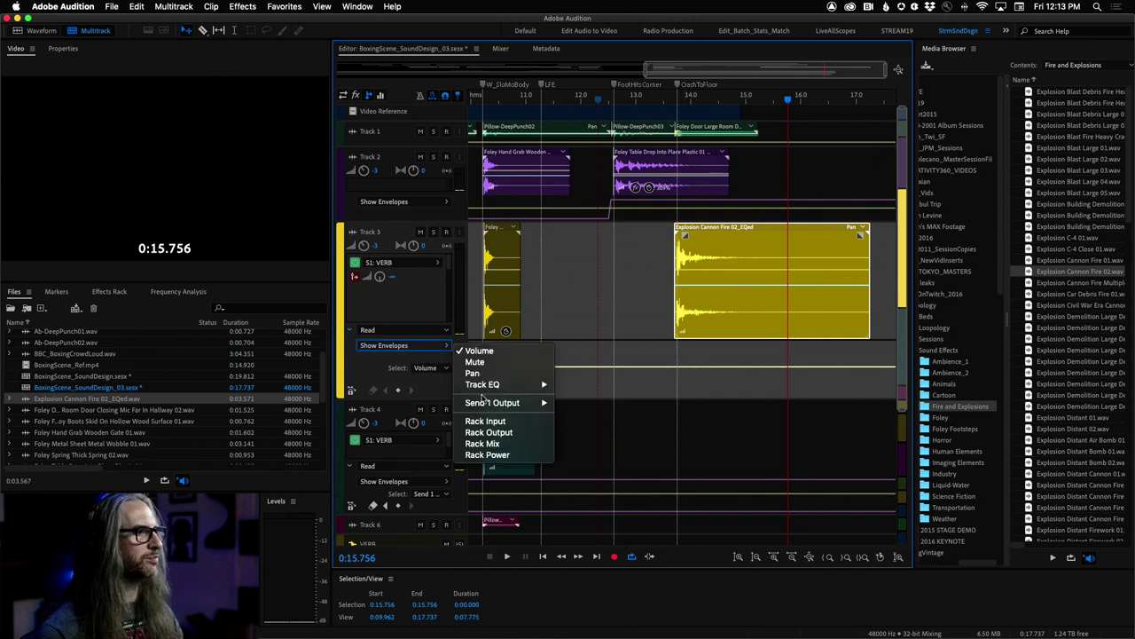
mouse_move(493, 403)
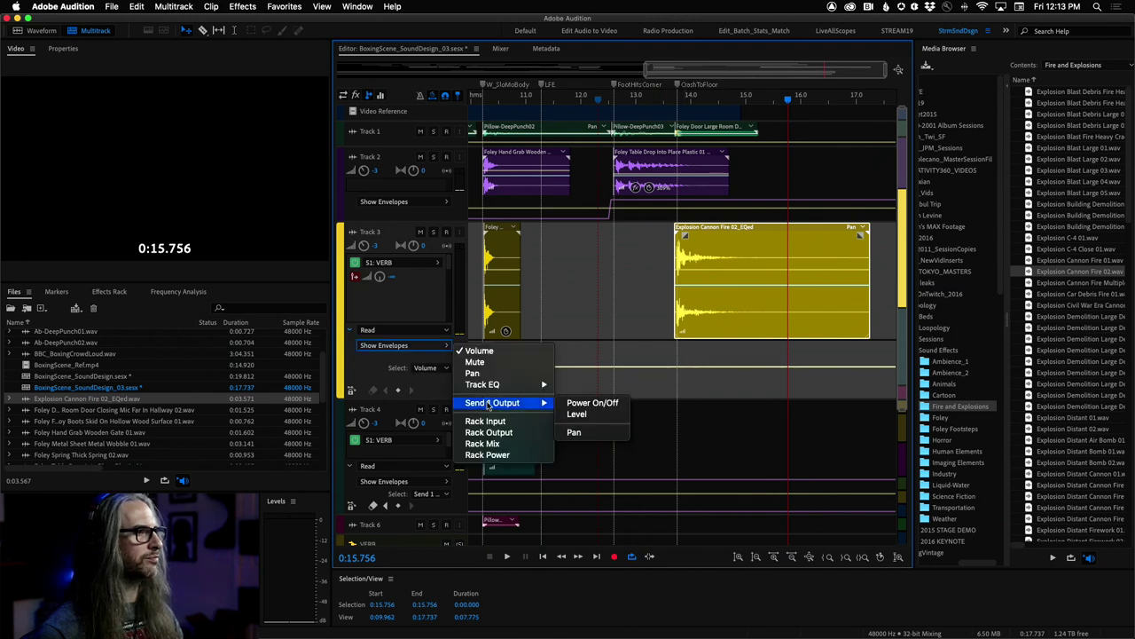
left_click(607, 406)
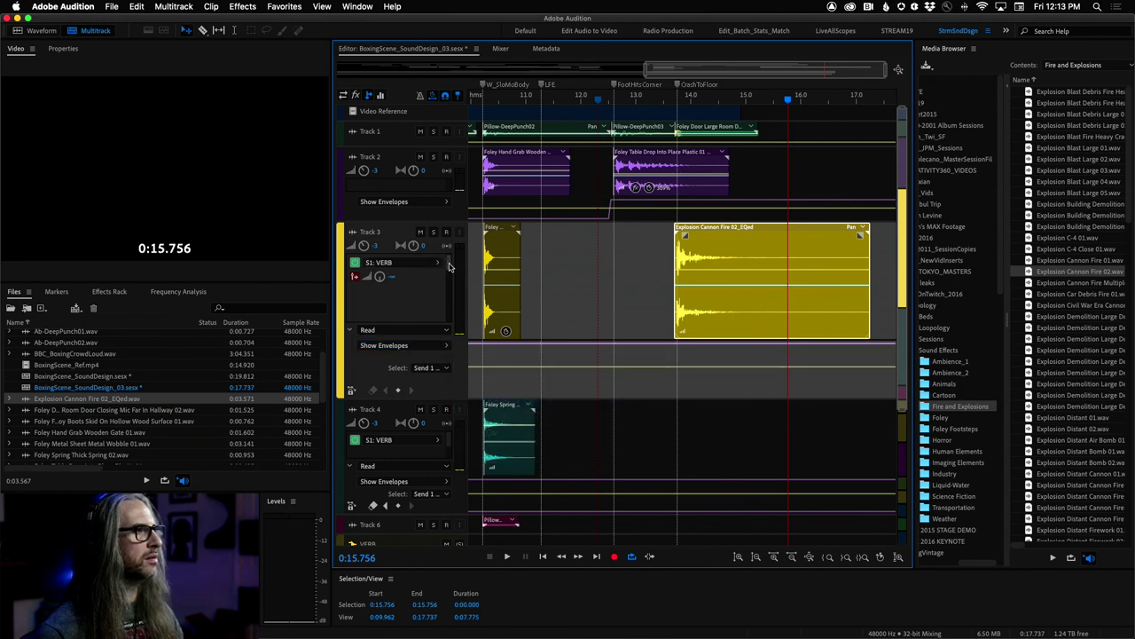
- Keyframe Track 3's Send 1 power to stay off until the explosion clip starts, and play the ending back from 0:12.282
left_click(672, 344)
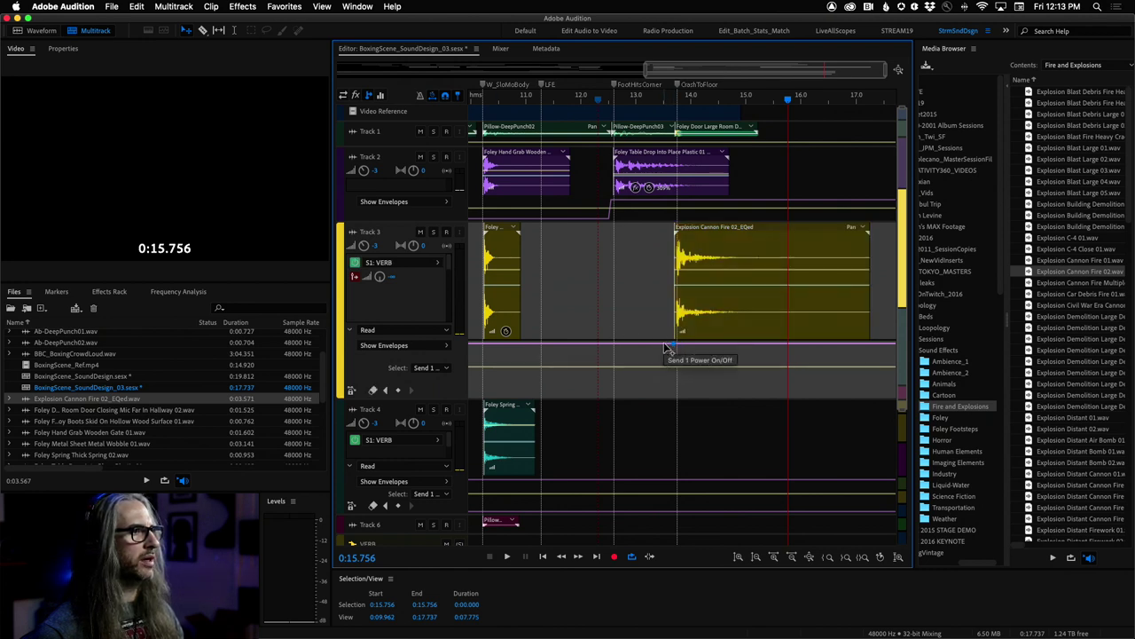
left_click_drag(667, 348, 674, 412)
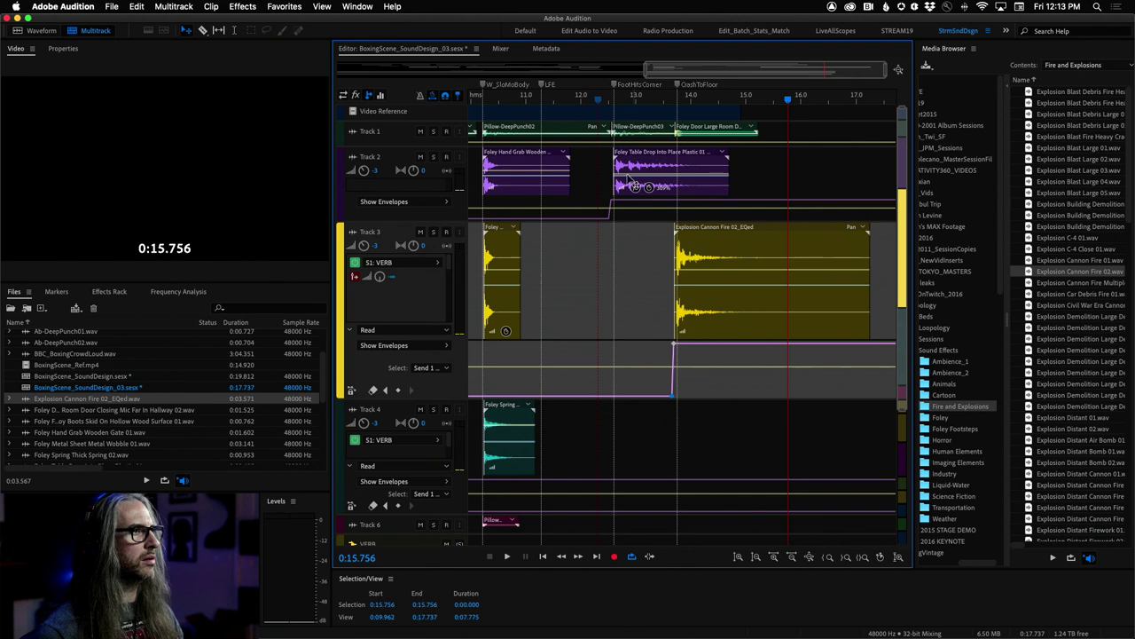
left_click(597, 99)
key("space")
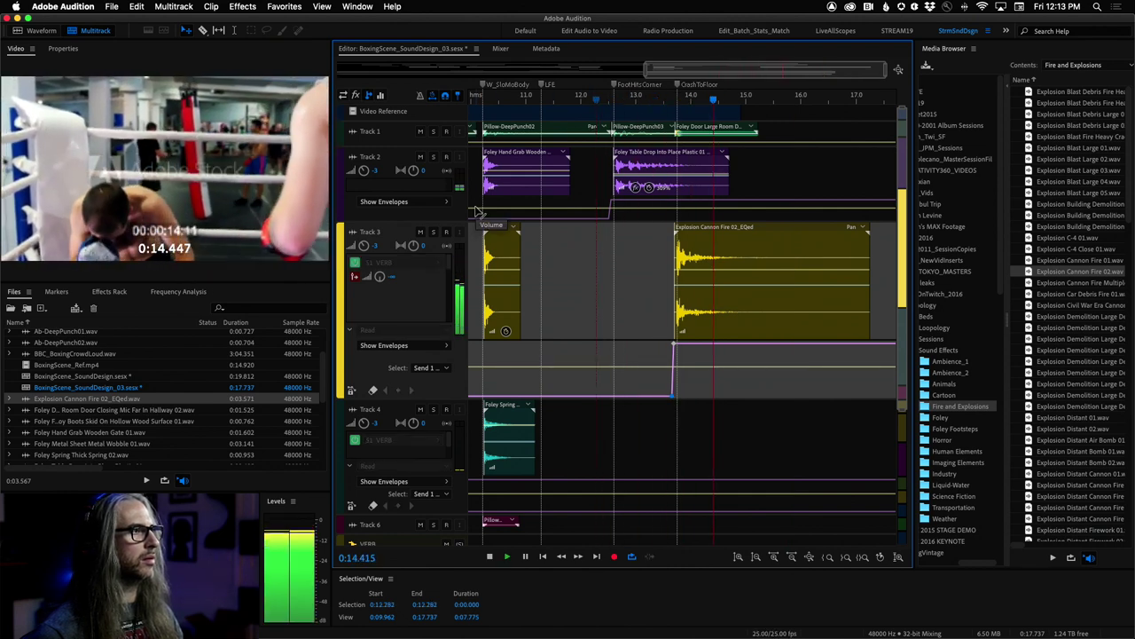
key("space")
- Solo Track 3 and play the explosion with its reverb send from 0:13.313
left_click(433, 232)
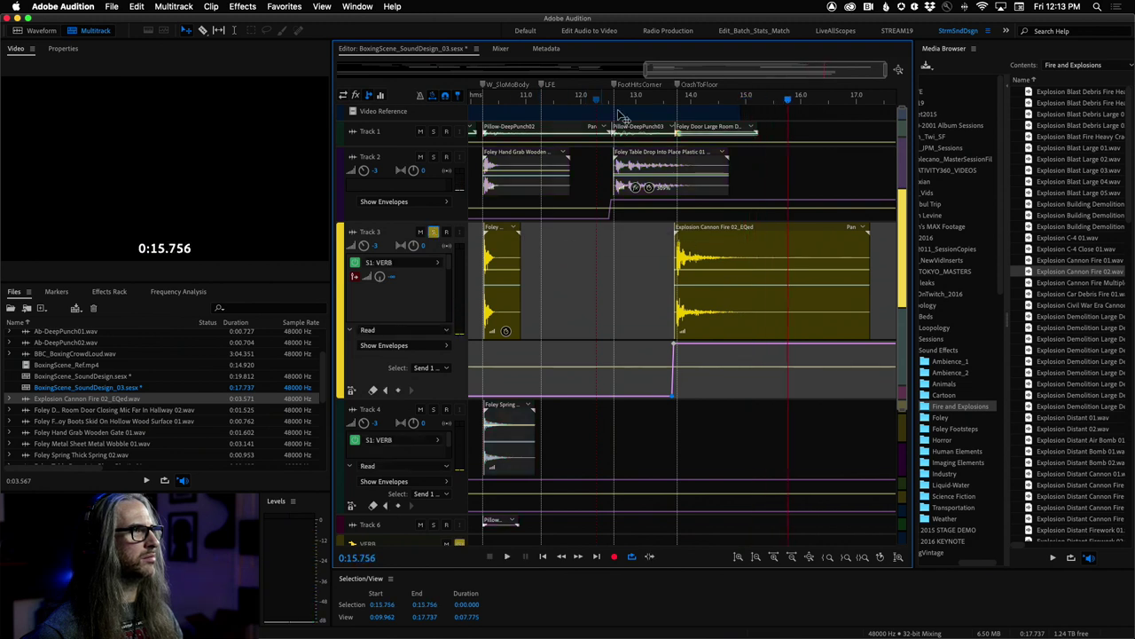
left_click(653, 100)
key("space")
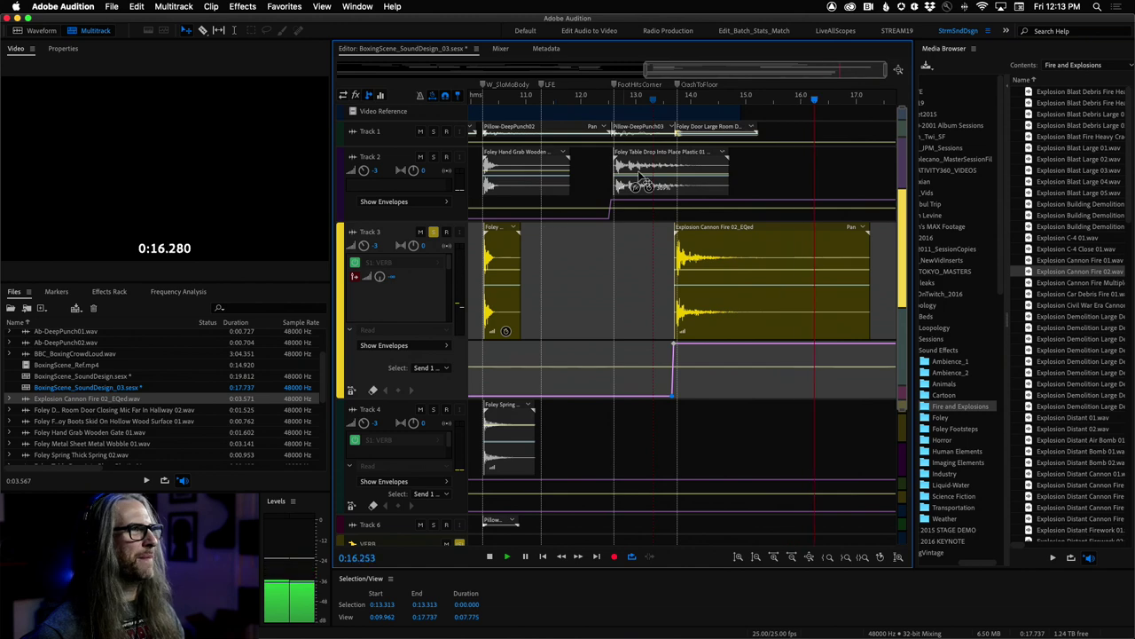
key("space")
- Show Track 1's Send 1 Output Power On/Off envelope and keyframe the delay send off just before the door-closing clip
left_click_drag(415, 146, 423, 235)
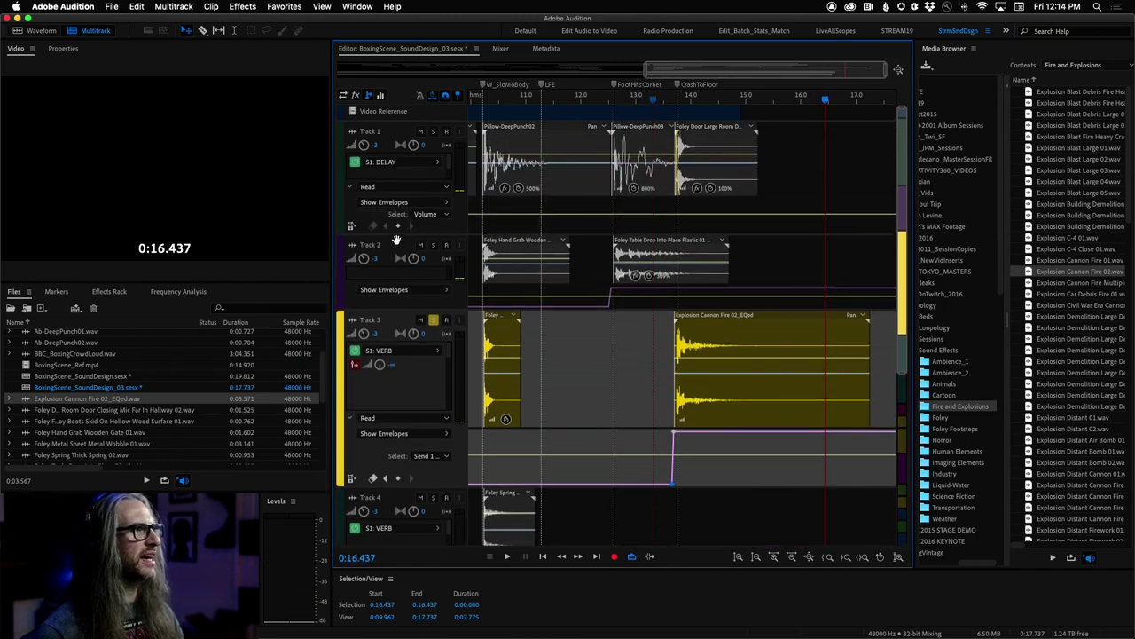
left_click(433, 215)
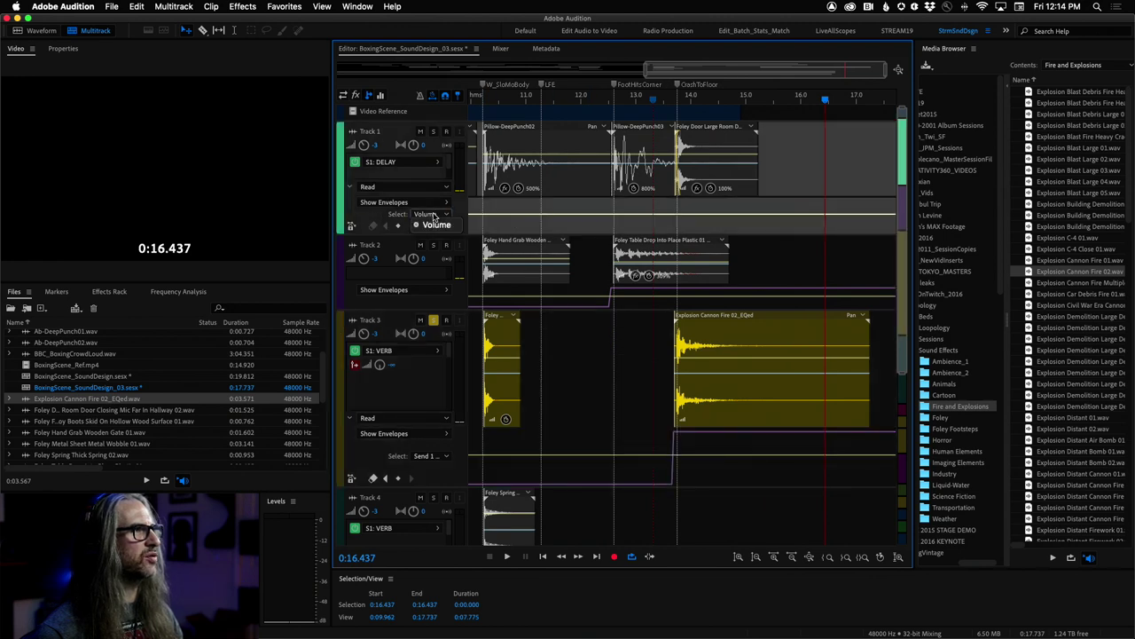
left_click(431, 203)
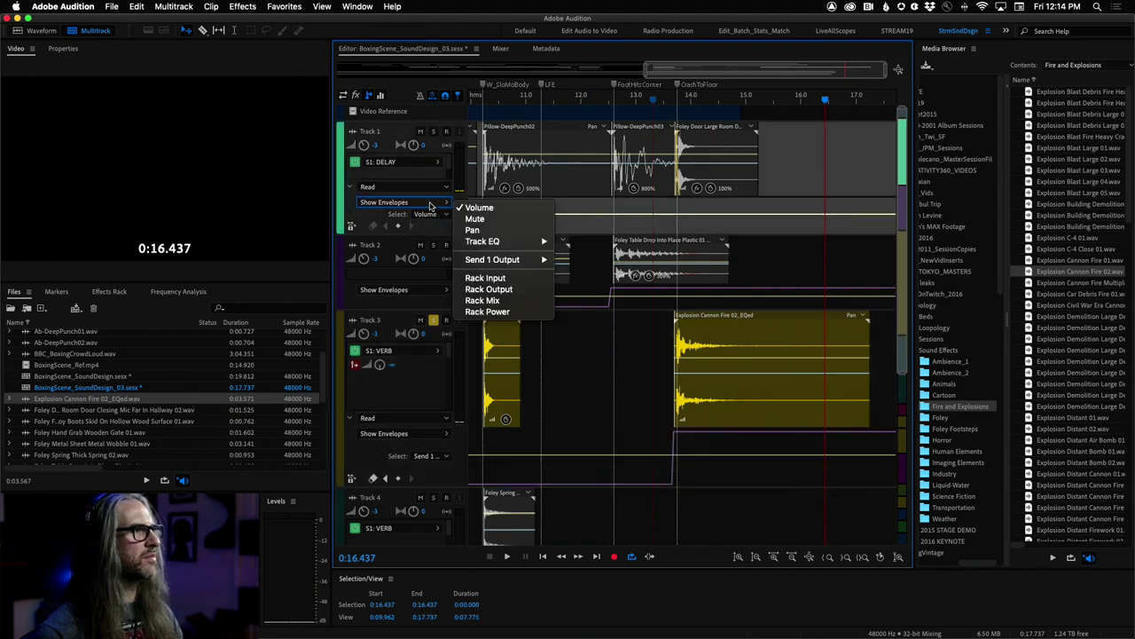
mouse_move(494, 261)
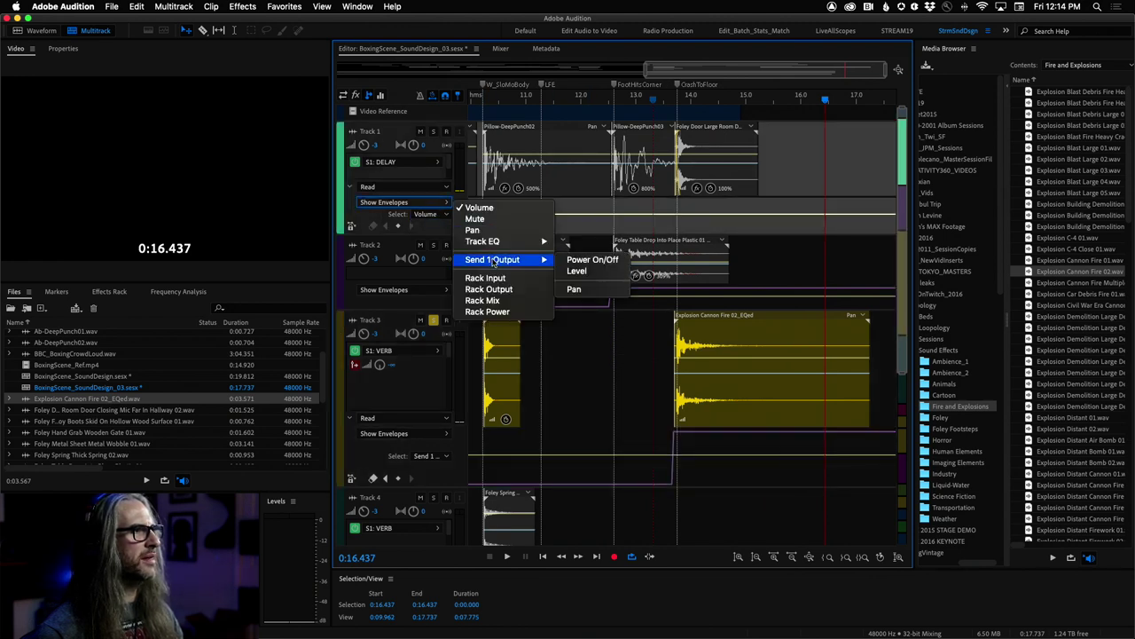
left_click(586, 260)
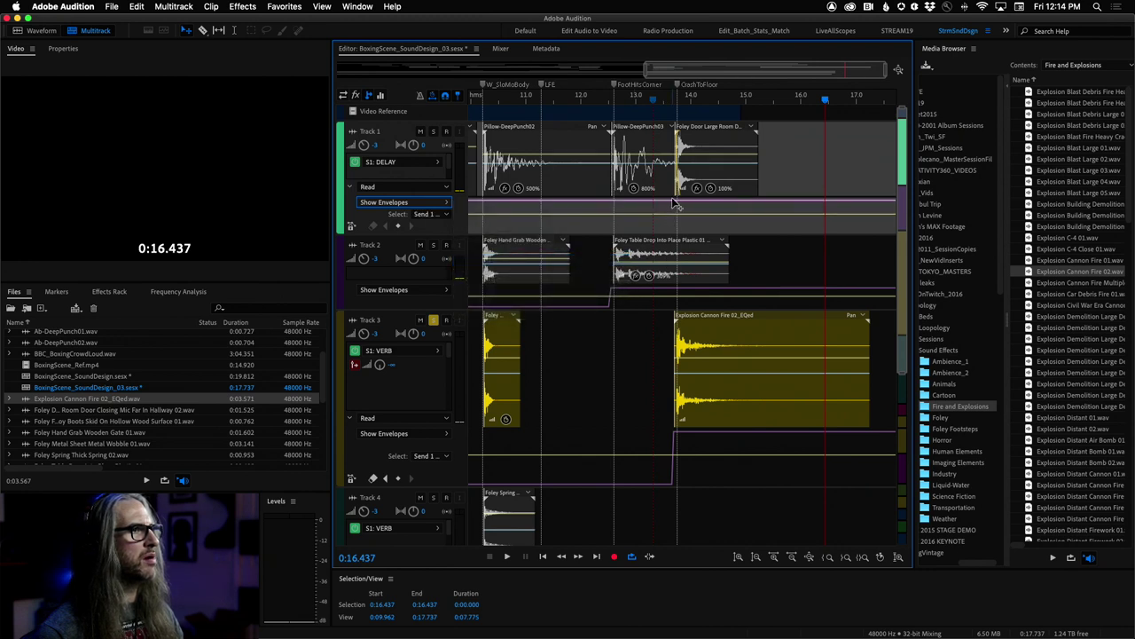
left_click_drag(678, 204, 677, 238)
- Play back the ending several times with Track 3 soloed, from various points ahead of the explosion, to check the automated sends
left_click(600, 99)
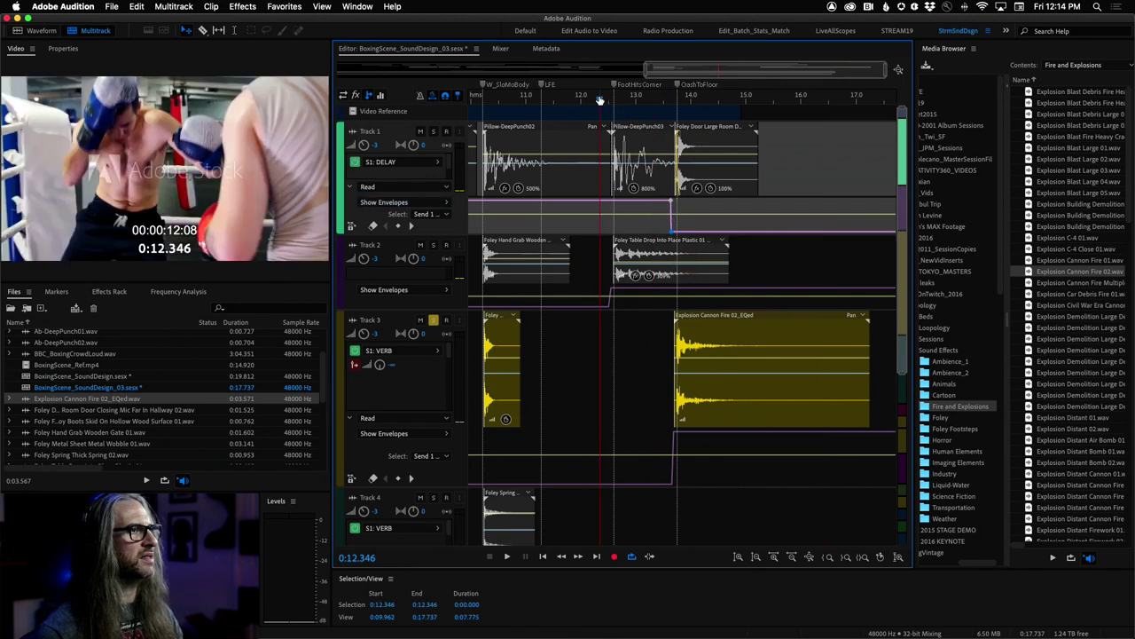
key("space")
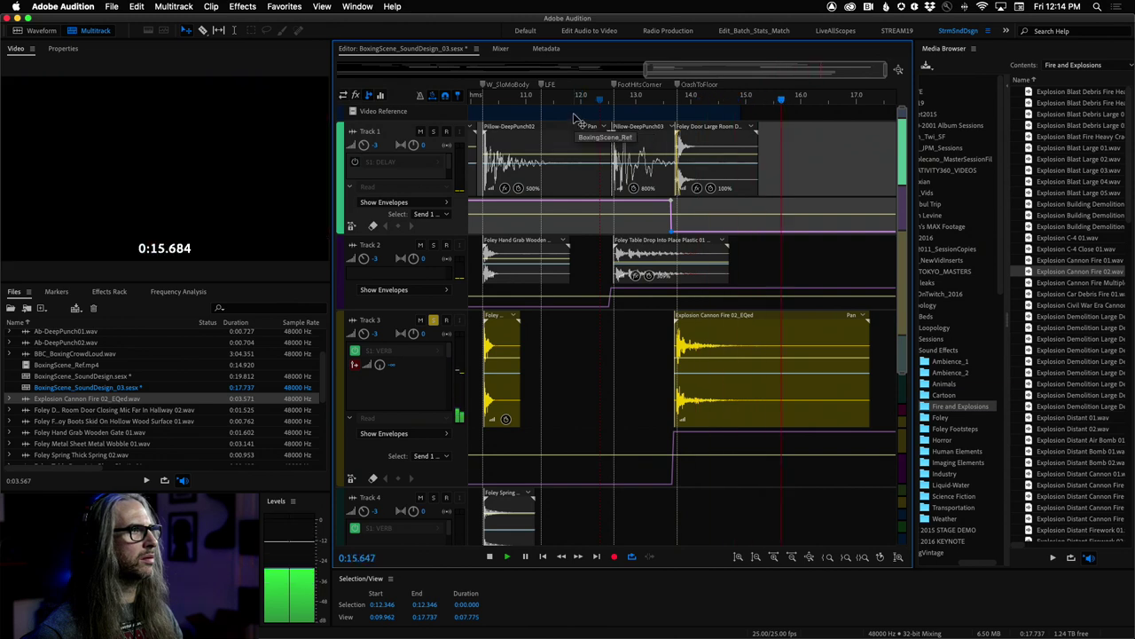
left_click(568, 99)
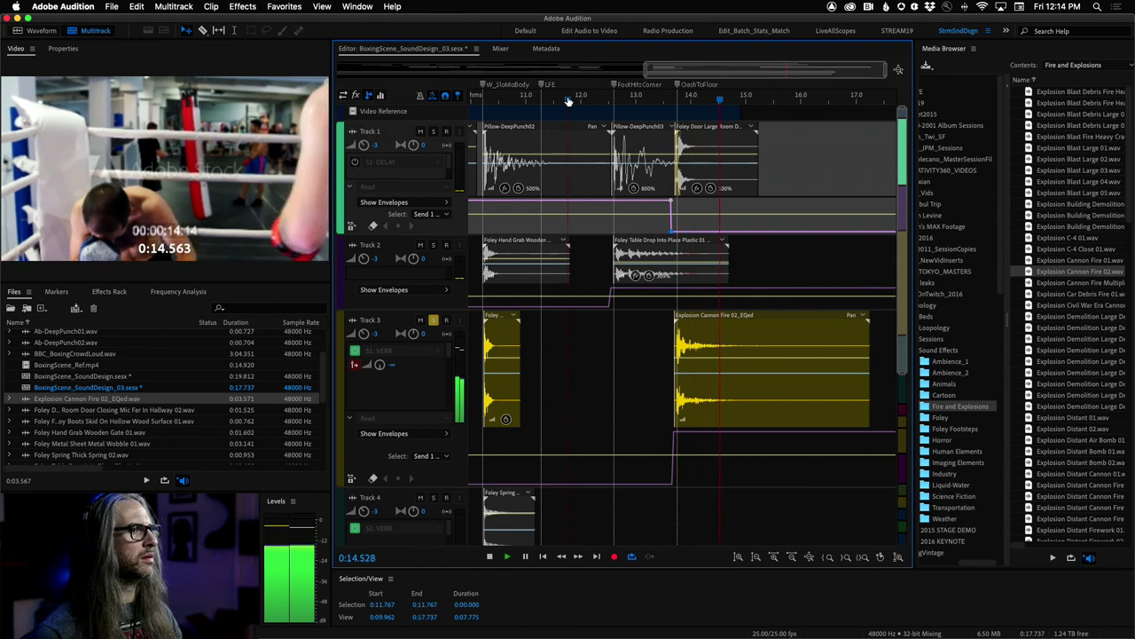
left_click(585, 99)
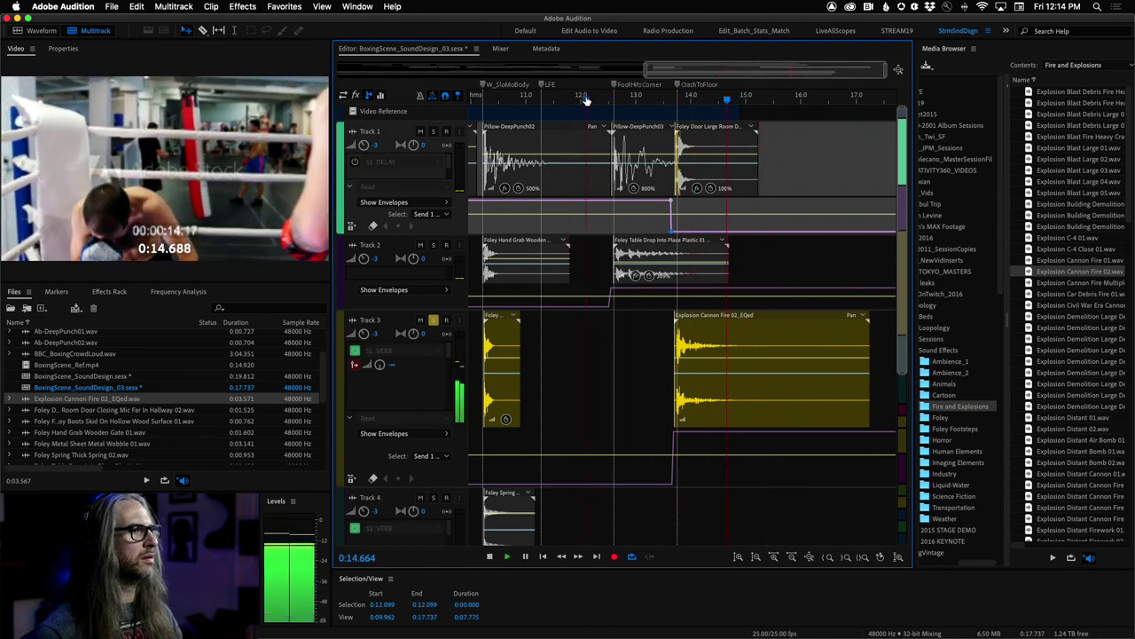
left_click(595, 100)
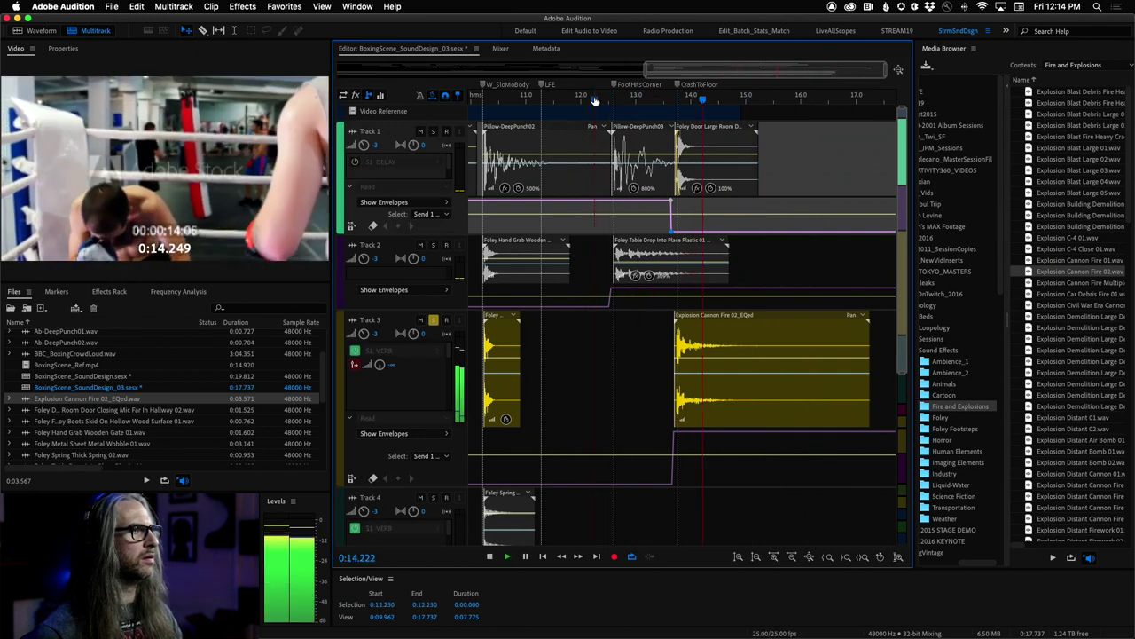
key("space")
key("space")
key("space")
key("space")
key("space")
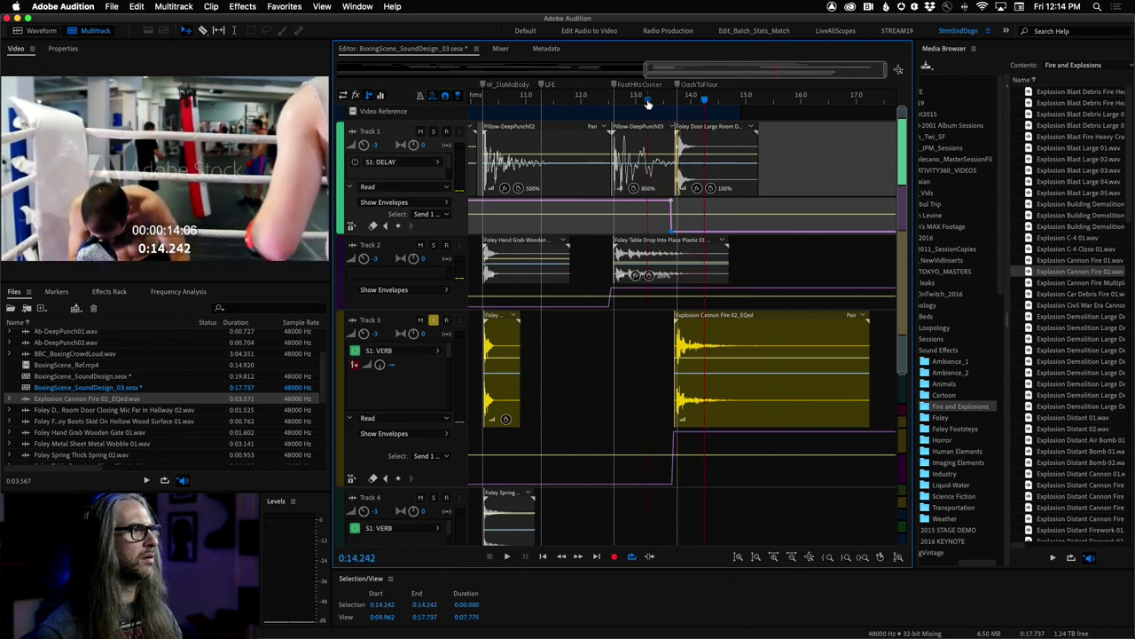
key("space")
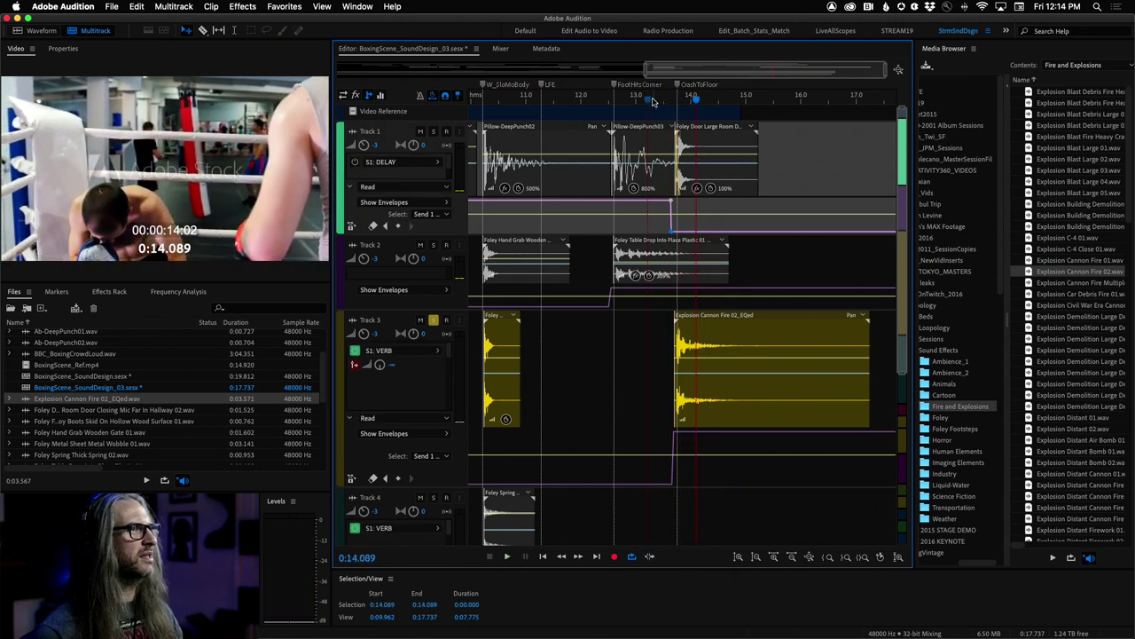
left_click(653, 100)
key("space")
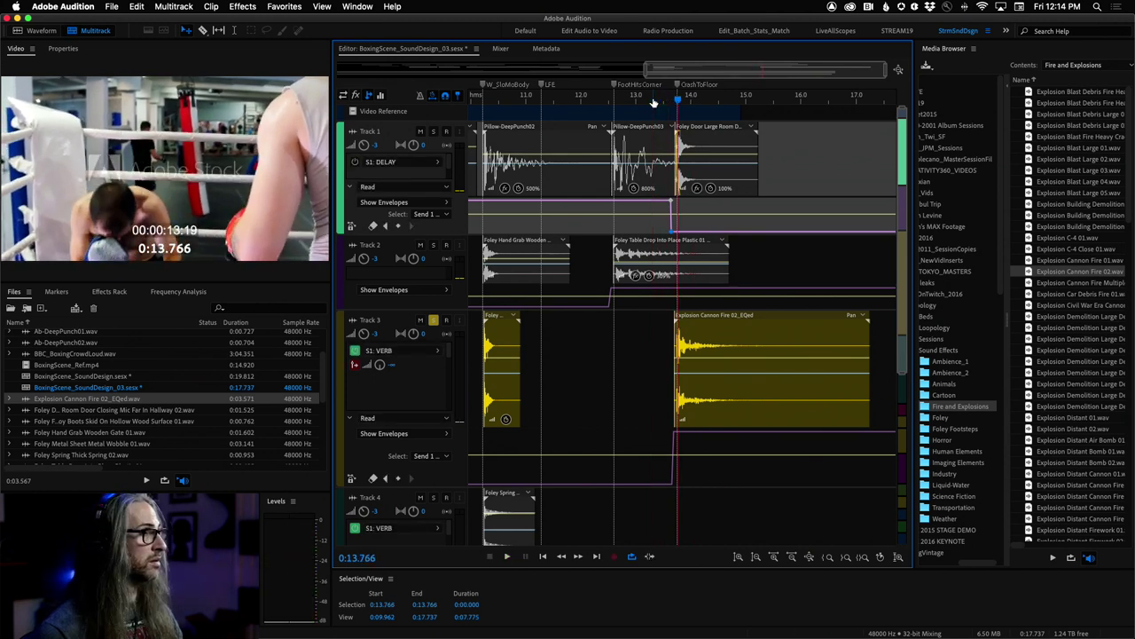
- Play the fall again with Track 3 soloed, starting from 0:13.167 and slightly earlier, to check the explosion's timing
key("space")
left_click(653, 100)
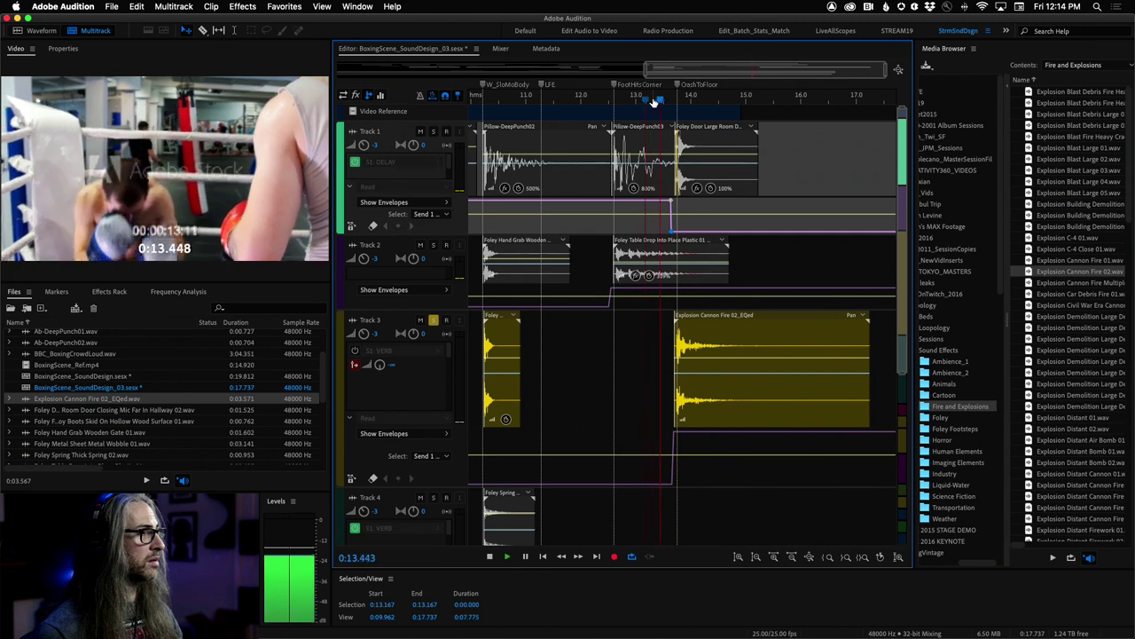
left_click(653, 101)
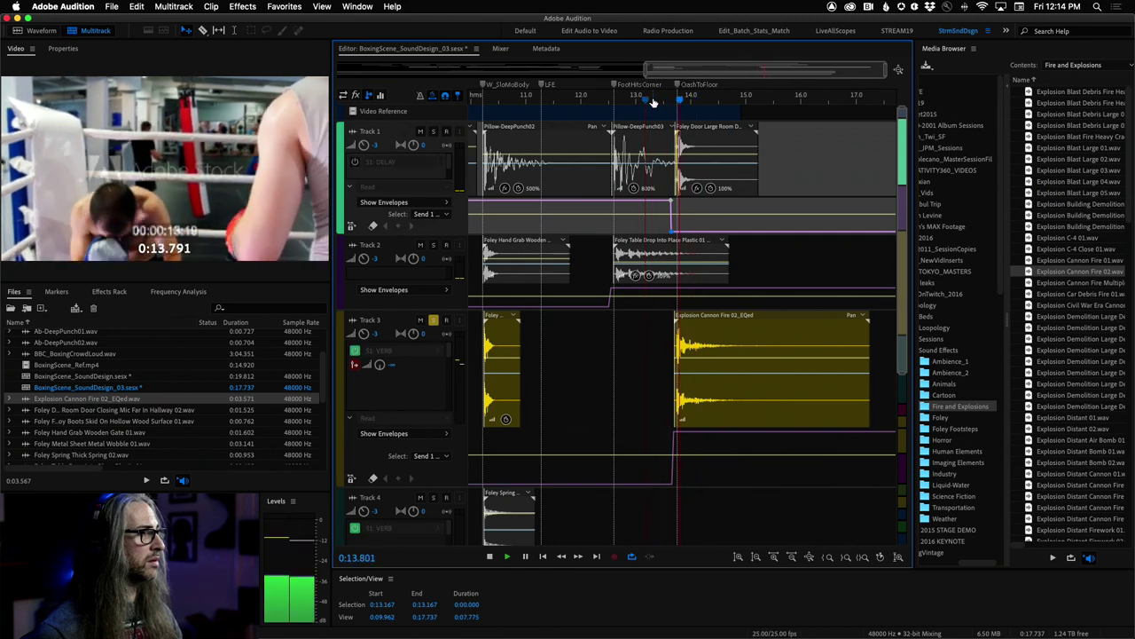
left_click(636, 101)
key("space")
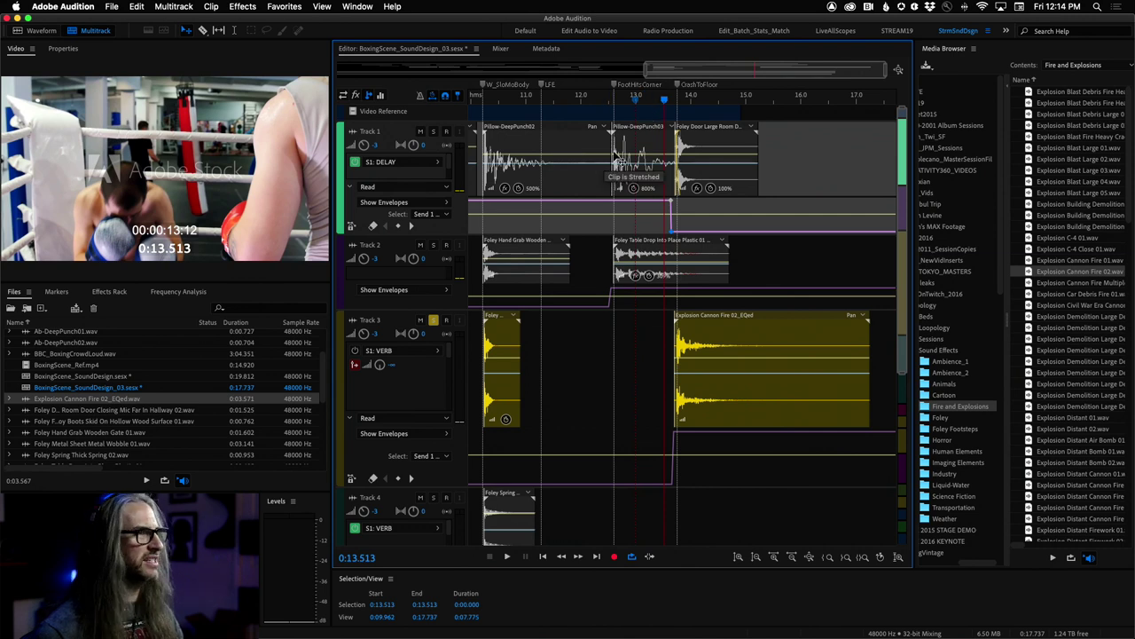
- Move the explosion clip on Track 3 earlier so its hit aligns with 0:13.669, and shift its Send 1 power keyframes earlier to match
left_click_drag(743, 99, 641, 99)
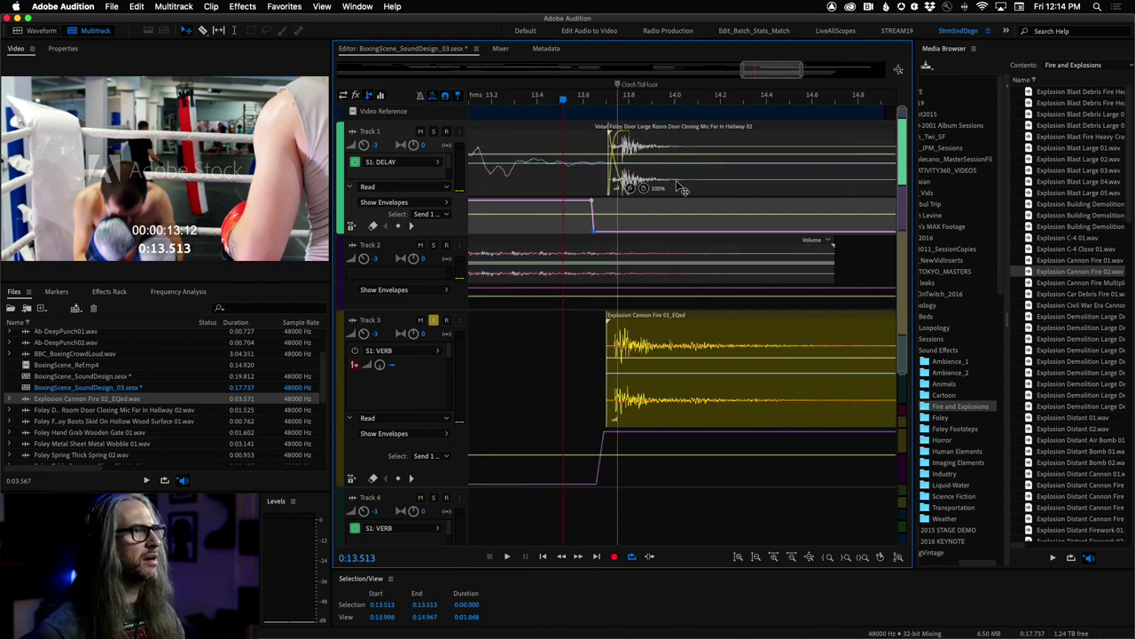
left_click_drag(568, 100, 596, 104)
left_click_drag(685, 335, 671, 331)
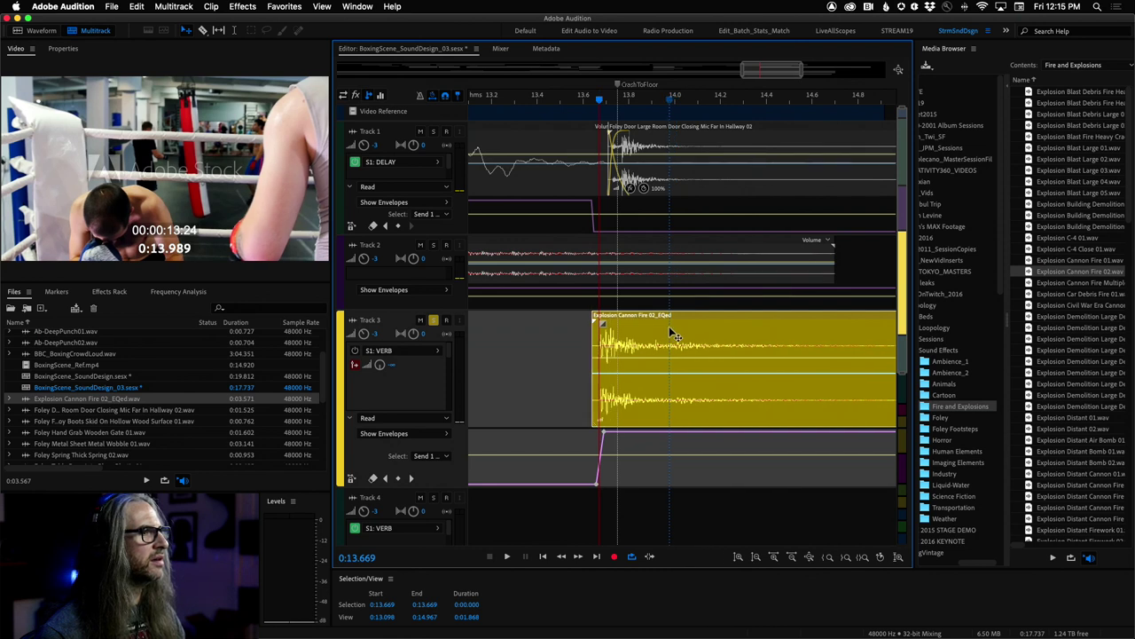
left_click_drag(597, 486, 586, 484)
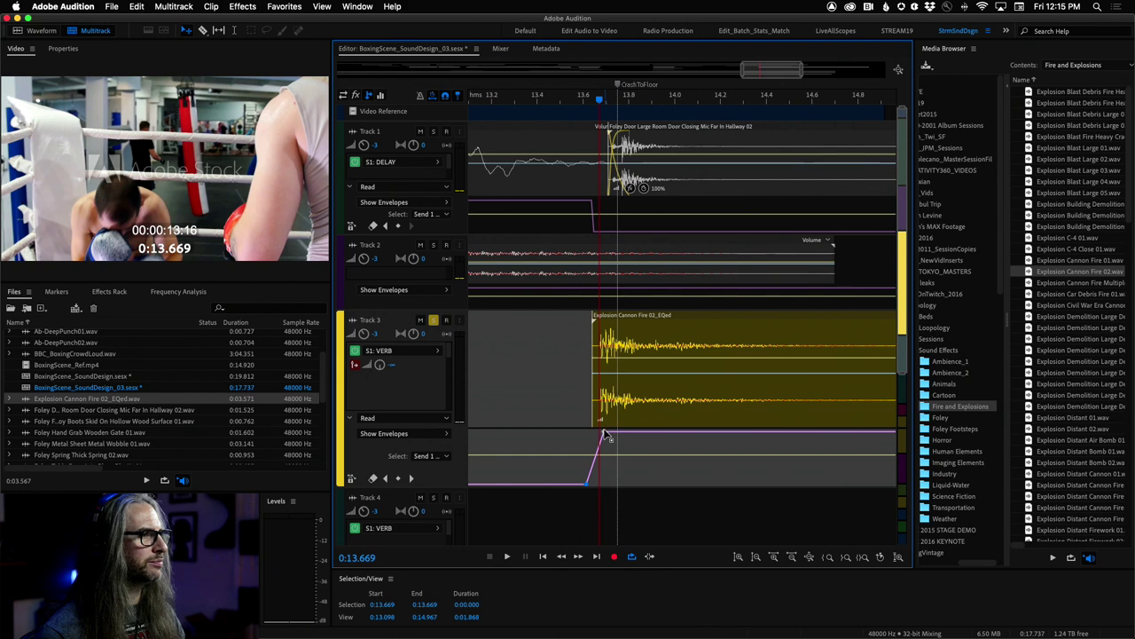
left_click_drag(607, 437, 602, 434)
- Play the soloed explosion repeatedly from 0:13.059 and nearby points before the fall to check its new timing and reverb send
left_click_drag(599, 103, 469, 104)
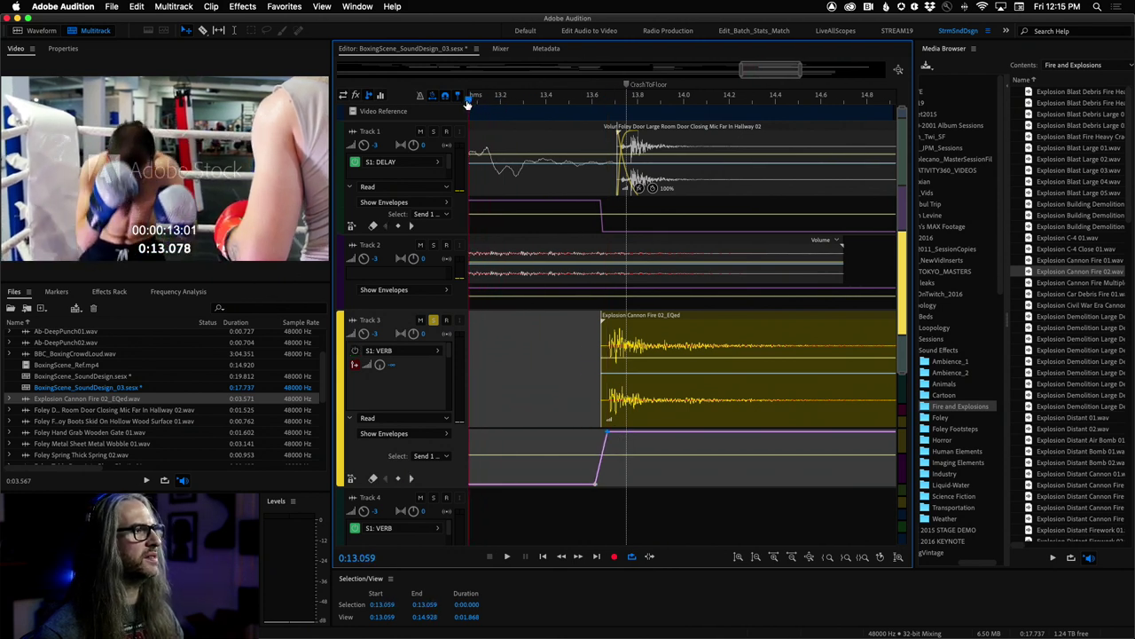
key("space")
key("space")
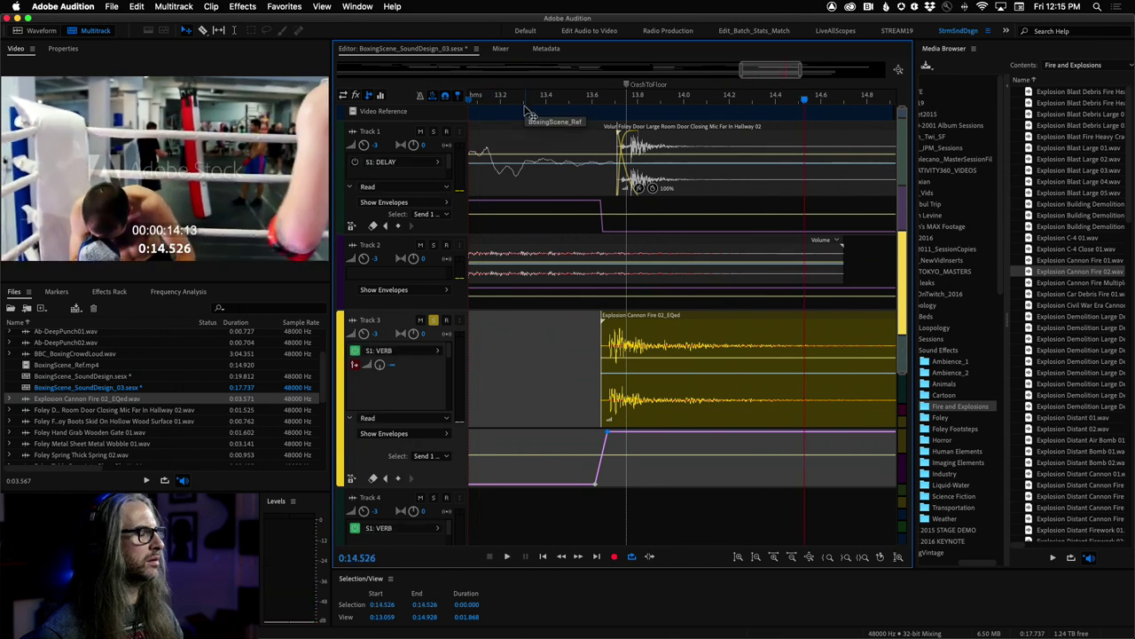
key("alt+Left")
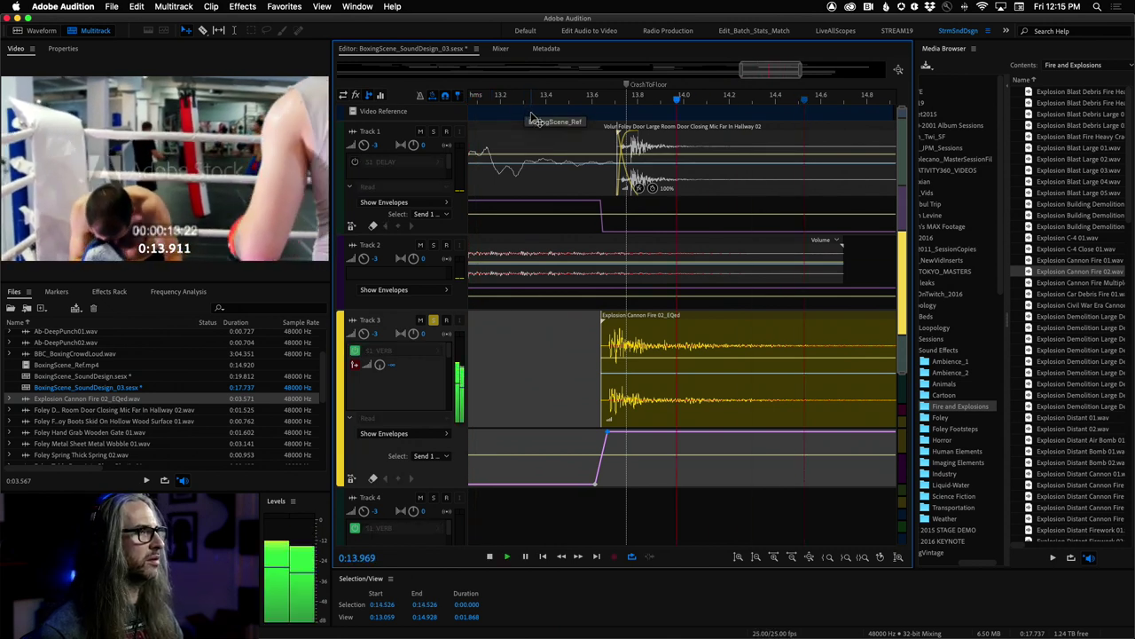
key("space")
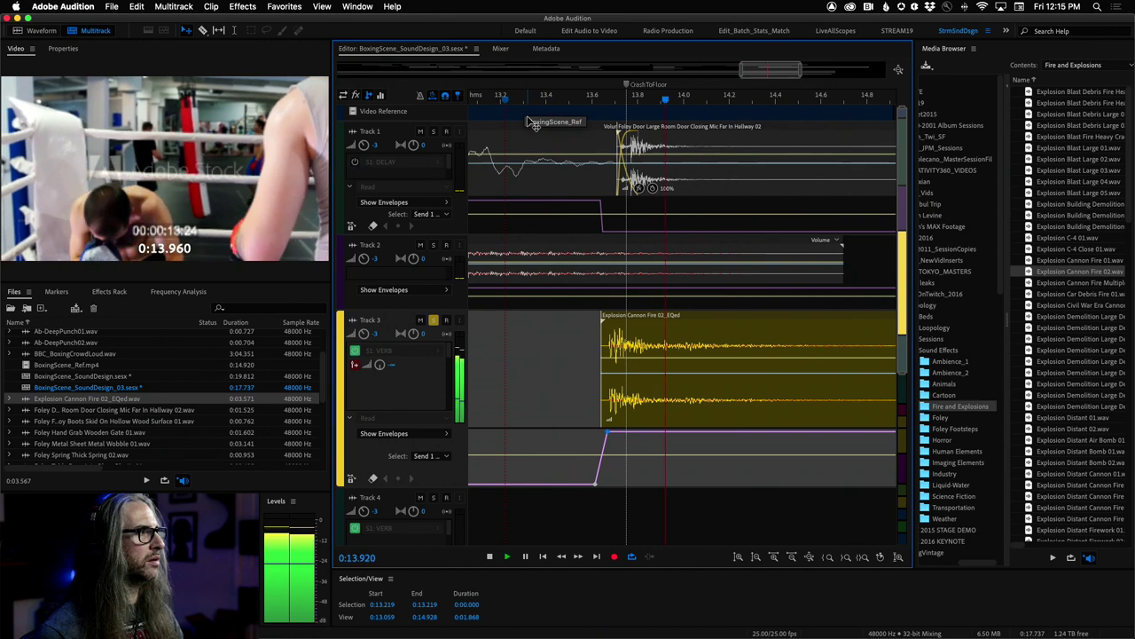
key("space")
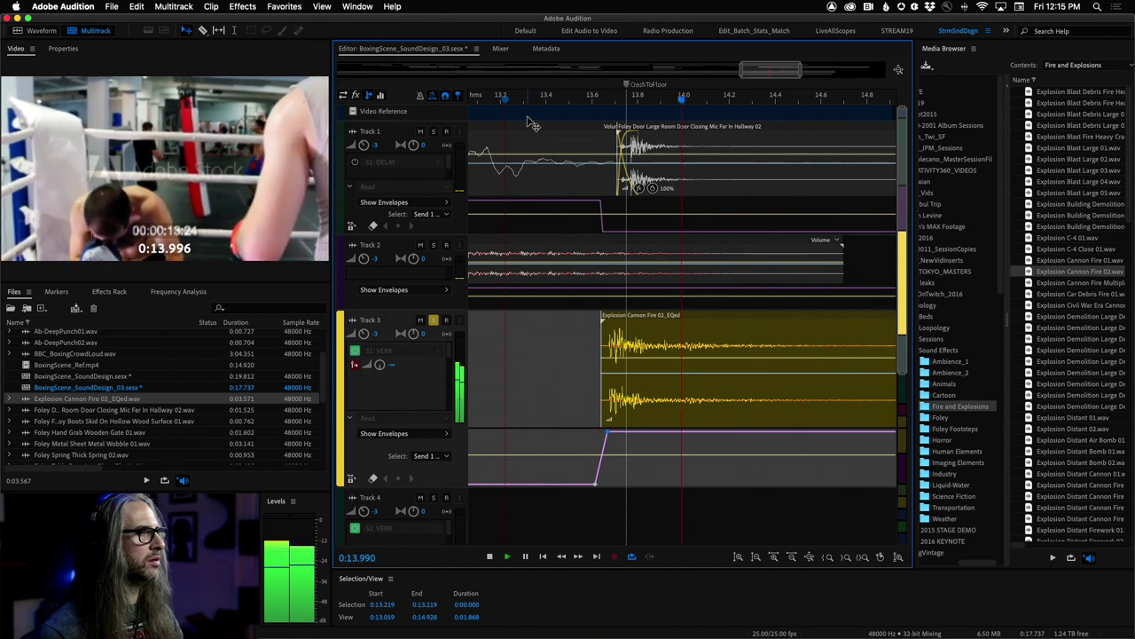
key("space")
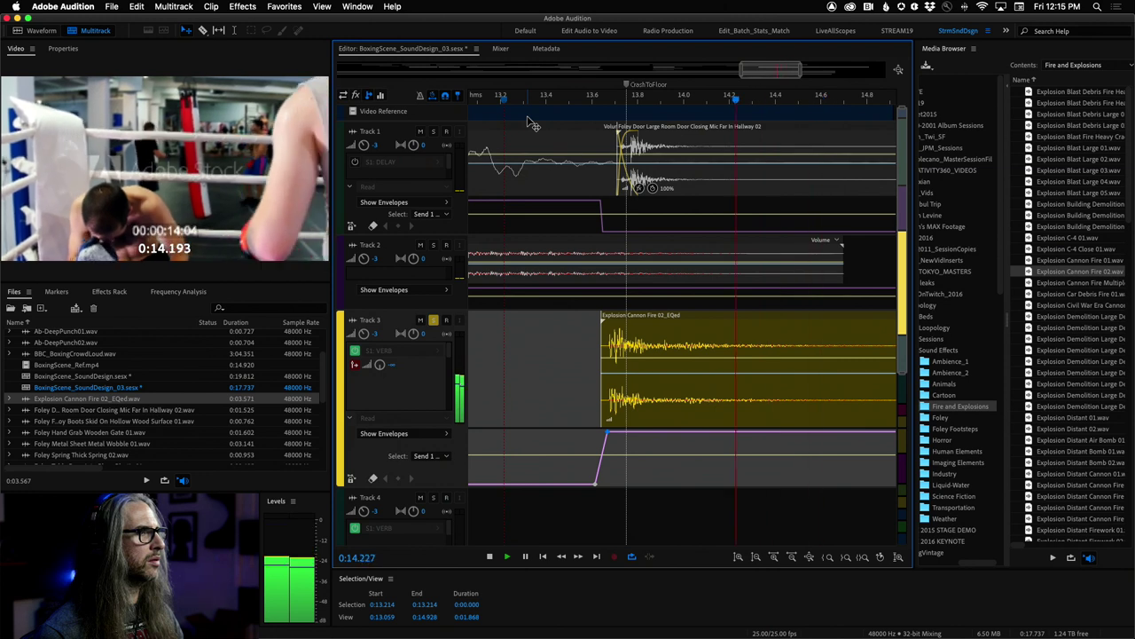
key("space")
key("shift+space")
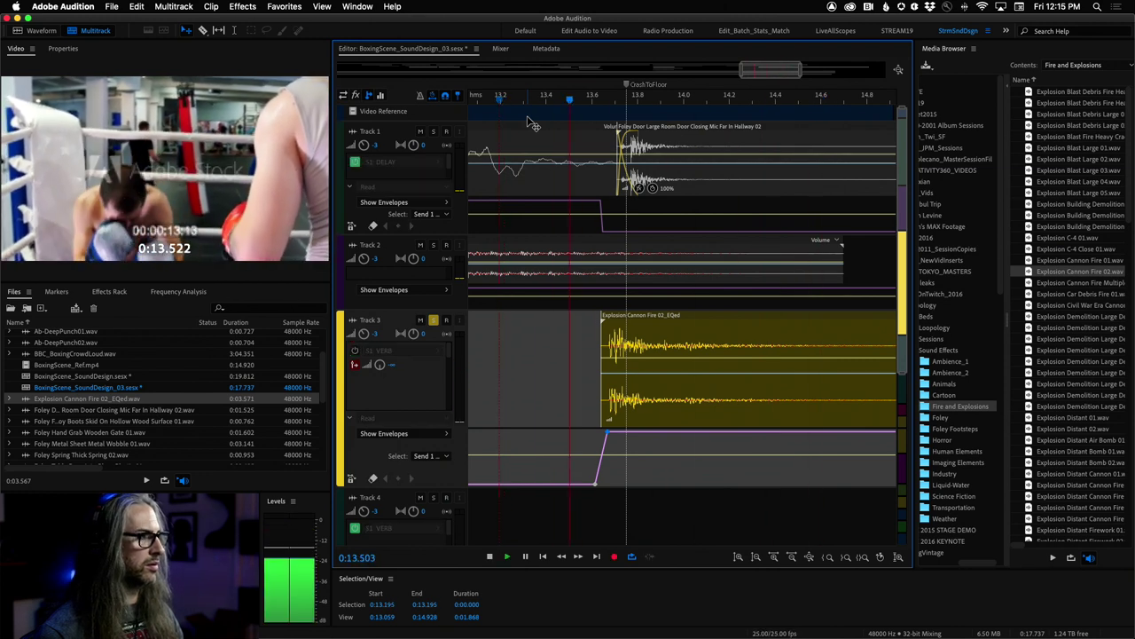
left_click(532, 124)
key("space")
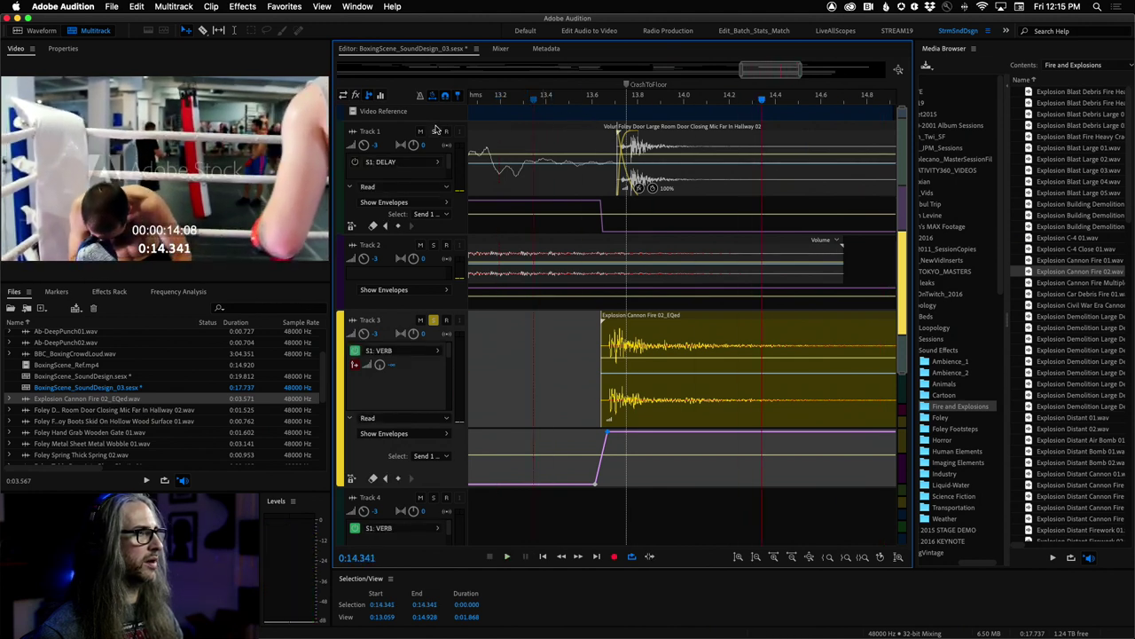
- Solo Track 1 along with Track 3 and listen to the impact from 0:13.271 and 0:13.404
left_click(434, 132)
left_click(518, 99)
key("space")
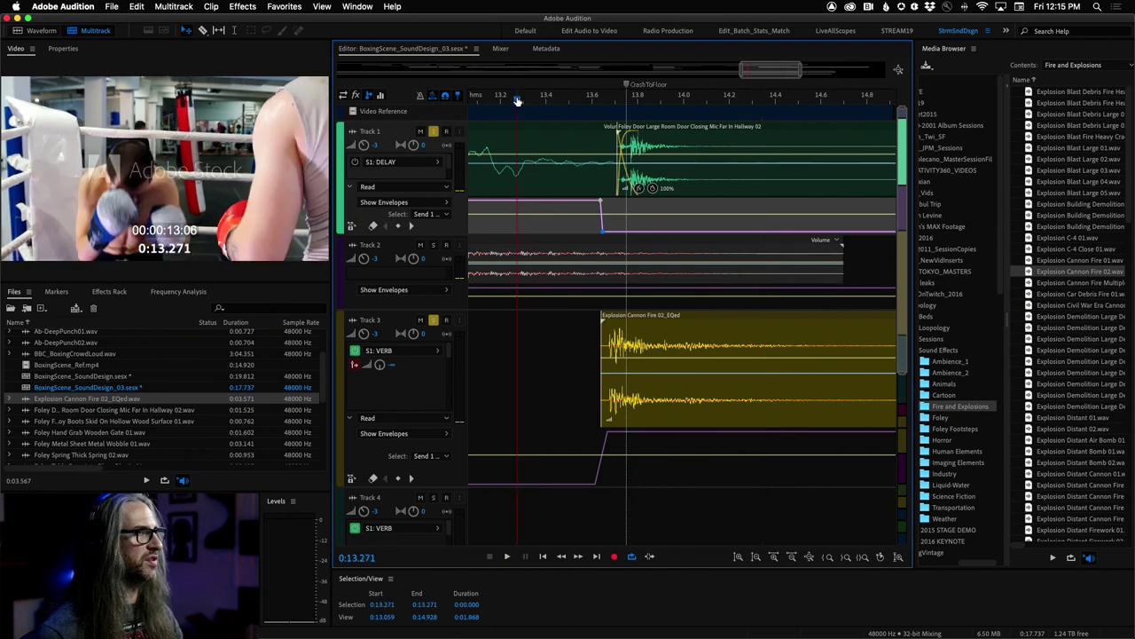
left_click(547, 99)
key("space")
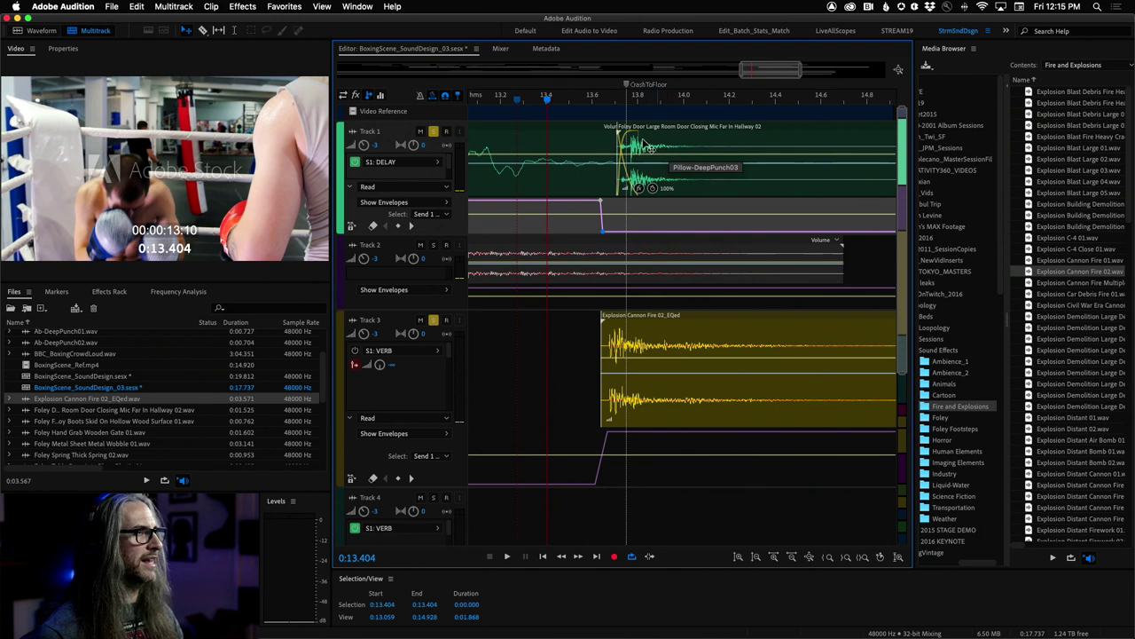
- Move the door-closing clip on Track 1 earlier and, with snapping turned off, fine-tune it to line its hit up with the explosion at 0:13.671
left_click(658, 152)
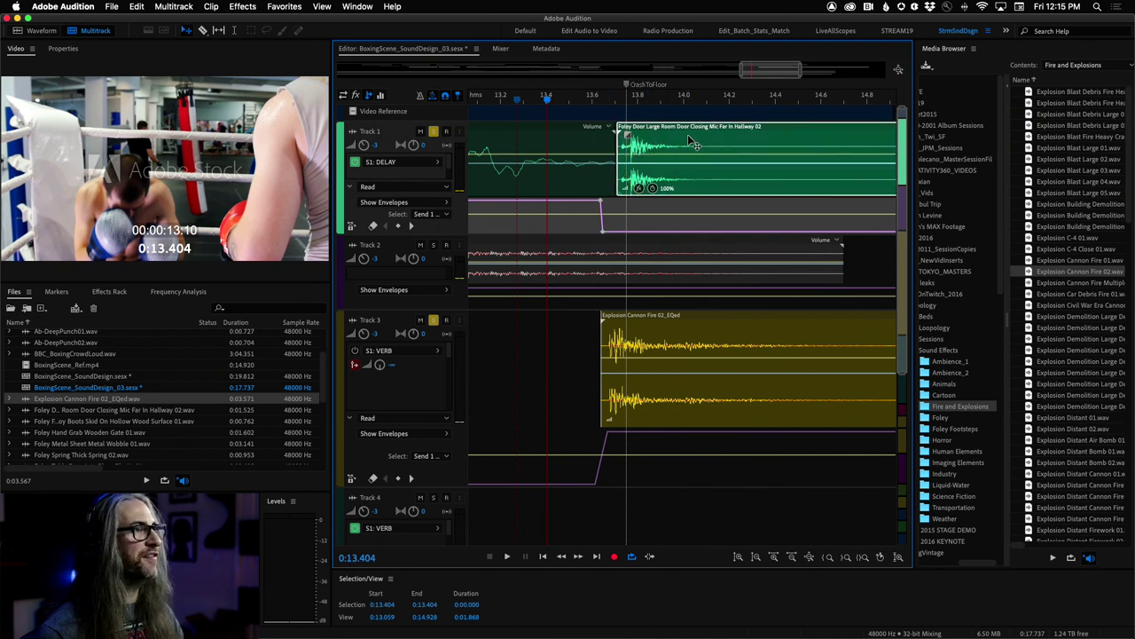
left_click_drag(694, 145, 678, 146)
left_click(608, 99)
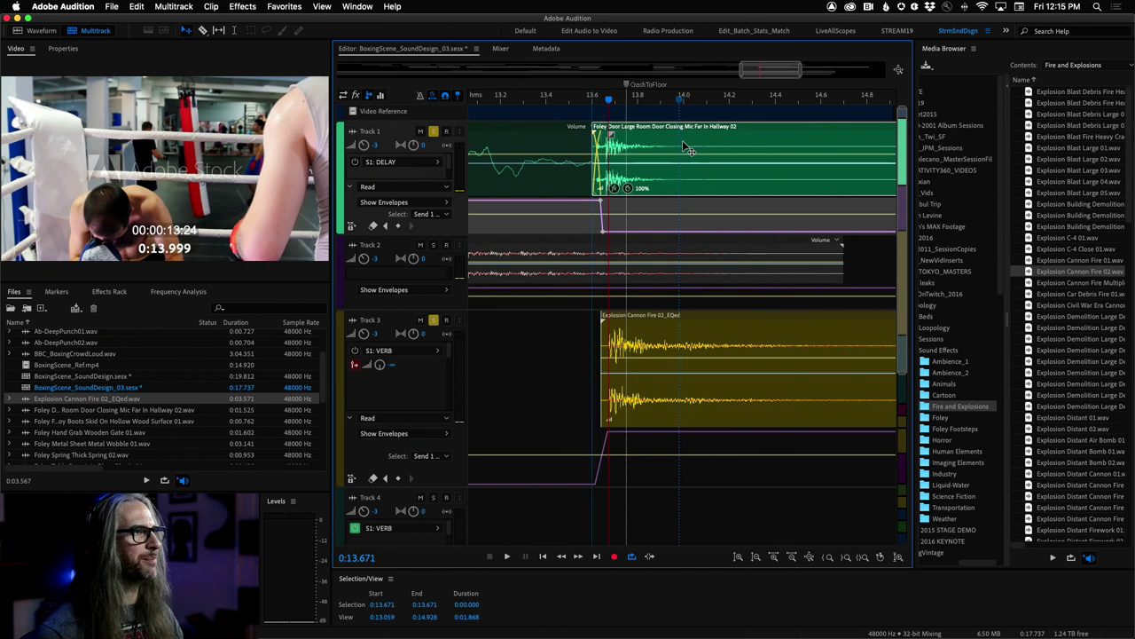
left_click_drag(683, 140, 623, 115)
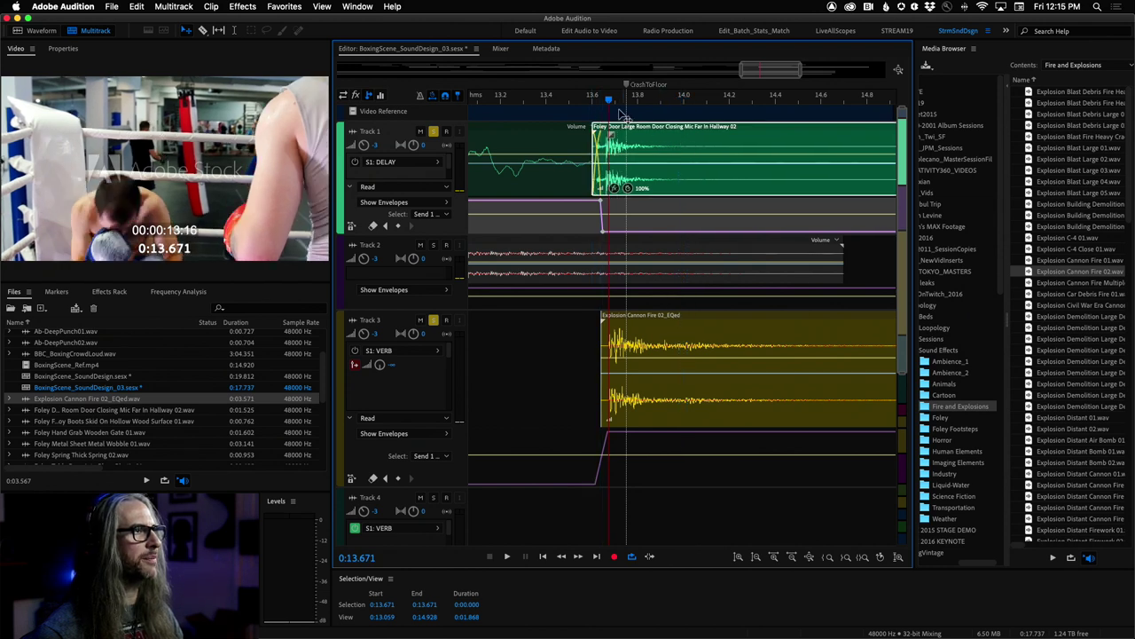
right_click(592, 104)
mouse_move(598, 121)
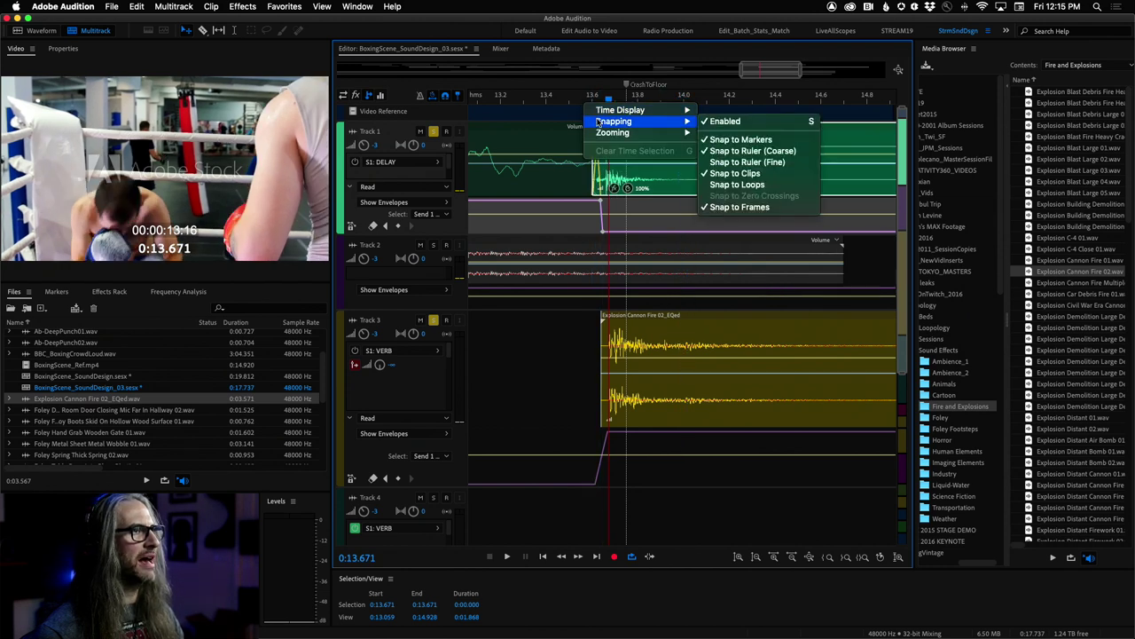
left_click(732, 122)
left_click_drag(652, 143, 654, 144)
- Play back the aligned door-closing and explosion clips with Tracks 1 and 3 soloed from 0:13.279, 0:13.168 and 0:13.163
left_click(520, 99)
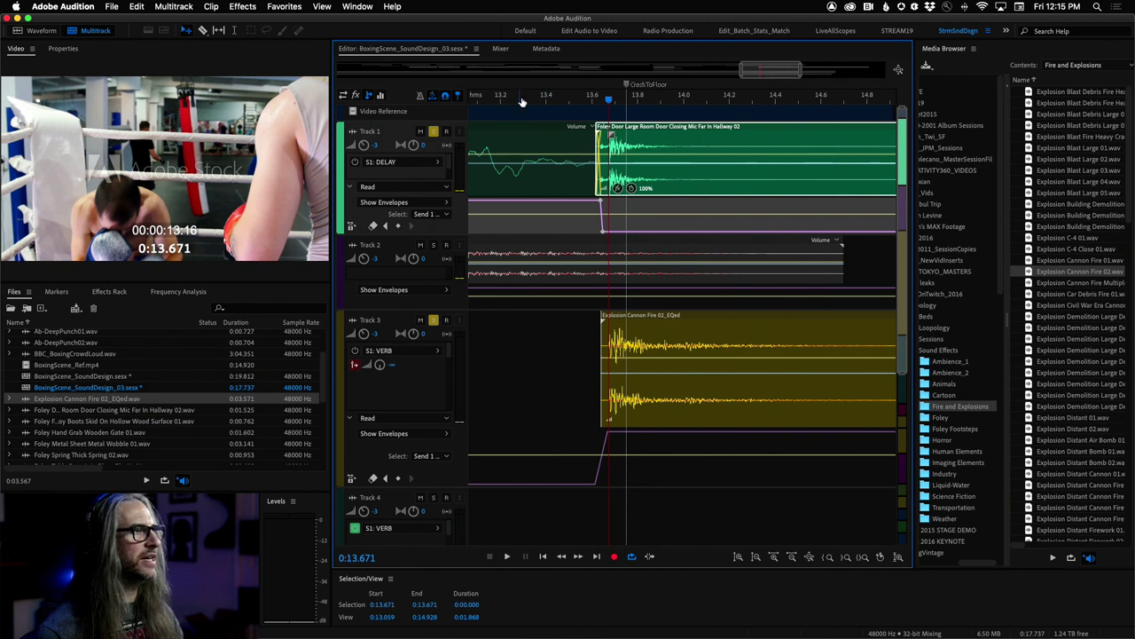
key("space")
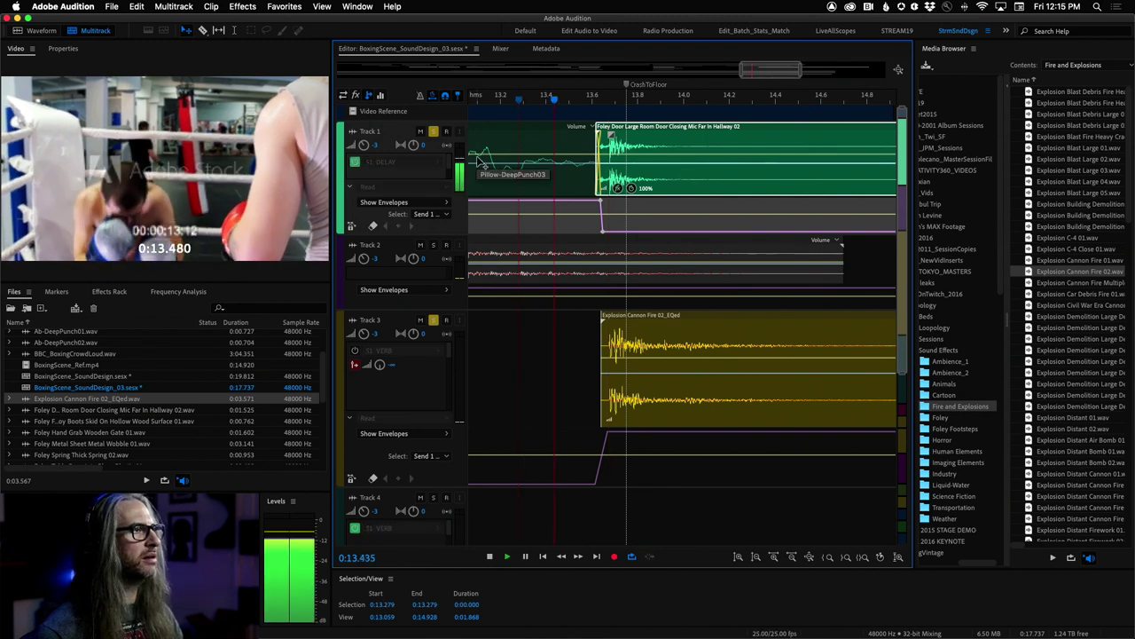
left_click(494, 99)
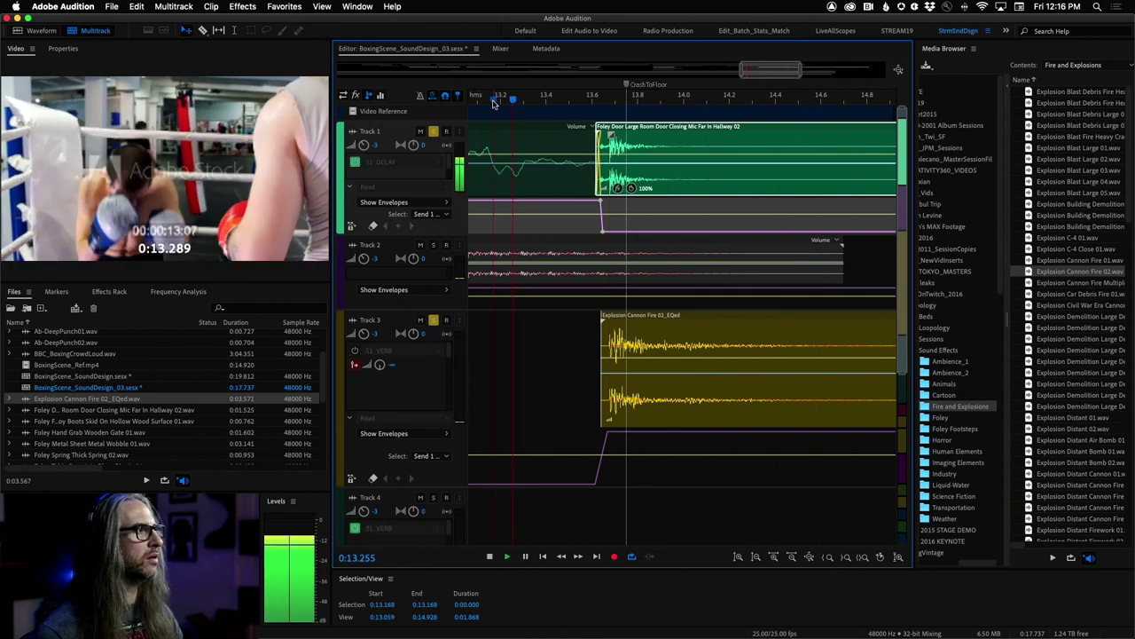
left_click(494, 100)
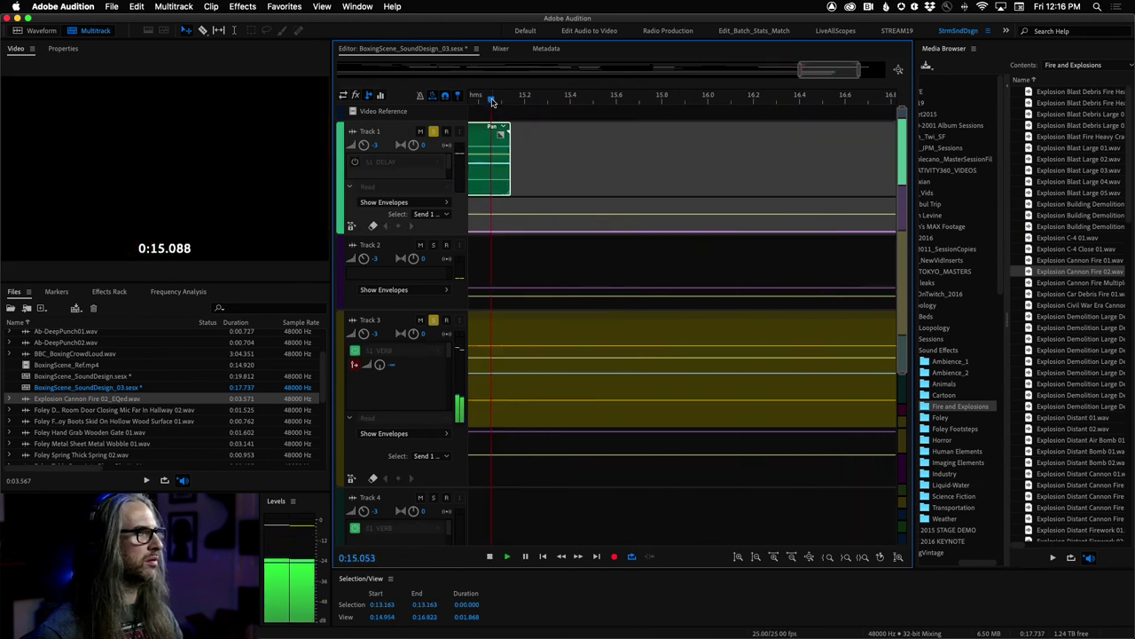
key("space")
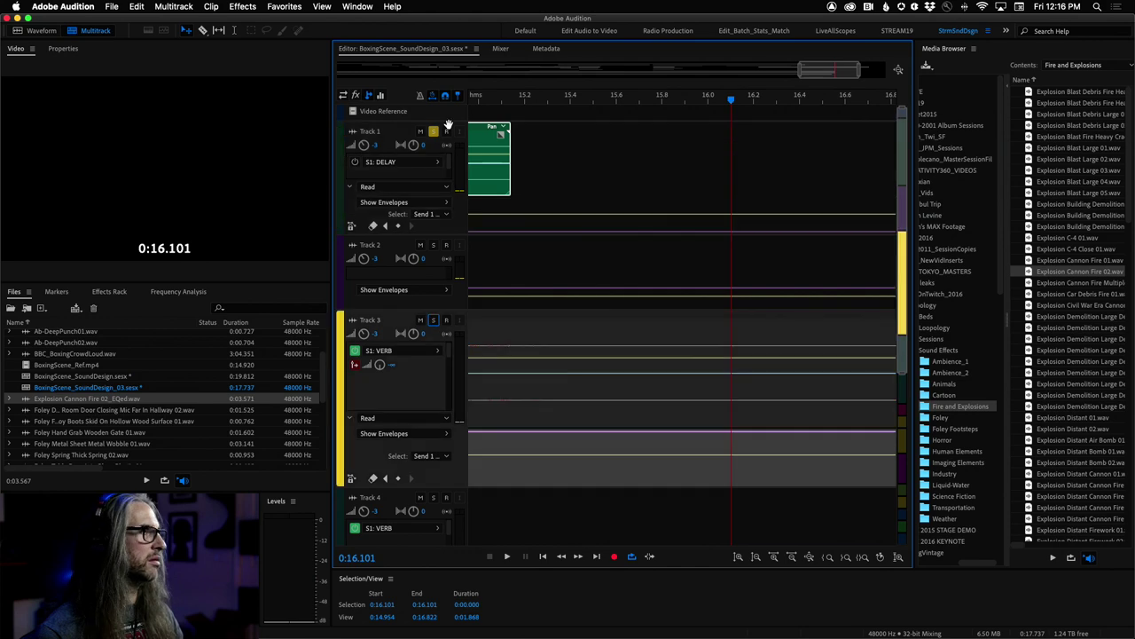
- Clear the track solos and audition Pillow-DeepPunch03.wav from the project files with the second half of the session in view
left_click_drag(797, 75, 884, 71)
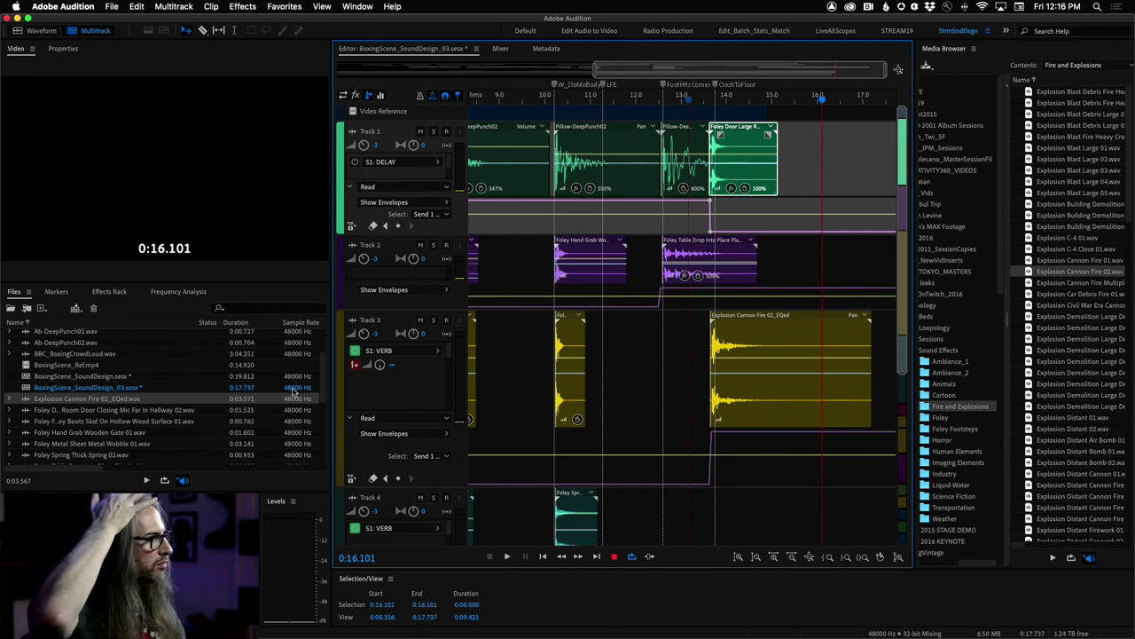
scroll(328, 440, "down", 10)
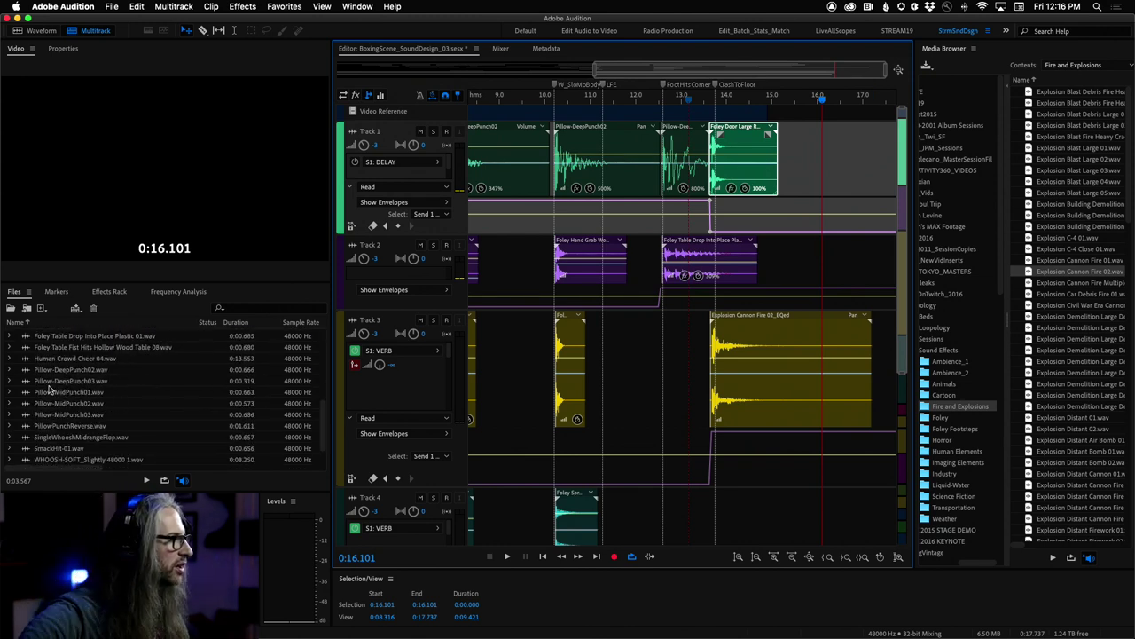
left_click(41, 373)
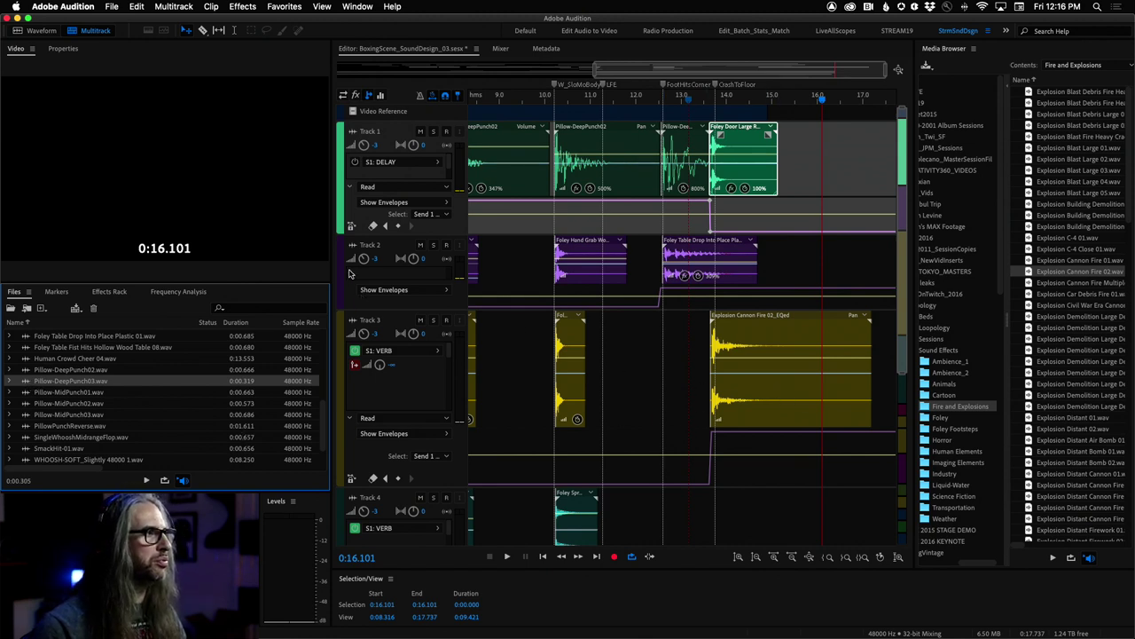
- Collapse the automation lanes of Tracks 3 and 4 and reduce Track 3's height to reveal the tracks below
left_click(349, 418)
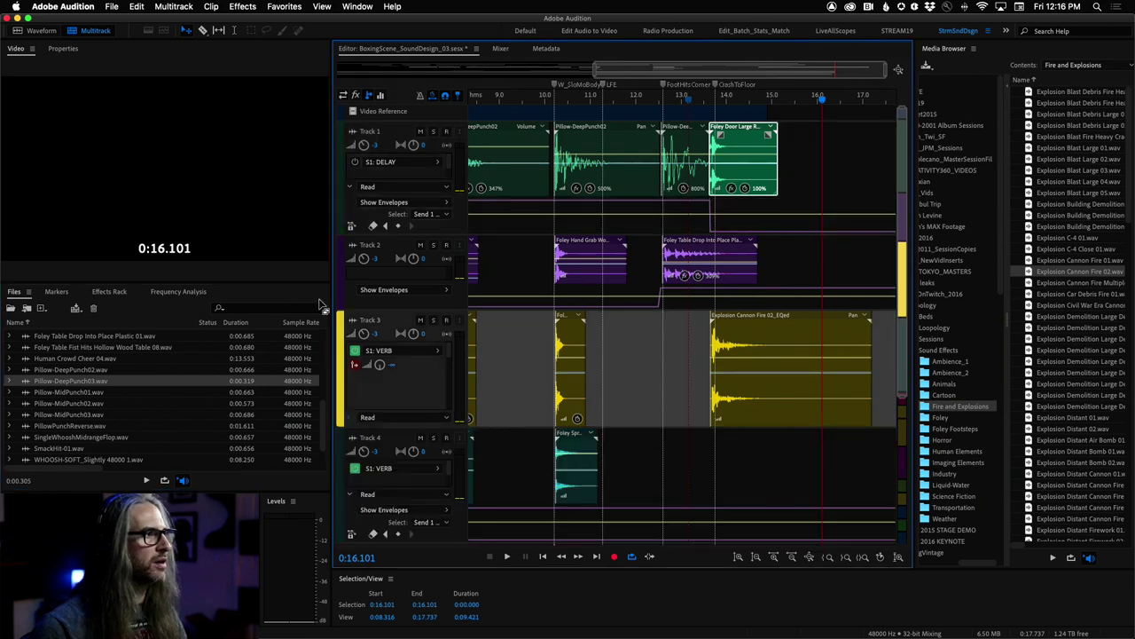
left_click_drag(403, 428, 403, 350)
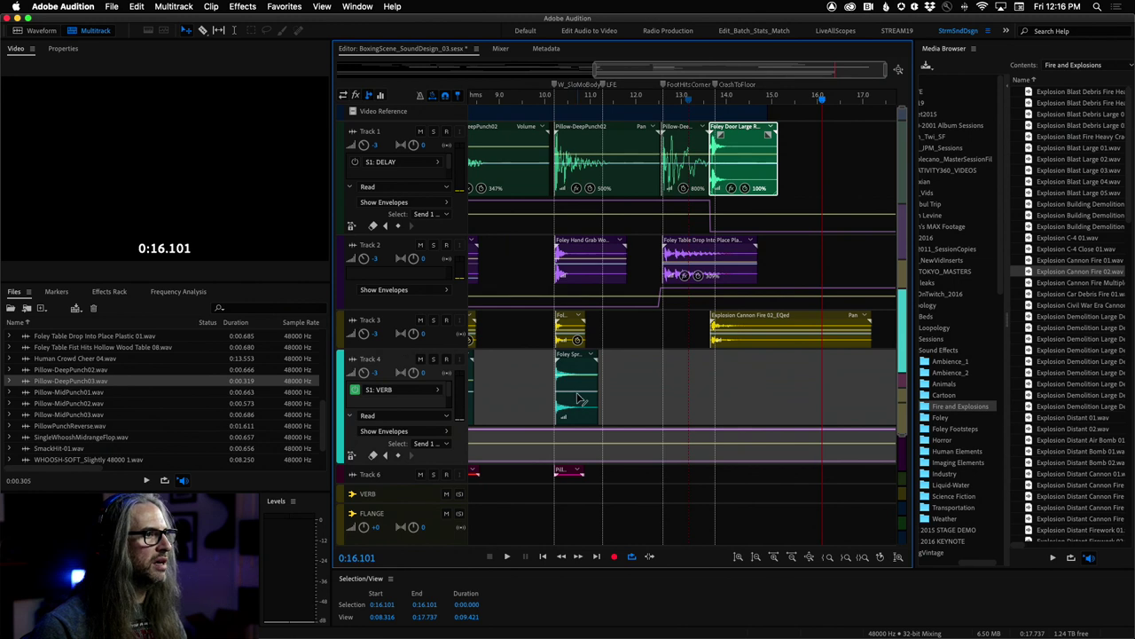
left_click(350, 416)
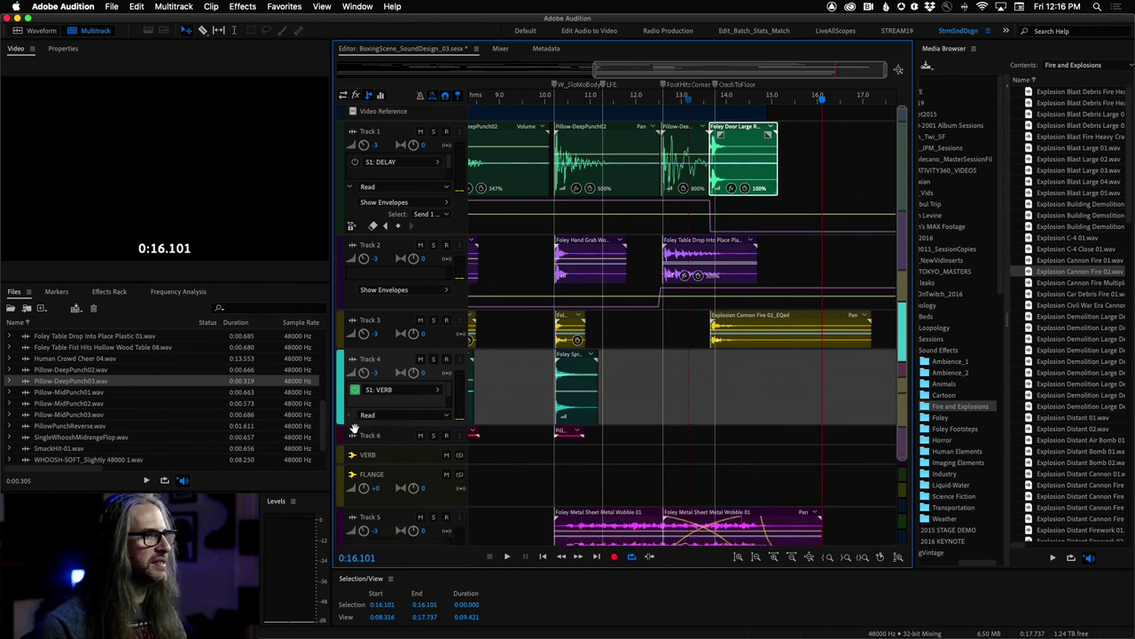
- Show the marker list and move the CrashToFloor marker to 0:13.638, at the start of the door-closing clip
left_click(55, 292)
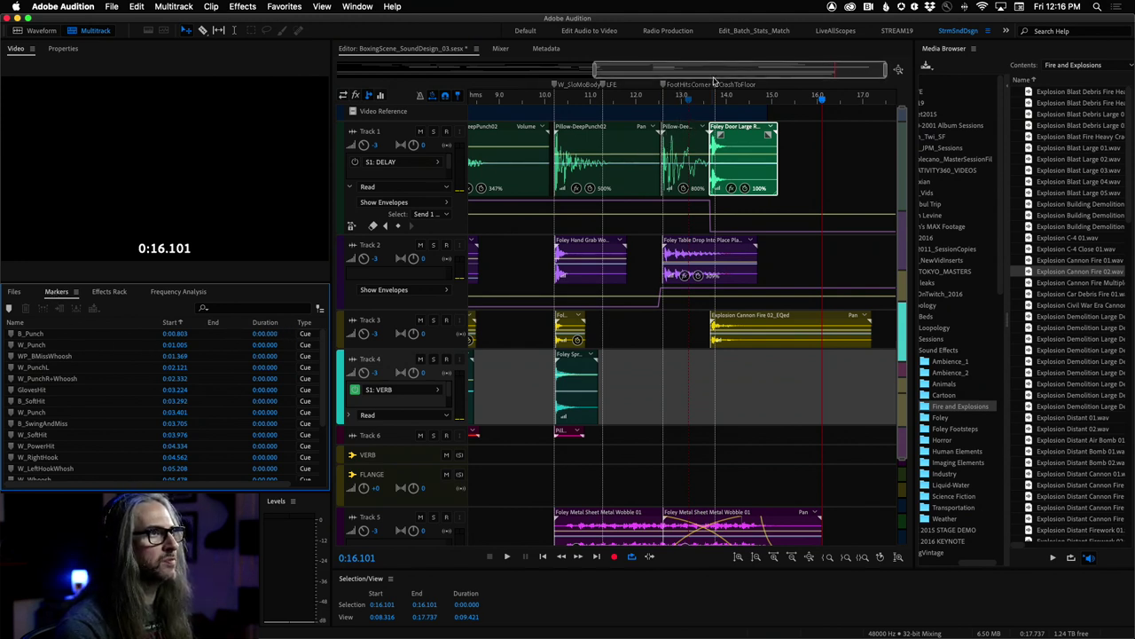
left_click(715, 85)
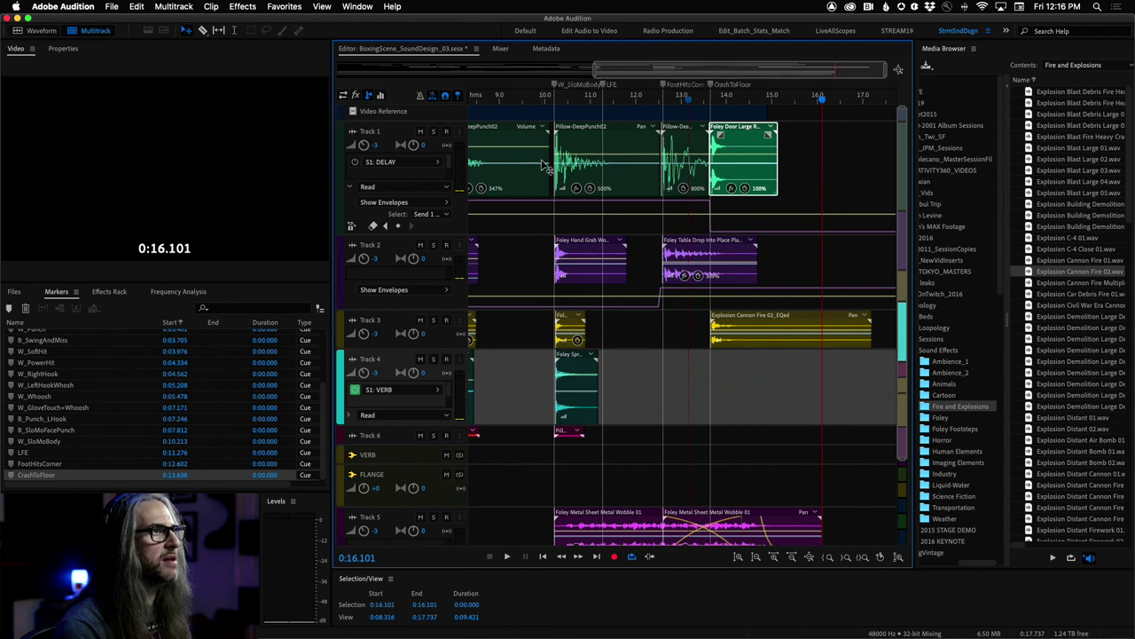
- Return to the project files and audition Pillow-DeepPunch03.wav again
left_click(14, 291)
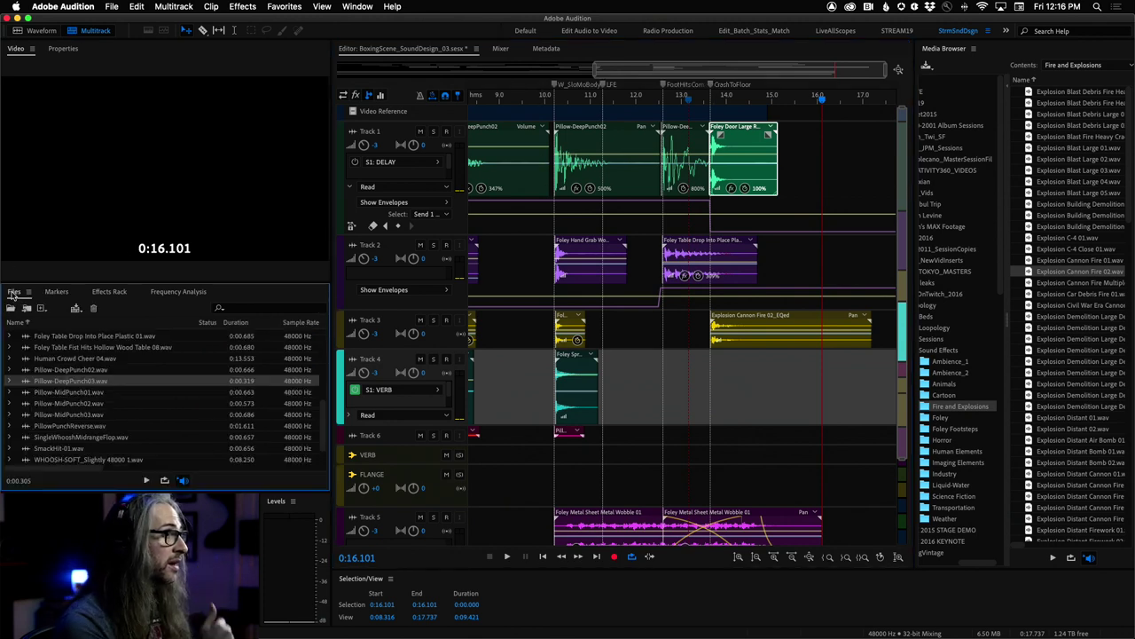
left_click(54, 384)
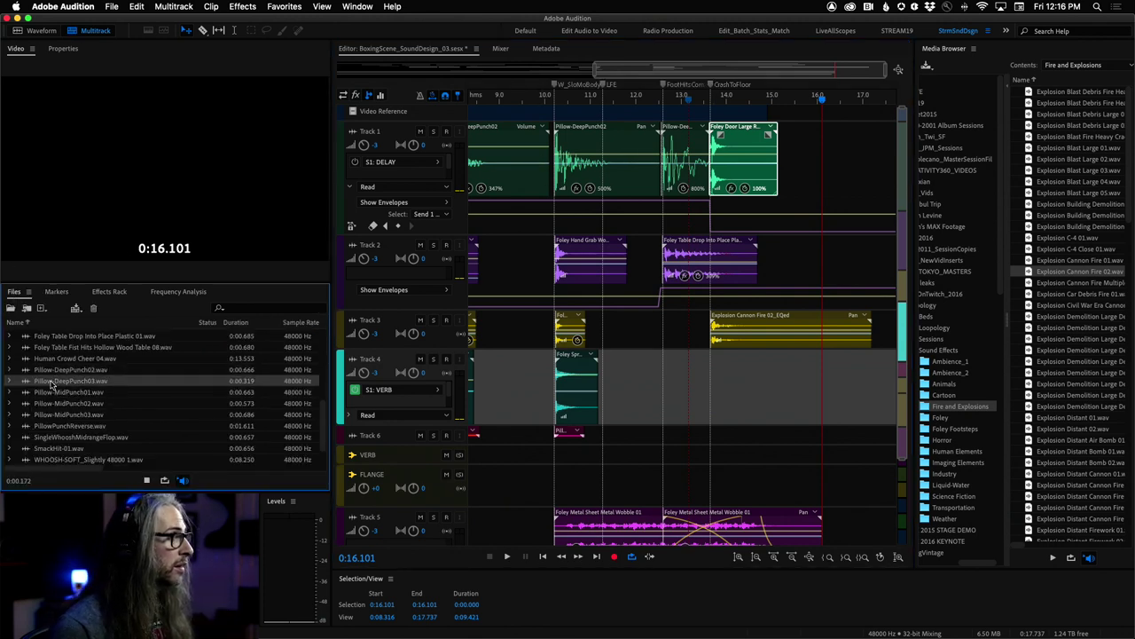
- Place Pillow-DeepPunch03.wav on Track 4 at the CrashToFloor marker and play back the final impact
left_click_drag(27, 382, 715, 400)
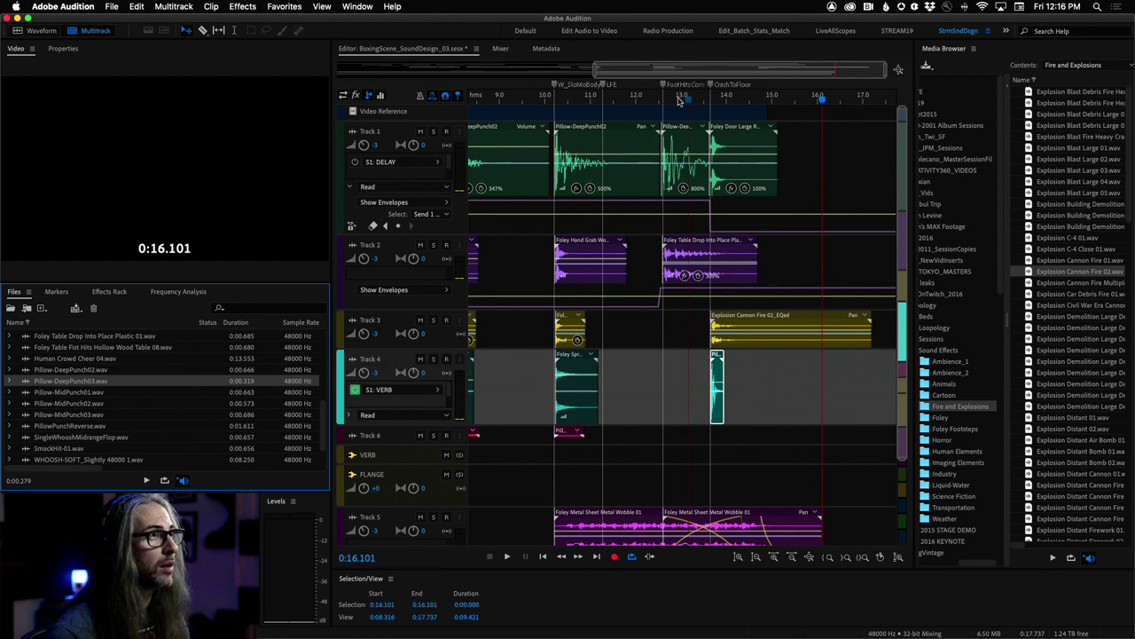
left_click(679, 98)
key("space")
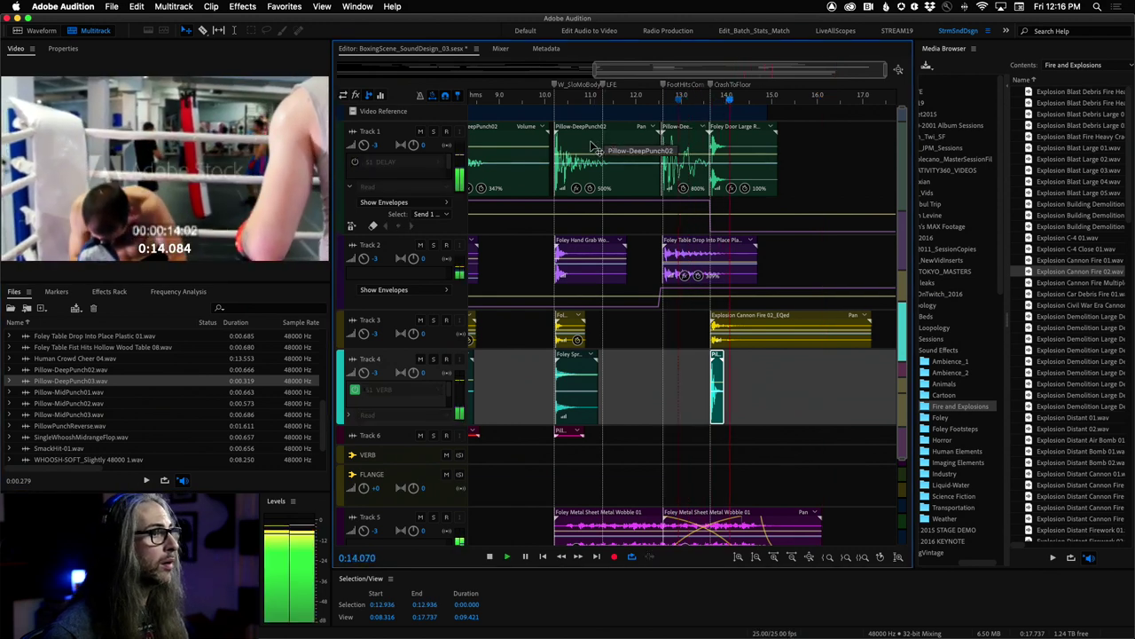
key("space")
left_click(685, 100)
key("space")
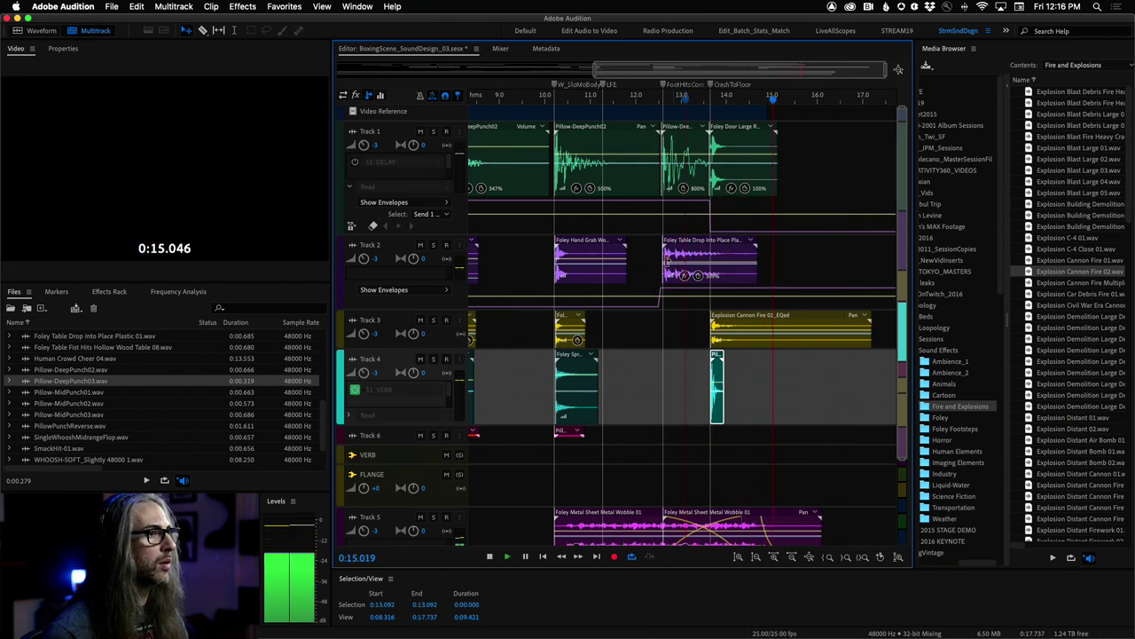
key("space")
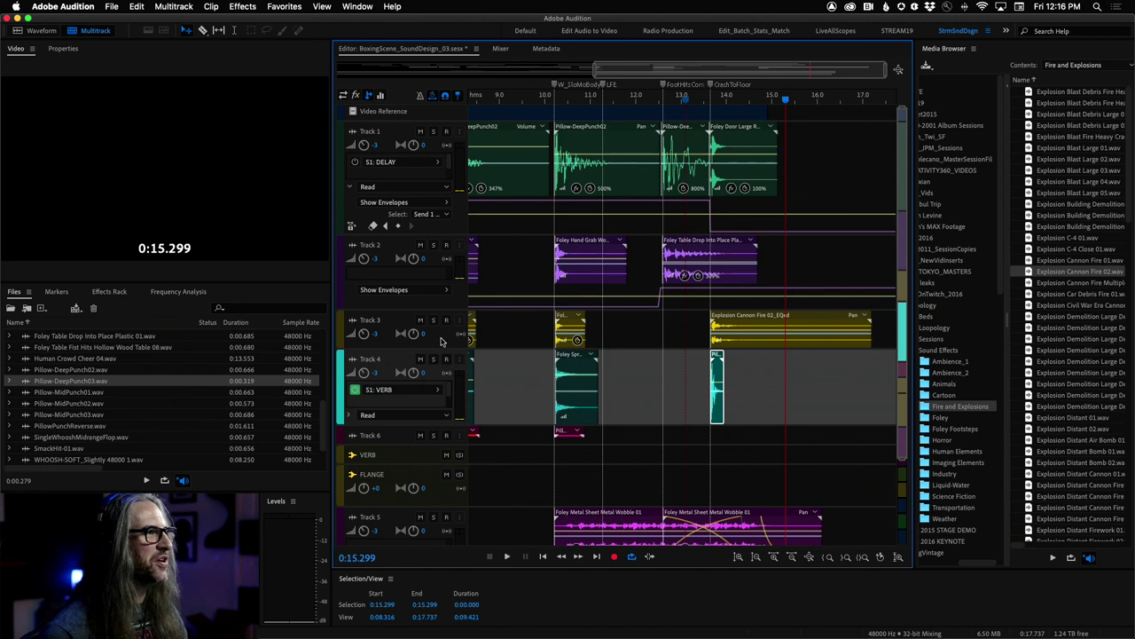
- Expand Track 4's automation lane around the final impact, solo the track and play it from 0:13.482
left_click_drag(596, 71, 385, 84)
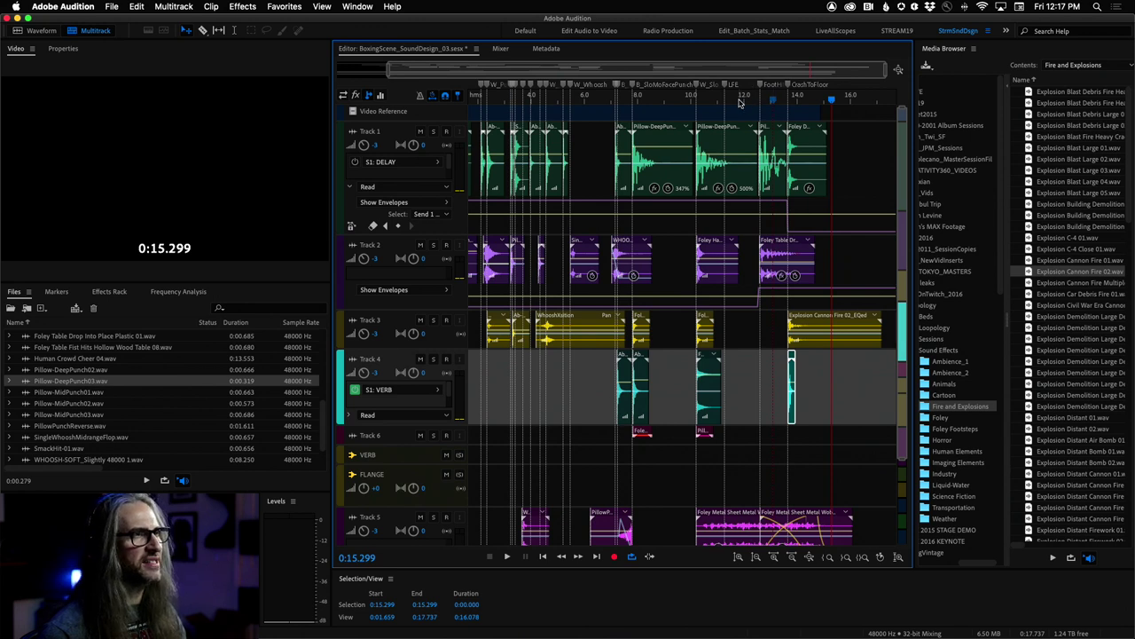
left_click_drag(741, 102, 876, 99)
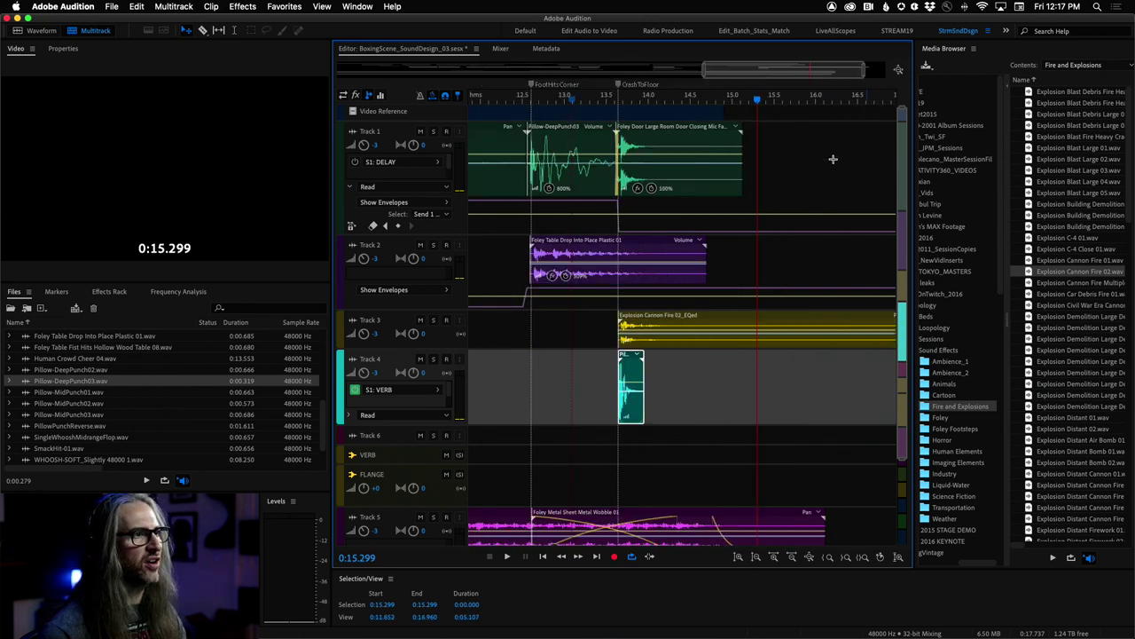
left_click(350, 416)
left_click(608, 92)
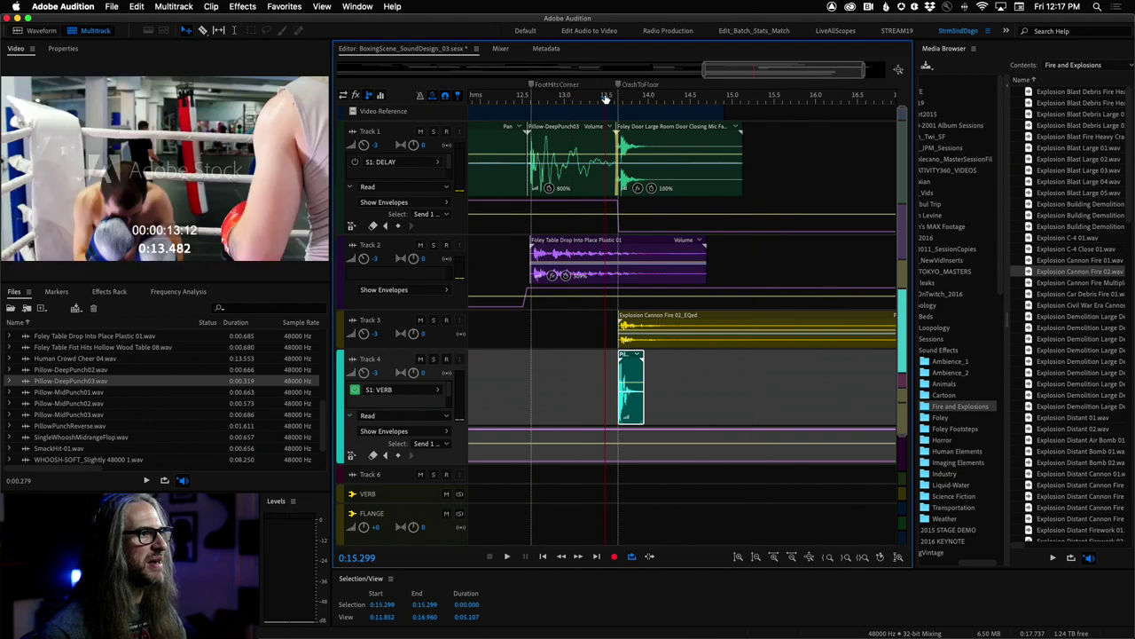
left_click(432, 359)
key("space")
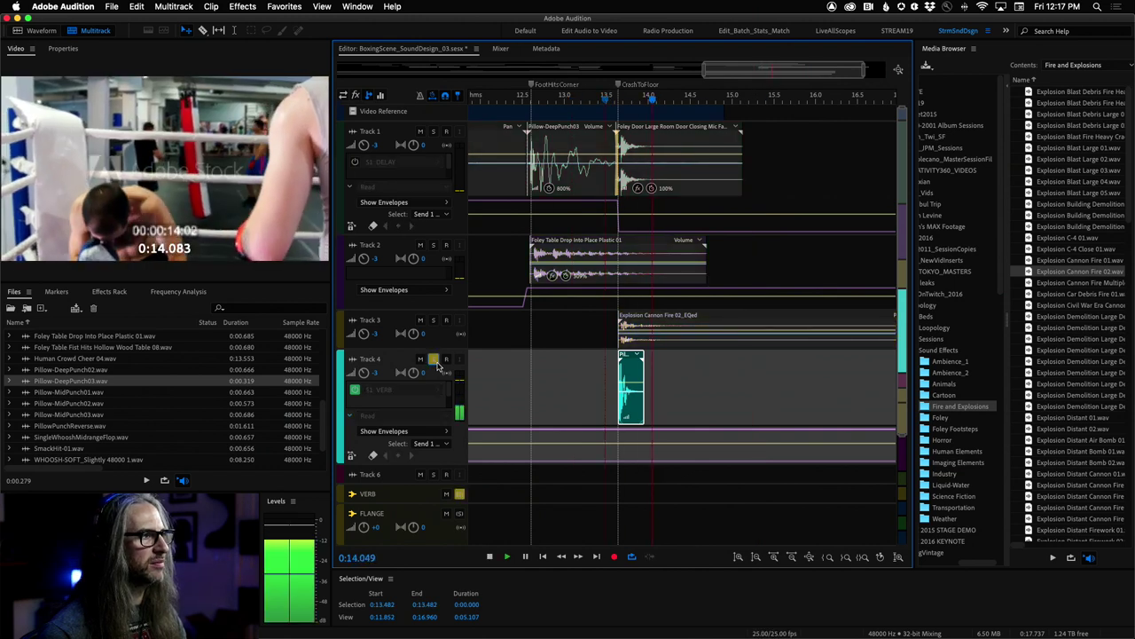
key("space")
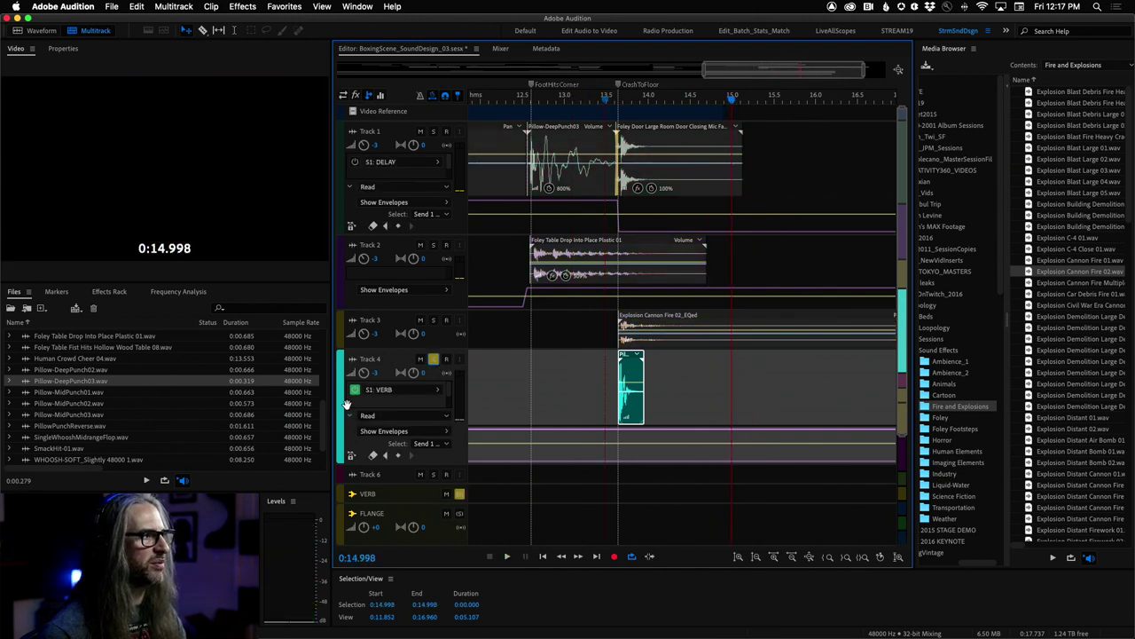
- Automate Track 4's VERB send to switch off just before the pillow punch clip and listen to the soloed result
left_click(611, 432)
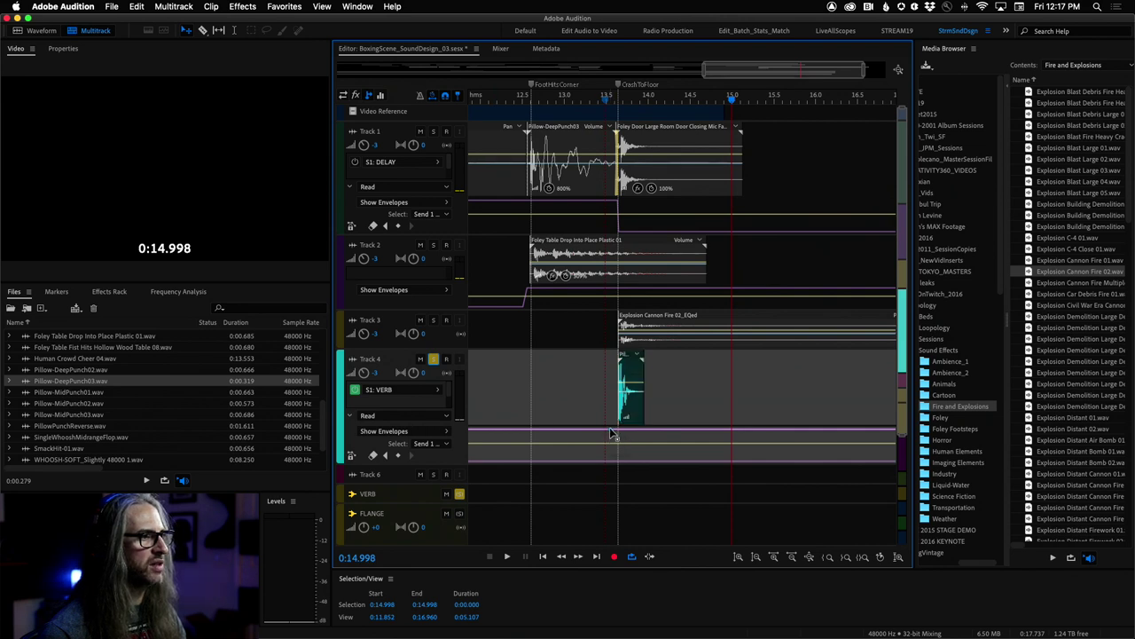
left_click_drag(618, 432, 612, 464)
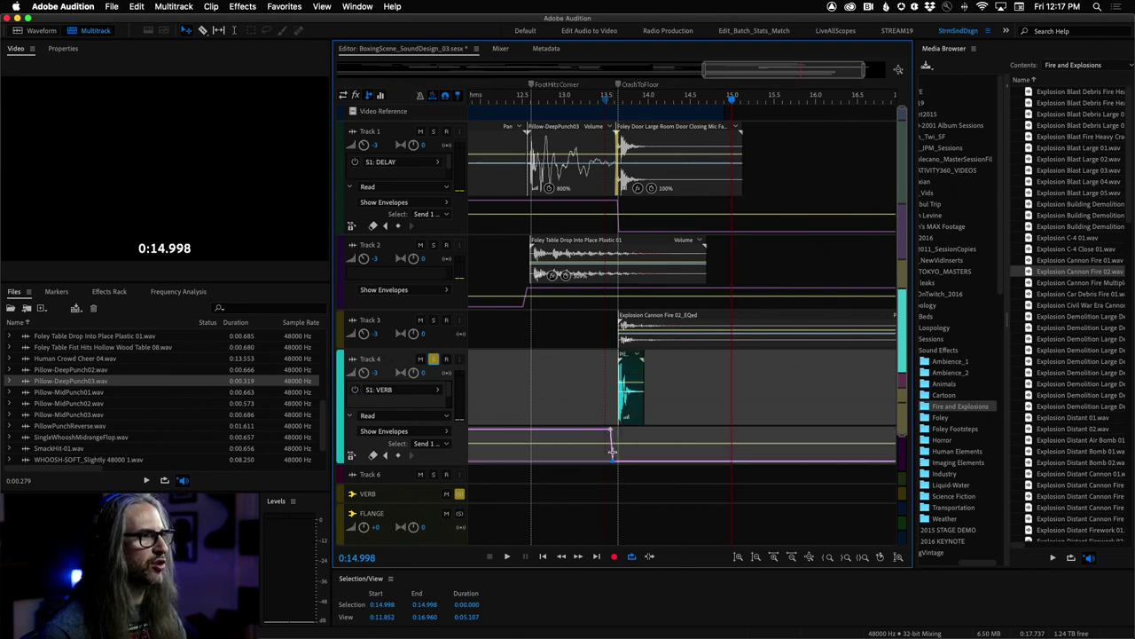
left_click(586, 116)
key("space")
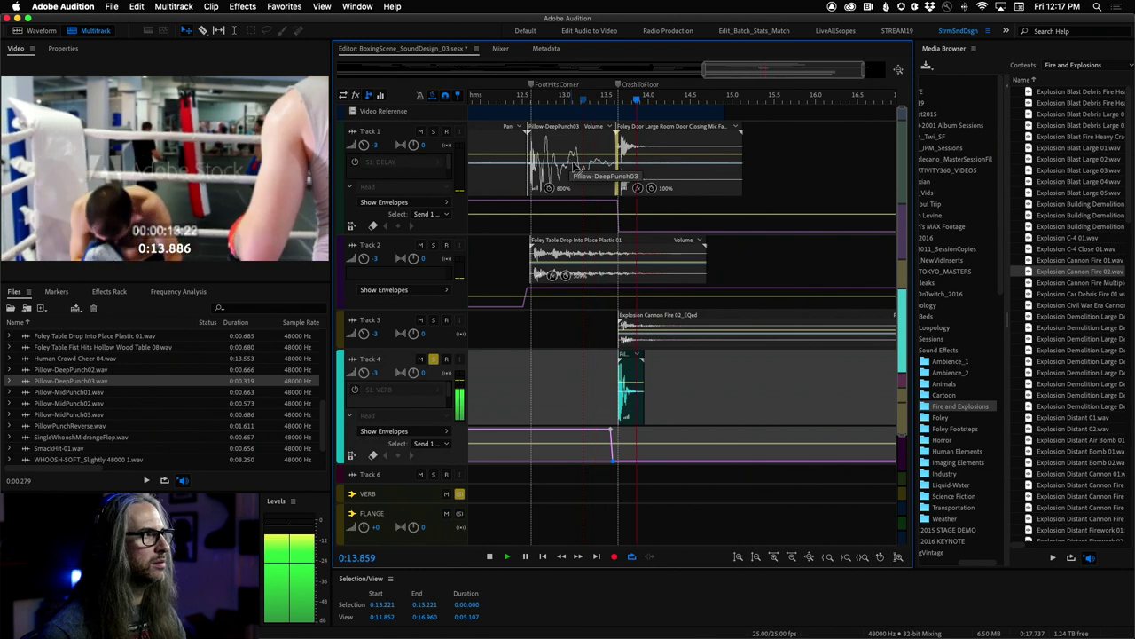
left_click(581, 133)
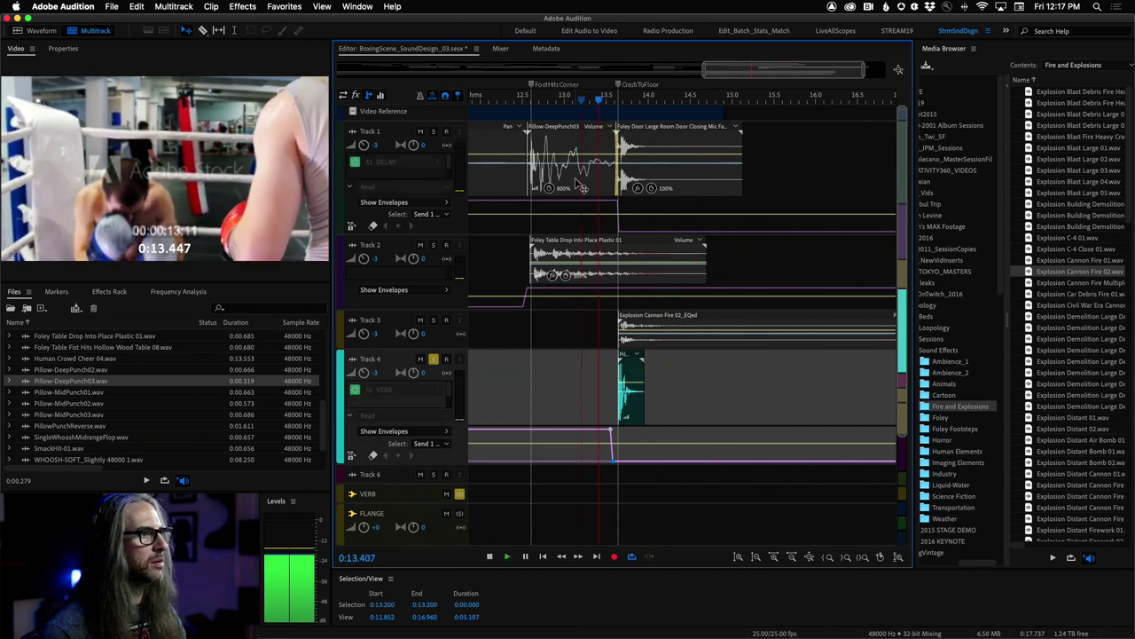
key("space")
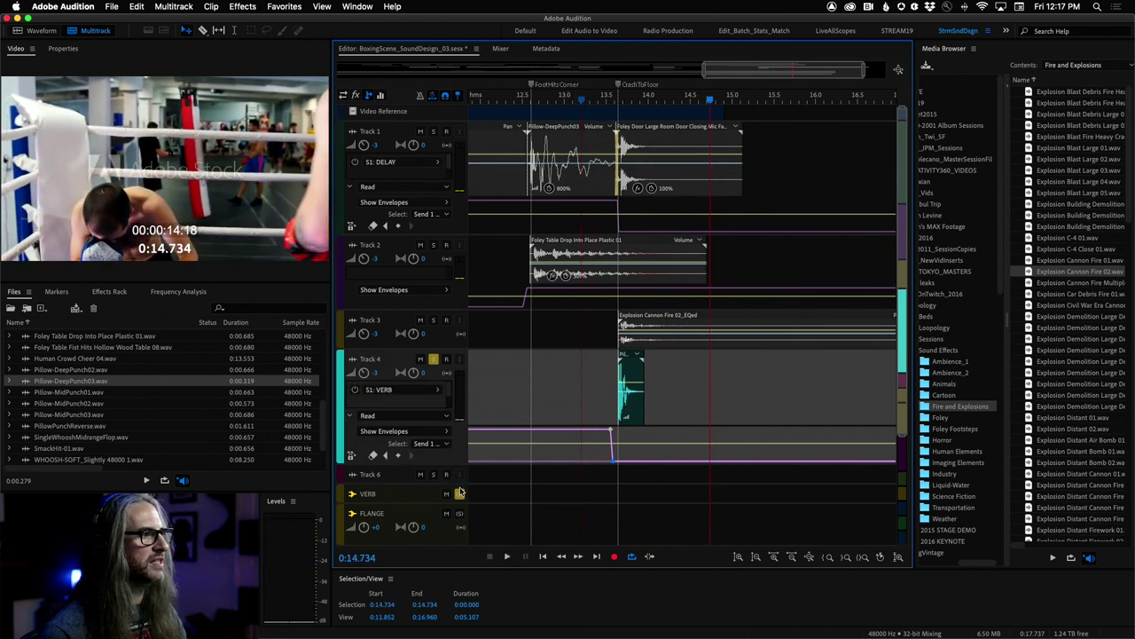
- Clear the solos and play the full mix from 0:12.981 through the final impact
left_click(459, 493)
left_click(564, 99)
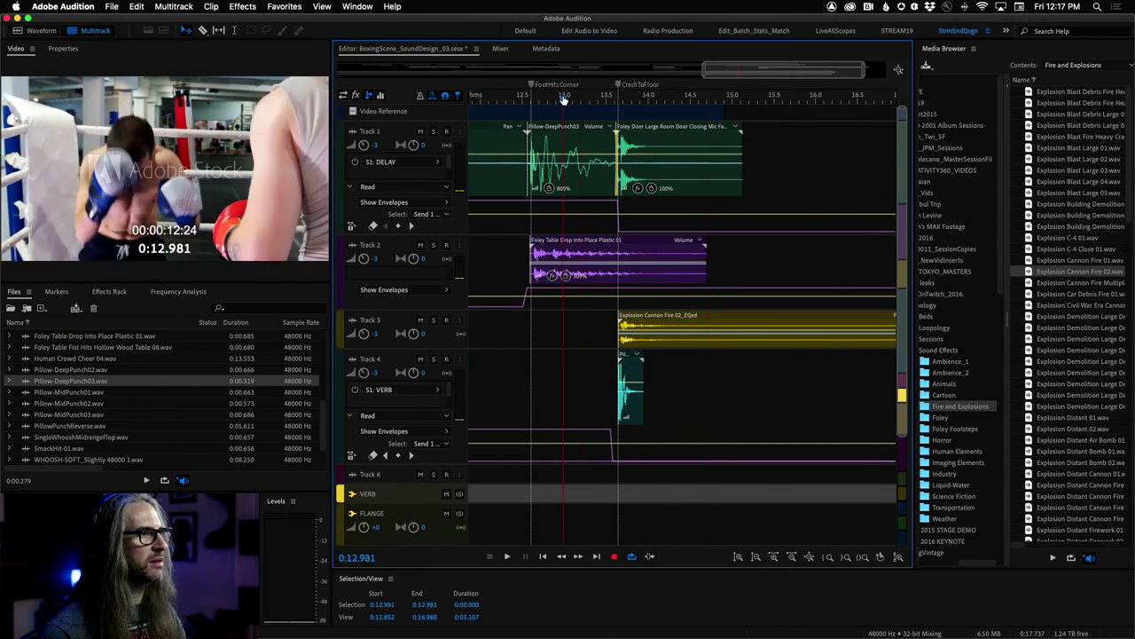
key("space")
key("space")
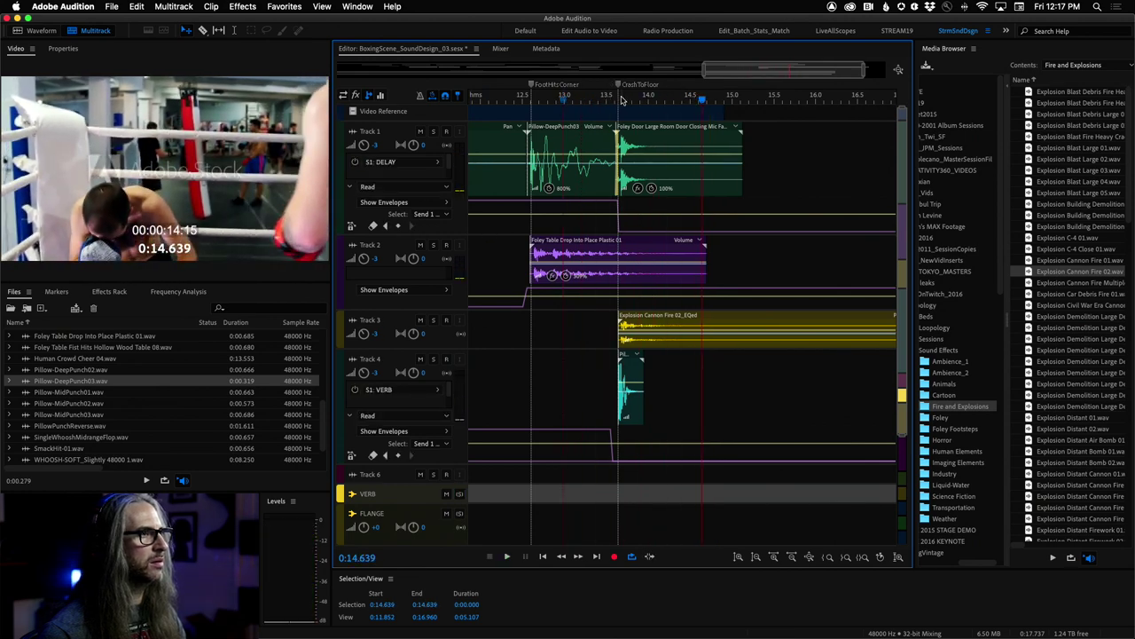
- Shift the Track 4 pillow punch clip slightly later than the CrashToFloor marker and play the impact repeatedly from 0:13.242
scroll(614, 98, "up", 10)
left_click_drag(585, 377, 640, 375)
scroll(757, 71, "down", 8)
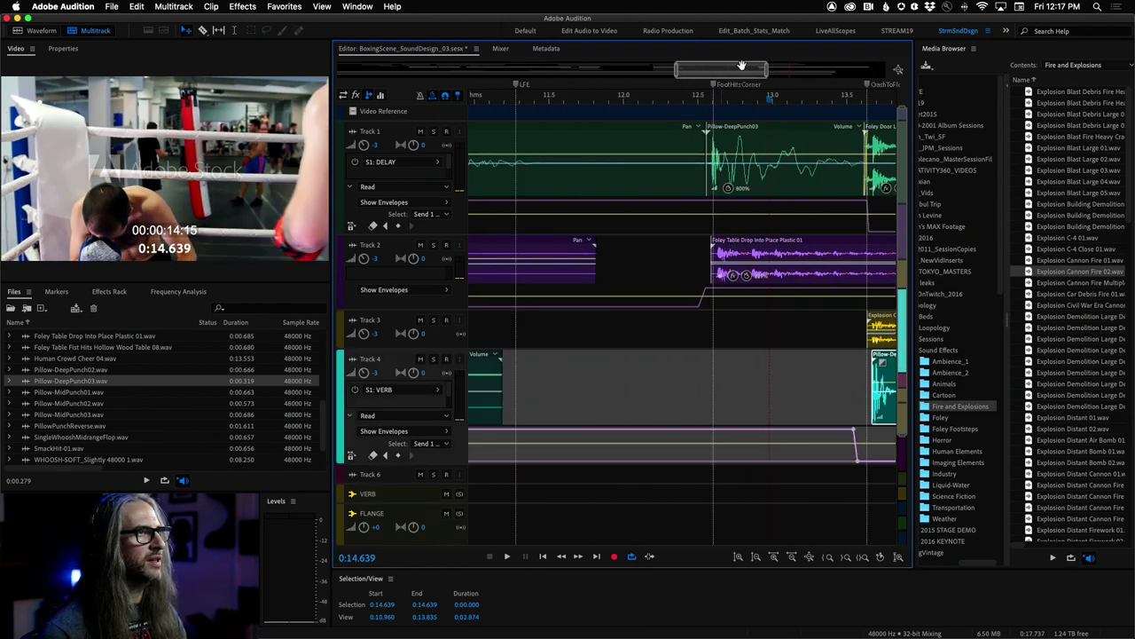
left_click_drag(766, 70, 880, 70)
mouse_move(629, 102)
left_mouse_down()
mouse_move(674, 101)
mouse_move(619, 100)
left_mouse_up()
key("space")
key("space")
key("space")
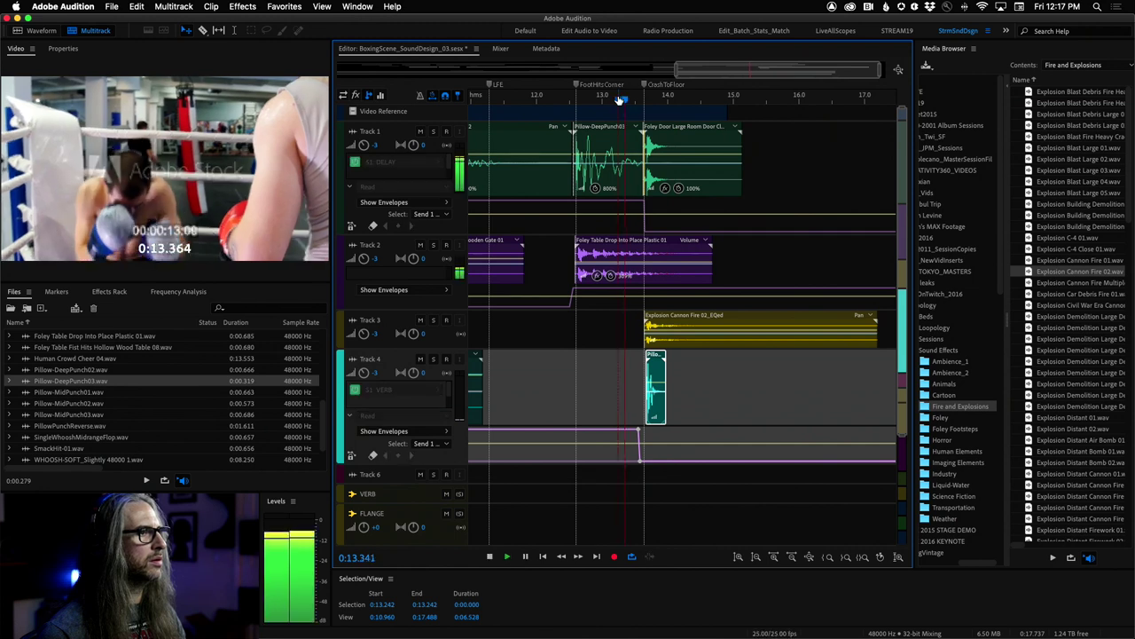
key("space")
key("space")
key("space")
key("space")
key("space")
key("space")
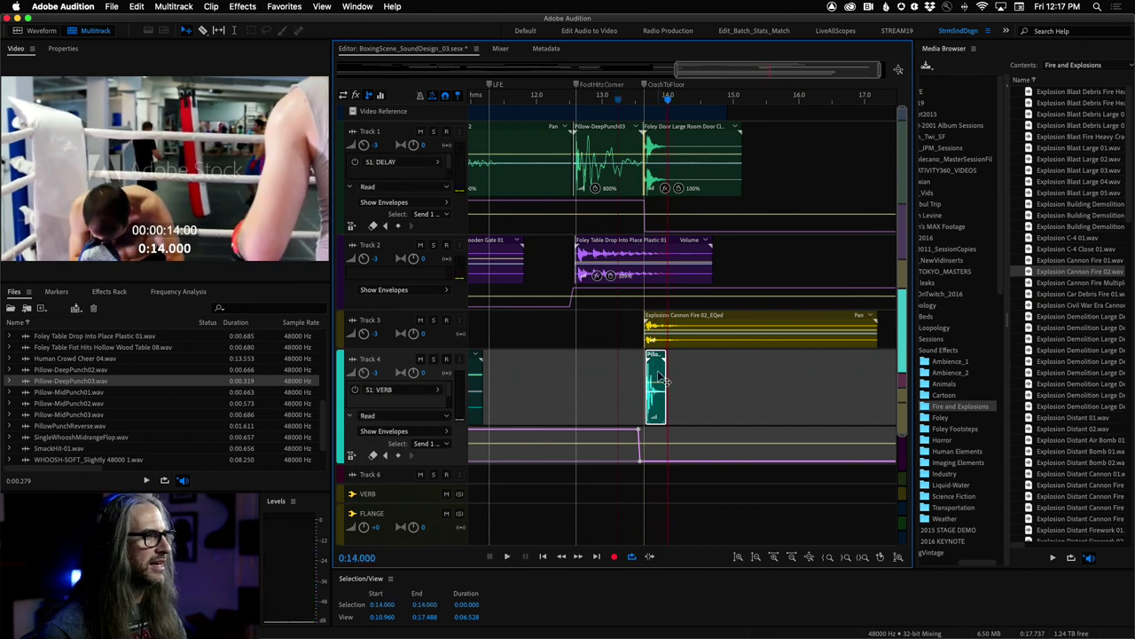
- Show the clip effects rack for the Track 4 pillow punch clip and browse the Filter and EQ effects
left_click(108, 292)
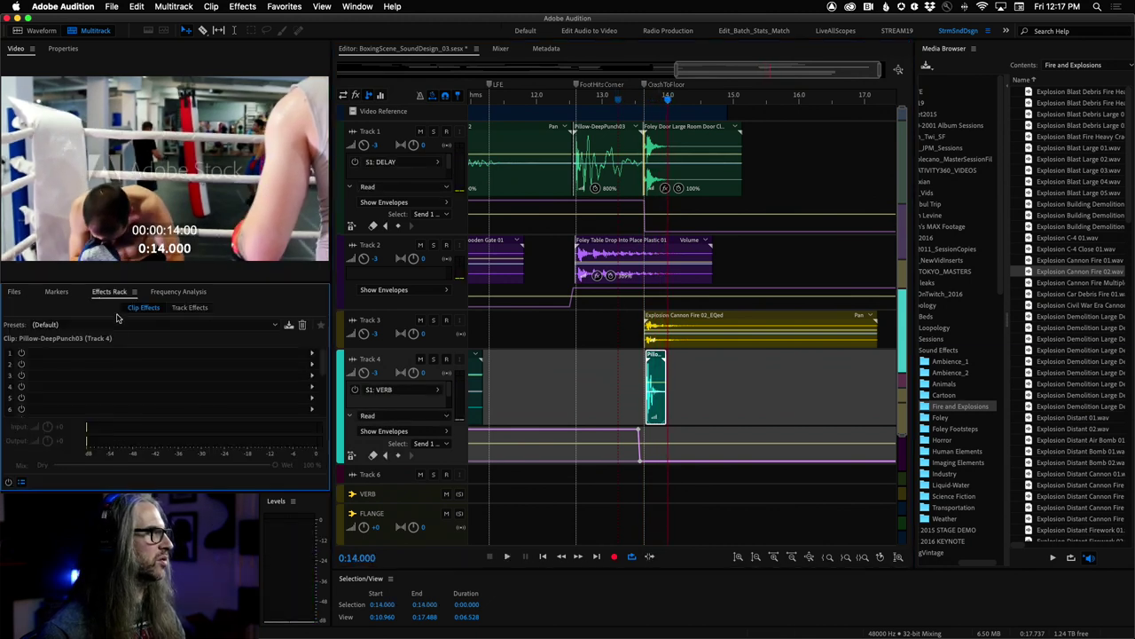
left_click(311, 354)
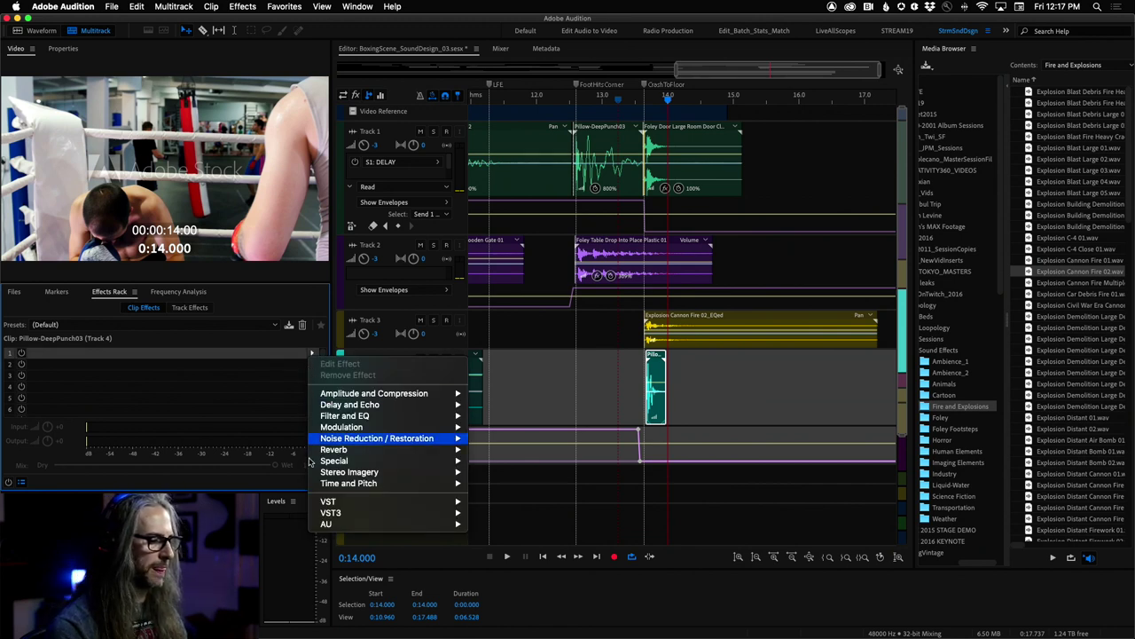
mouse_move(370, 418)
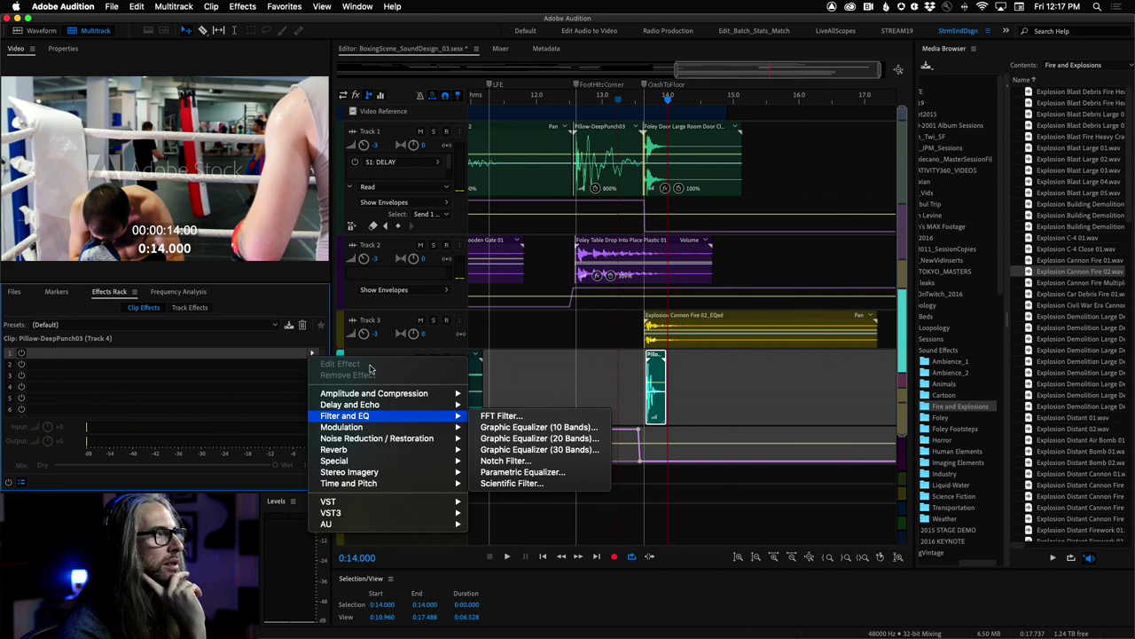
key("Escape")
- Save the session as BoxingScene_SoundDesign_04.sesx without copying the external media files to the session folder
left_click(111, 6)
left_click(148, 154)
key("Right")
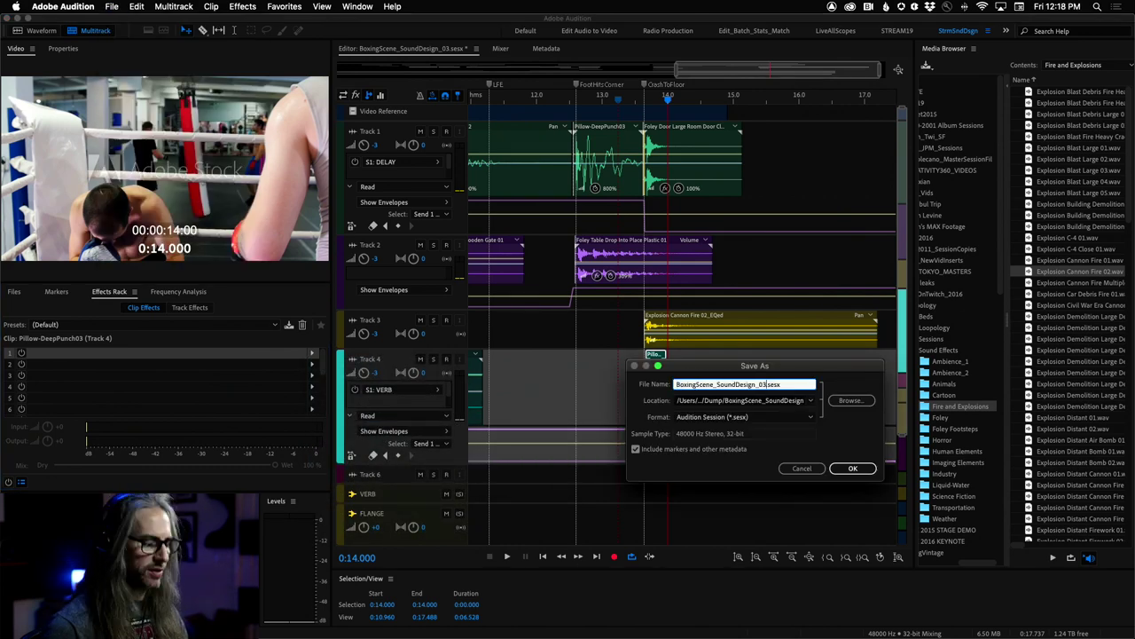
key("Return")
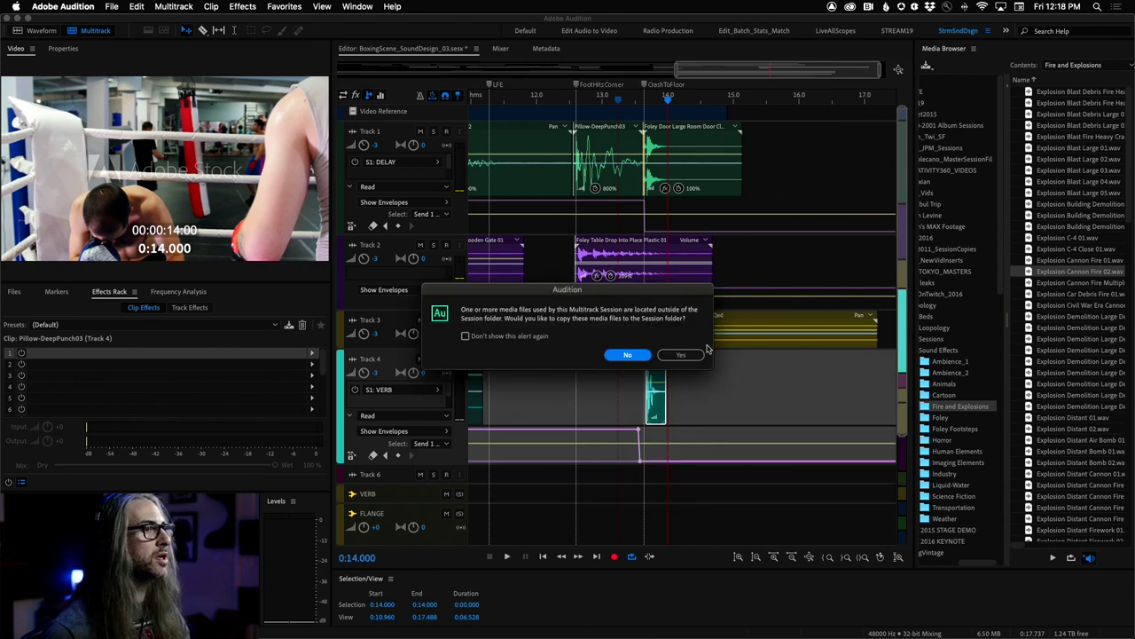
left_click(628, 355)
left_click(114, 6)
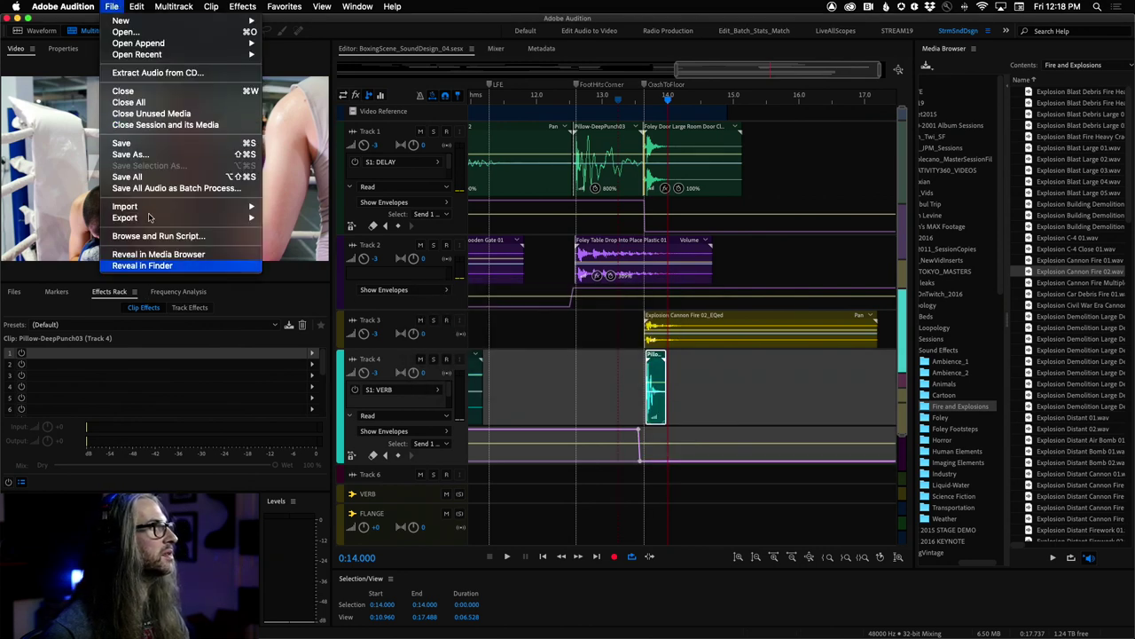
mouse_move(86, 5)
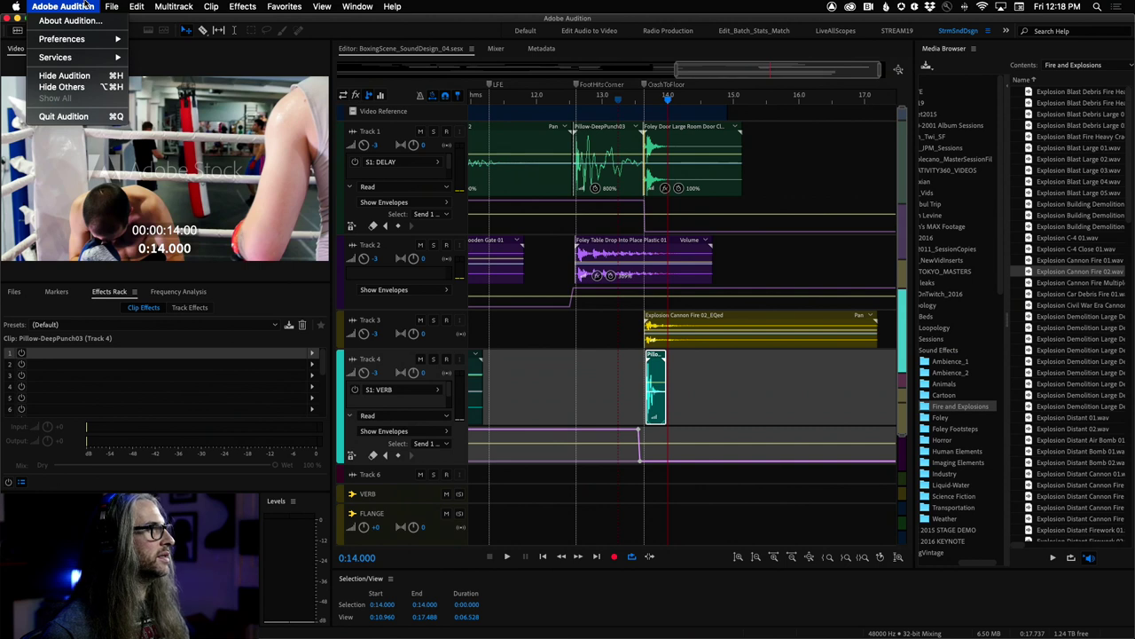
key("Escape")
- Add a Parametric Equalizer to the Track 4 pillow punch clip, with band 1 at 71 Hz, 4.5 dB, Q 8, and the low-pass at 4342 Hz
left_click(311, 355)
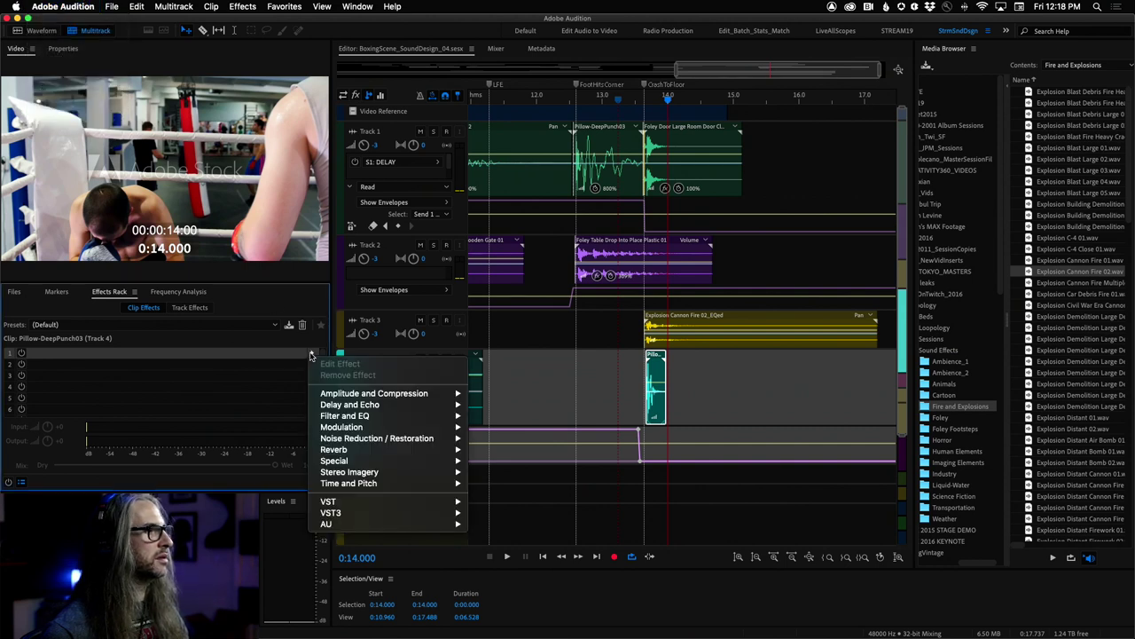
mouse_move(377, 420)
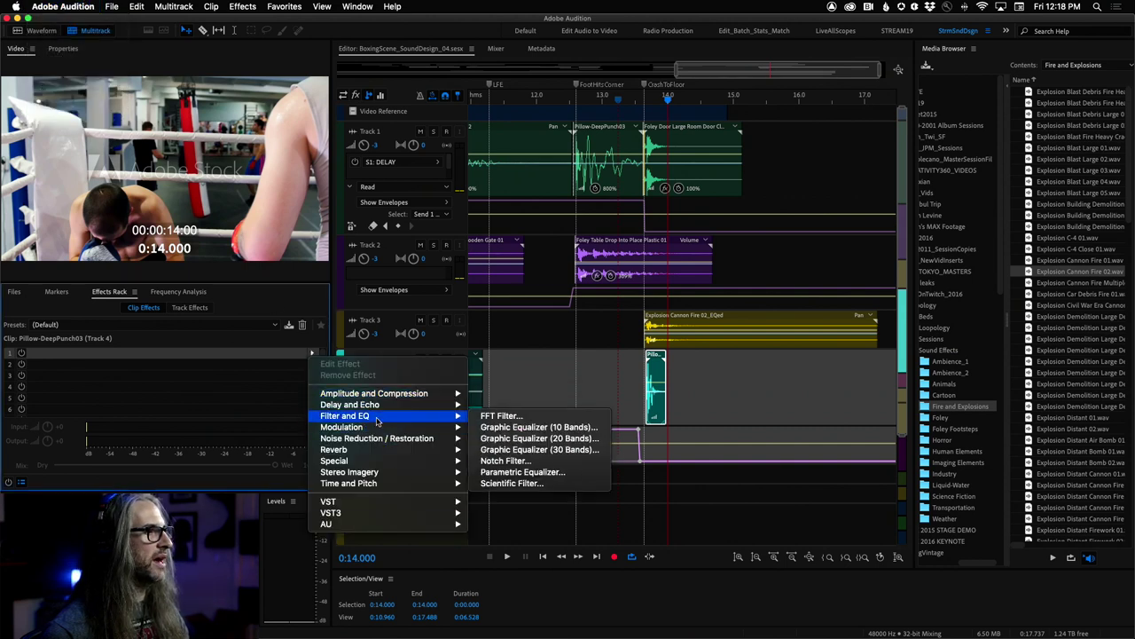
left_click(524, 472)
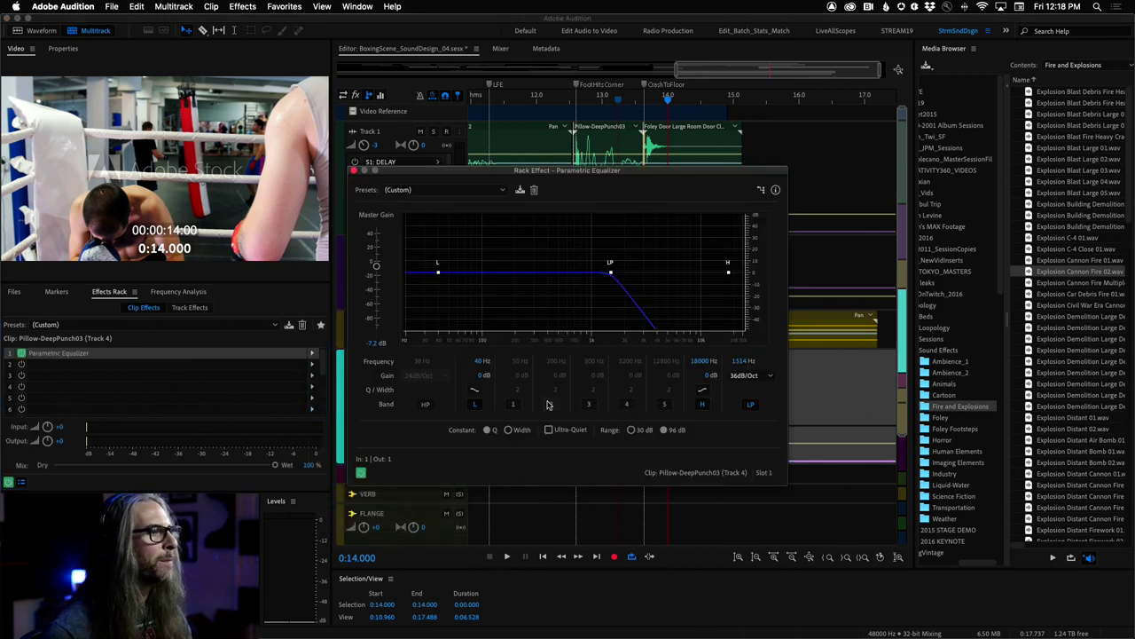
left_click(513, 405)
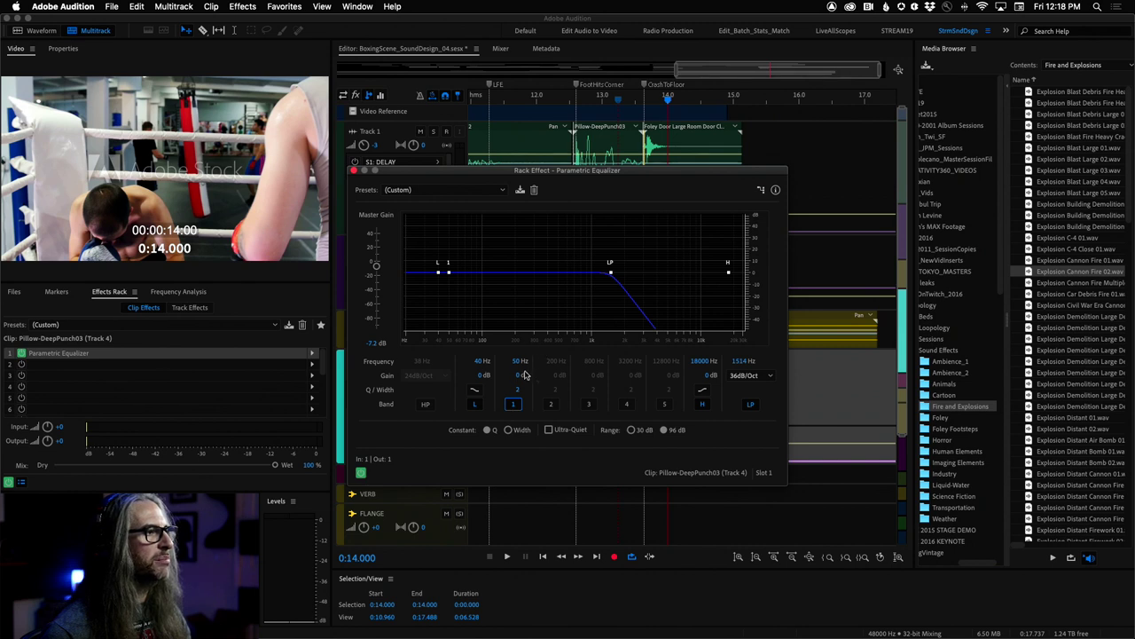
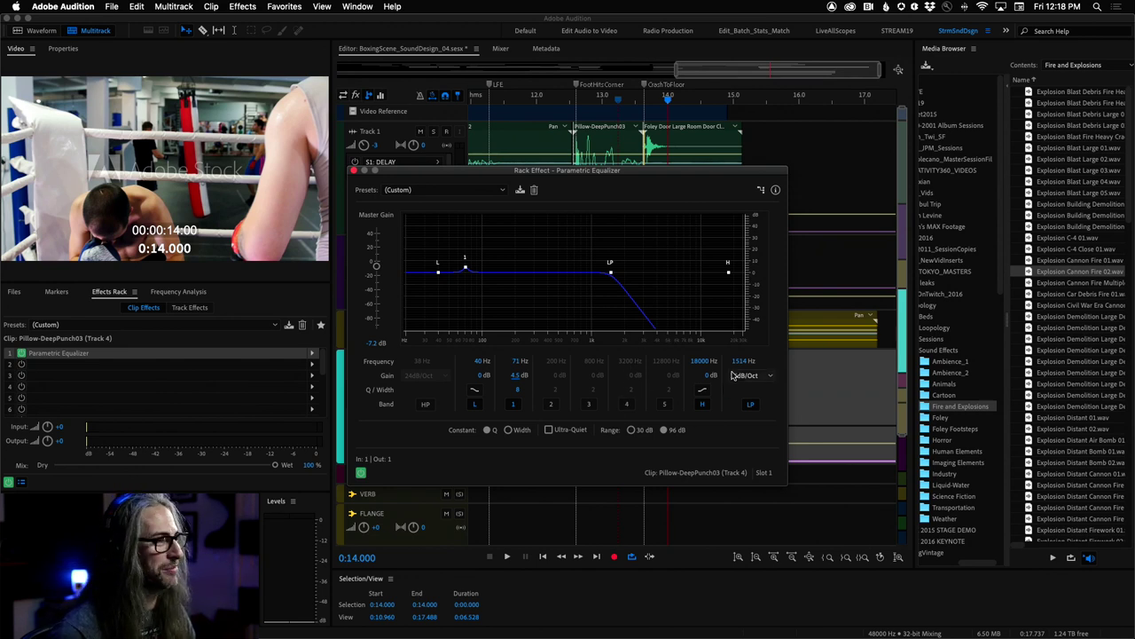
left_click_drag(736, 363, 779, 369)
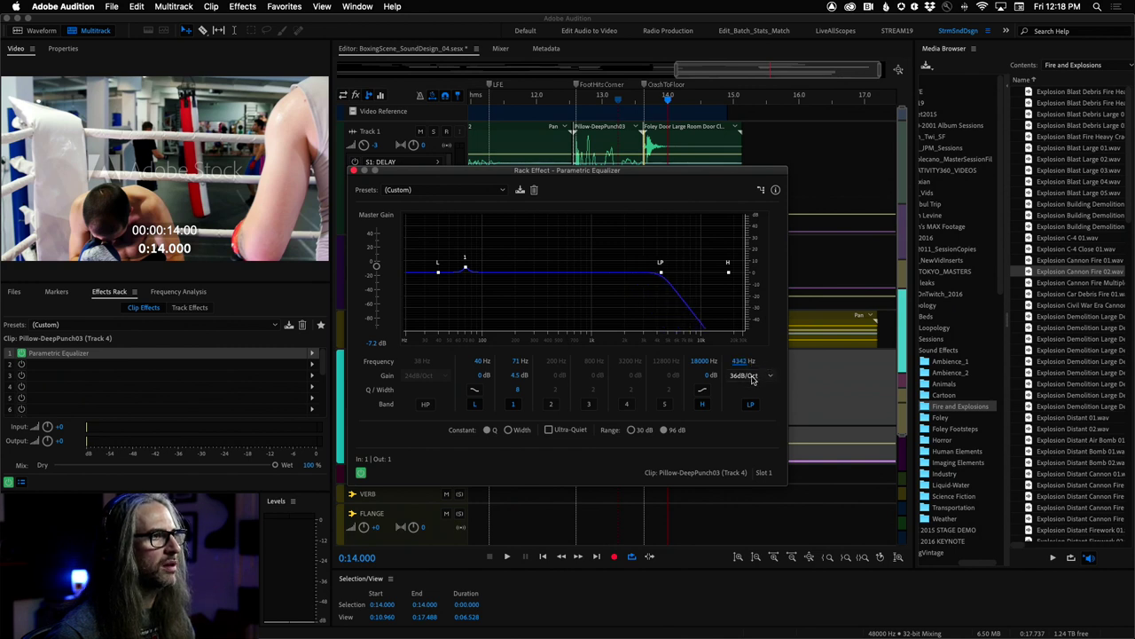
- Move the equalizer window off the timeline and play the final impact from 0:13.422 and again from 0:13.233
left_click_drag(708, 173, 475, 166)
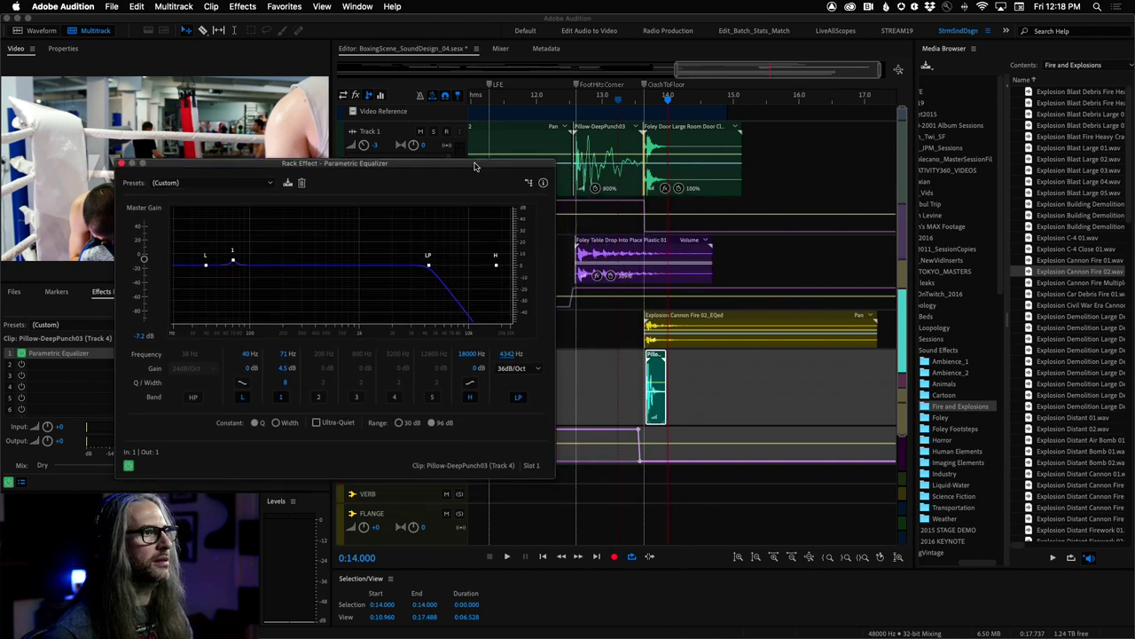
left_click(630, 103)
key("space")
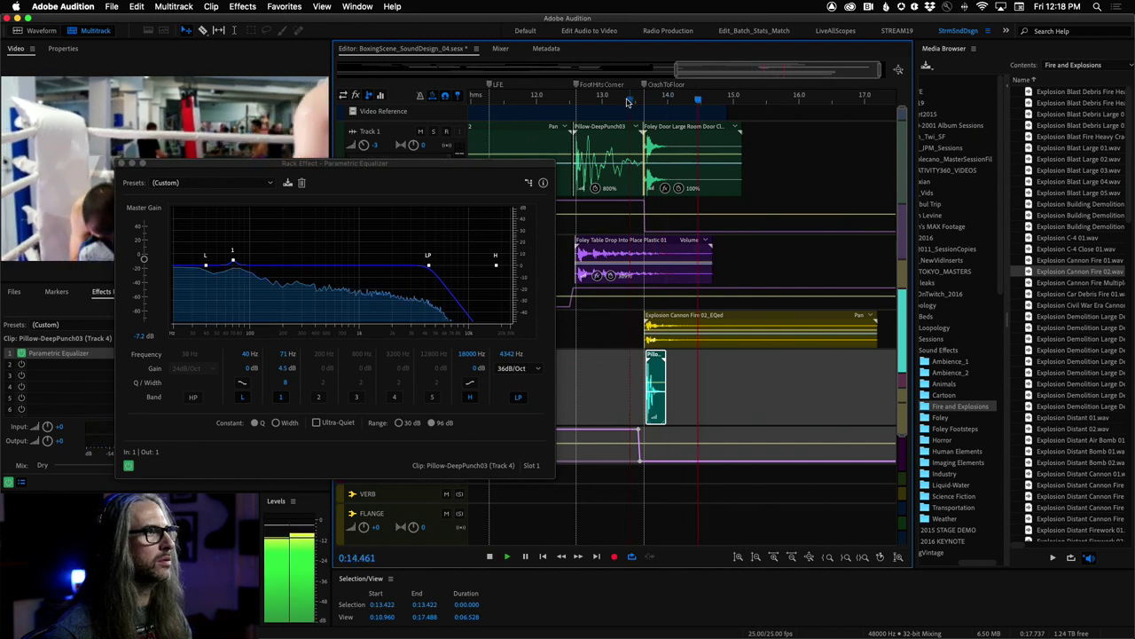
left_click(617, 103)
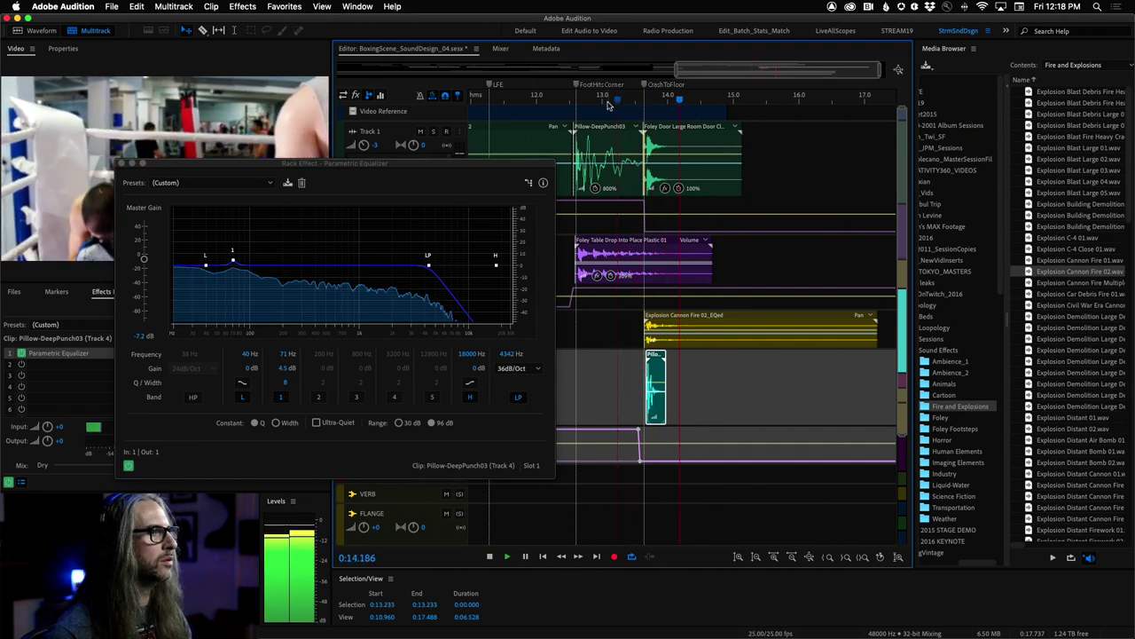
- Play the final impact from 0:12.764 and move the Parametric Equalizer window clear of the track controls
left_click(587, 101)
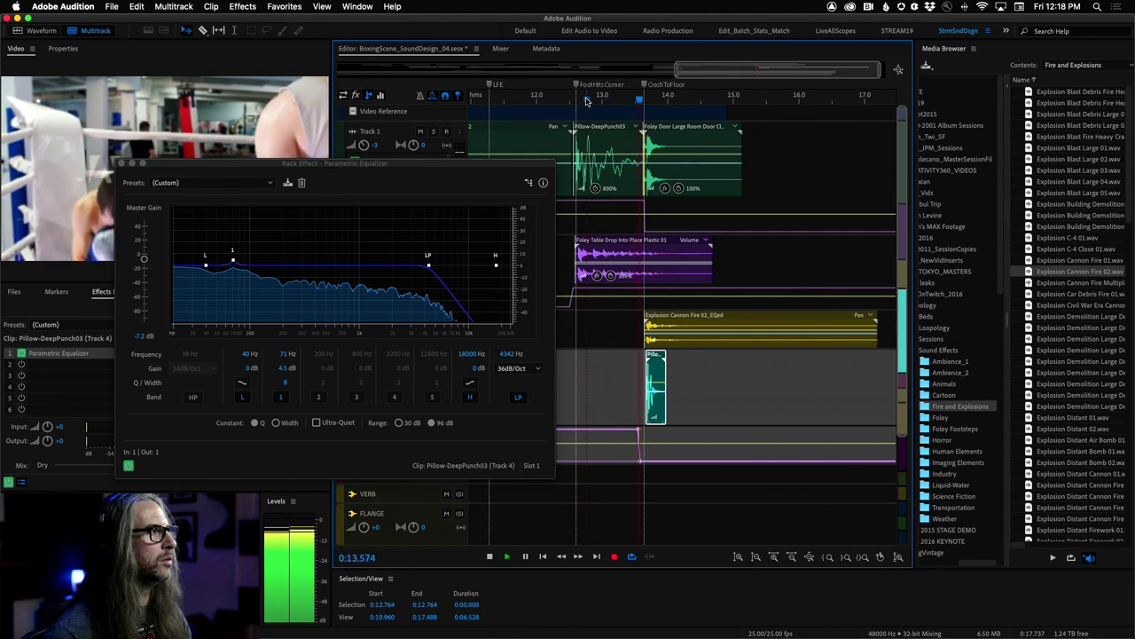
key("space")
left_click_drag(363, 165, 788, 43)
left_click(434, 359)
left_click_drag(641, 45, 843, 112)
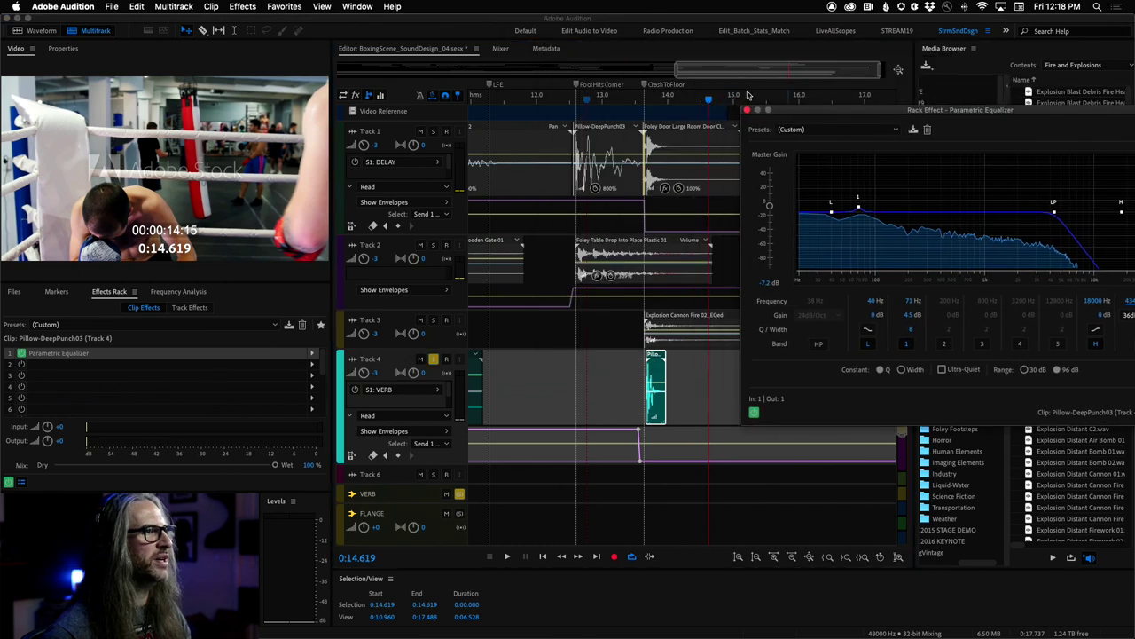
- Mute the FLANGE bus and play the final impact from about 0:13.260
left_click(620, 99)
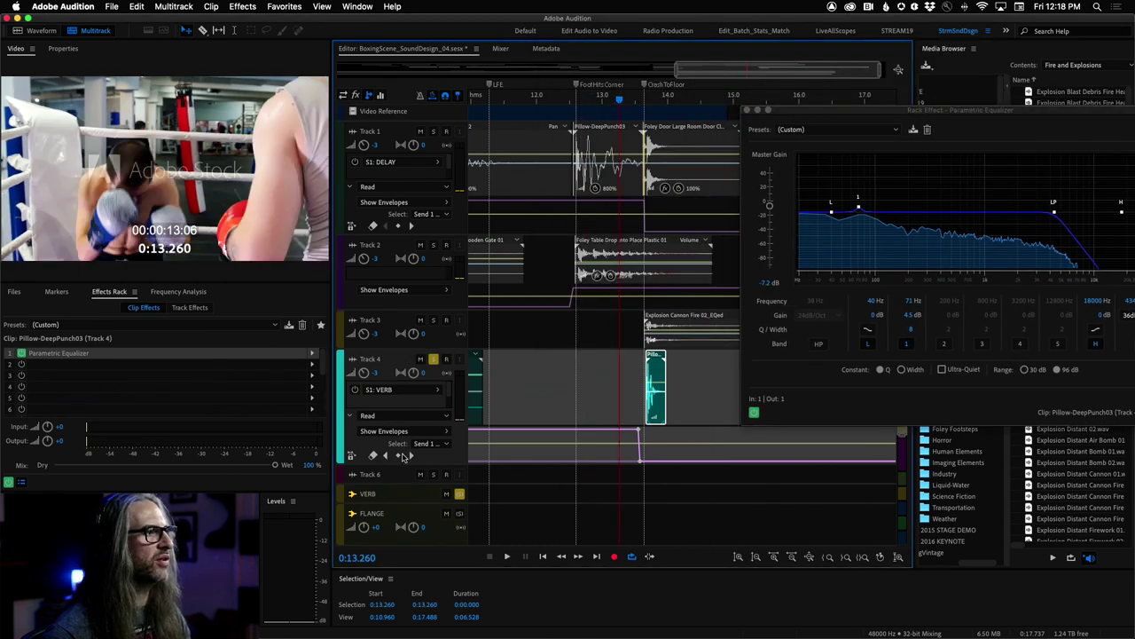
left_click(446, 513)
scroll(539, 513, "down", 1)
scroll(539, 513, "down", 5)
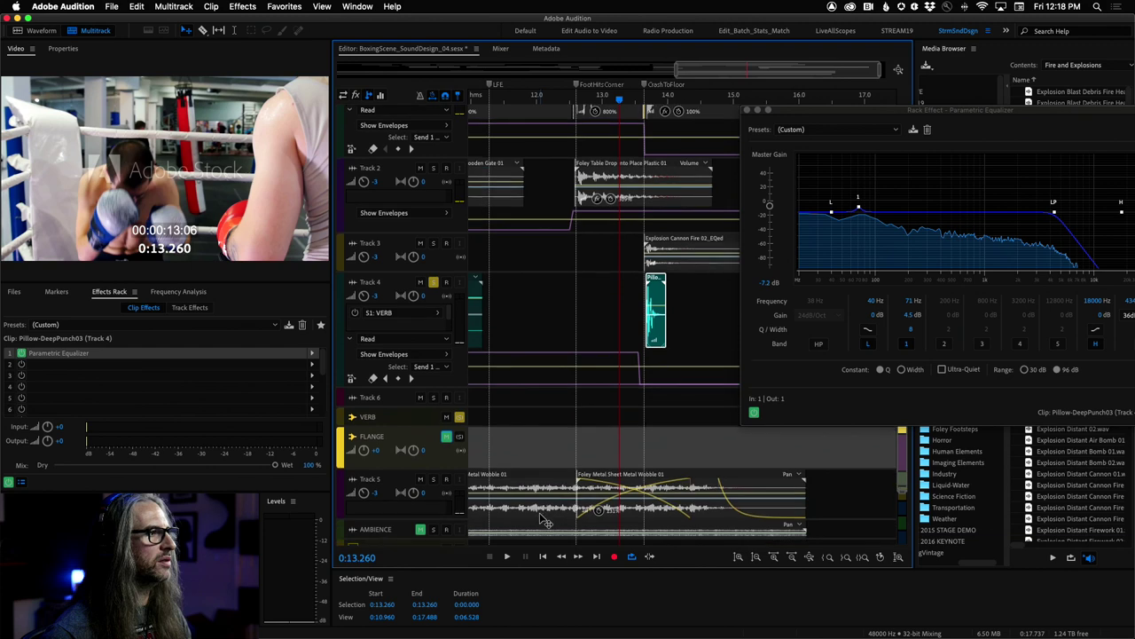
left_click(447, 502)
scroll(629, 322, "up", 4)
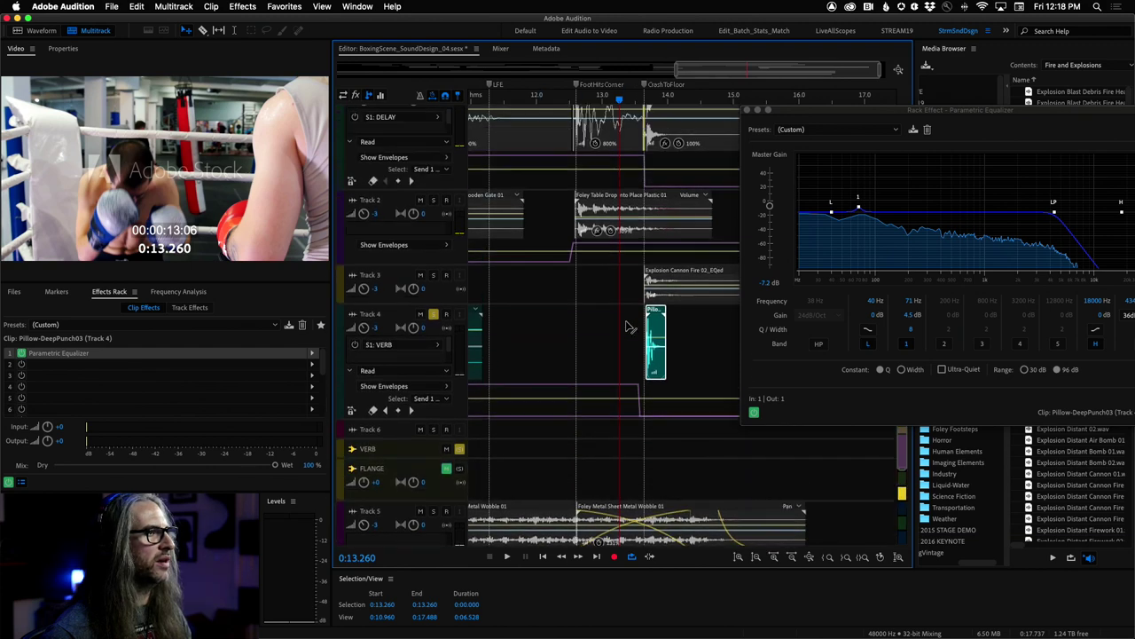
key("space")
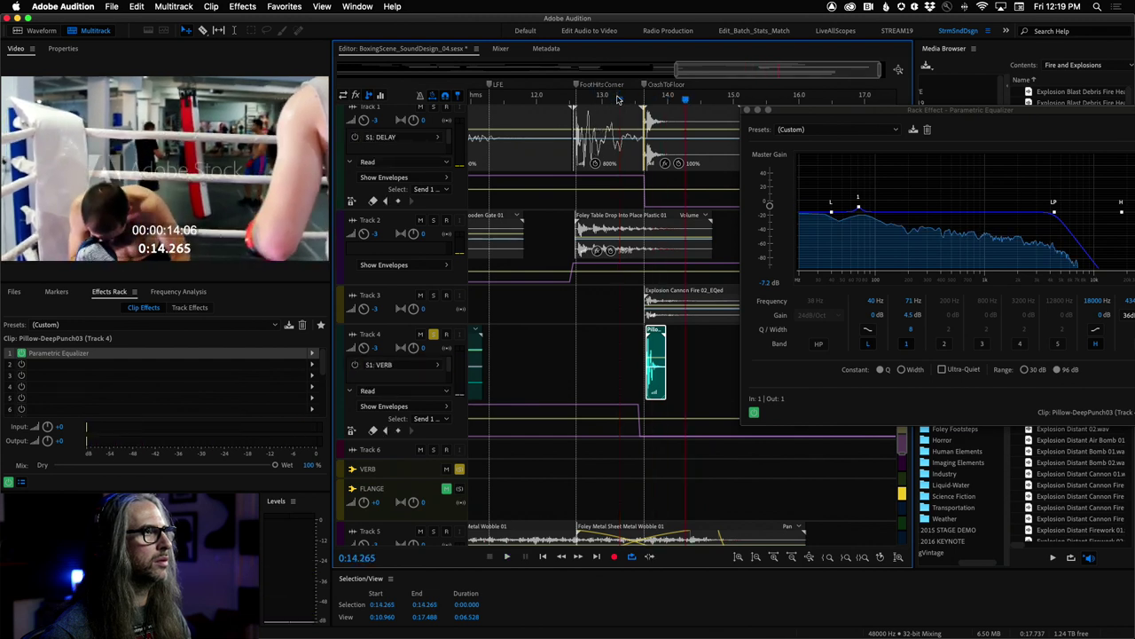
left_click(619, 101)
key("space")
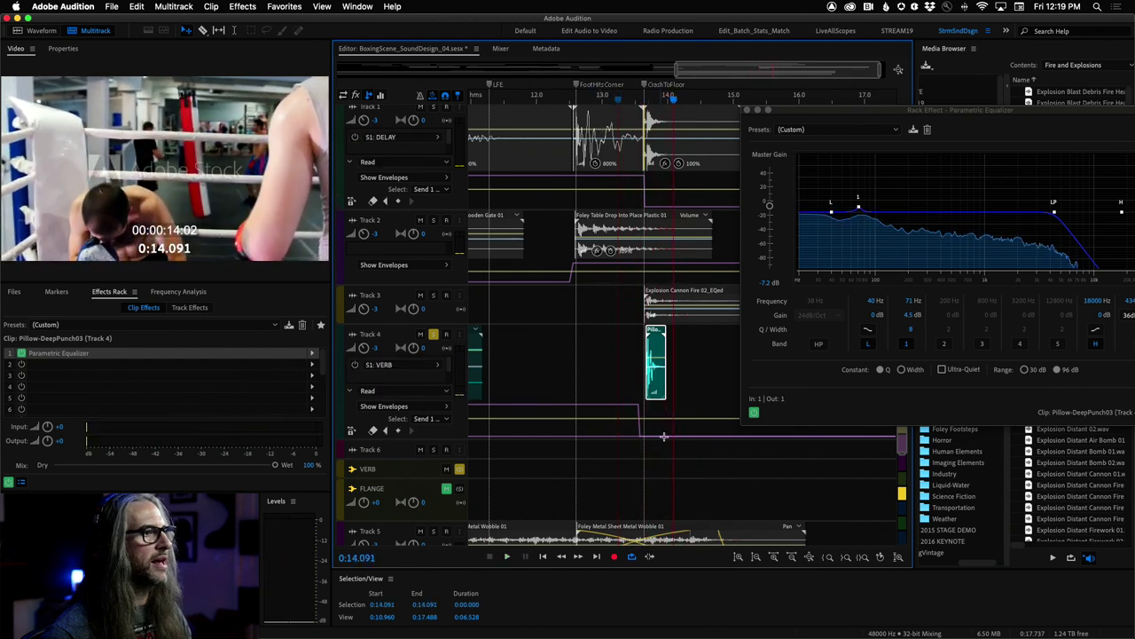
- Raise the Track 4 Send 1 power keyframe at the floor impact to keep the VERB send on, and audition from 0:12.989, 0:13.197 and 0:13.070
left_click(652, 444)
left_click(645, 443)
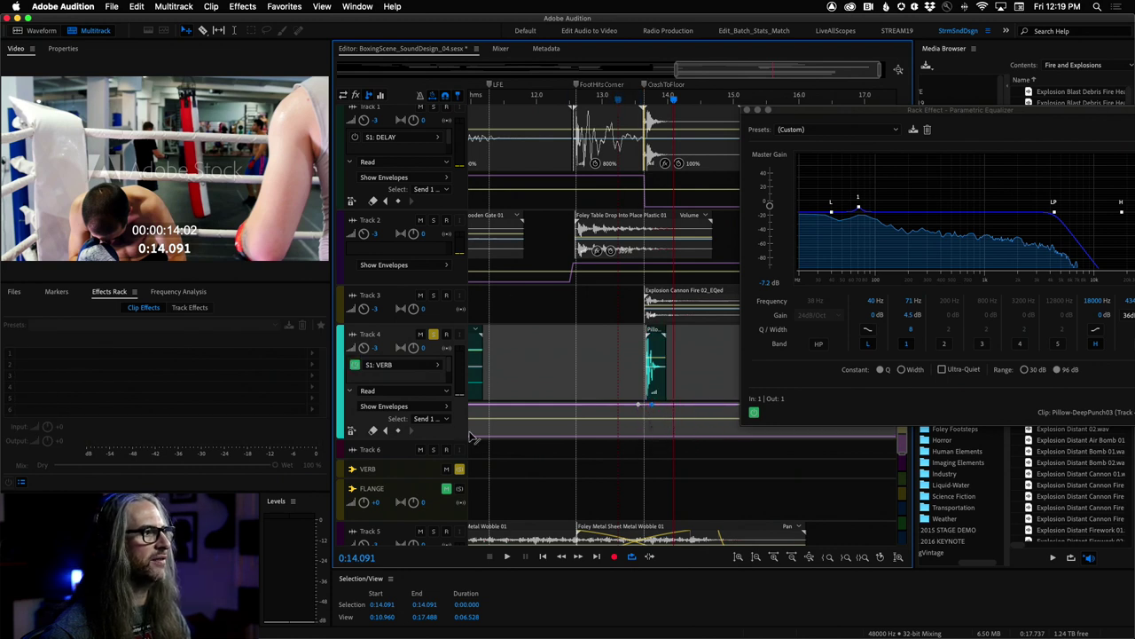
left_click(604, 103)
key("space")
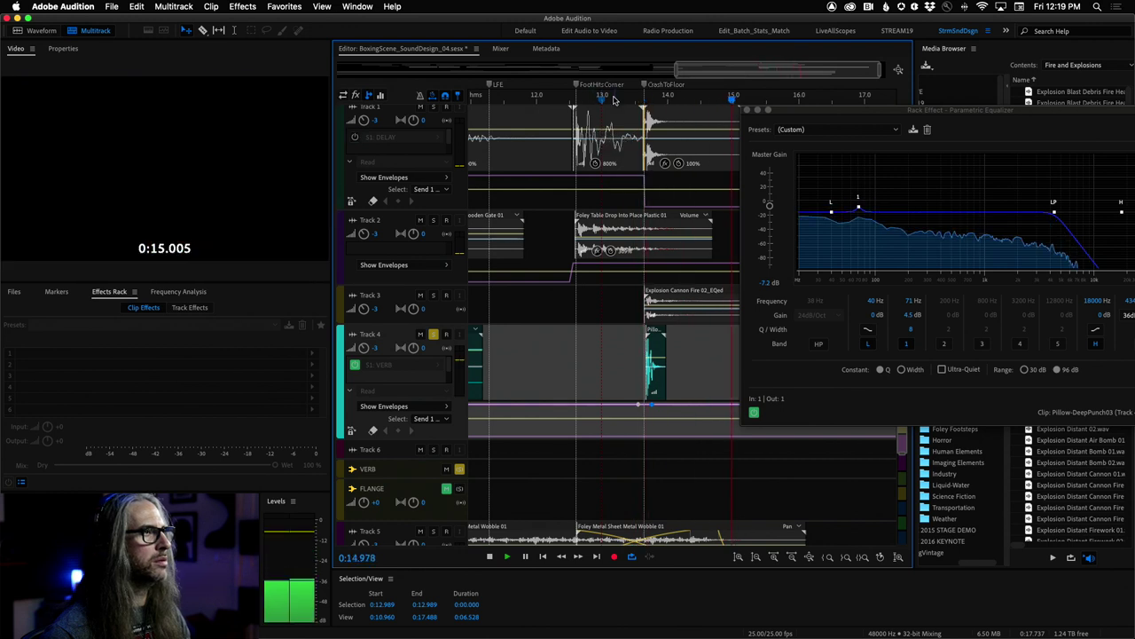
key("space")
left_click(616, 99)
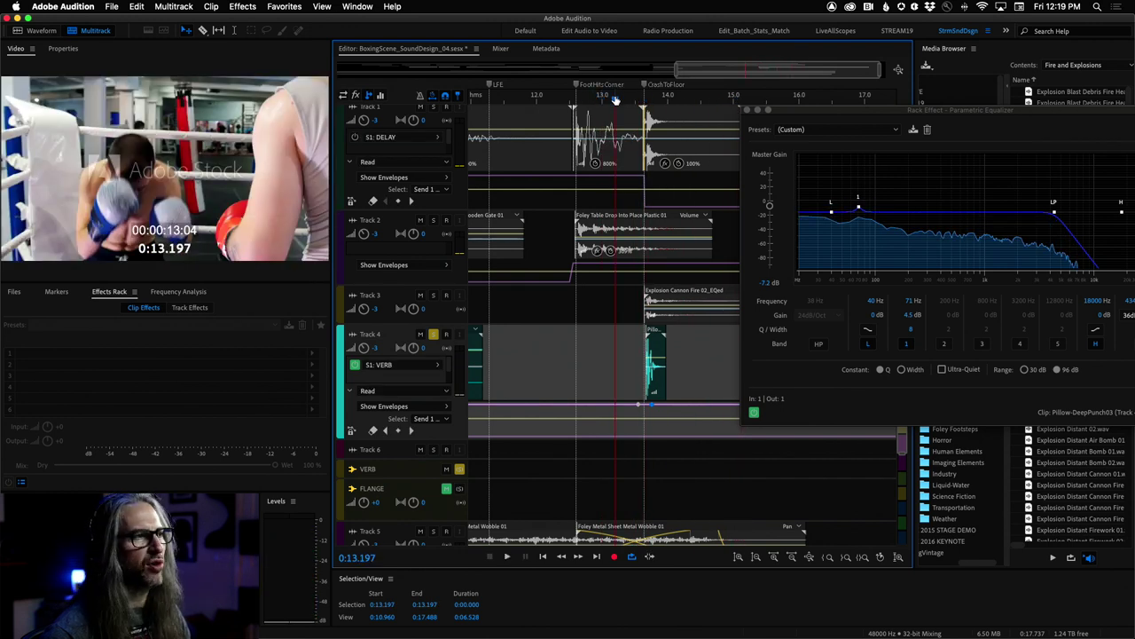
key("space")
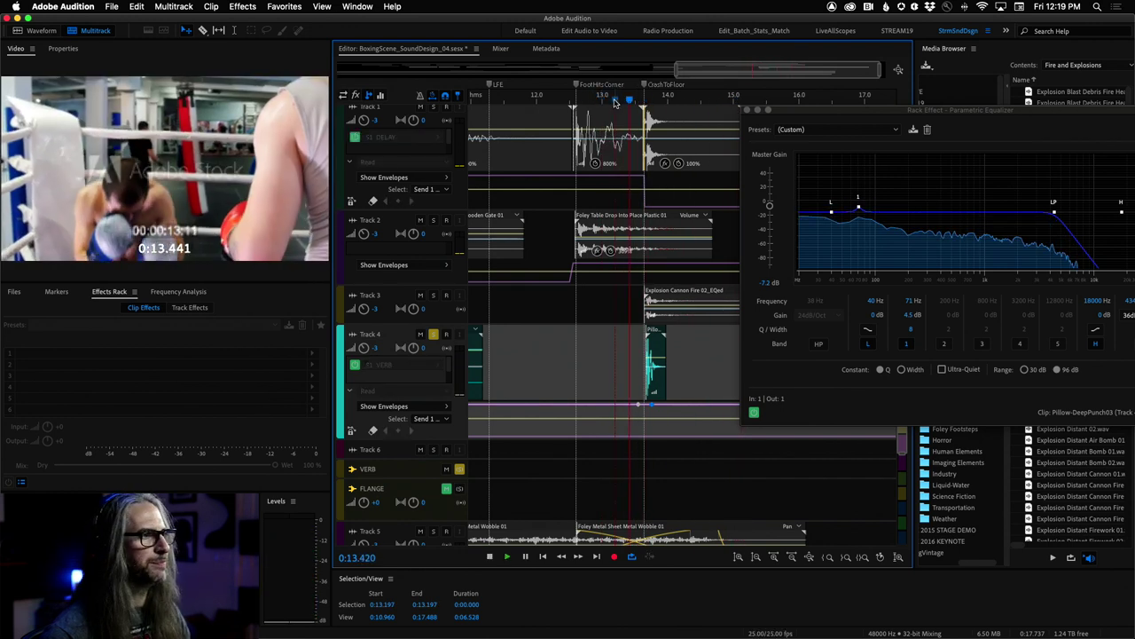
left_click(607, 100)
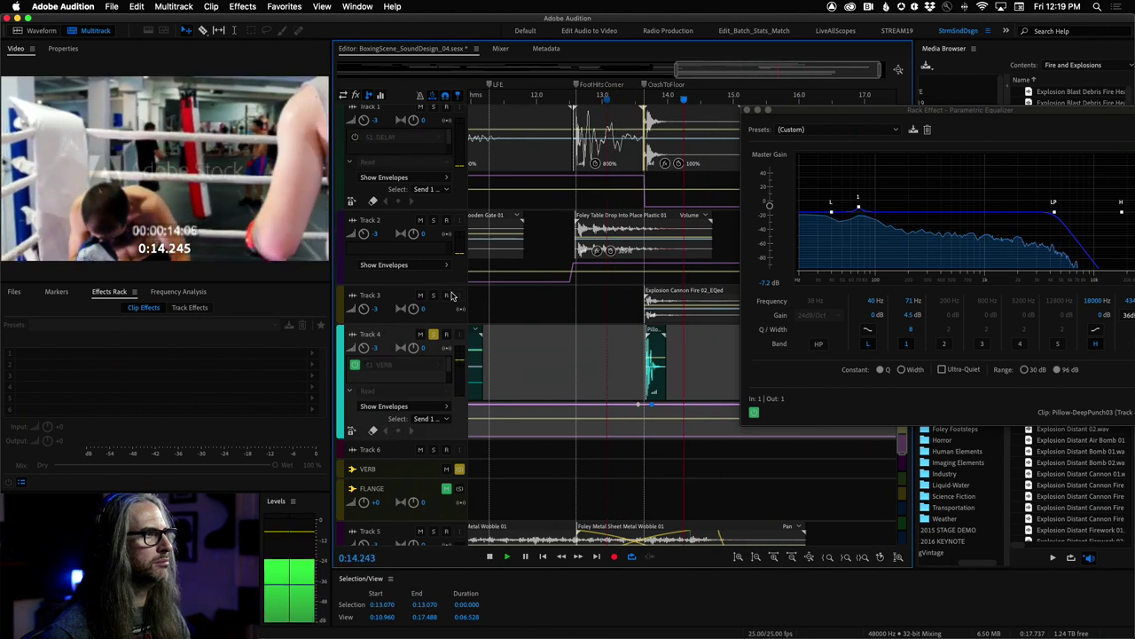
key("space")
- Solo Track 3 along with Track 4 and play the floor impact from 0:13.476
left_click(692, 306)
left_click(633, 99)
key("space")
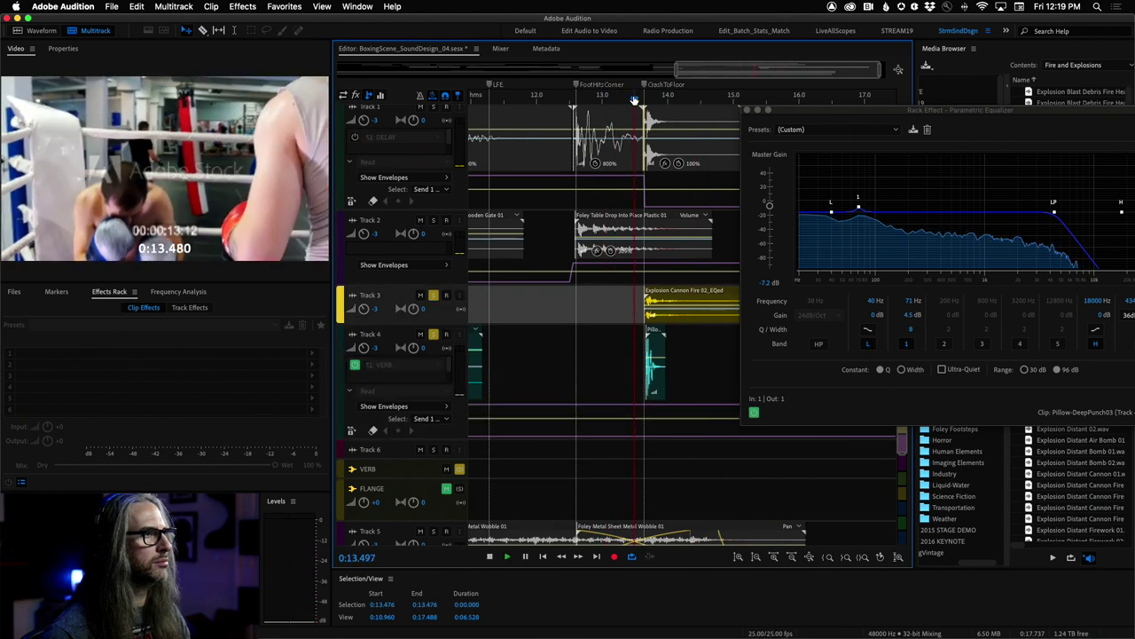
key("space")
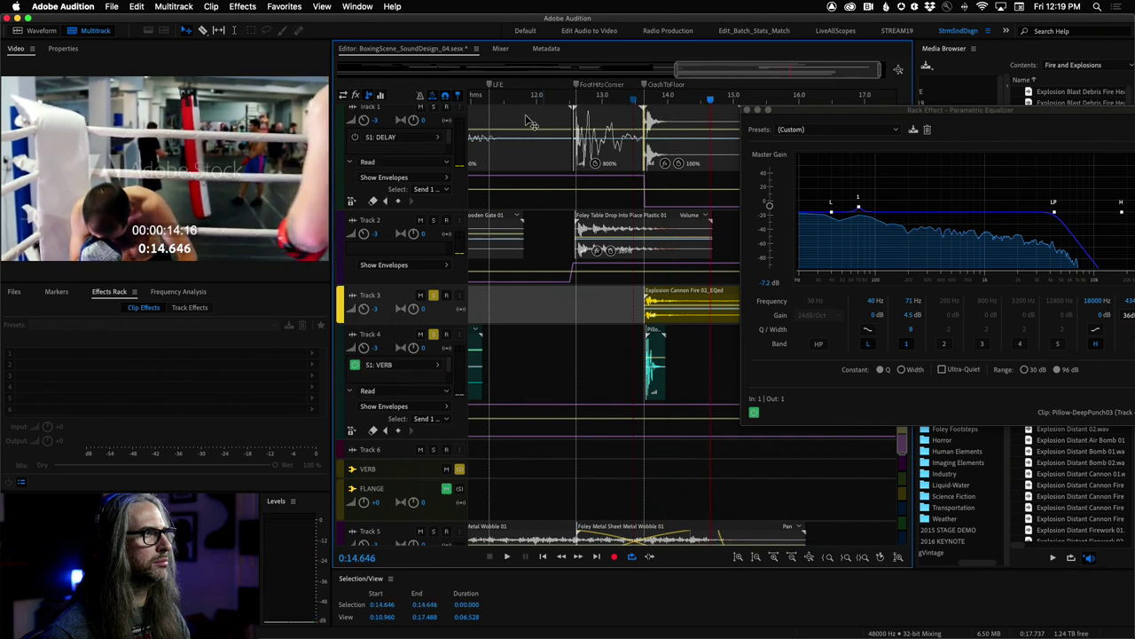
- Add Track 1 to the soloed tracks and play the impact from 0:13.142 and 0:13.359
left_click(438, 113)
left_click(611, 99)
key("space")
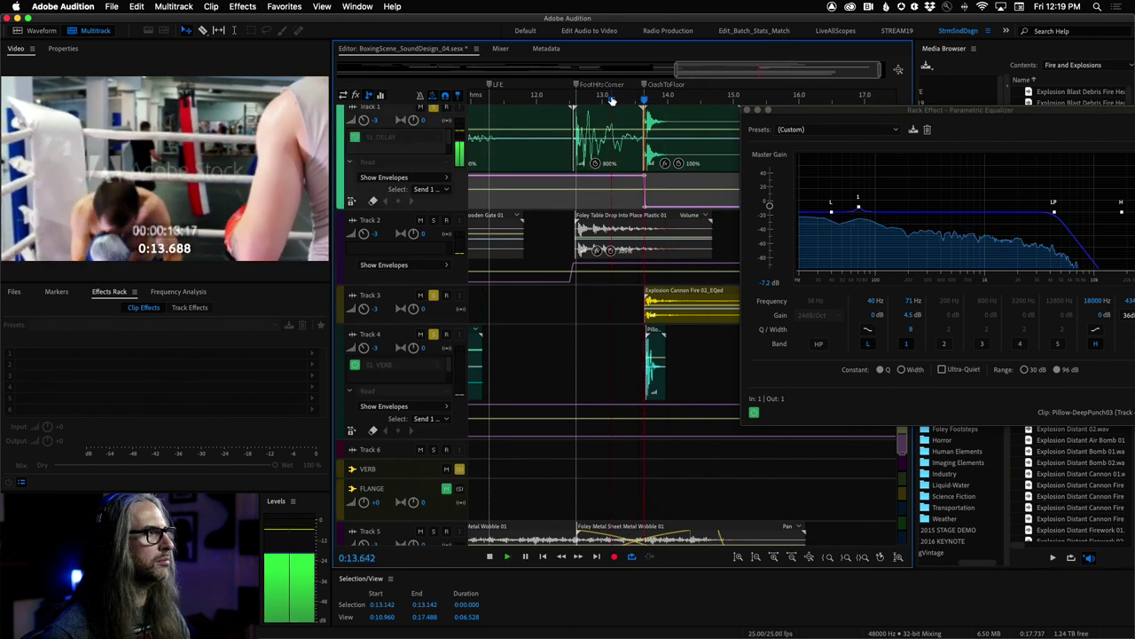
left_click(626, 99)
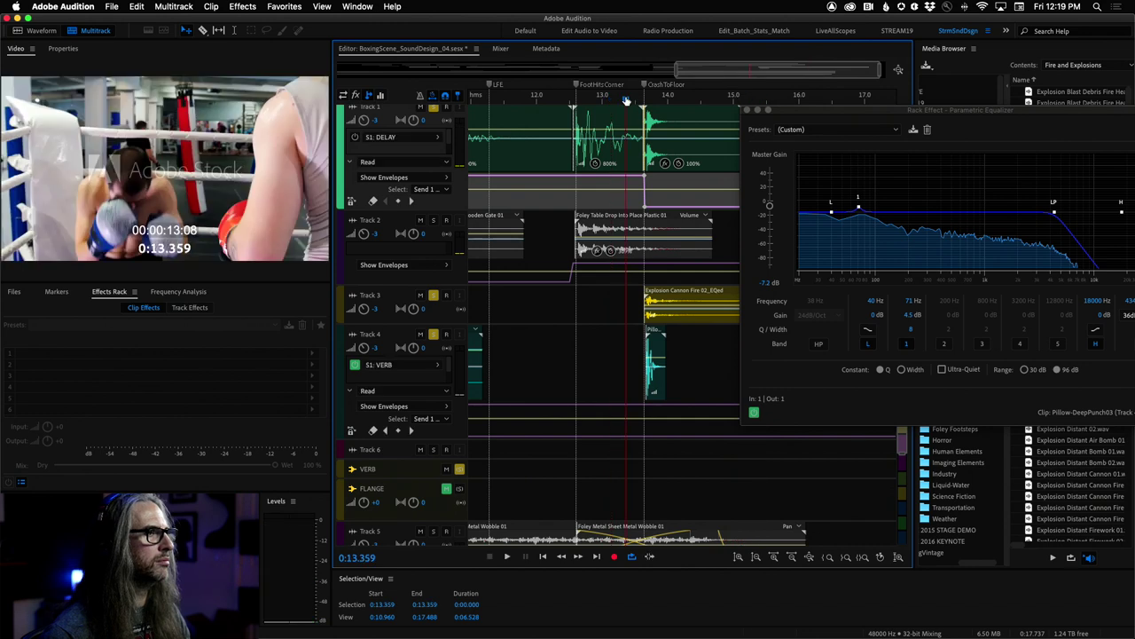
left_click(626, 100)
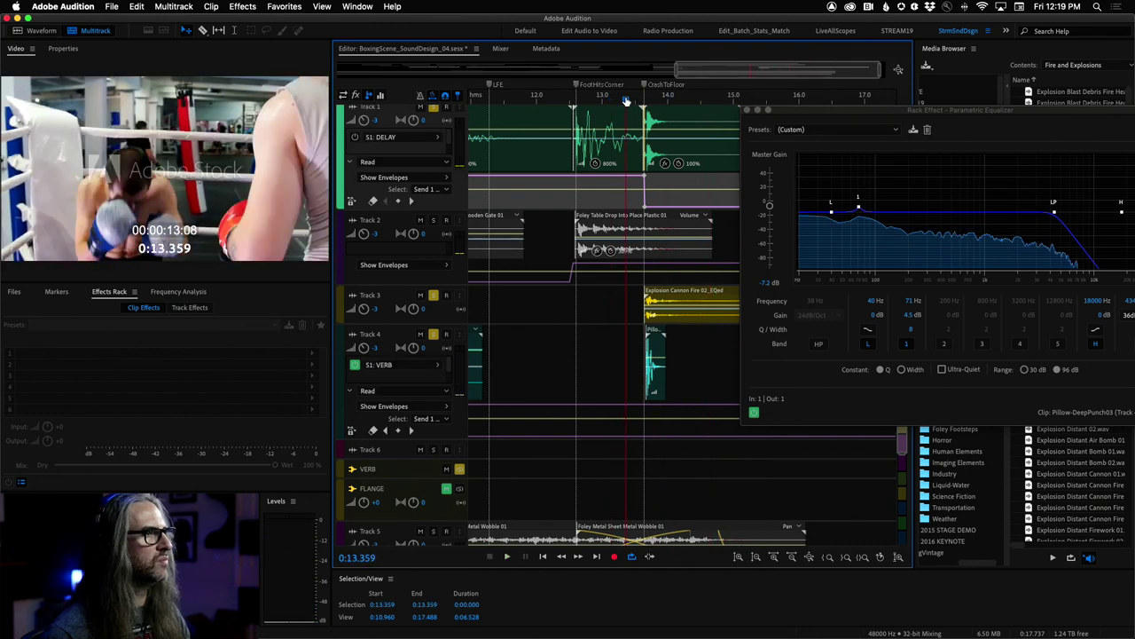
key("space")
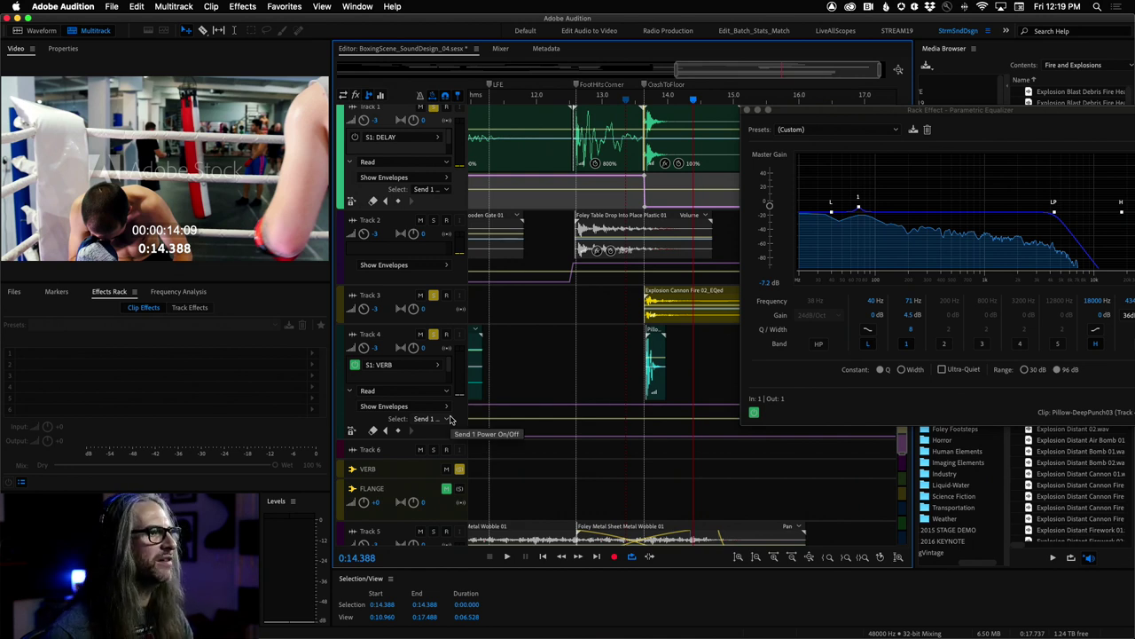
- Lower the Track 4 Send 1 power keyframe to off at the floor impact and close the equalizer window
left_click(642, 410)
left_click_drag(654, 410, 647, 448)
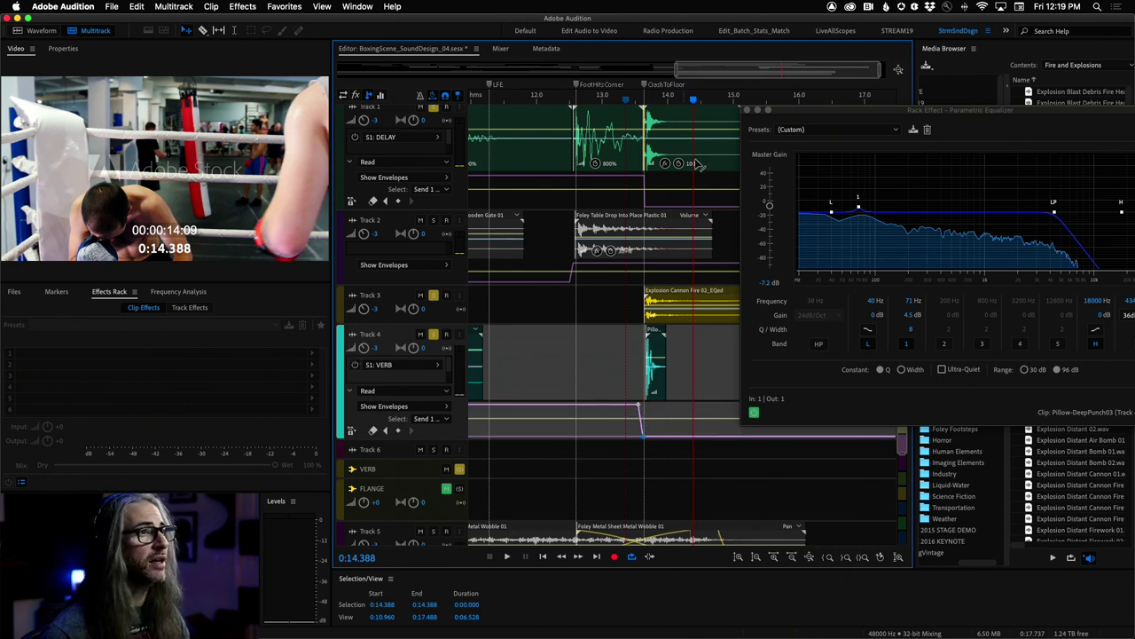
left_click(748, 111)
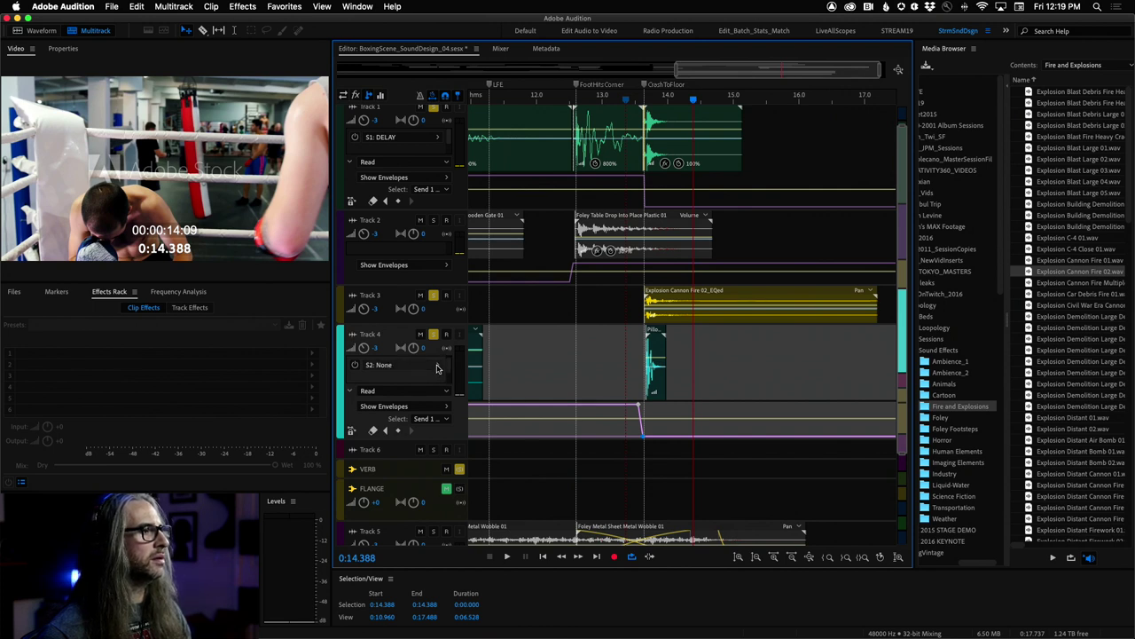
- Check the available buses for Track 4's second send and play the impact from about 0:13.485 and 0:13.178
left_click(438, 365)
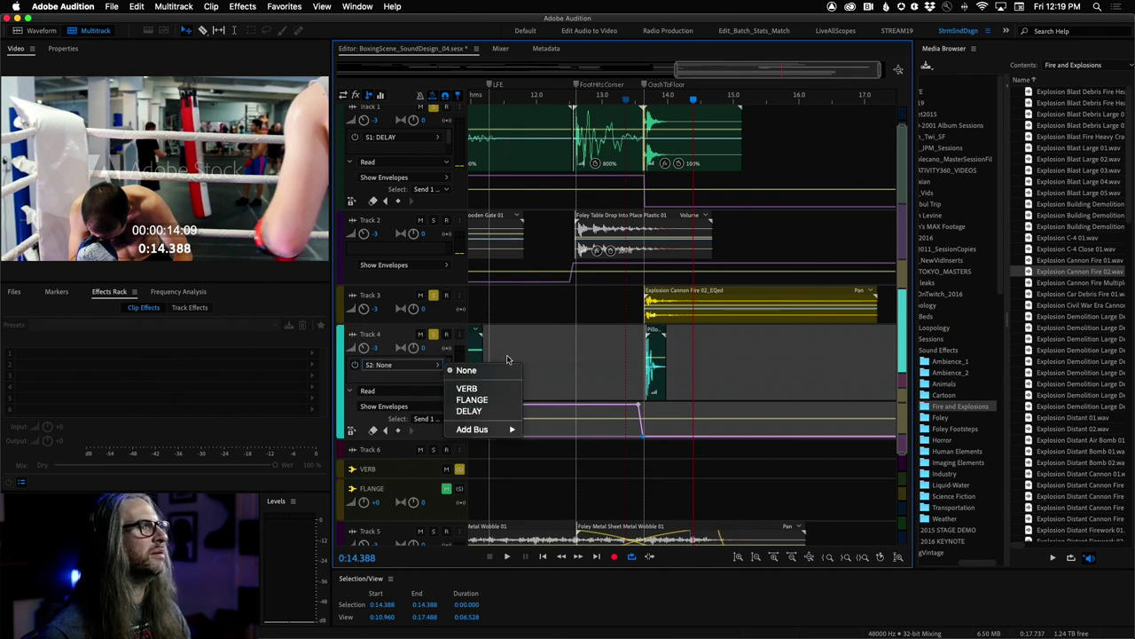
left_click(601, 344)
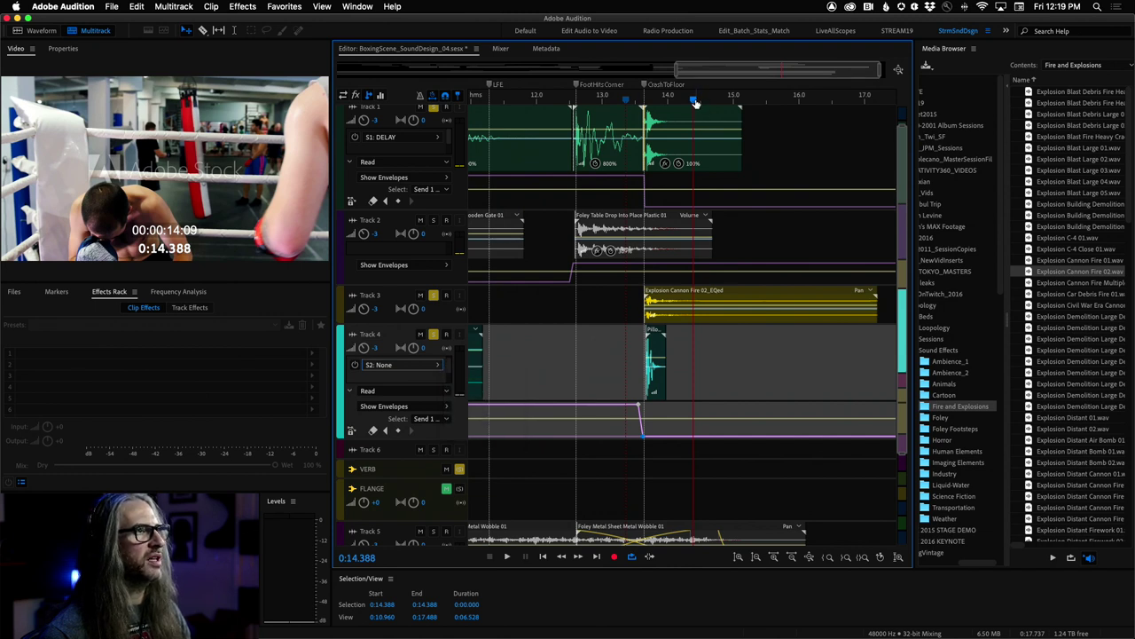
left_click(635, 98)
key("space")
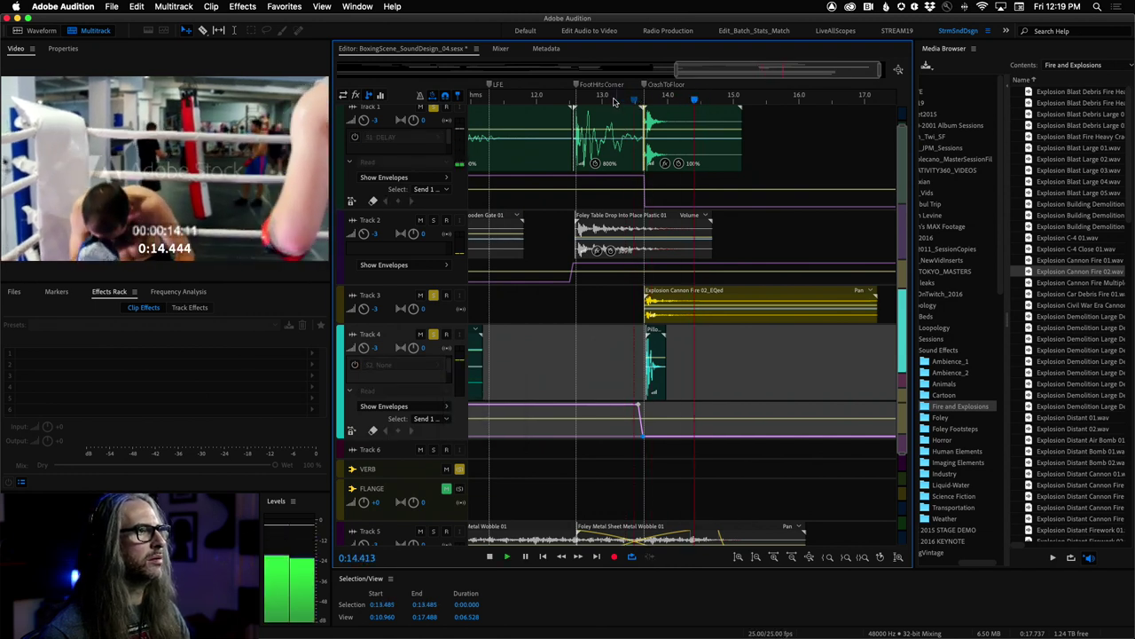
left_click(614, 99)
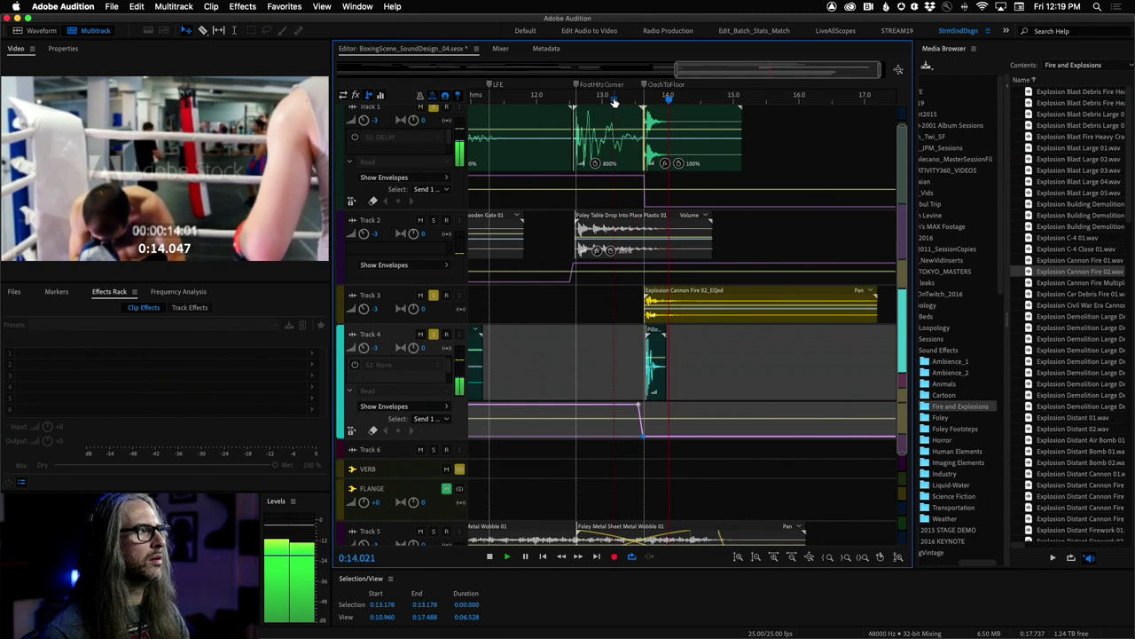
key("space")
key("space")
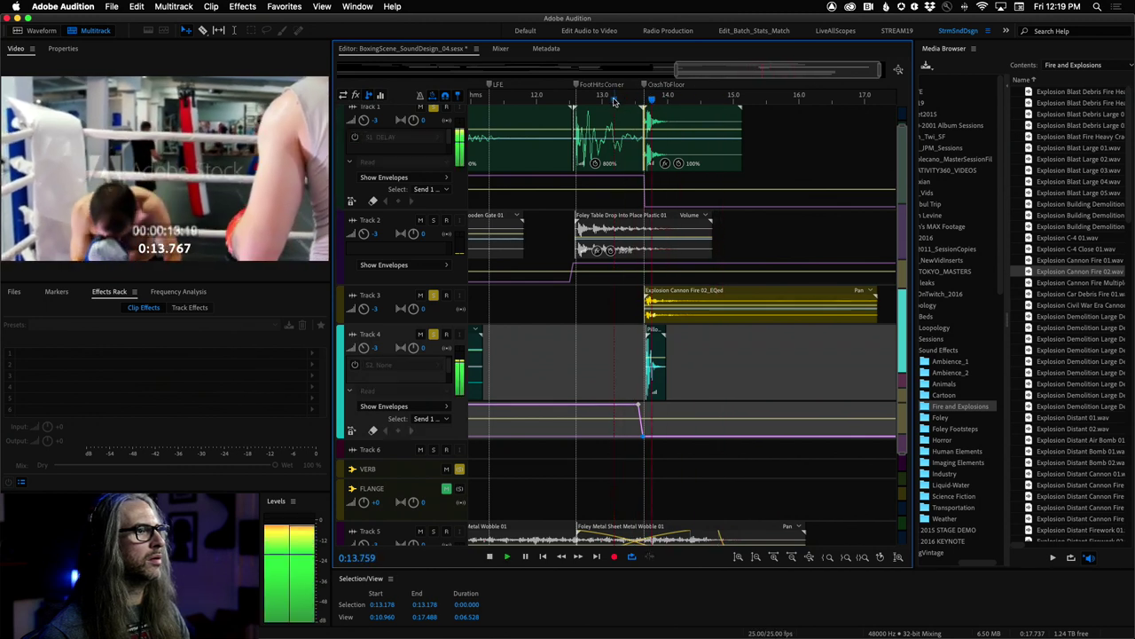
key("space")
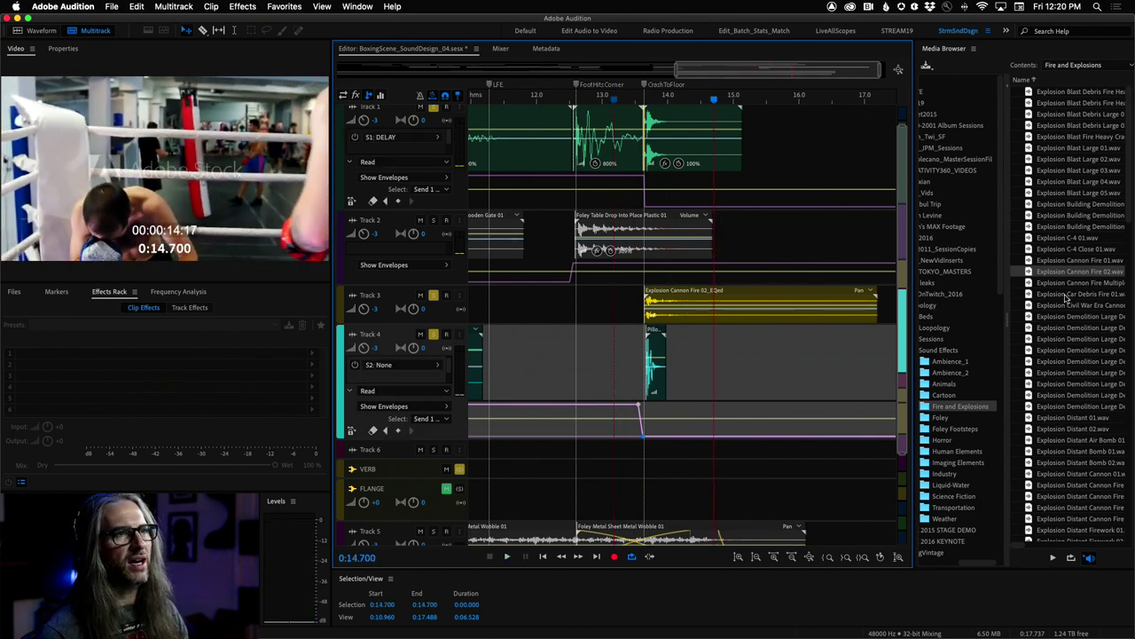
- Audition the Explosion Cannon Fire Multiple, Car Debris Fire, Civil War Era Cannon and Demolition Large sounds in the Fire and Explosions folder
left_click(1071, 284)
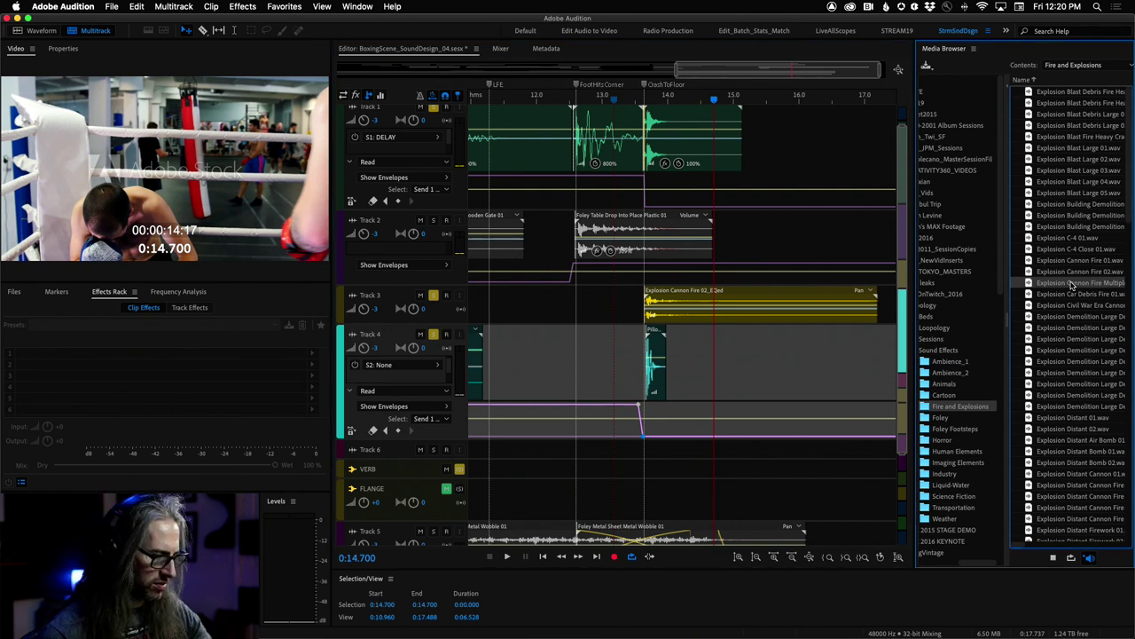
left_click(1083, 294)
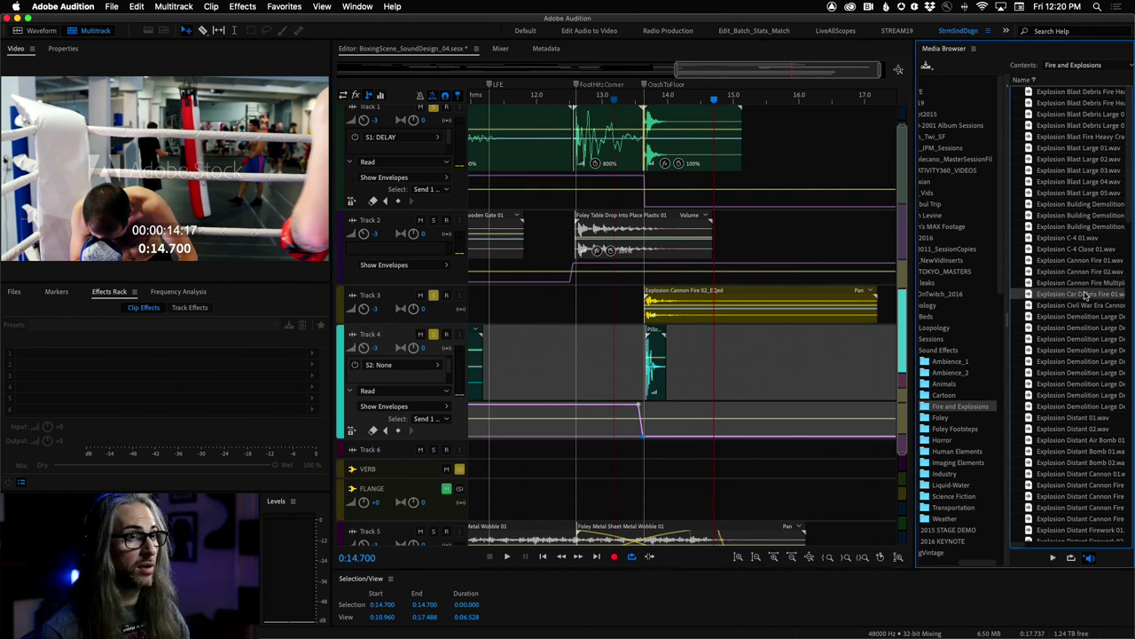
left_click(1086, 306)
left_click(1083, 320)
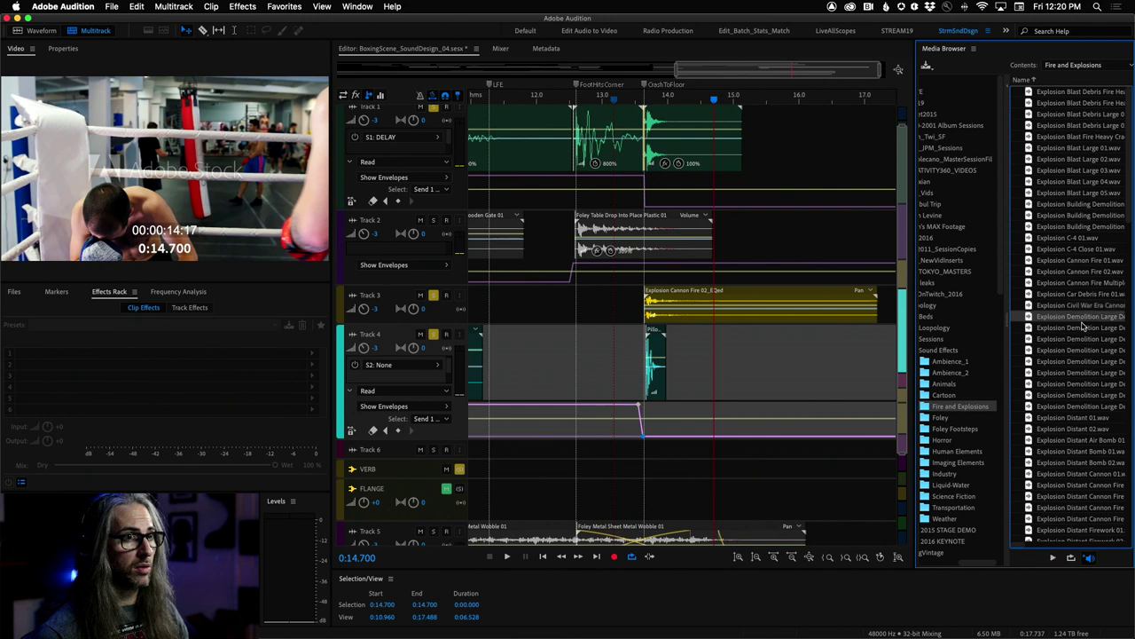
left_click(1082, 328)
left_click(1079, 344)
left_click(1080, 353)
left_click(1079, 362)
left_click(1078, 373)
left_click(1074, 384)
left_click(1069, 395)
left_click(1068, 406)
- Audition the Explosion Distant sounds, from Explosion Distant 01 through the bomb sounds to Explosion Distant Firework 02
key("Down")
key("Down")
key("Down")
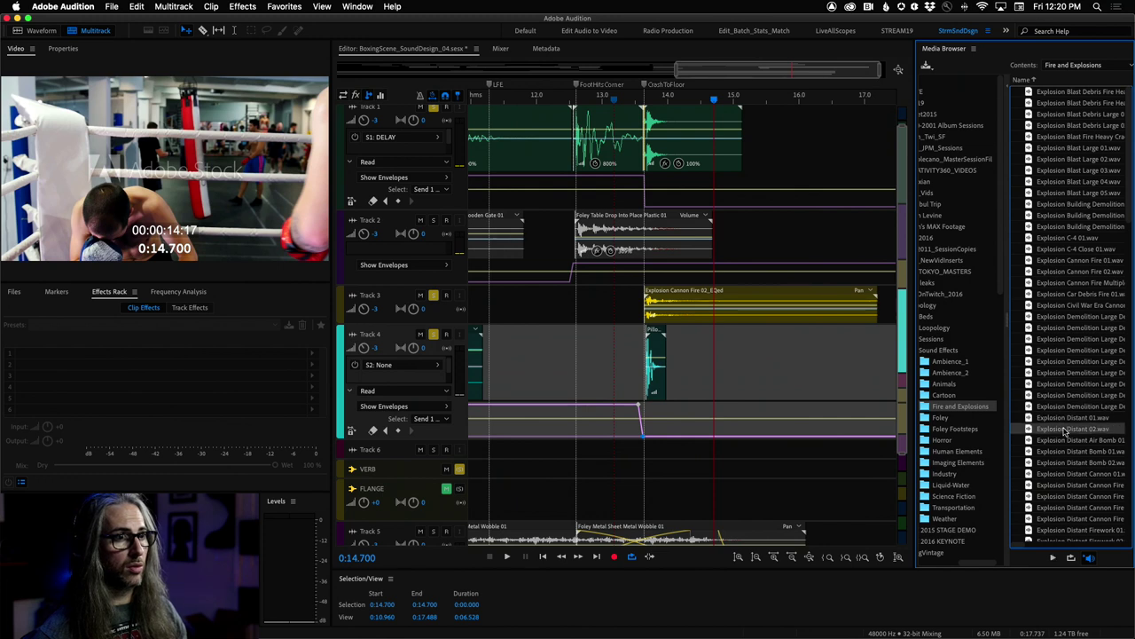
scroll(1064, 432, "down", 4)
scroll(1065, 432, "down", 4)
key("Down")
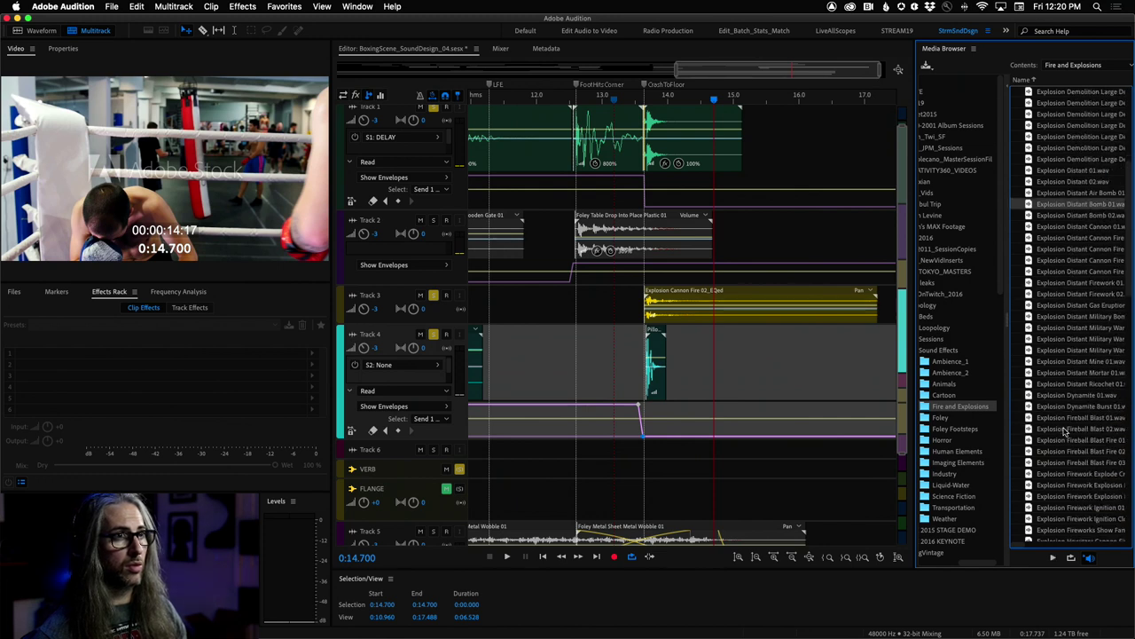
key("Down")
key("Down")
key("Down")
key("Up")
left_click(1082, 294)
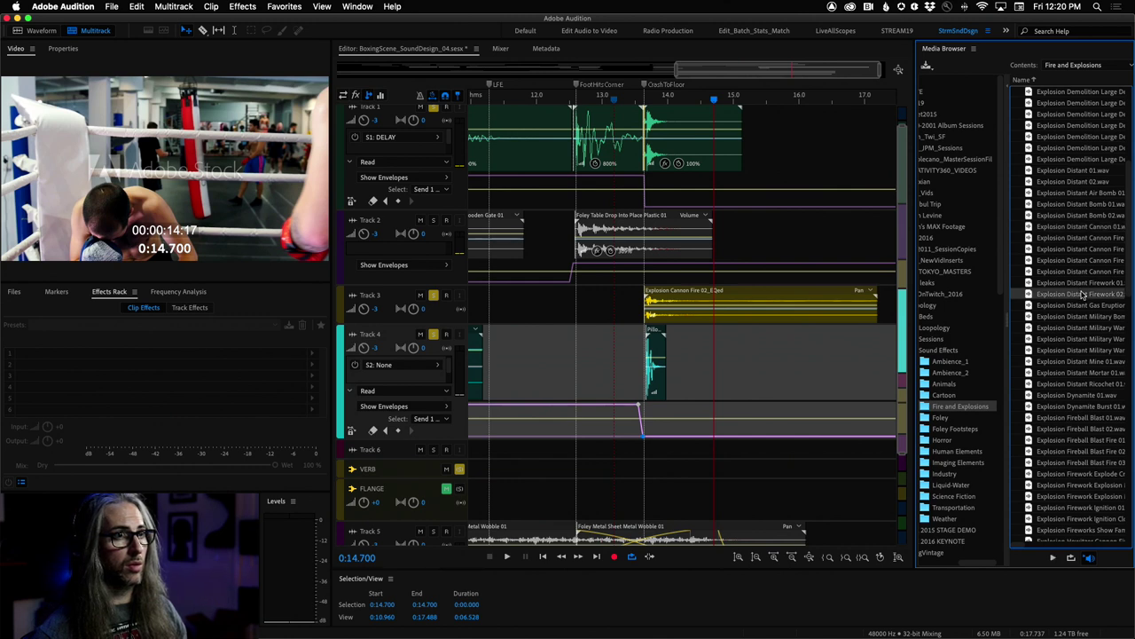
- Audition the Explosion Distant Gas Eruption, Military and Mine 01 sounds, and select the last Explosion Distant Military War file
key("Down")
key("Down")
key("Down")
key("Down")
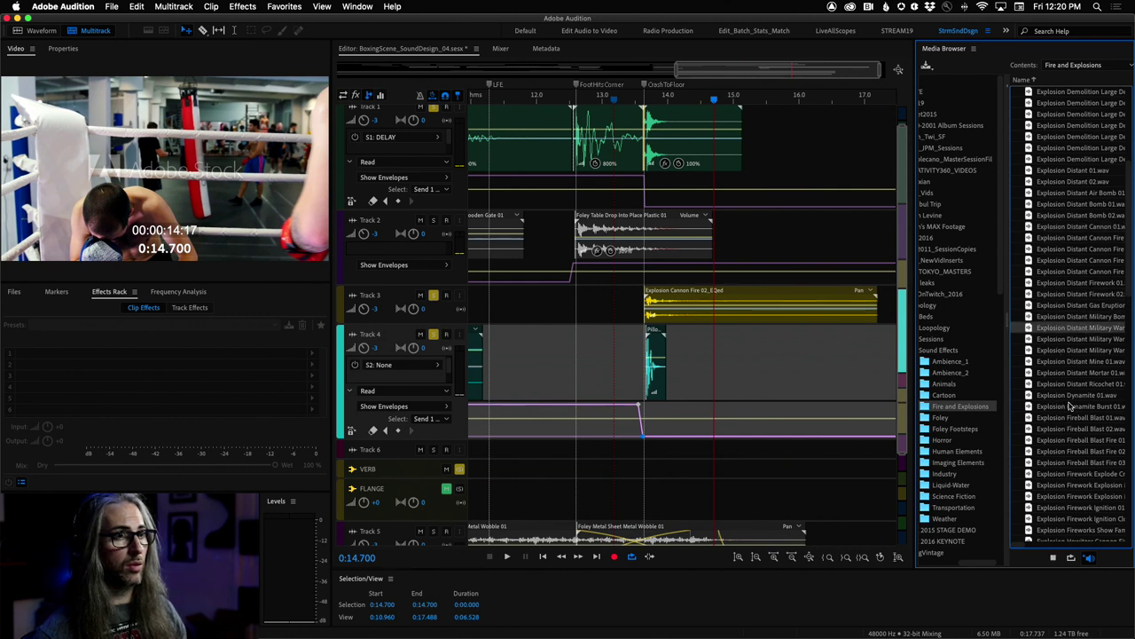
key("Down")
key("Down")
key("Up")
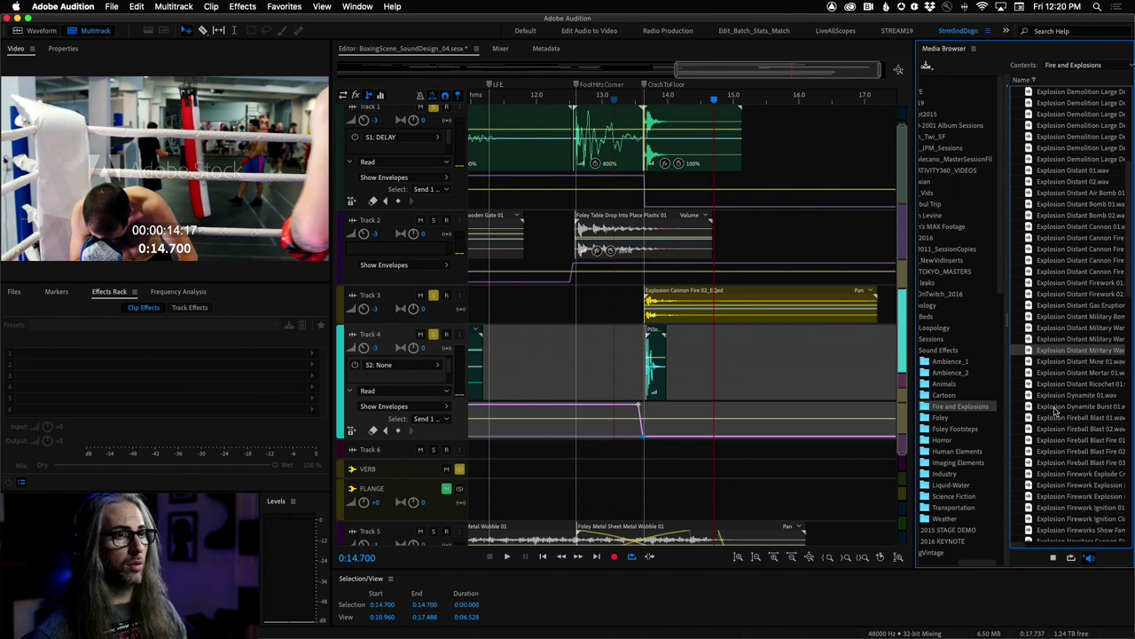
left_click(1088, 362)
left_click(1081, 351)
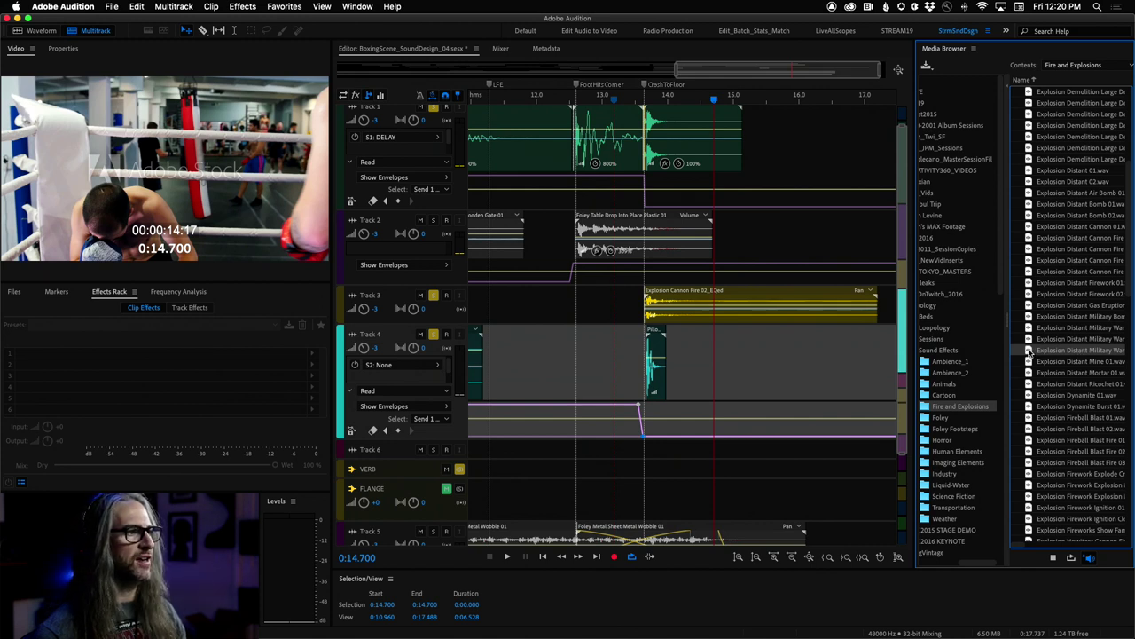
- Place Explosion Distant Military War 03 on Track 6 at the CrashToFloor marker, enlarge the track and solo it
left_click_drag(1029, 351, 642, 447)
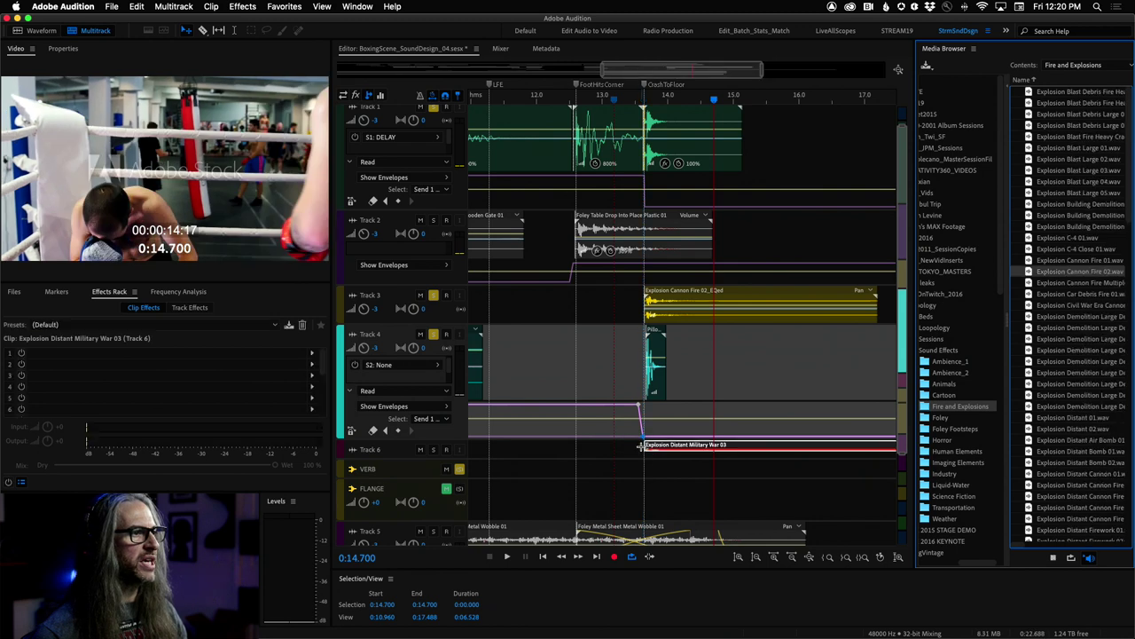
key("space")
left_click_drag(445, 458, 451, 516)
left_click(434, 450)
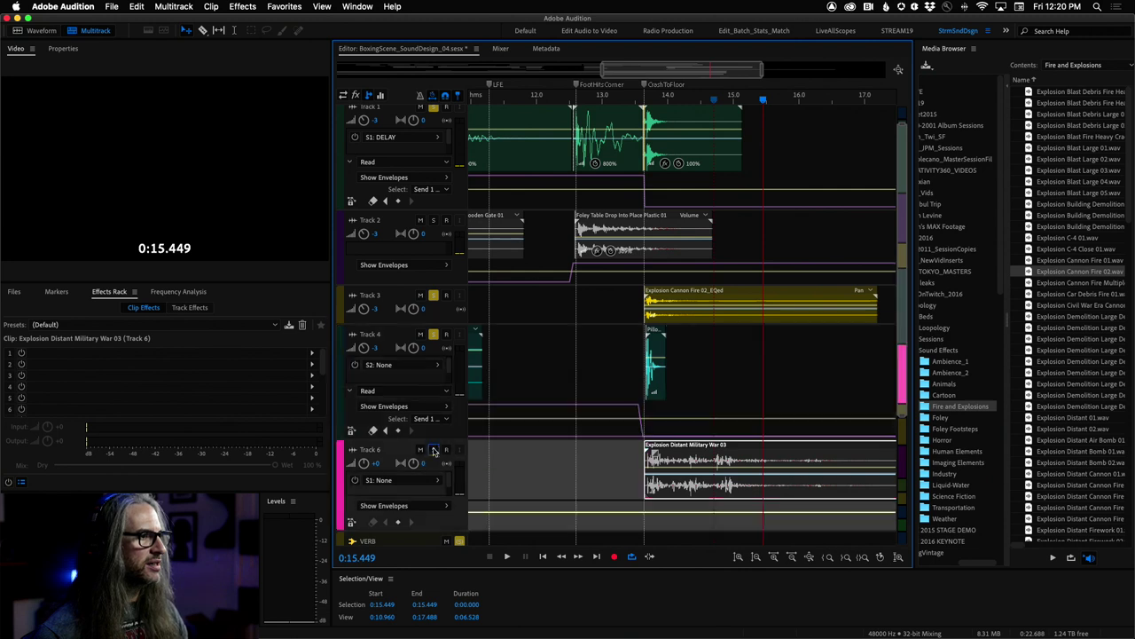
- Trim the end of the Explosion Distant Military War 03 clip back to about 0:15.45
left_click(672, 452)
key("minus")
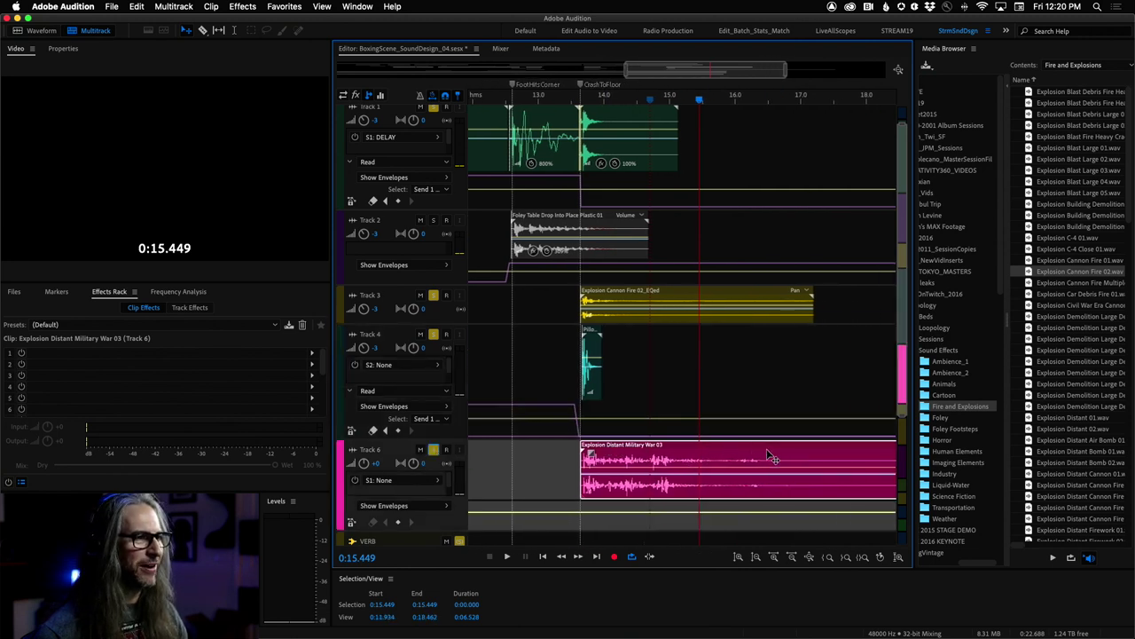
key("minus")
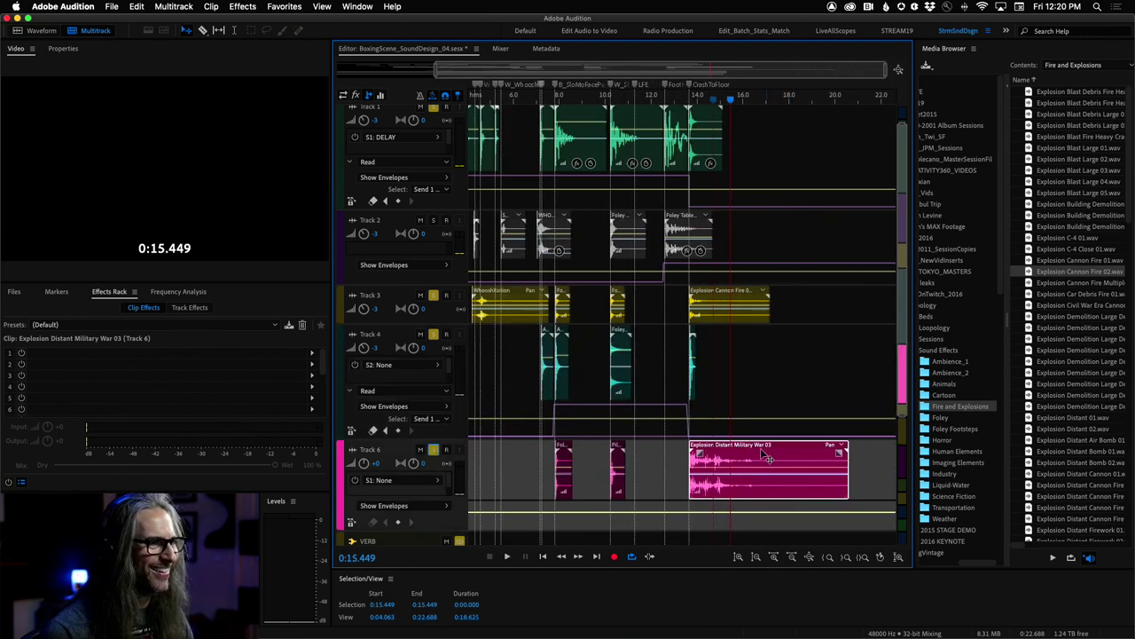
mouse_move(765, 457)
left_mouse_down()
mouse_move(811, 457)
mouse_move(765, 457)
left_mouse_up()
left_click_drag(845, 495, 729, 496)
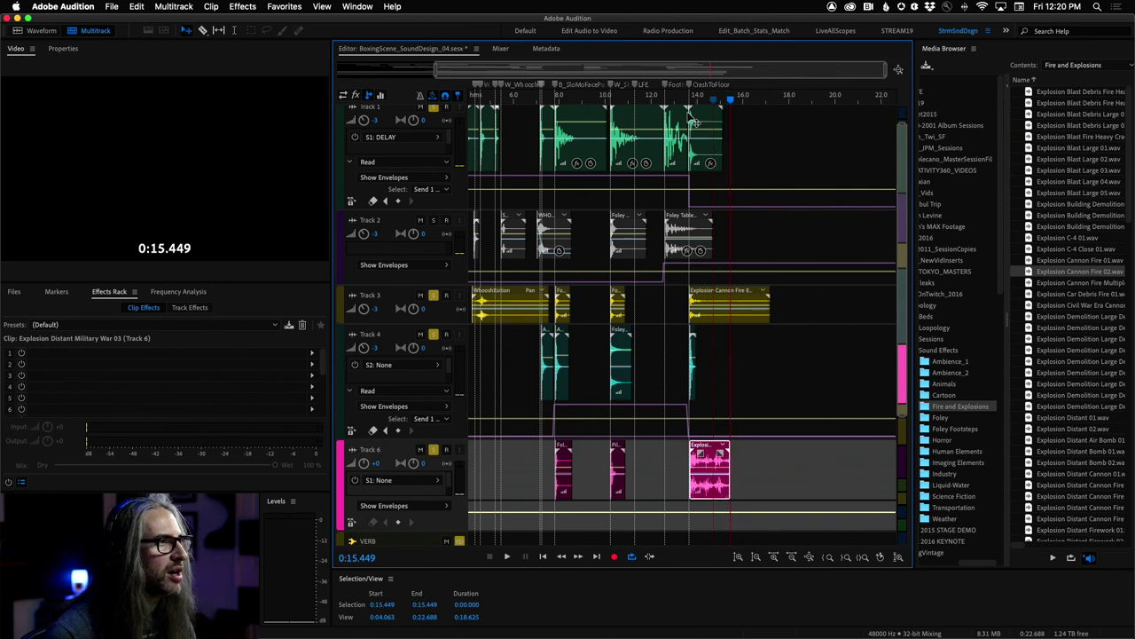
- Slide the Explosion Distant Military War 03 clip slightly earlier so its first peak lines up with the floor impact at about 0:13.67
left_click_drag(635, 97, 832, 107)
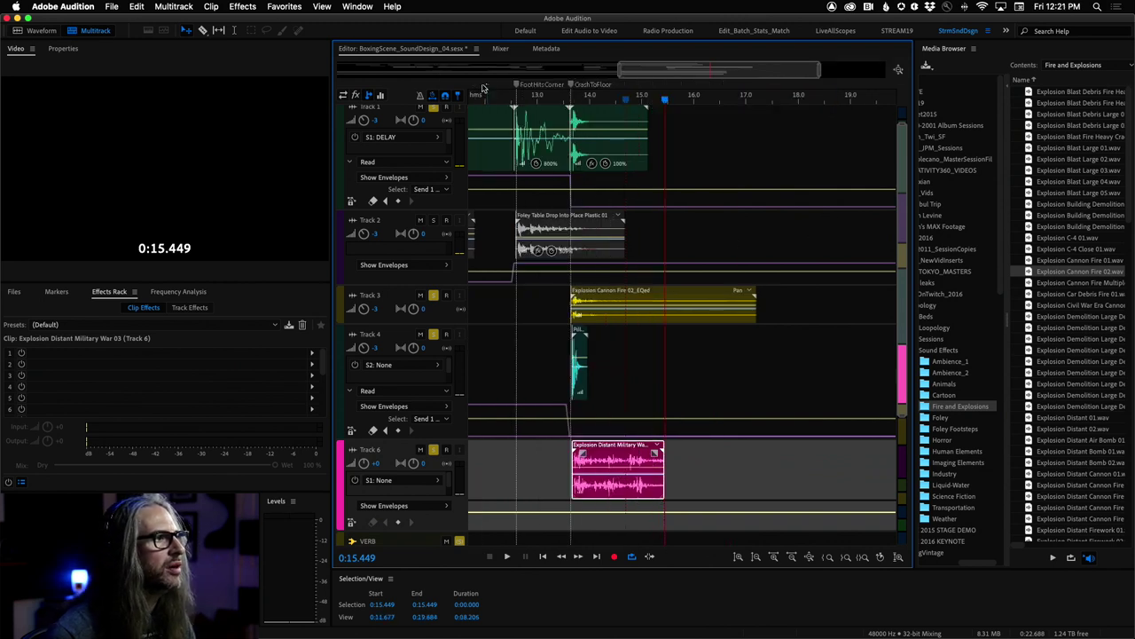
left_click(552, 100)
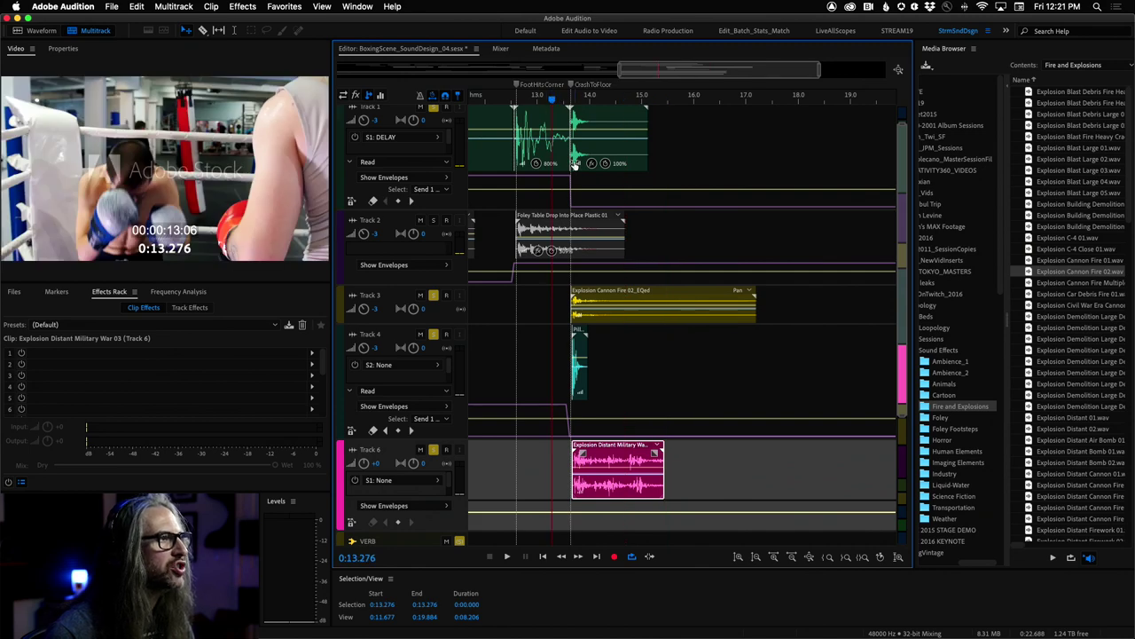
scroll(568, 97, "up", 5)
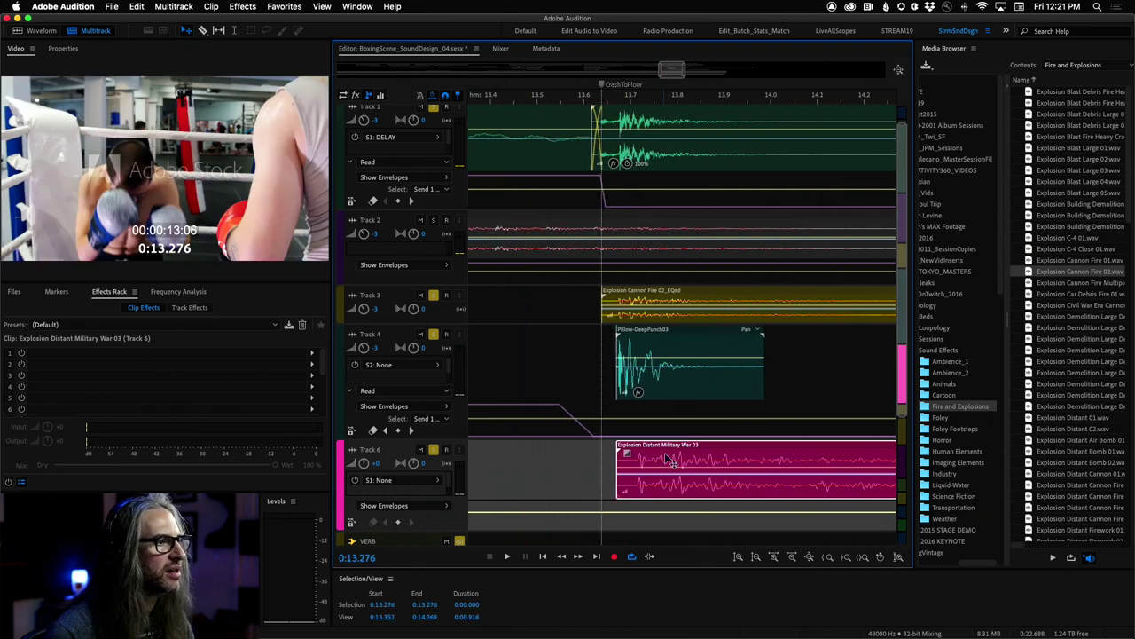
left_click_drag(667, 459, 661, 464)
left_click(620, 101)
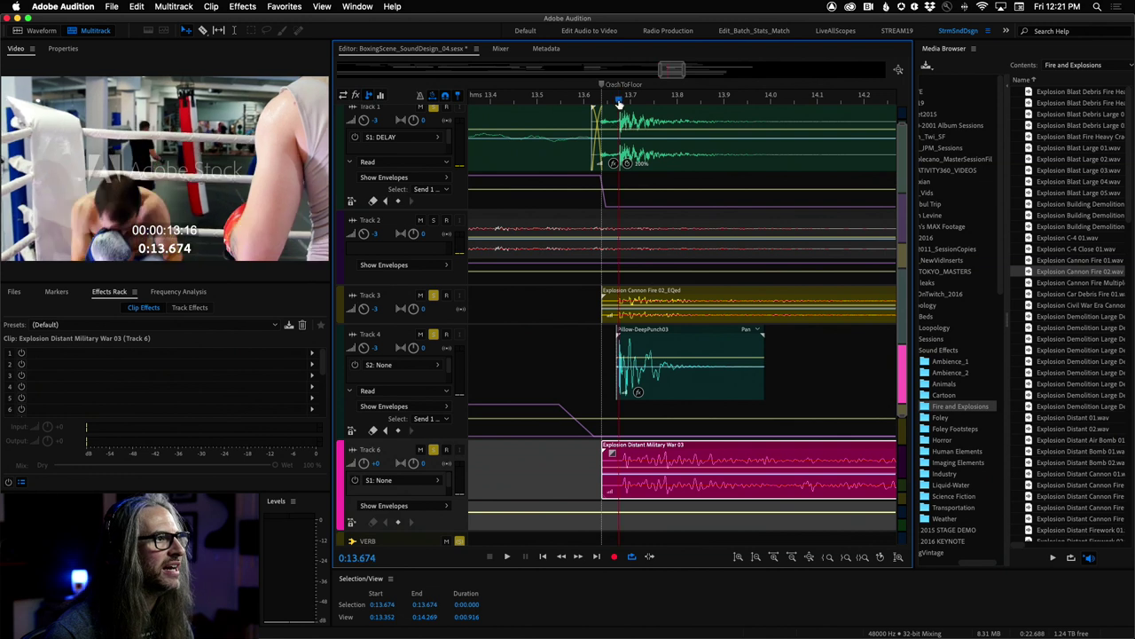
left_click_drag(683, 458, 674, 454)
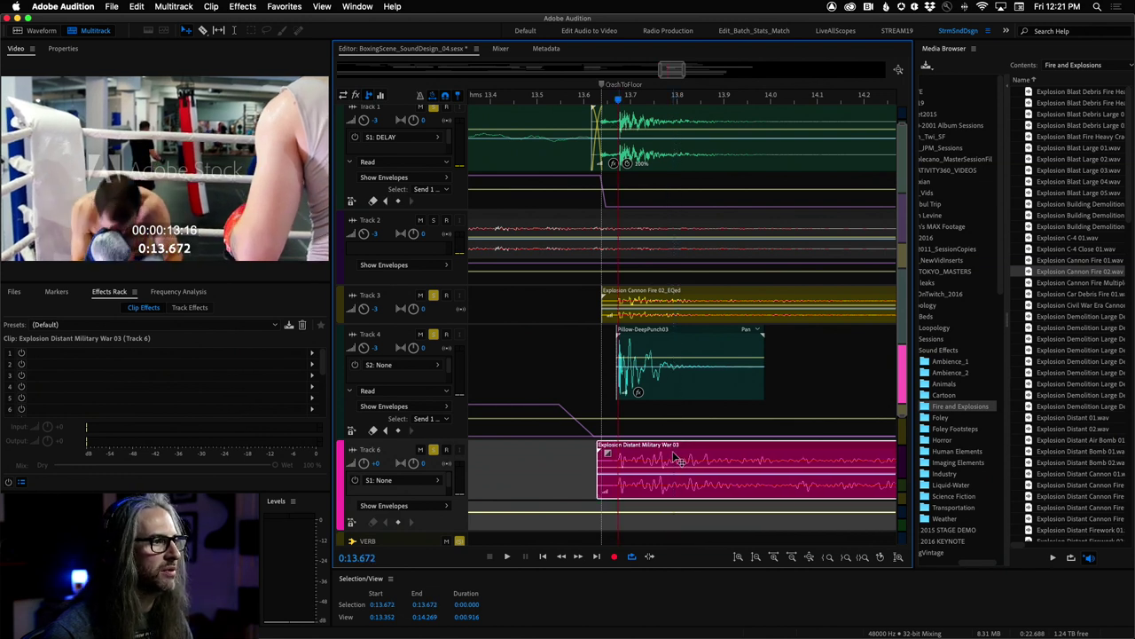
- Play the soloed crash-to-floor layers from just before the CrashToFloor marker, at about 0:13.38
key("space")
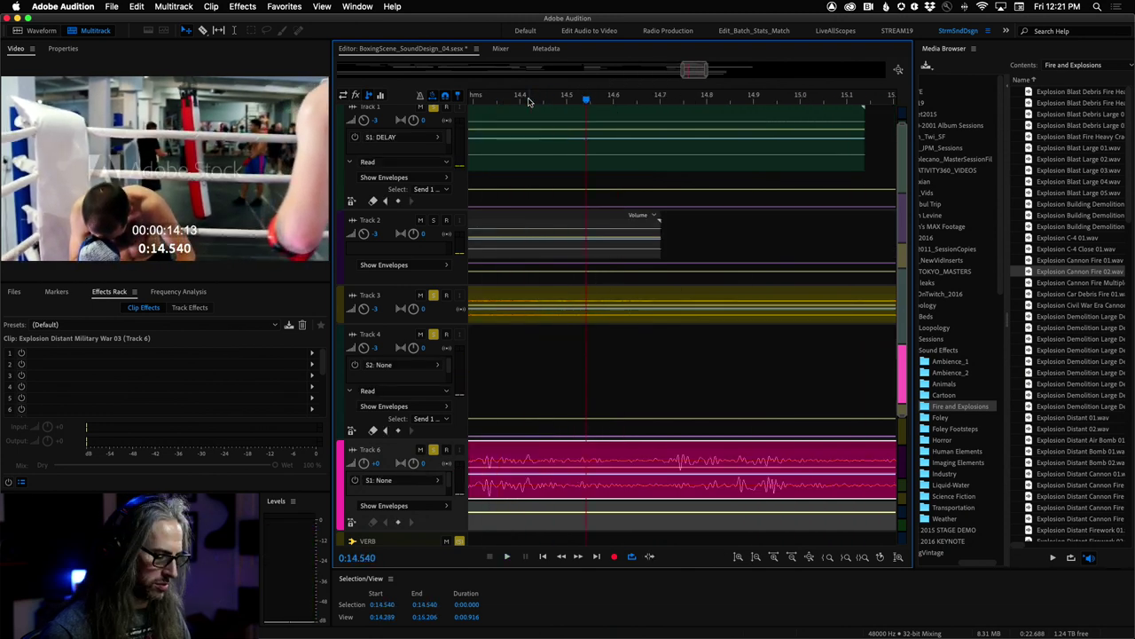
key("space")
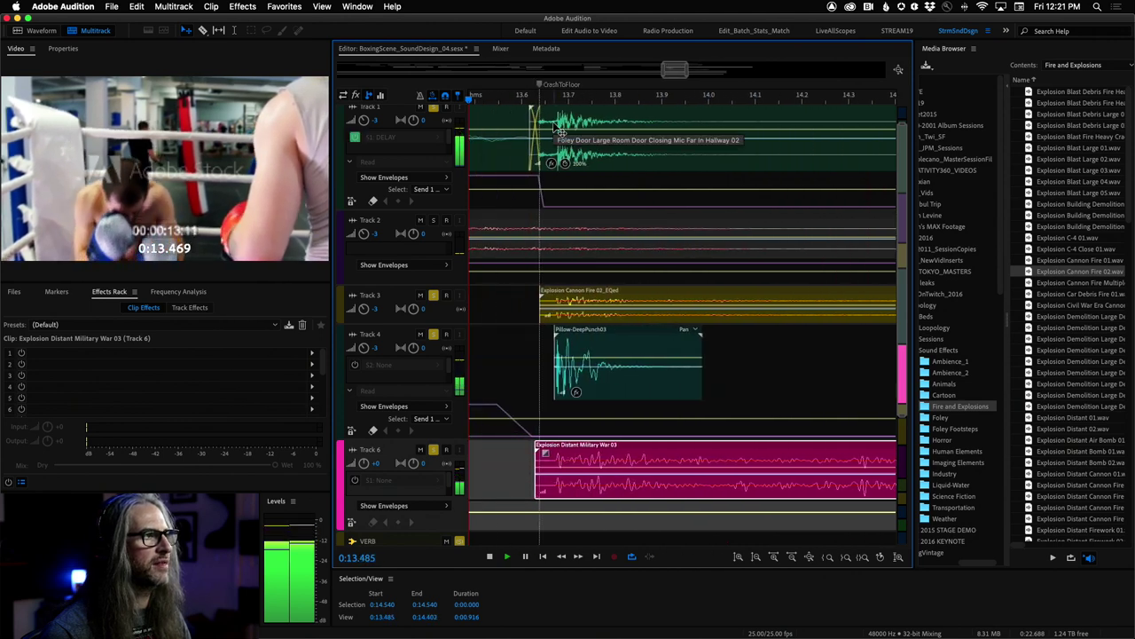
key("space")
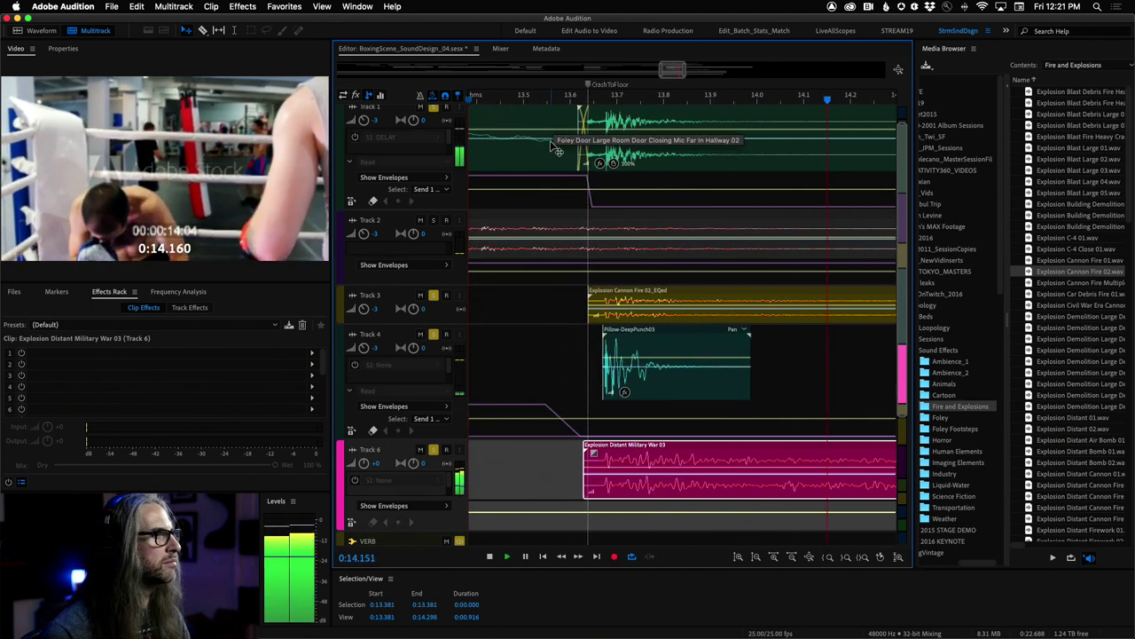
key("space")
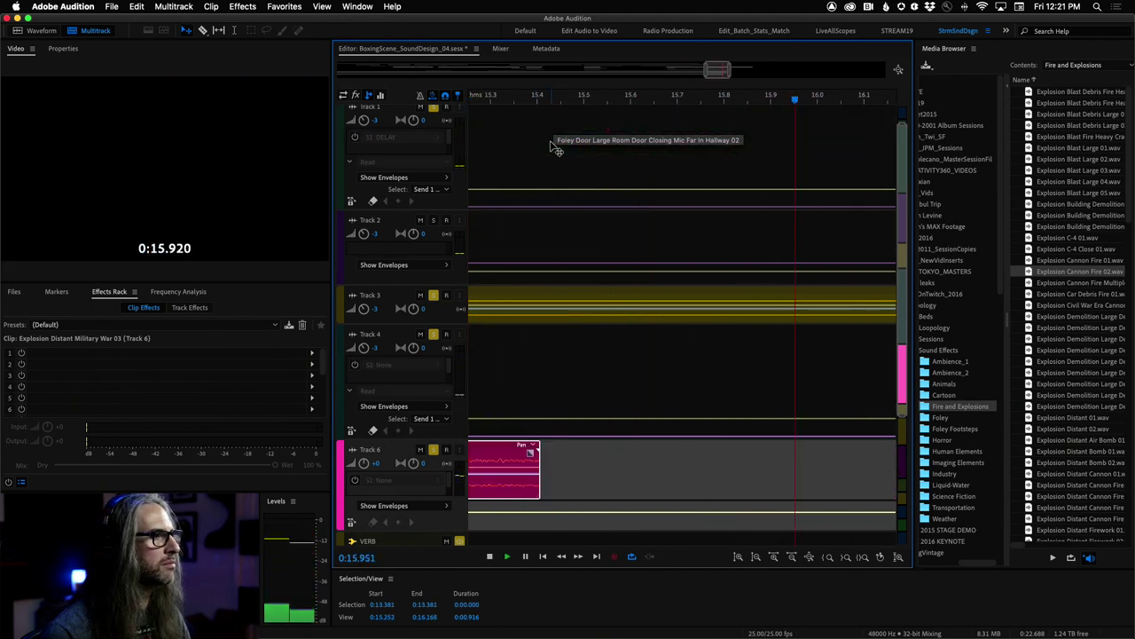
- Extend the end of the distant explosion clip to about 0:16.2 and add a curved fade-out starting at about 0:15.2
scroll(667, 480, "down", 5)
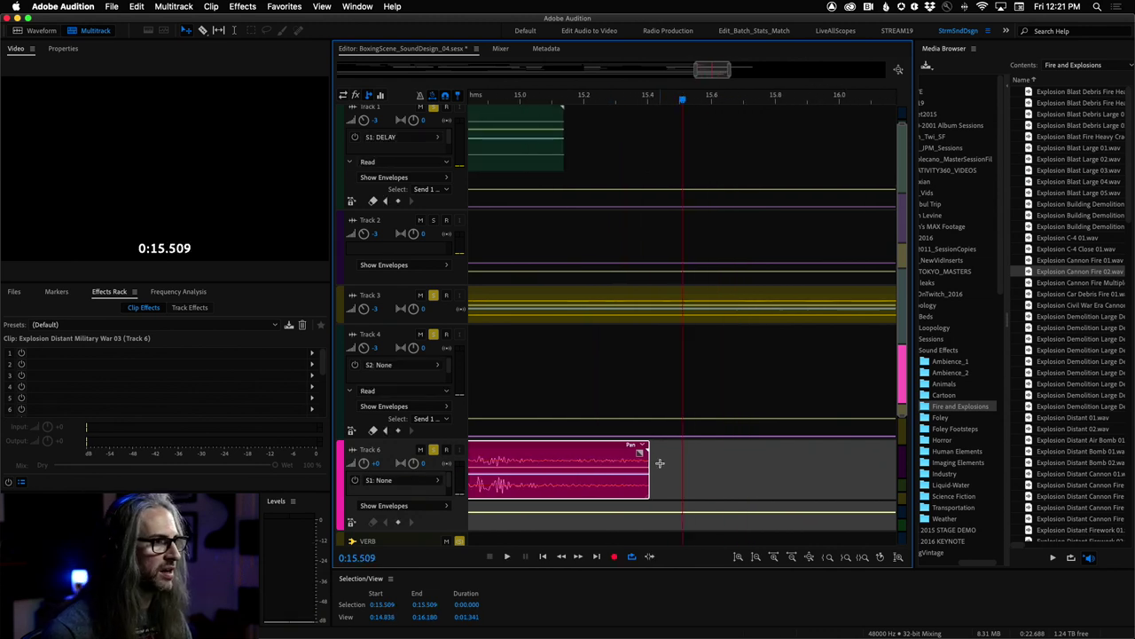
scroll(667, 480, "down", 5)
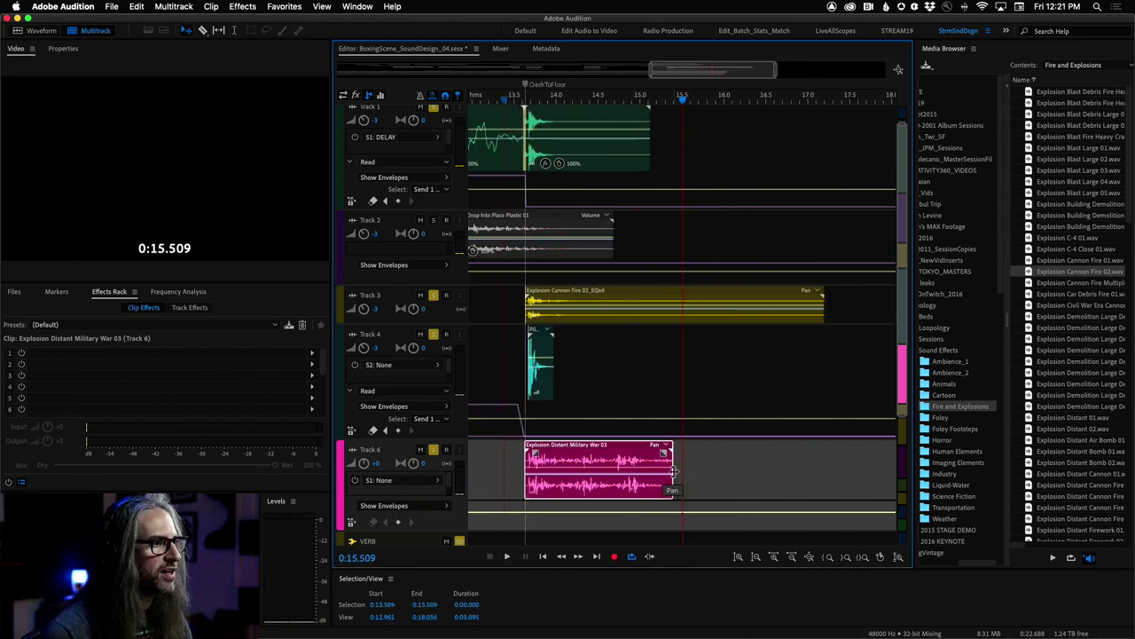
left_click_drag(673, 473, 652, 485)
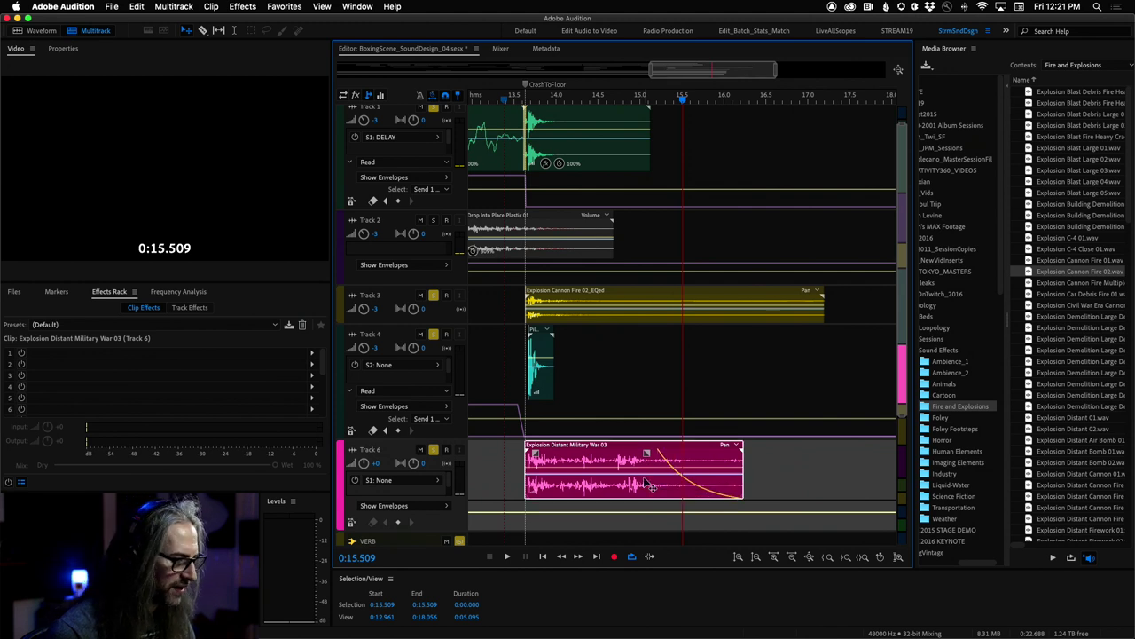
- Play the soloed impact with the faded distant explosion repeatedly from about 0:13.26 to 0:13.32
left_click(494, 98)
key("space")
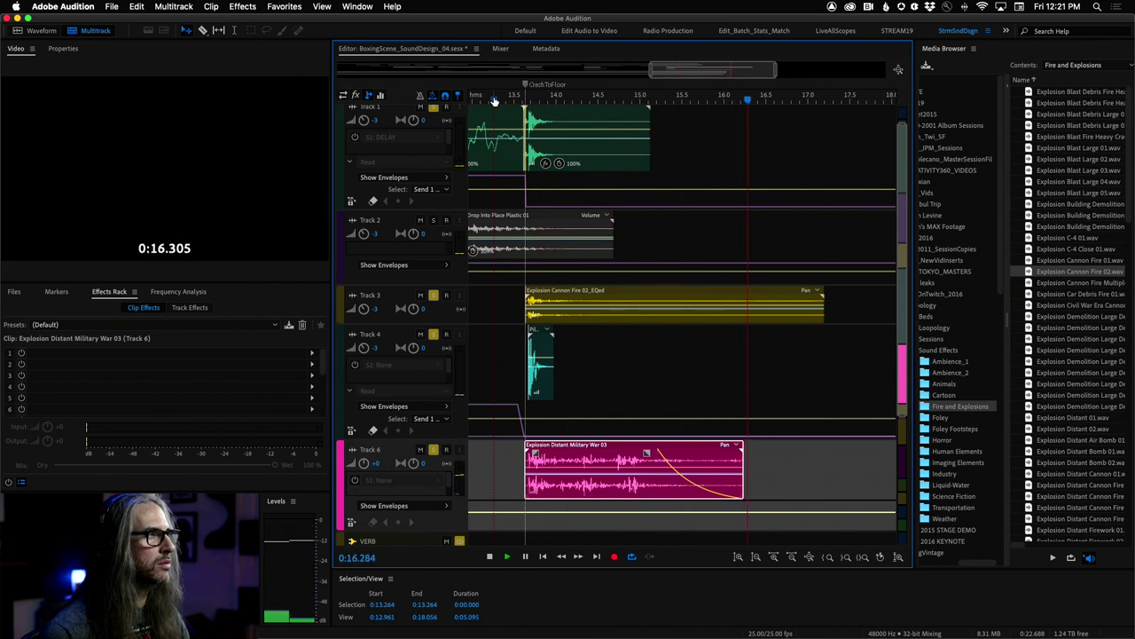
key("space")
key("space")
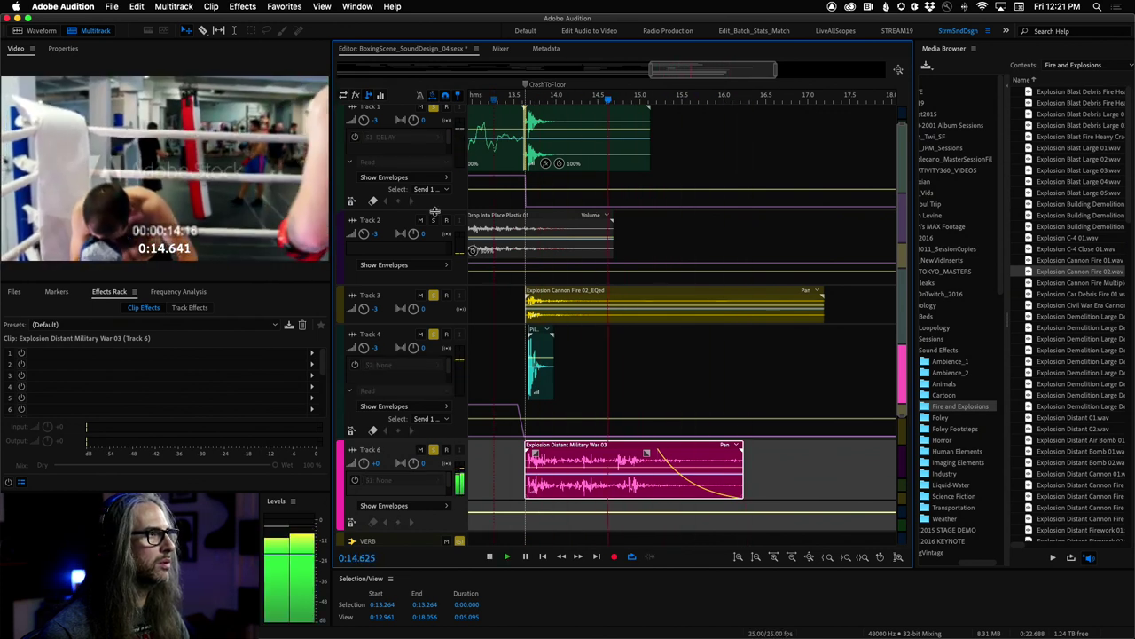
left_click(500, 98)
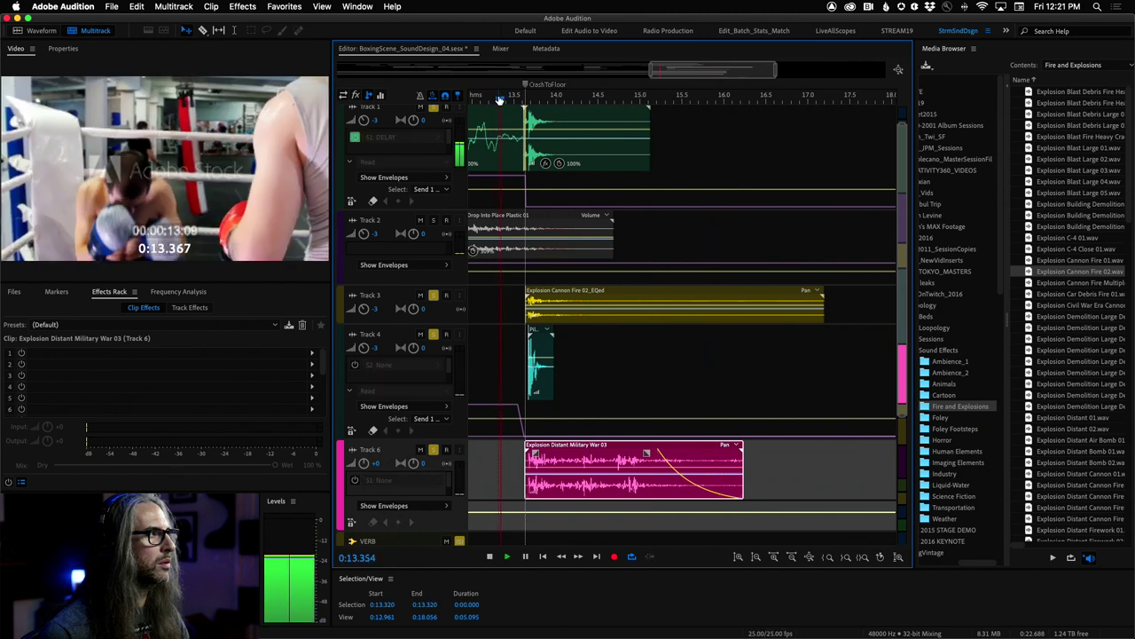
key("space")
left_click(500, 97)
key("space")
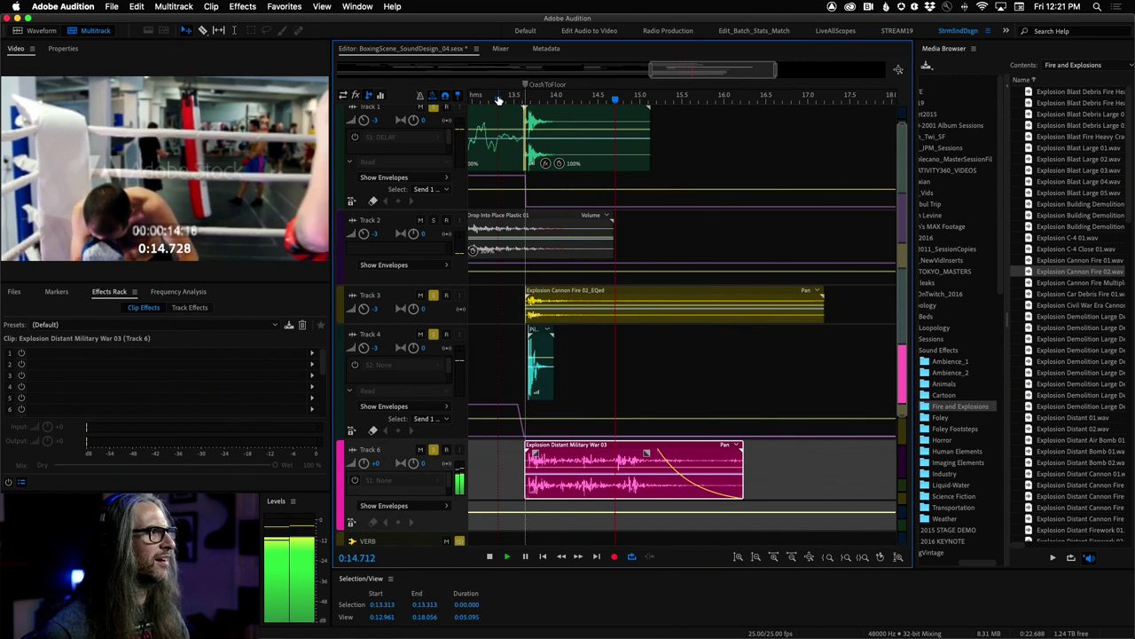
key("space")
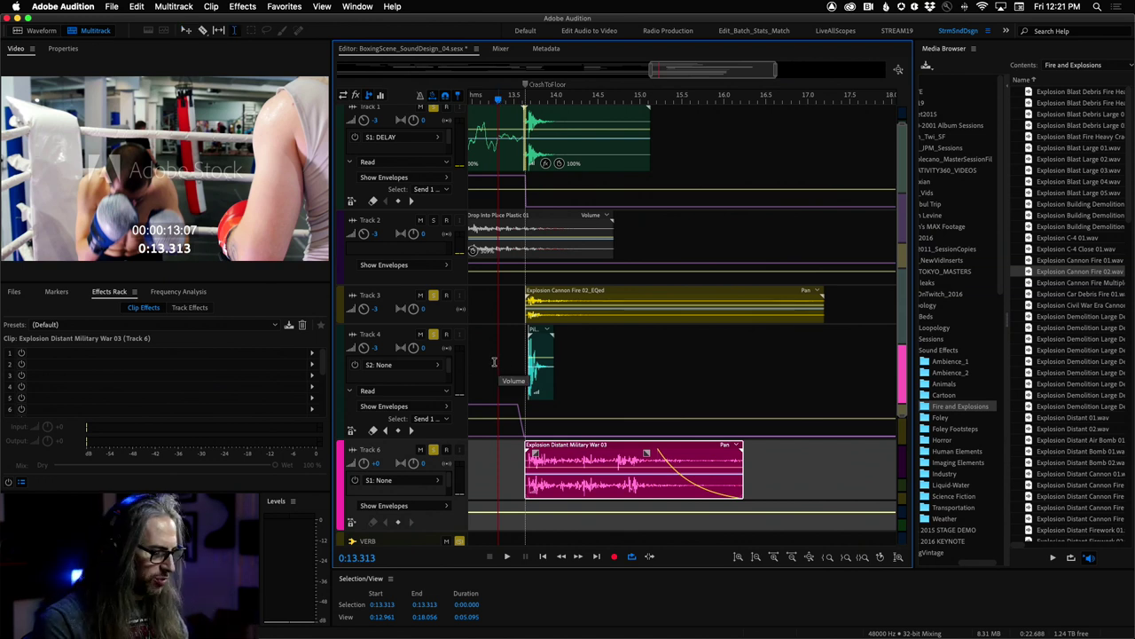
- Select the range 0:13.109 to 0:16.628, play it with the video maximized, and restore the layout and clear the time selection
left_click_drag(481, 348, 775, 365)
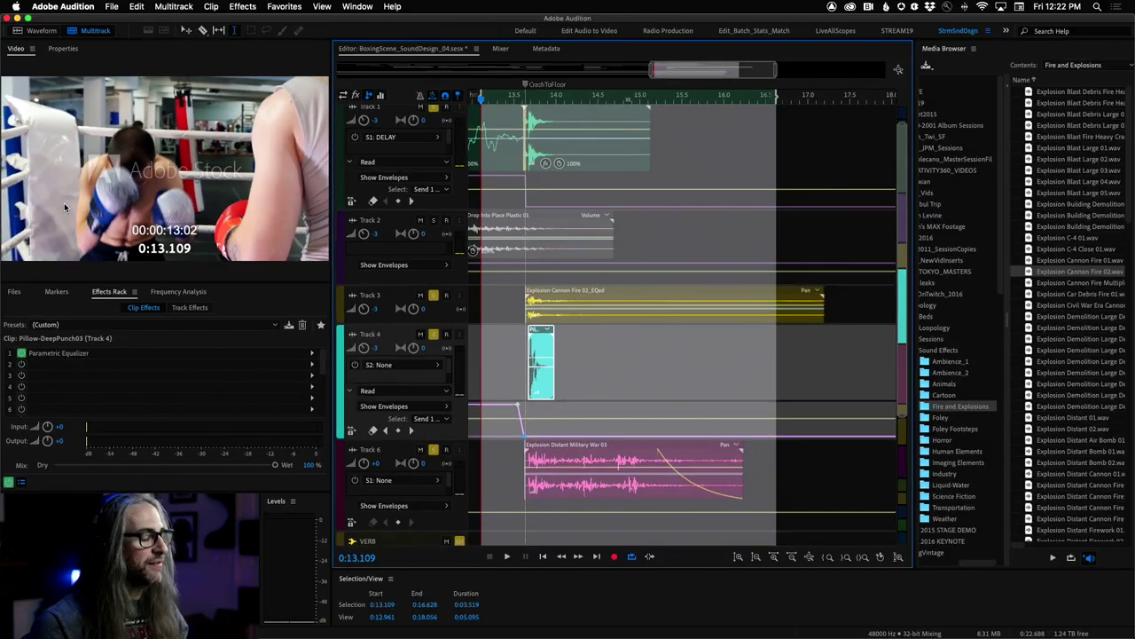
key("grave")
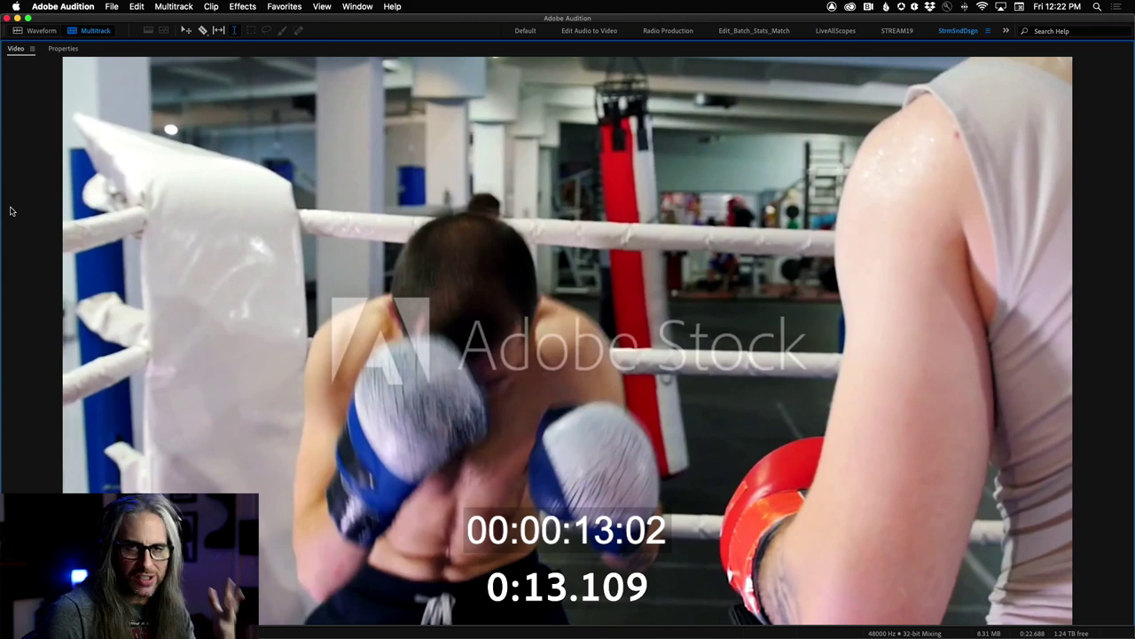
key("space")
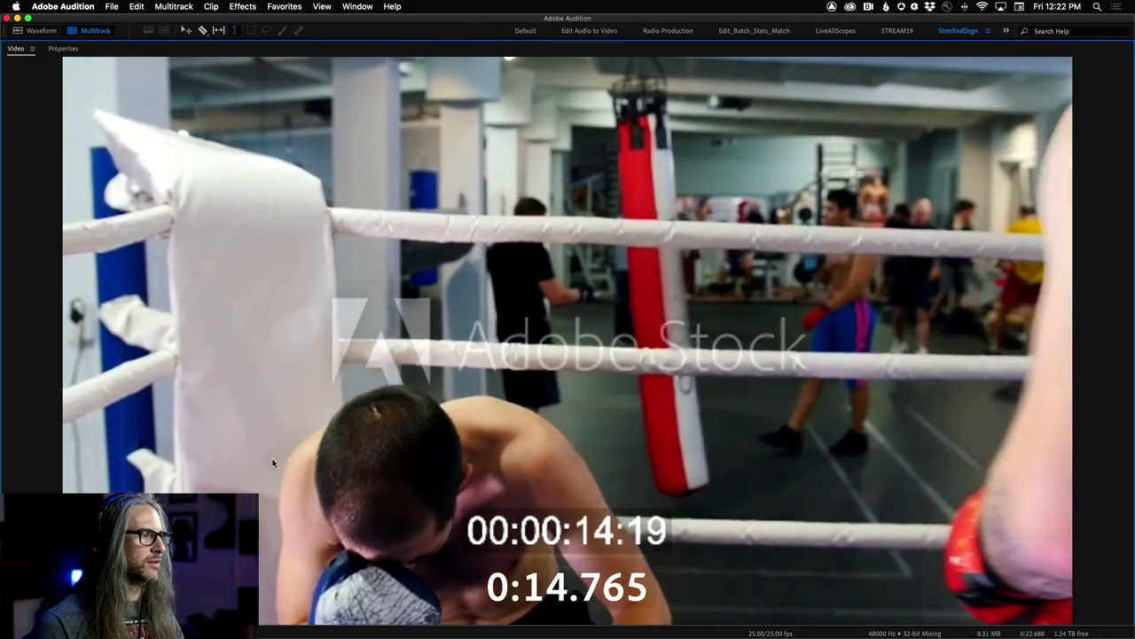
key("space")
key("grave")
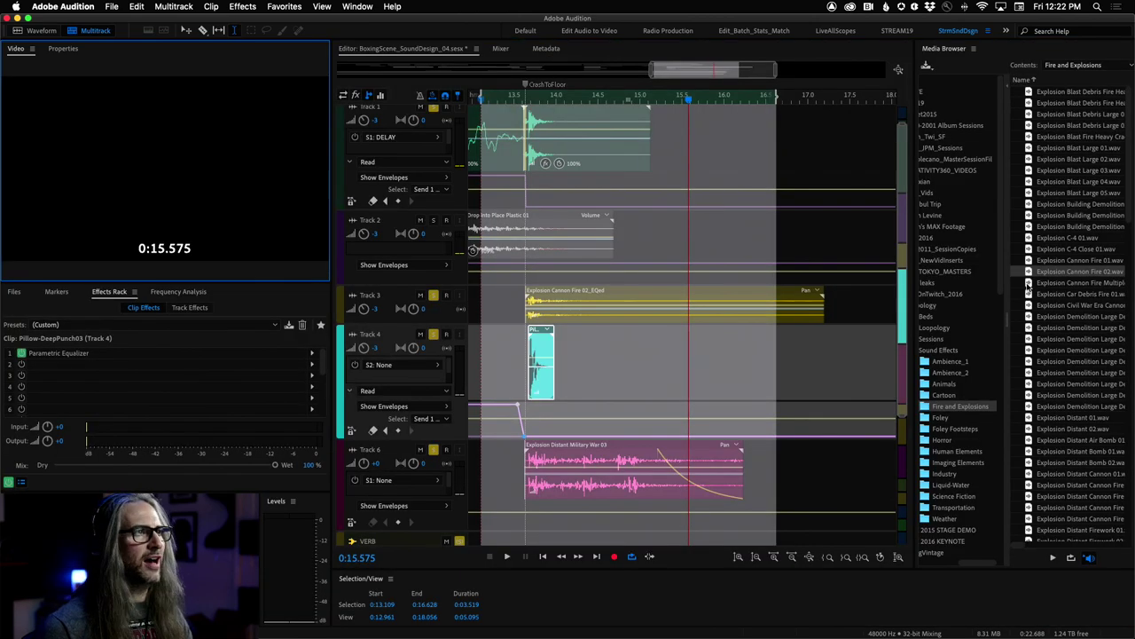
key("super+shift+a")
- Clear all the track solos and unmute the FLANGE and DELAY buses
key("backslash")
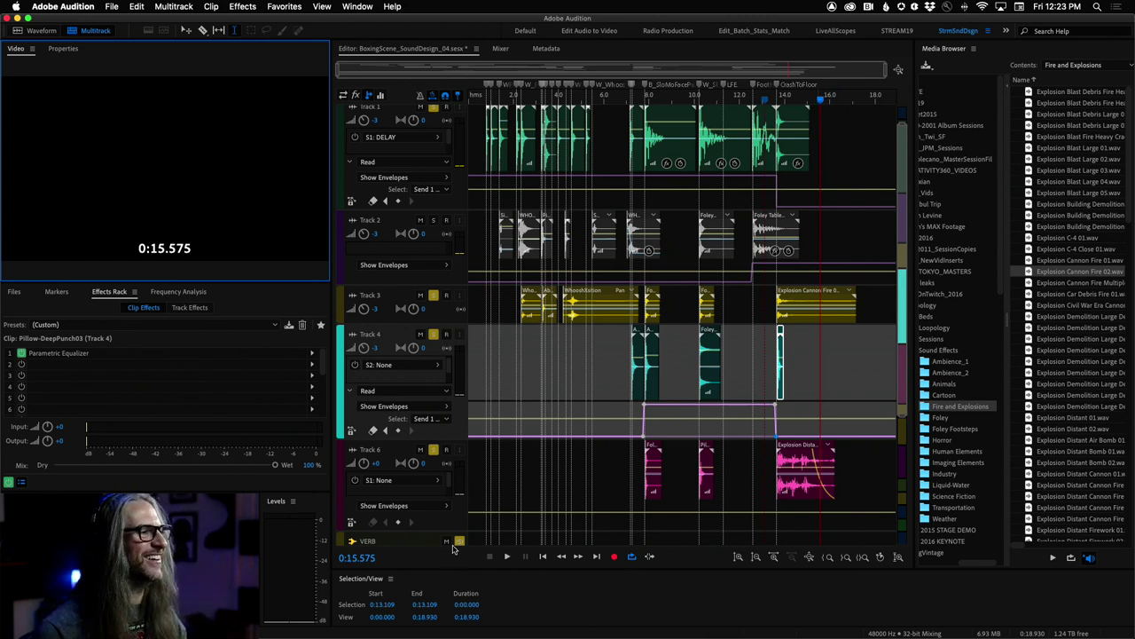
scroll(902, 390, "down", 5)
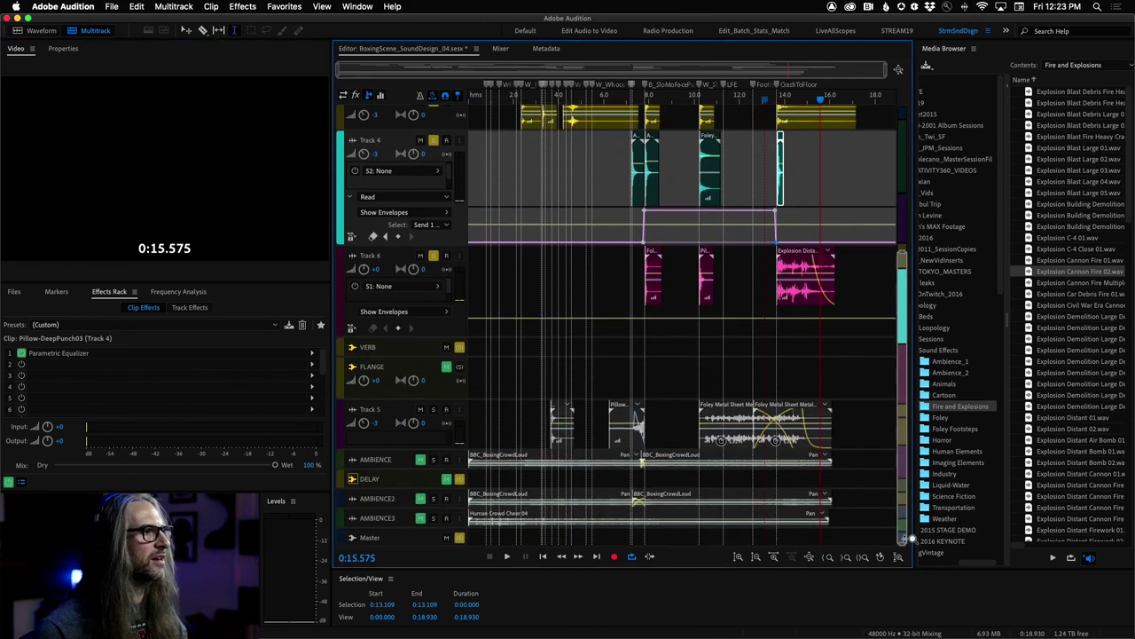
left_click(463, 539)
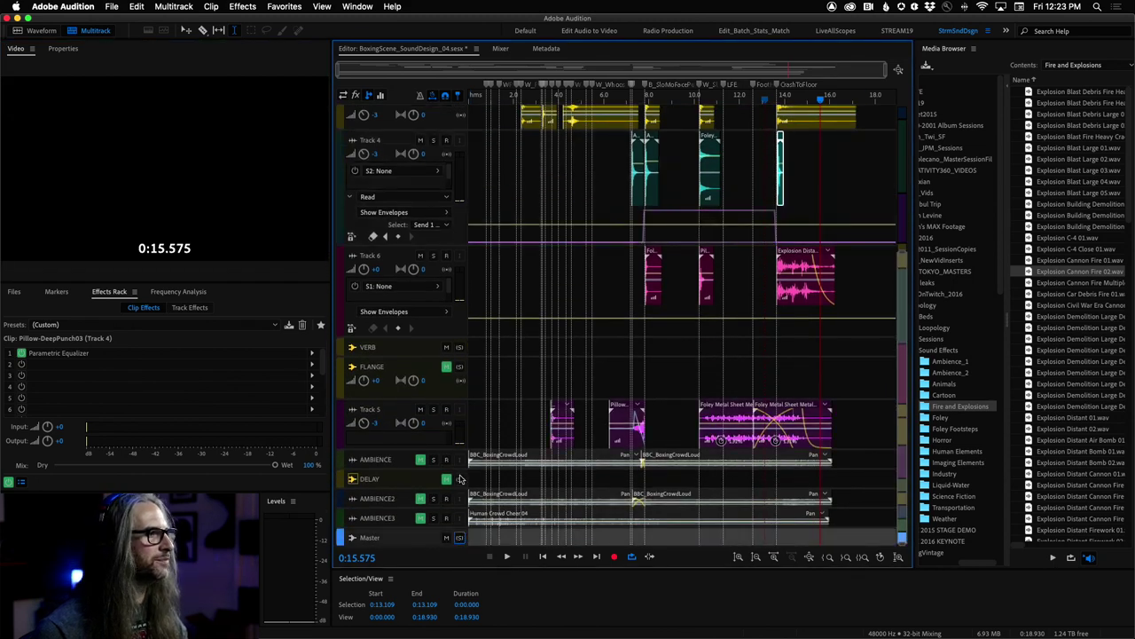
left_click(446, 386)
left_click(446, 480)
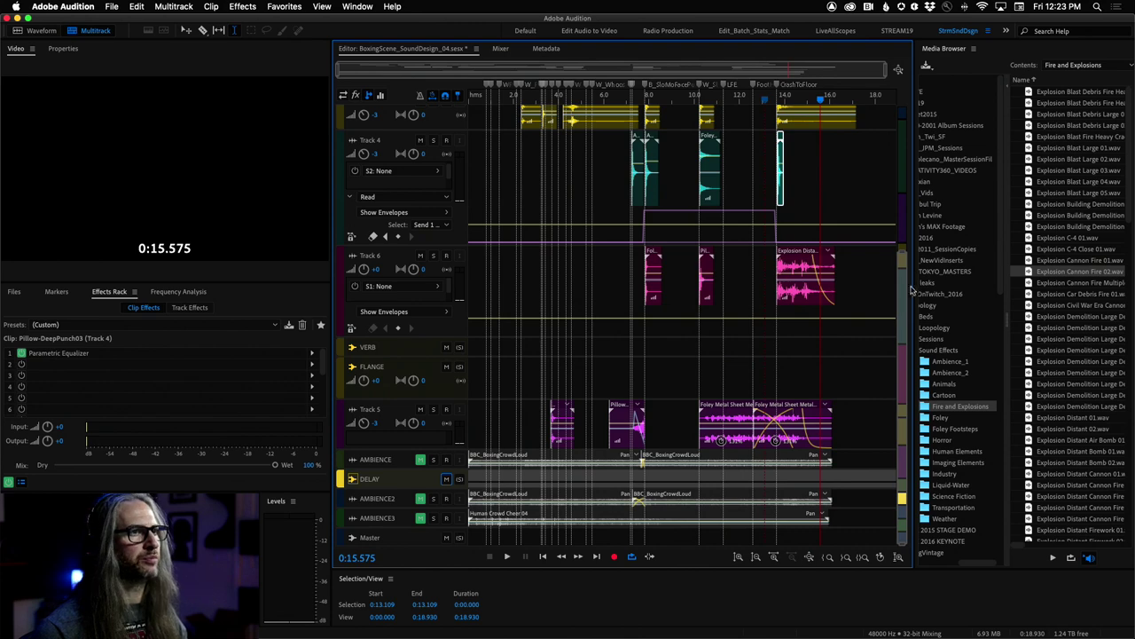
- Play the unsoloed ending repeatedly from about 0:12.15, through the corner foot hits and the crash to the floor
left_click_drag(904, 286, 897, 92)
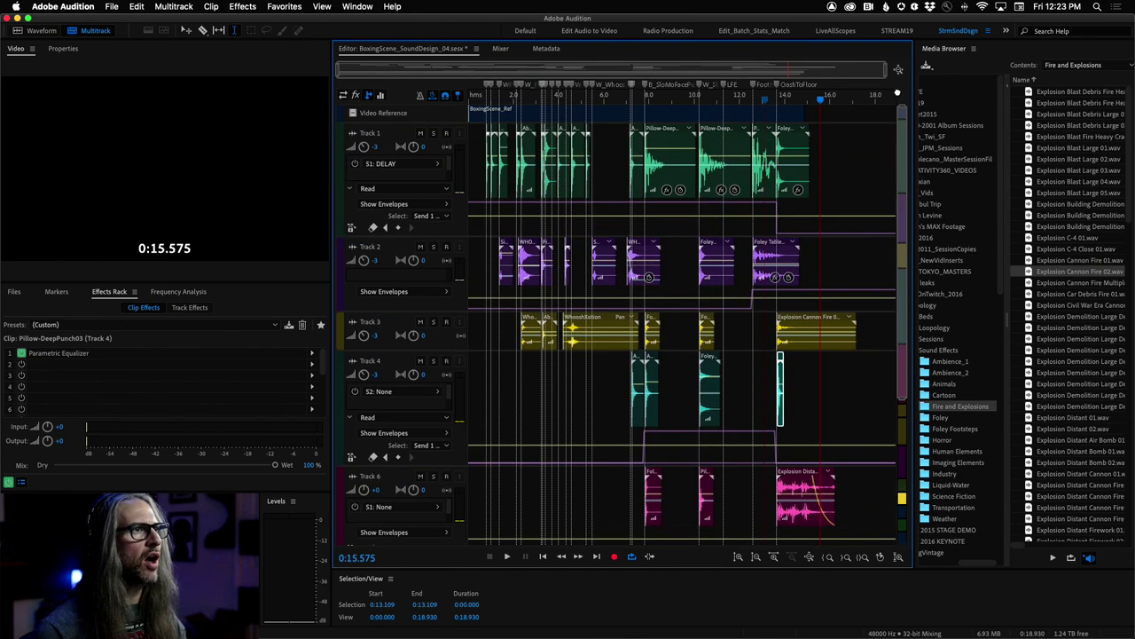
left_click(744, 97)
key("space")
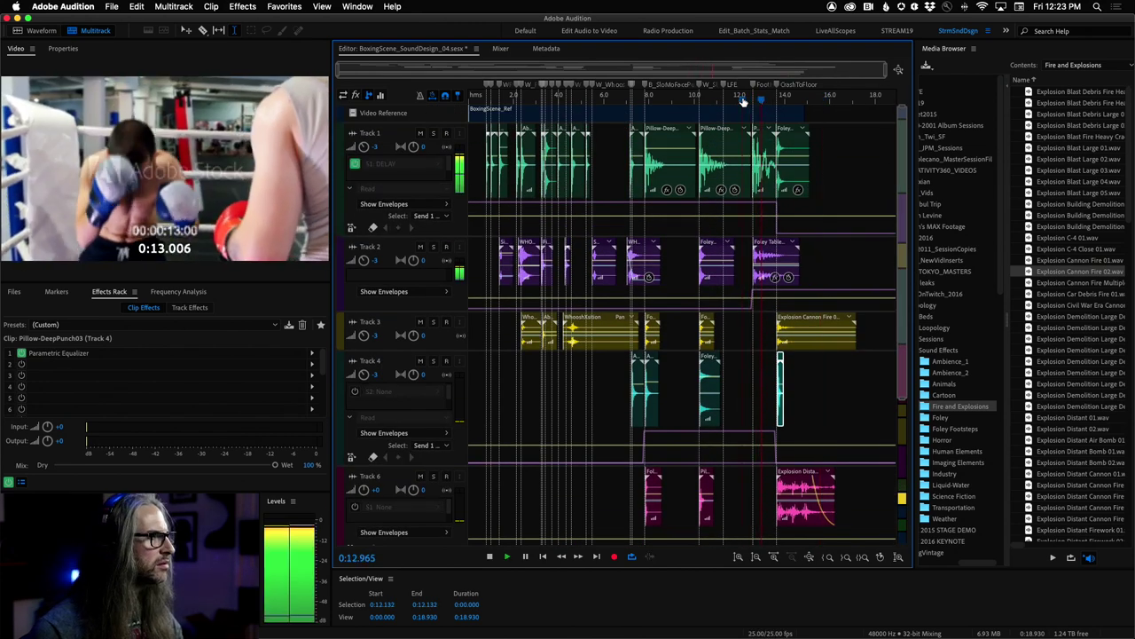
key("space")
key("space")
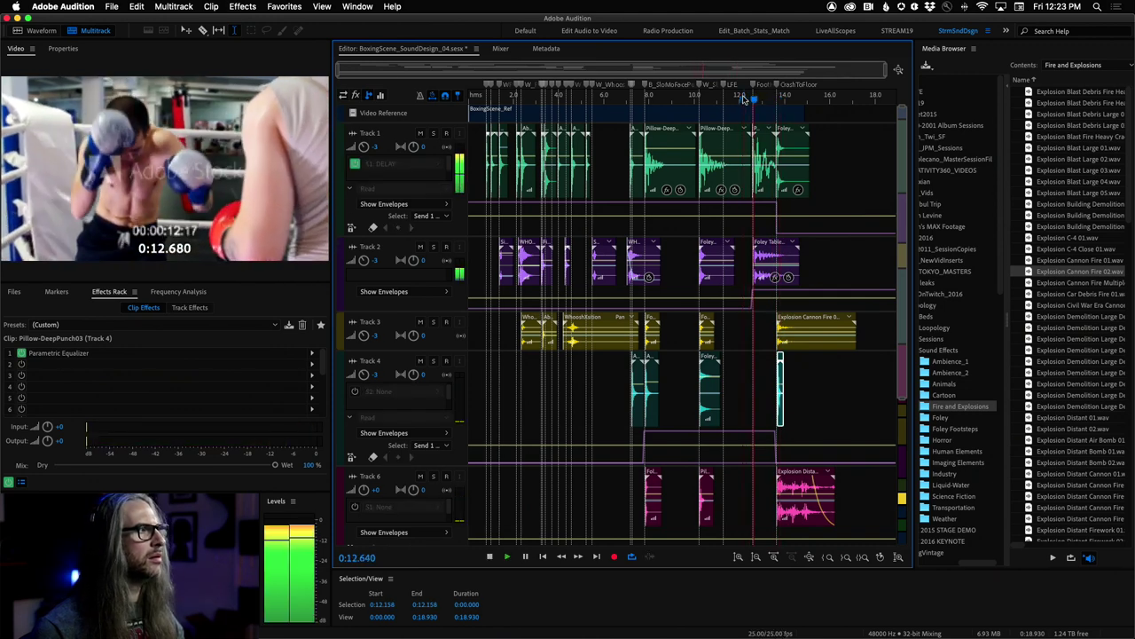
key("space")
key("space")
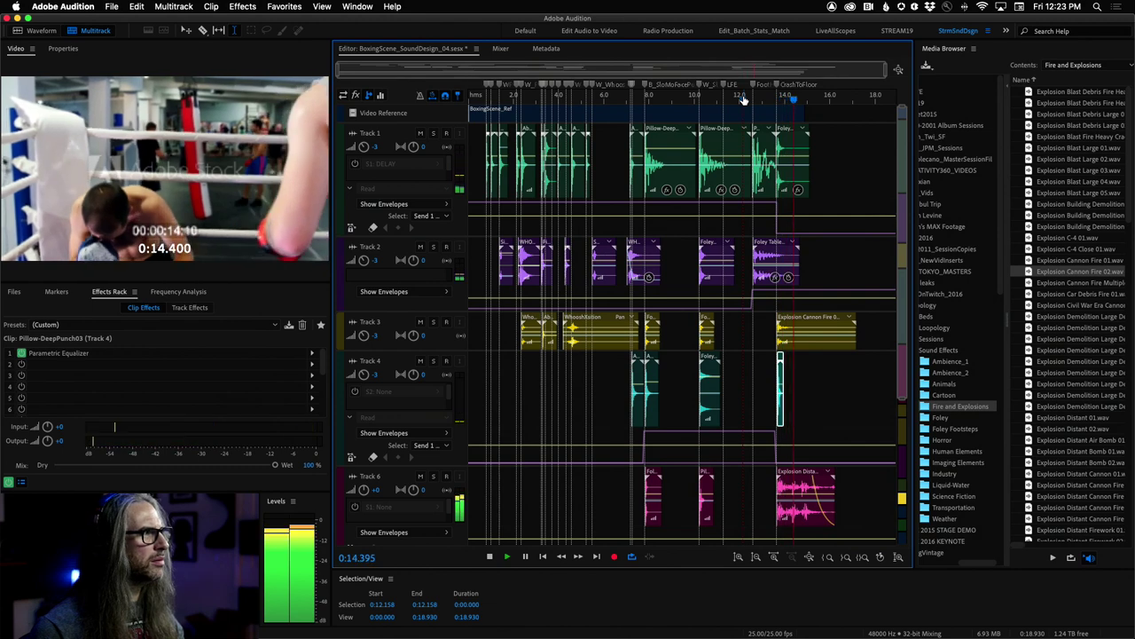
key("space")
key("space")
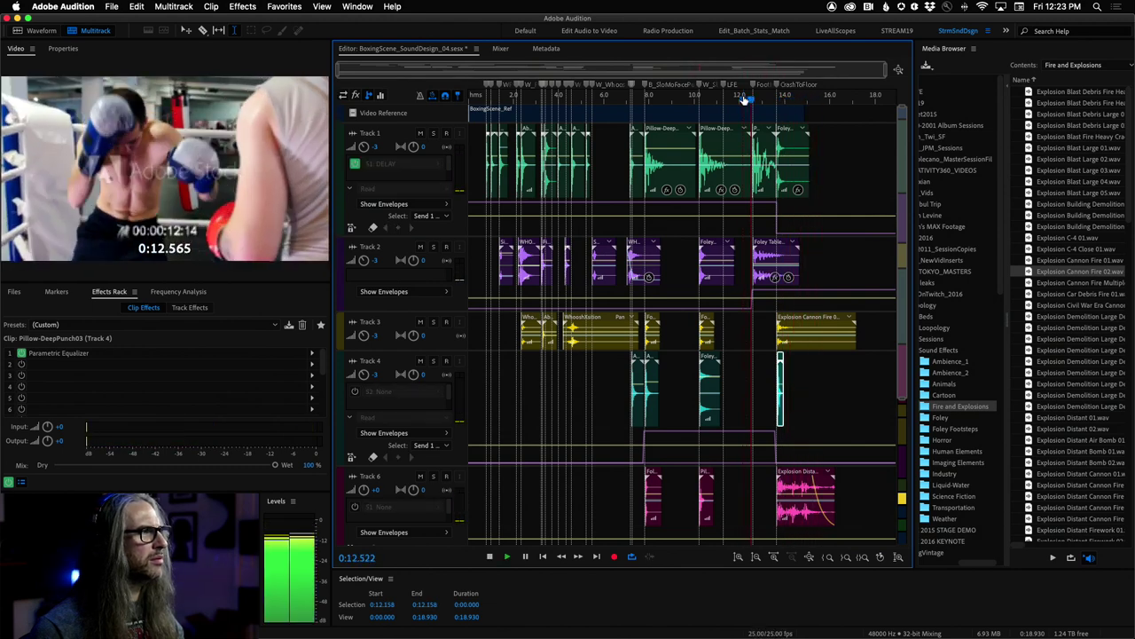
- Replay the foot hits from about 0:12.16 several times in the full mix, stopping before the crash to the floor
key("space")
key("space")
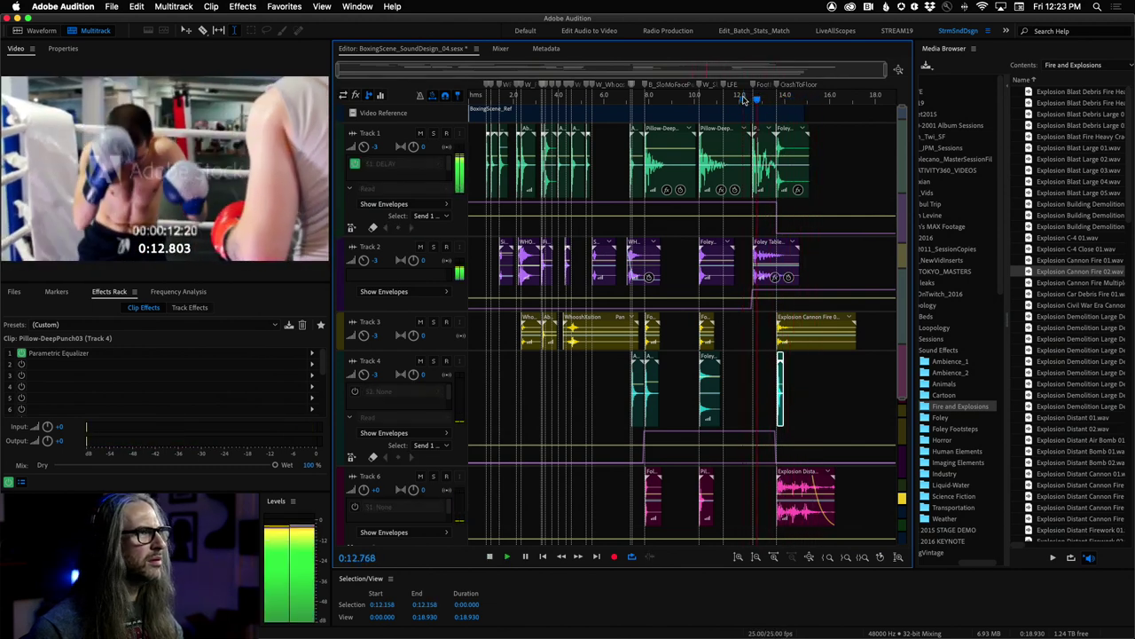
key("space")
key("space")
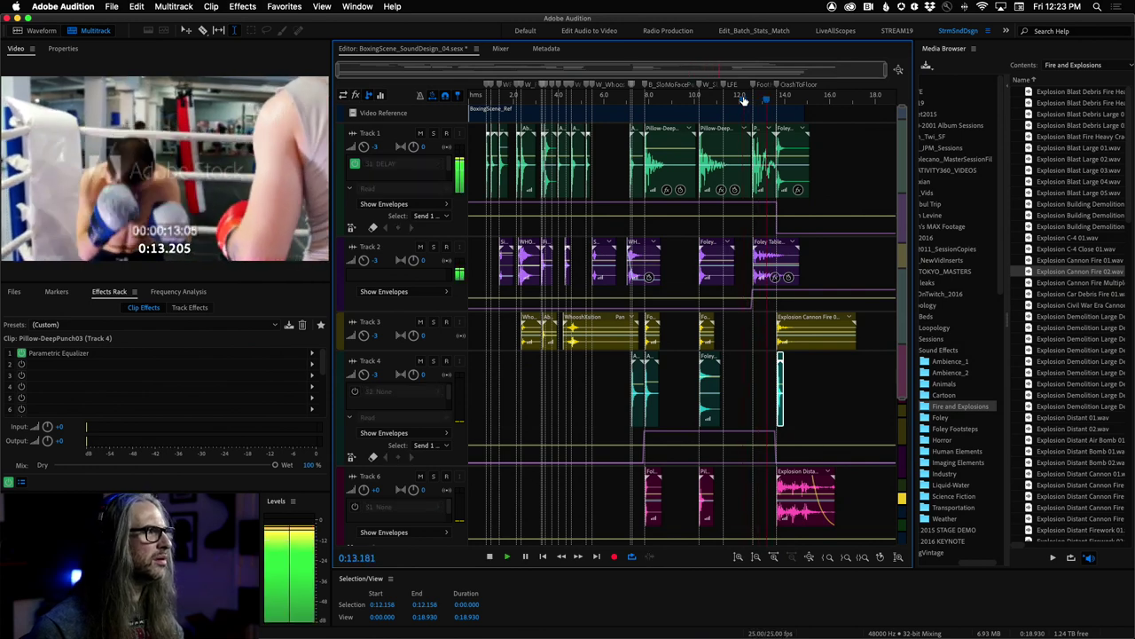
key("space")
key("space")
left_click(743, 99)
key("space")
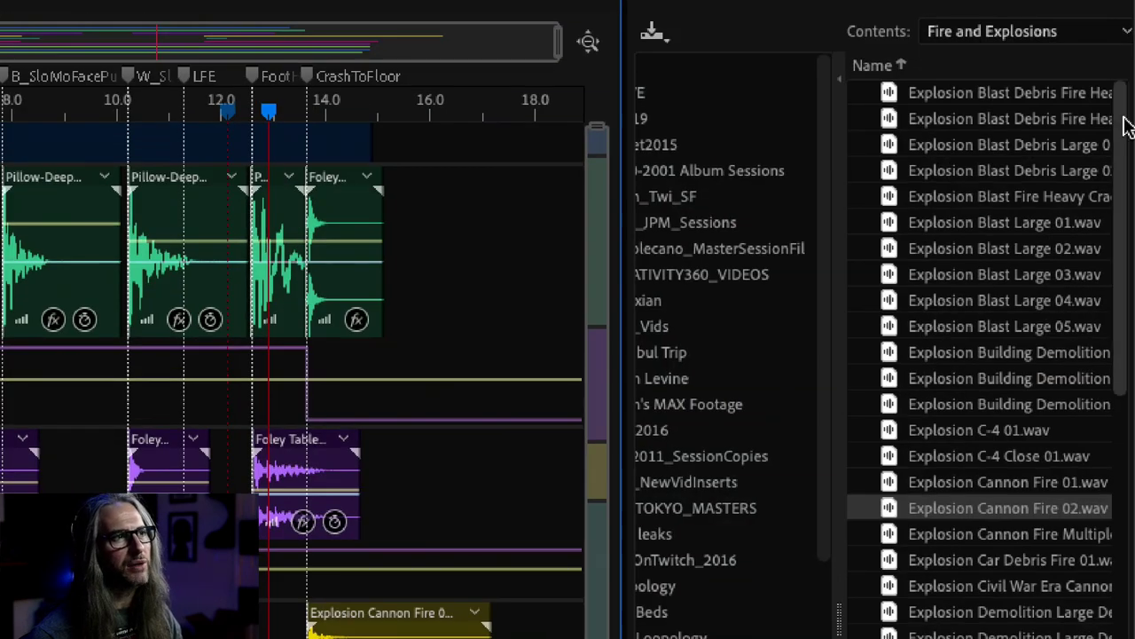
- Audition the Civil War Era Cannon, Distant Air Bomb, Distant Cannon 01 and first Distant Cannon Fire sounds in Fire and Explosions
left_click_drag(1123, 342, 1129, 467)
left_click(974, 166)
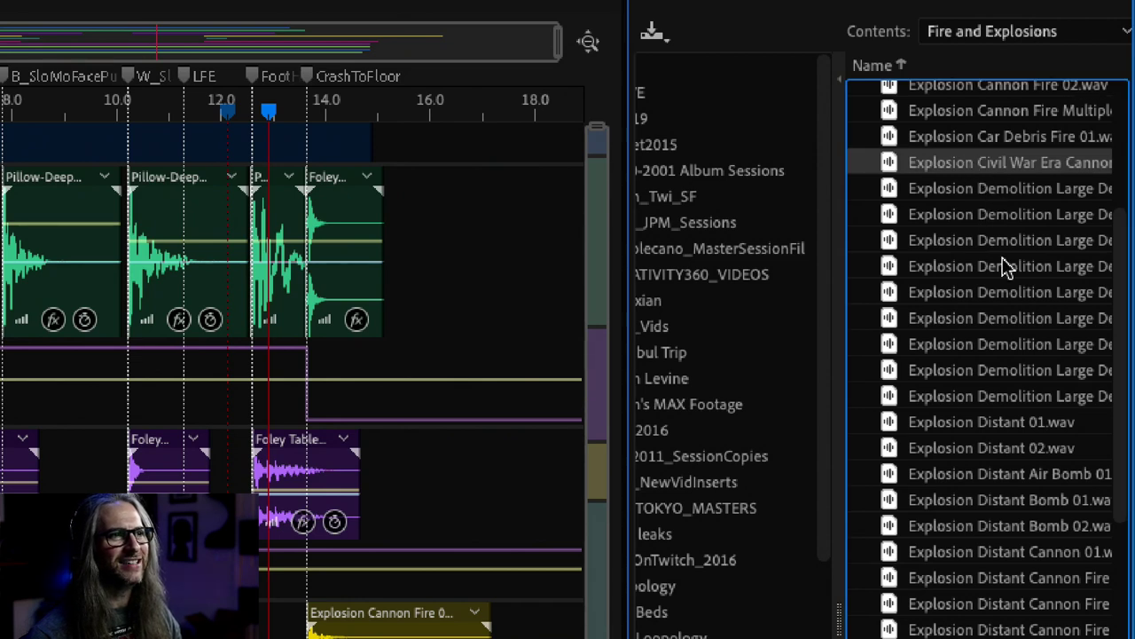
left_click(1008, 431)
left_click(1016, 475)
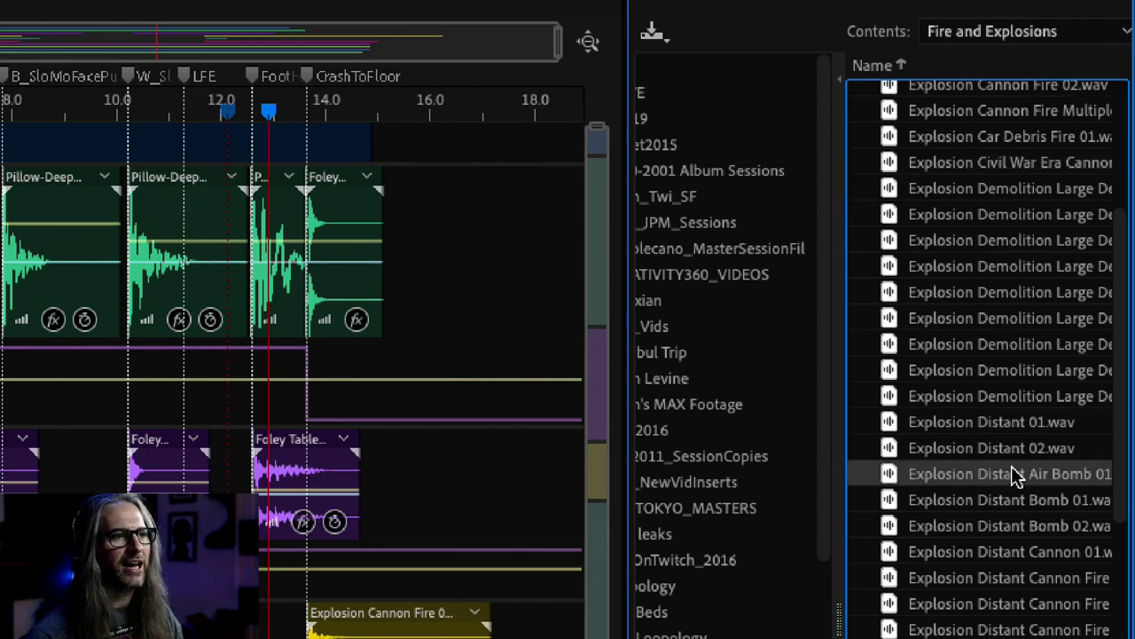
left_click(1029, 552)
left_click_drag(1123, 497, 1125, 569)
left_click(1041, 328)
left_click(1040, 353)
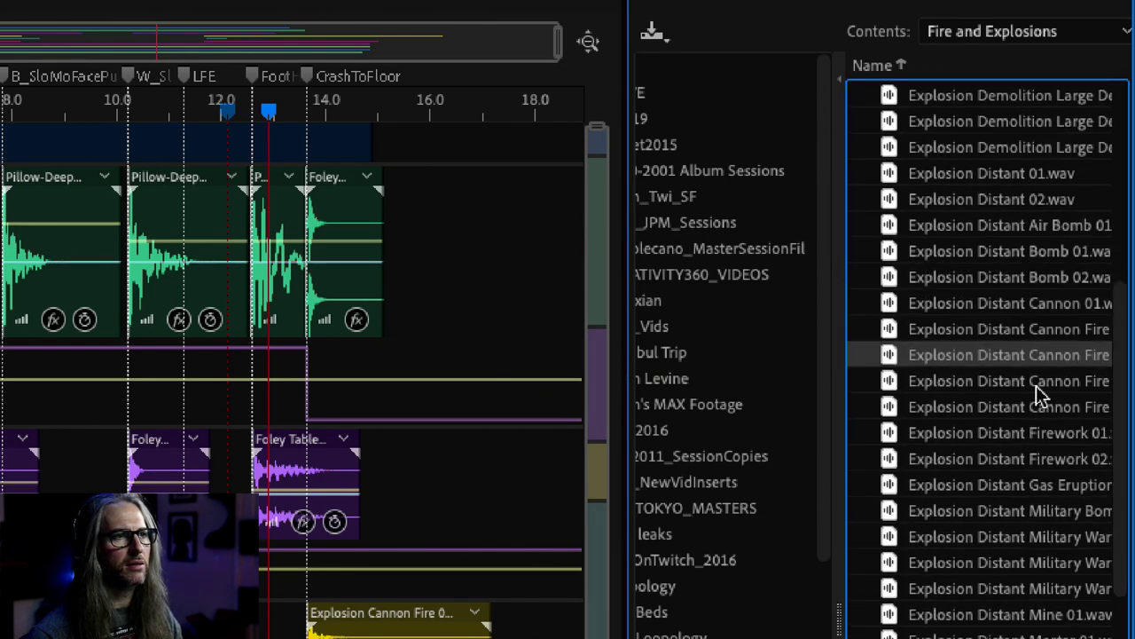
- Audition the remaining Distant Cannon Fire sounds, both Distant Firework files, the Distant Gas Eruption and the Distant Military Bomb
left_click(1032, 382)
left_click(1026, 405)
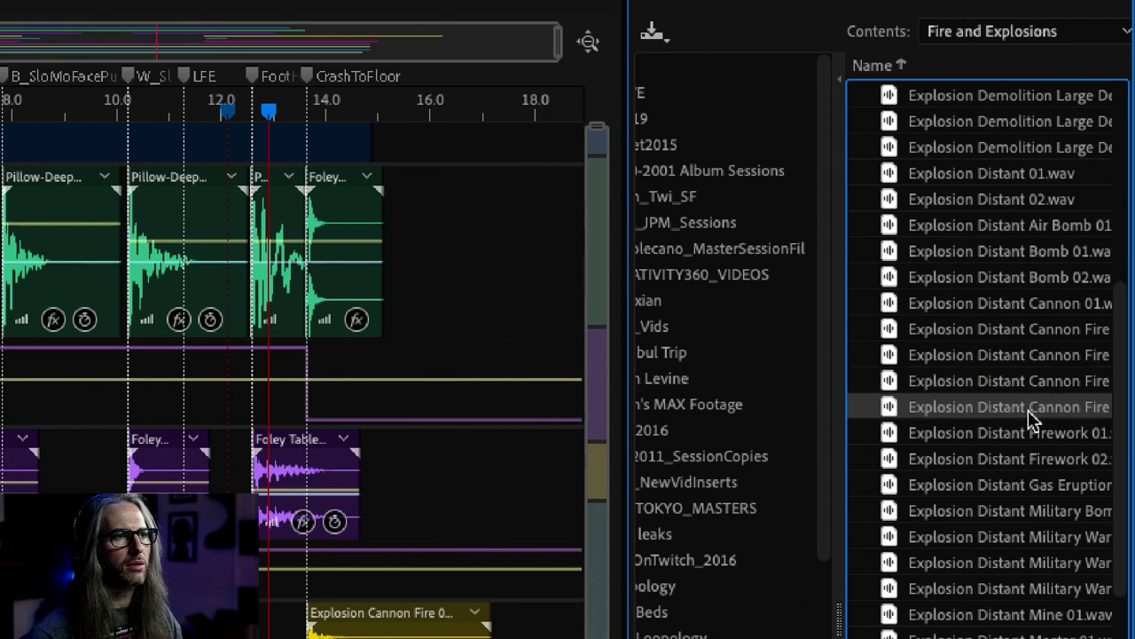
left_click(1031, 435)
left_click(1035, 460)
left_click(1038, 486)
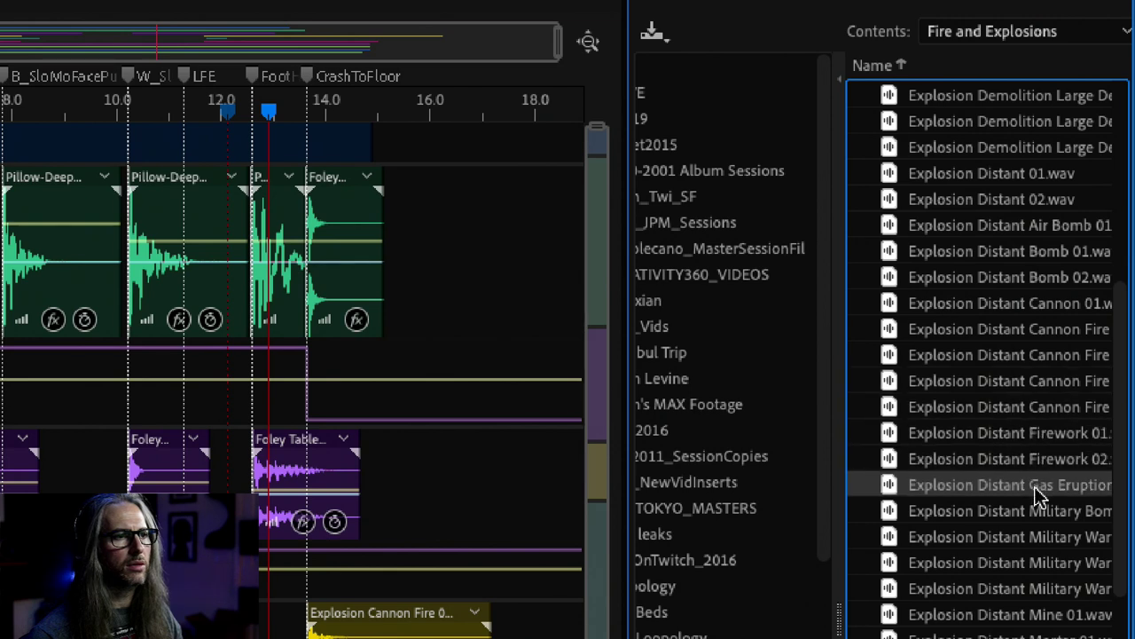
left_click(1039, 510)
- Compare the neighbouring distant explosions again and place Explosion Distant Cannon 01.wav on Track 4 at about 0:15.1
left_click(1029, 358)
left_click(1024, 332)
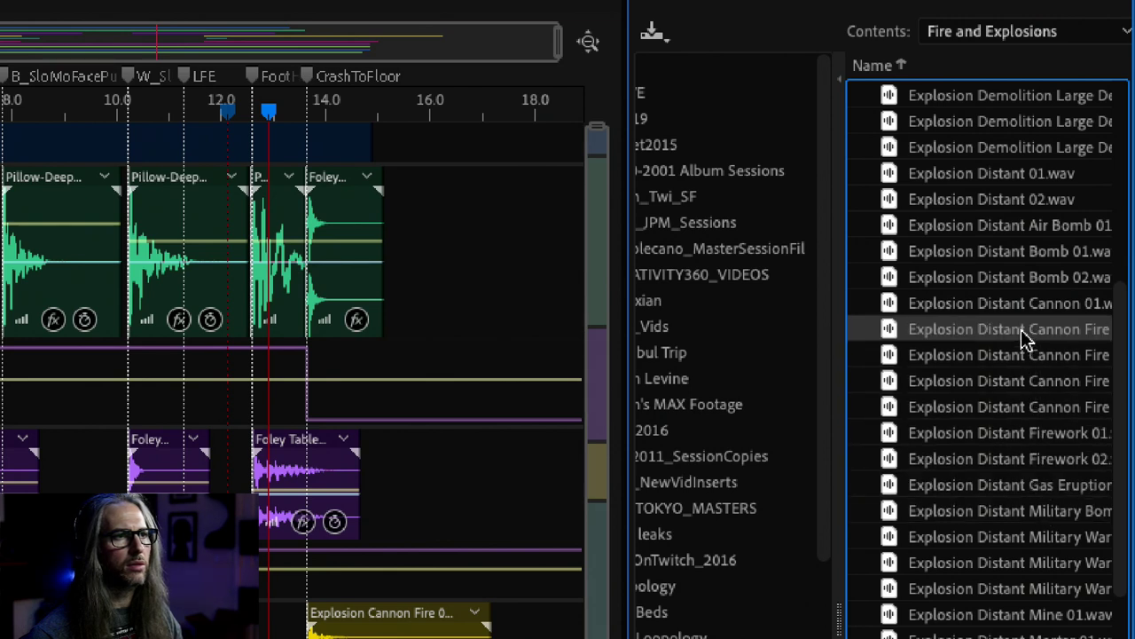
left_click(1022, 309)
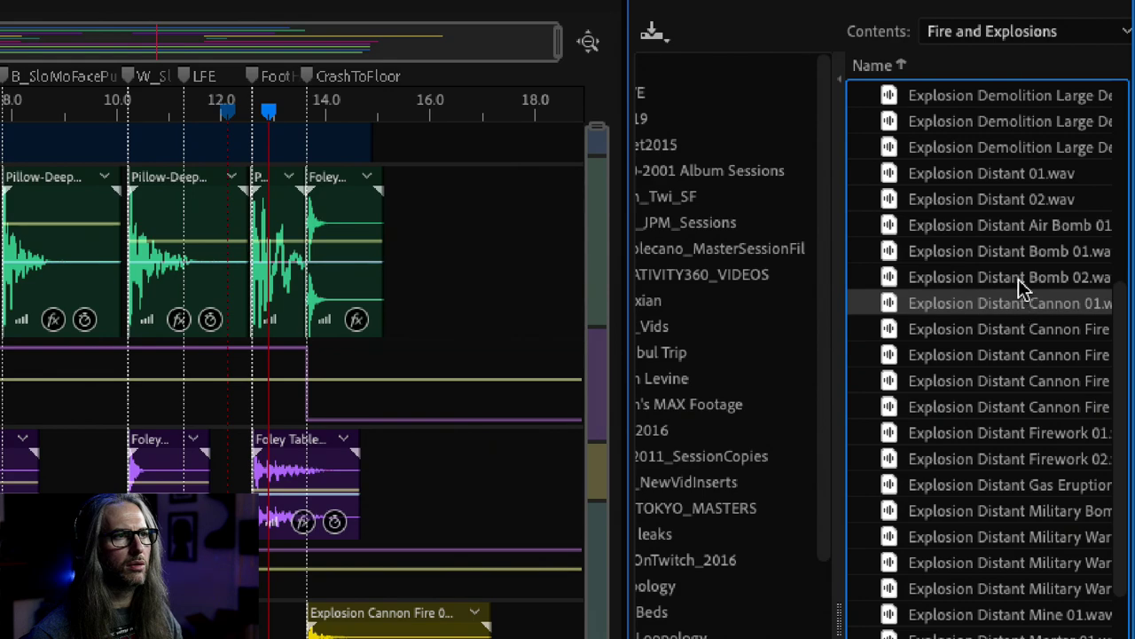
left_click(1021, 286)
left_click(1027, 306)
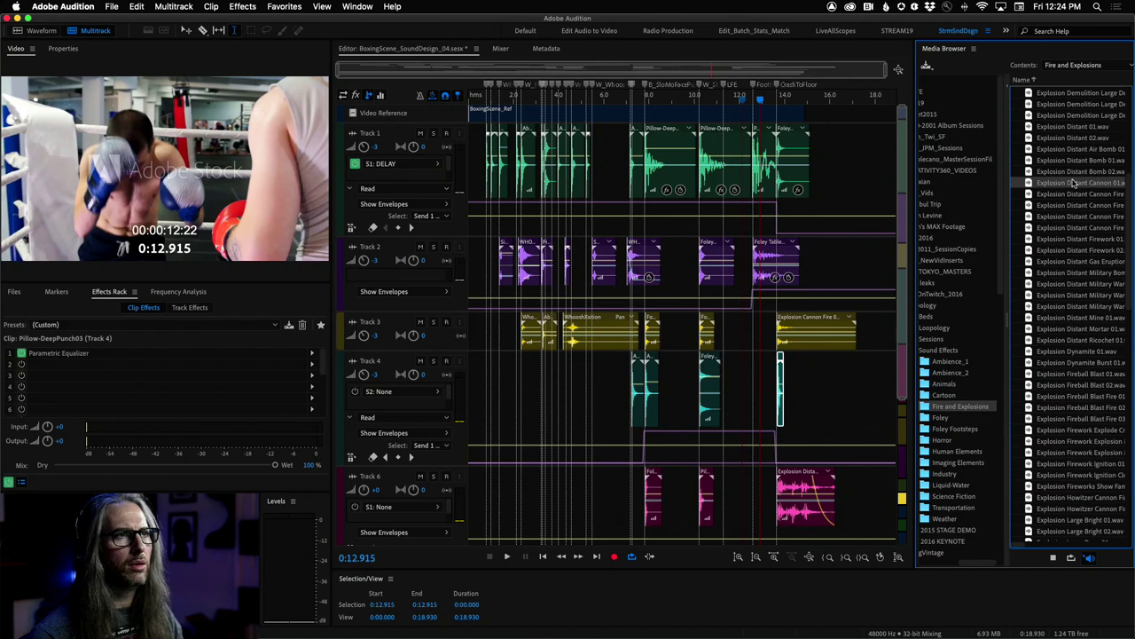
key("space")
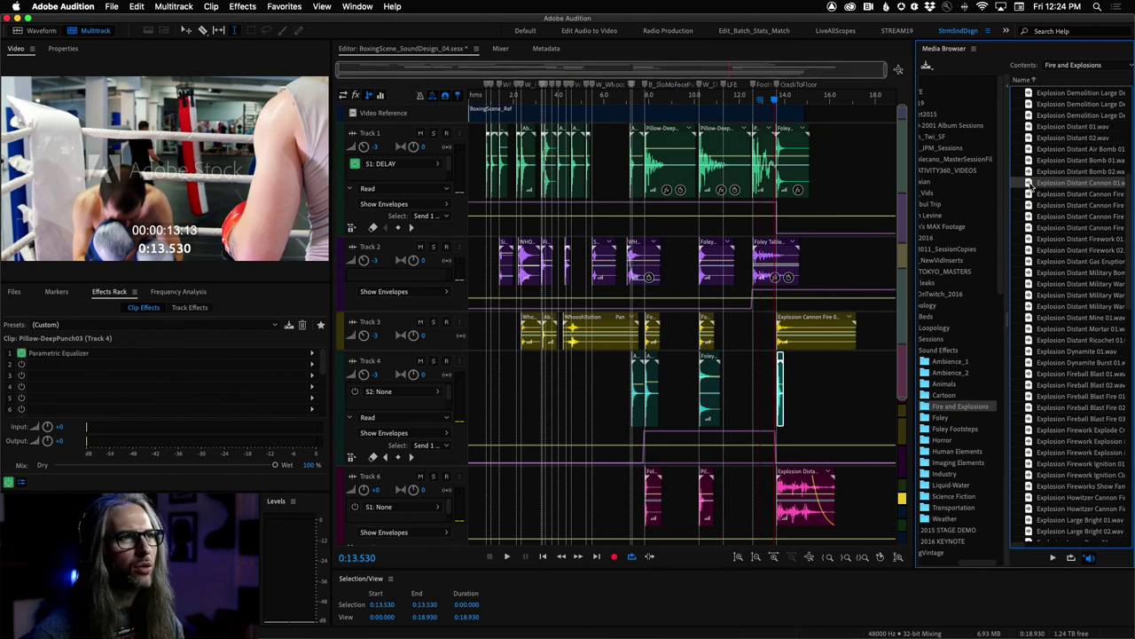
left_click_drag(1030, 183, 810, 401)
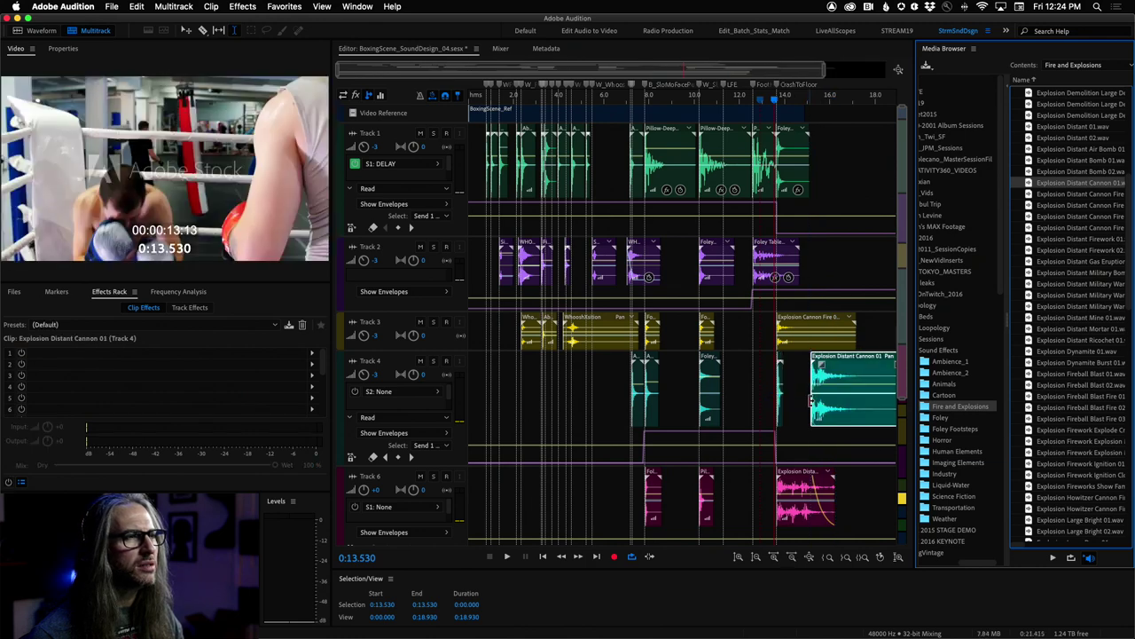
- Play the mix from about 0:12.2, and repeatedly from 0:14.92 into the distant cannon clip
left_click(745, 97)
key("space")
key("space")
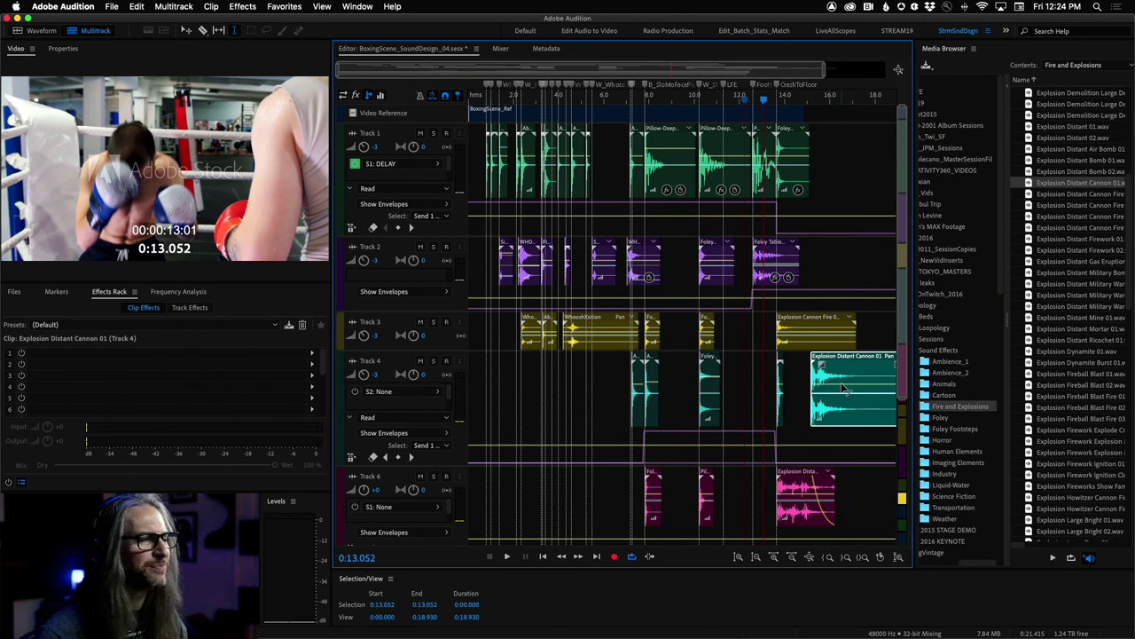
left_click(806, 369)
key("space")
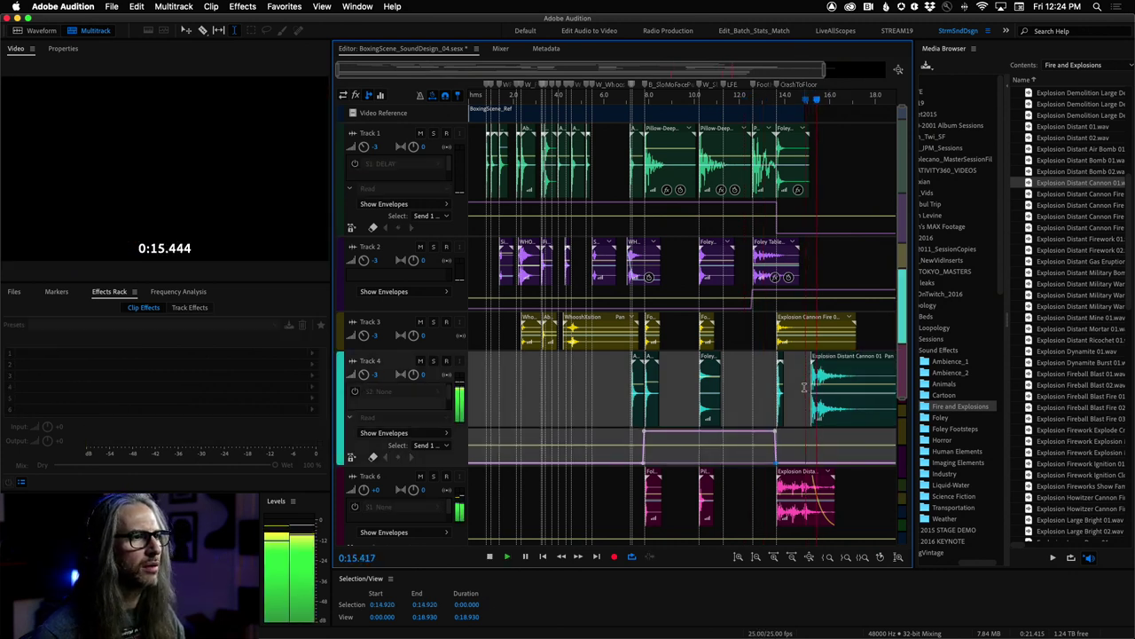
key("space")
key("space")
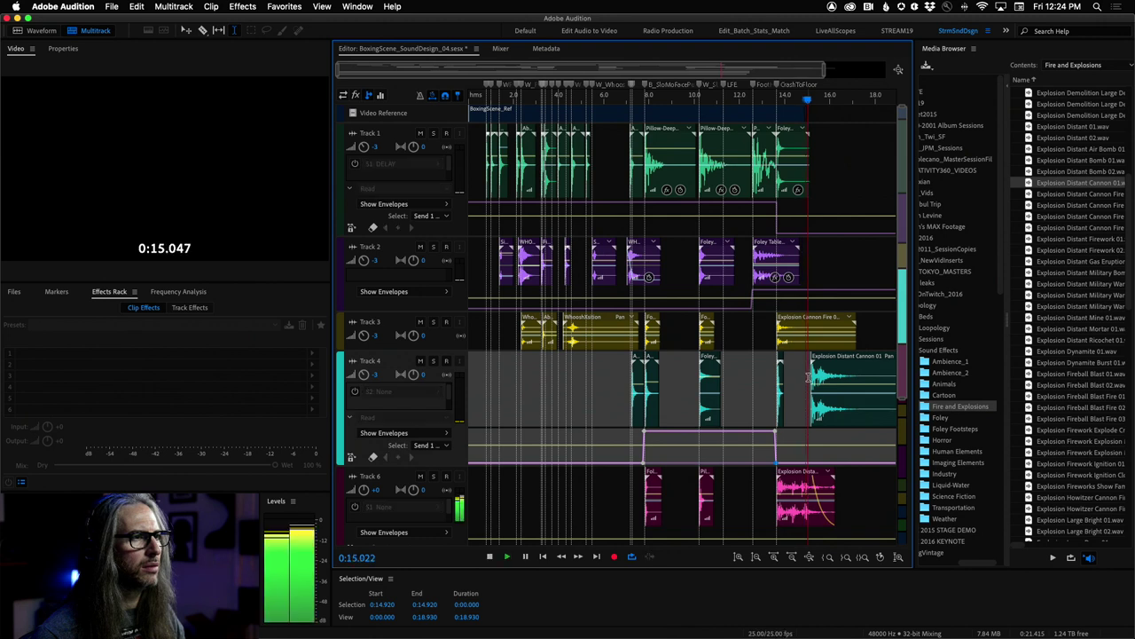
left_click(834, 367)
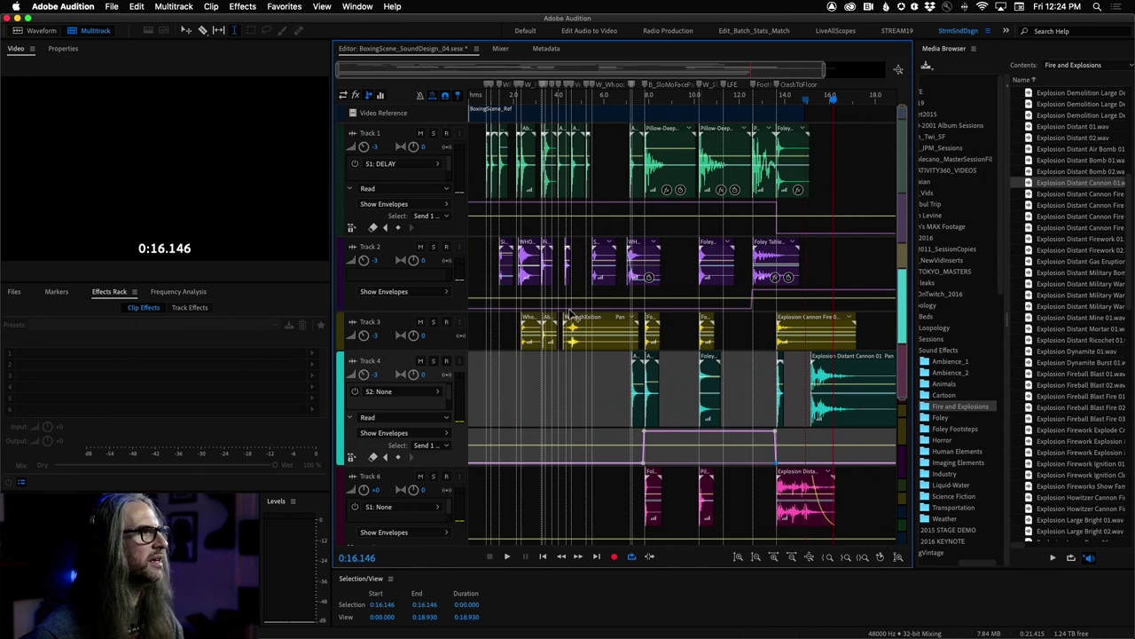
- Collapse Track 1's automation lane and adjust the track's height in the editor
left_click(349, 188)
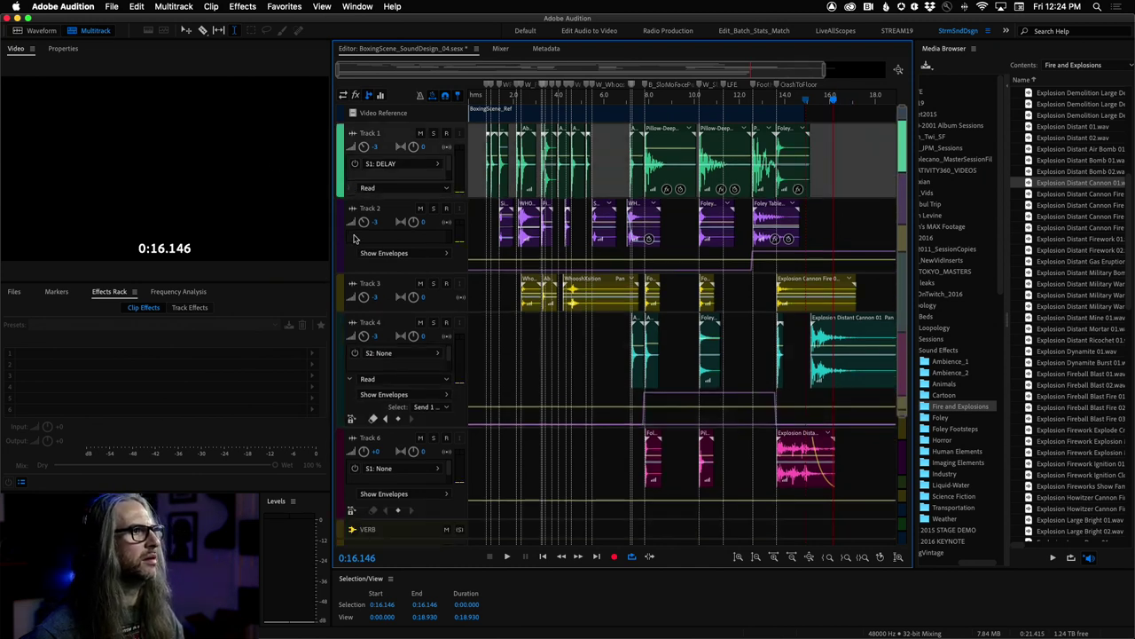
mouse_move(402, 198)
left_mouse_down()
mouse_move(403, 174)
mouse_move(406, 208)
left_mouse_up()
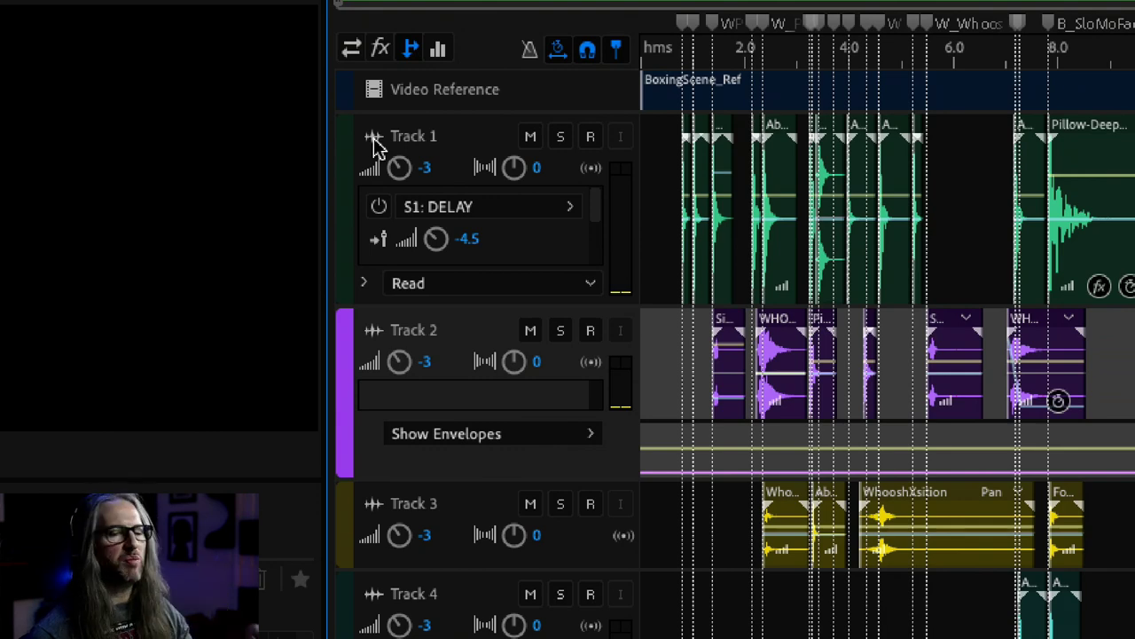
left_click_drag(505, 305, 506, 275)
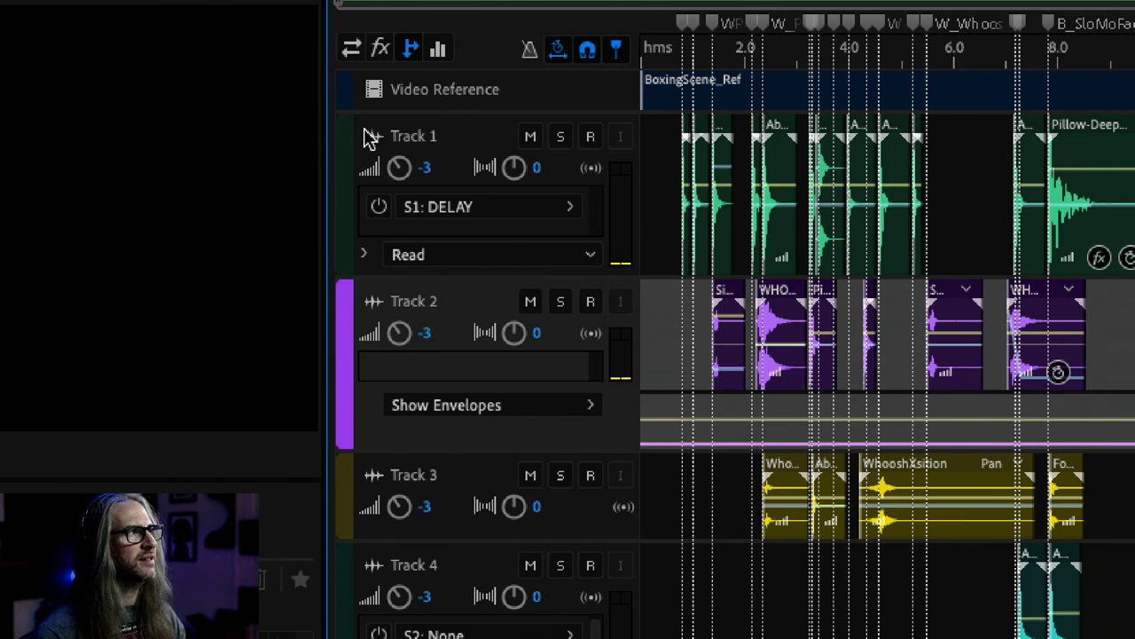
- Toggle Track 1 repeatedly between its minimized and full height, and leave it minimized
left_click(370, 138)
left_click(371, 140)
left_click(373, 144)
left_click(373, 137)
left_click(373, 142)
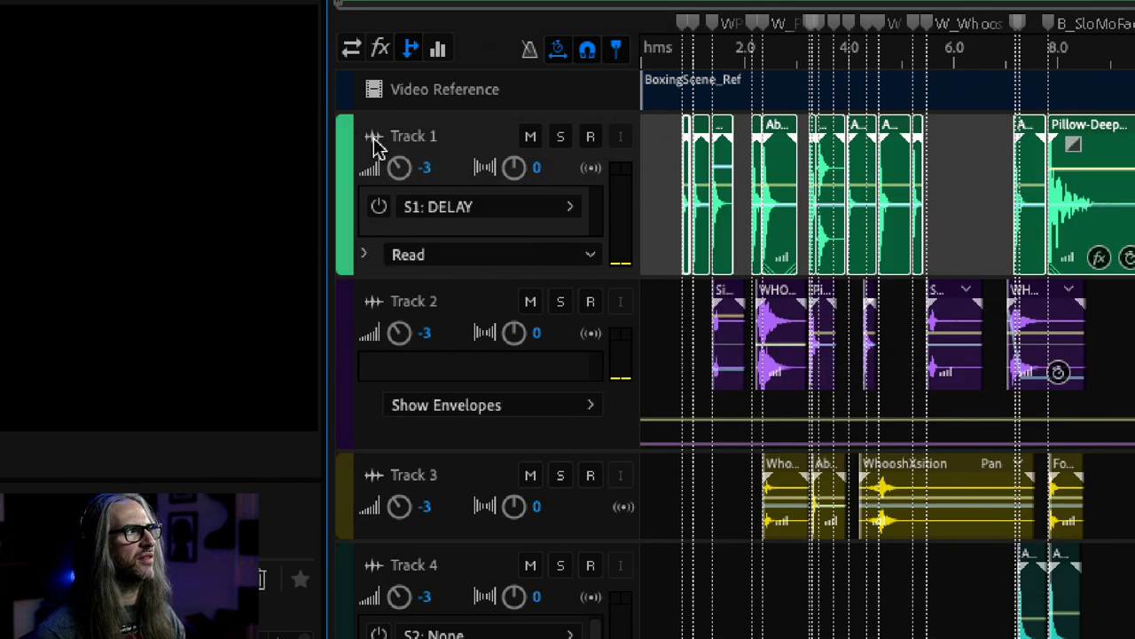
left_click(373, 142)
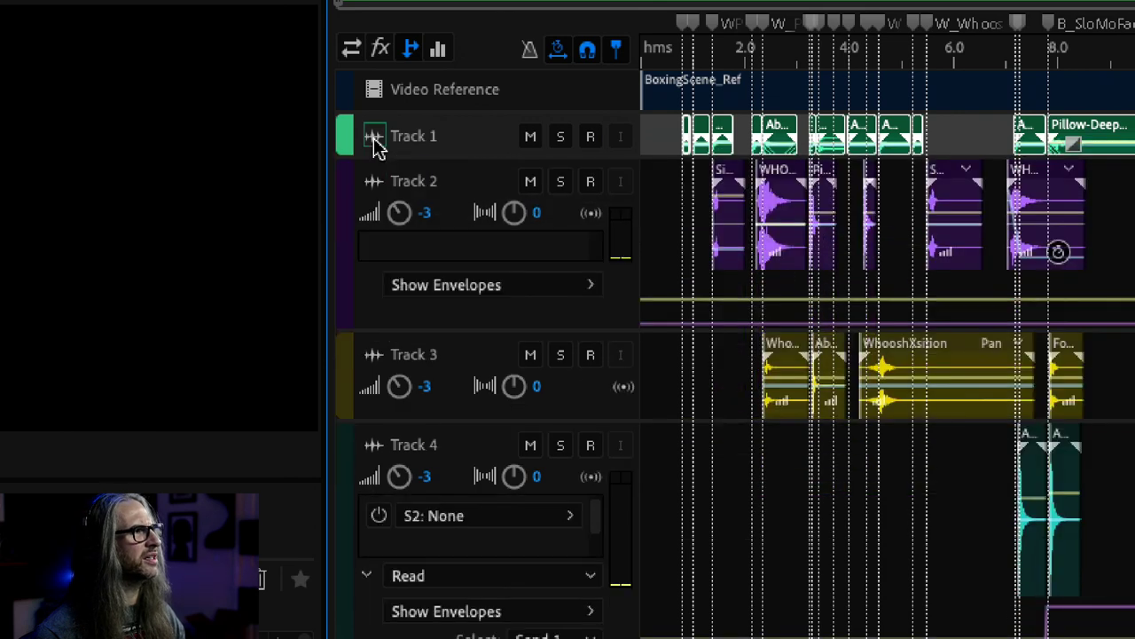
left_click(374, 141)
left_click(373, 142)
left_click(373, 142)
left_click(373, 142)
left_click(373, 141)
left_click(374, 142)
left_click(373, 142)
left_click(373, 142)
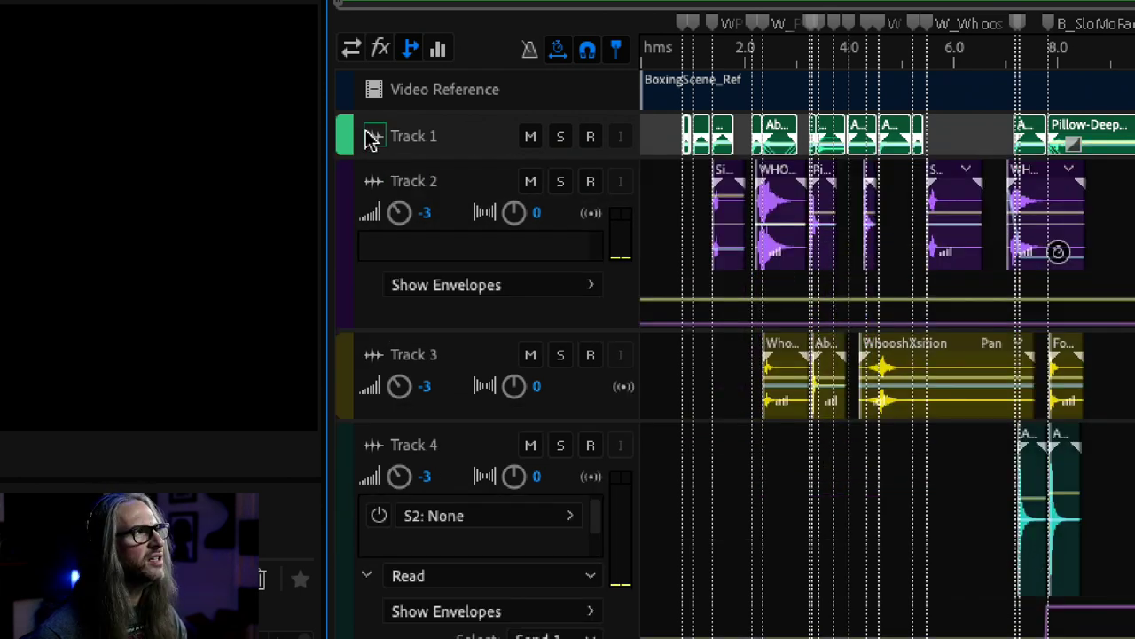
left_click(374, 142)
left_click(374, 142)
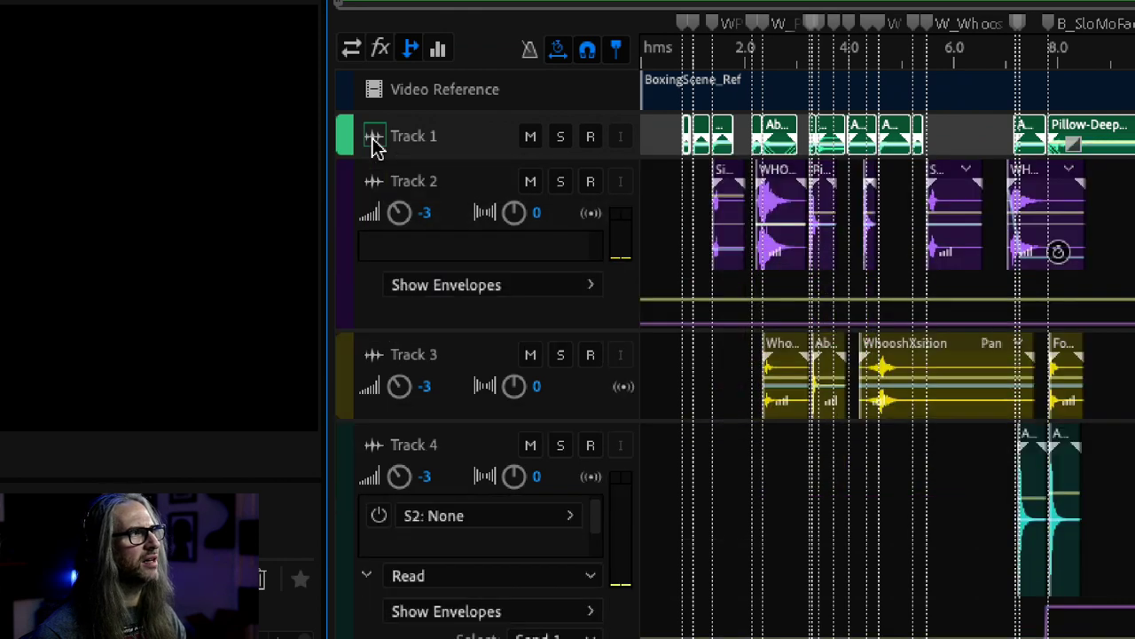
left_click(373, 142)
left_click(374, 142)
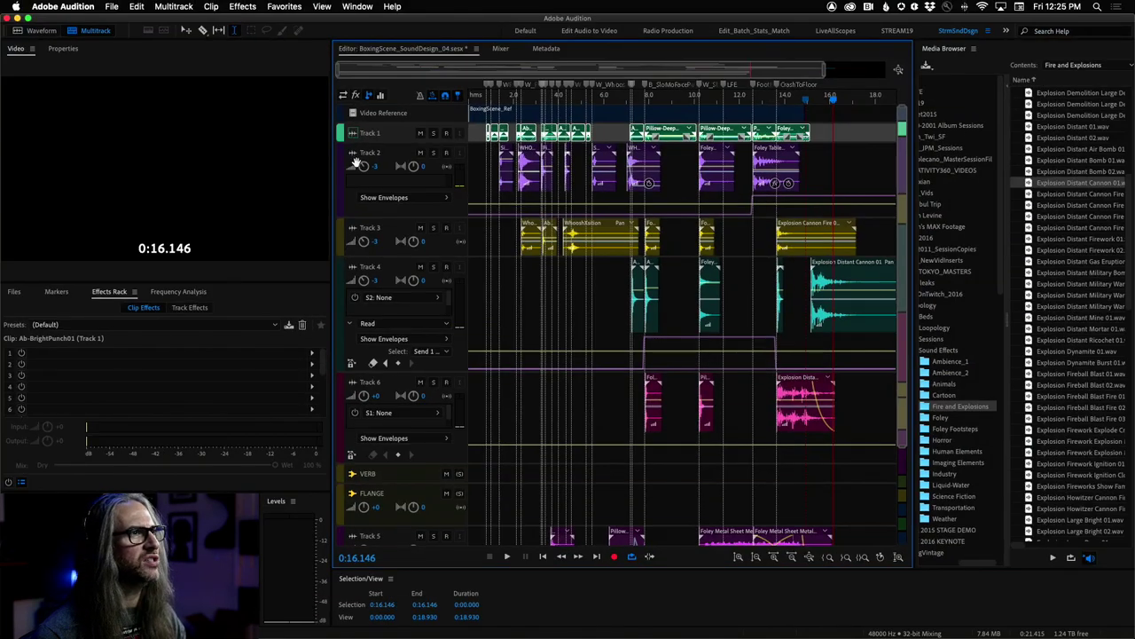
- Minimize Tracks 2, 3 and 4 to make room in the multitrack view
left_click(354, 156)
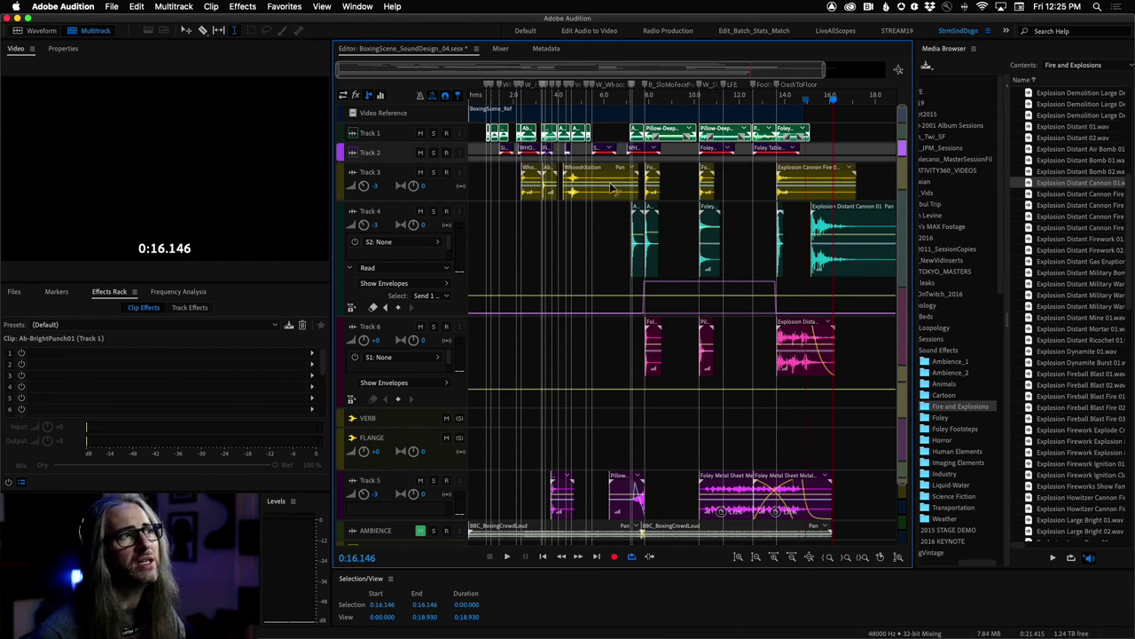
left_click(353, 174)
left_click(356, 194)
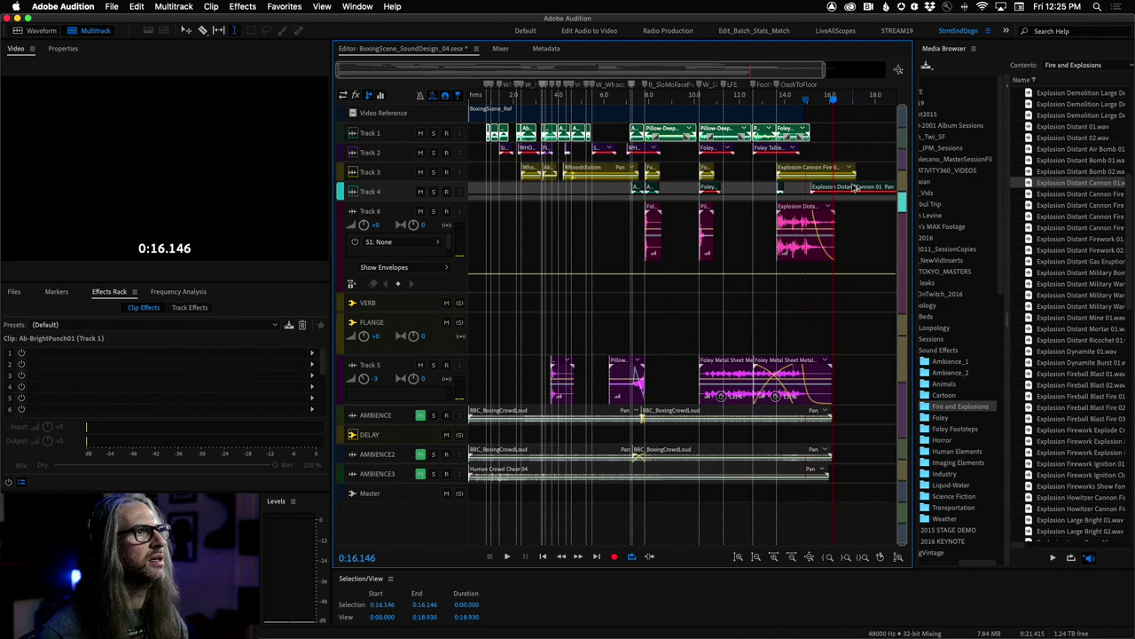
- Expand Track 4, trim the end of the Explosion Distant Cannon 01 clip to about 0:15.4, and play it
scroll(851, 184, "right", 4)
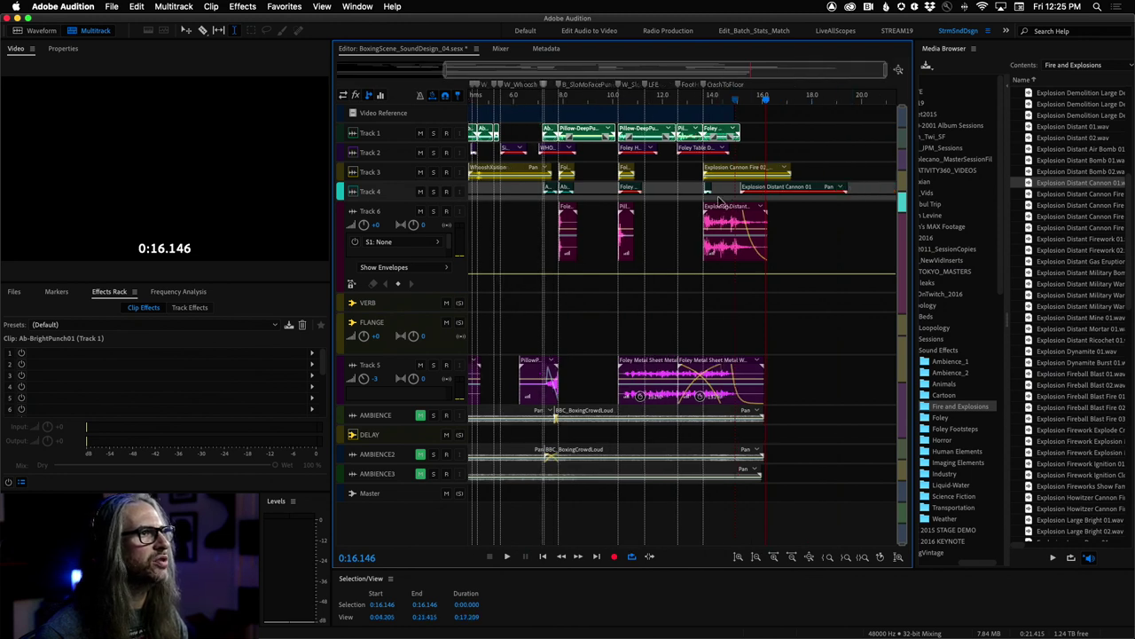
left_click(354, 194)
left_click_drag(849, 228, 748, 219)
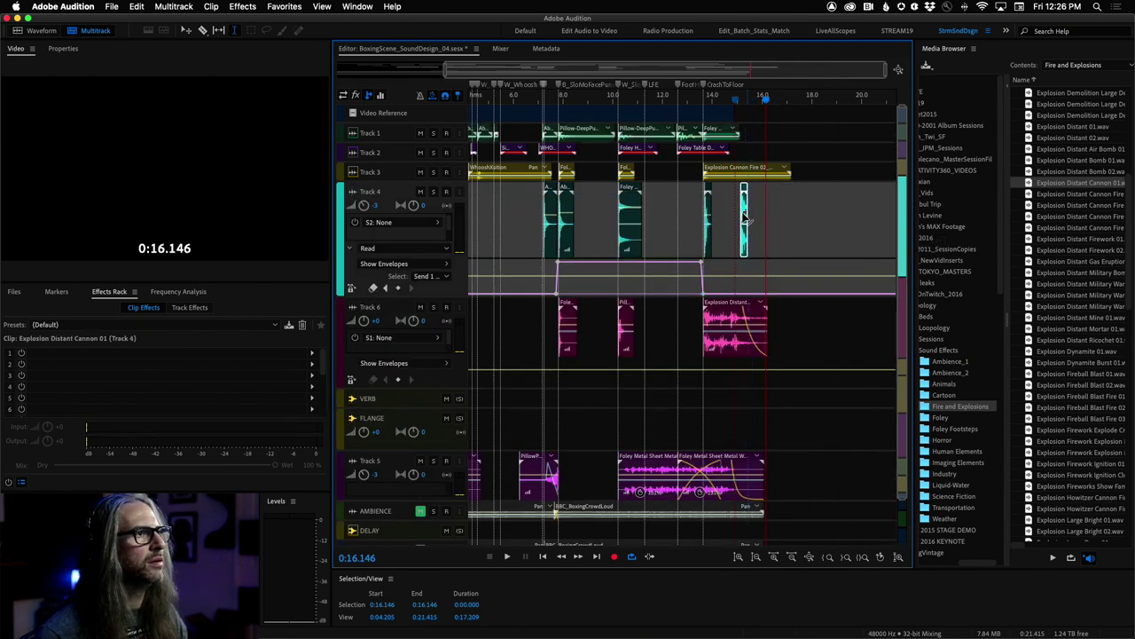
left_click(735, 97)
key("space")
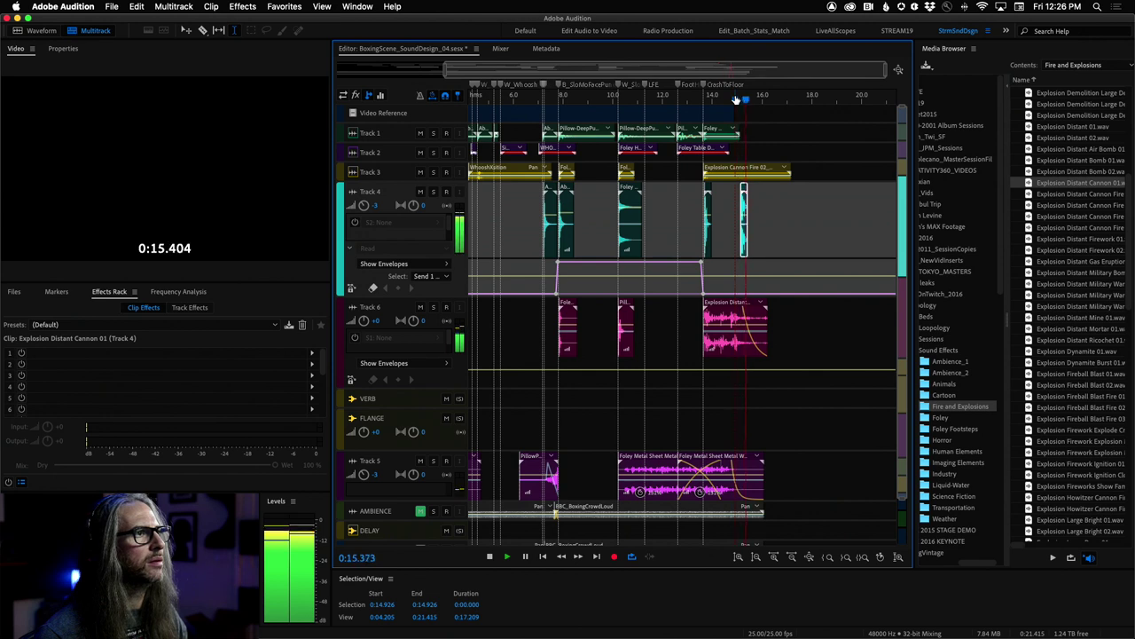
key("space")
- Extend the end of the Explosion Distant Cannon 01 clip to about 0:17.9 and play it from 0:15.068
left_click_drag(747, 205, 809, 211)
left_click(739, 102)
key("space")
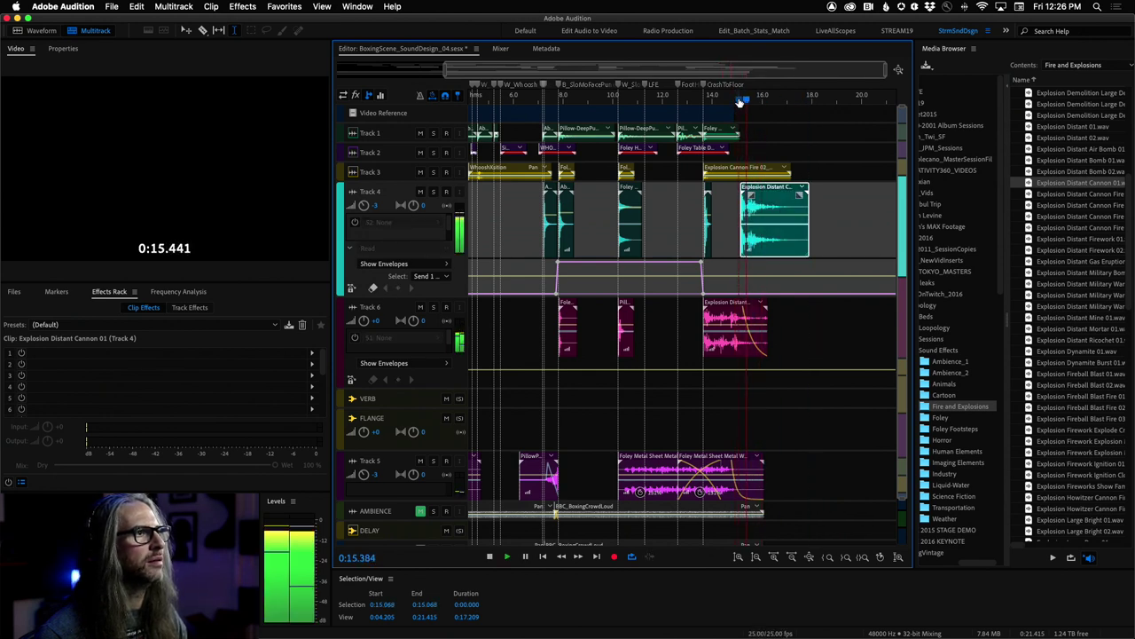
key("space")
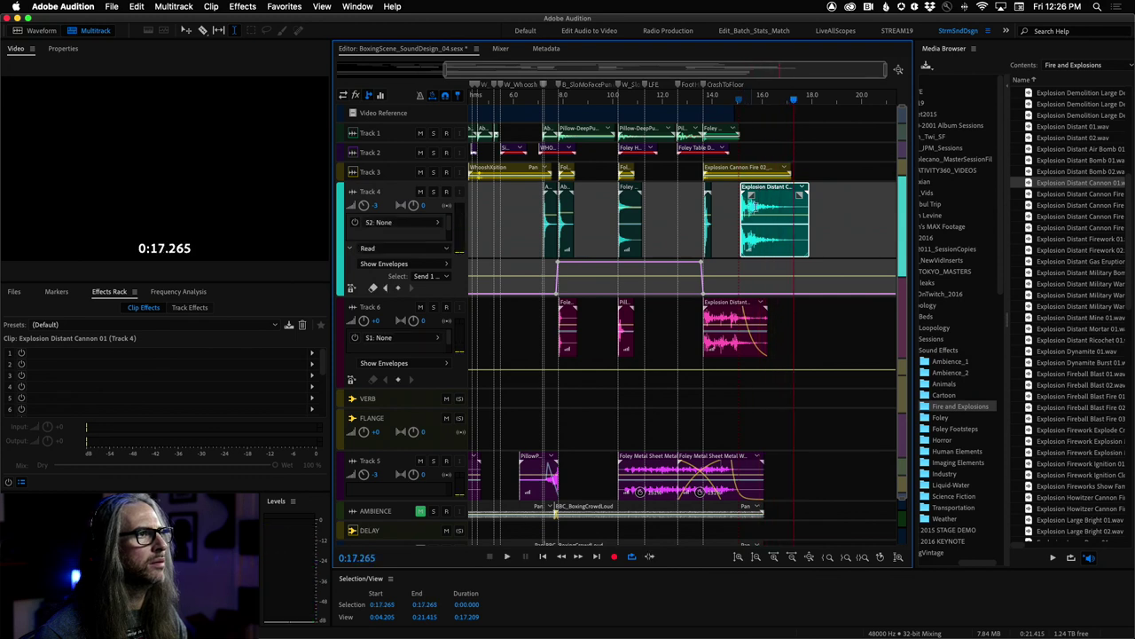
- Show the properties of the Explosion Distant Cannon 01 clip and play the clip from about 0:15.0
left_click(779, 208)
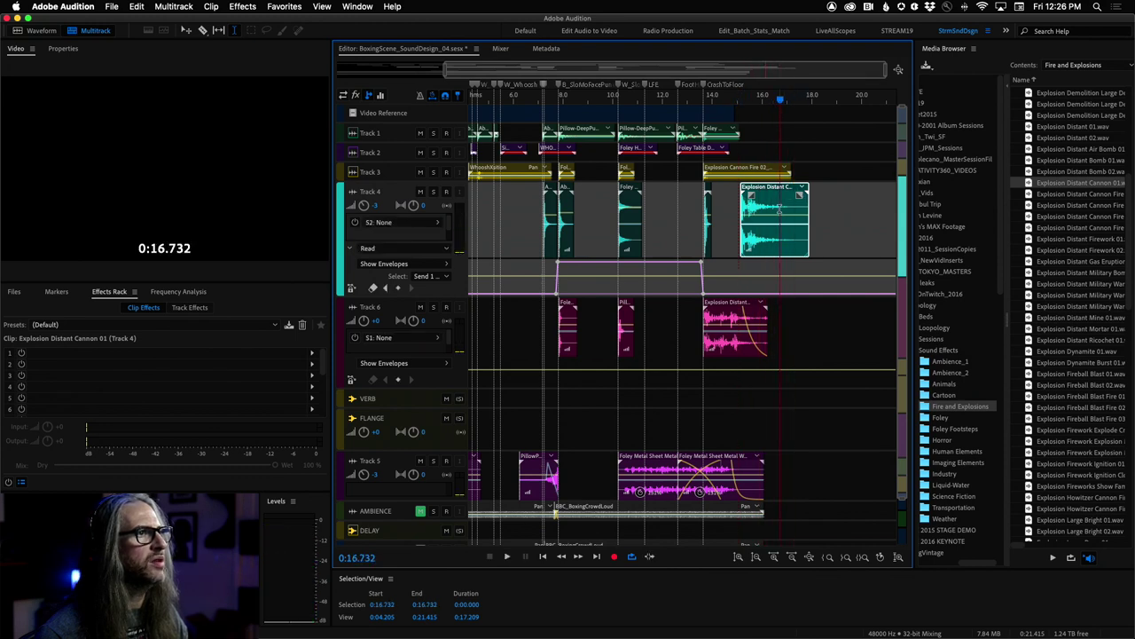
left_click(64, 48)
left_click(744, 104)
left_click(736, 100)
key("space")
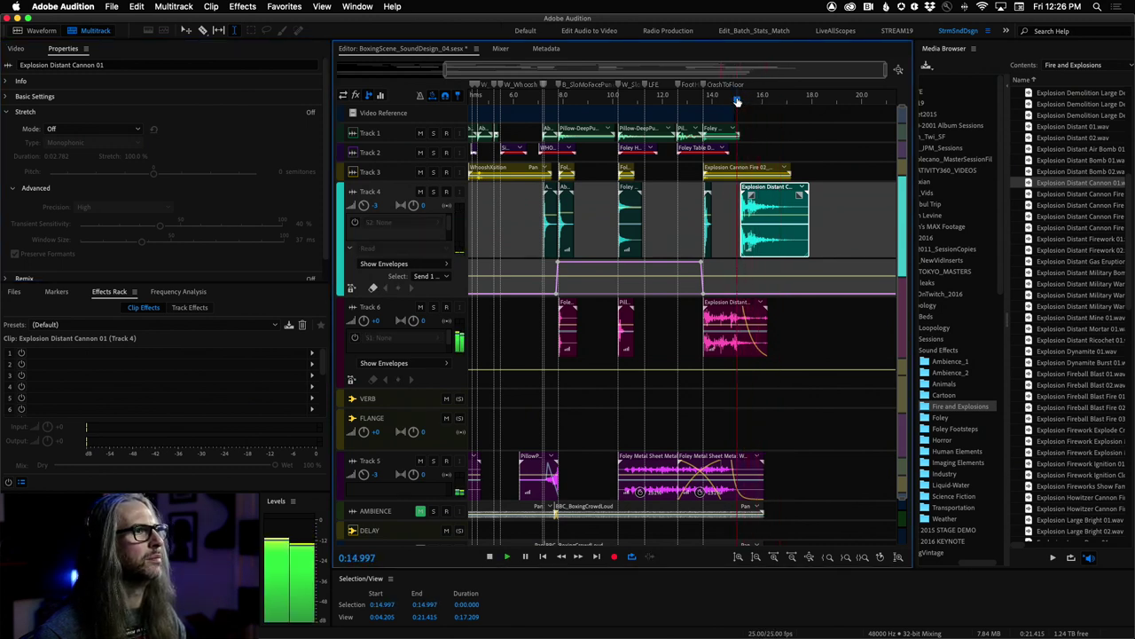
key("space")
- Play the body of the distant cannon sound repeatedly from about 0:15.4
left_click(748, 104)
key("space")
key("space")
key("space")
key("space")
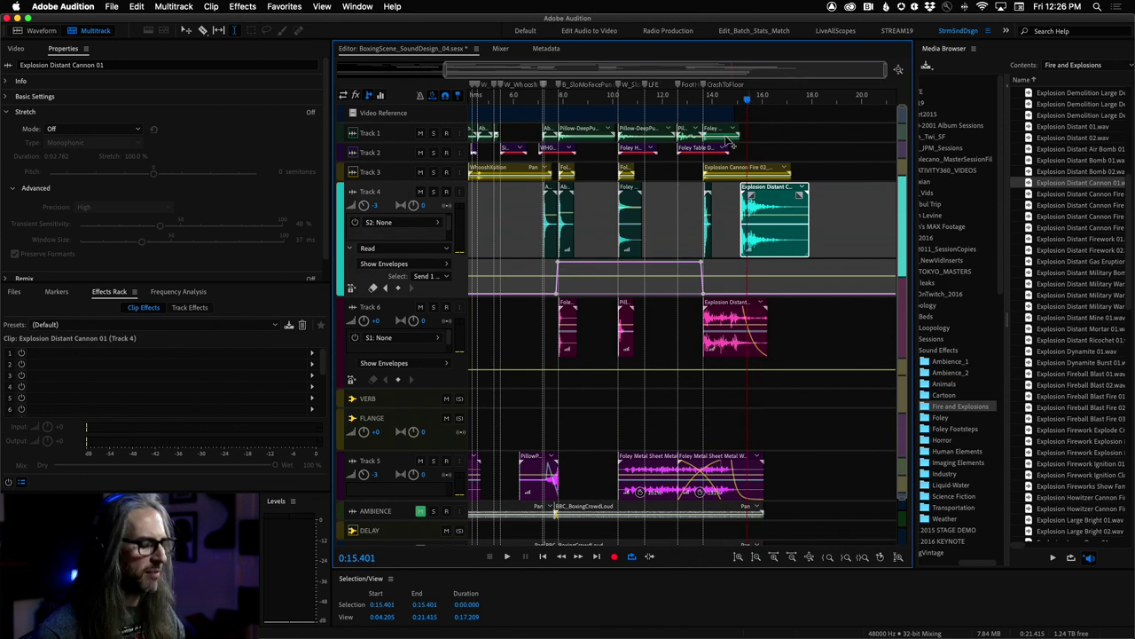
- Trim the start of the Explosion Distant Cannon 01 clip on Track 4 to about 0:15.4 and play it
scroll(718, 218, "up", 2)
scroll(719, 218, "up", 10)
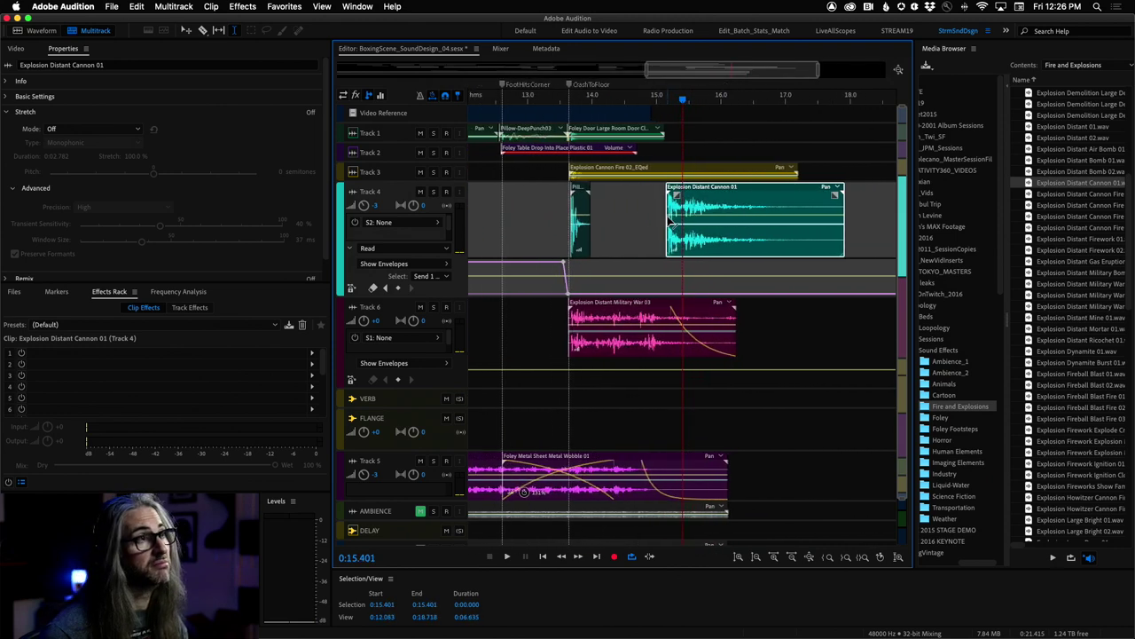
left_click_drag(659, 208, 683, 218)
key("space")
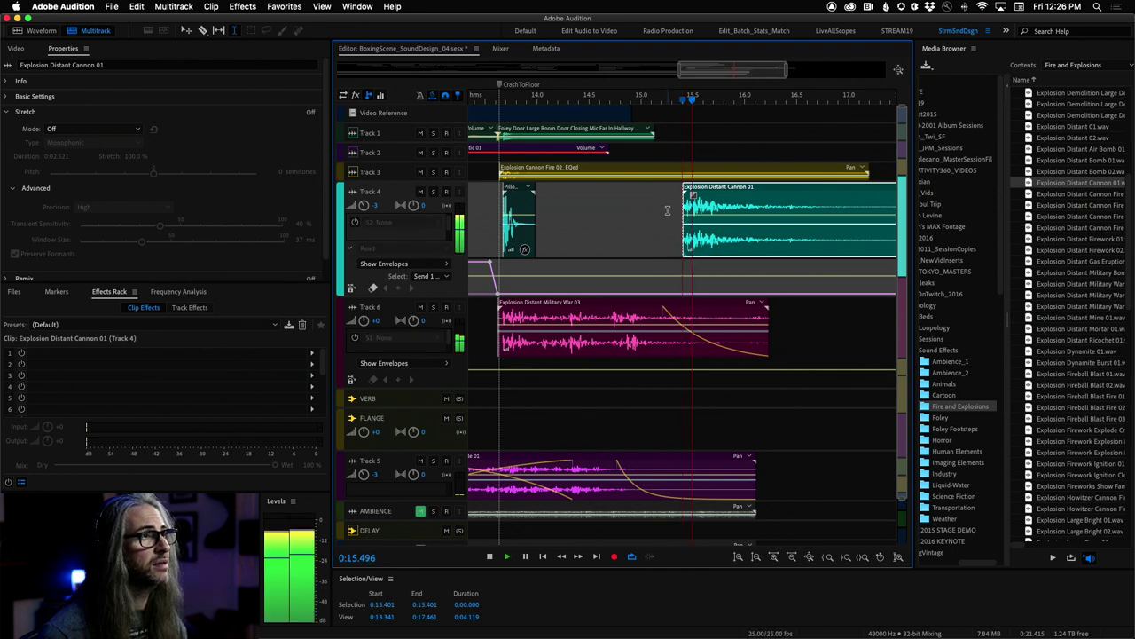
key("space")
- Shorten the Explosion Distant Cannon 01 clip to about 1 s and move it to start at about 0:12.56, just before the FootHitsCorner marker
scroll(667, 209, "down", 2)
scroll(649, 233, "down", 3)
left_click_drag(761, 251, 620, 216)
scroll(603, 100, "up", 5)
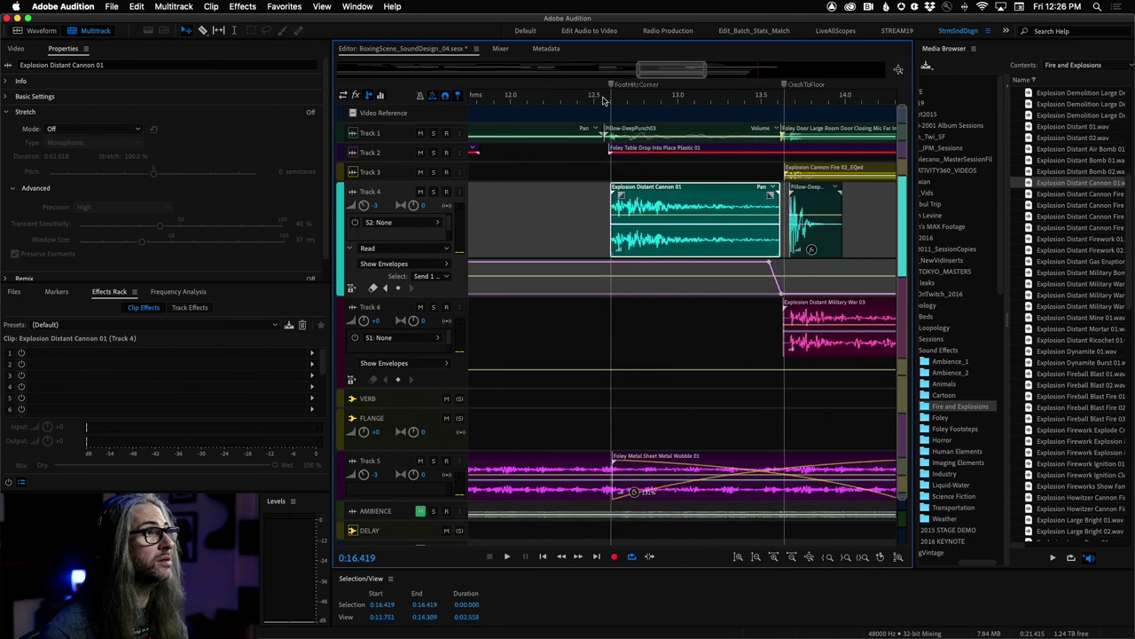
scroll(603, 100, "up", 5)
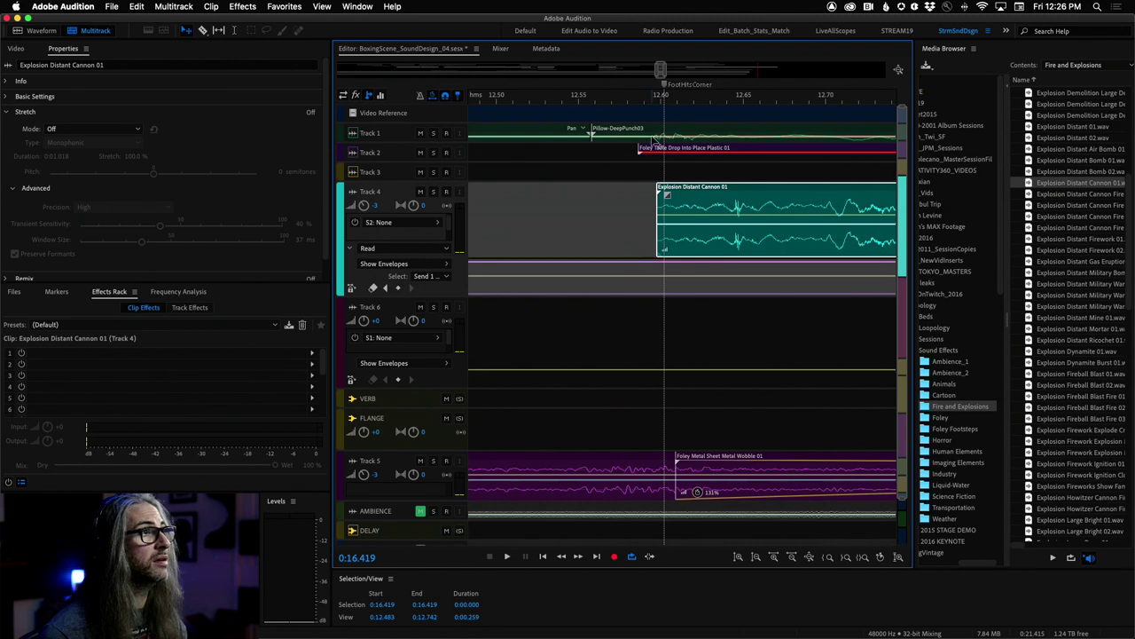
left_click_drag(784, 201, 725, 200)
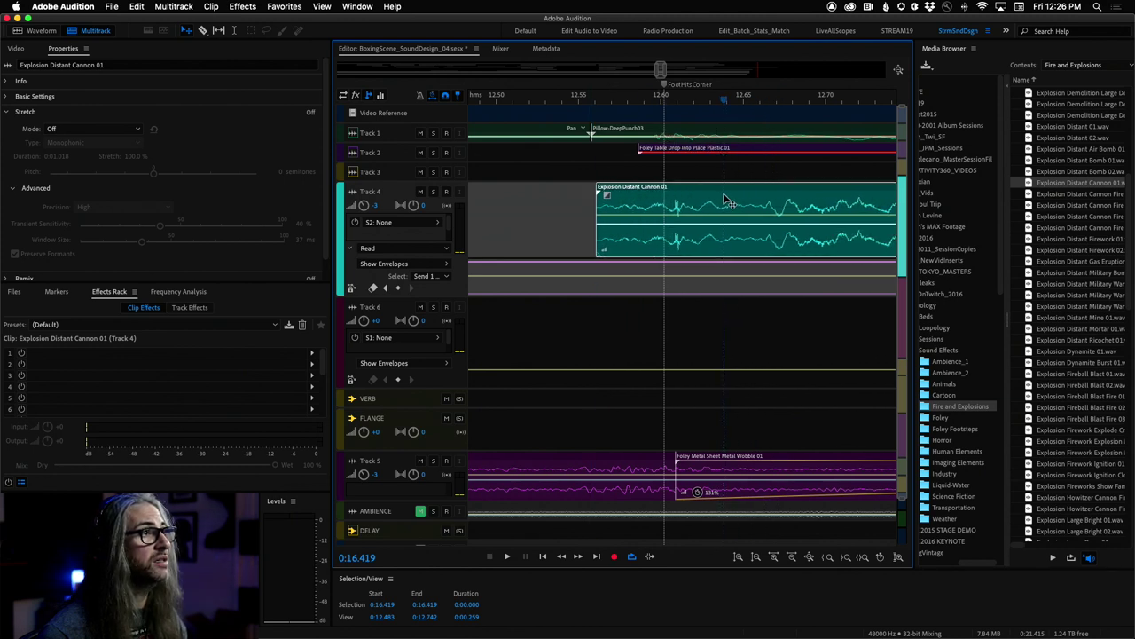
- Add a curved fade-out to the end of the Explosion Distant Cannon 01 clip and slightly lower its volume envelope
scroll(723, 200, "down", 2)
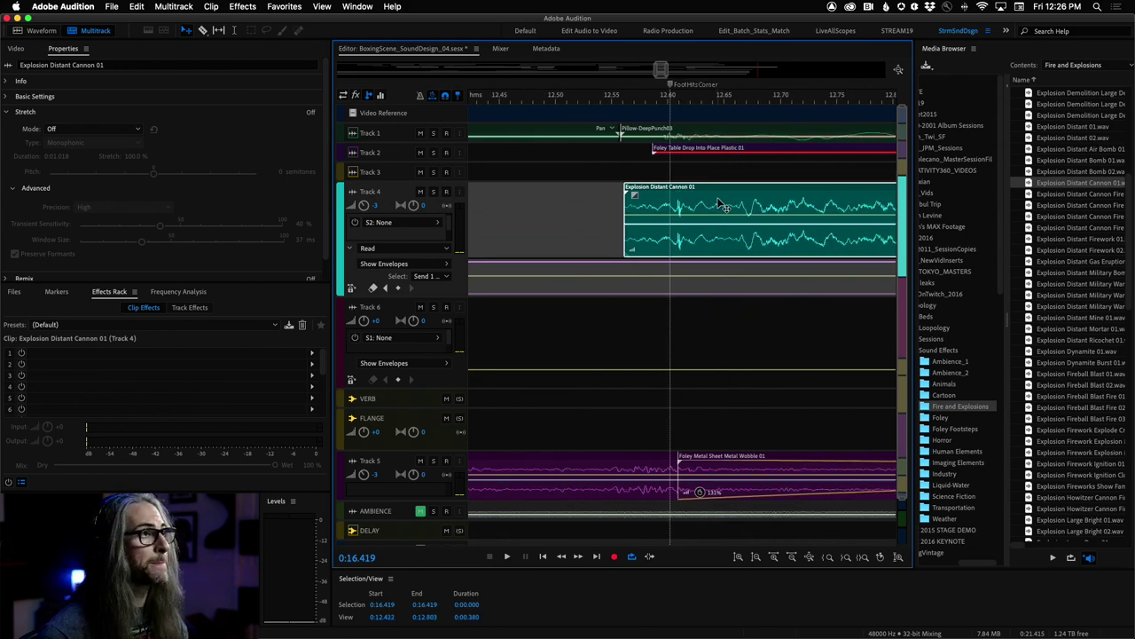
scroll(715, 204, "down", 6)
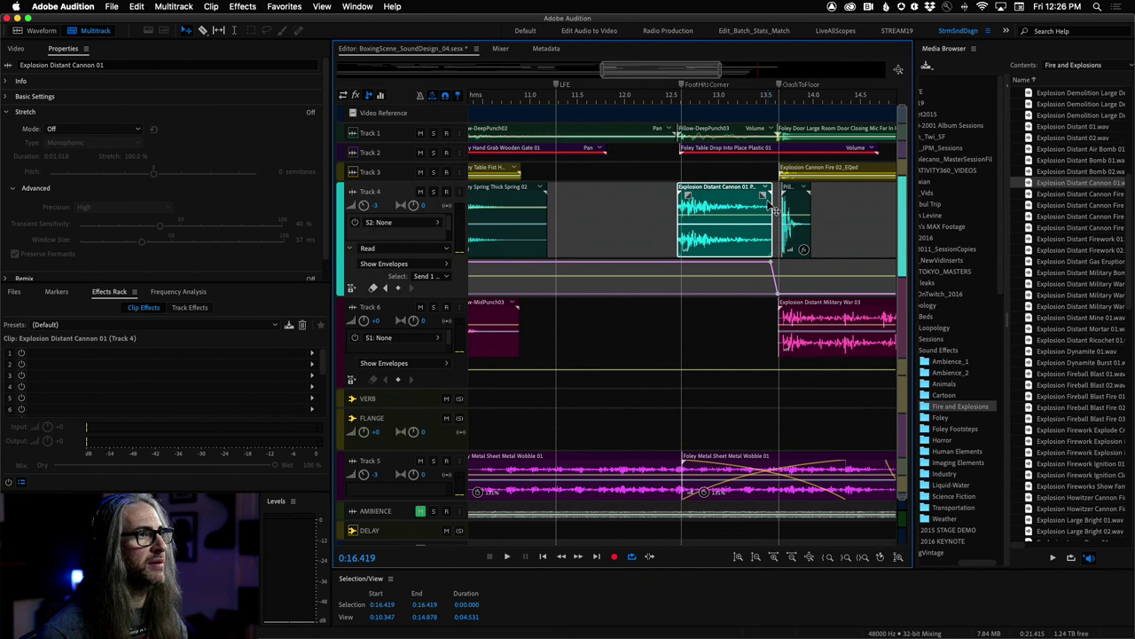
left_click_drag(764, 196, 736, 193)
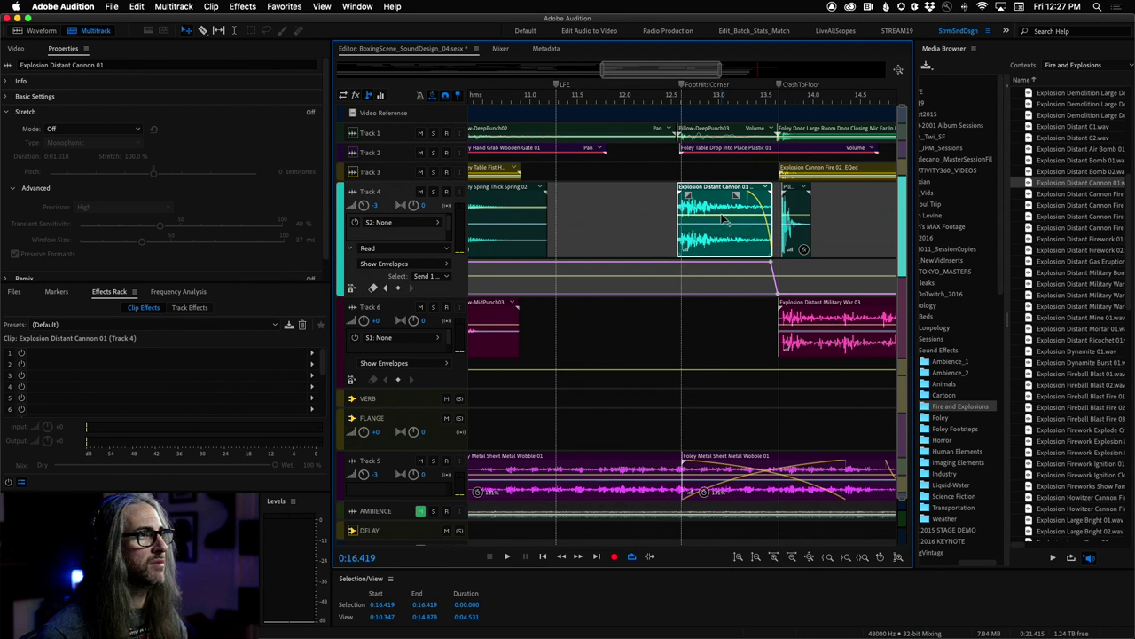
left_click_drag(721, 213, 724, 228)
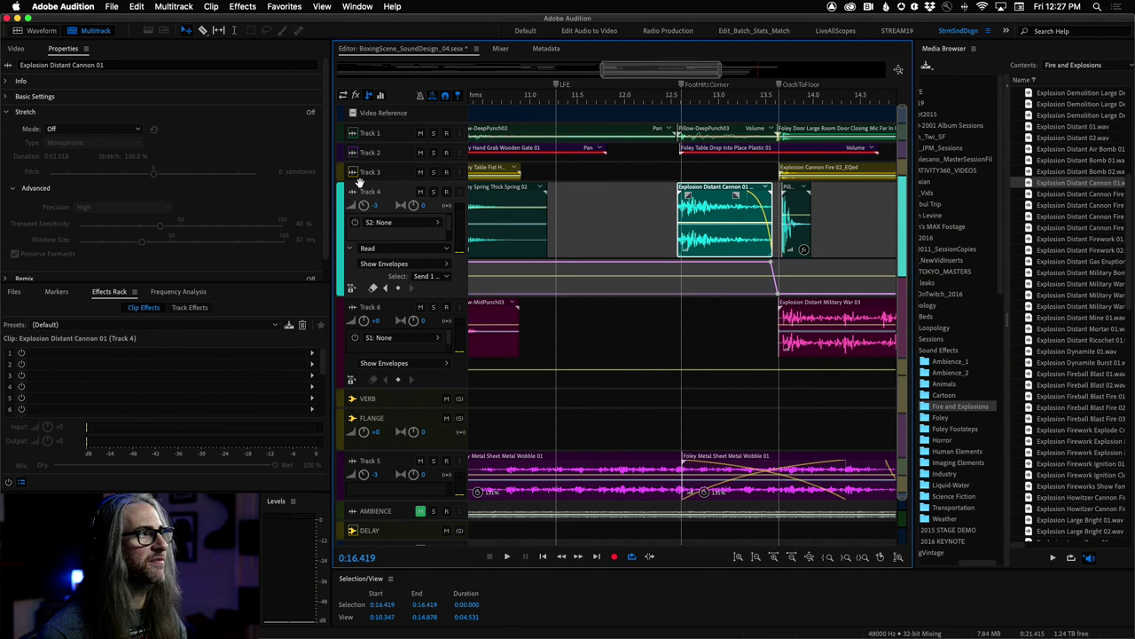
- Show the video picture and play the mix toward the corner hit from 0:12.231, 0:11.767 and 0:11.217
left_click(15, 50)
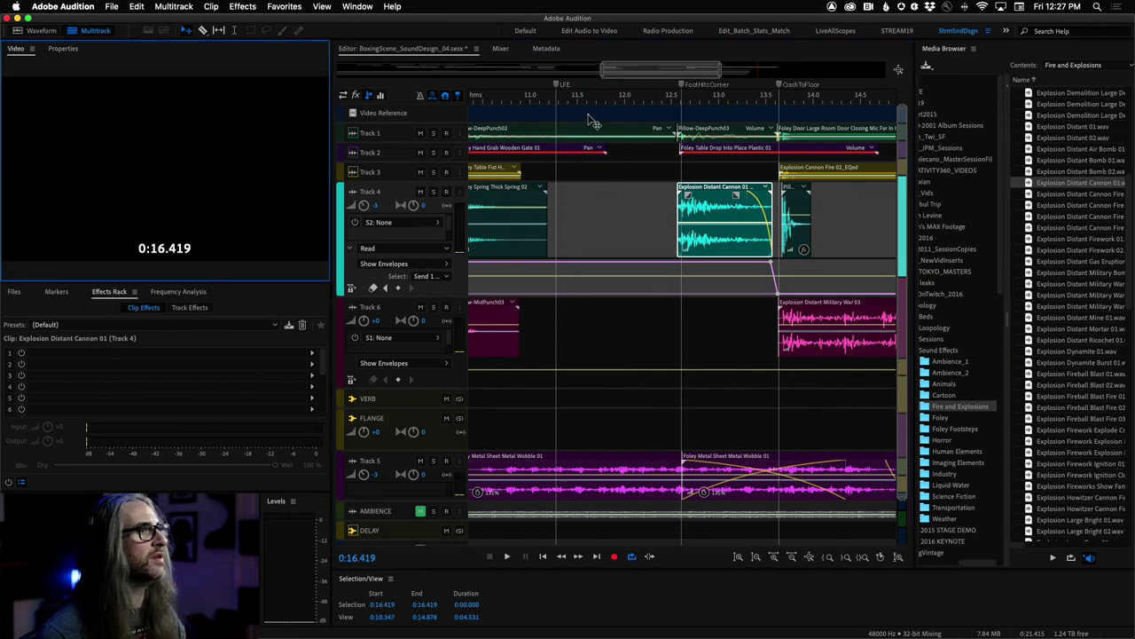
left_click(647, 98)
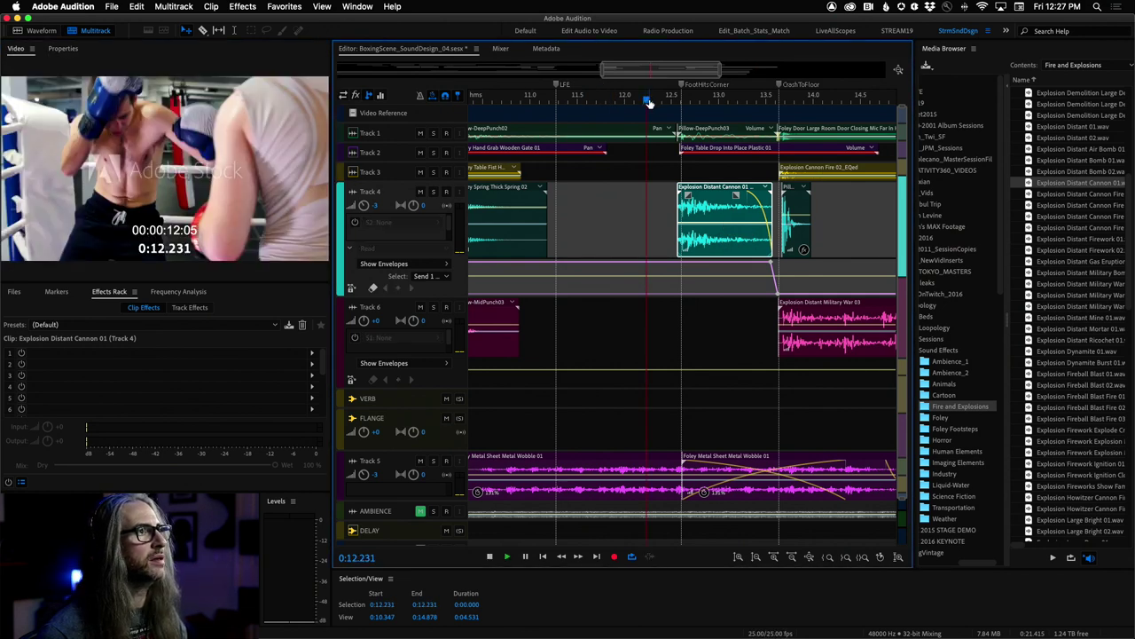
key("space")
left_click(603, 100)
key("space")
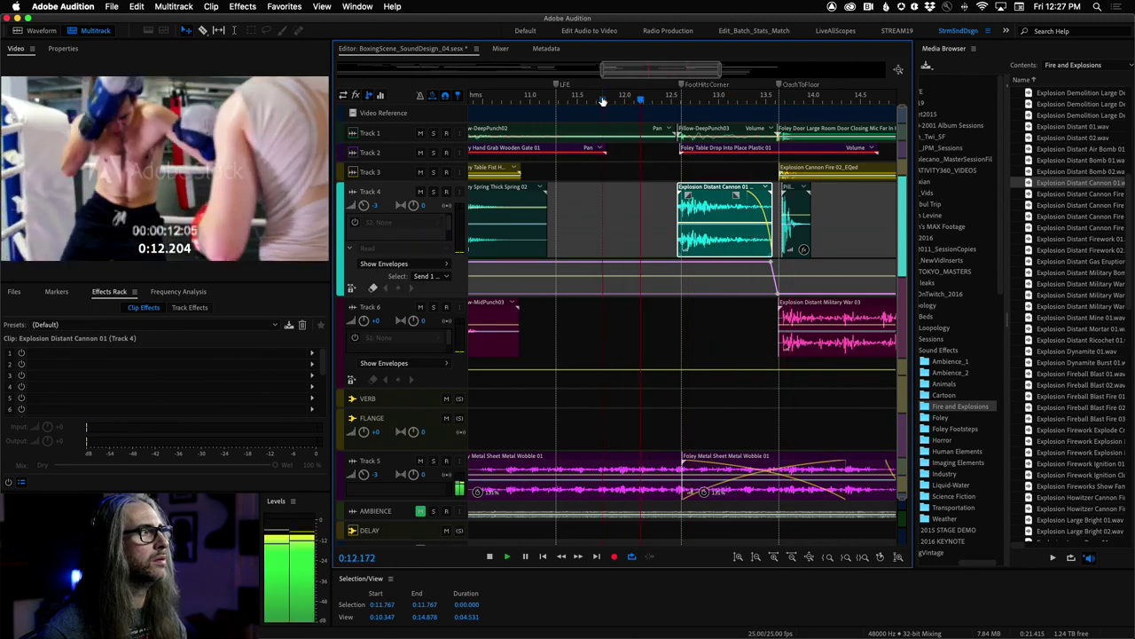
left_click(550, 100)
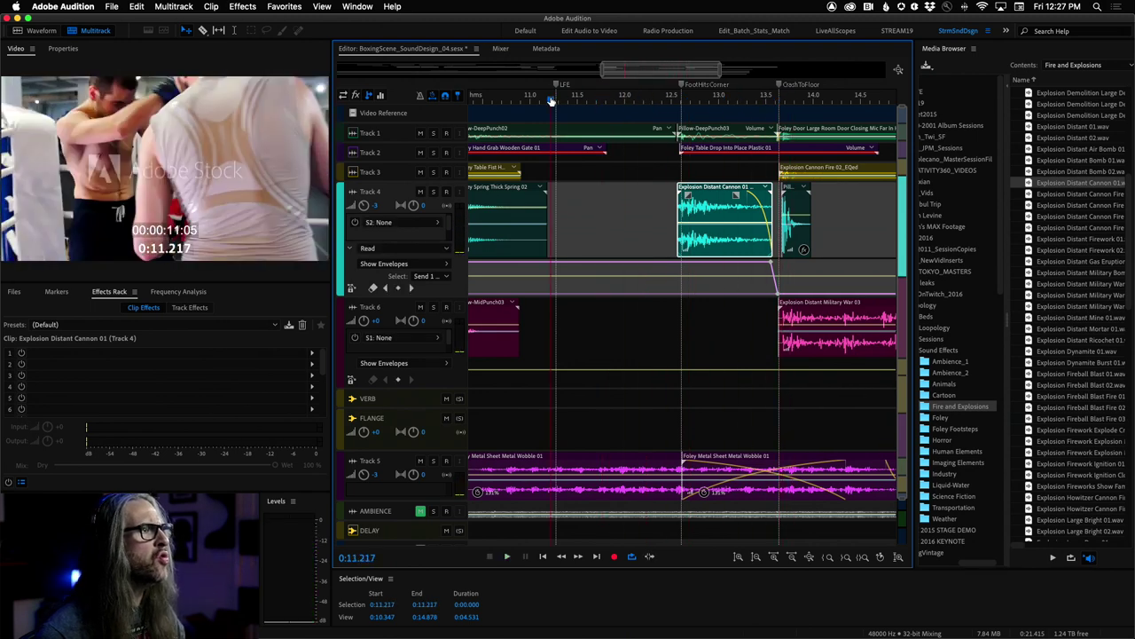
key("space")
- Play the corner hit and the crash to the floor repeatedly from 0:12.462 and about 0:12.13 against the picture
left_click(668, 115)
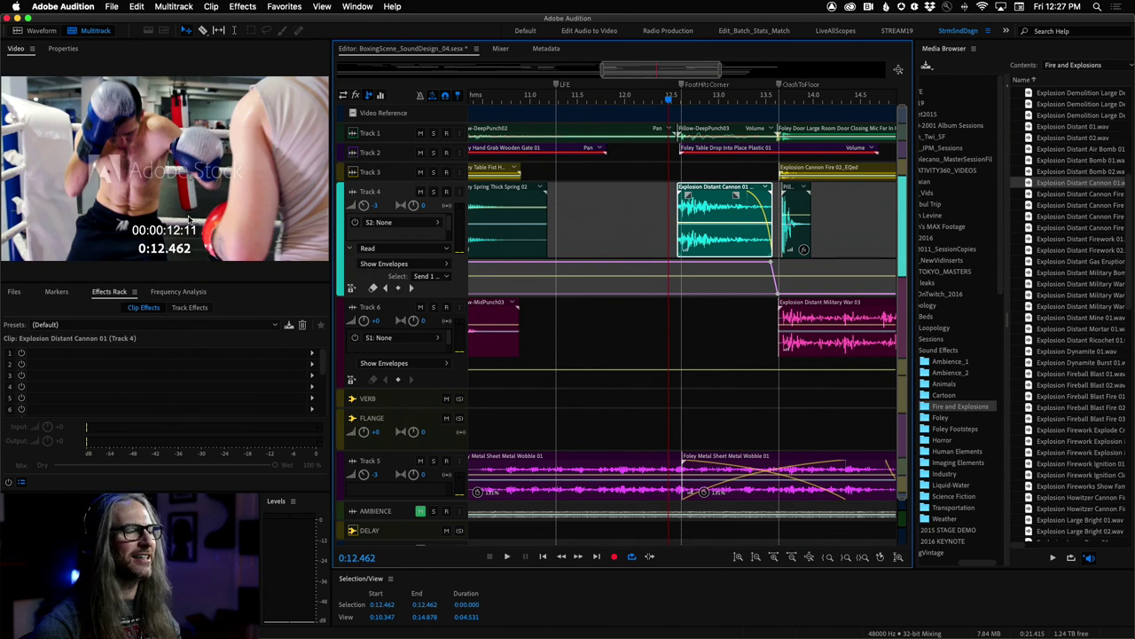
key("space")
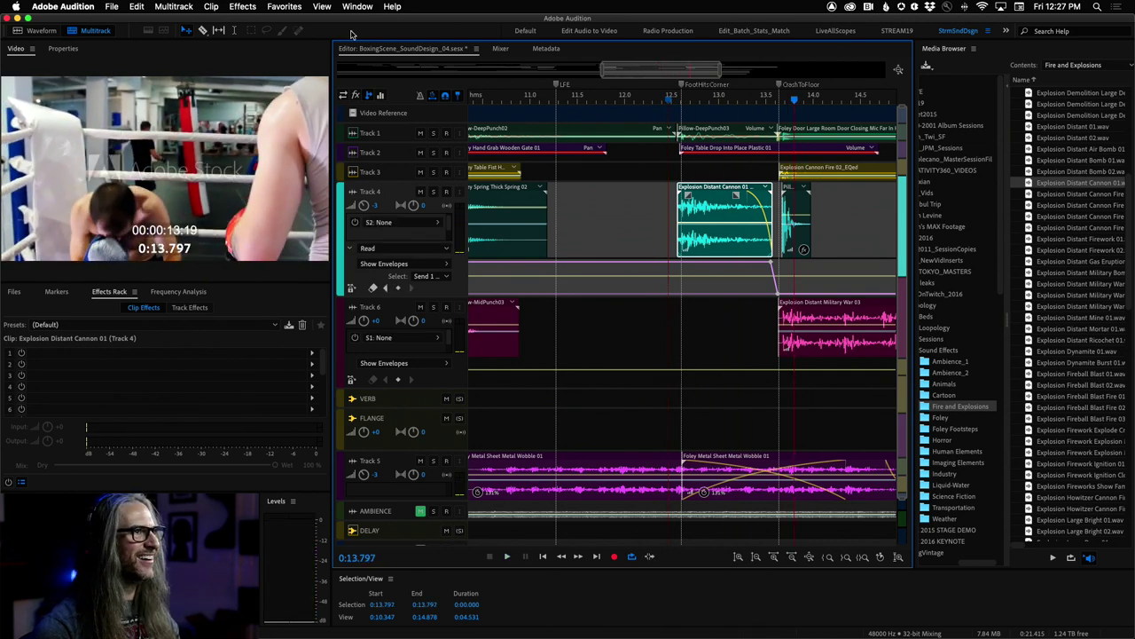
left_click(637, 97)
key("space")
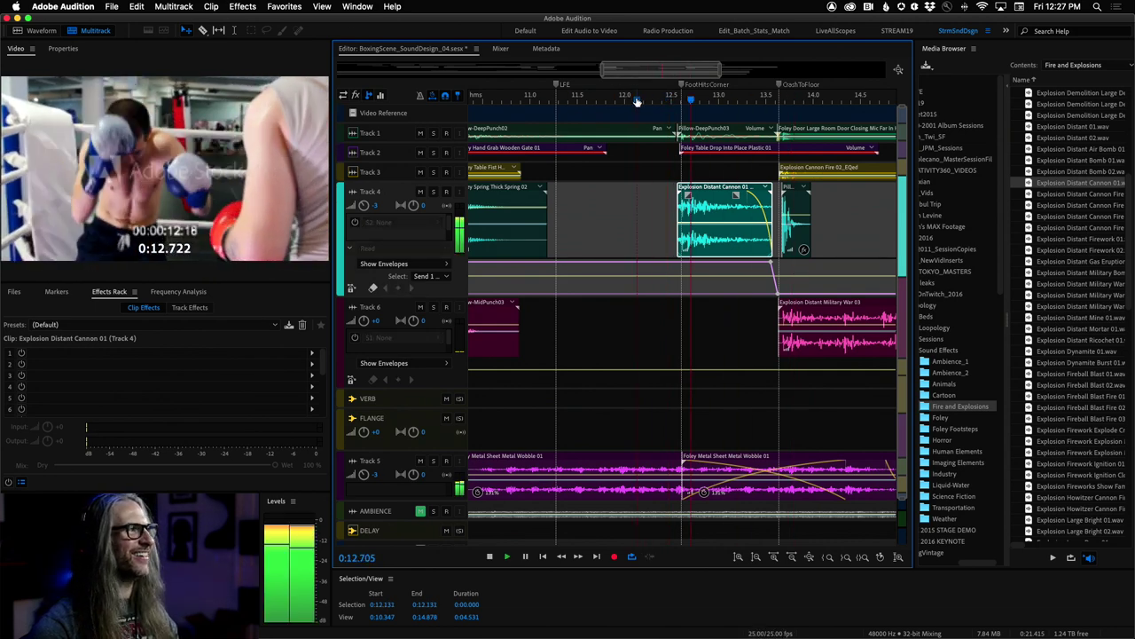
key("space")
key("space")
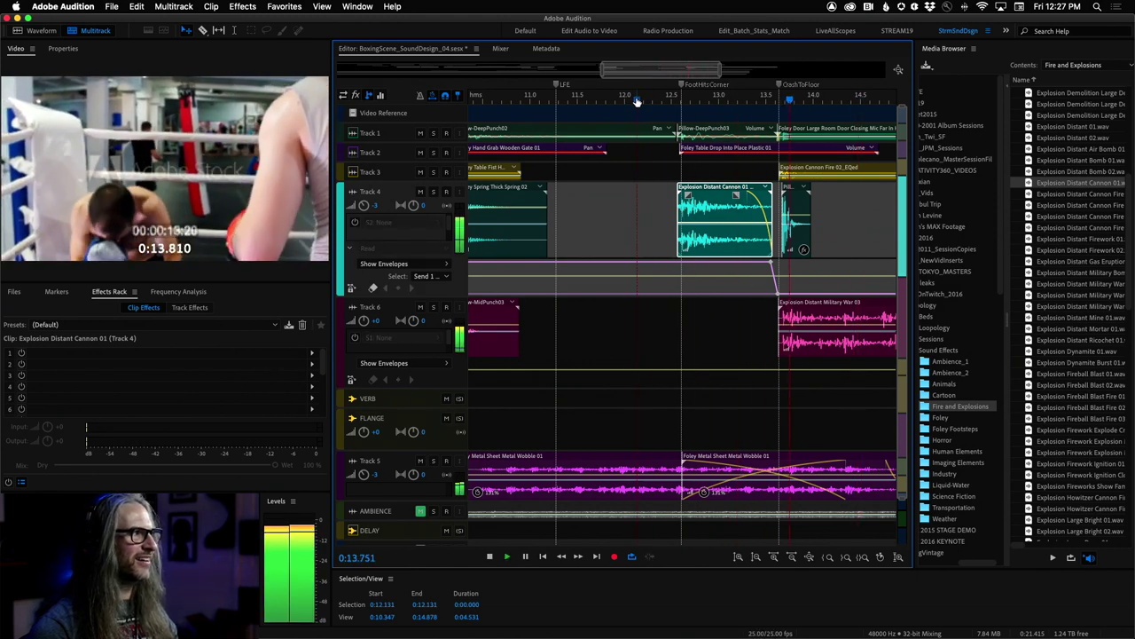
left_click(637, 101)
key("space")
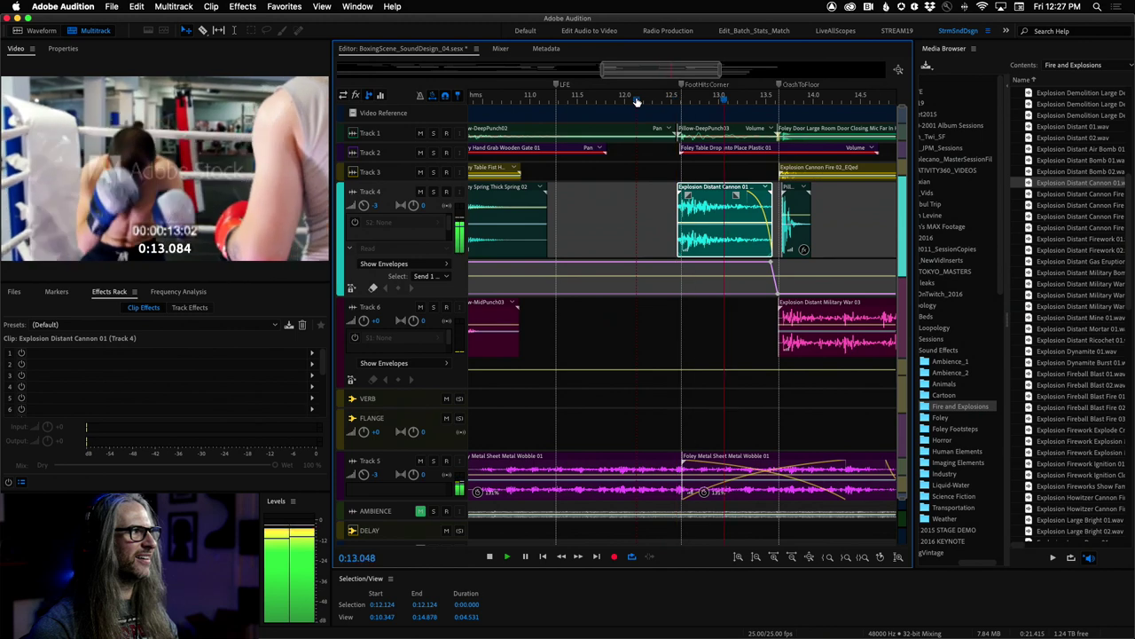
left_click(637, 100)
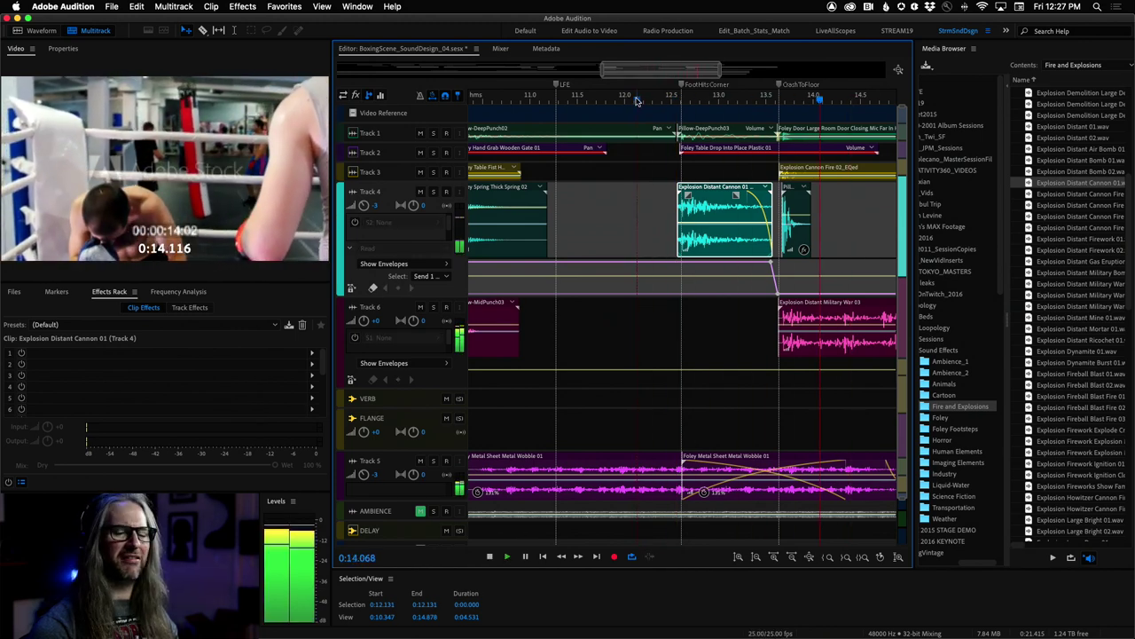
key("space")
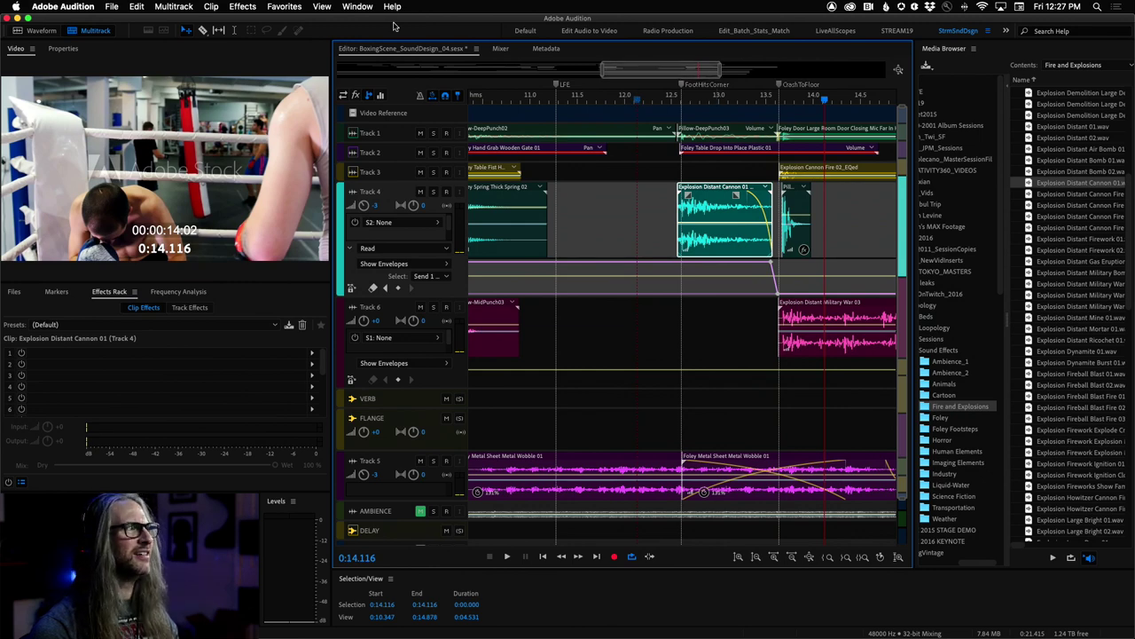
- Save the session without copying the external media files to the session folder
left_click(122, 5)
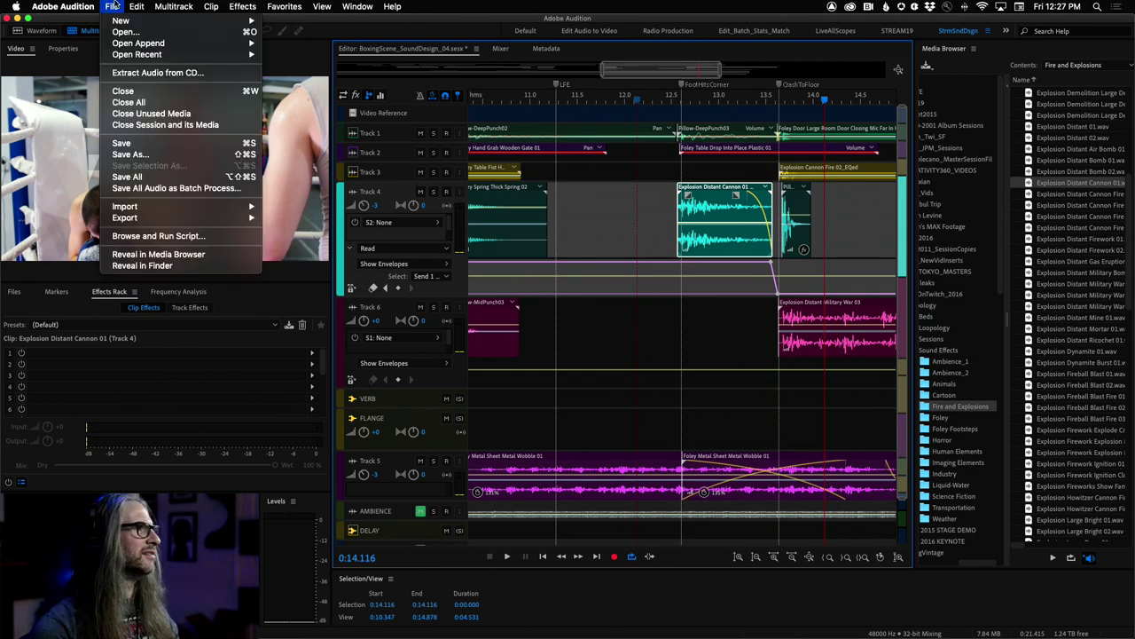
left_click(150, 143)
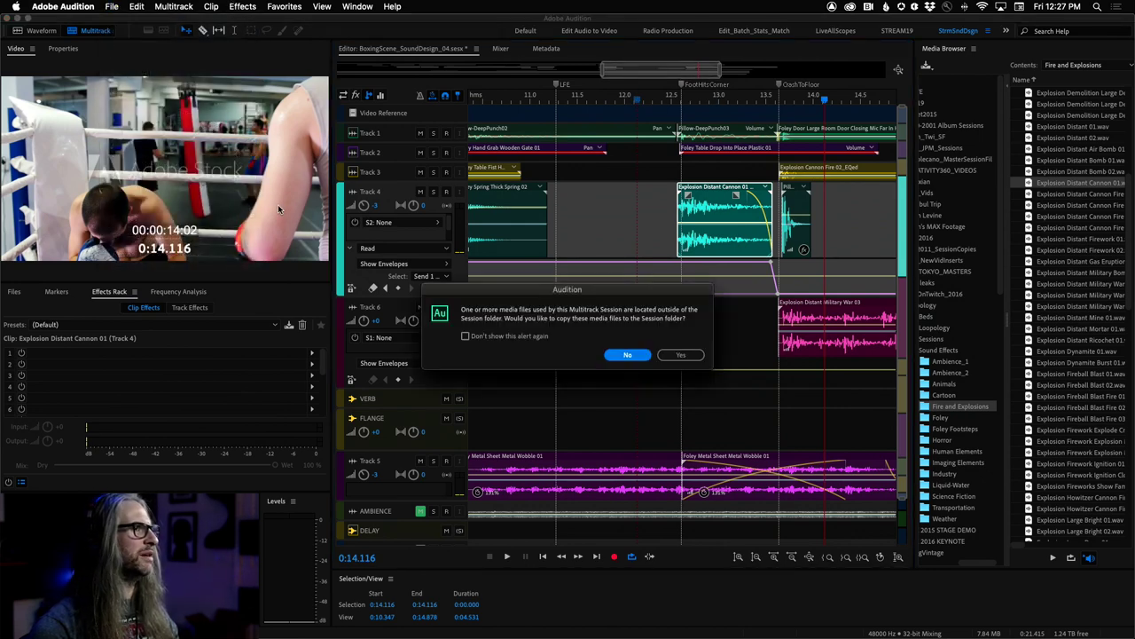
left_click(627, 356)
- Play the scene's ending from 0:12.089 and fit the whole session in the timeline
left_click_drag(720, 69, 918, 86)
left_click_drag(600, 69, 556, 69)
left_click(604, 93)
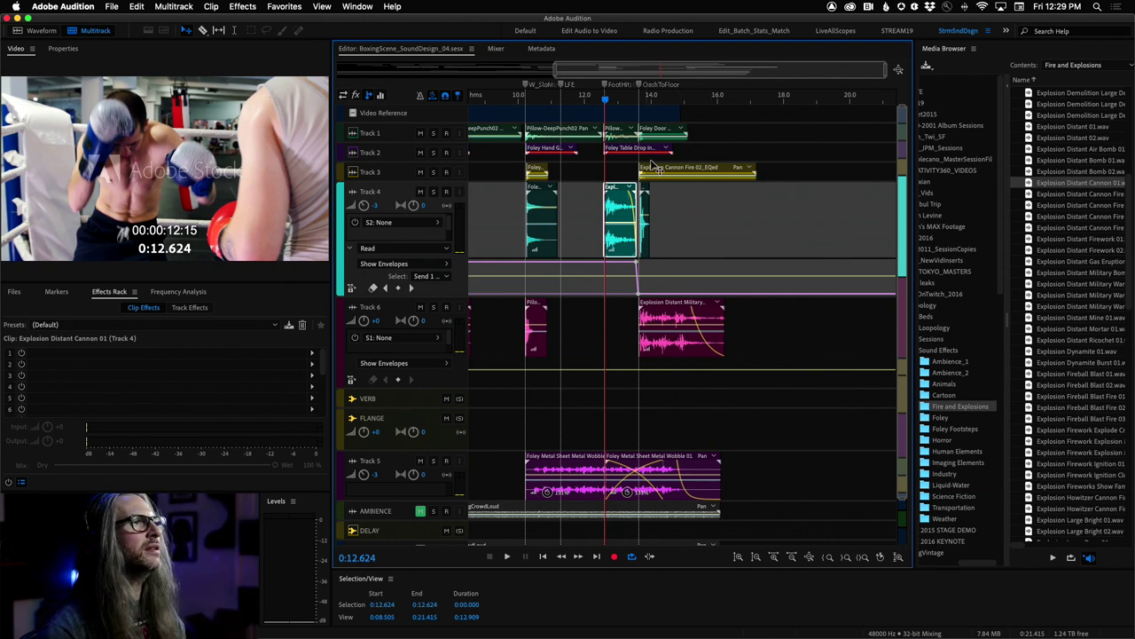
left_click_drag(604, 104, 589, 97)
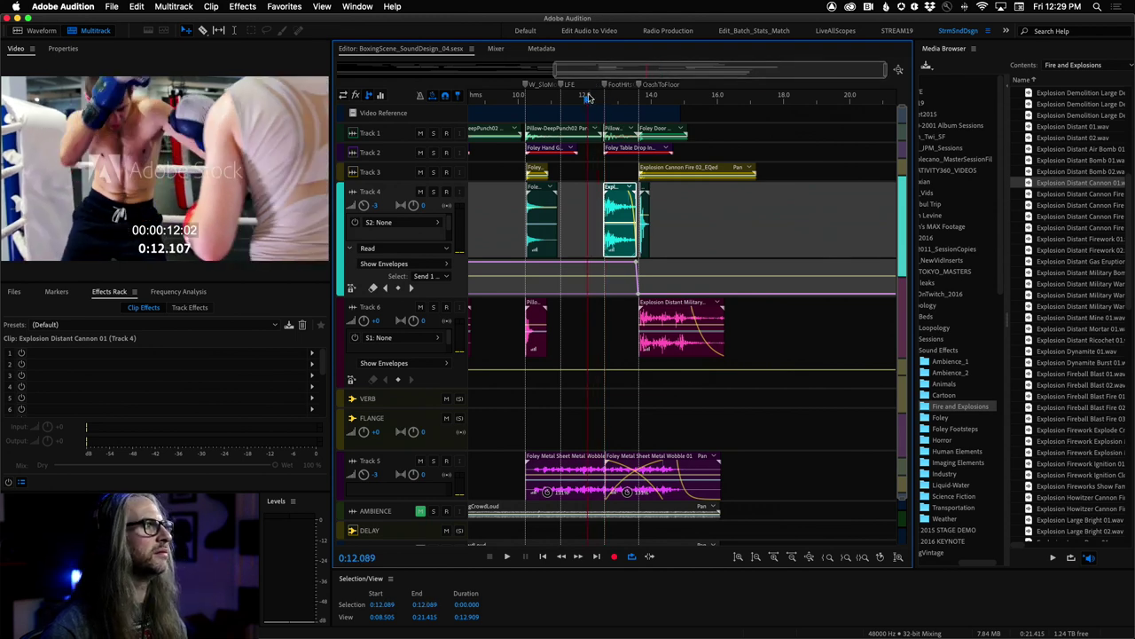
key("space")
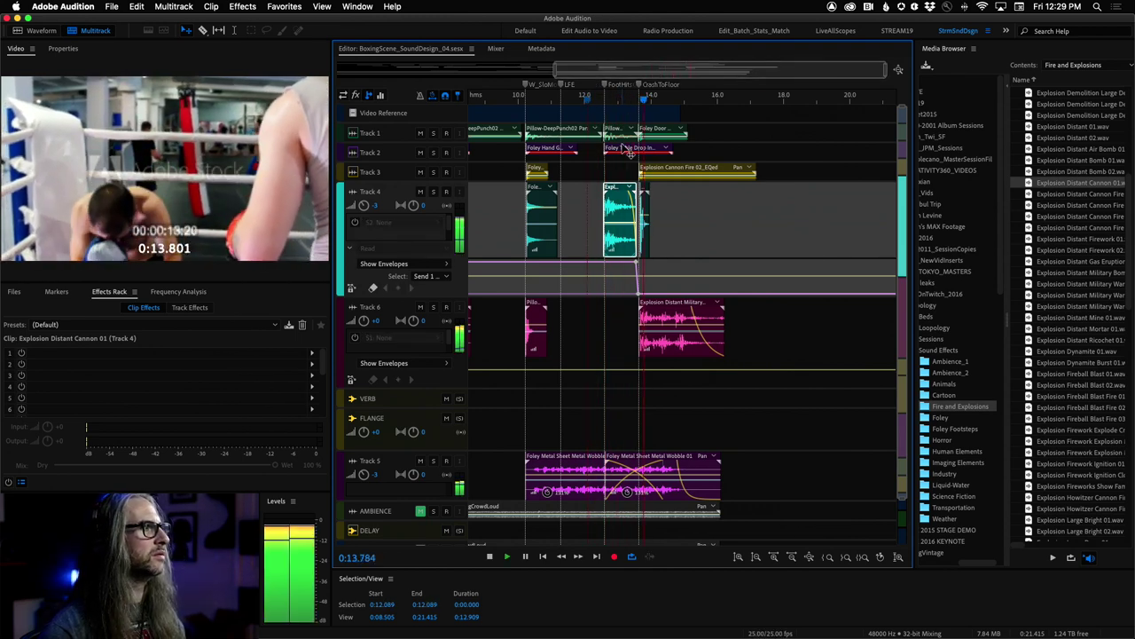
key("backslash")
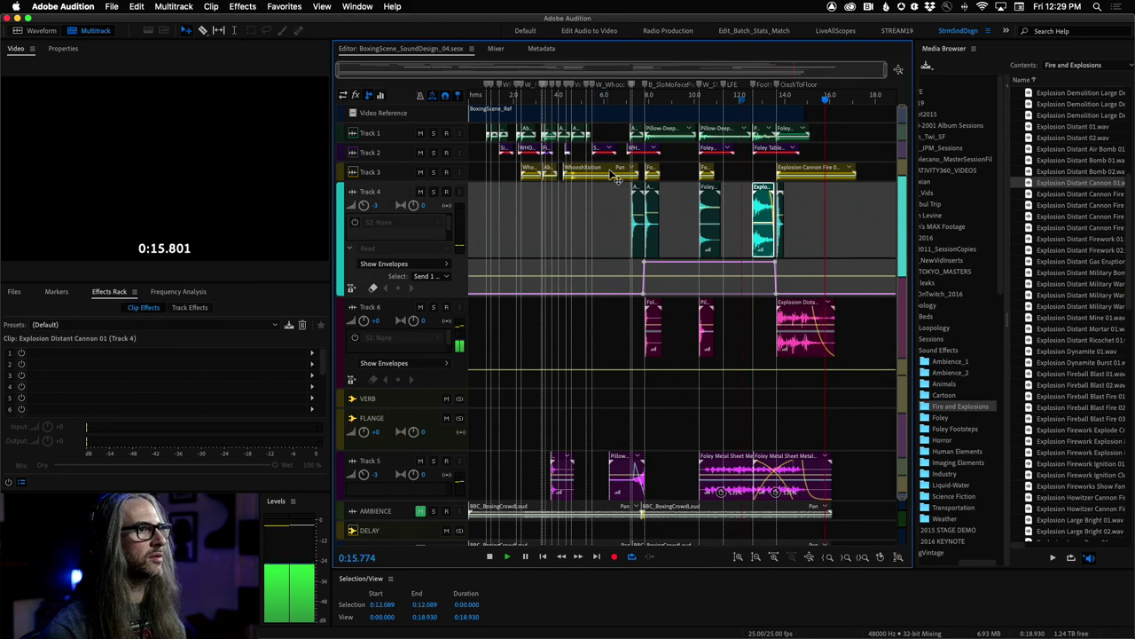
key("space")
- Unmute the AMBIENCE, AMBIENCE2 and AMBIENCE3 tracks and play the whole scene from 0:00.000
left_click_drag(841, 103, 345, 94)
scroll(905, 467, "down", 2)
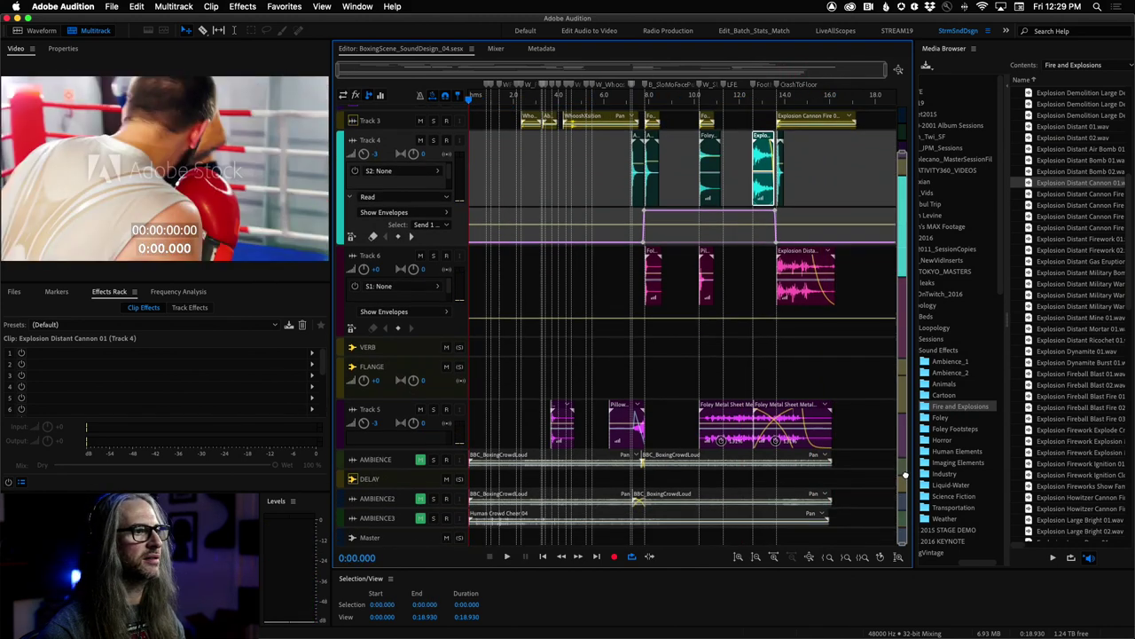
left_click(421, 459)
left_click(421, 498)
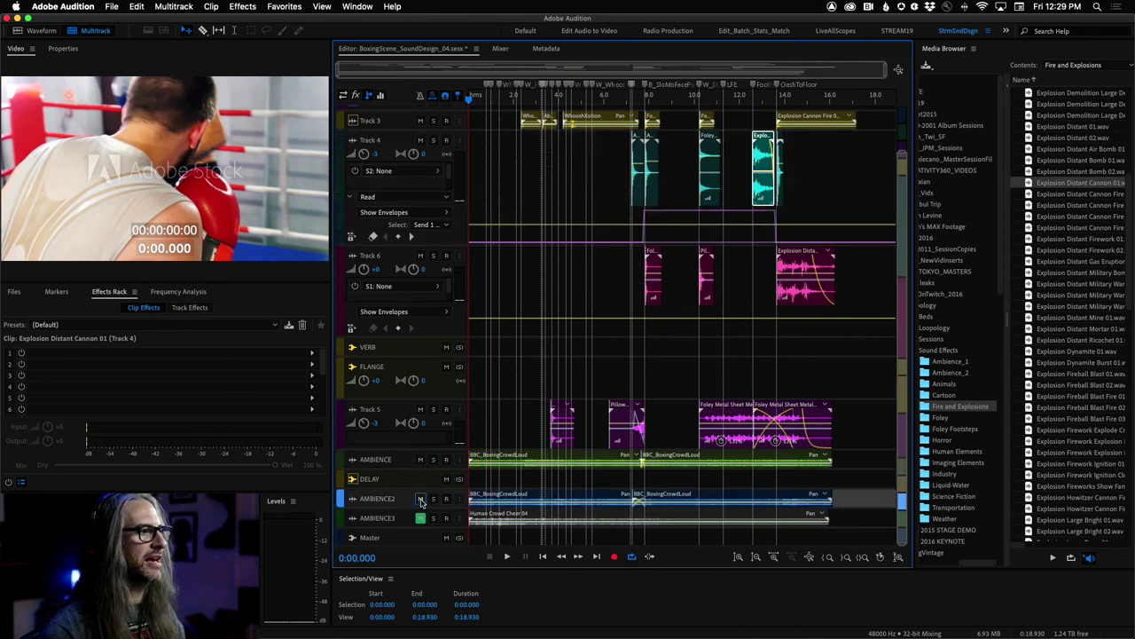
left_click(420, 518)
key("space")
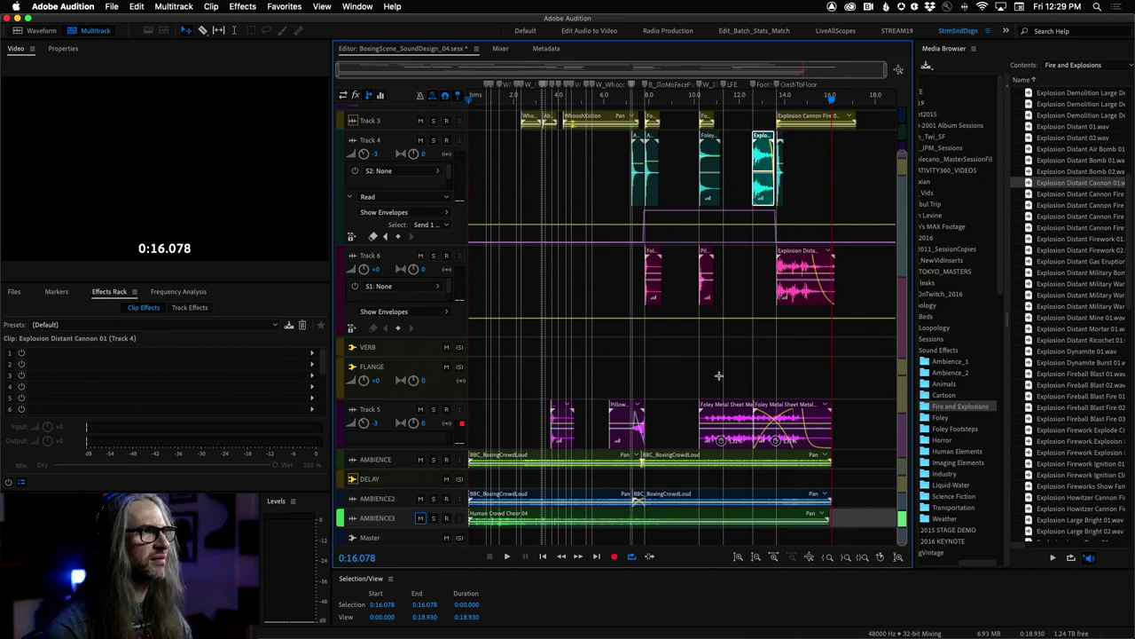
- Play the scene with ambience from 0:06.432 to the end and return the playhead to 0:00.000
left_click(614, 96)
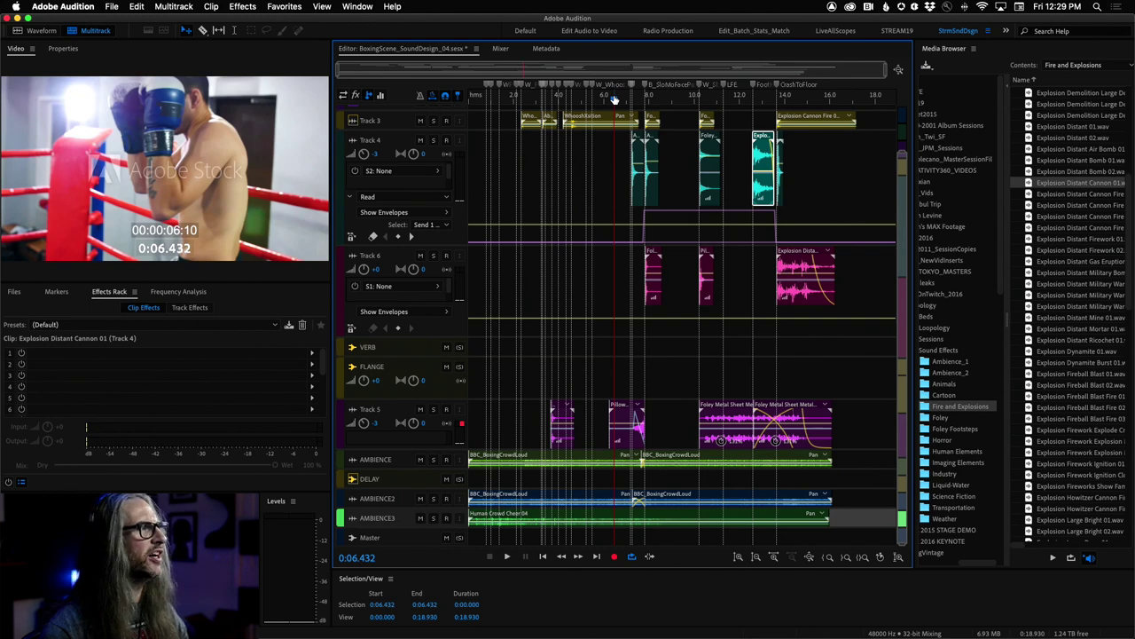
key("space")
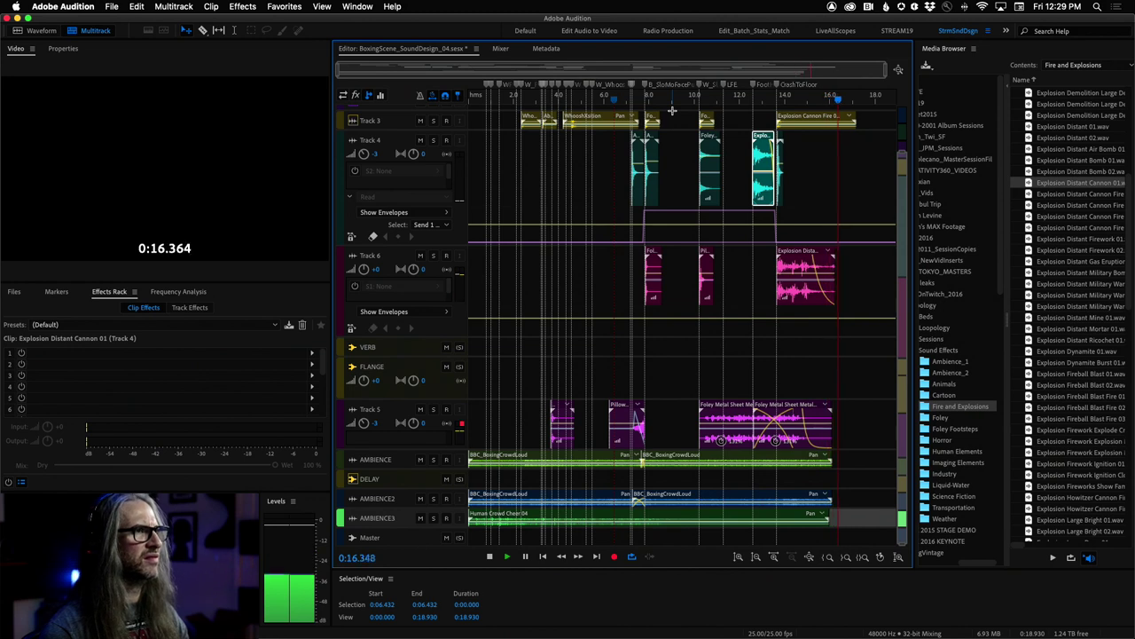
key("space")
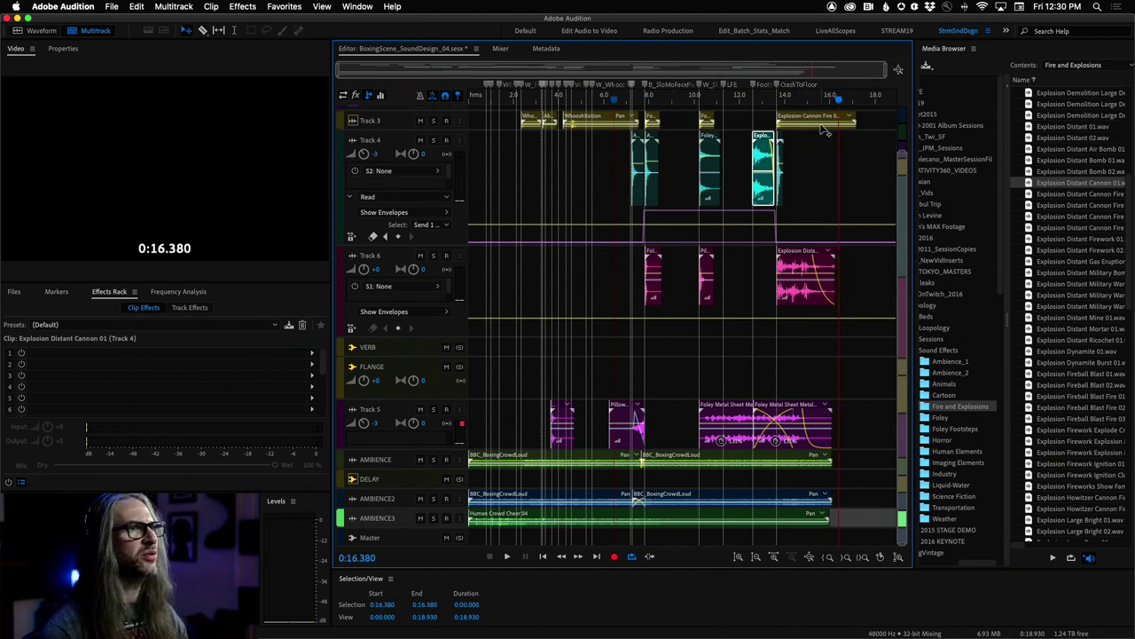
left_click(663, 98)
left_click_drag(642, 98, 458, 100)
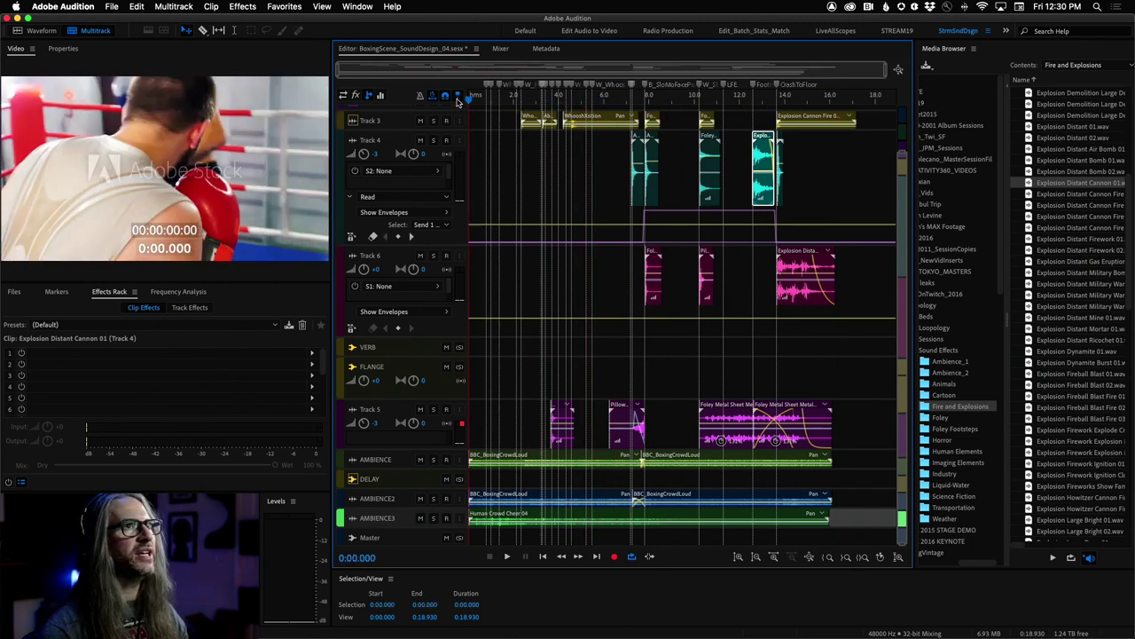